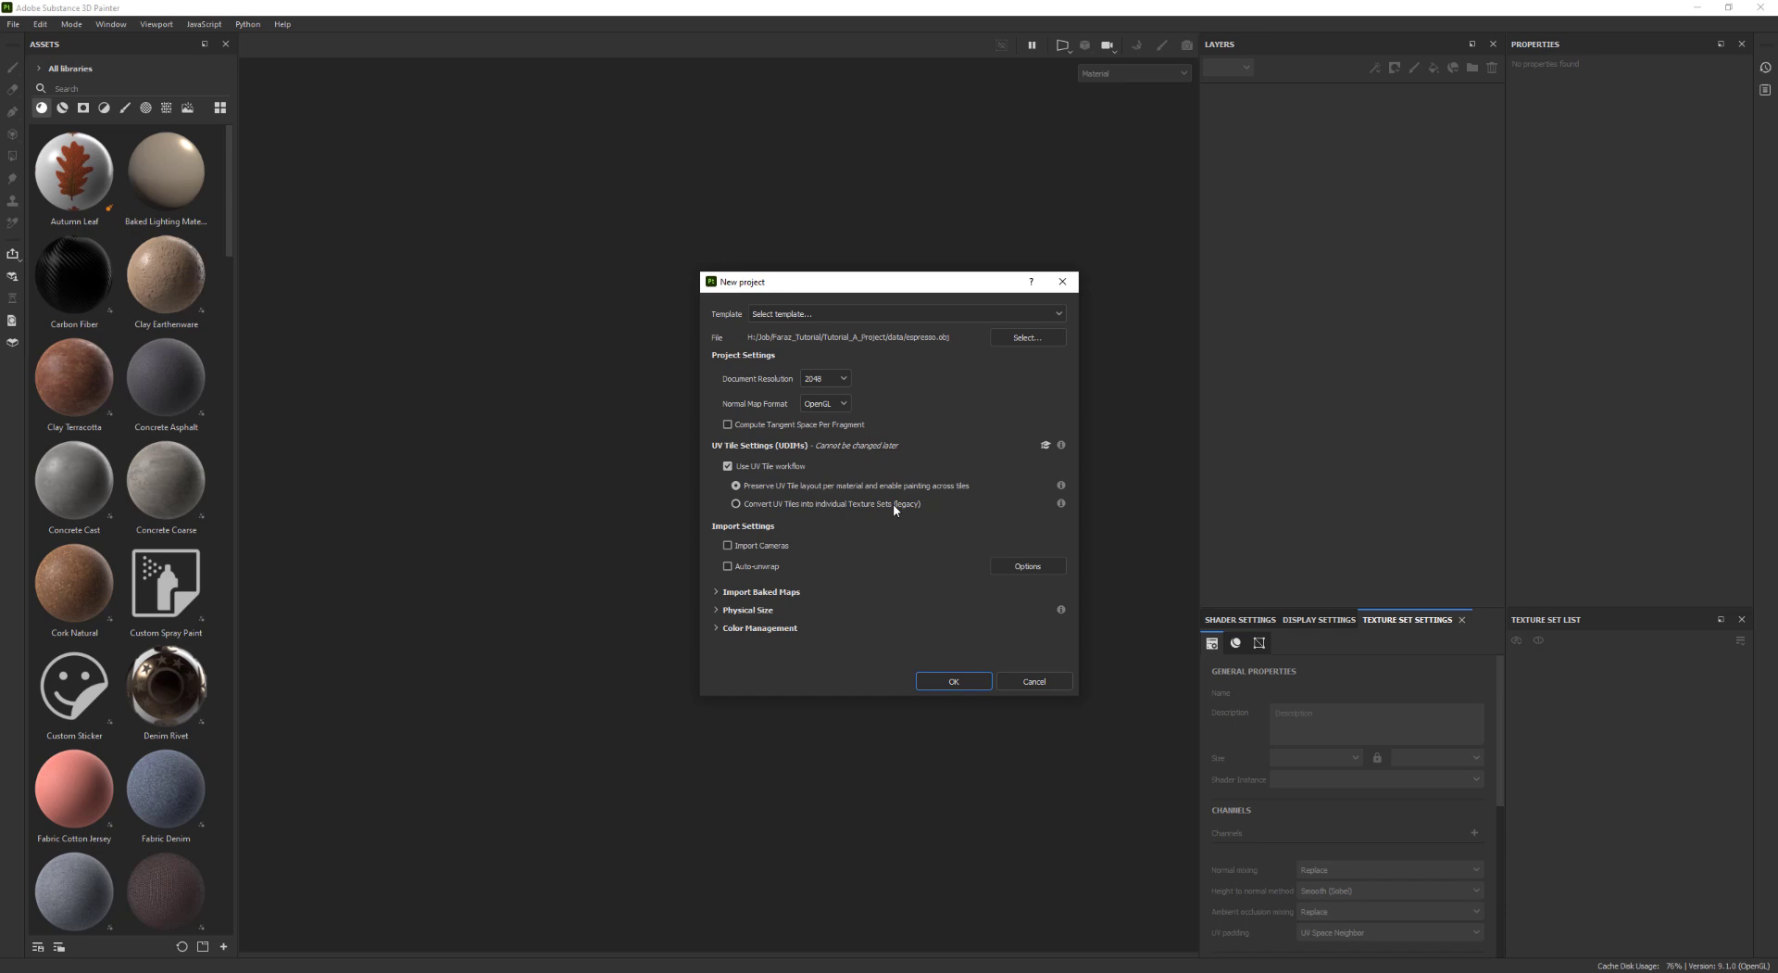
Create a project from the espresso.obj mesh at 2048 resolution with OpenGL normals and the UV tile workflow, and view the three models
click(980, 683)
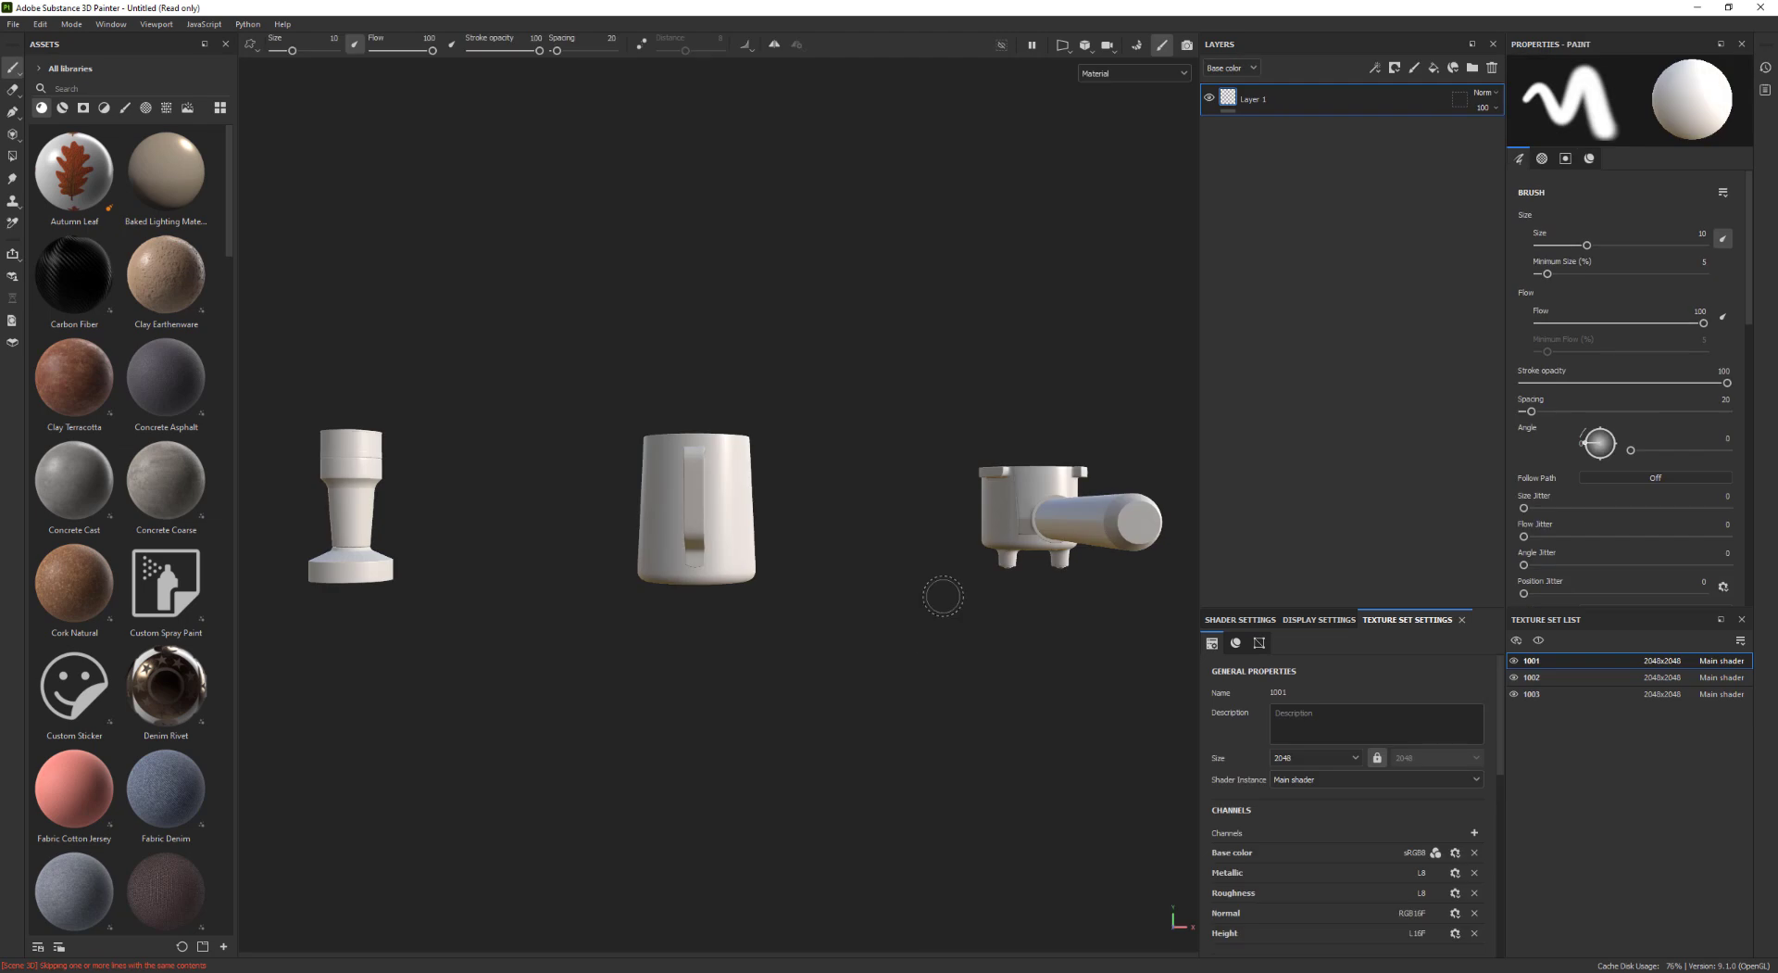
alt+drag(941, 596, 352, 602)
alt+drag(815, 570, 731, 545)
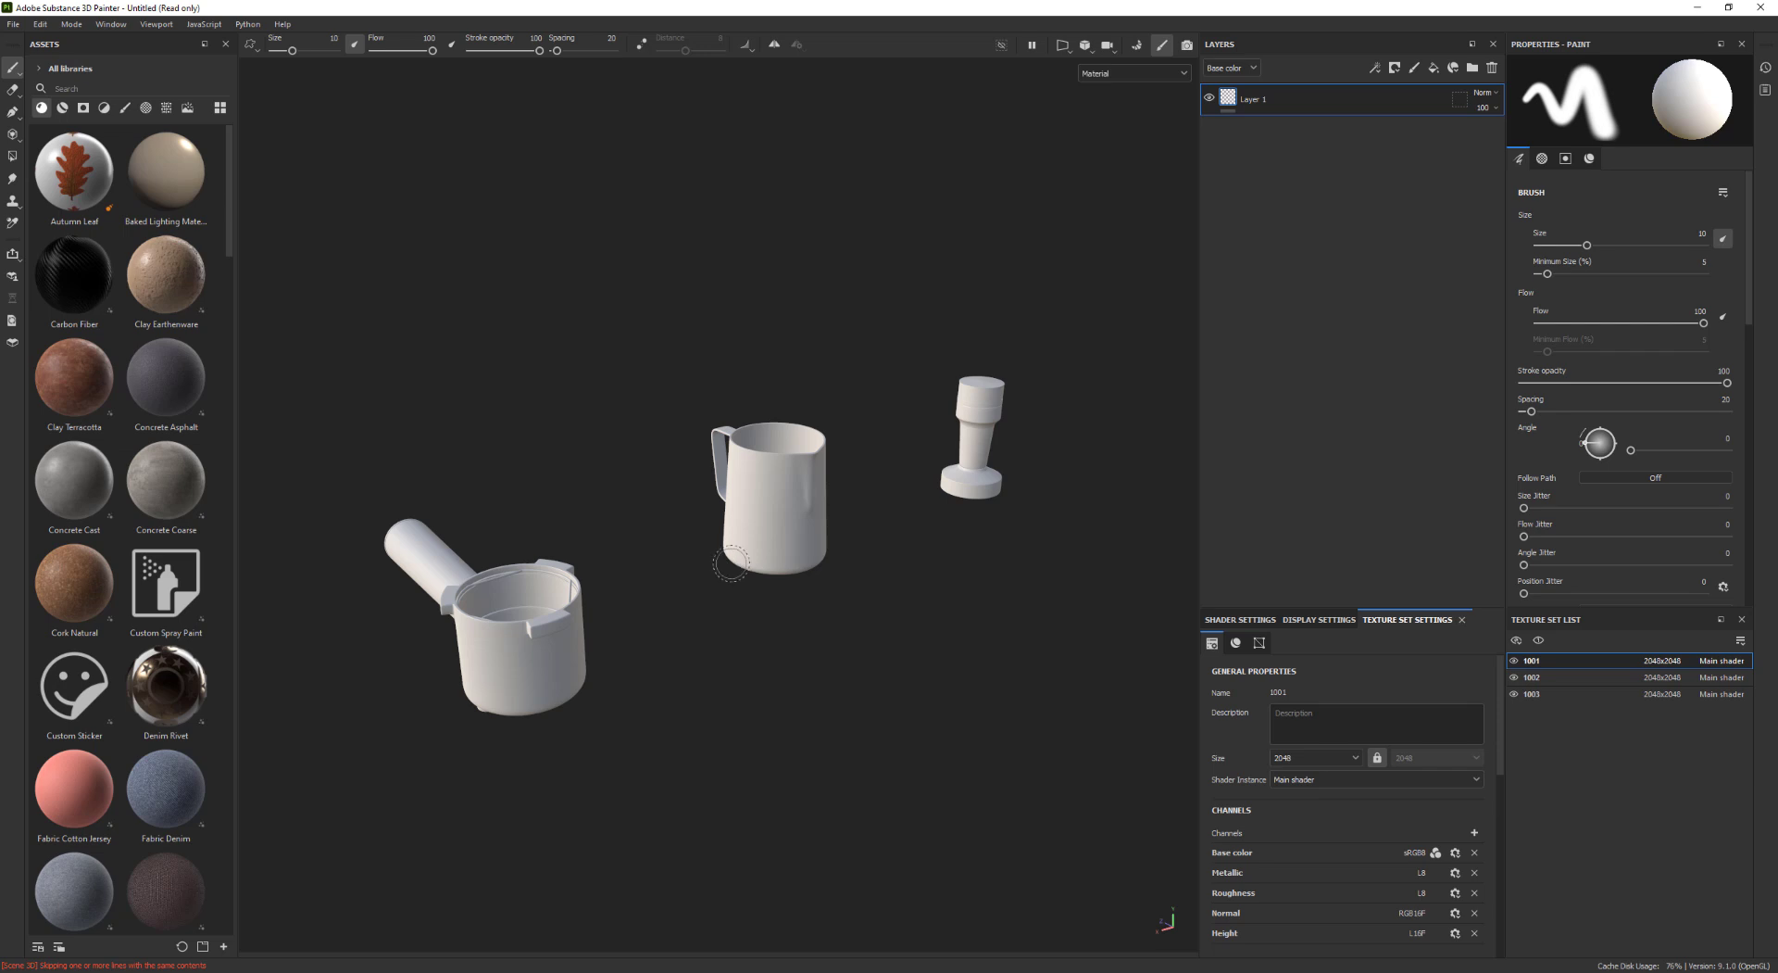
Add the Anisotropy angle and Anisotropy level channels to texture set 1001
drag(1352, 606, 1336, 503)
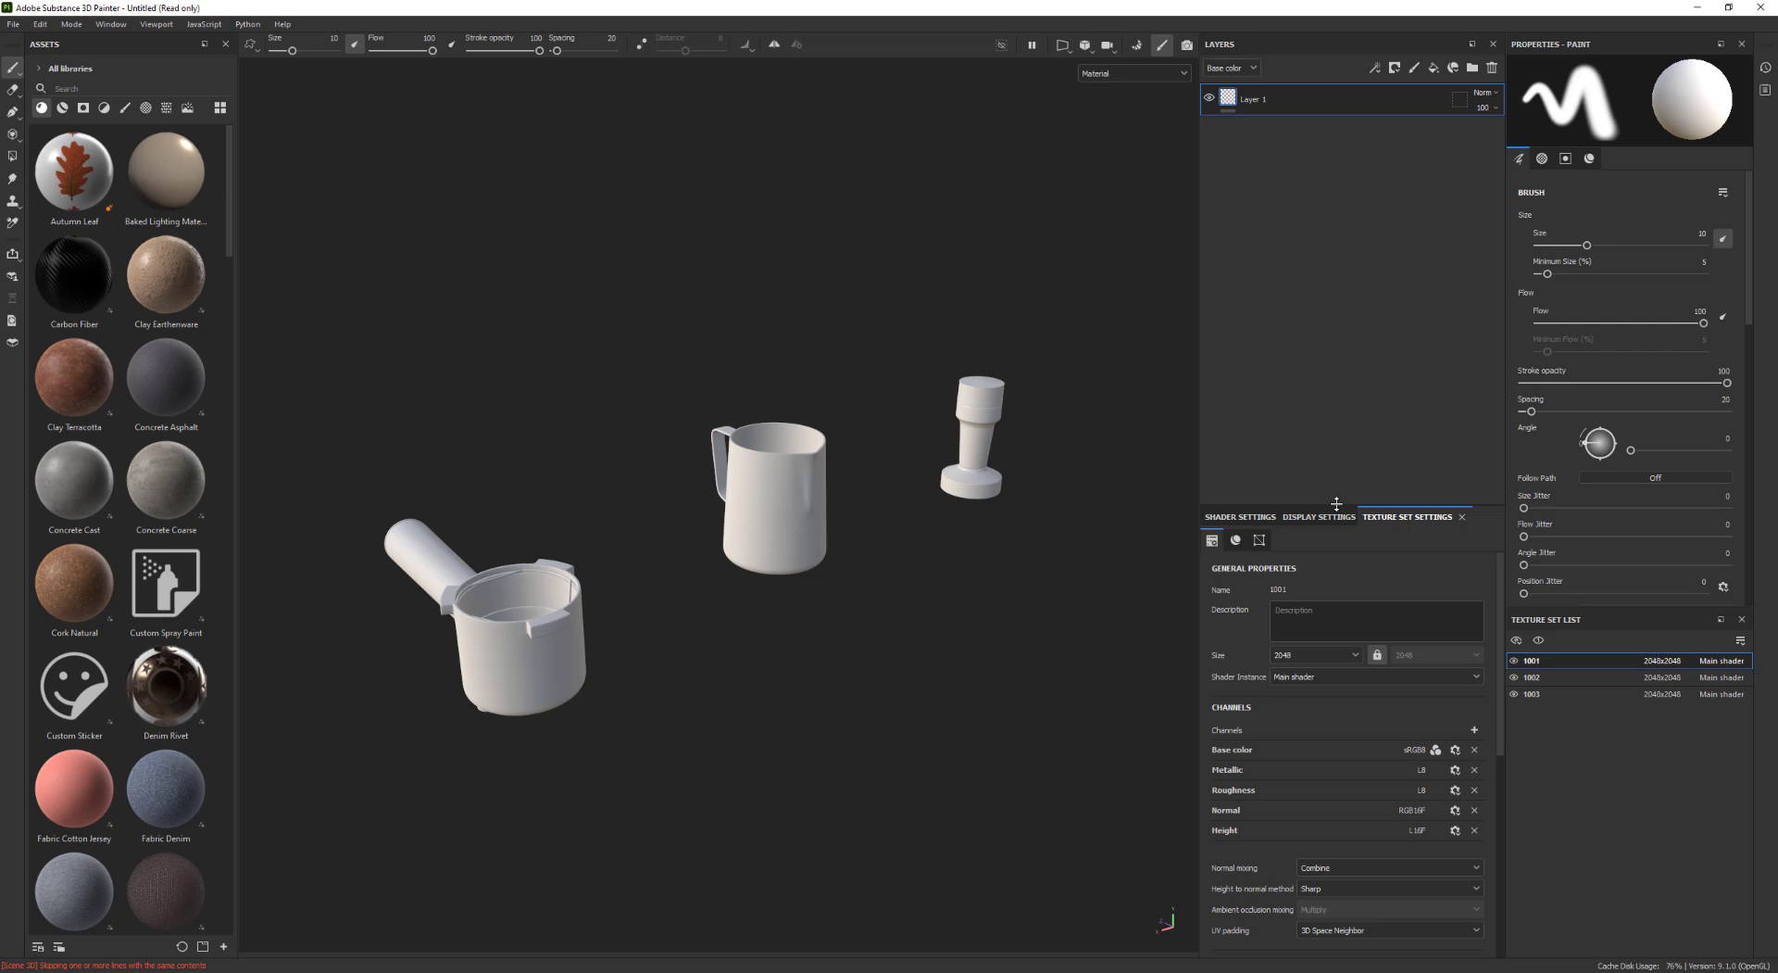
drag(1336, 503, 1337, 502)
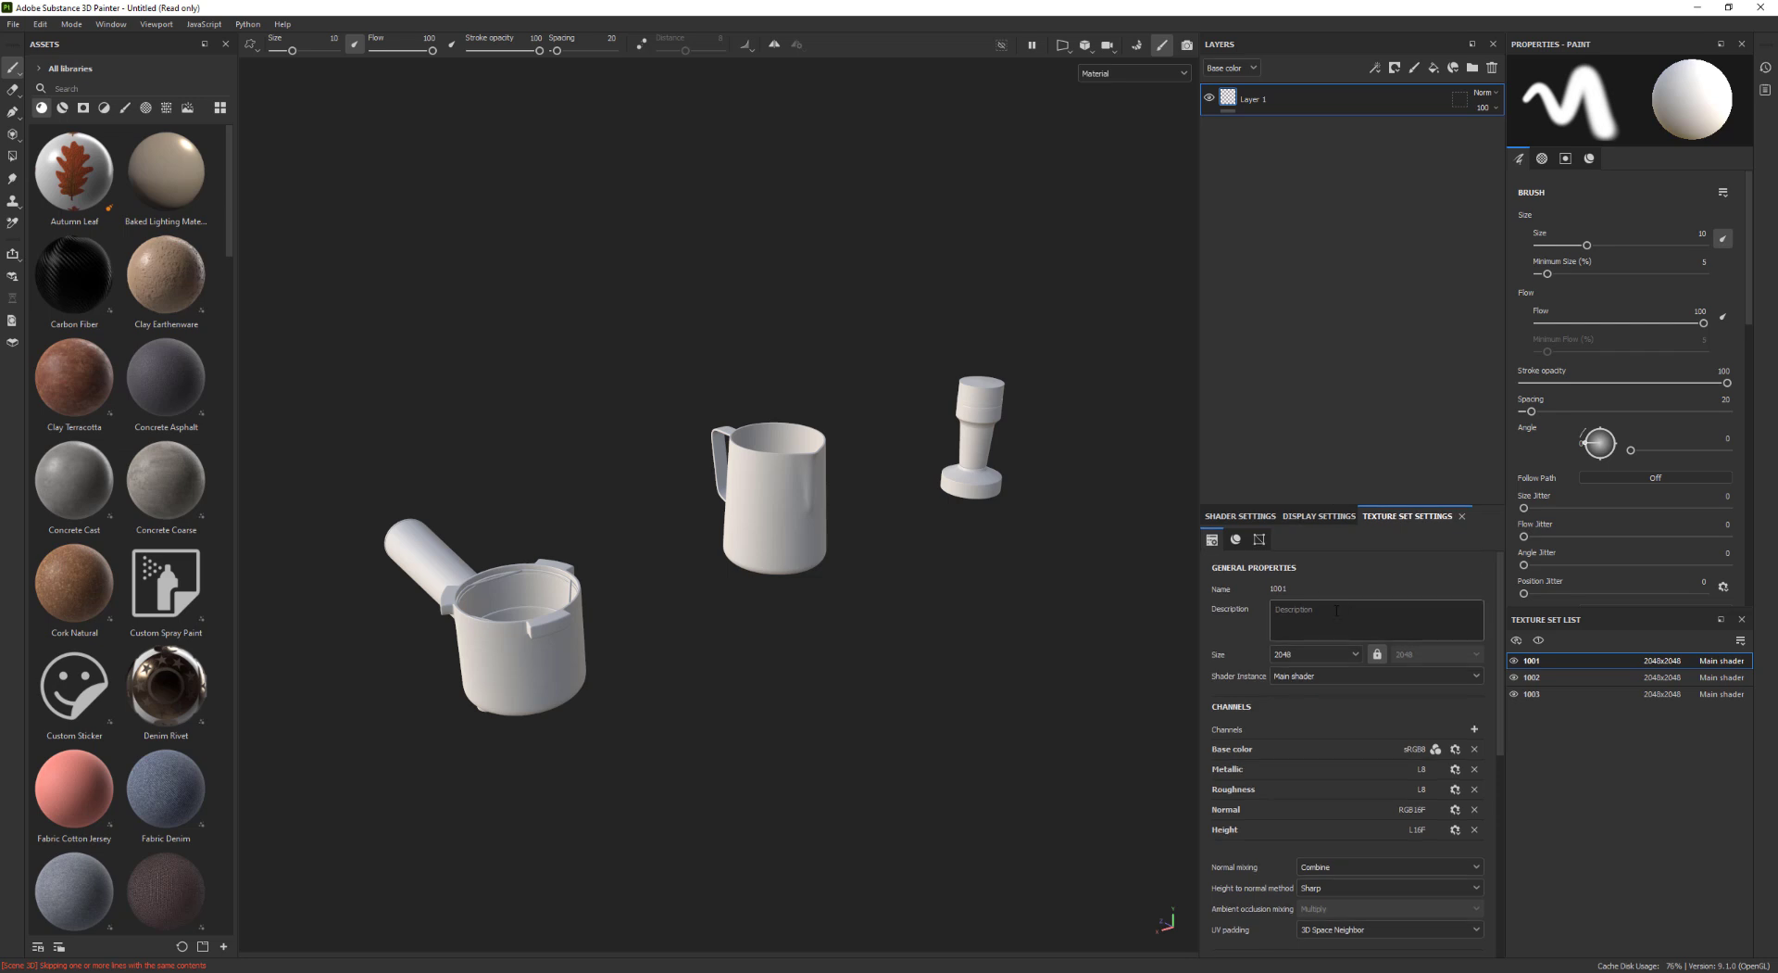
click(1476, 730)
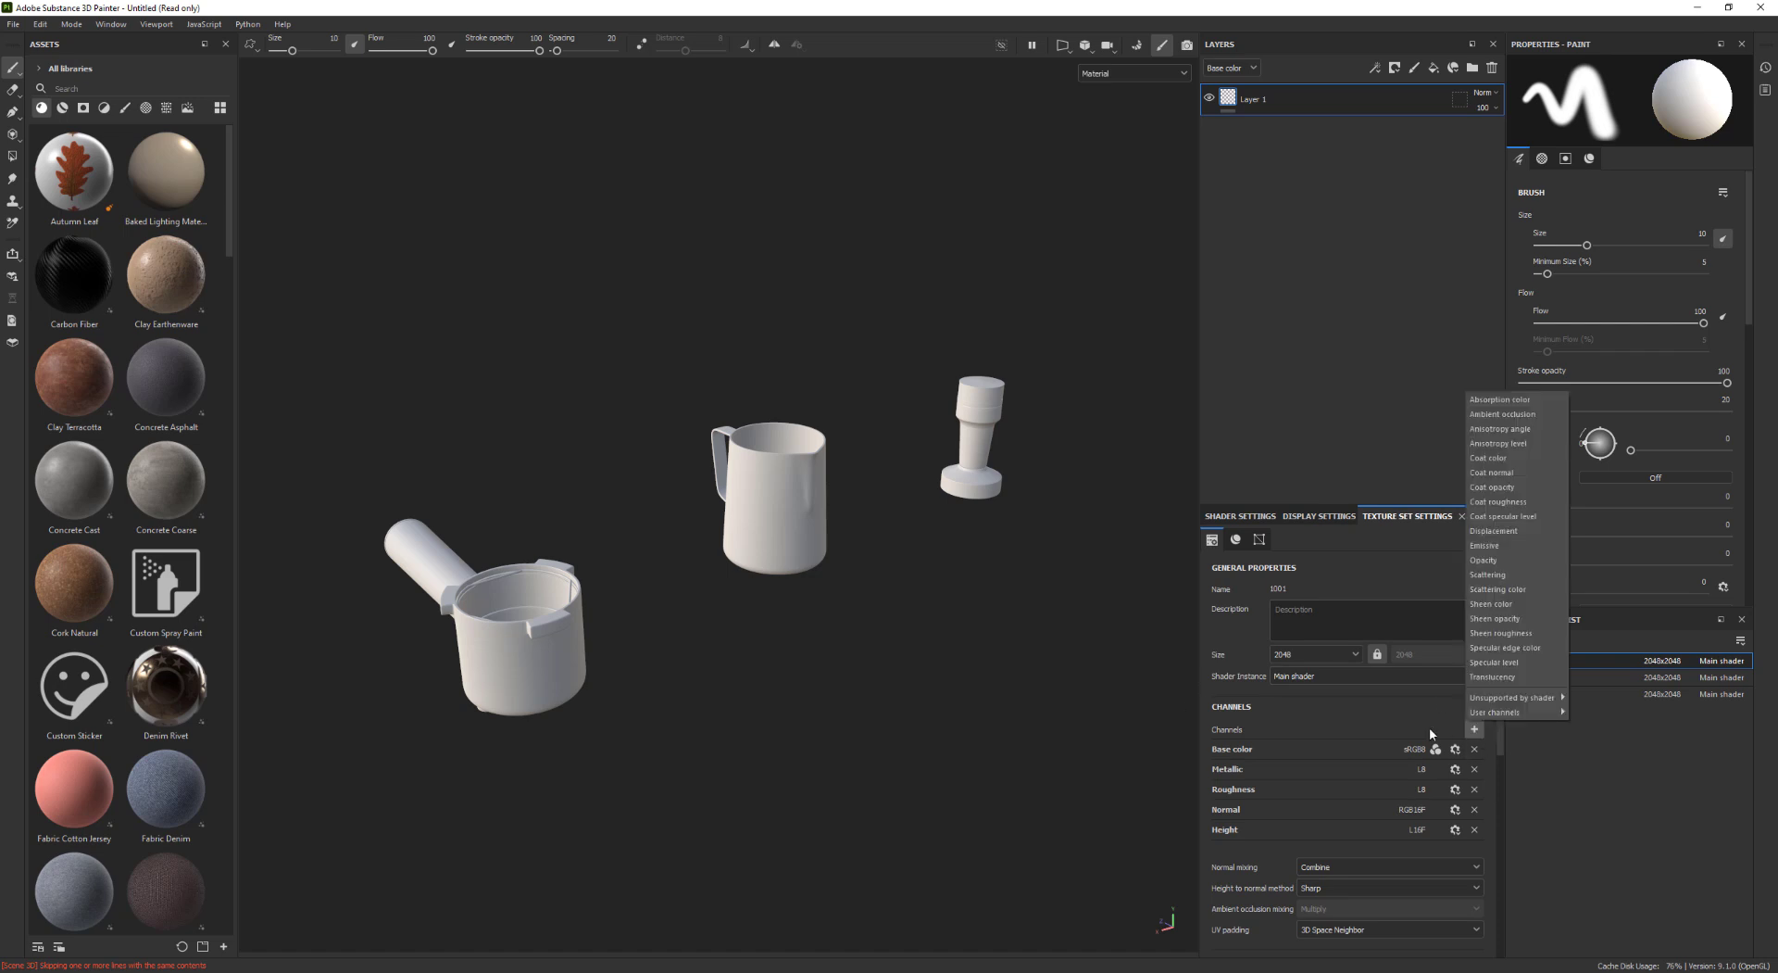
click(1394, 518)
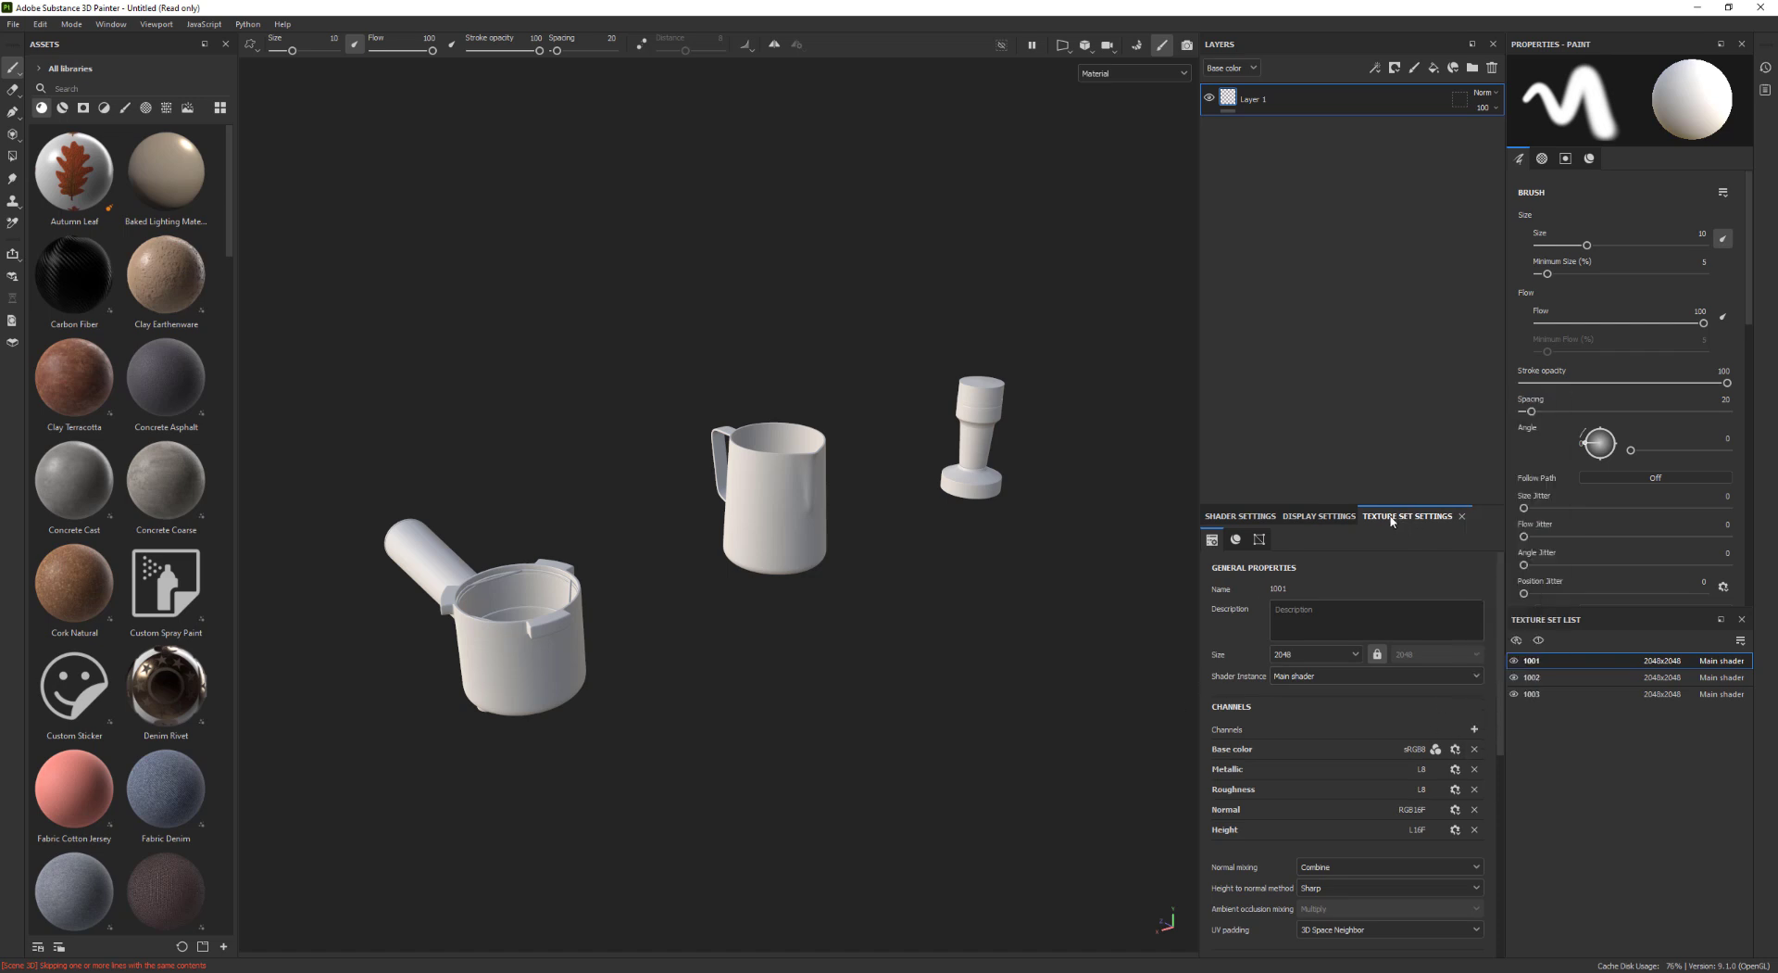
click(1476, 730)
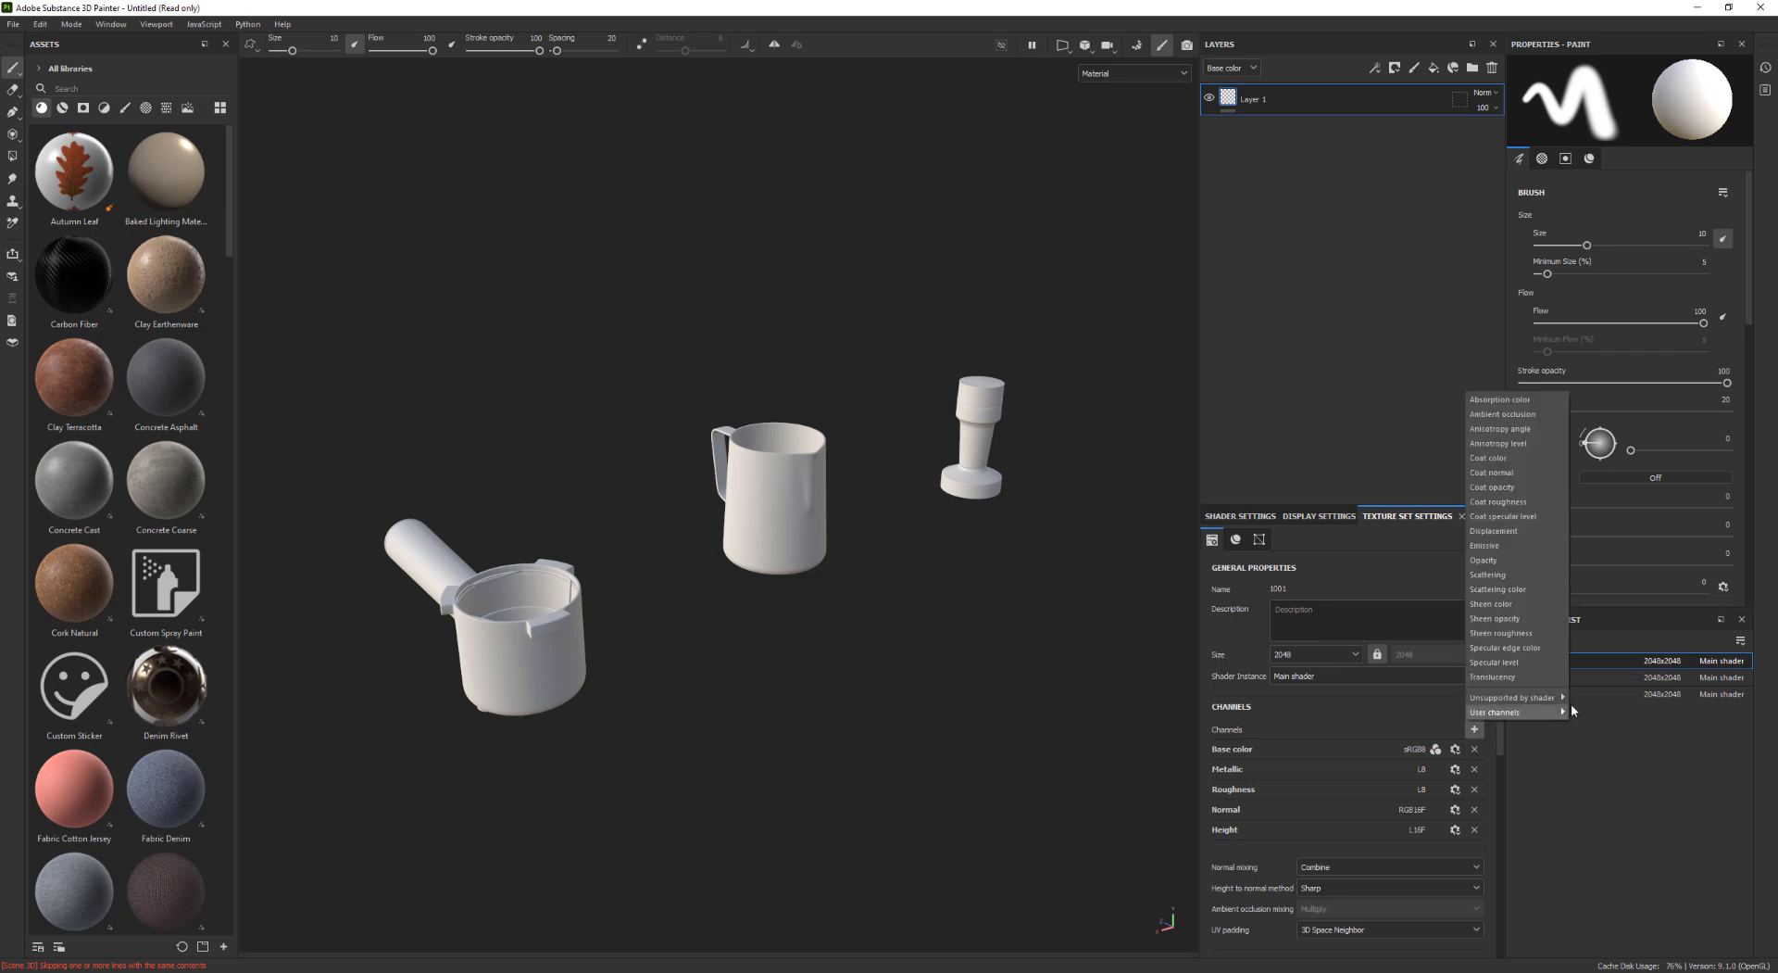
click(1530, 430)
click(1476, 731)
click(1524, 444)
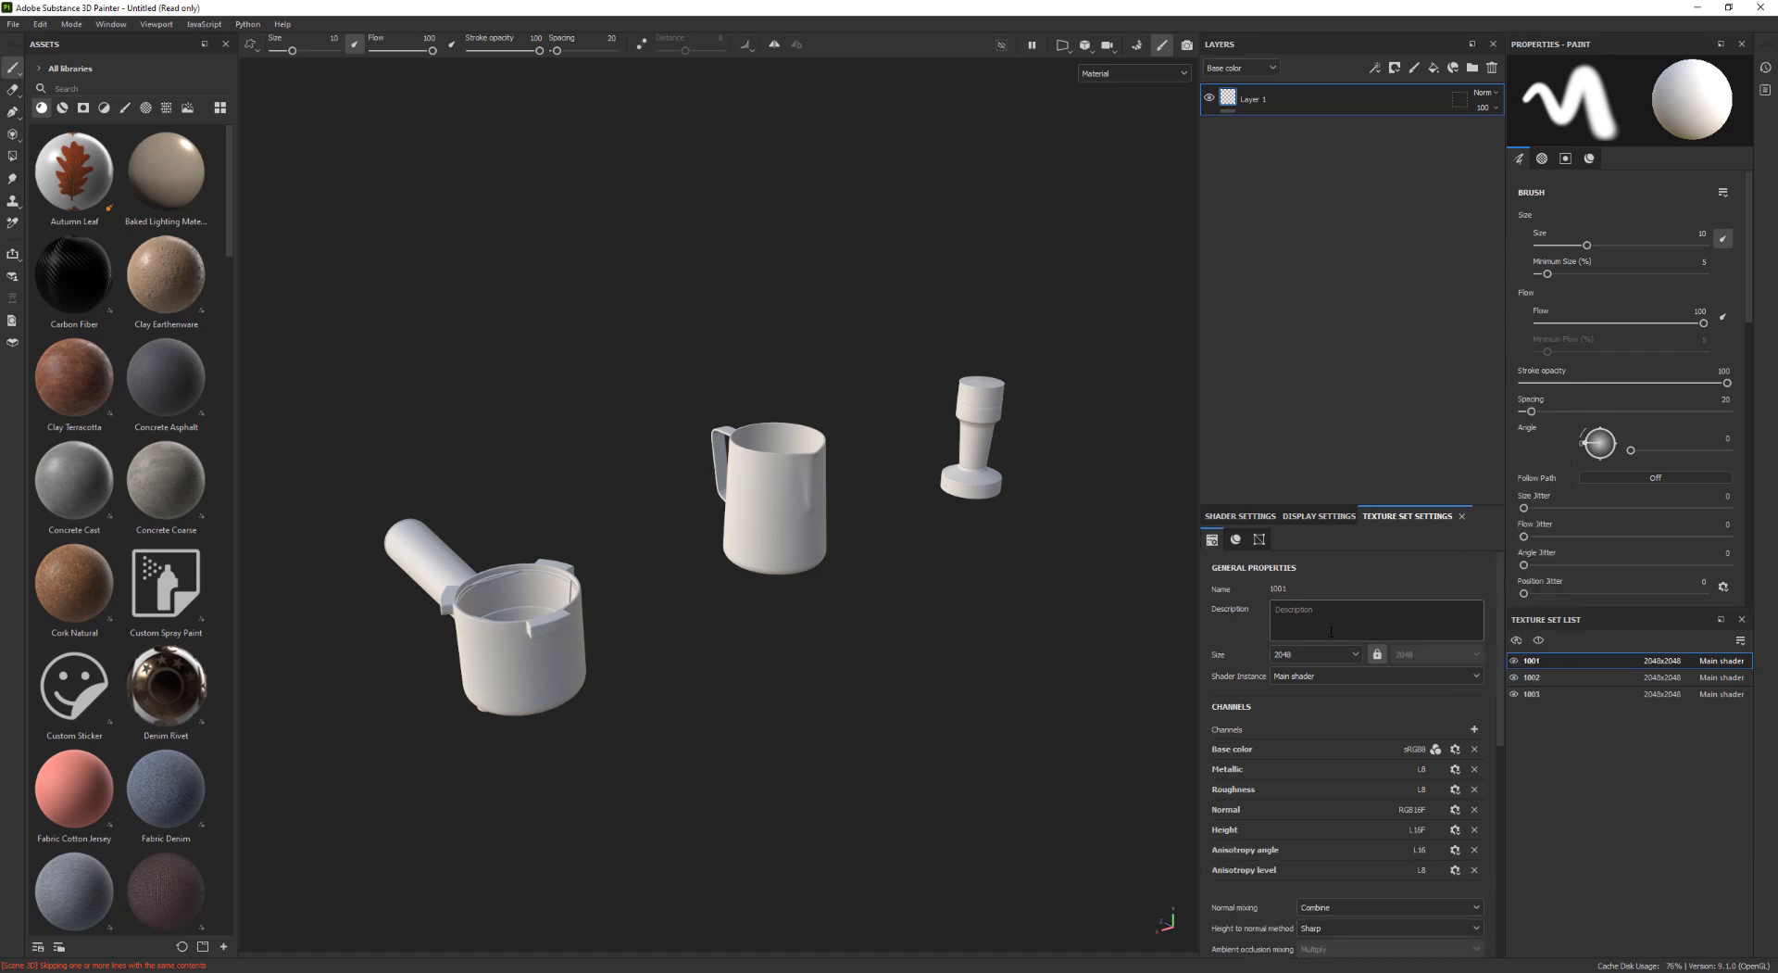
Add a fill layer to texture set 1001 and set its metallic value to 1
click(1240, 516)
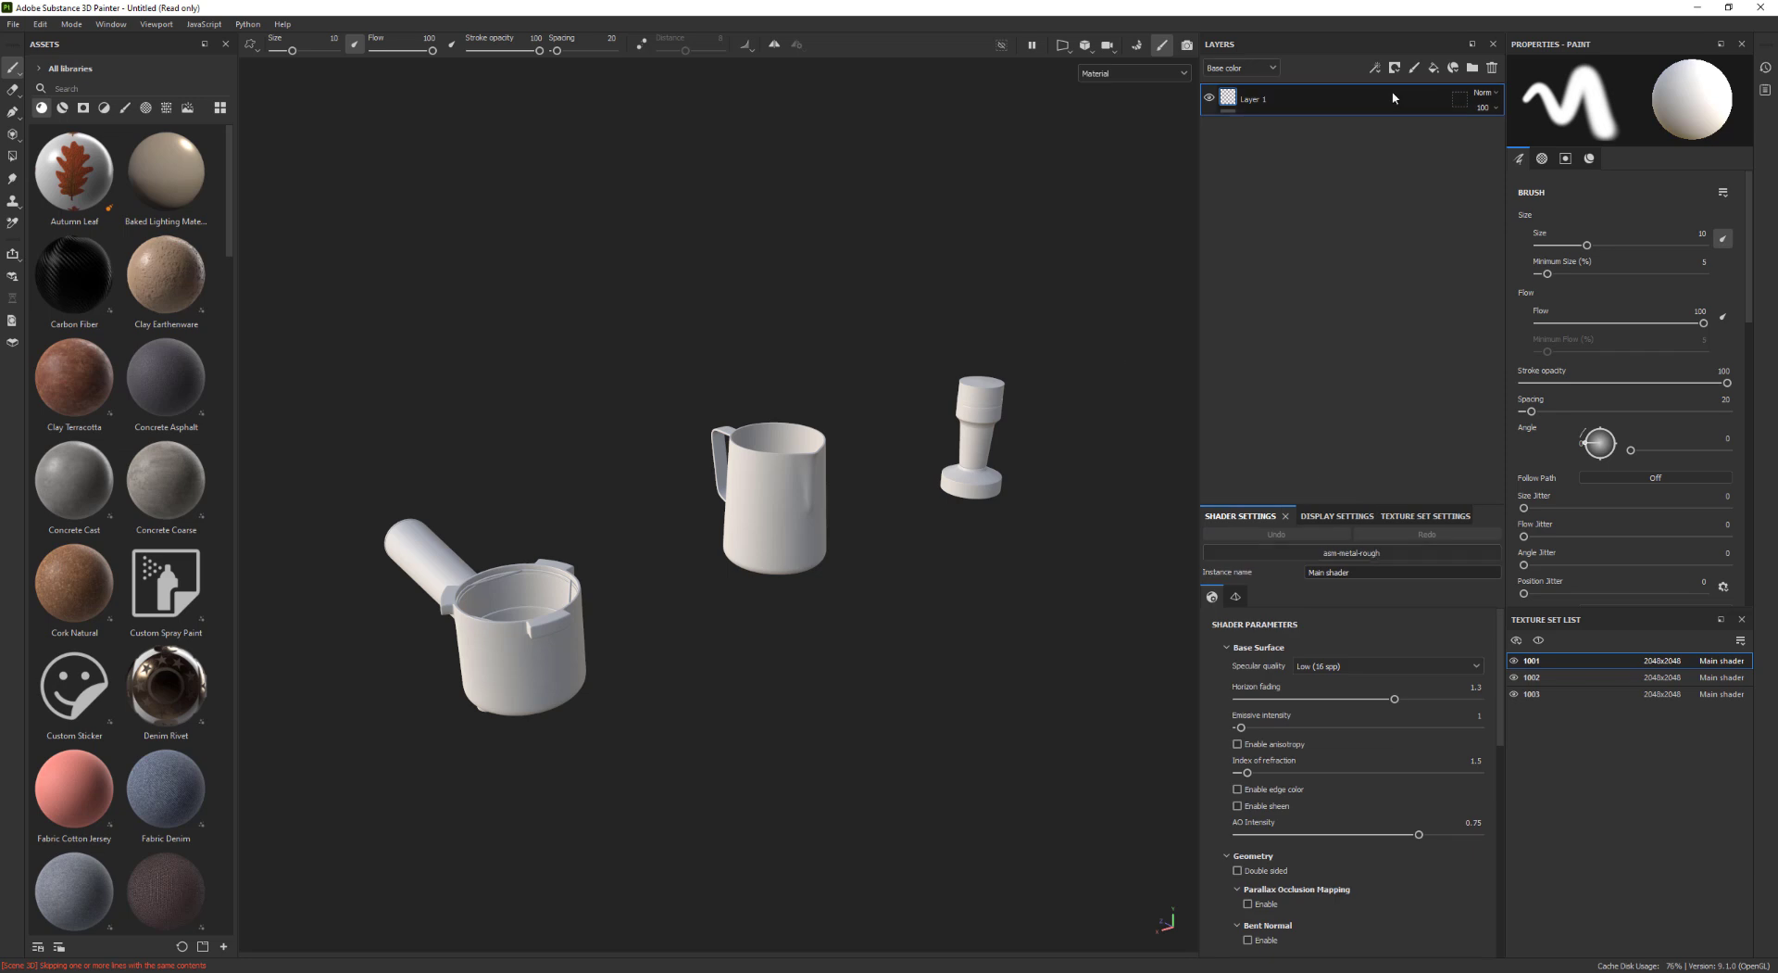
click(1433, 70)
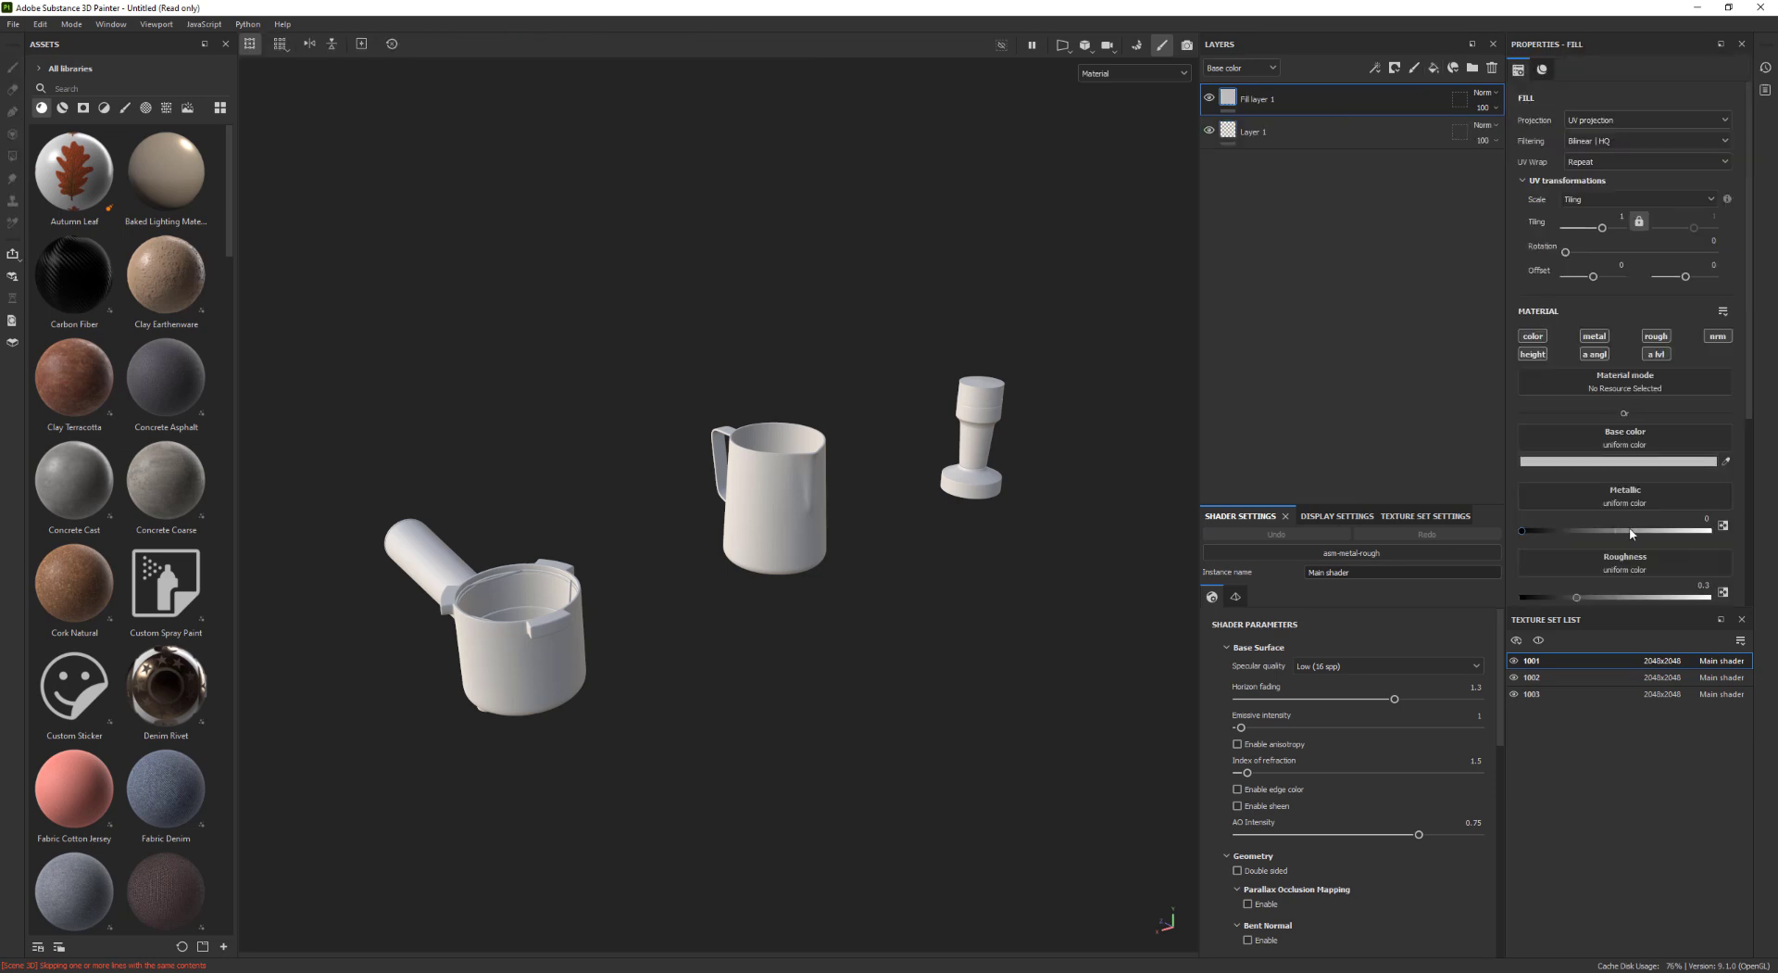
drag(1631, 533, 1776, 534)
key(f)
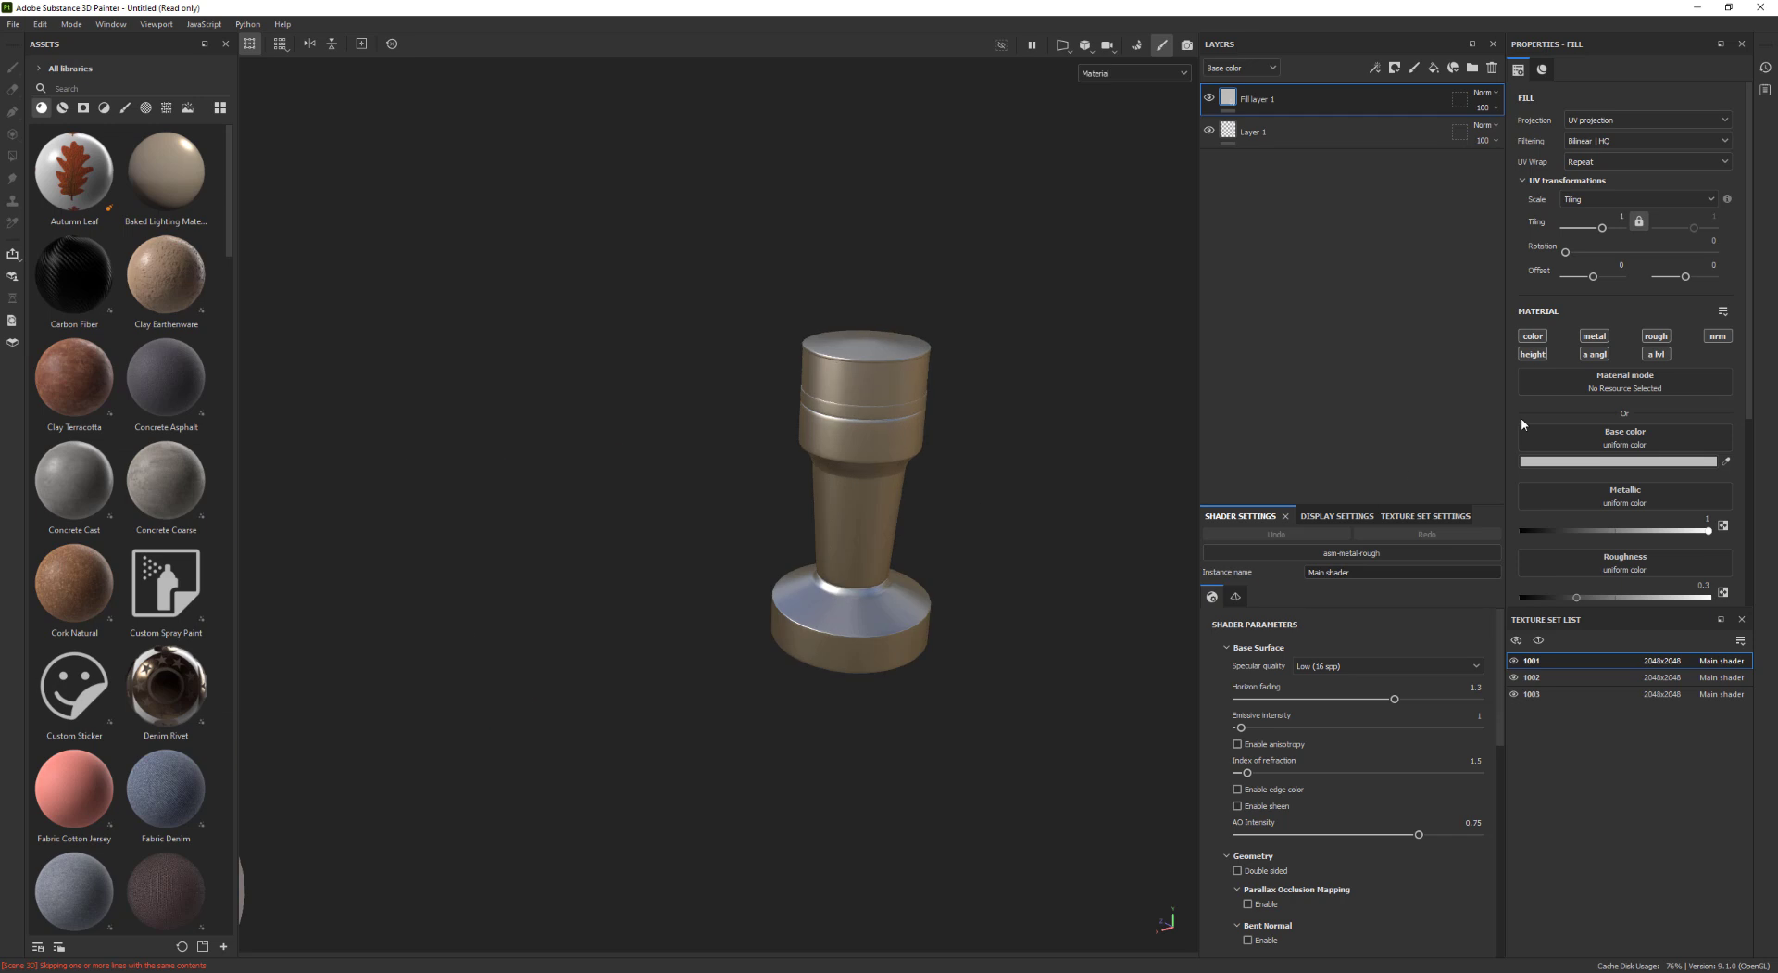
Lower the fill layer's roughness to about 0.19 and try different anisotropy level and angle values
scroll(1738, 527, down, 3)
scroll(1673, 593, down, 2)
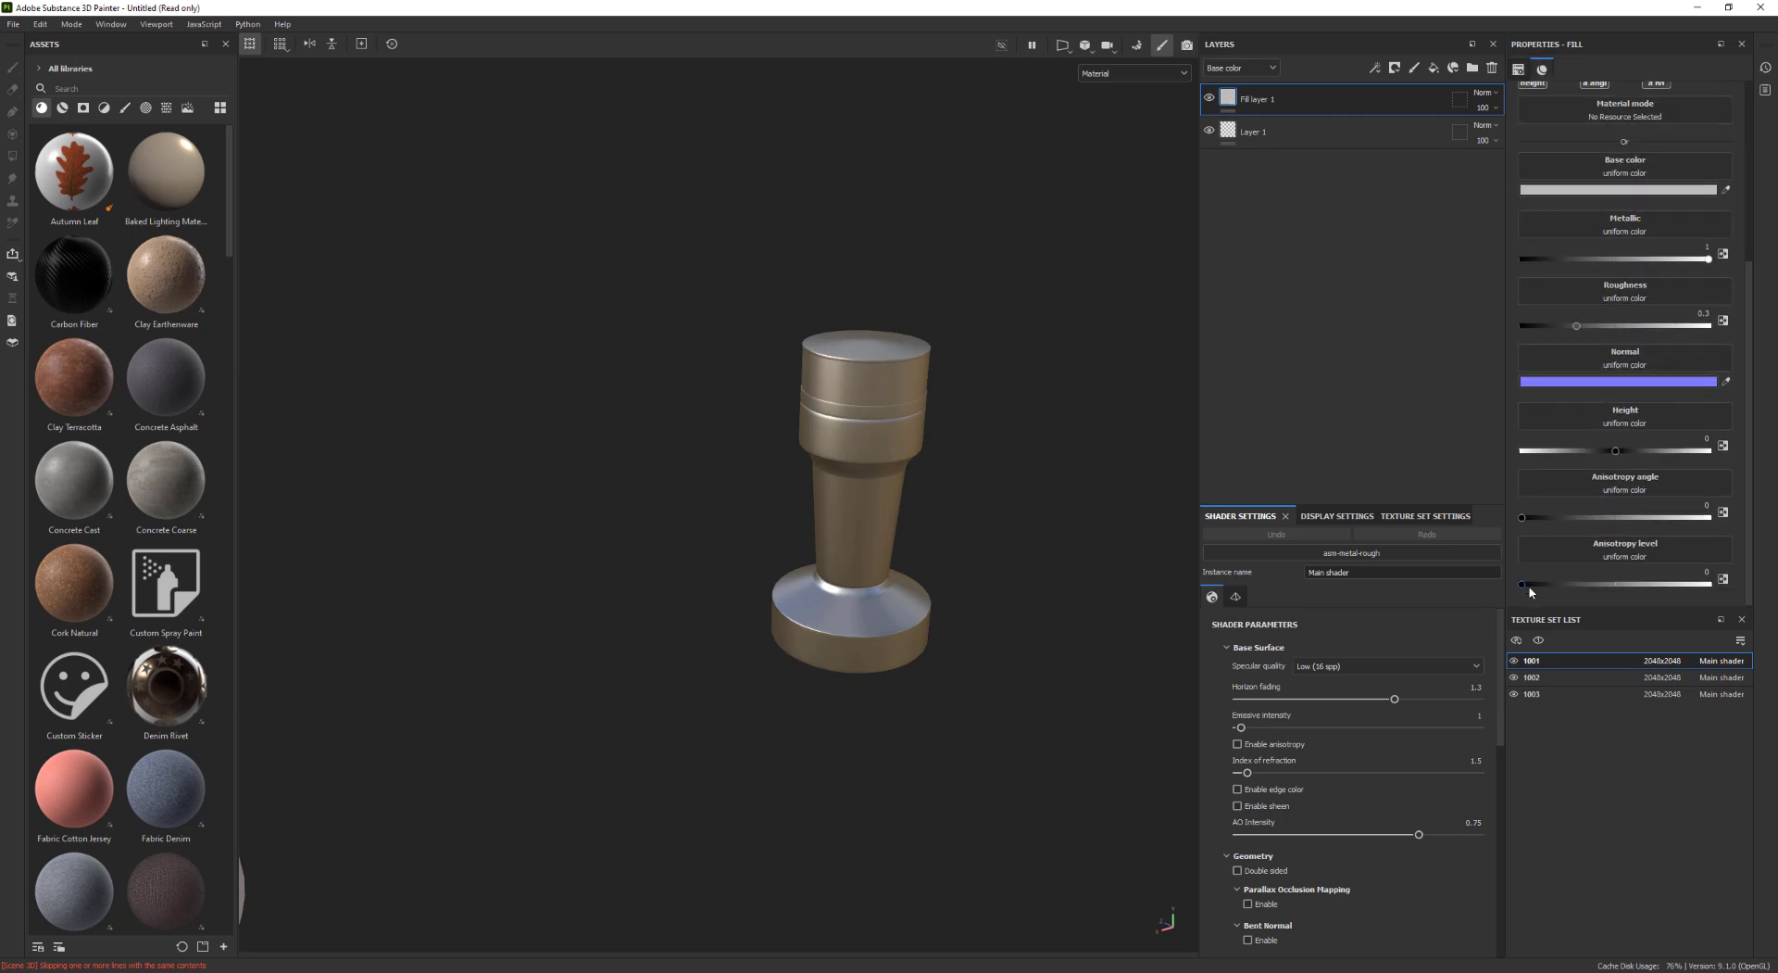
drag(1522, 584, 1648, 585)
drag(1577, 326, 1555, 326)
drag(1648, 585, 1575, 584)
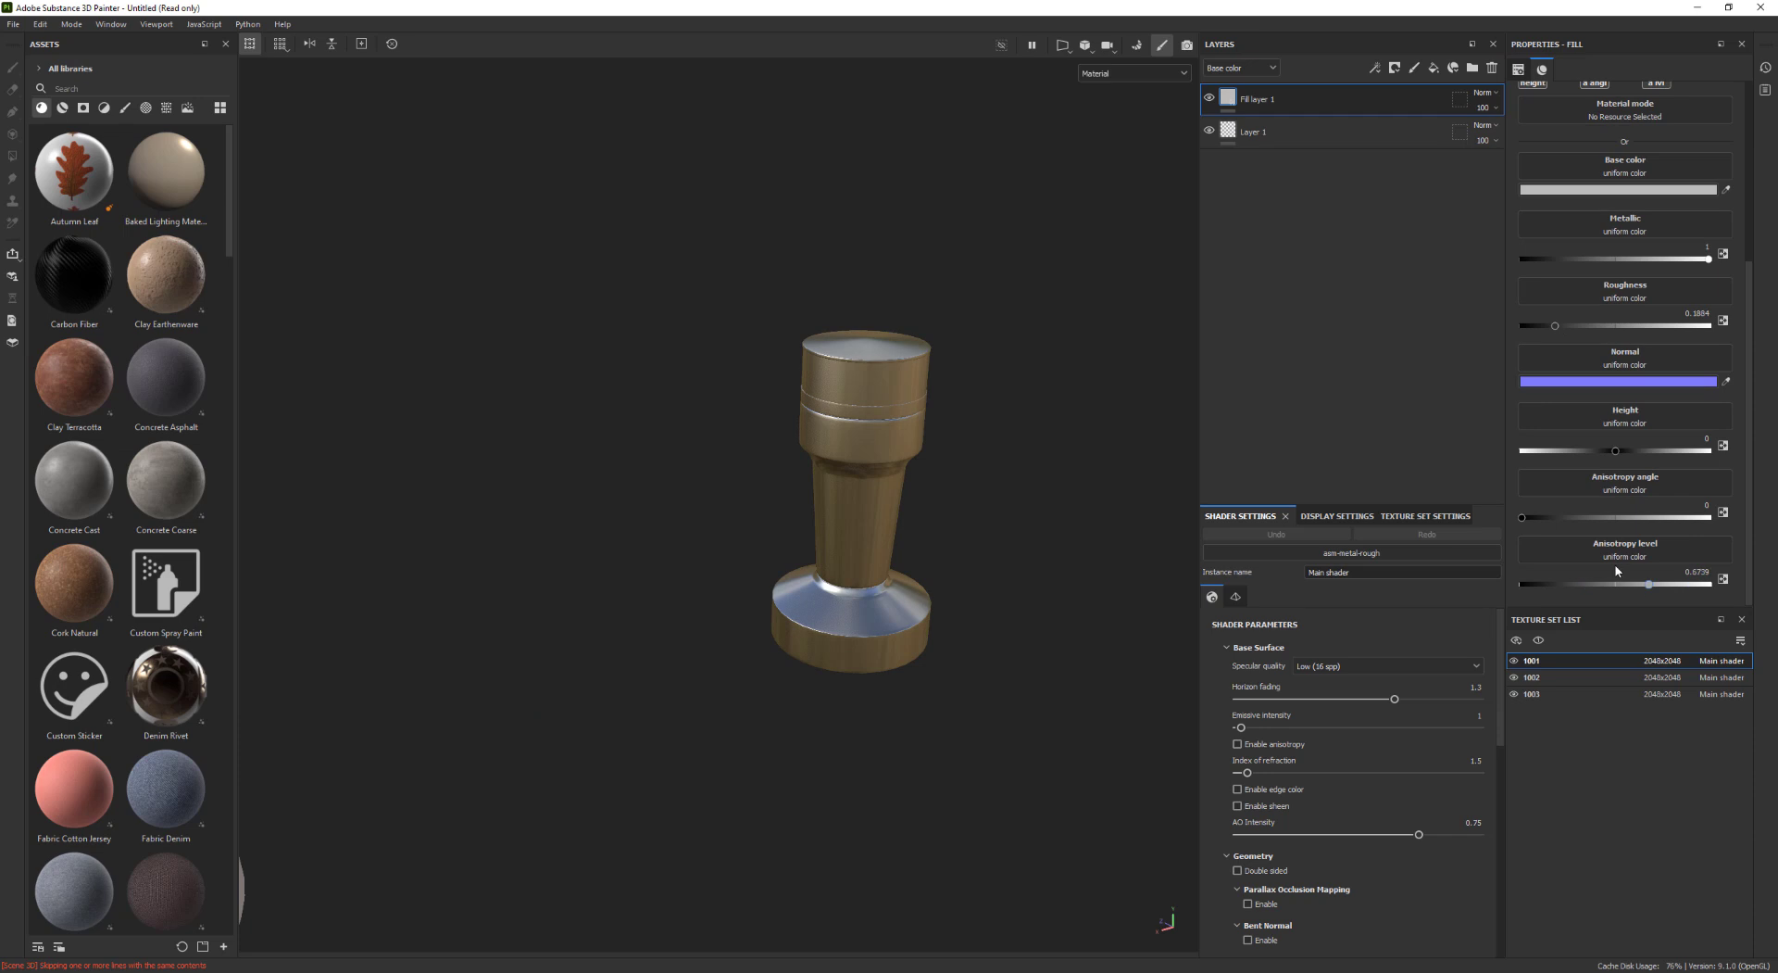
drag(1522, 517, 1483, 520)
Switch the shader to pbr-metal-rough-anisotropy-angle and set anisotropy level to about 0.67 and angle to about 0.69
click(1372, 553)
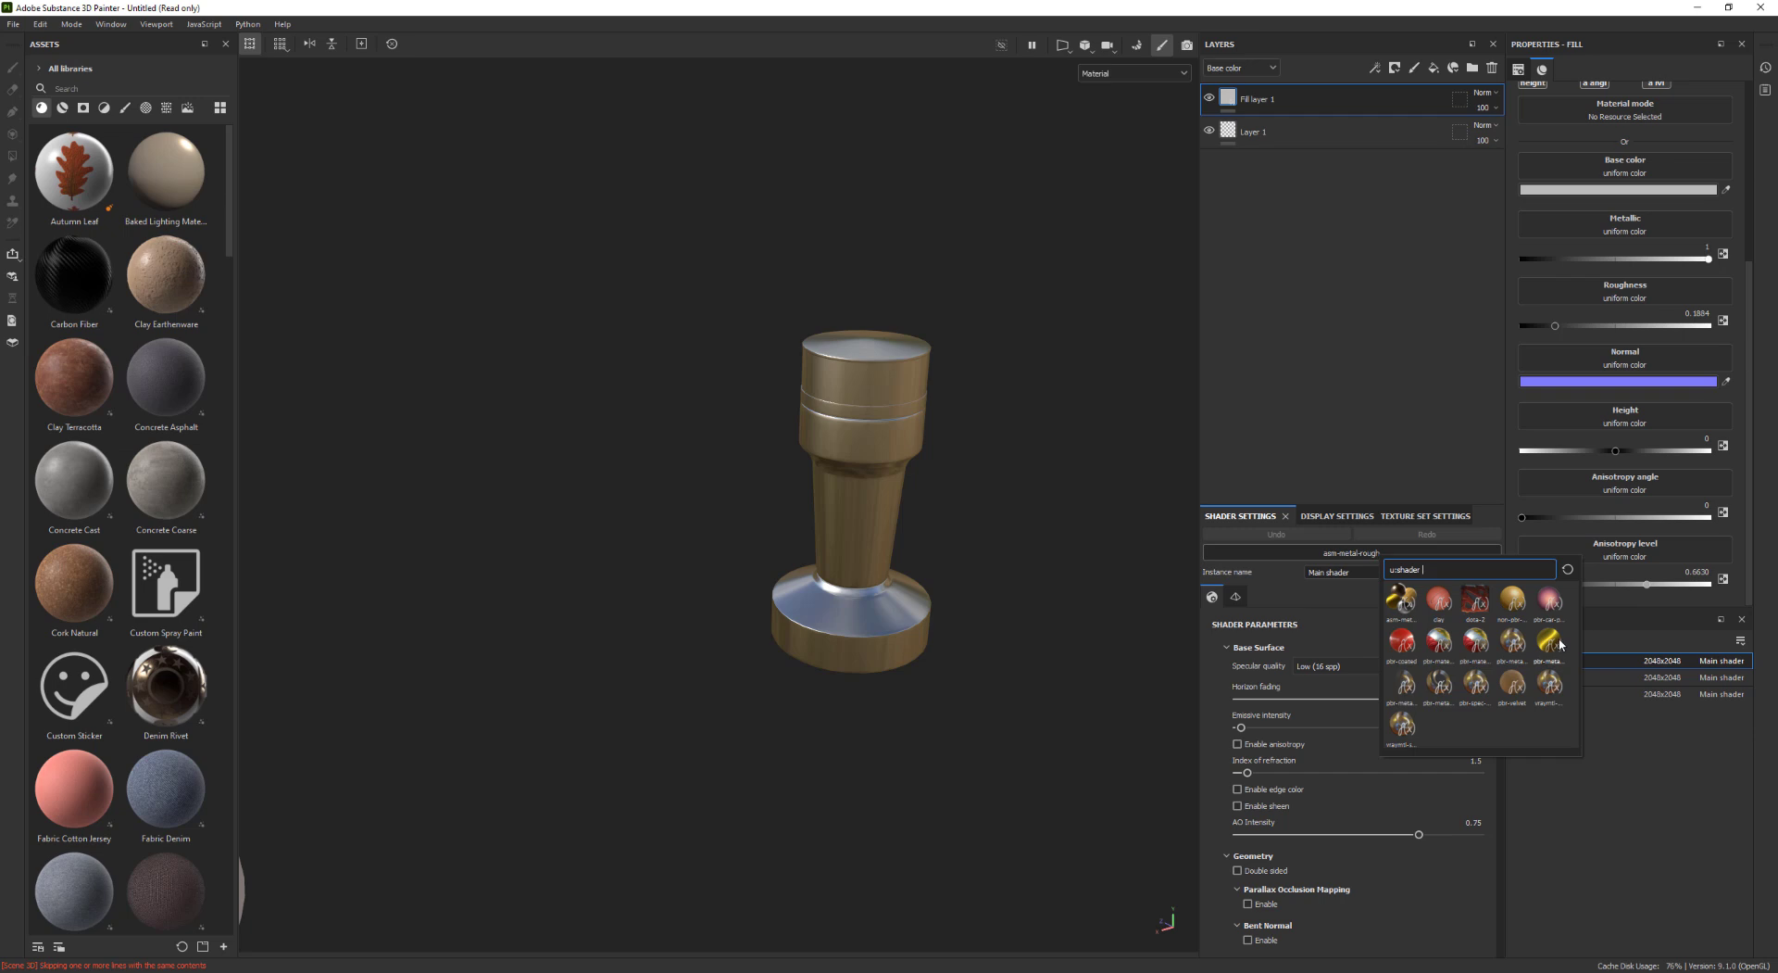
mouse_move(1562, 645)
mouse_move(1647, 584)
mouse_down()
mouse_move(1597, 589)
mouse_move(1647, 584)
mouse_up()
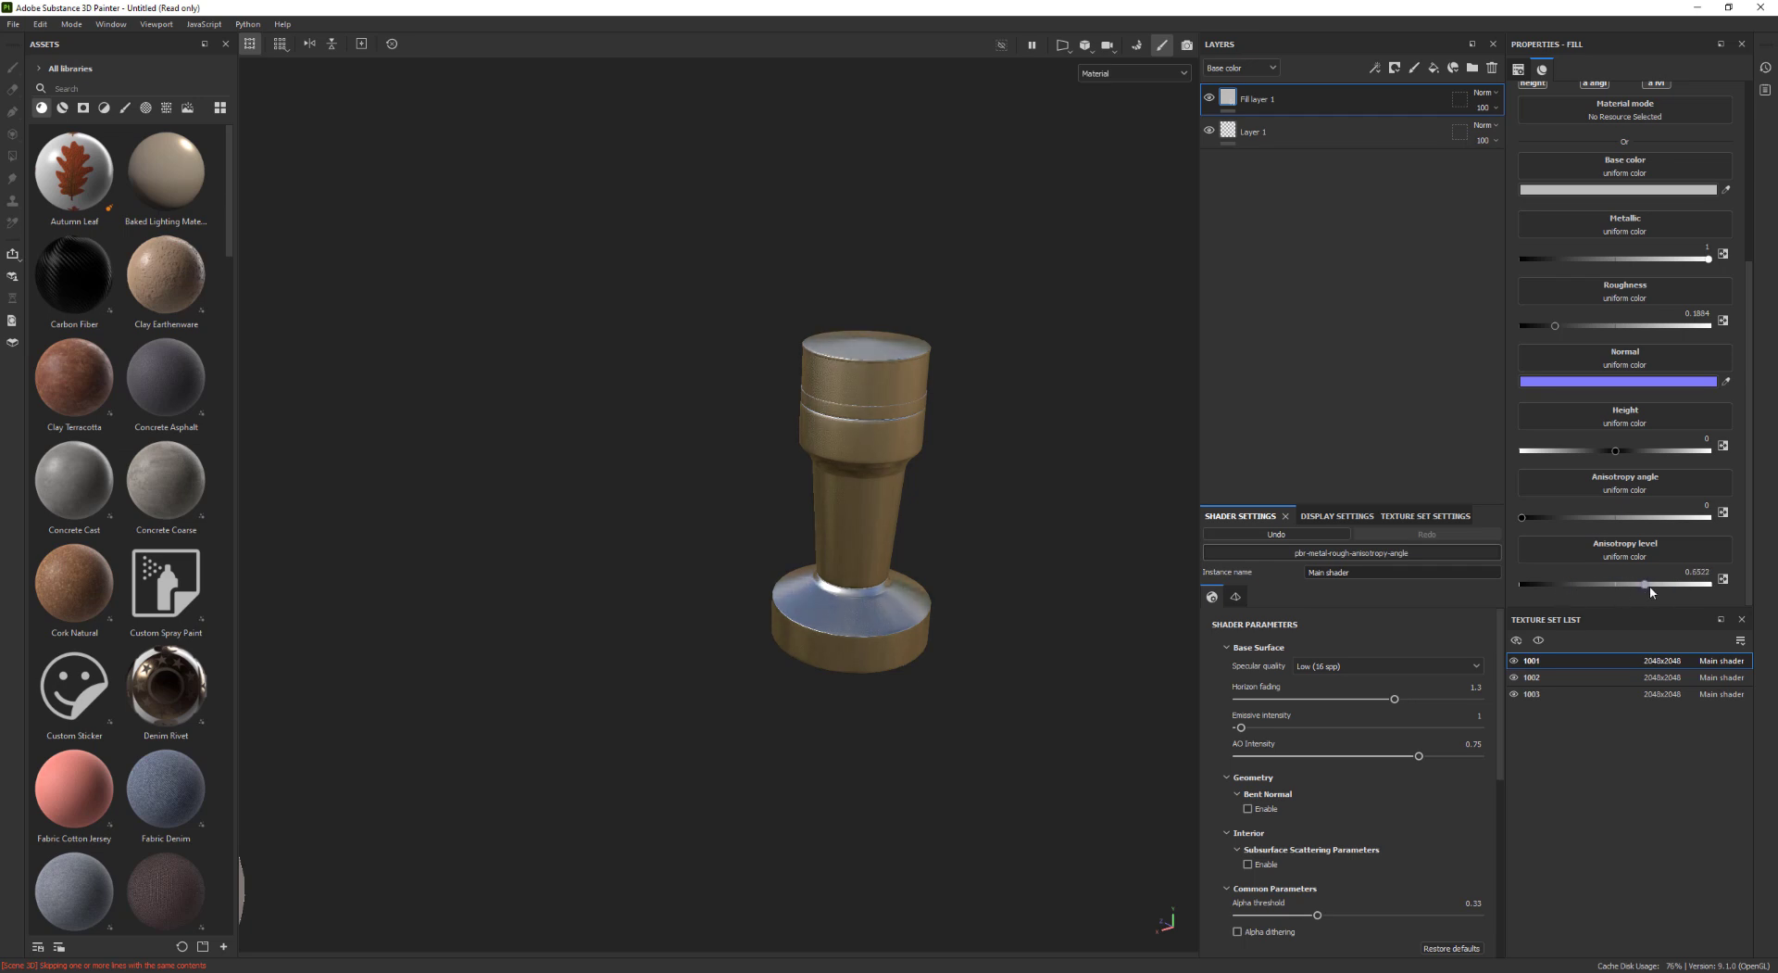
drag(1521, 516, 1663, 533)
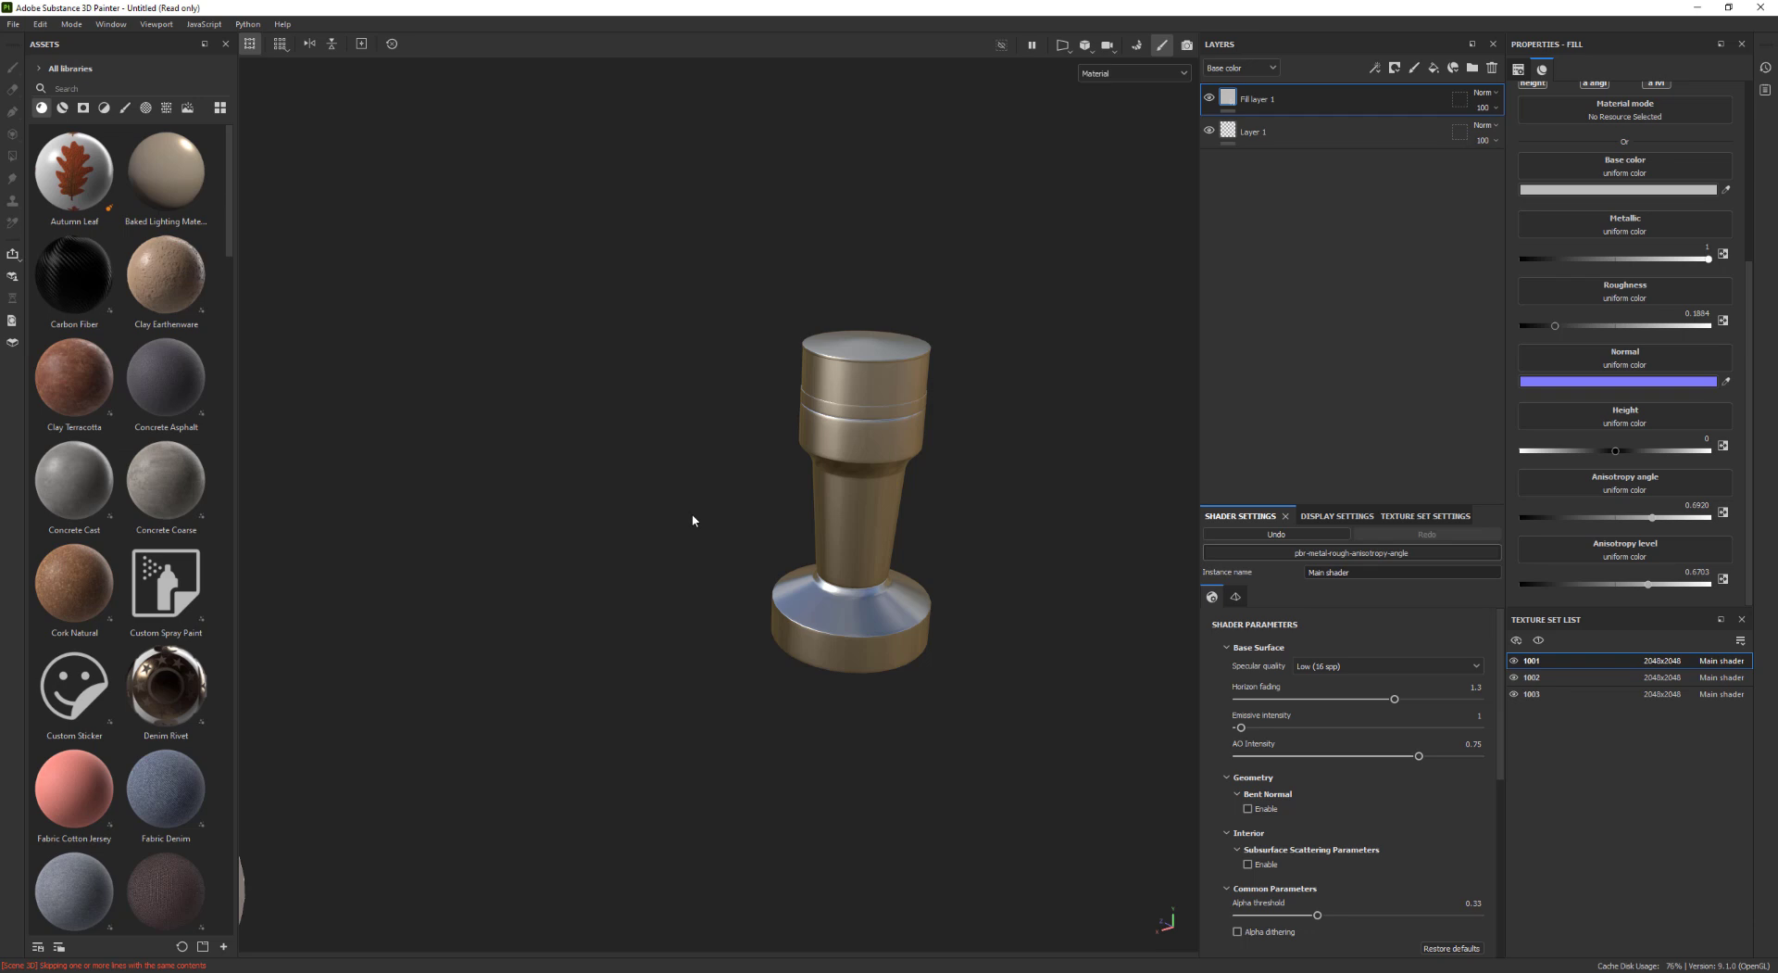
middle_drag(889, 595, 695, 607)
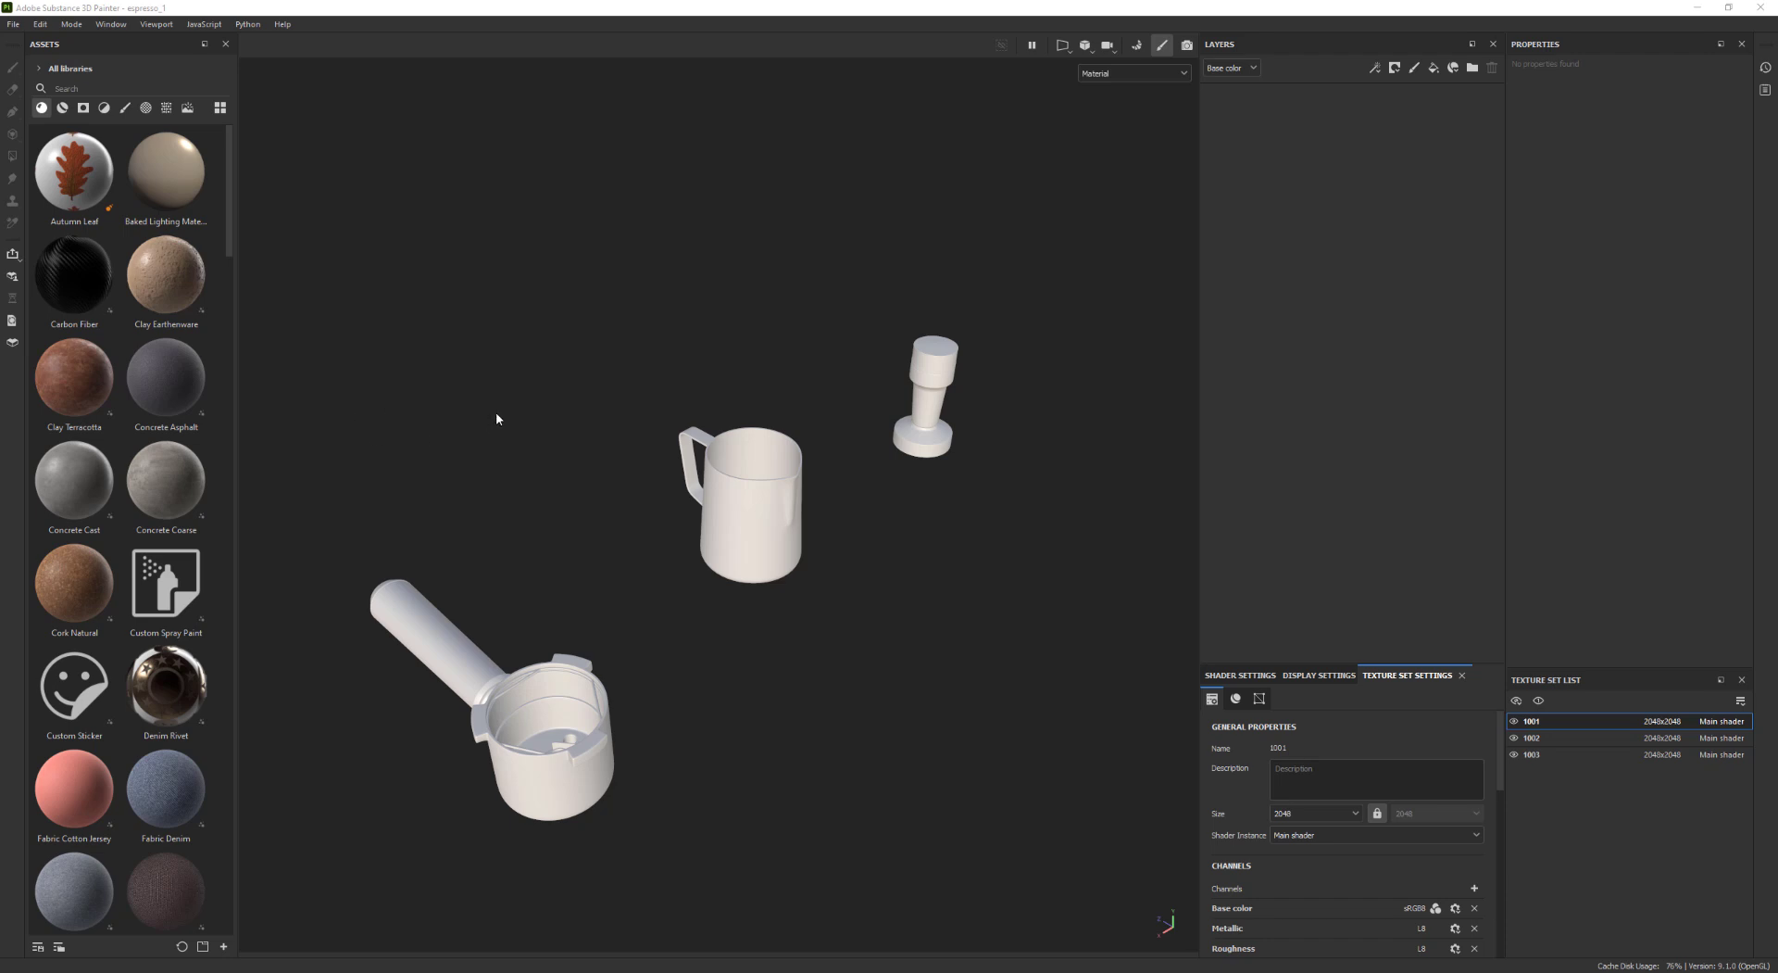
Bake the selected mesh maps for all three texture sets at an output size of 4096, and return to painting mode
click(548, 389)
key(F8)
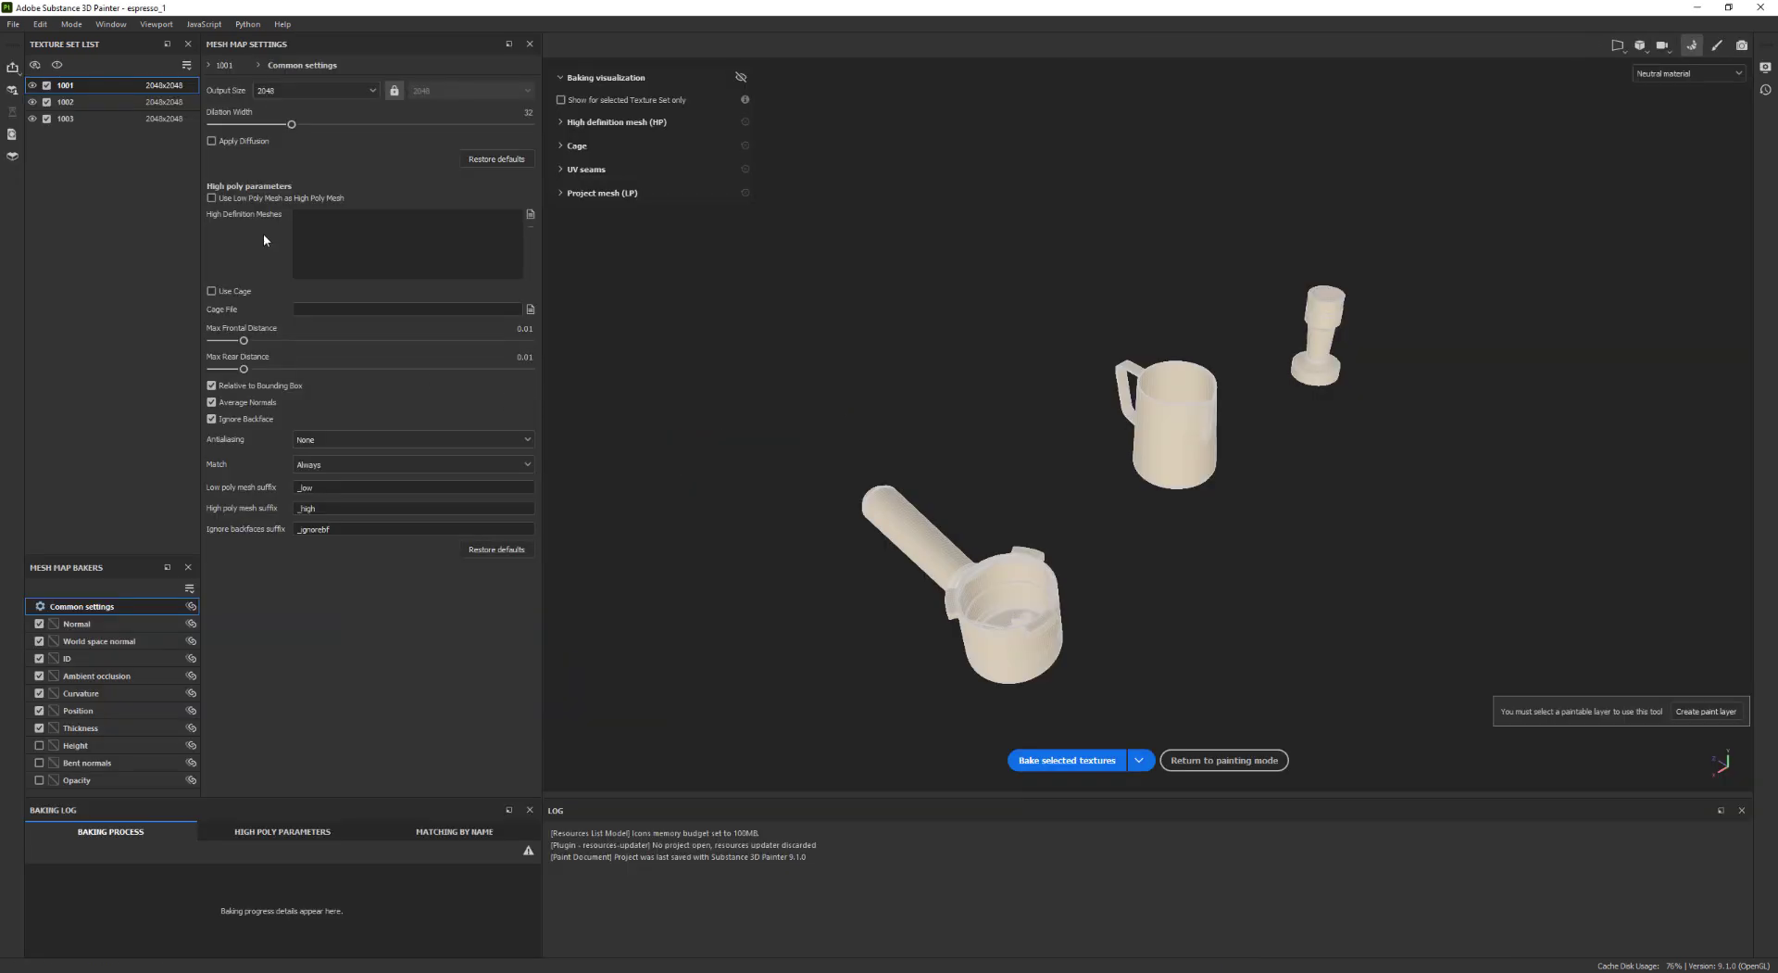
click(349, 90)
click(346, 206)
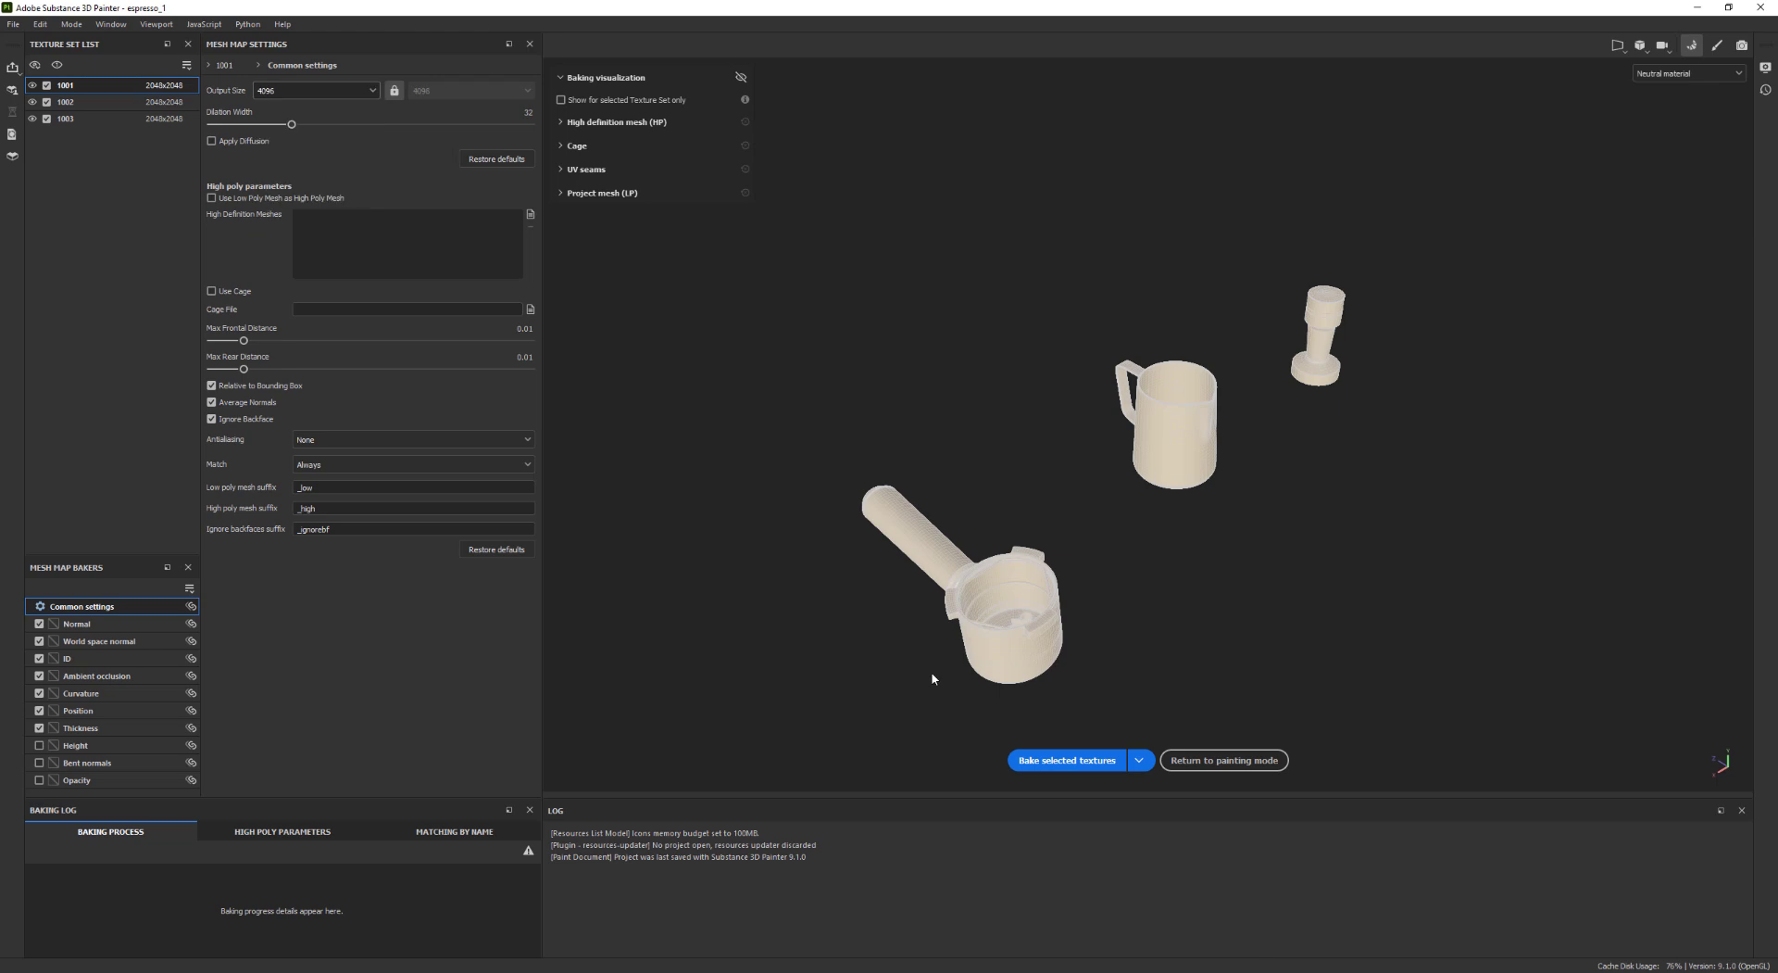
click(1098, 760)
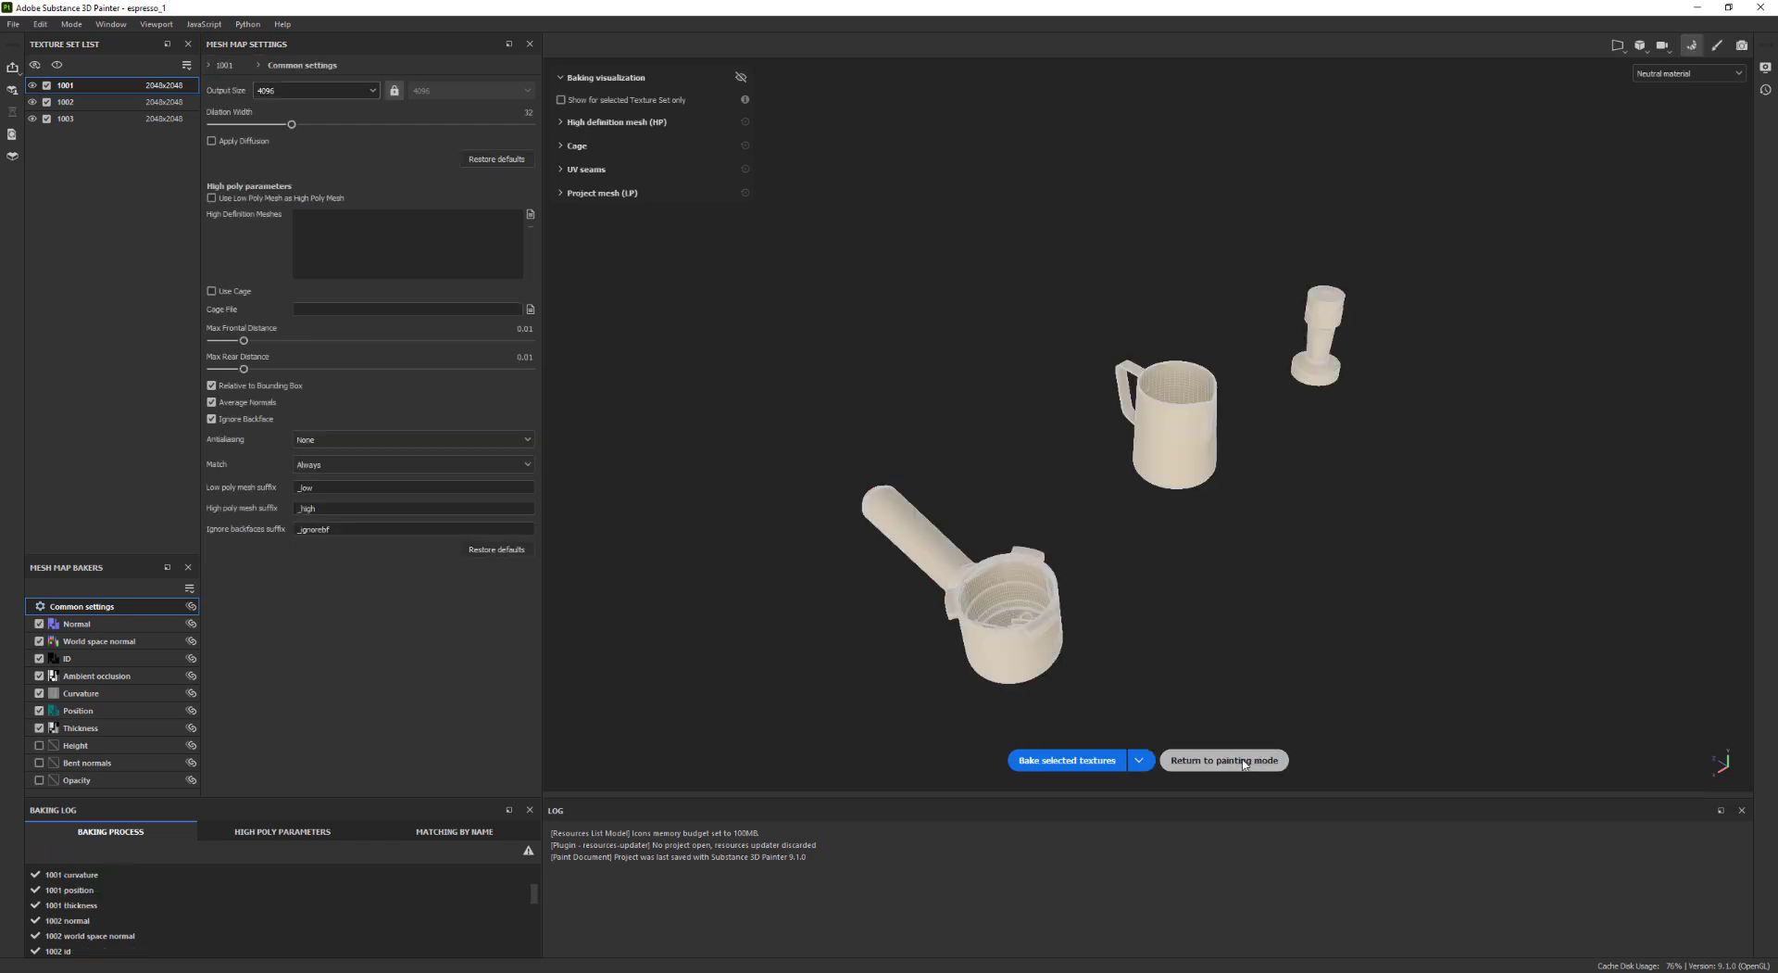
click(1224, 761)
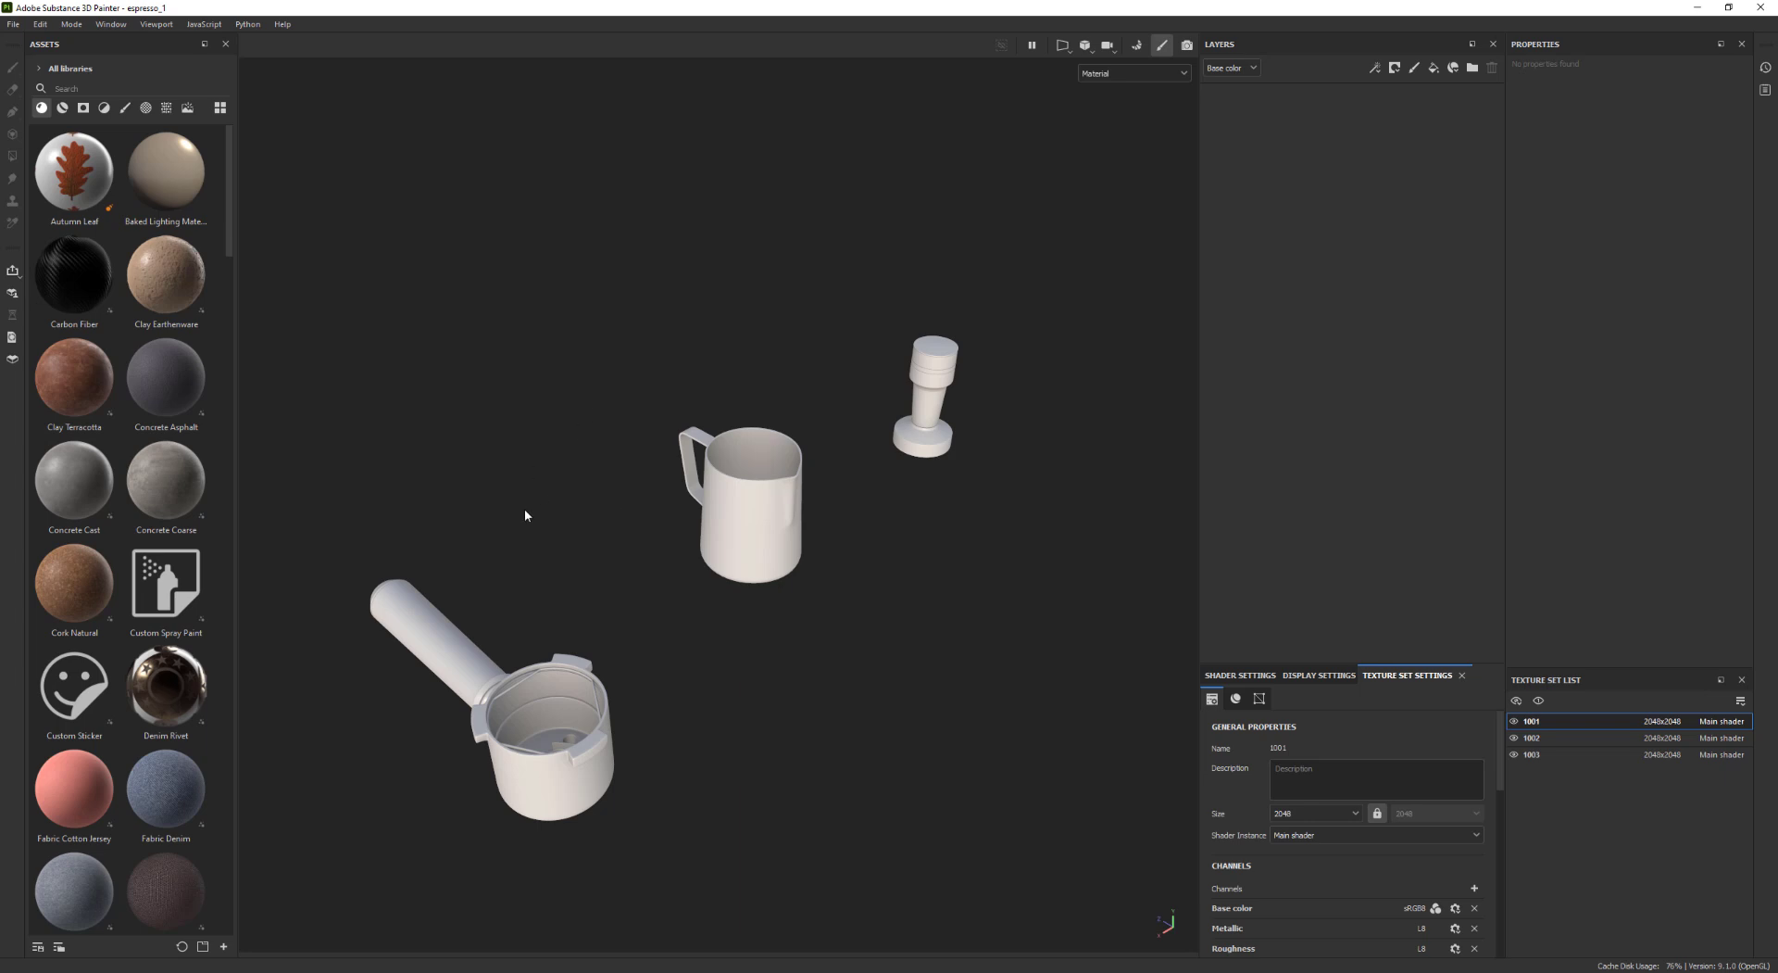
Search the material assets for "metal" and apply Metal Brushed as a fill layer on texture set 1001
alt+drag(524, 516, 696, 369)
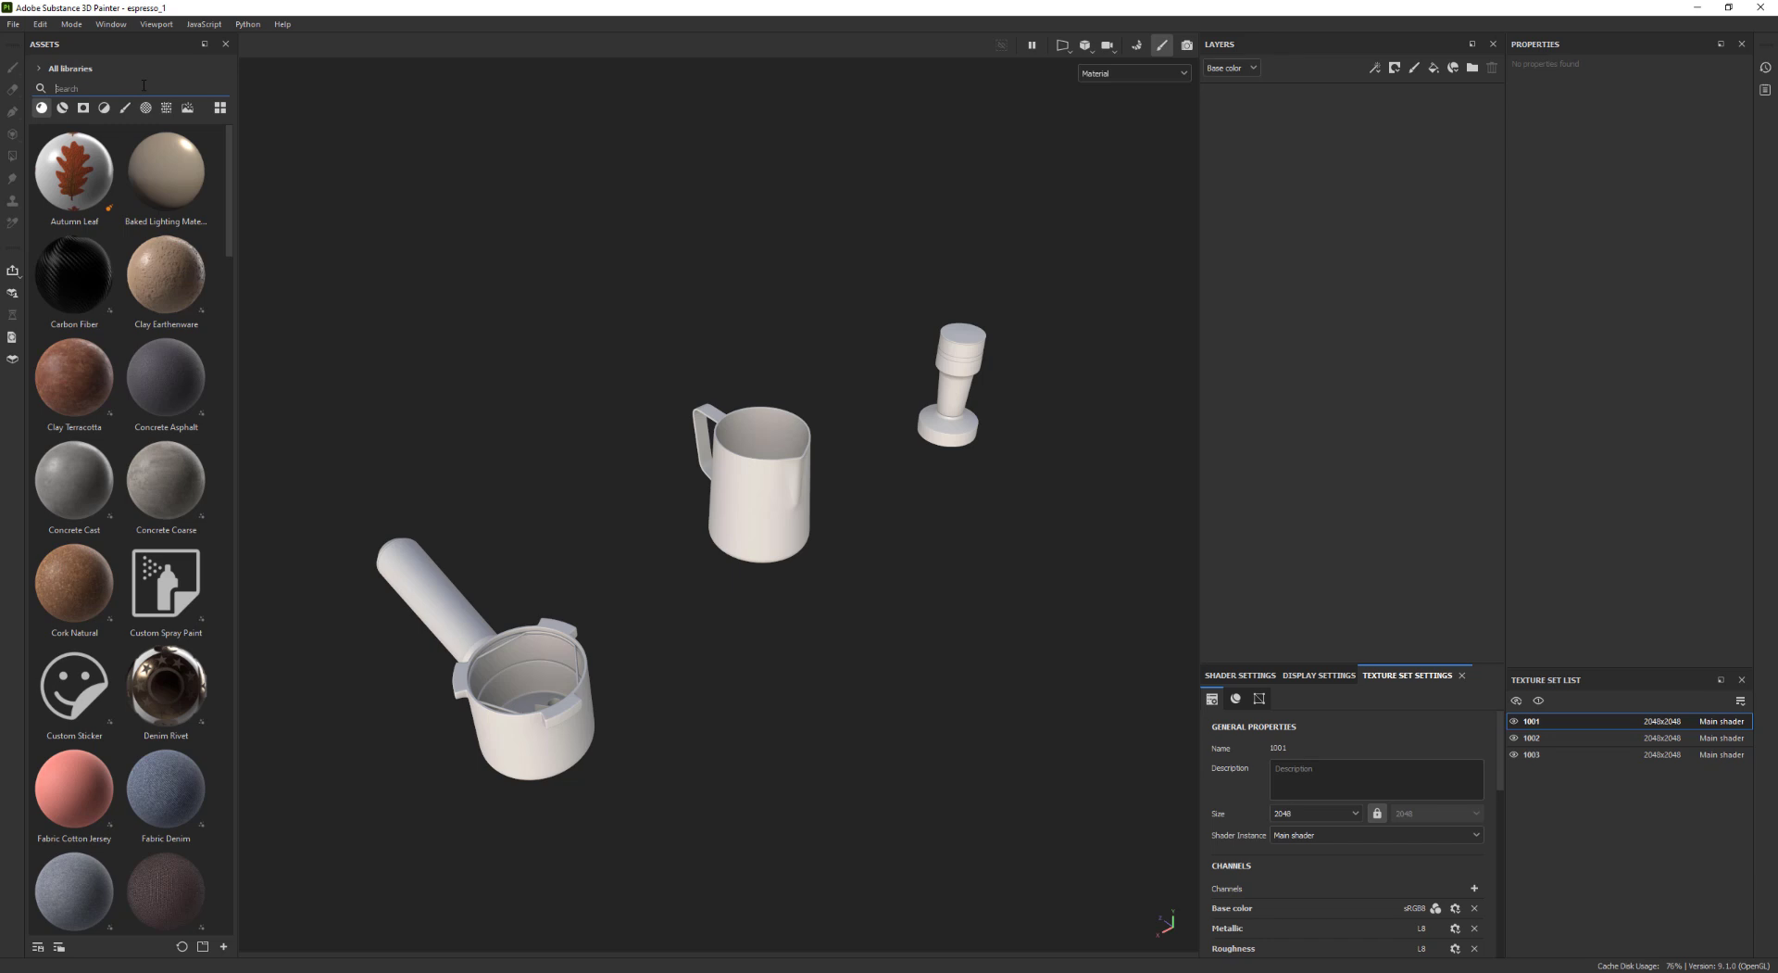
text(metal)
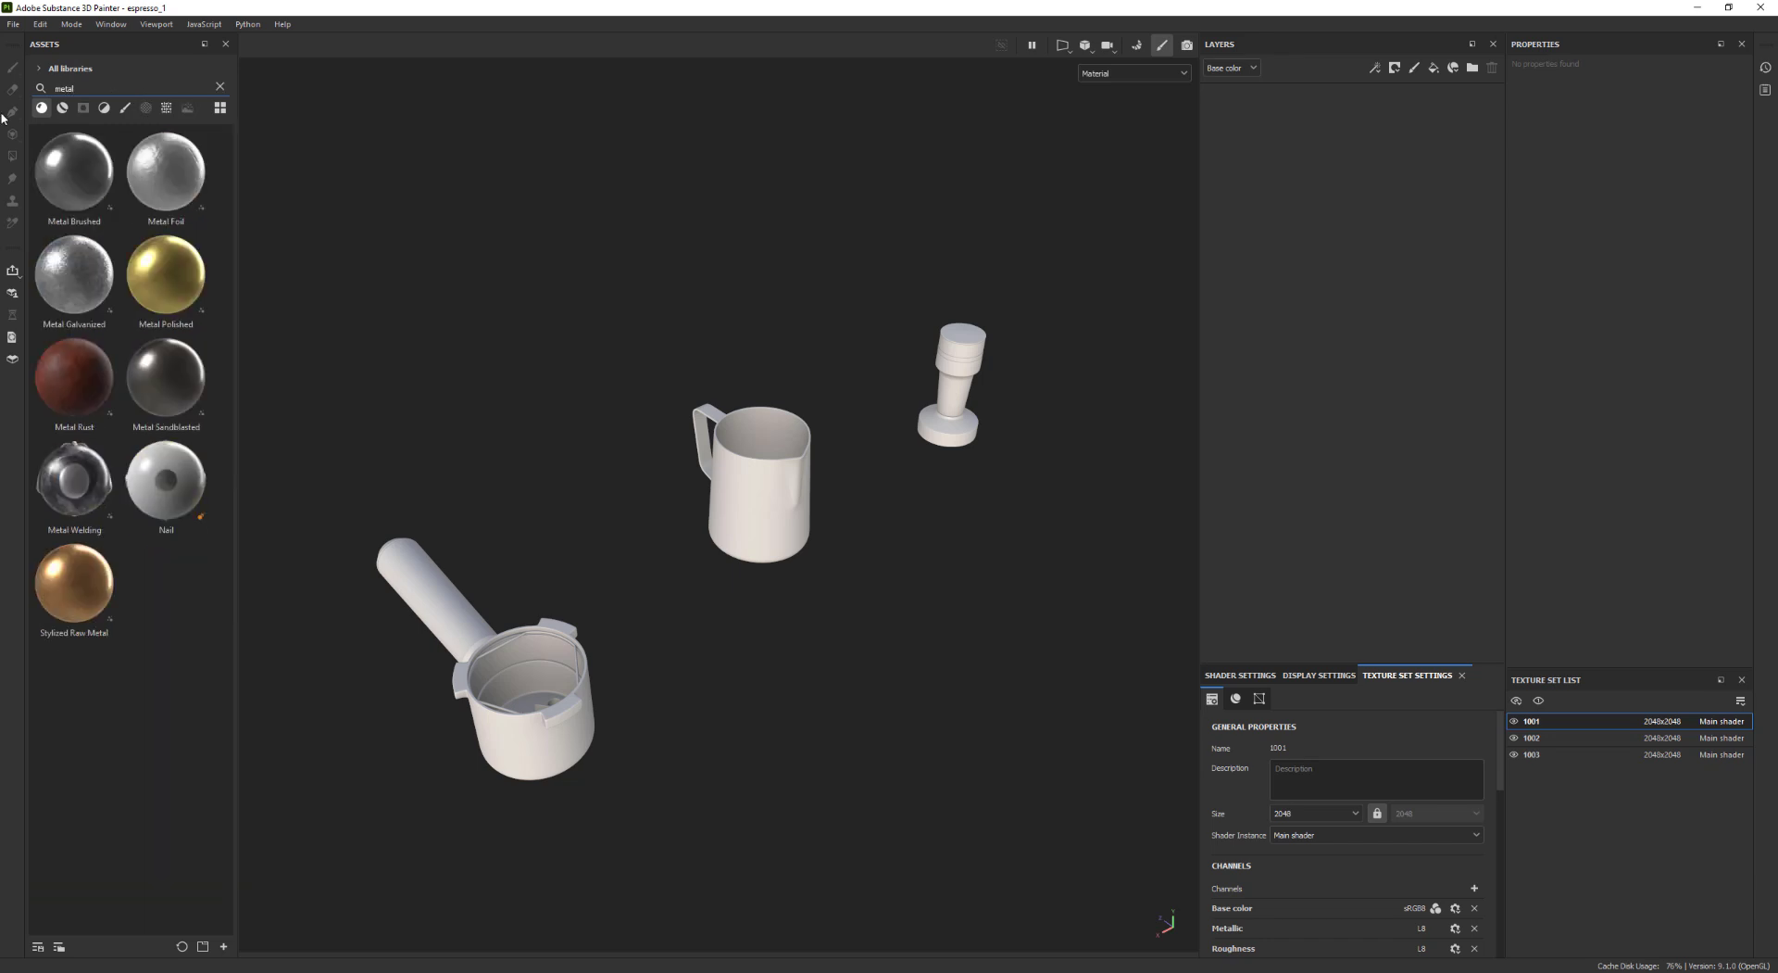
click(74, 172)
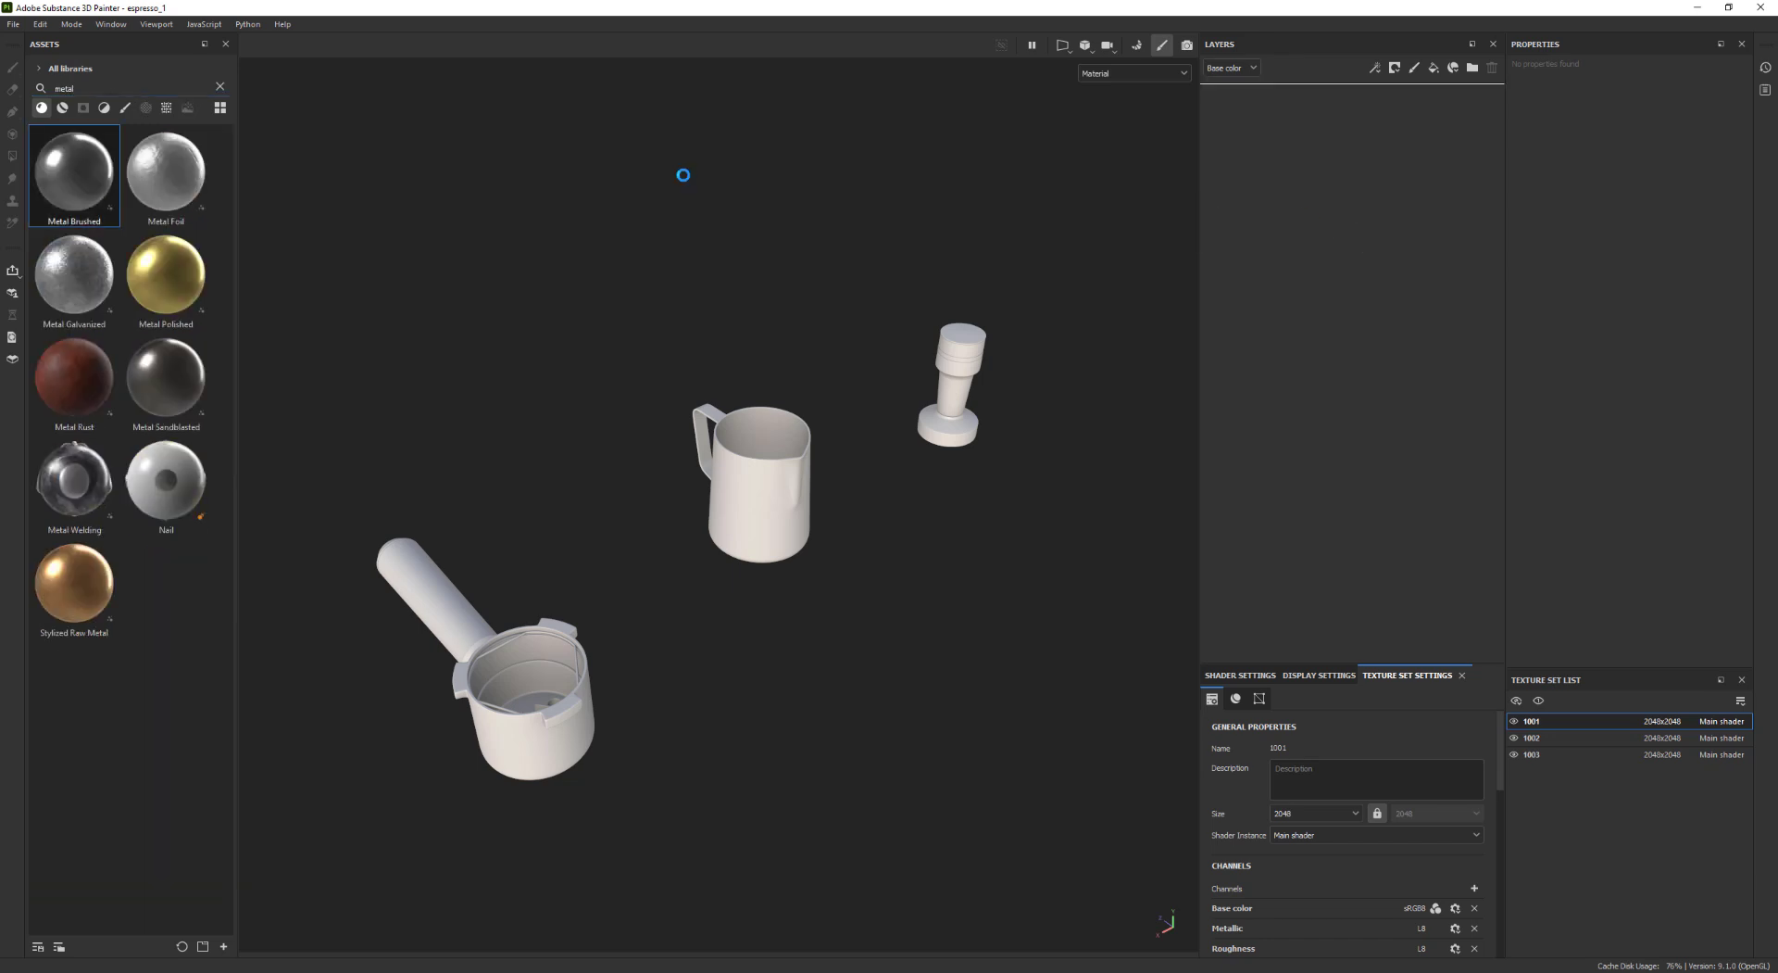
click(219, 87)
Rotate the Metal Brushed layer's UV projection to 90 degrees on the tamper
alt+middle_drag(952, 436, 685, 496)
mouse_move(852, 518)
alt+right_down()
mouse_move(913, 531)
mouse_move(952, 380)
alt+right_up()
alt+middle_drag(952, 381, 730, 520)
alt+right_drag(730, 520, 897, 498)
alt+middle_drag(896, 498, 857, 639)
alt+drag(856, 639, 697, 635)
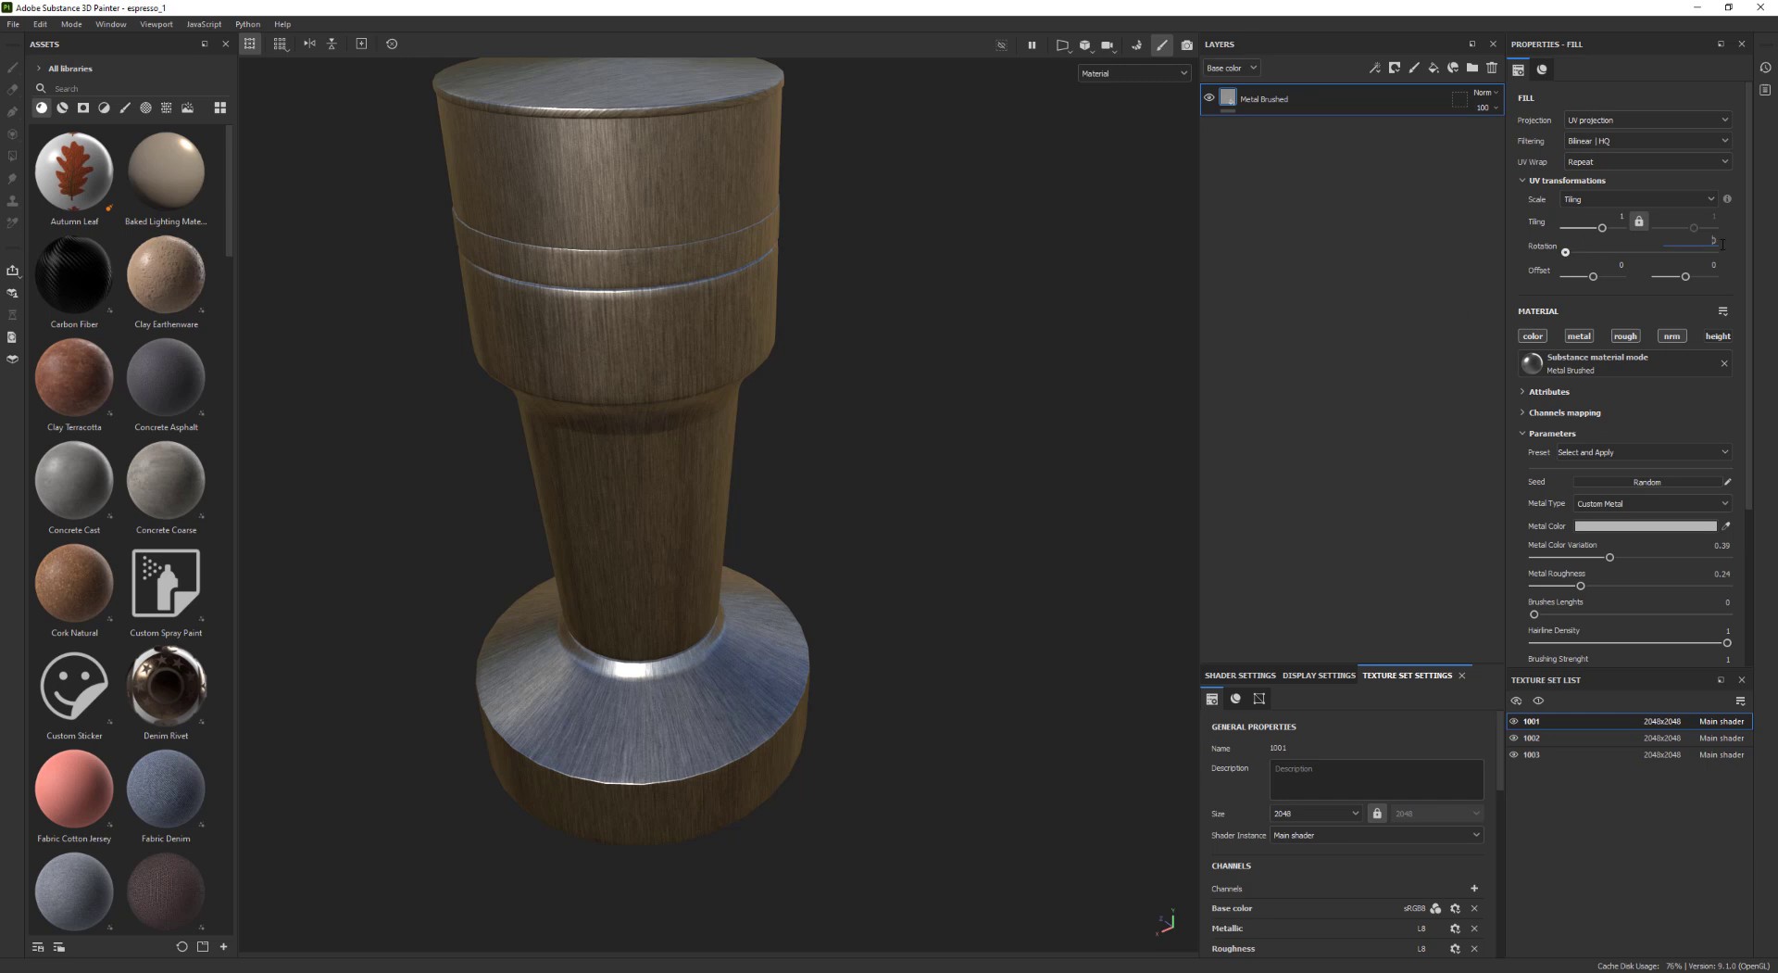
key(Return)
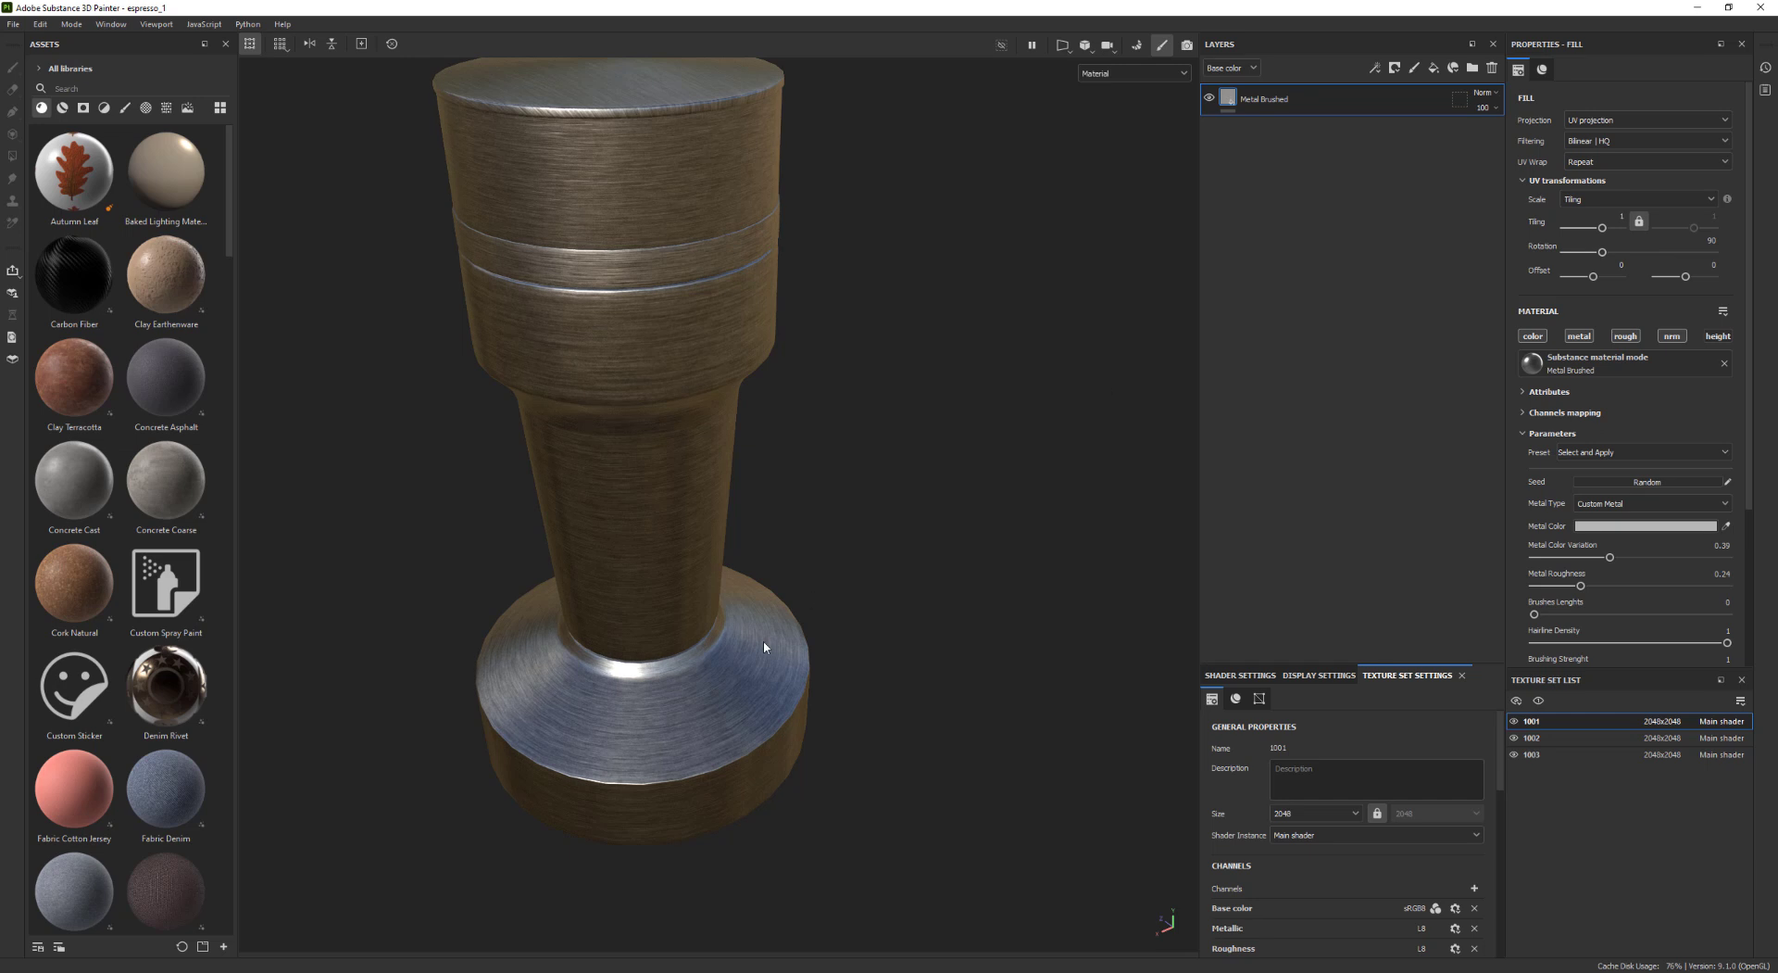
Inspect the brushed tamper and lower the Metal Brushed layer's Metal Roughness to 0.18
alt+drag(764, 645, 671, 643)
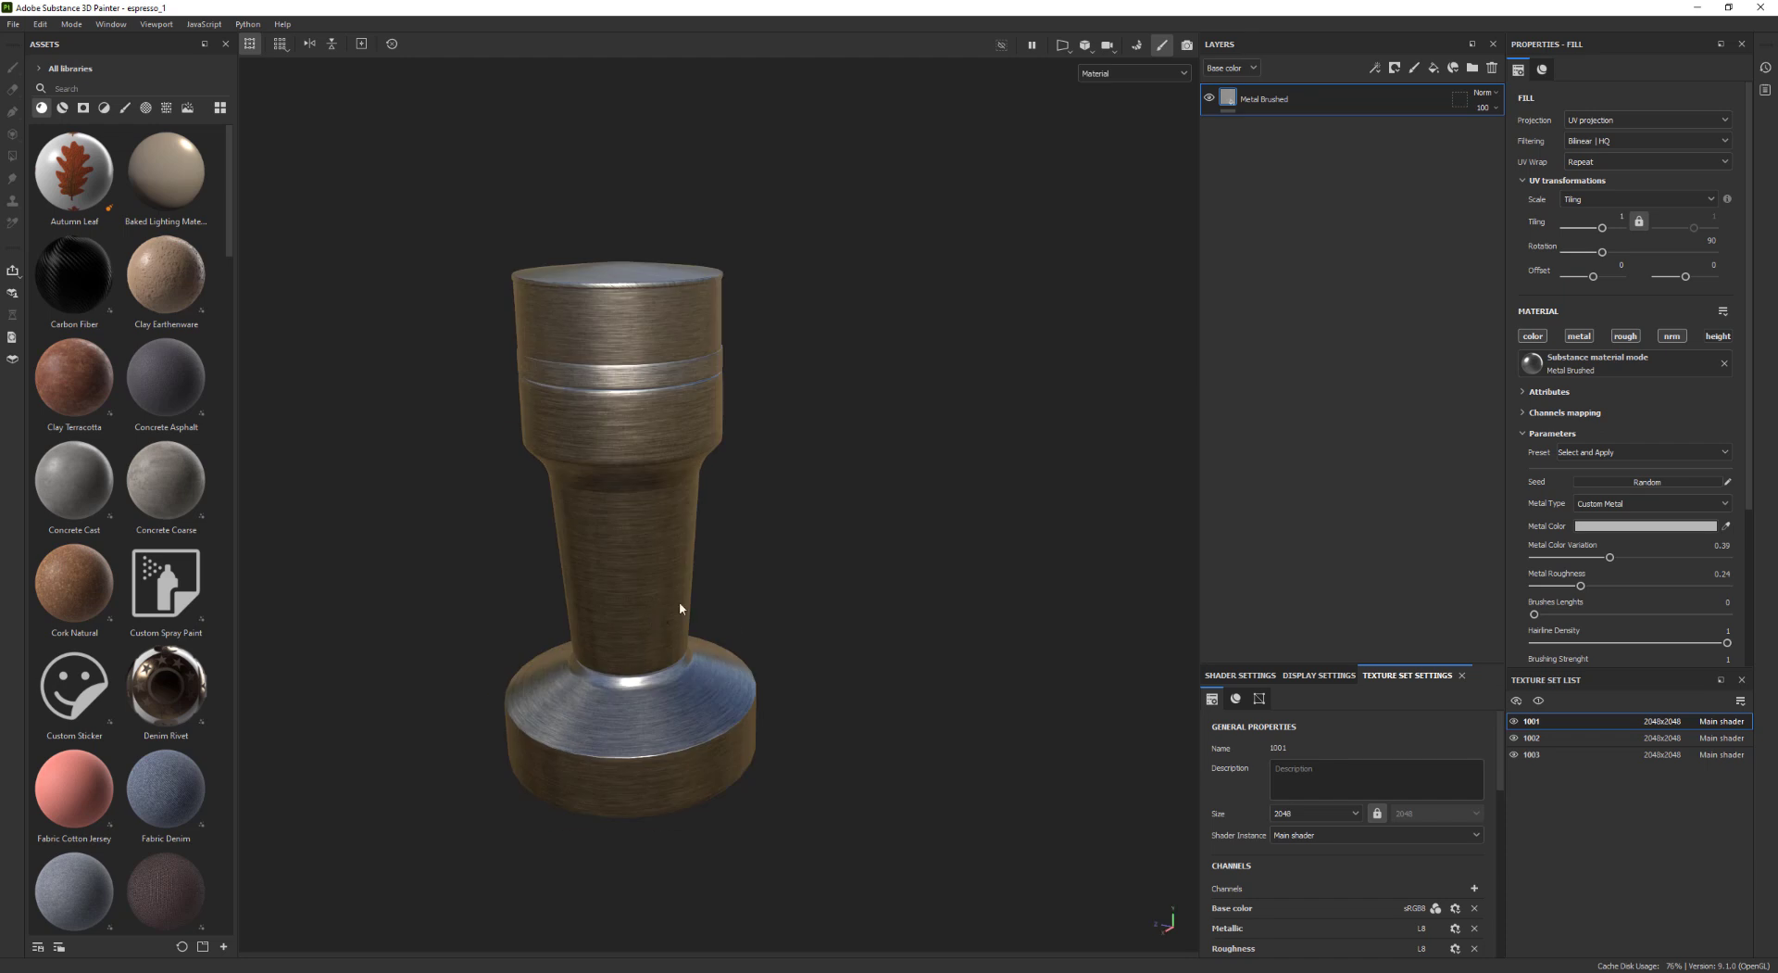
scroll(1749, 482, down, 2)
alt+drag(692, 615, 657, 565)
shift+right_drag(657, 565, 700, 557)
alt+drag(759, 591, 751, 559)
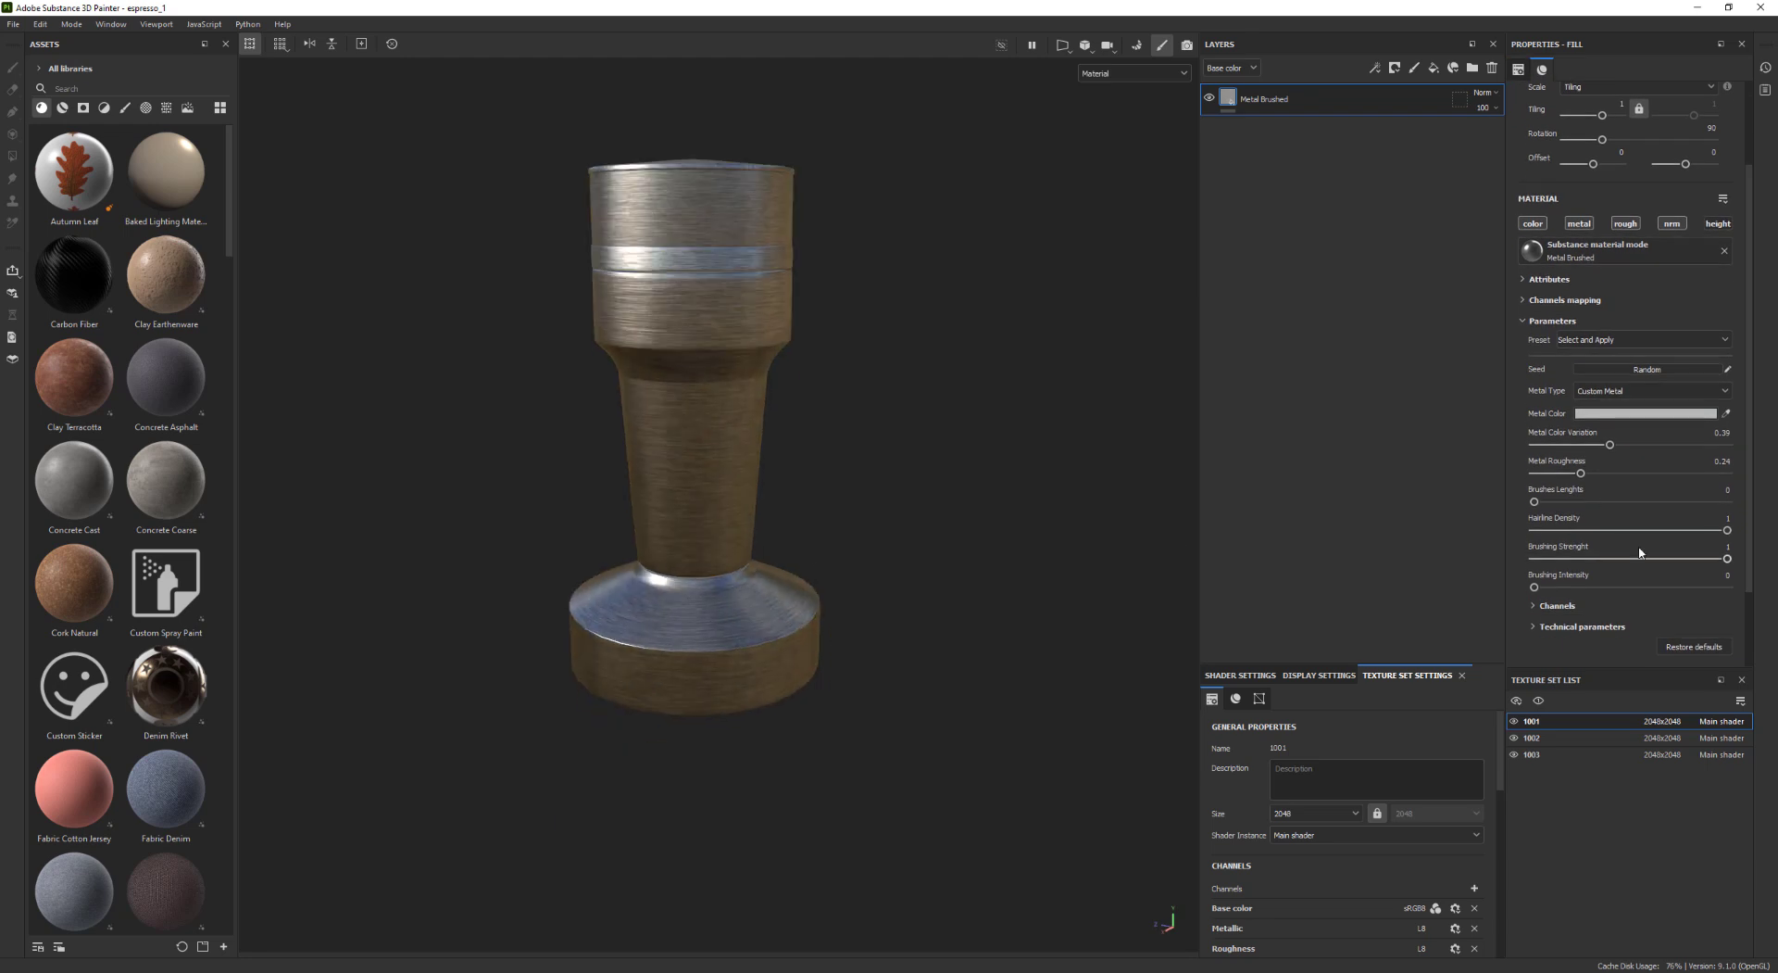
scroll(1746, 466, down, 2)
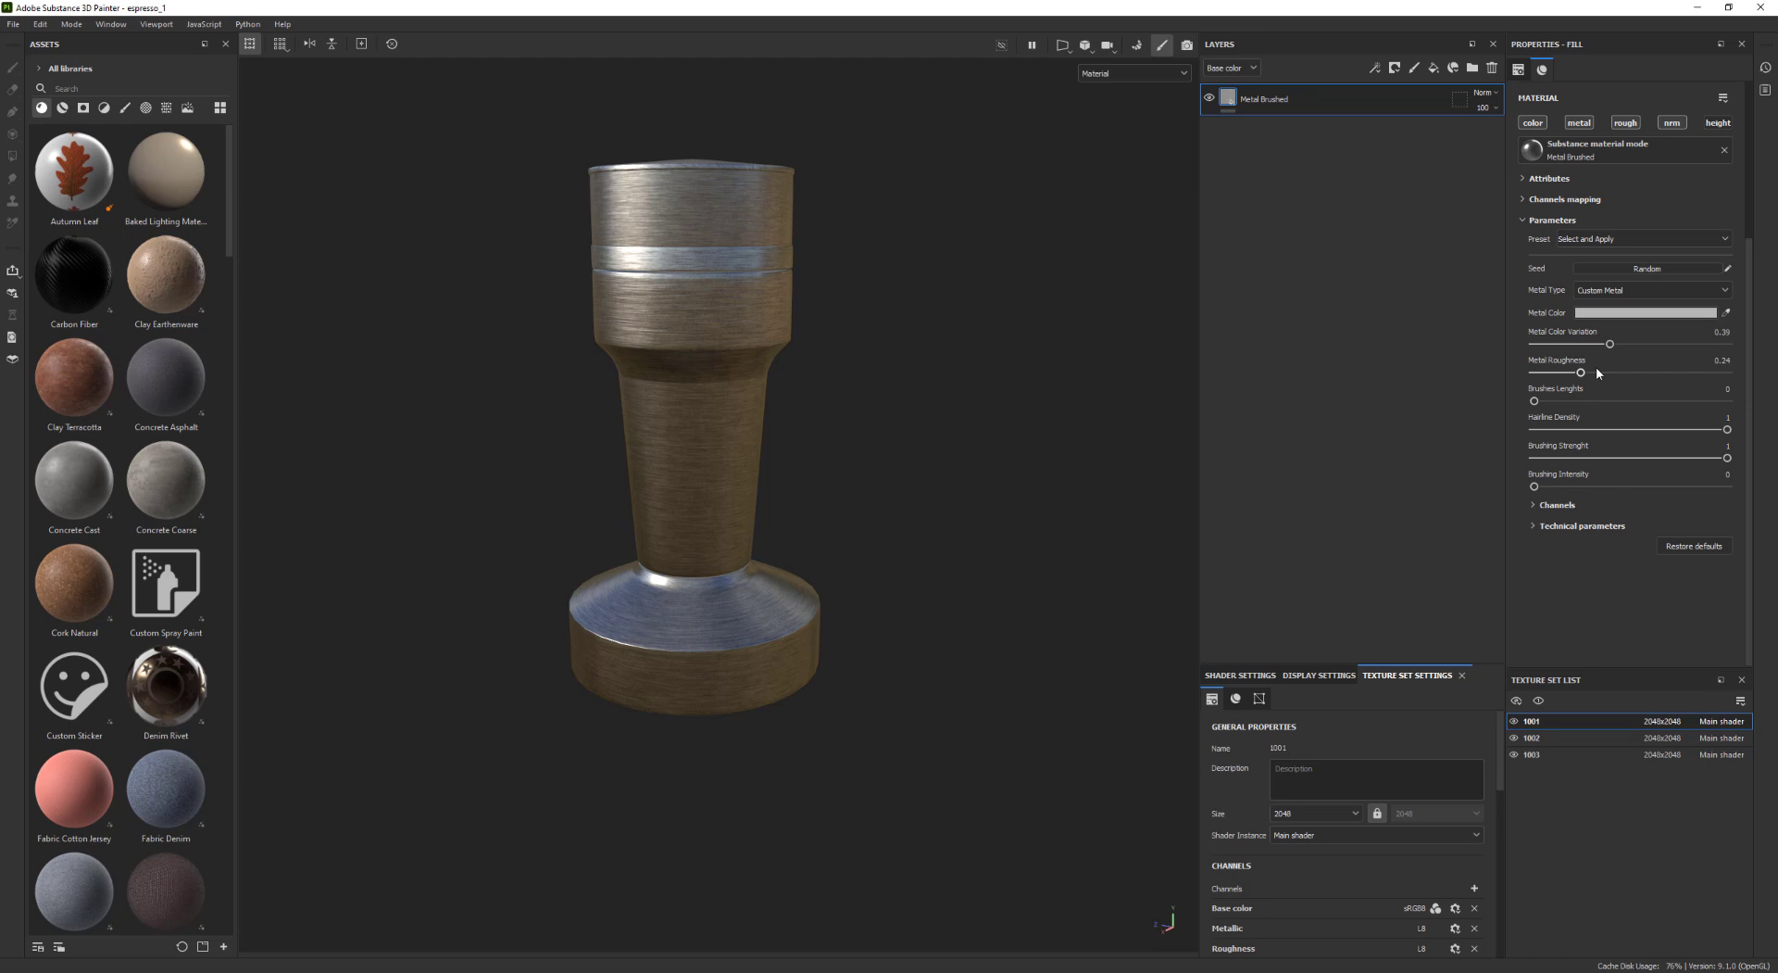
drag(1581, 373, 1568, 374)
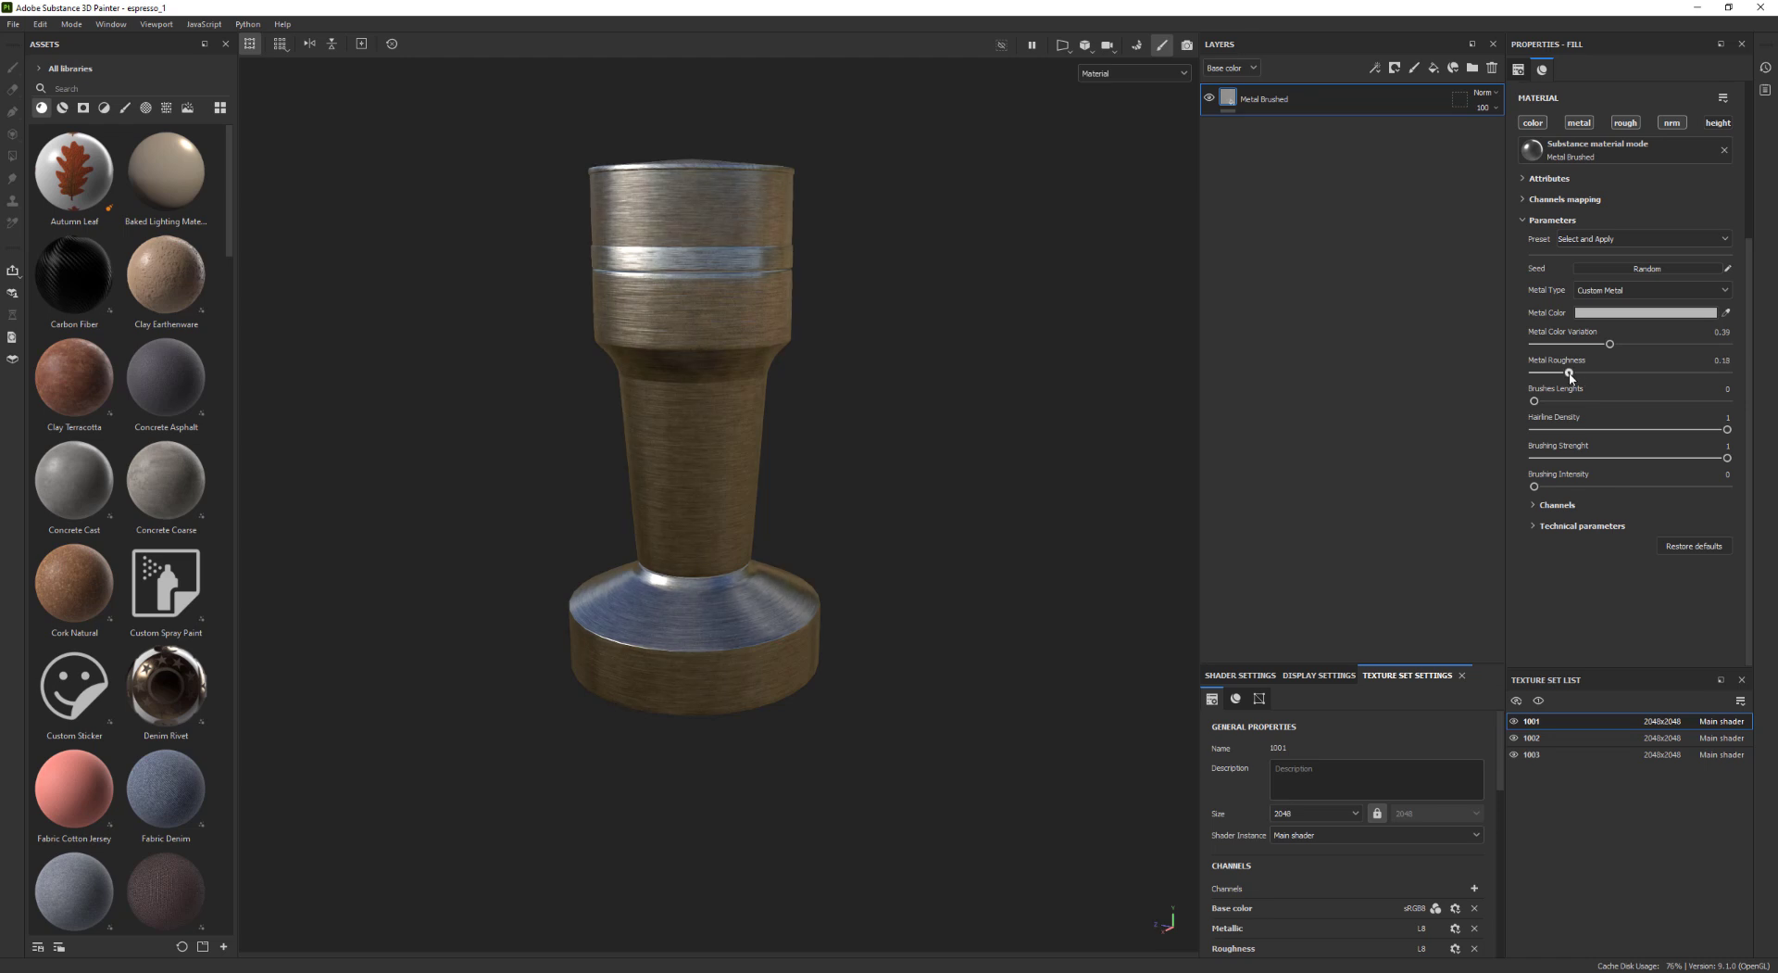
In the Metal Brushed technical parameters, set Normal Intensity to 0.37 and raise Luminosity slightly
click(1535, 526)
scroll(1636, 504, down, 3)
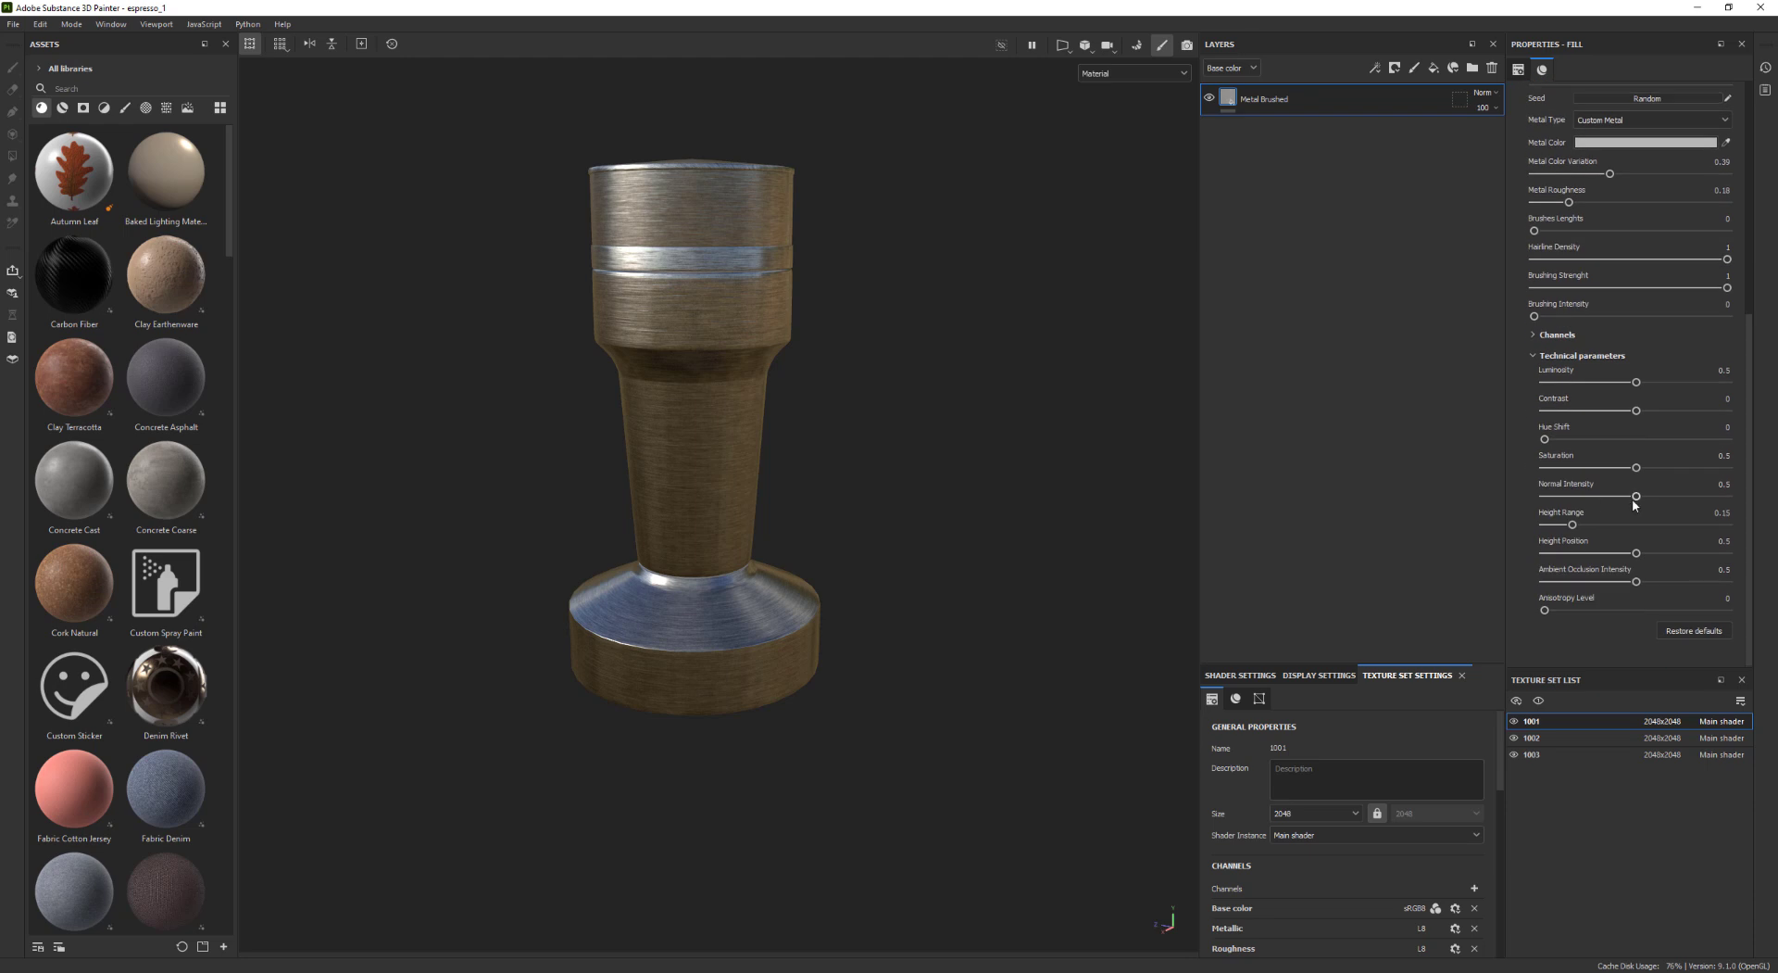
drag(1636, 505, 1612, 503)
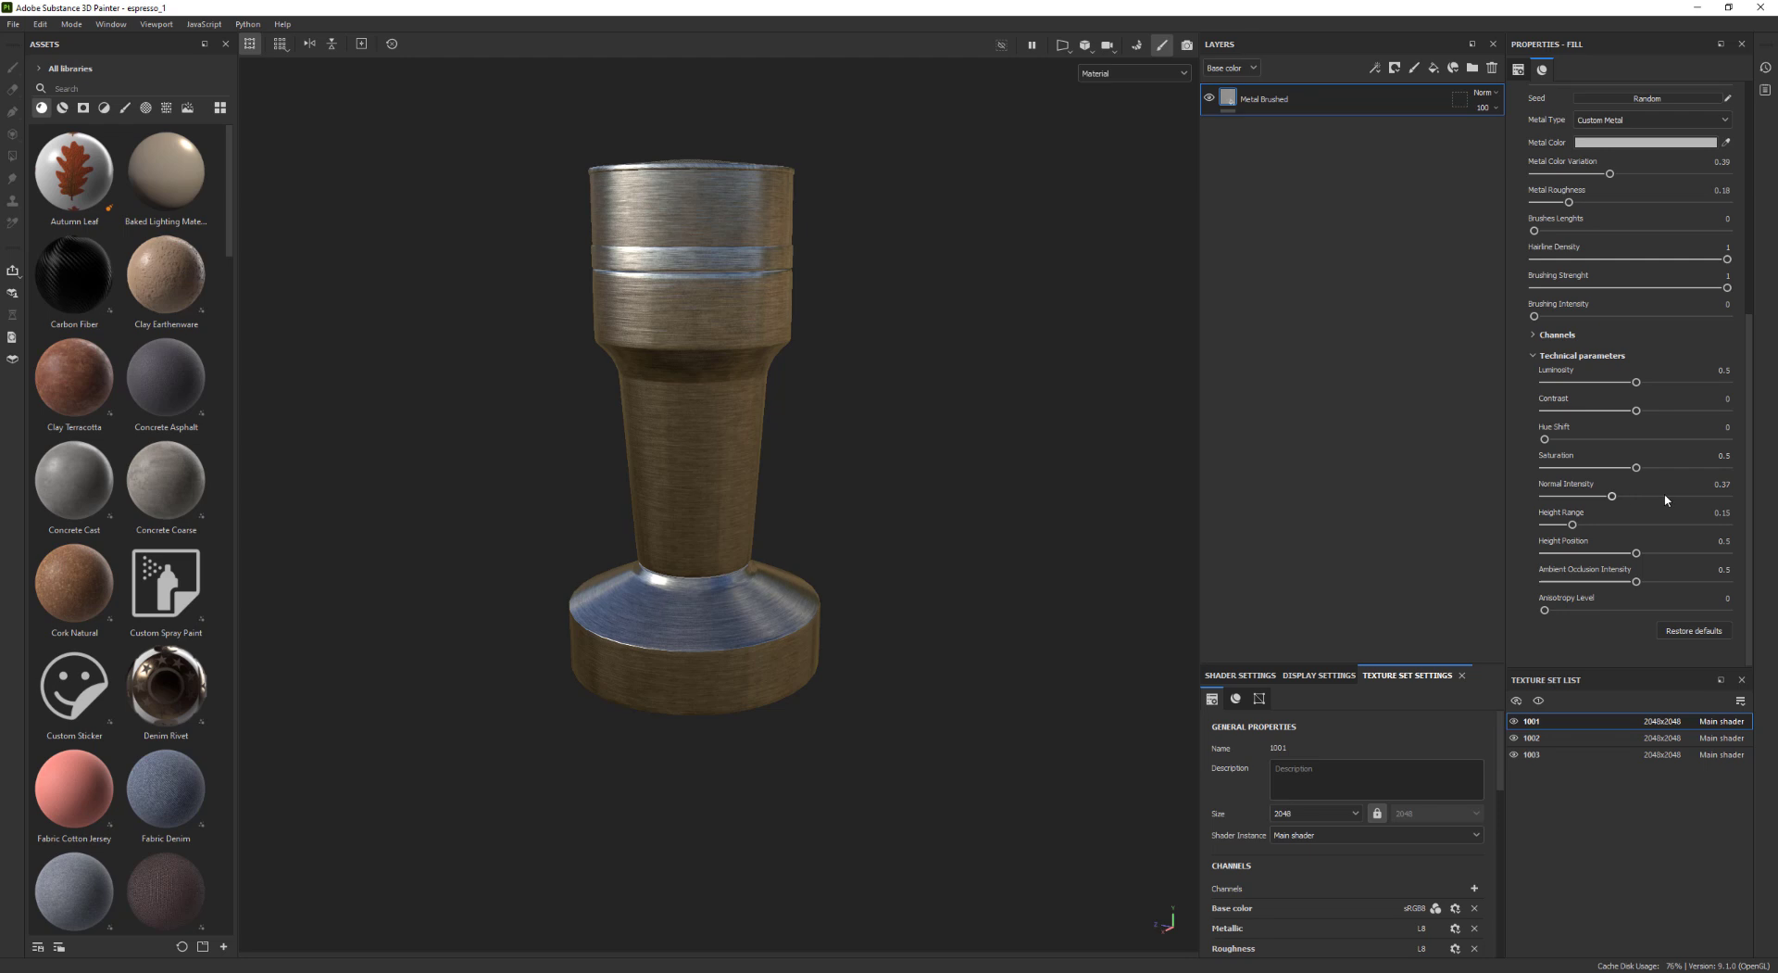
mouse_move(1636, 382)
mouse_down()
mouse_move(1651, 383)
mouse_move(1612, 413)
mouse_move(1656, 384)
mouse_up()
Set the Metal Brushed layer's UV tiling to 2 and check the result on the tamper
alt+drag(806, 583, 806, 667)
scroll(1737, 350, up, 5)
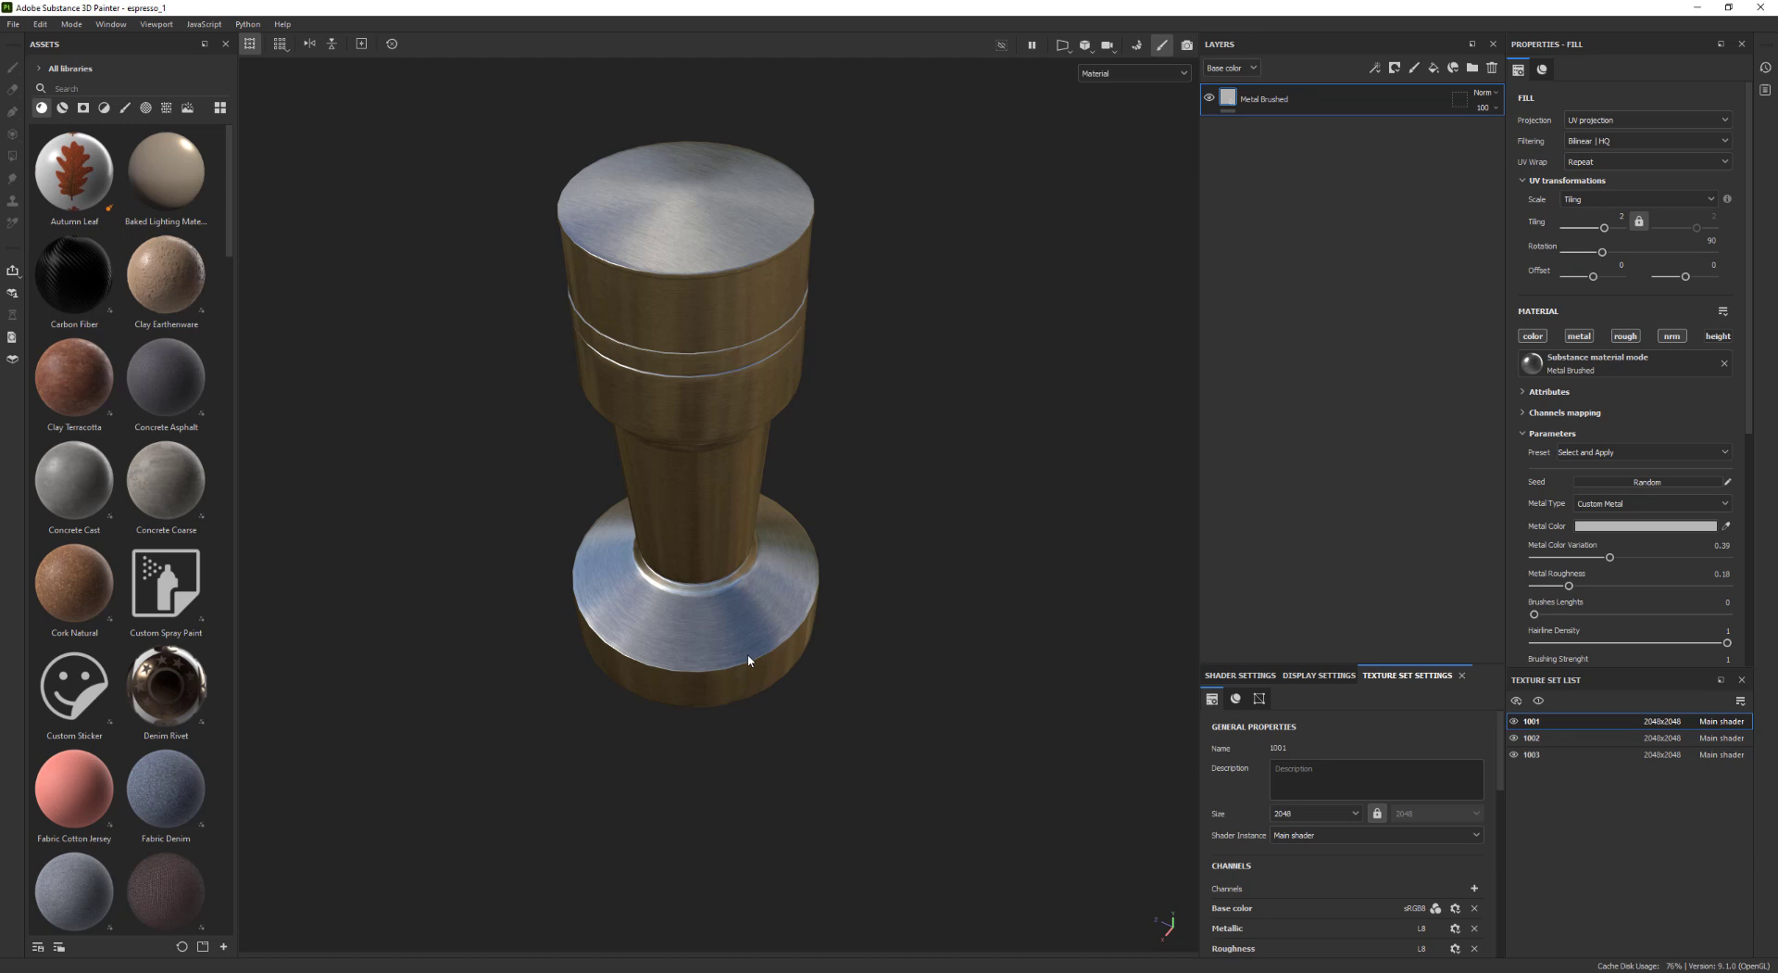
alt+drag(748, 661, 670, 580)
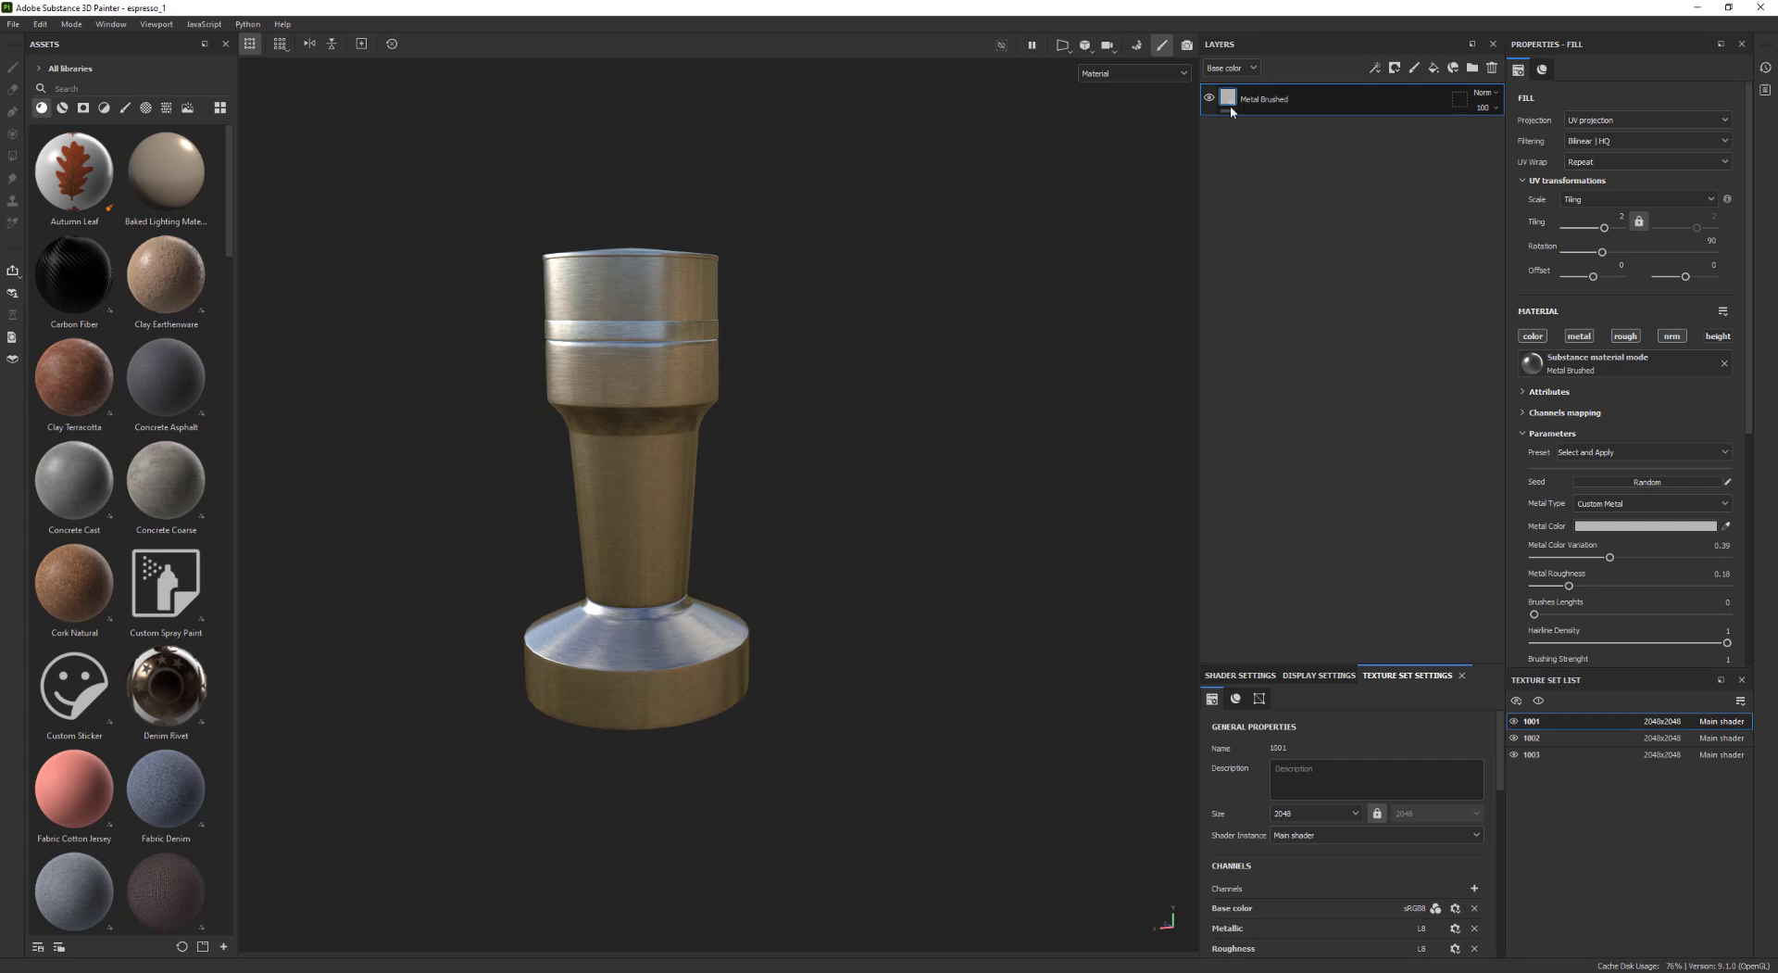
Group the Metal Brushed layer into a folder
key(ctrl+g)
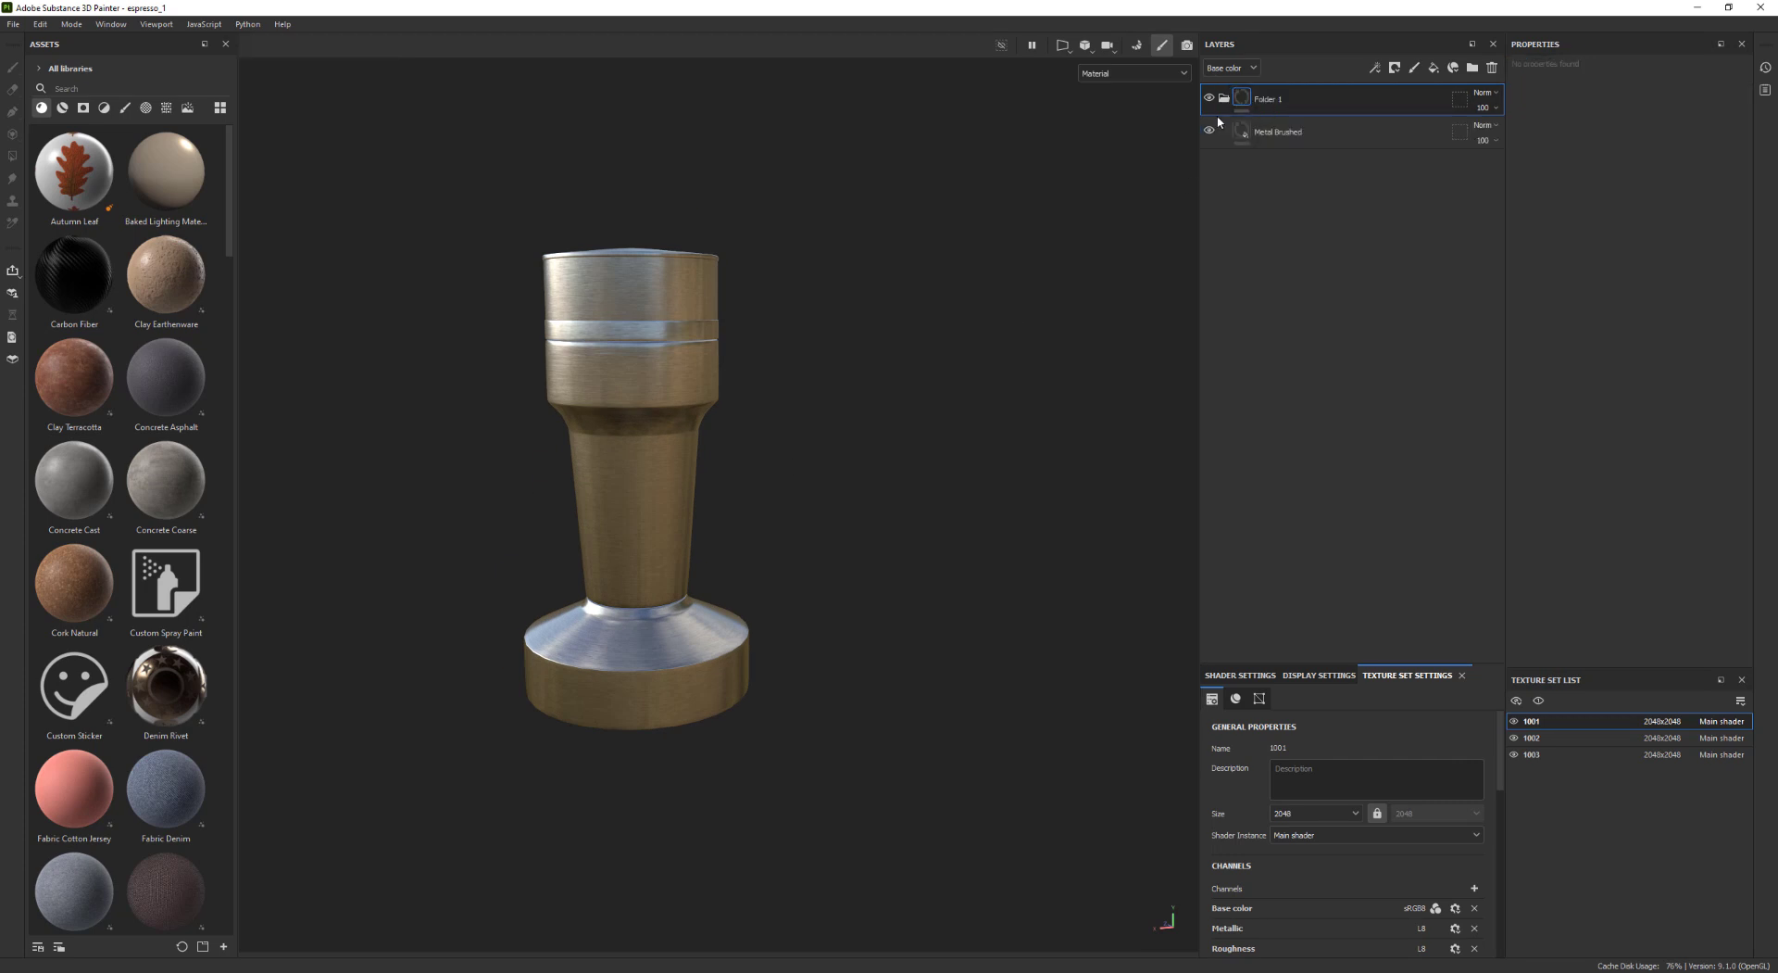
Name the folder holding the Metal Brushed layer "metal" and collapse it
text(metal)
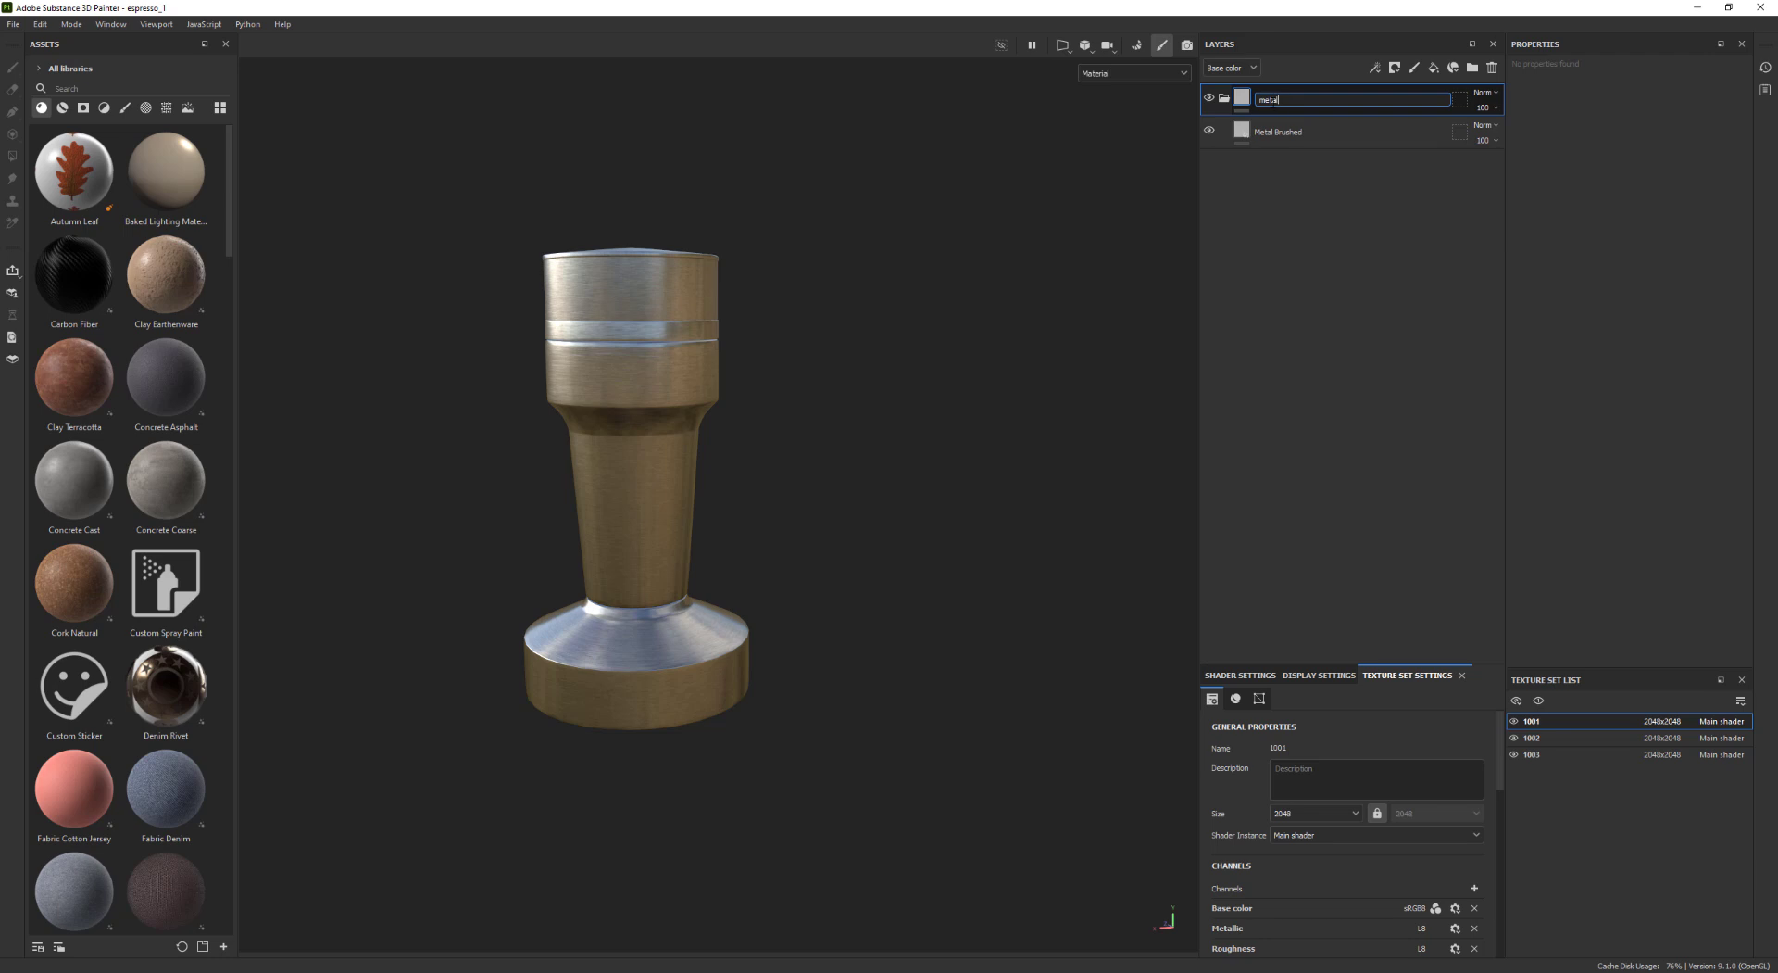
key(Return)
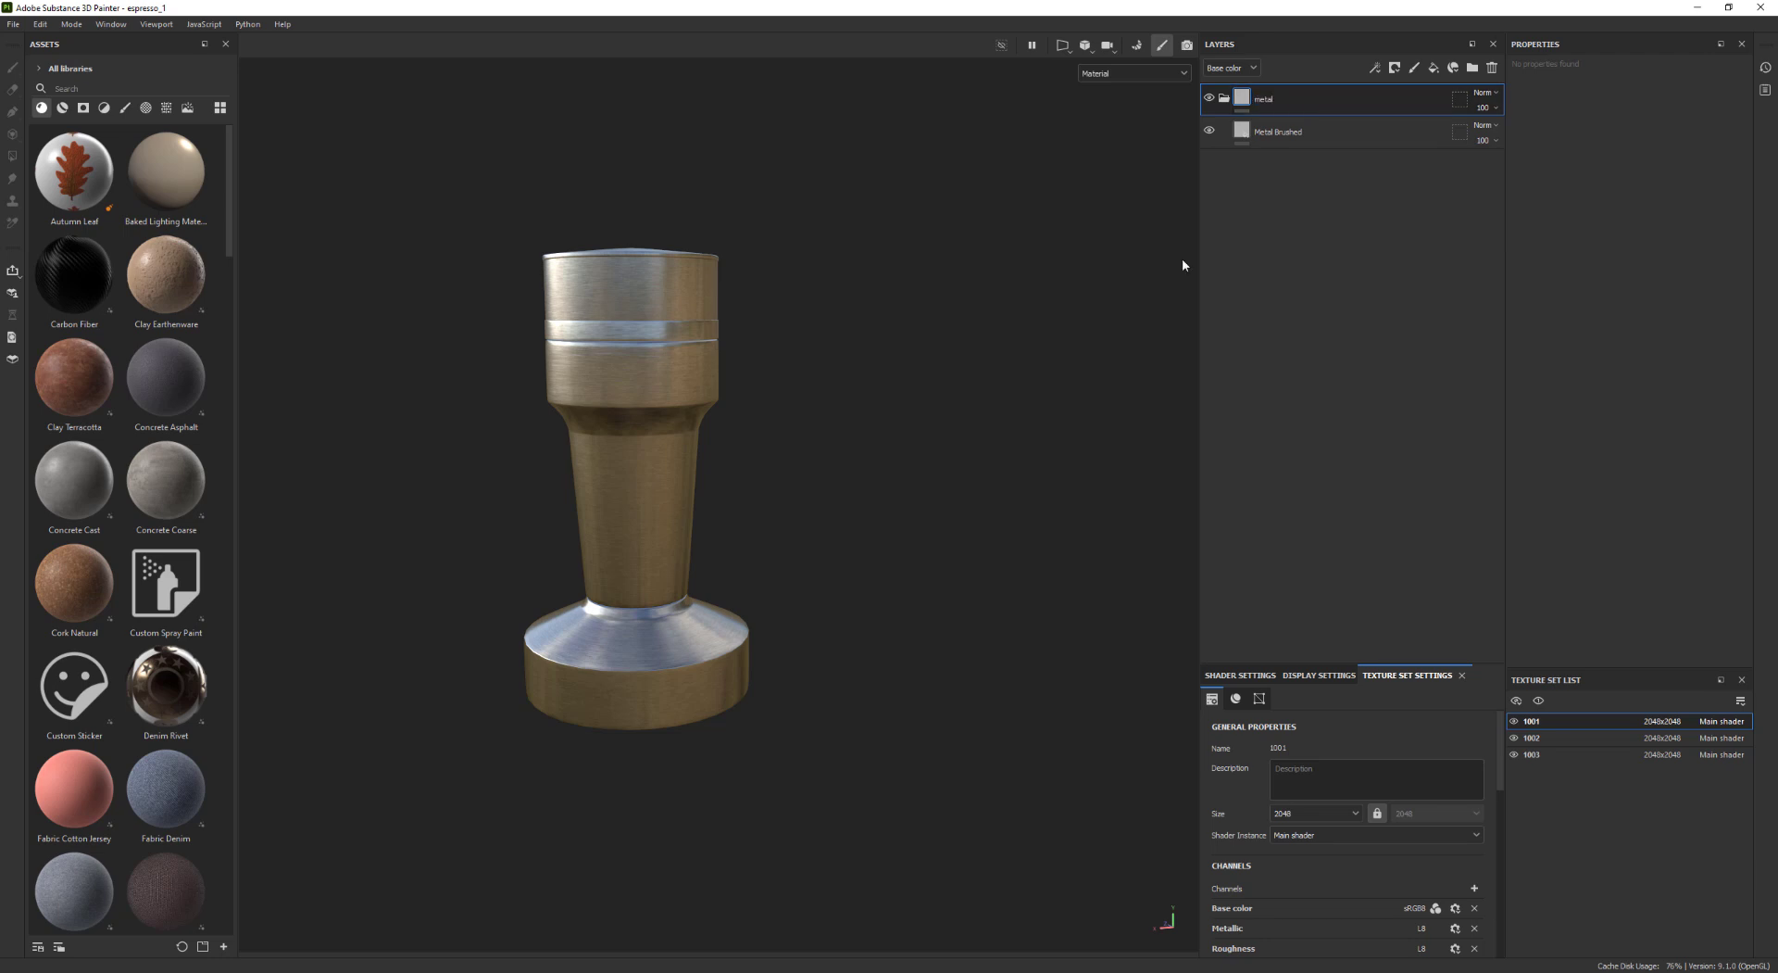
click(1222, 103)
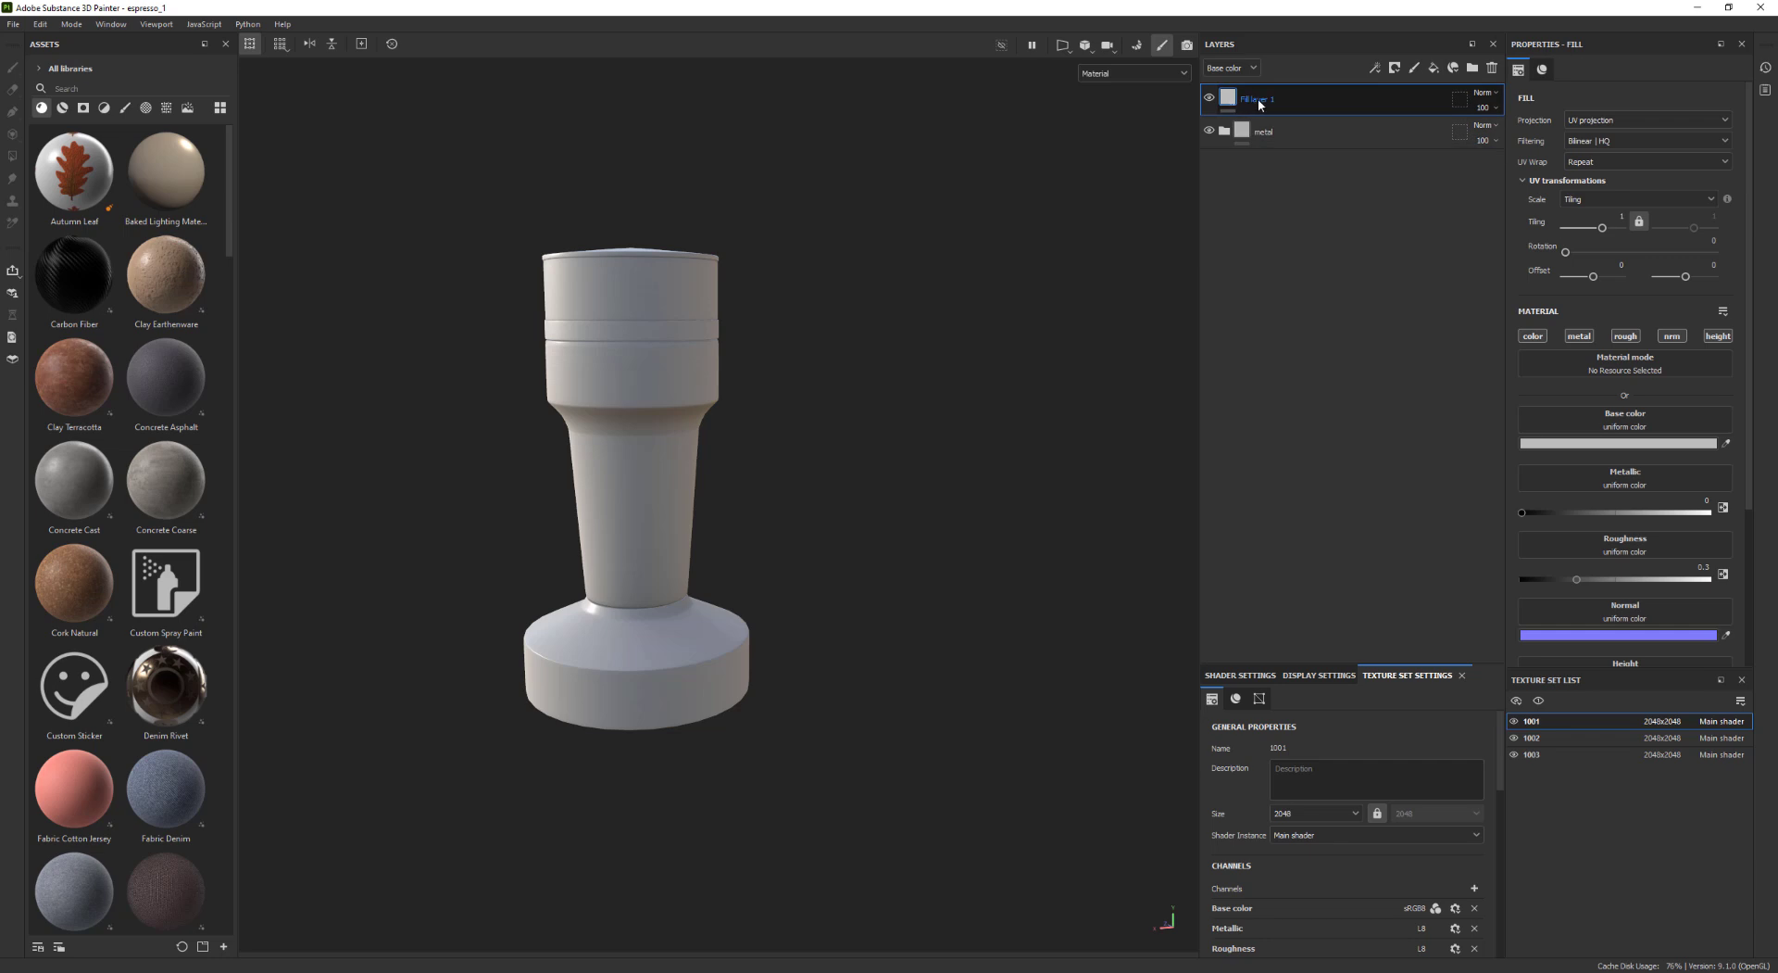
Add a fill layer above the metal folder and group it into a new folder named "plastic"
key(ctrl+g)
double_click(1270, 98)
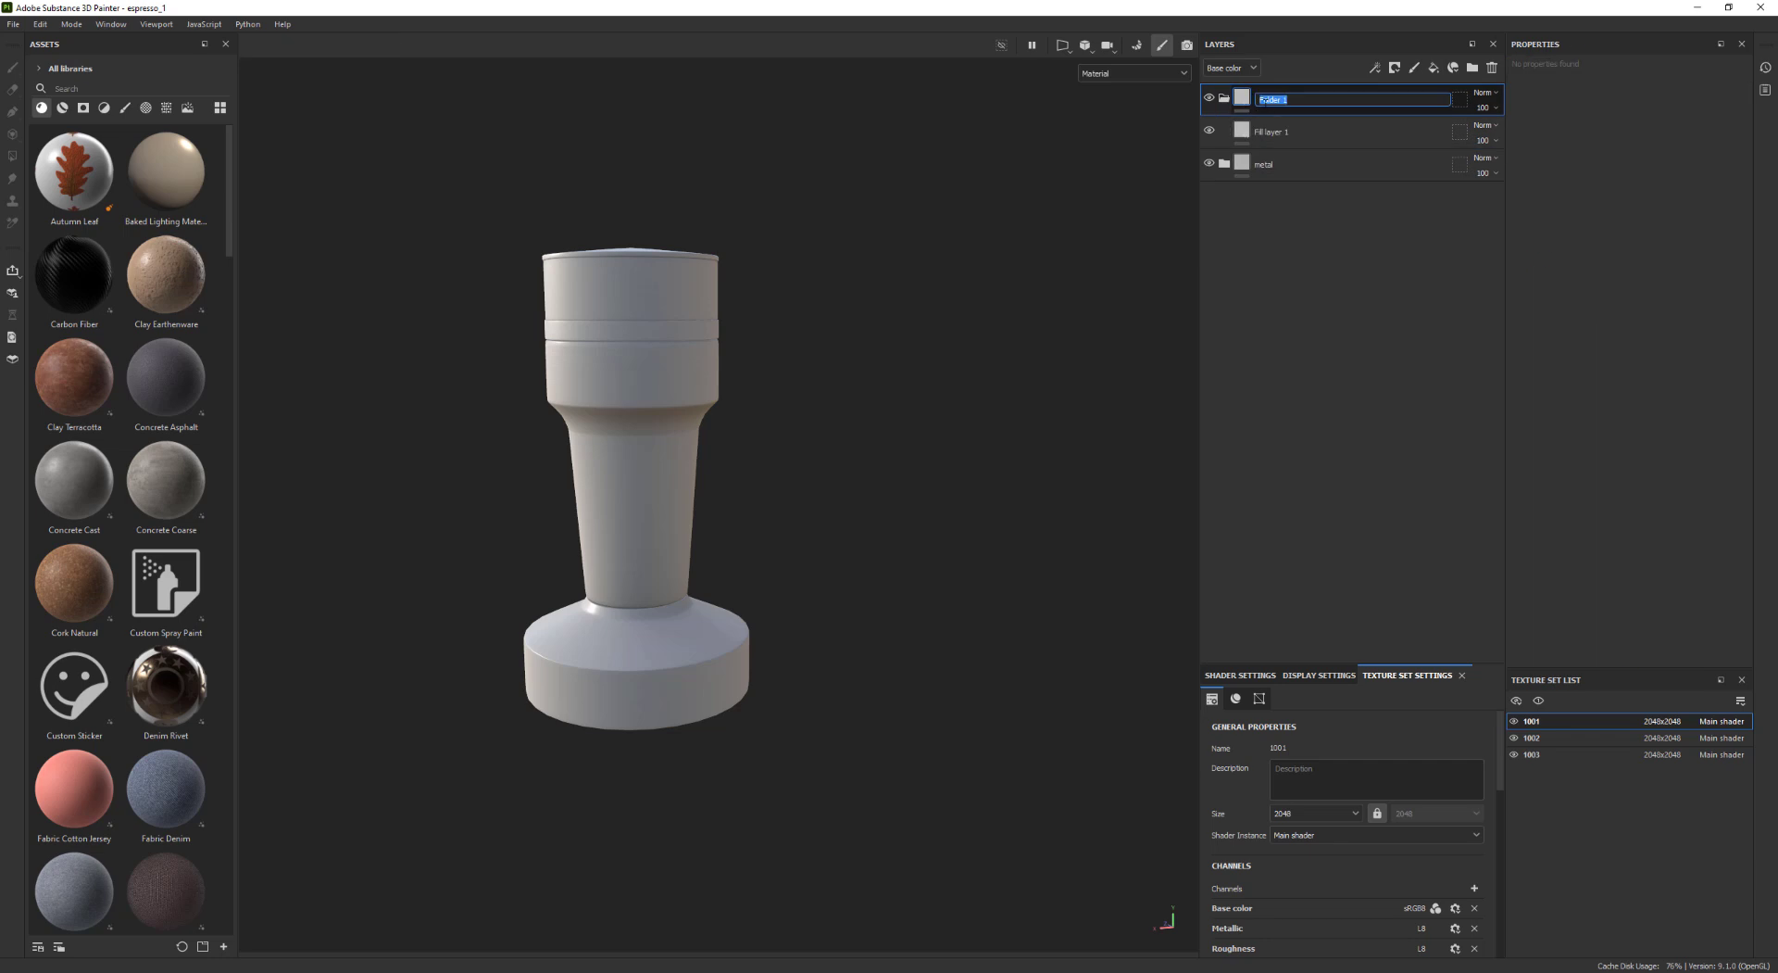
text(gla)
key(Return)
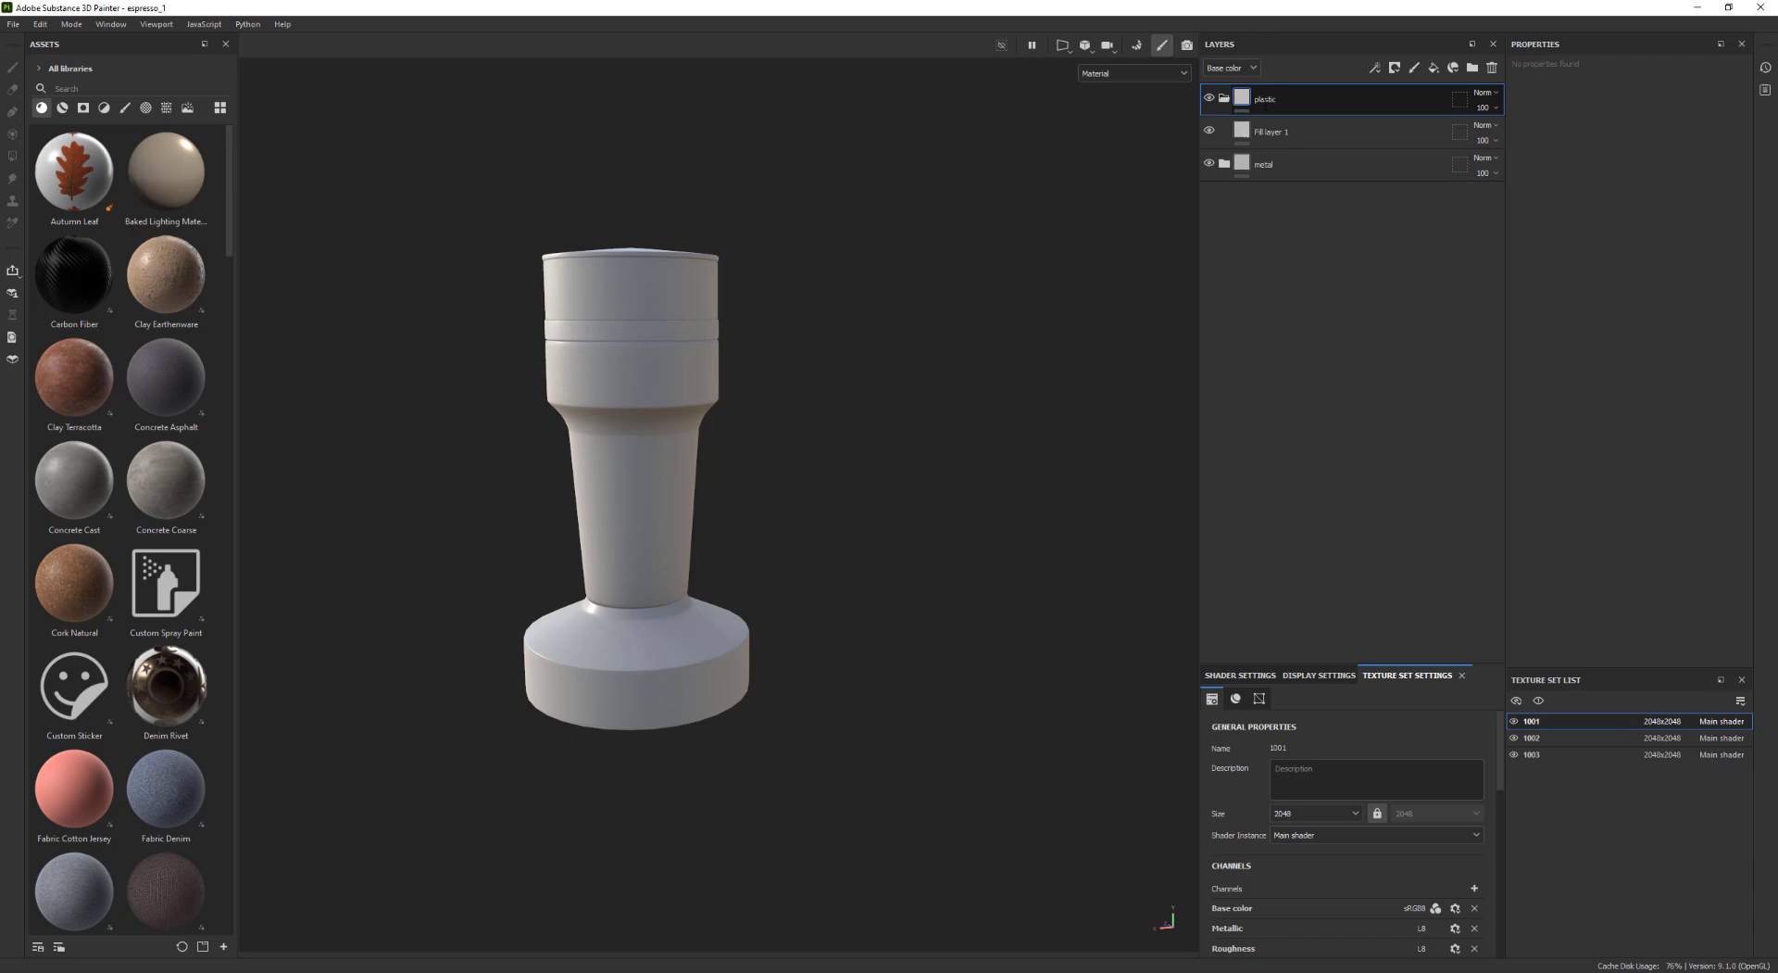
Give the fill layer in the plastic folder a near-black base color and lower its Roughness to about 0.21
click(1246, 137)
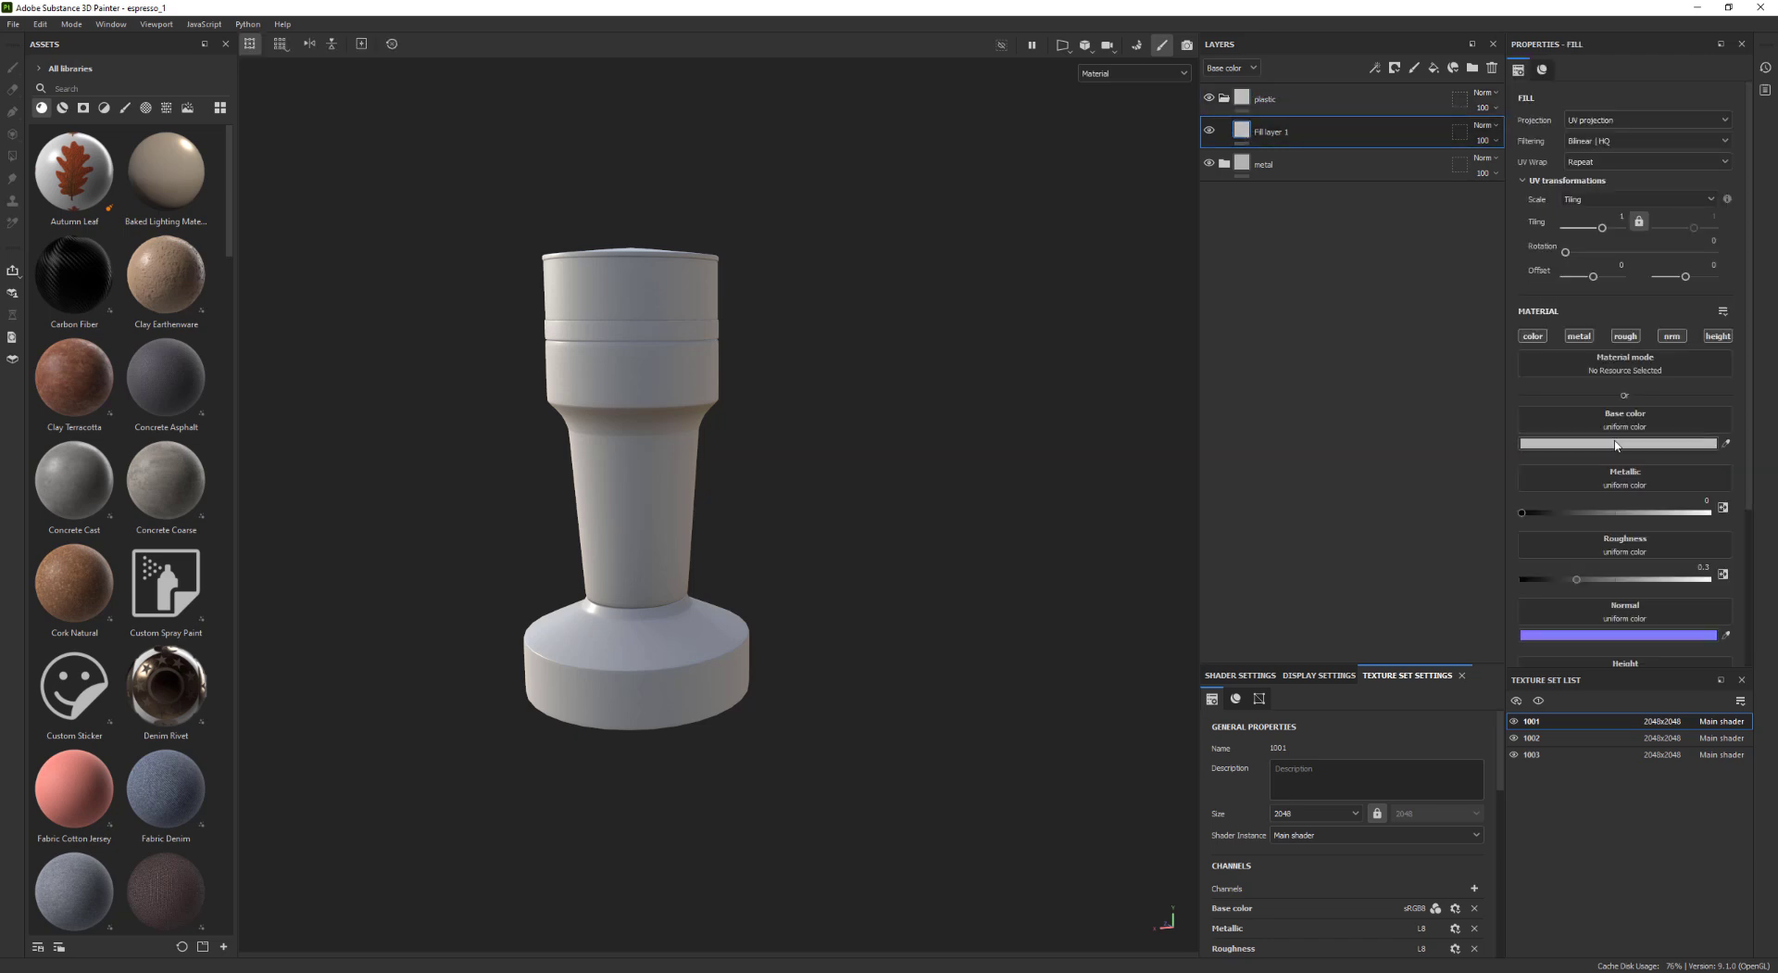
click(1621, 443)
drag(1472, 611, 1412, 643)
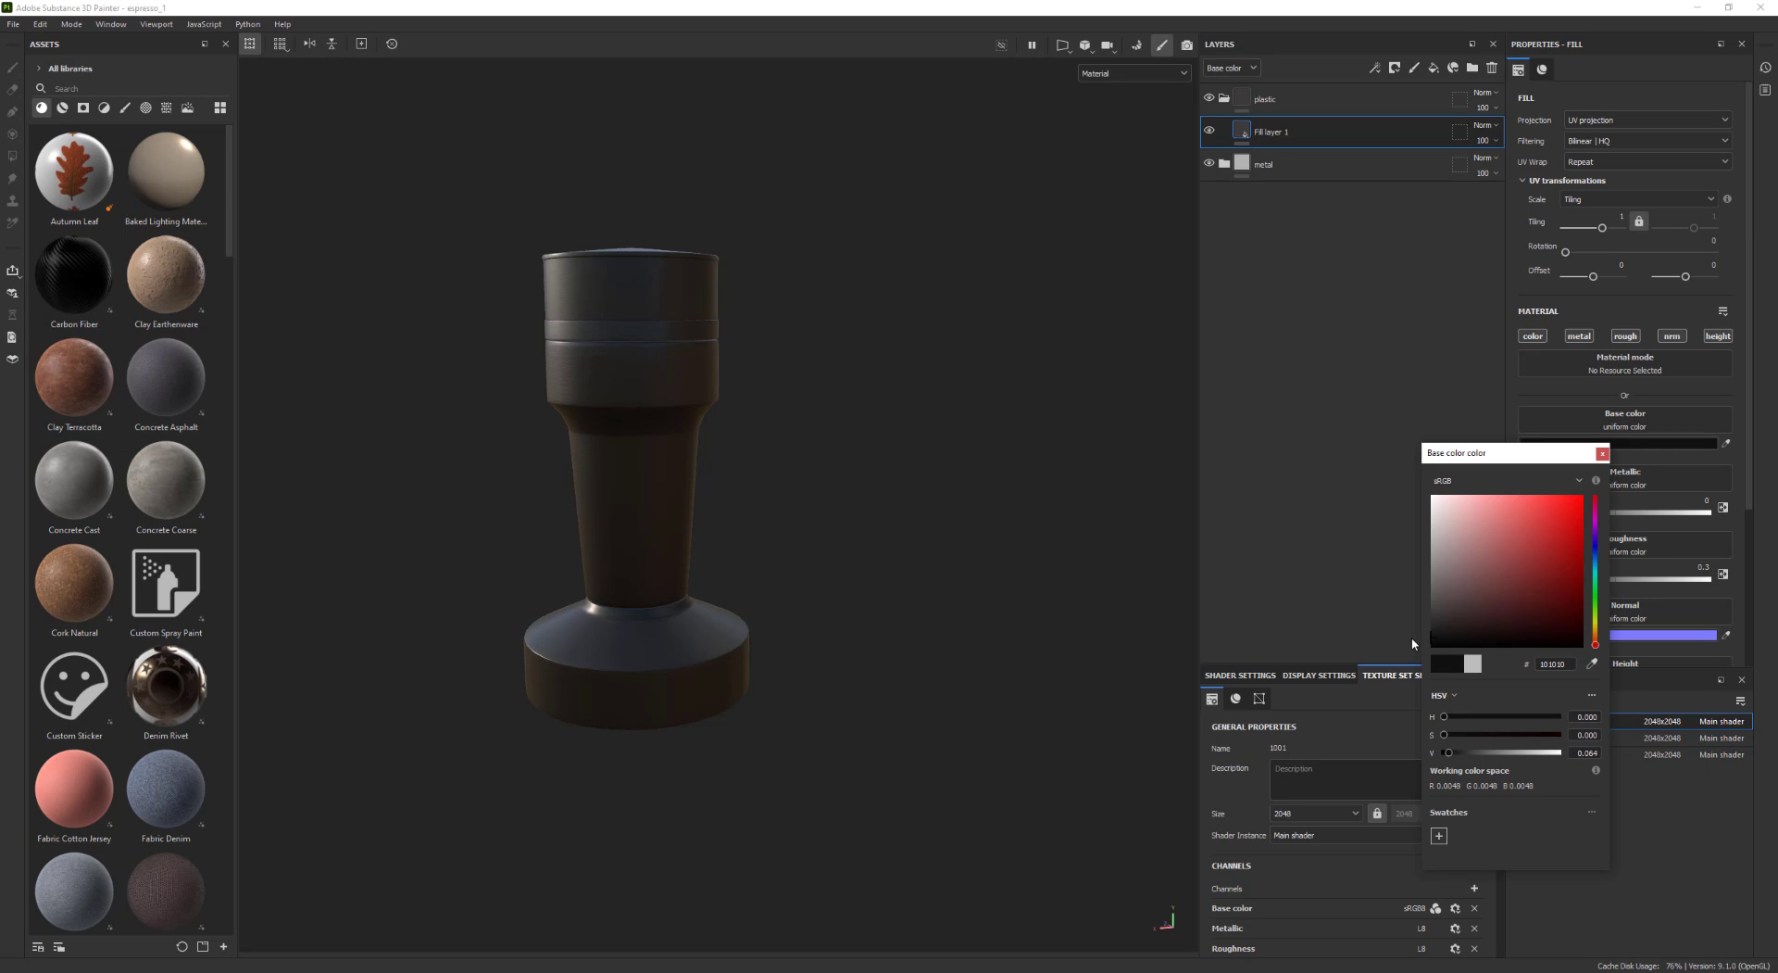
click(1602, 453)
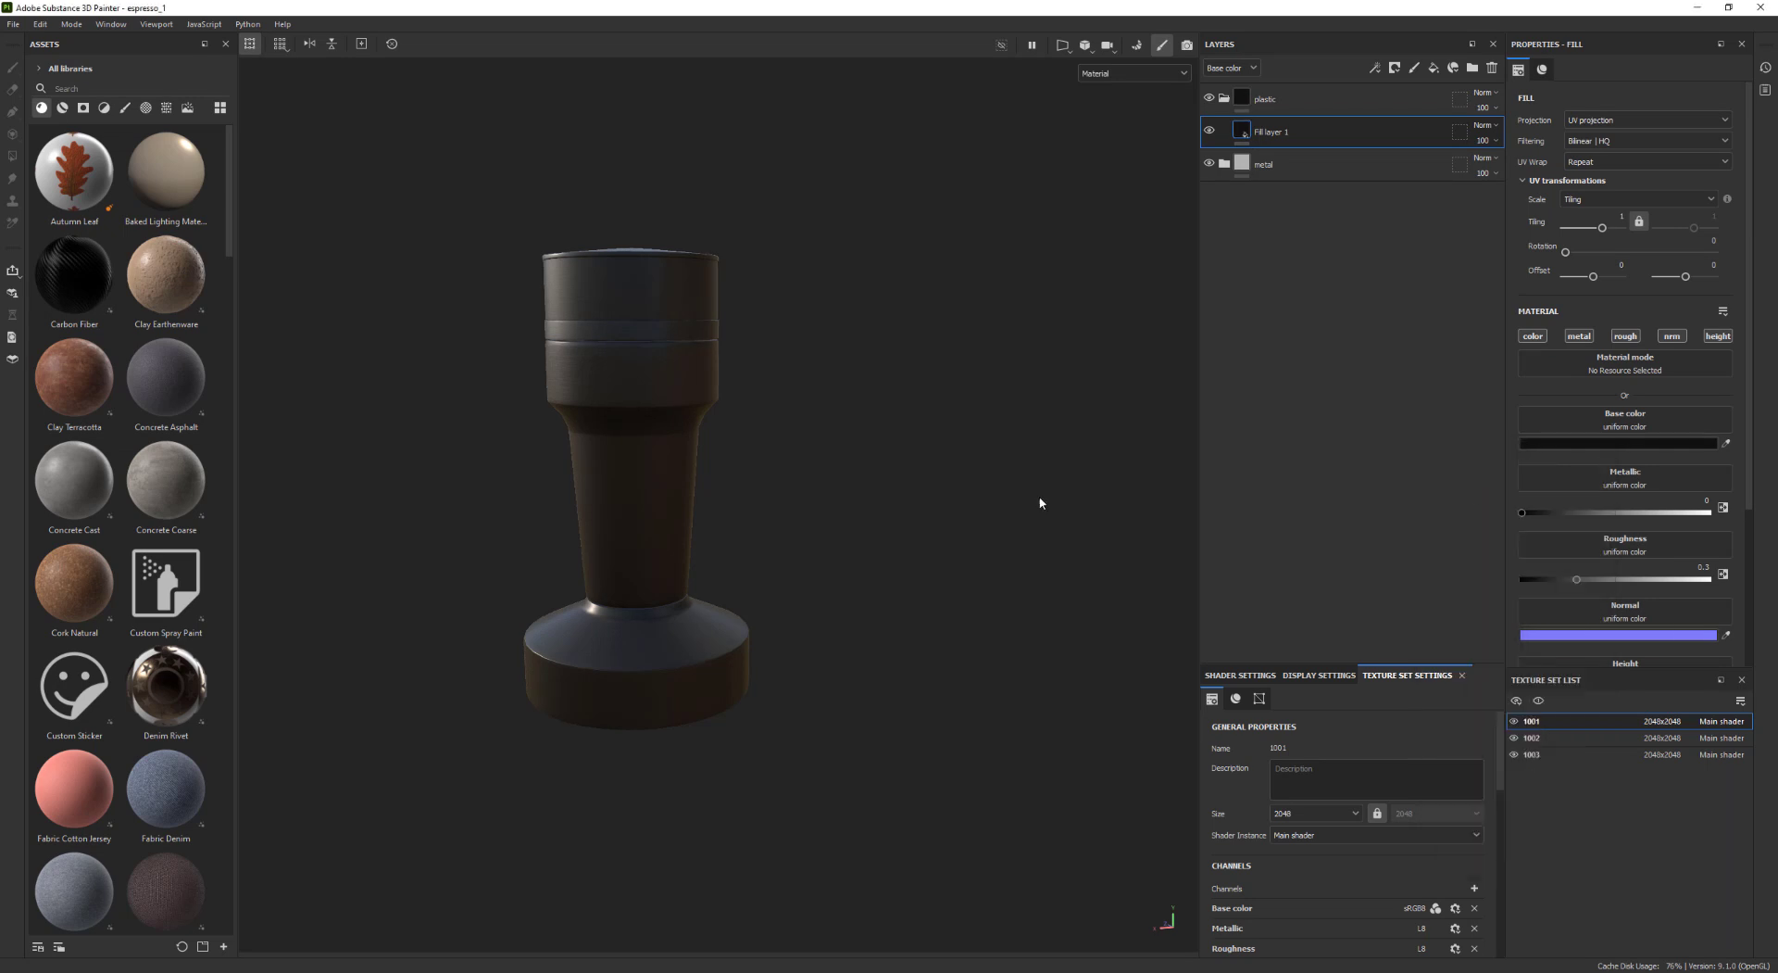
shift+right_drag(760, 494, 854, 481)
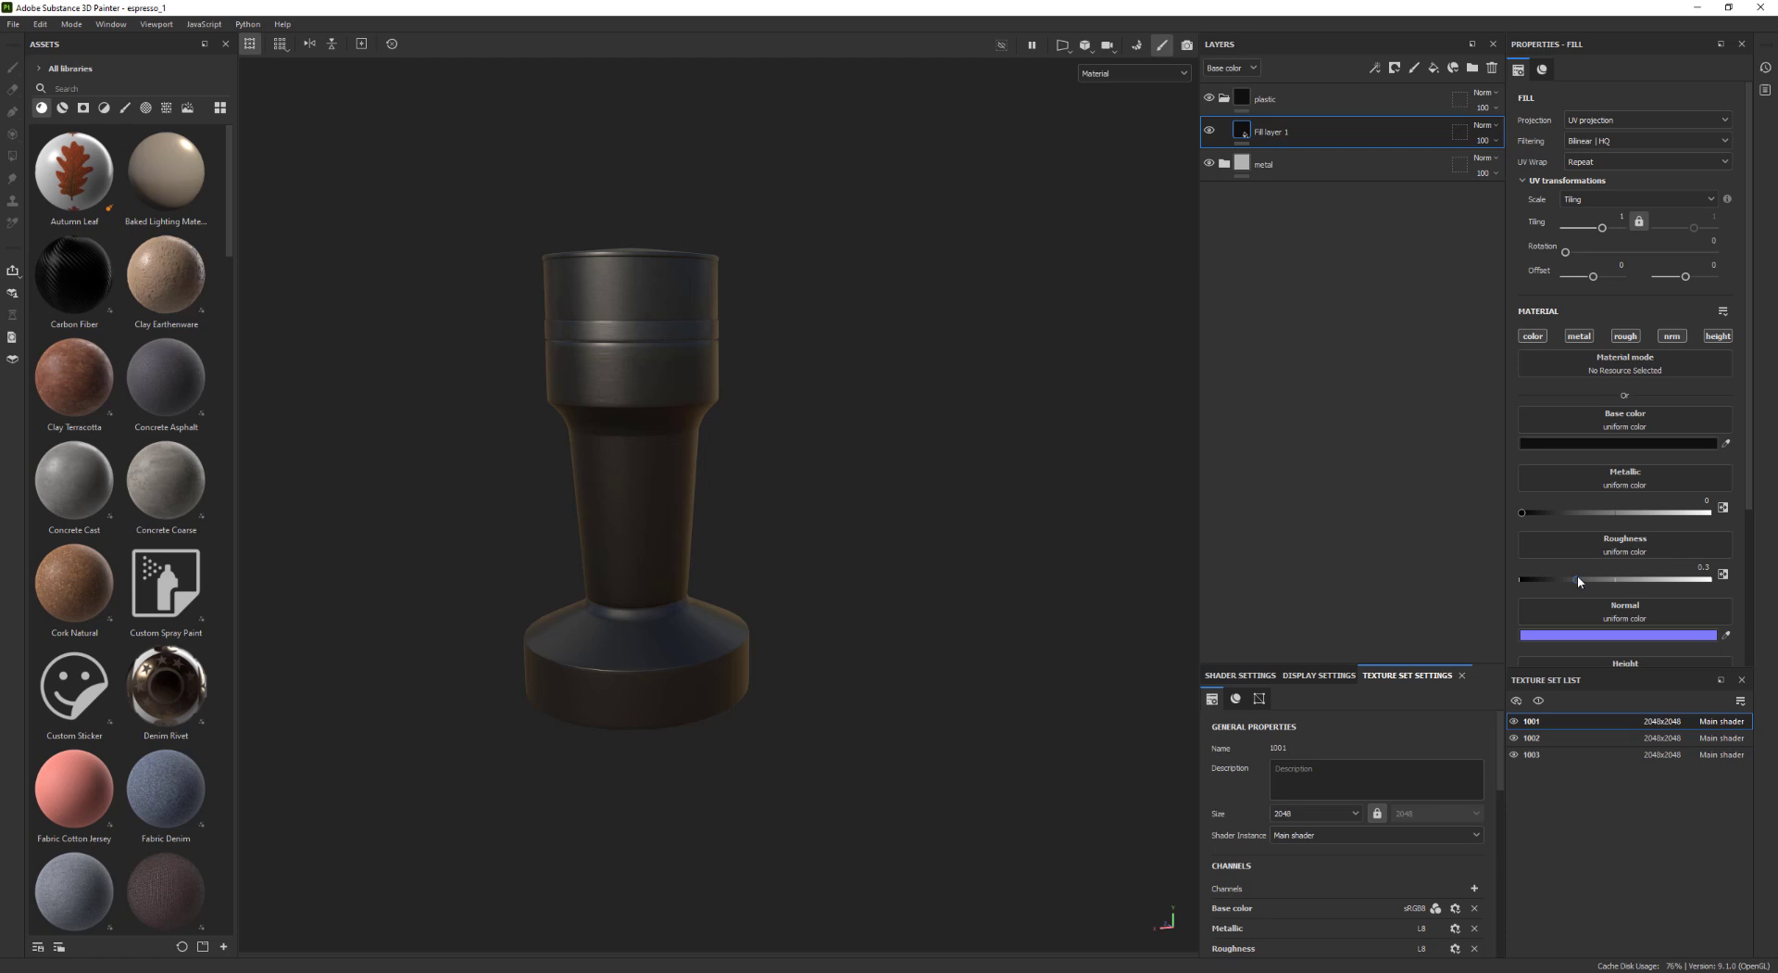
drag(1579, 580, 1565, 585)
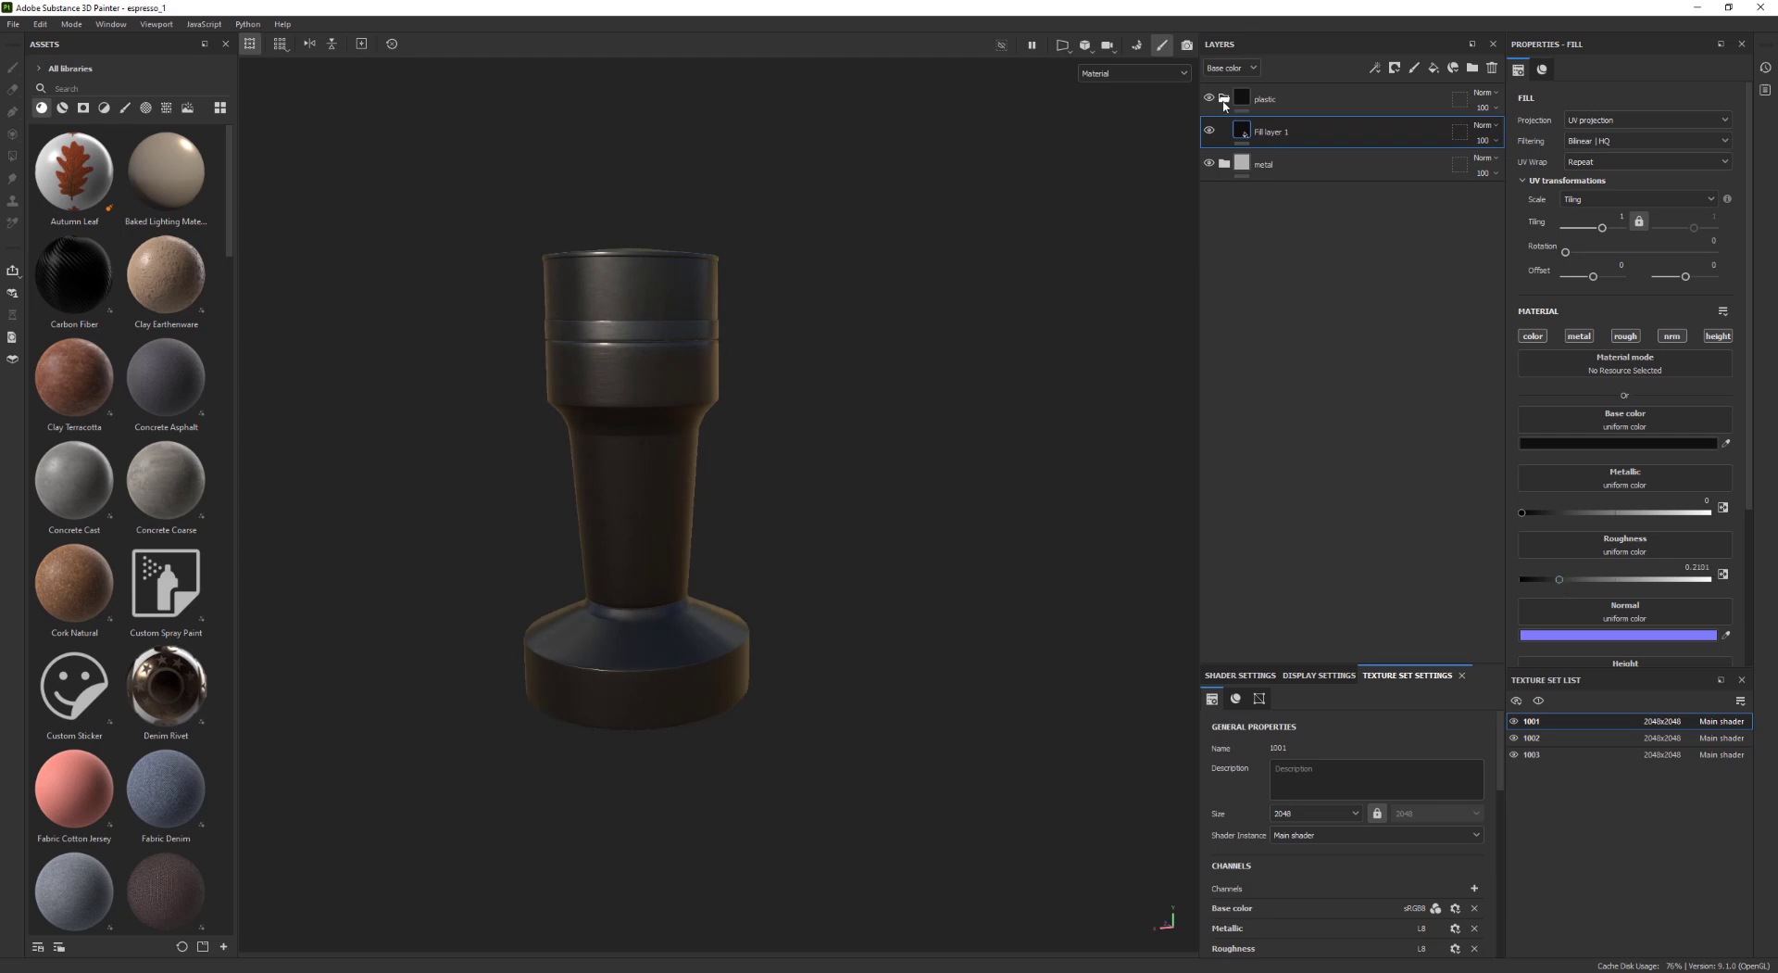
Set the plastic folder's blending mode to Normal in the Normal channel, so it overrides the brushed metal's surface detail
click(1223, 104)
scroll(667, 420, up, 5)
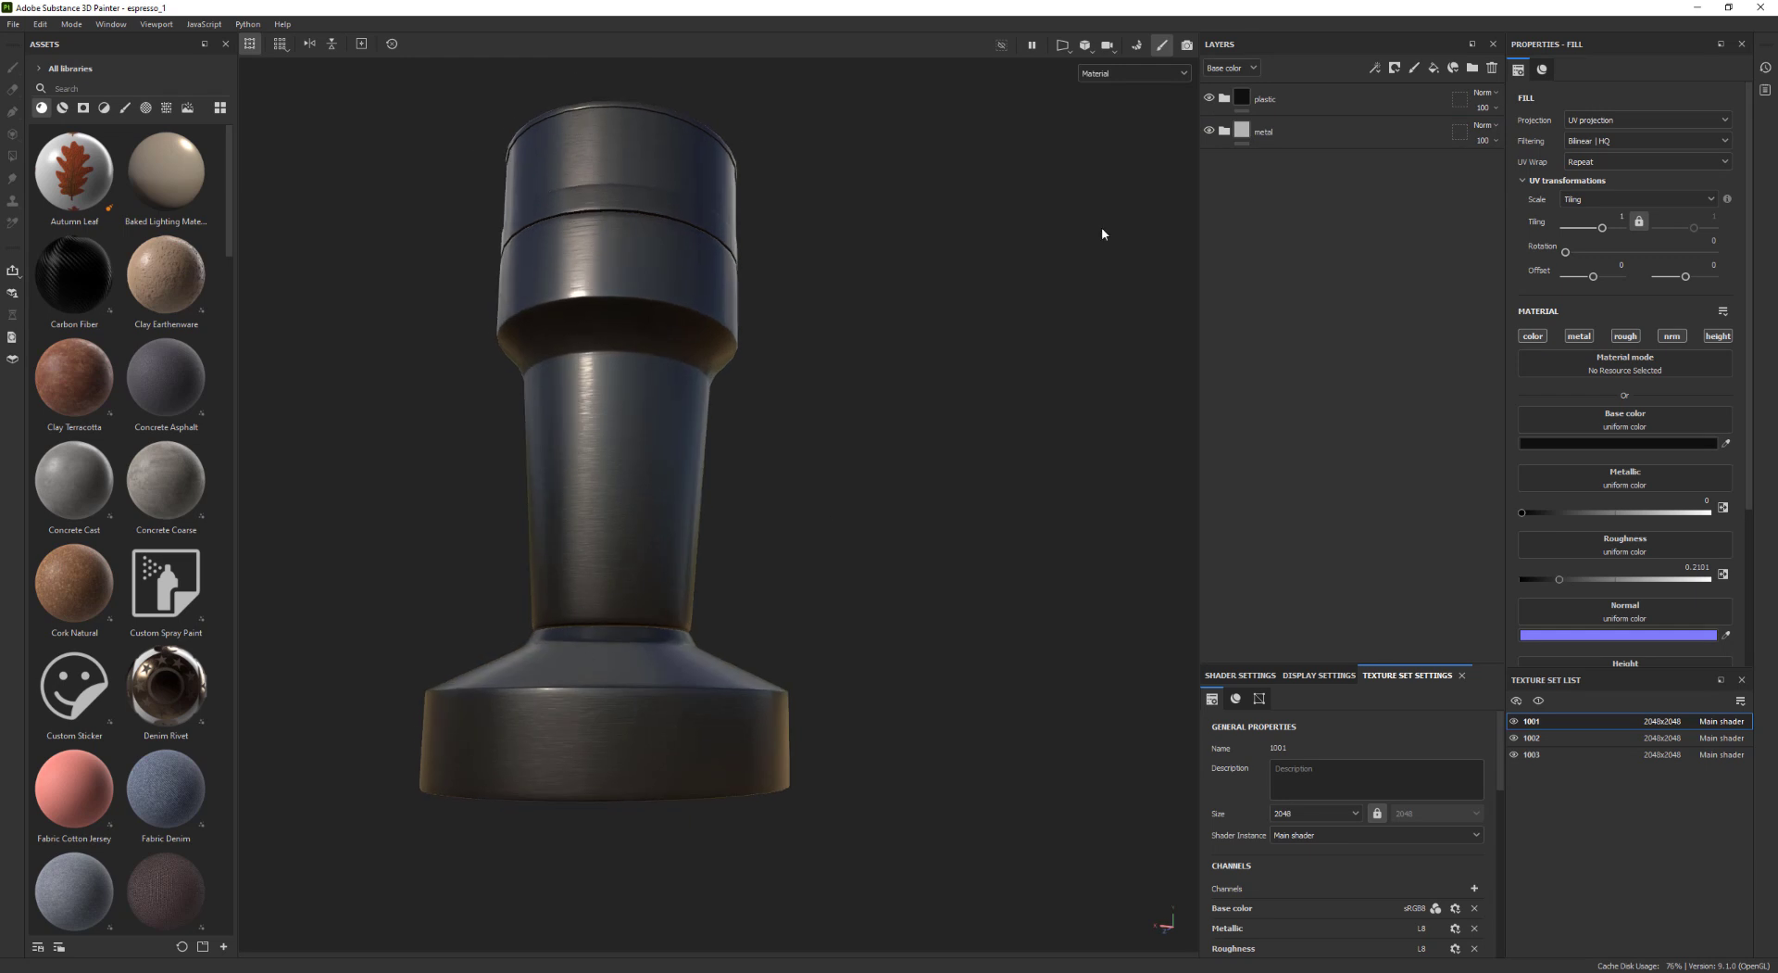
click(1300, 93)
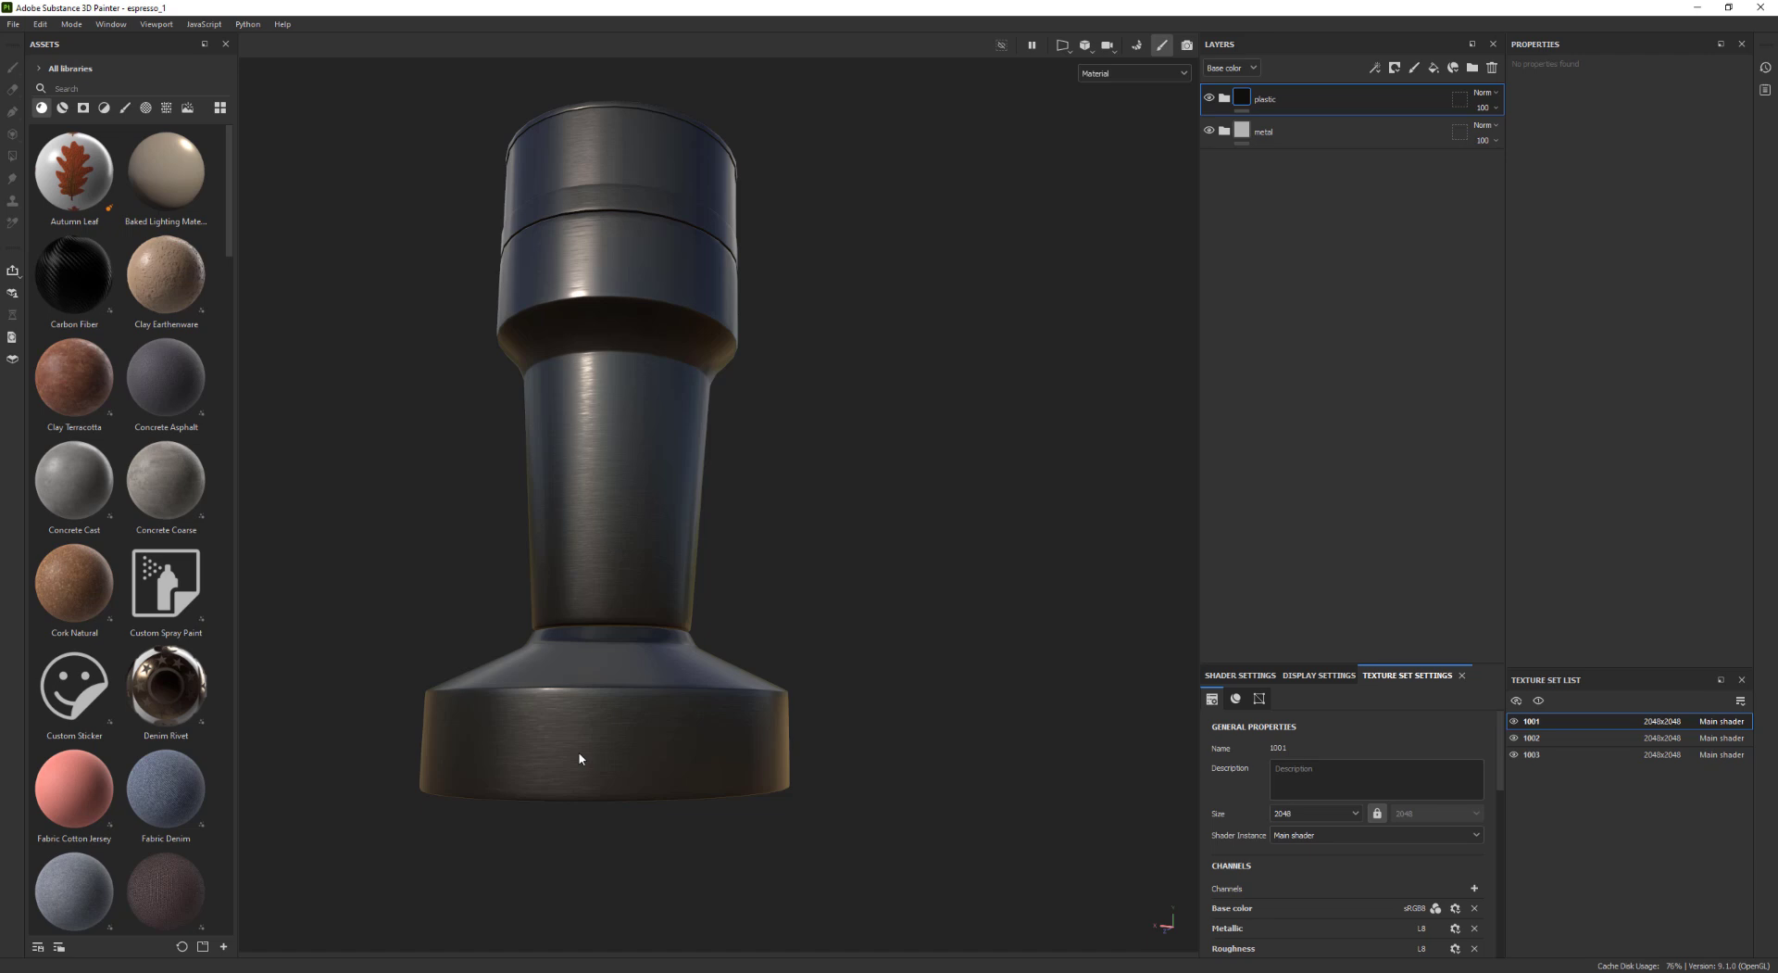
click(1252, 70)
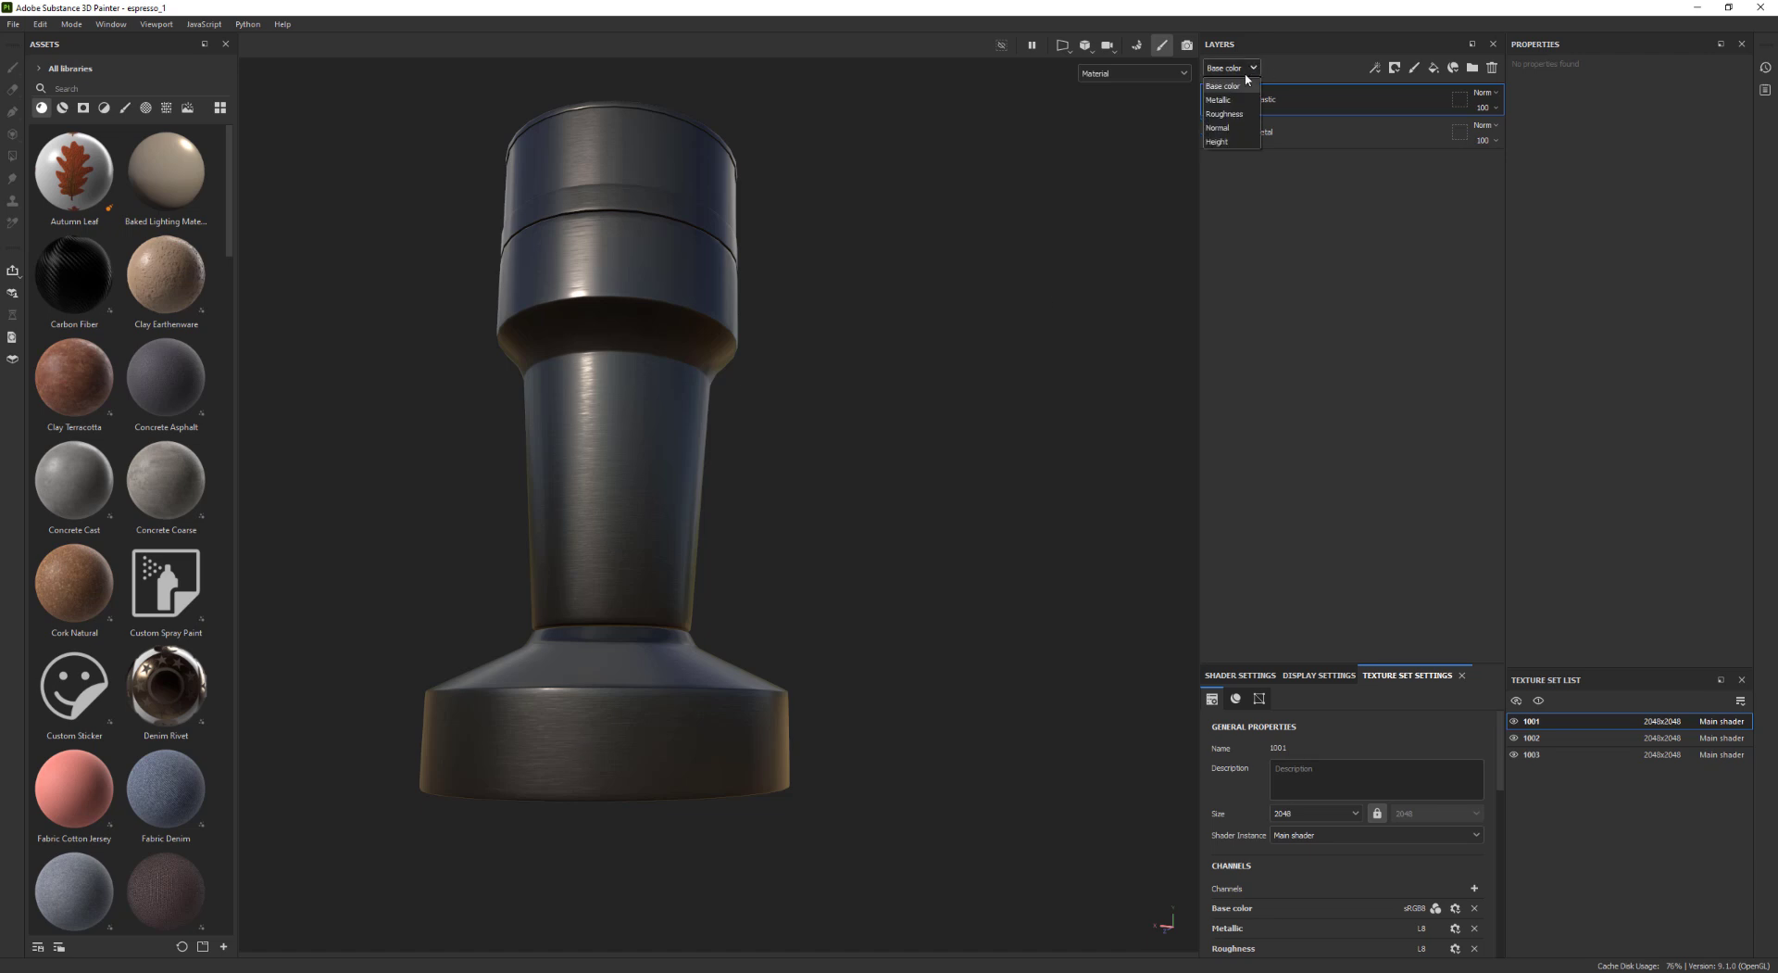
click(1218, 128)
click(1497, 96)
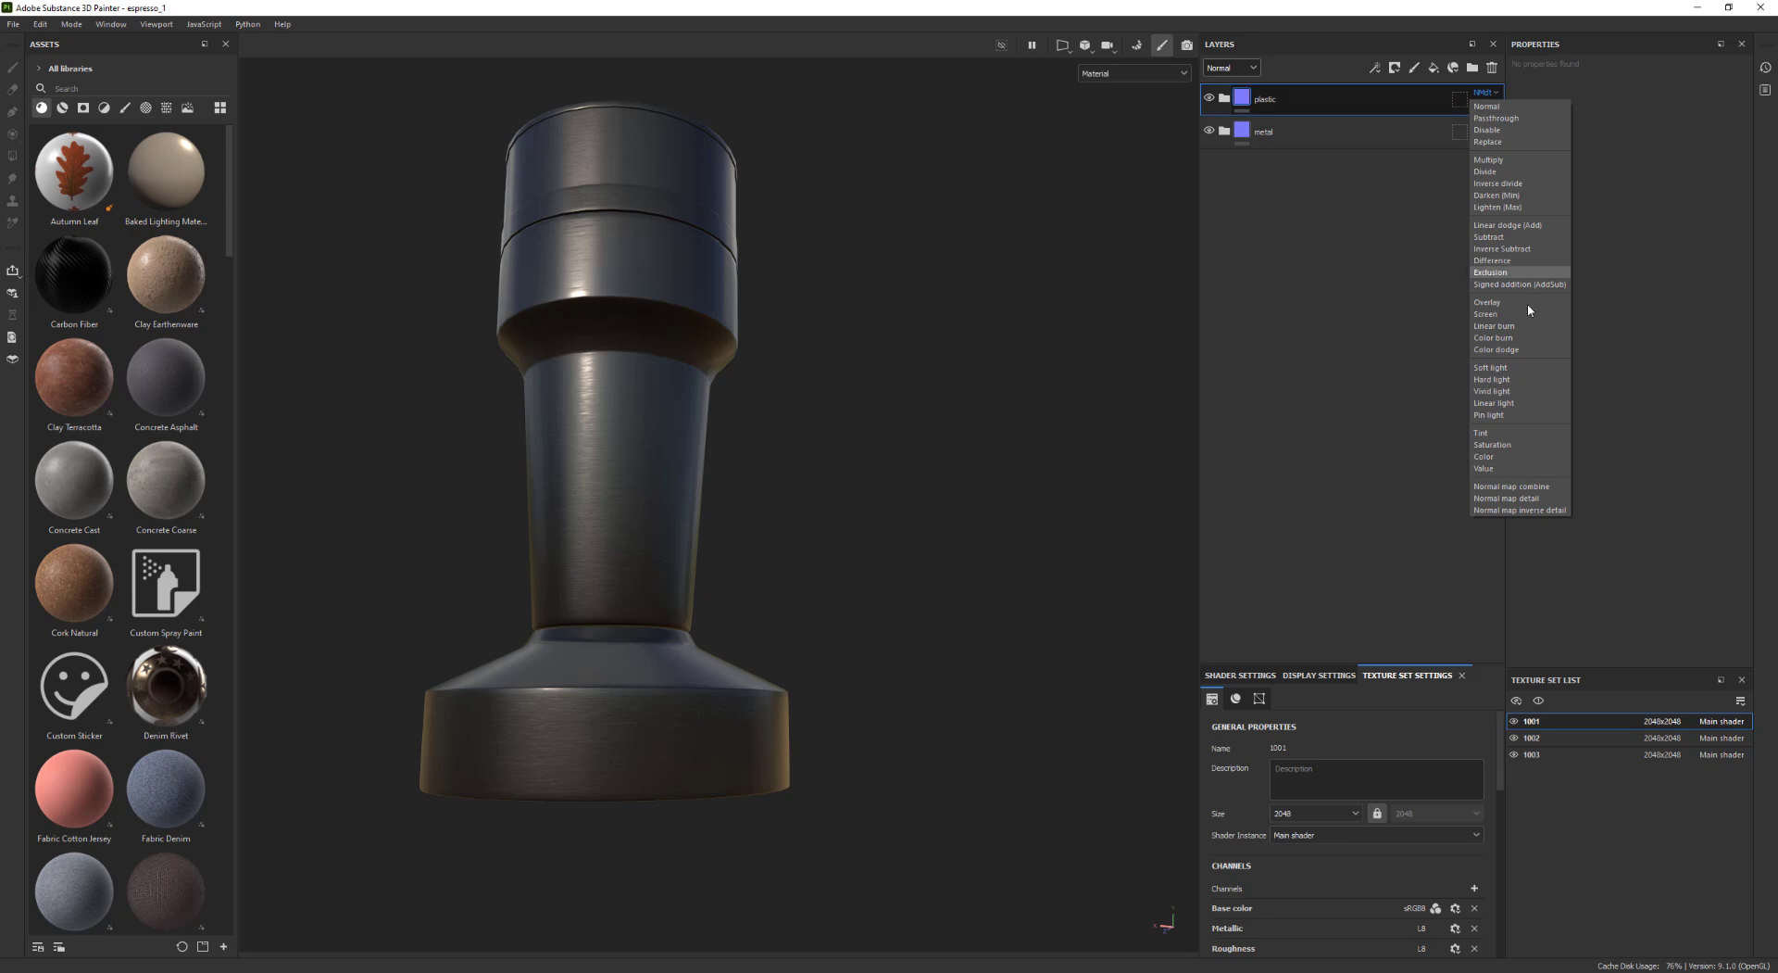
click(1487, 106)
mouse_move(789, 486)
alt+mouse_down()
mouse_move(651, 544)
mouse_move(639, 515)
alt+mouse_up()
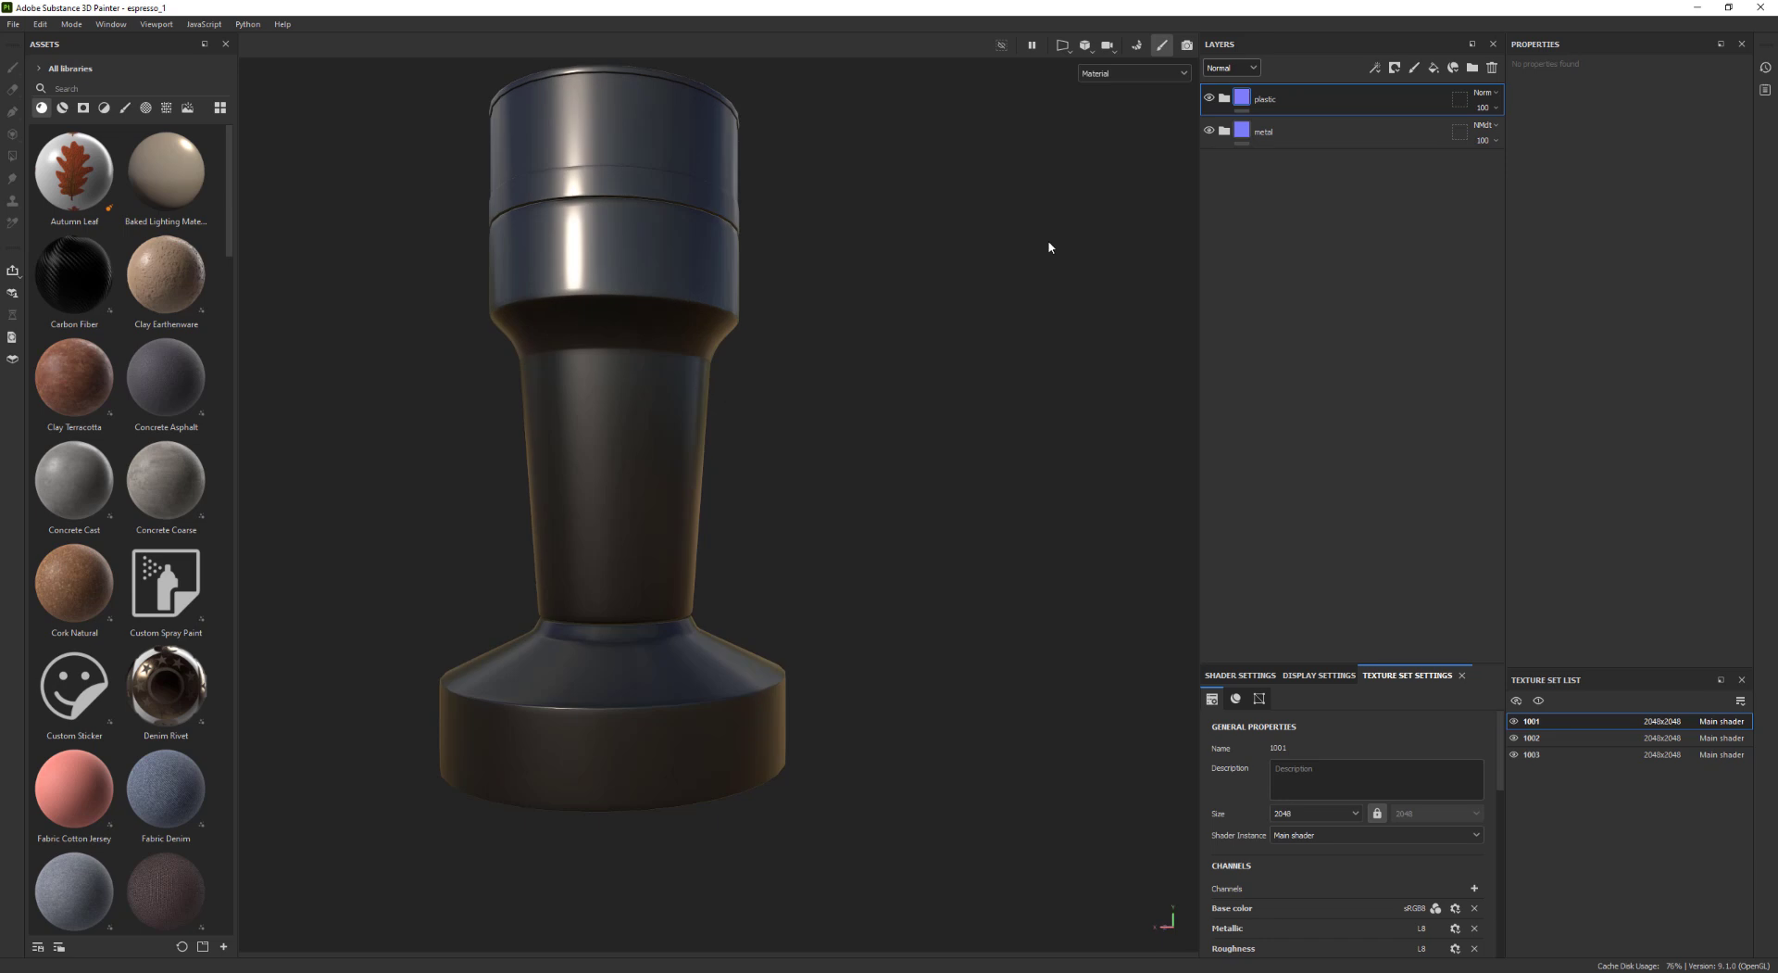
Return the layer stack to the Base color channel and raise the plastic fill layer's Roughness to about 0.28
click(1234, 67)
click(1236, 82)
click(1224, 98)
click(1245, 136)
alt+drag(596, 357, 596, 305)
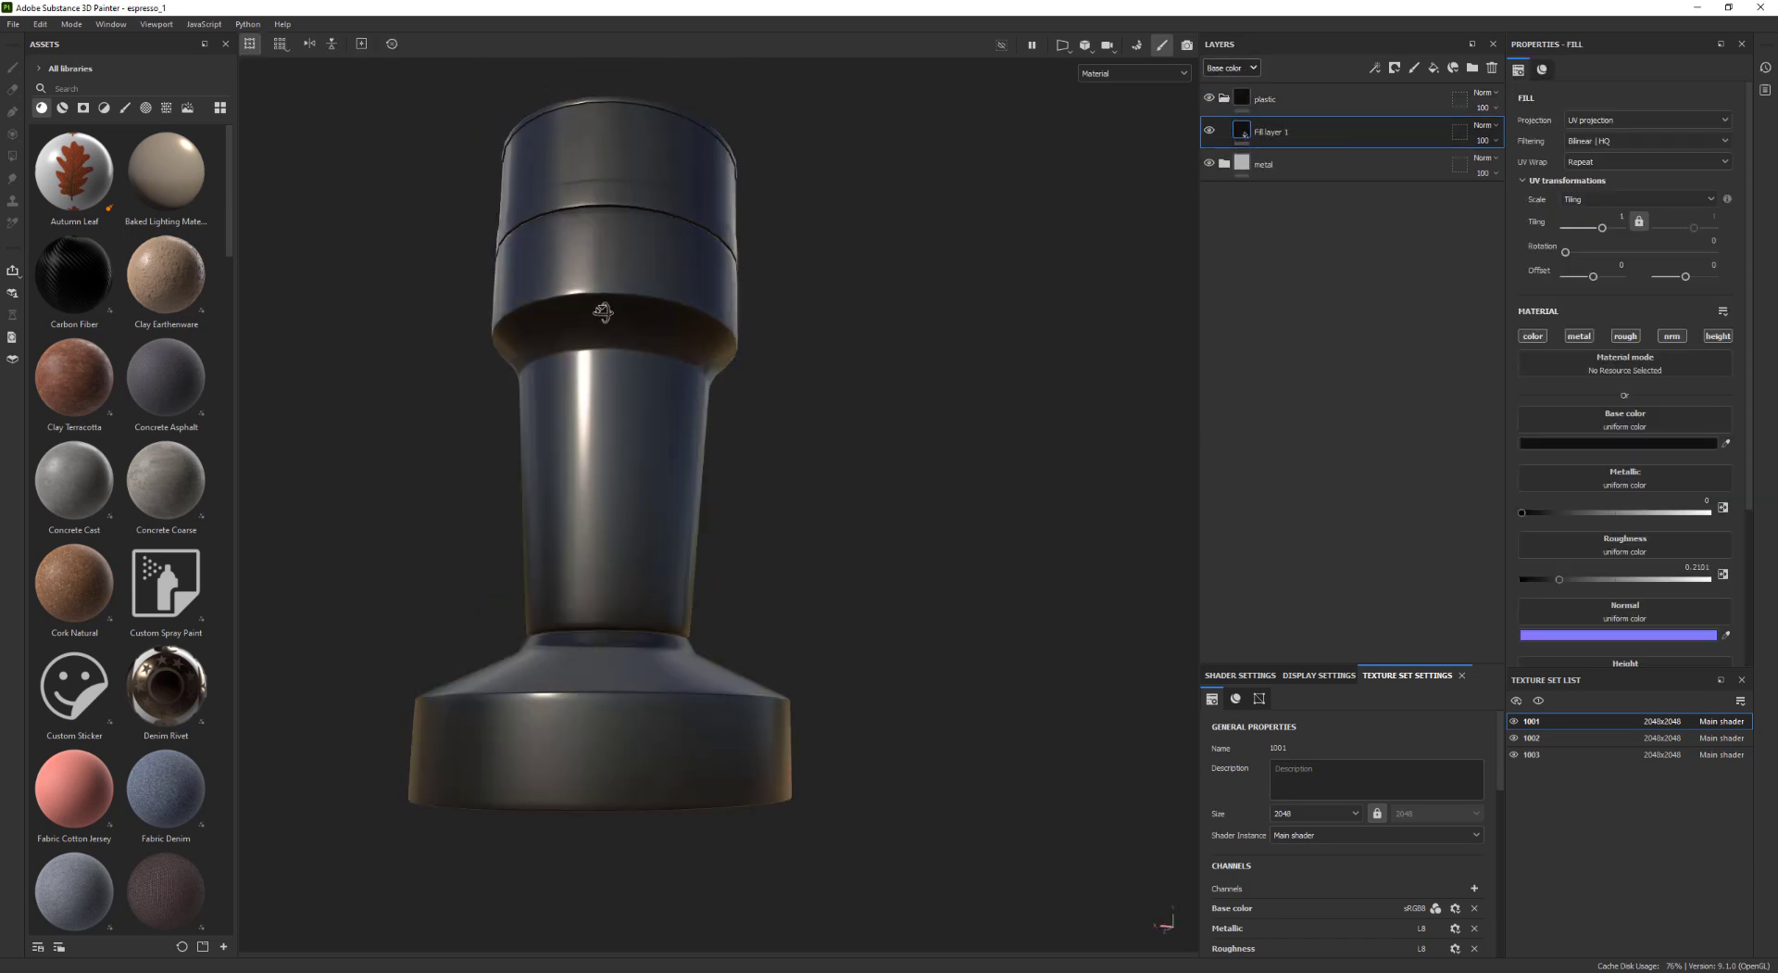
drag(1561, 580, 1572, 578)
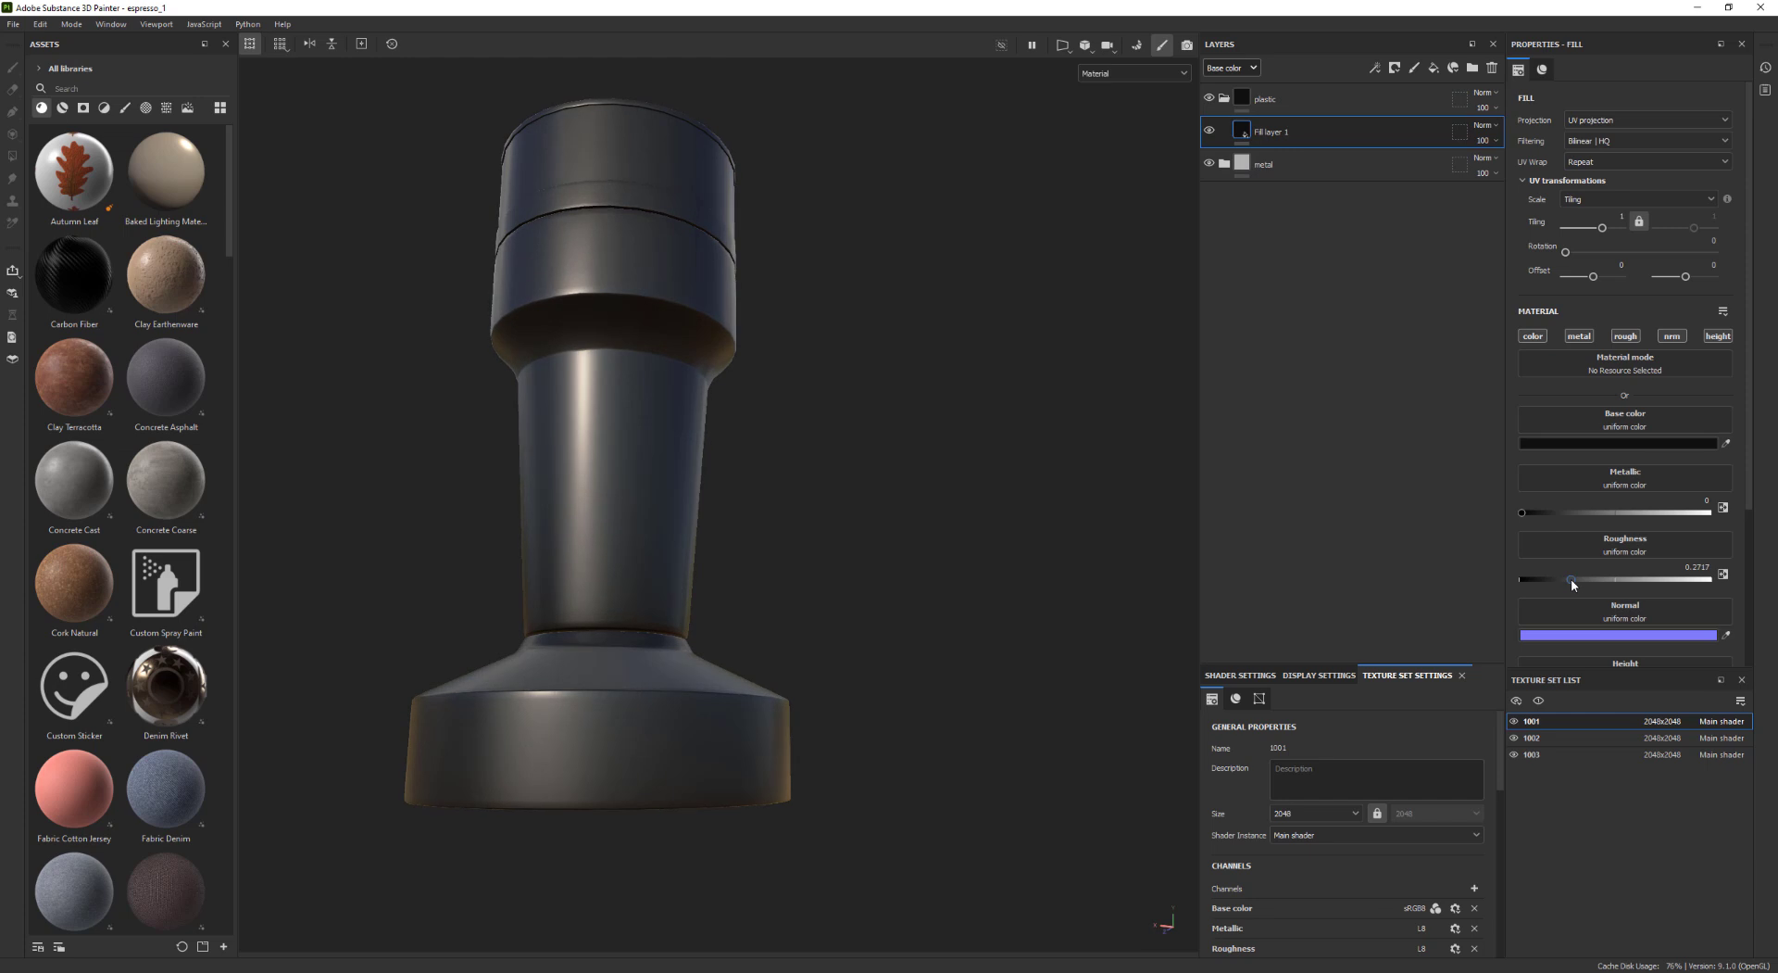
alt+drag(715, 454, 727, 551)
click(1224, 98)
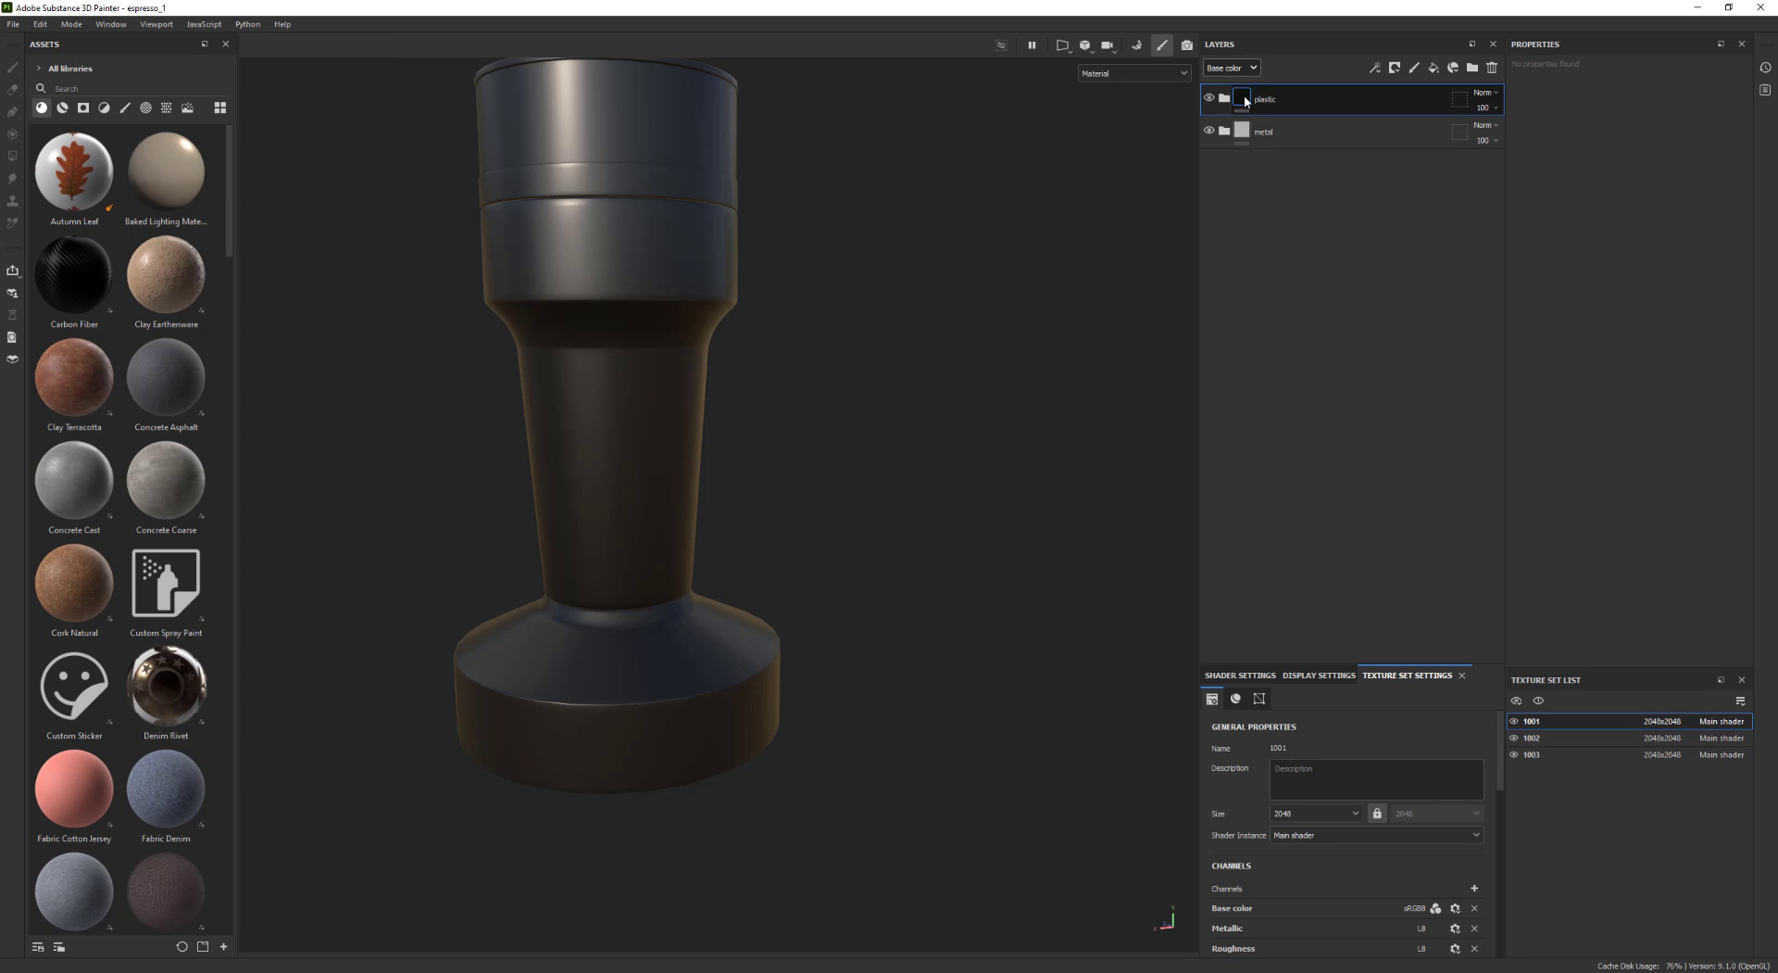
Add a white mask with a paint effect to the plastic folder
right_click(1248, 102)
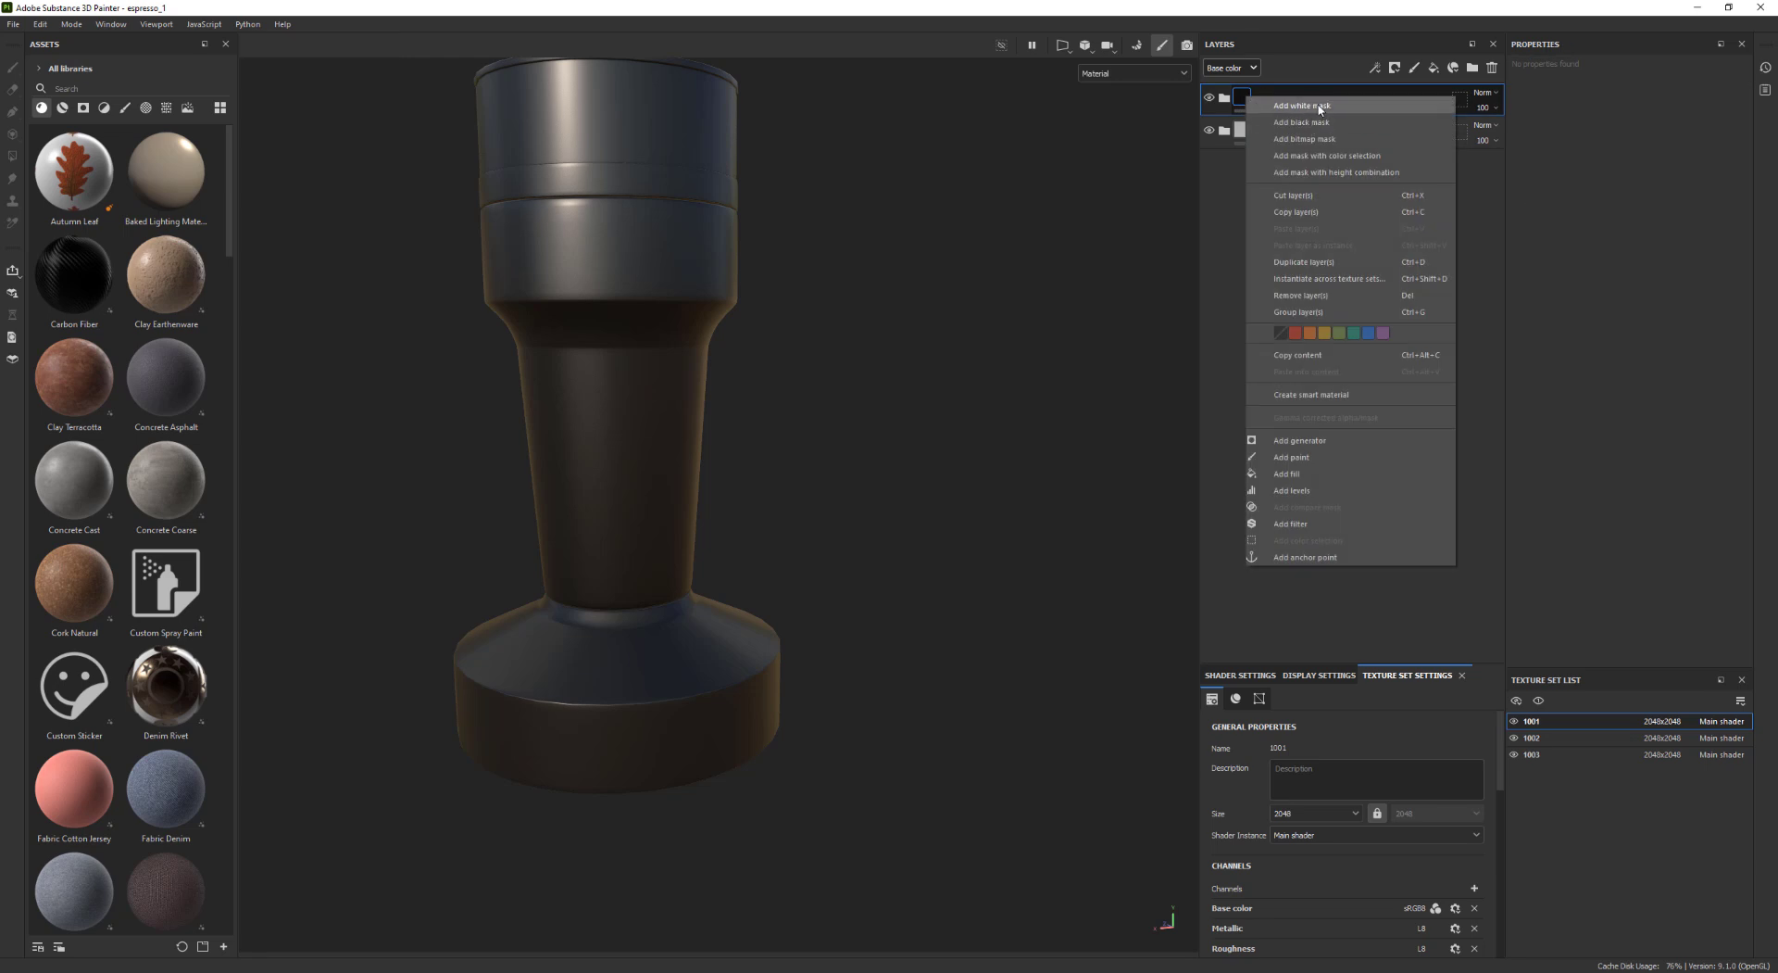
click(1320, 106)
right_click(1264, 97)
click(1333, 569)
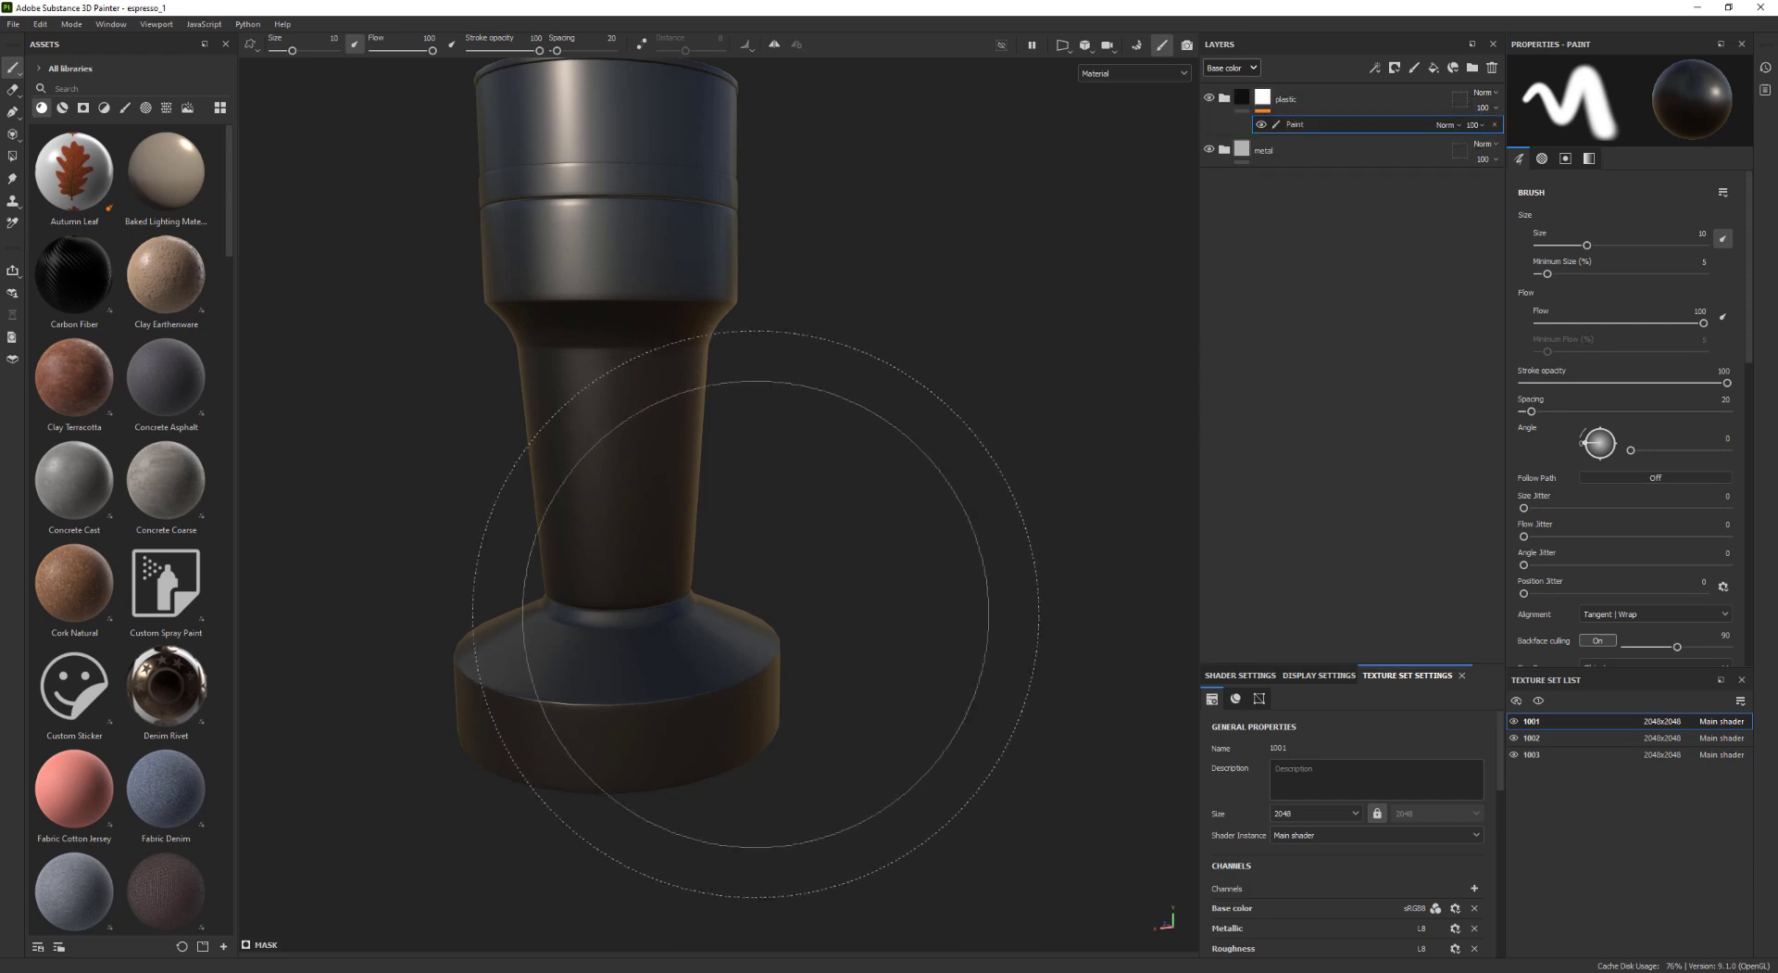
Mask the plastic off the tamper's base with Polygon Fill in UV chunk mode, using black
key(4)
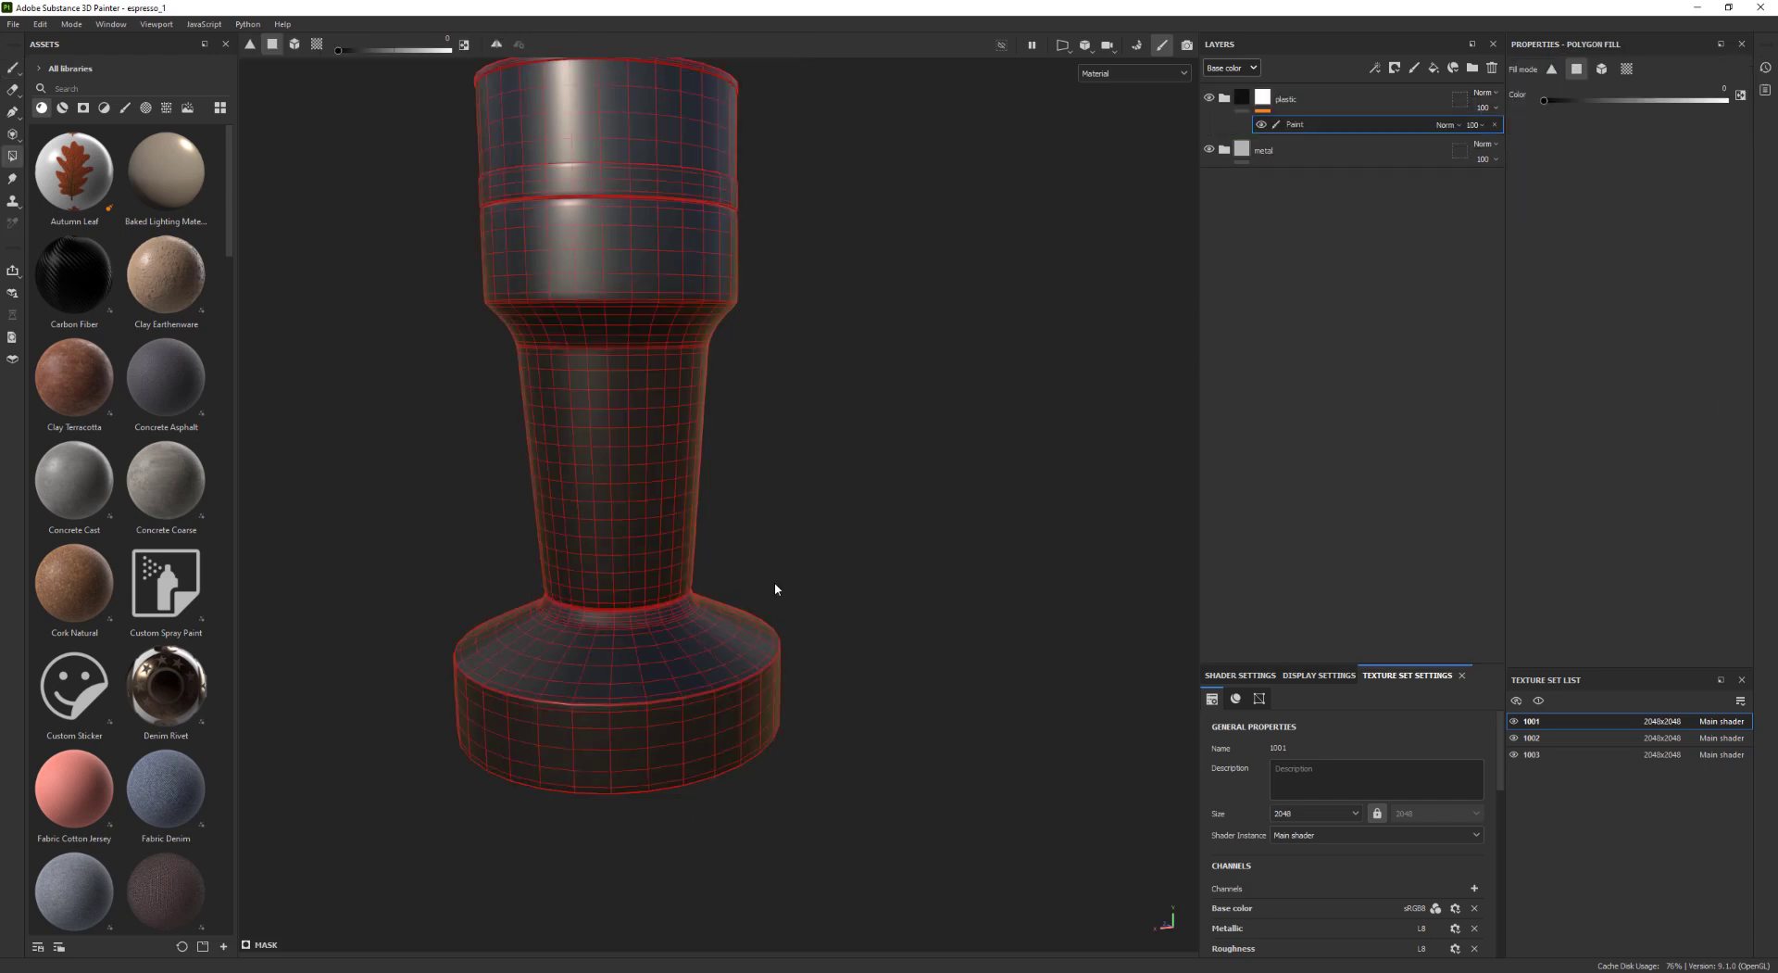
click(1599, 74)
key(F4)
drag(878, 603, 711, 815)
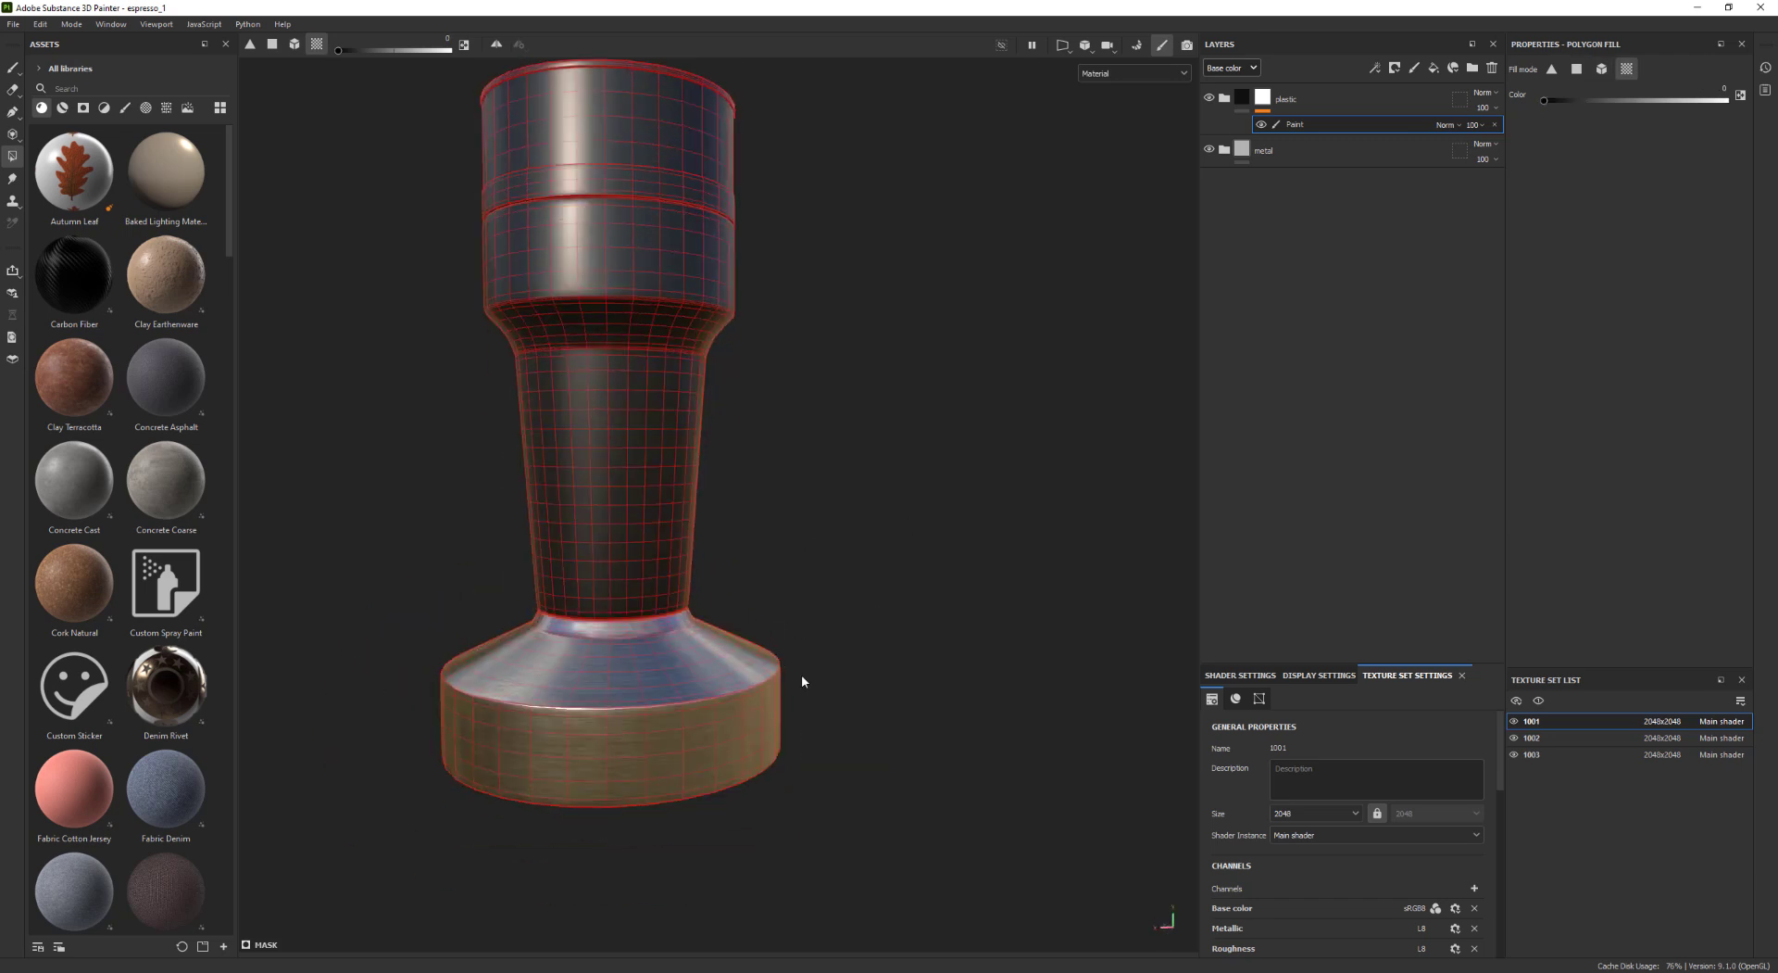
alt+right_drag(802, 676, 743, 633)
Examine the baked mesh maps on the tamper, return to material view and check the transition between plastic handle and metal base
key(1)
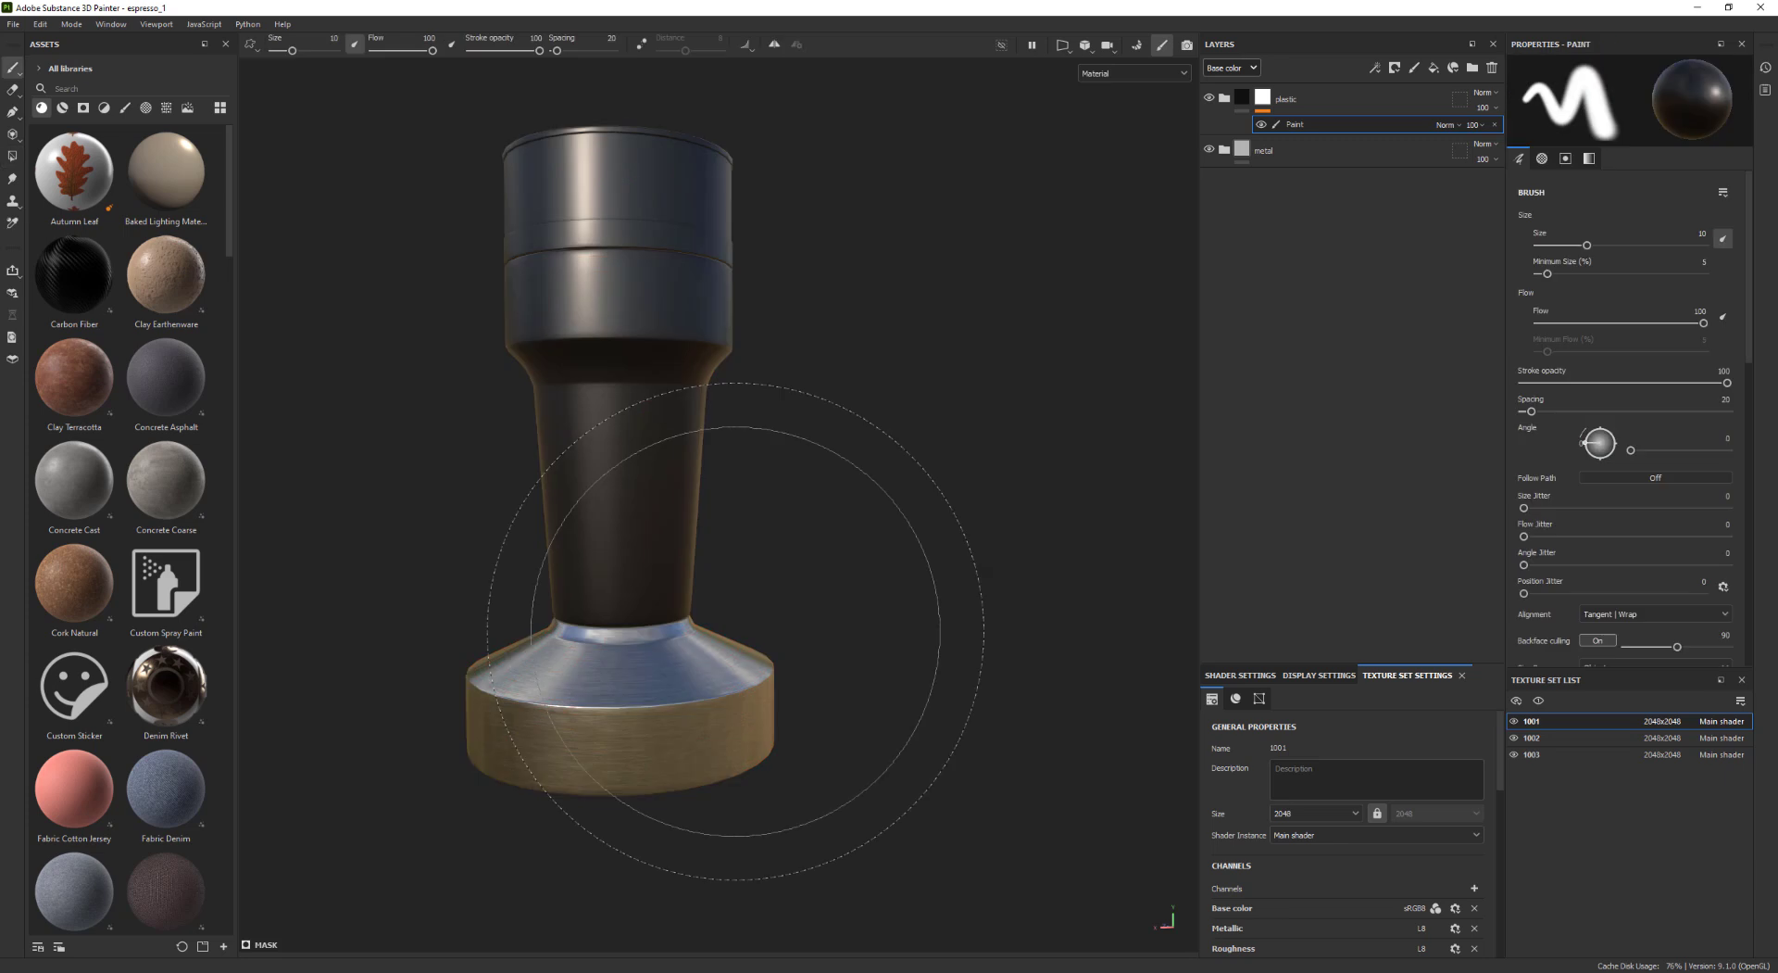
key(b)
key(shift+b)
key(b)
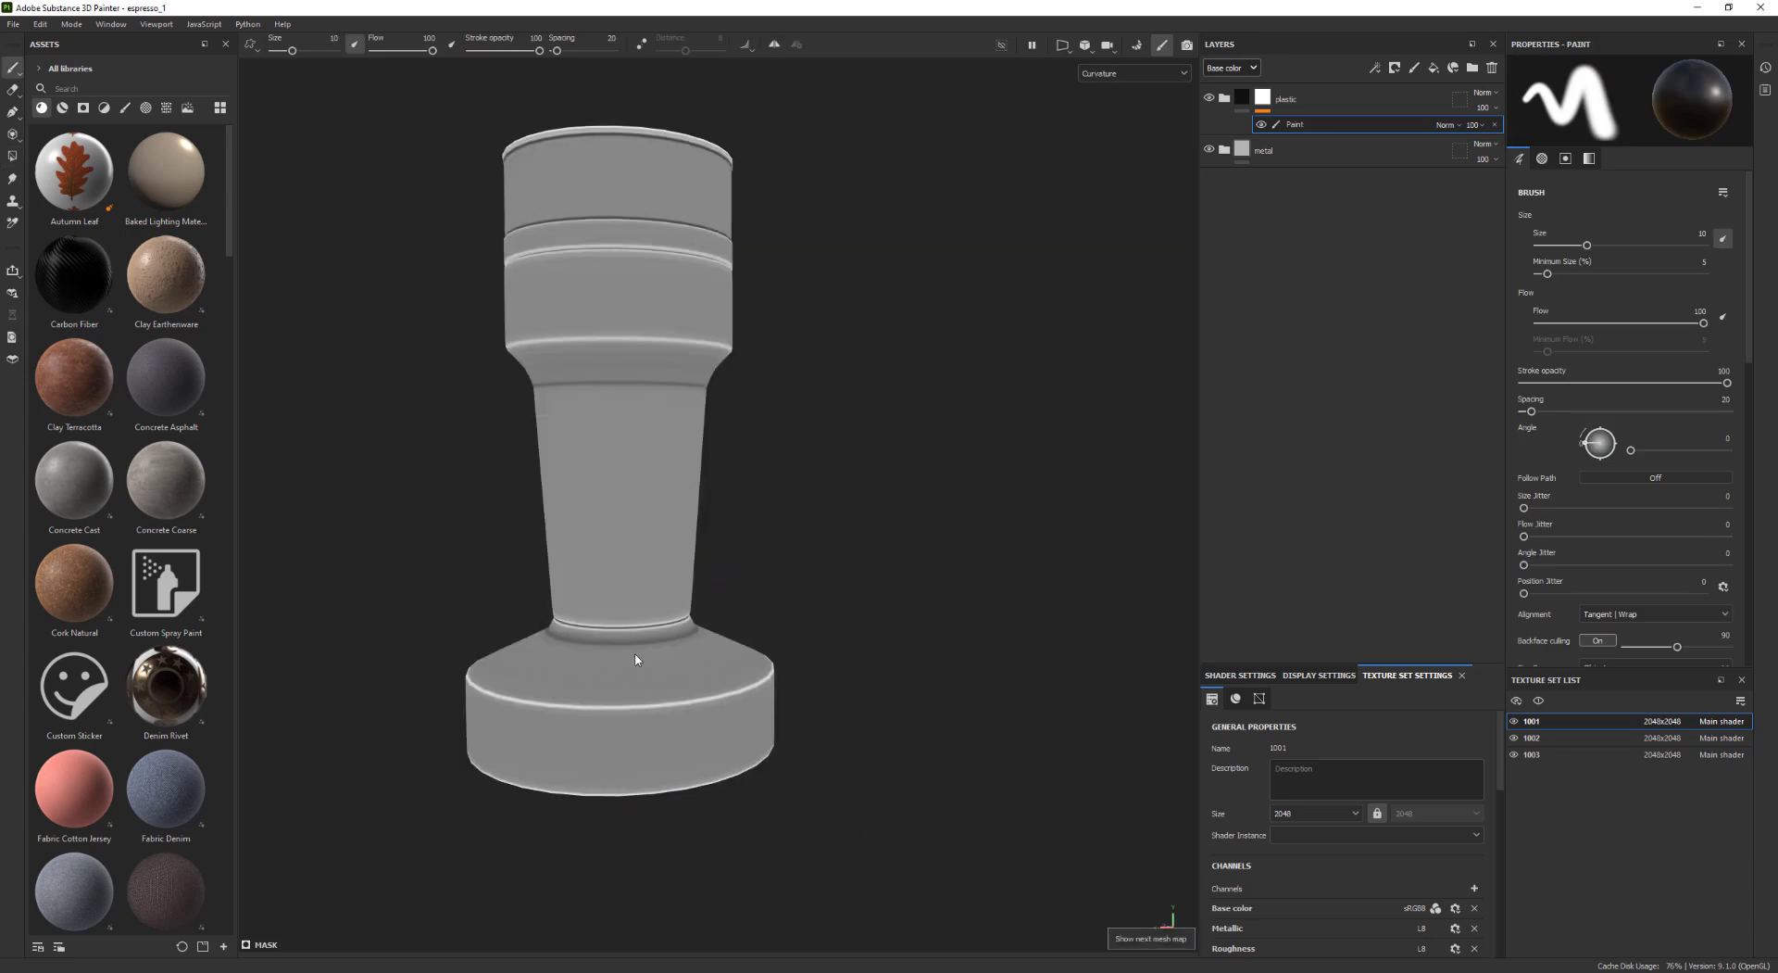
key(m)
alt+drag(646, 648, 648, 628)
ctrl+right_drag(648, 628, 615, 628)
mouse_move(620, 579)
alt+mouse_down()
mouse_move(495, 472)
mouse_move(520, 509)
alt+mouse_up()
alt+right_drag(521, 509, 937, 531)
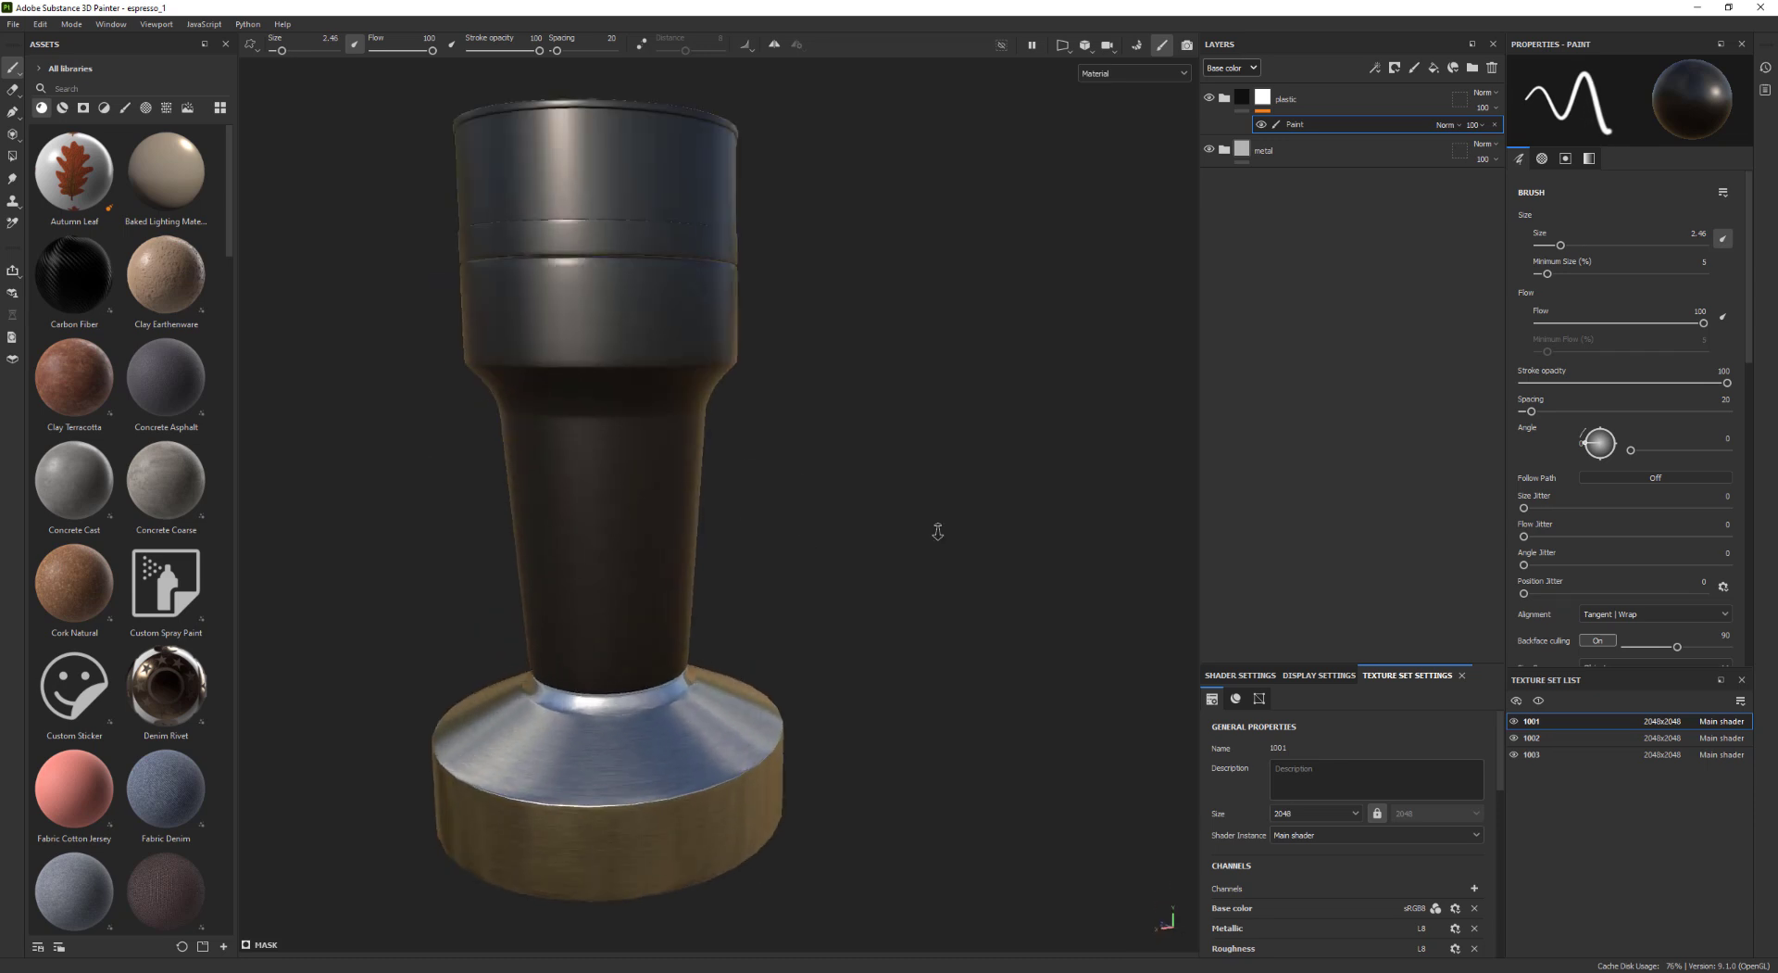
alt+drag(937, 532, 702, 611)
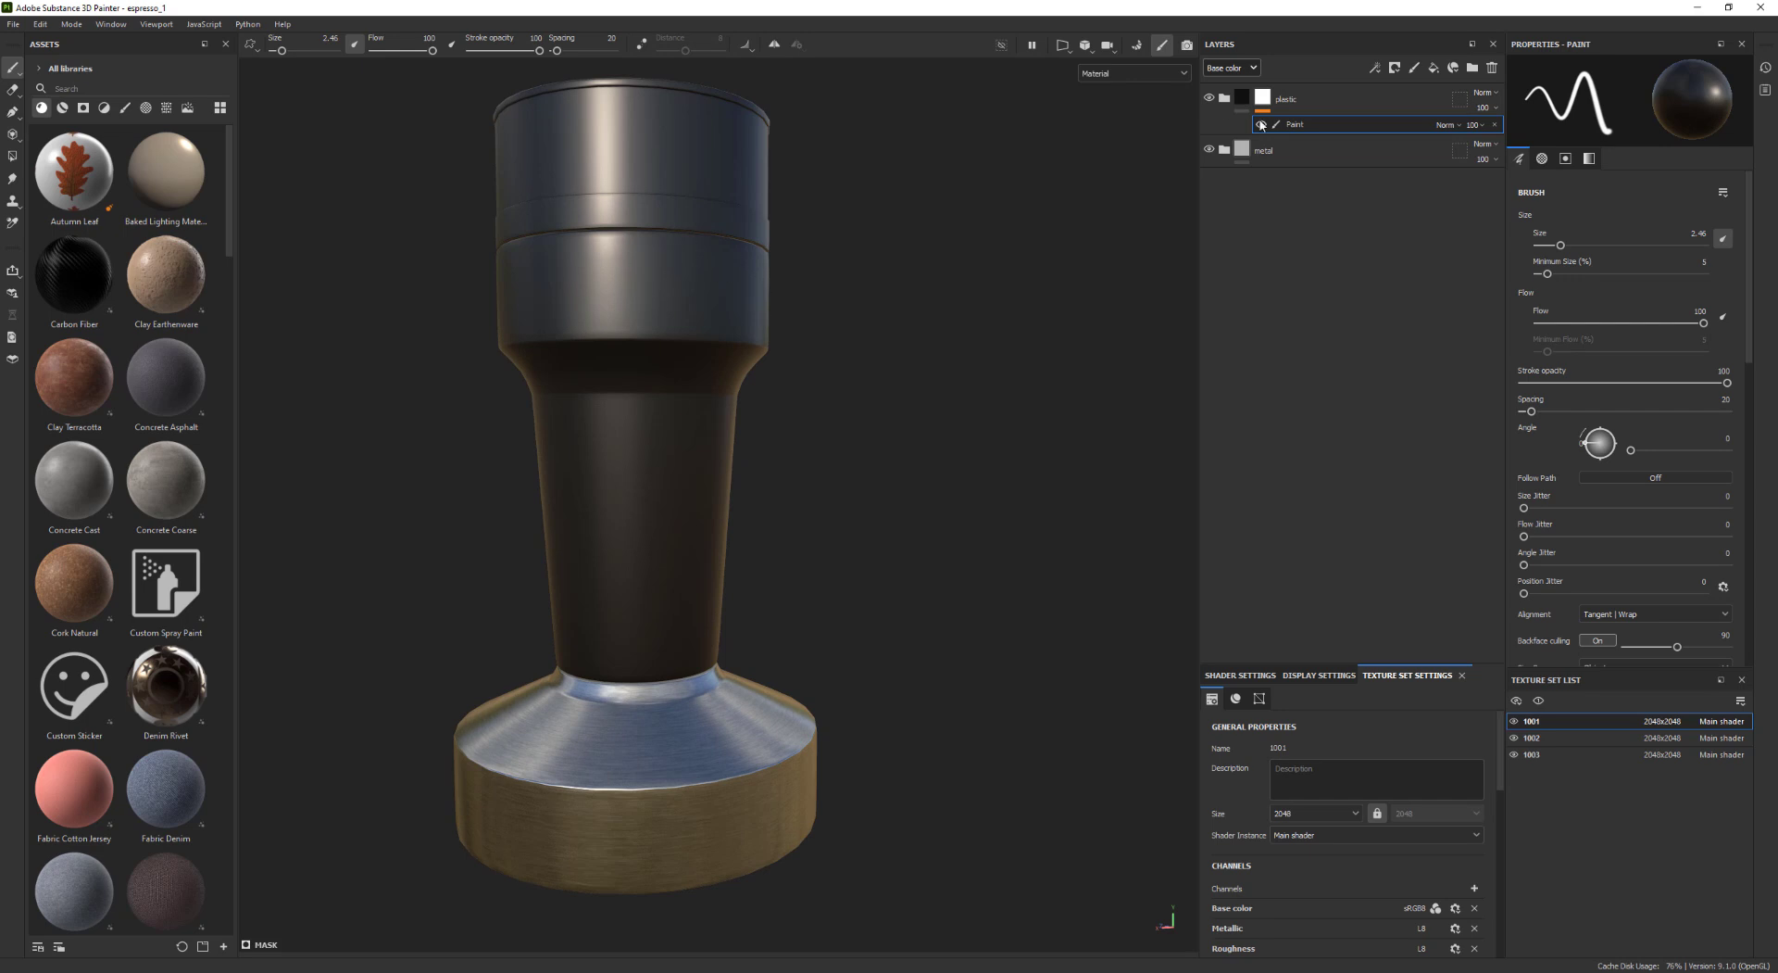
Rename the fill layer inside the plastic folder to "base_color"
click(1224, 98)
click(1242, 107)
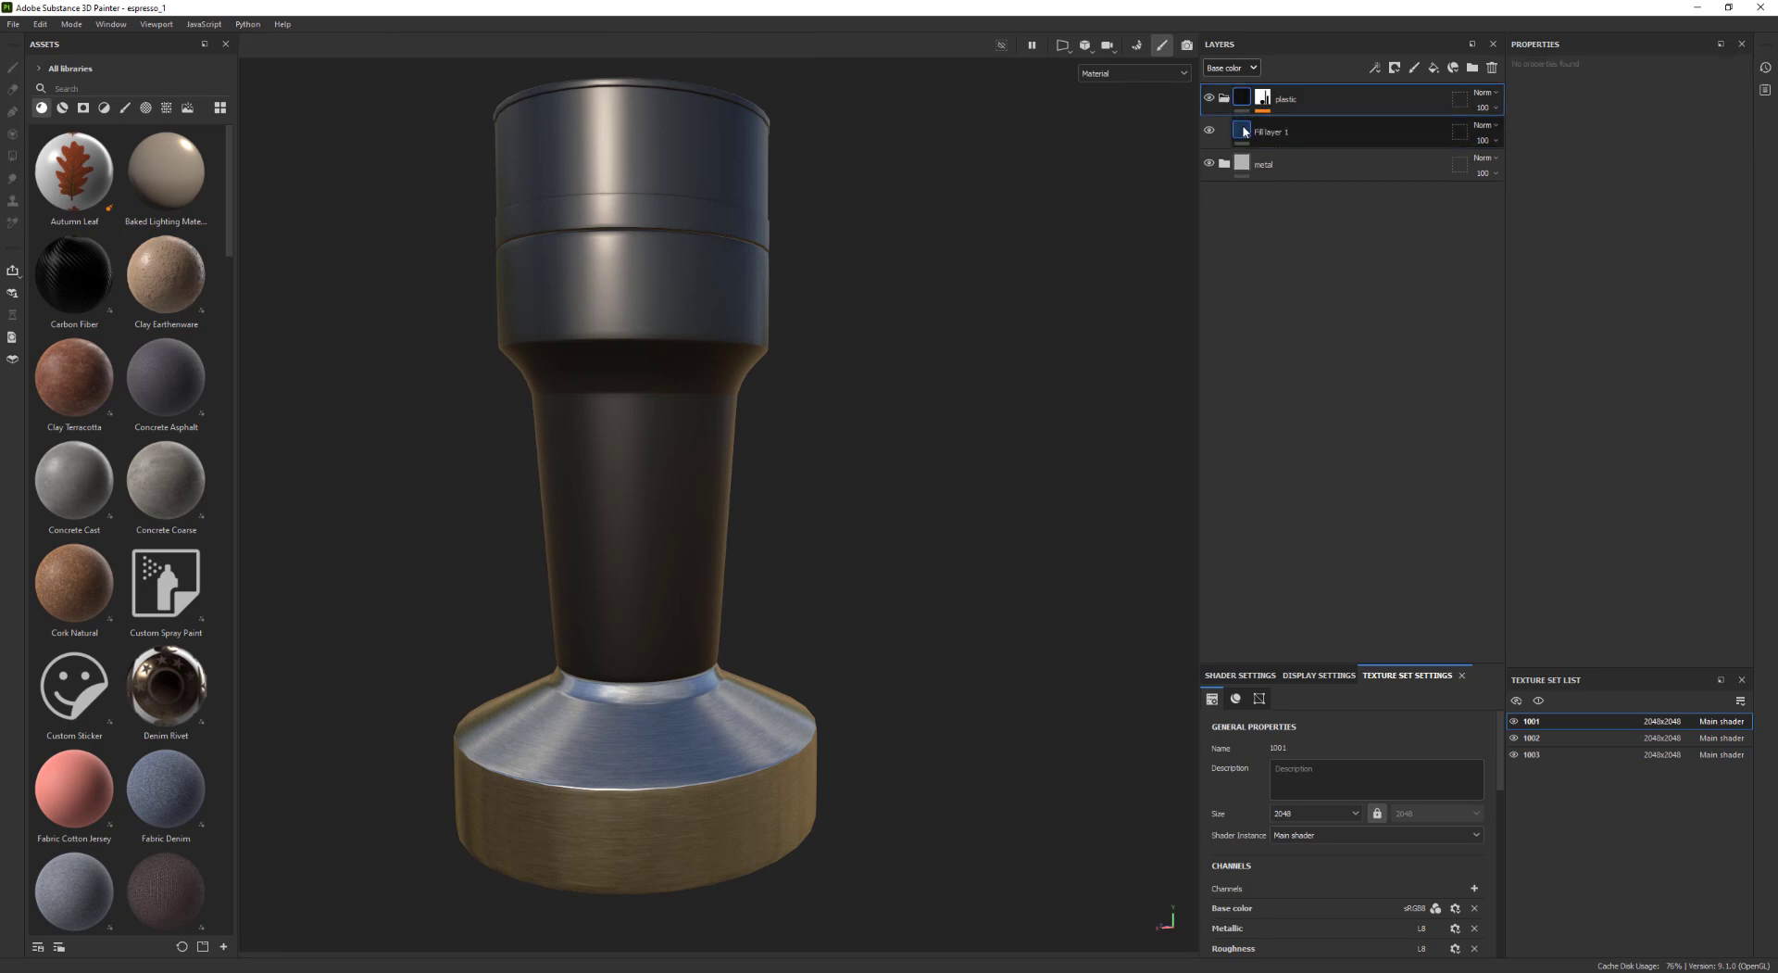
double_click(1280, 132)
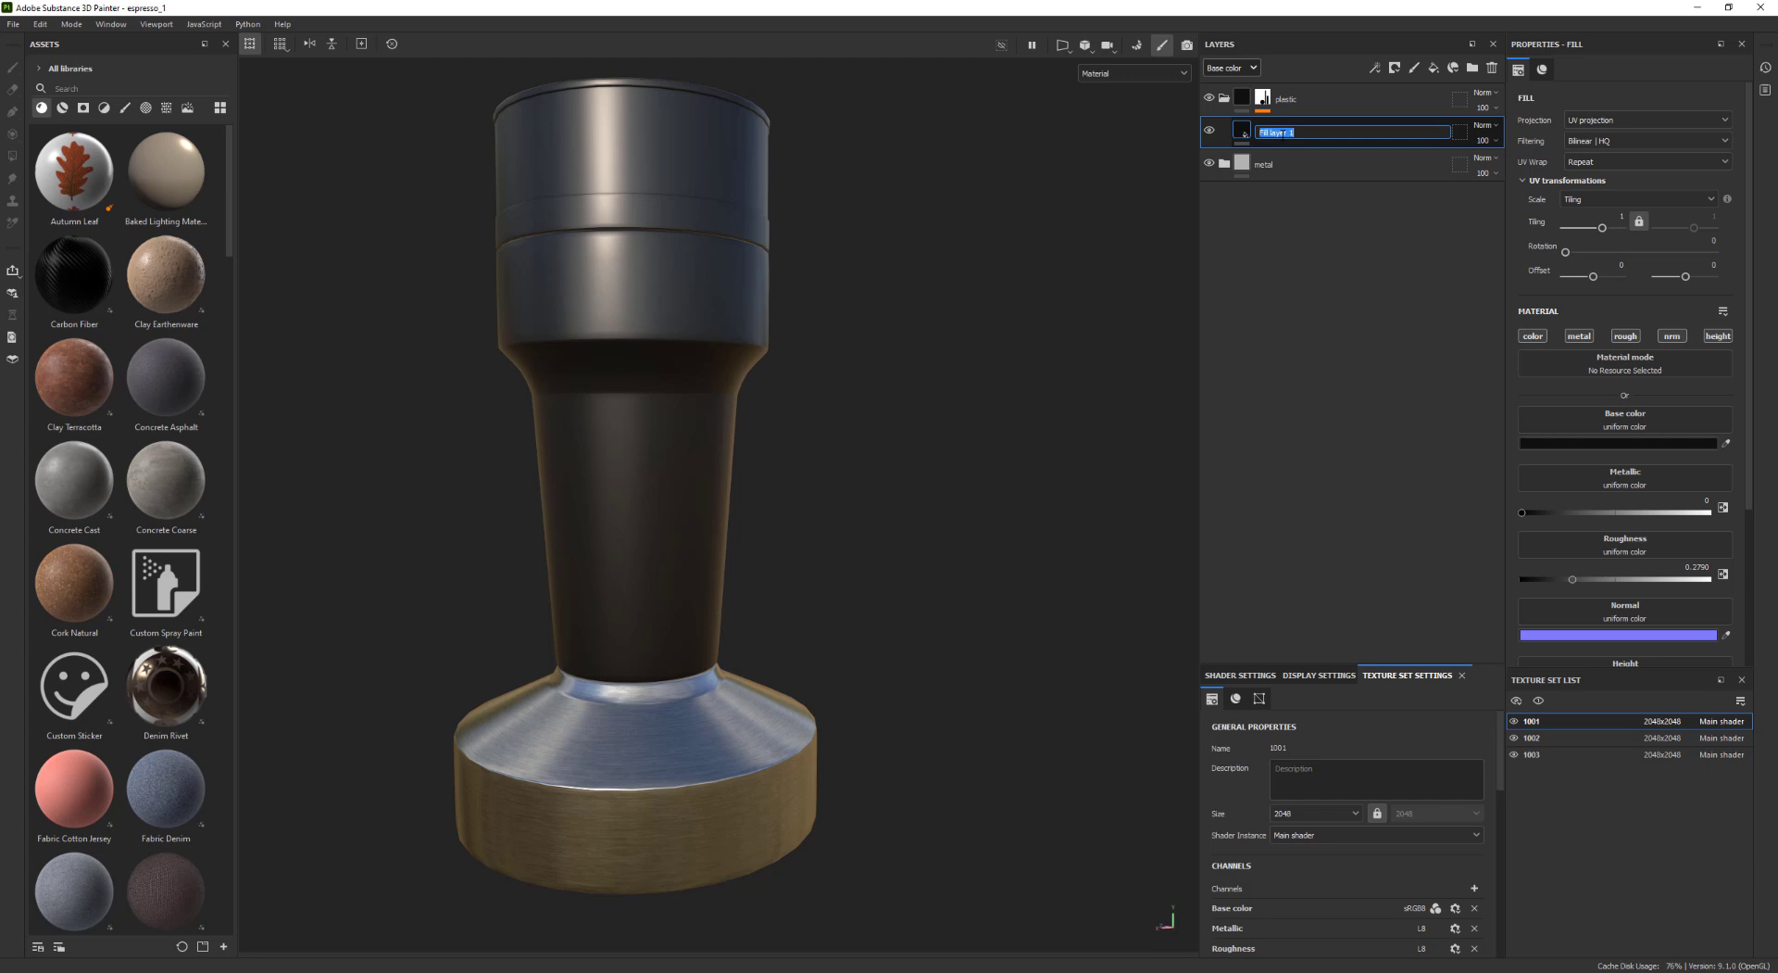
text(base_color)
key(Return)
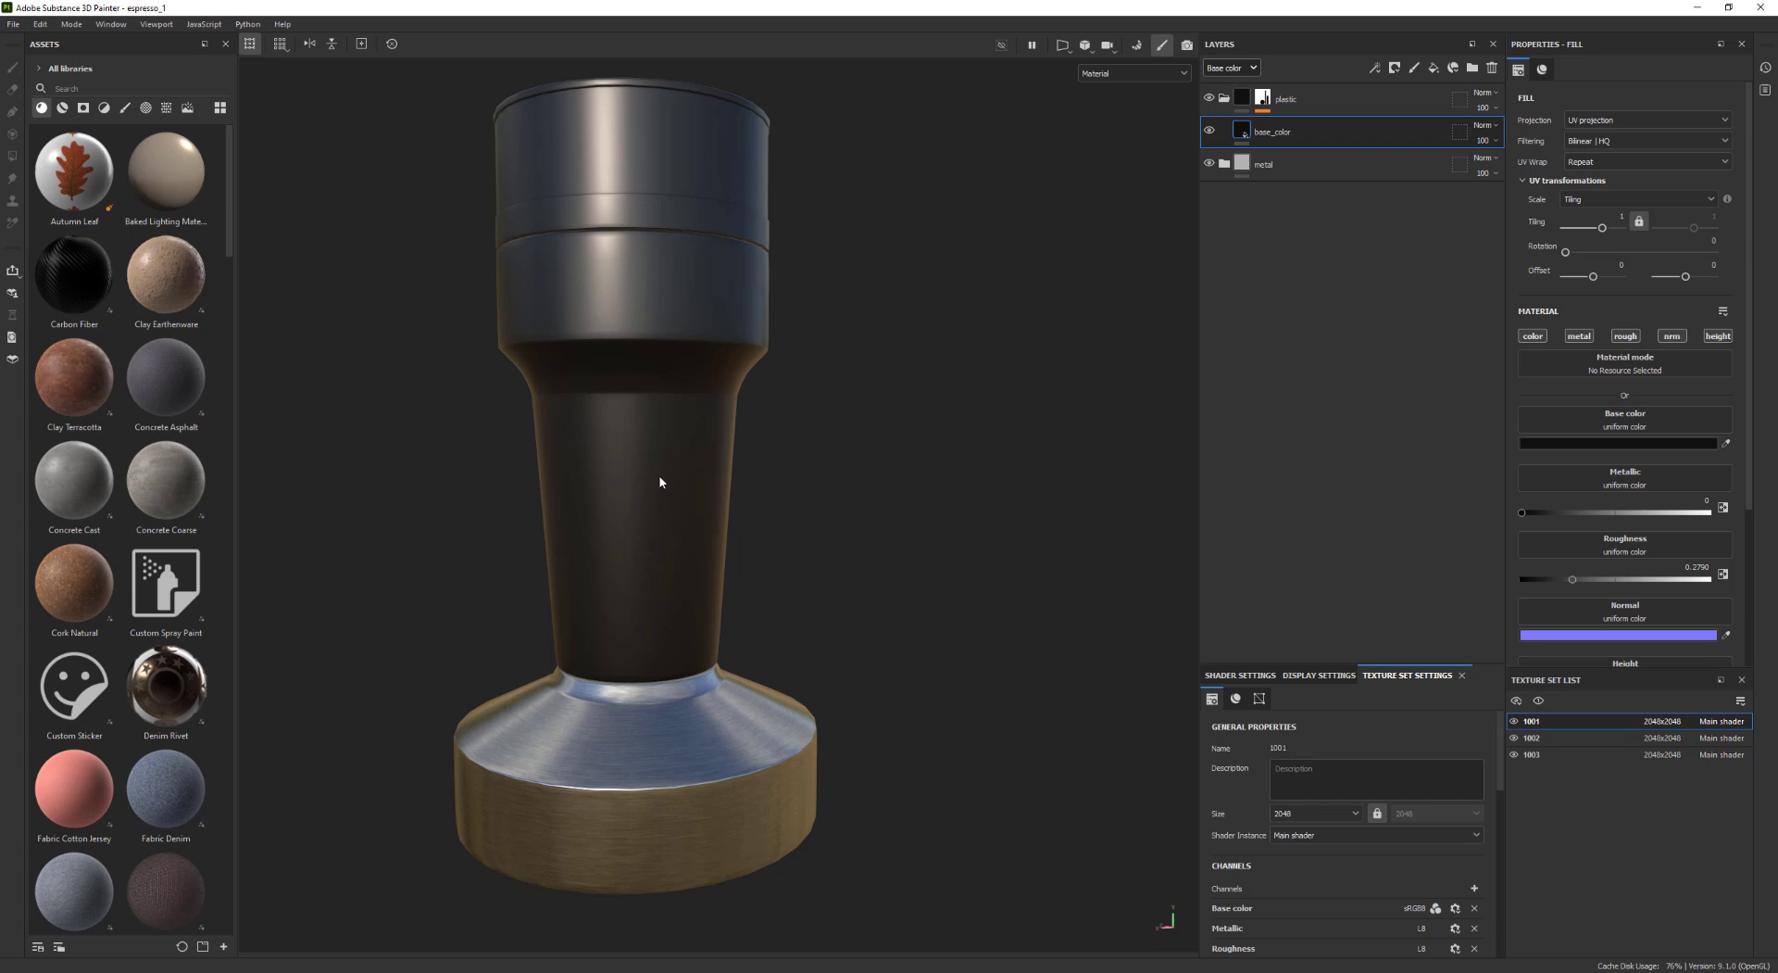
Add a fill layer named "roughness" above base_color and leave only its roughness channel enabled
click(1434, 67)
double_click(1276, 133)
text(rou)
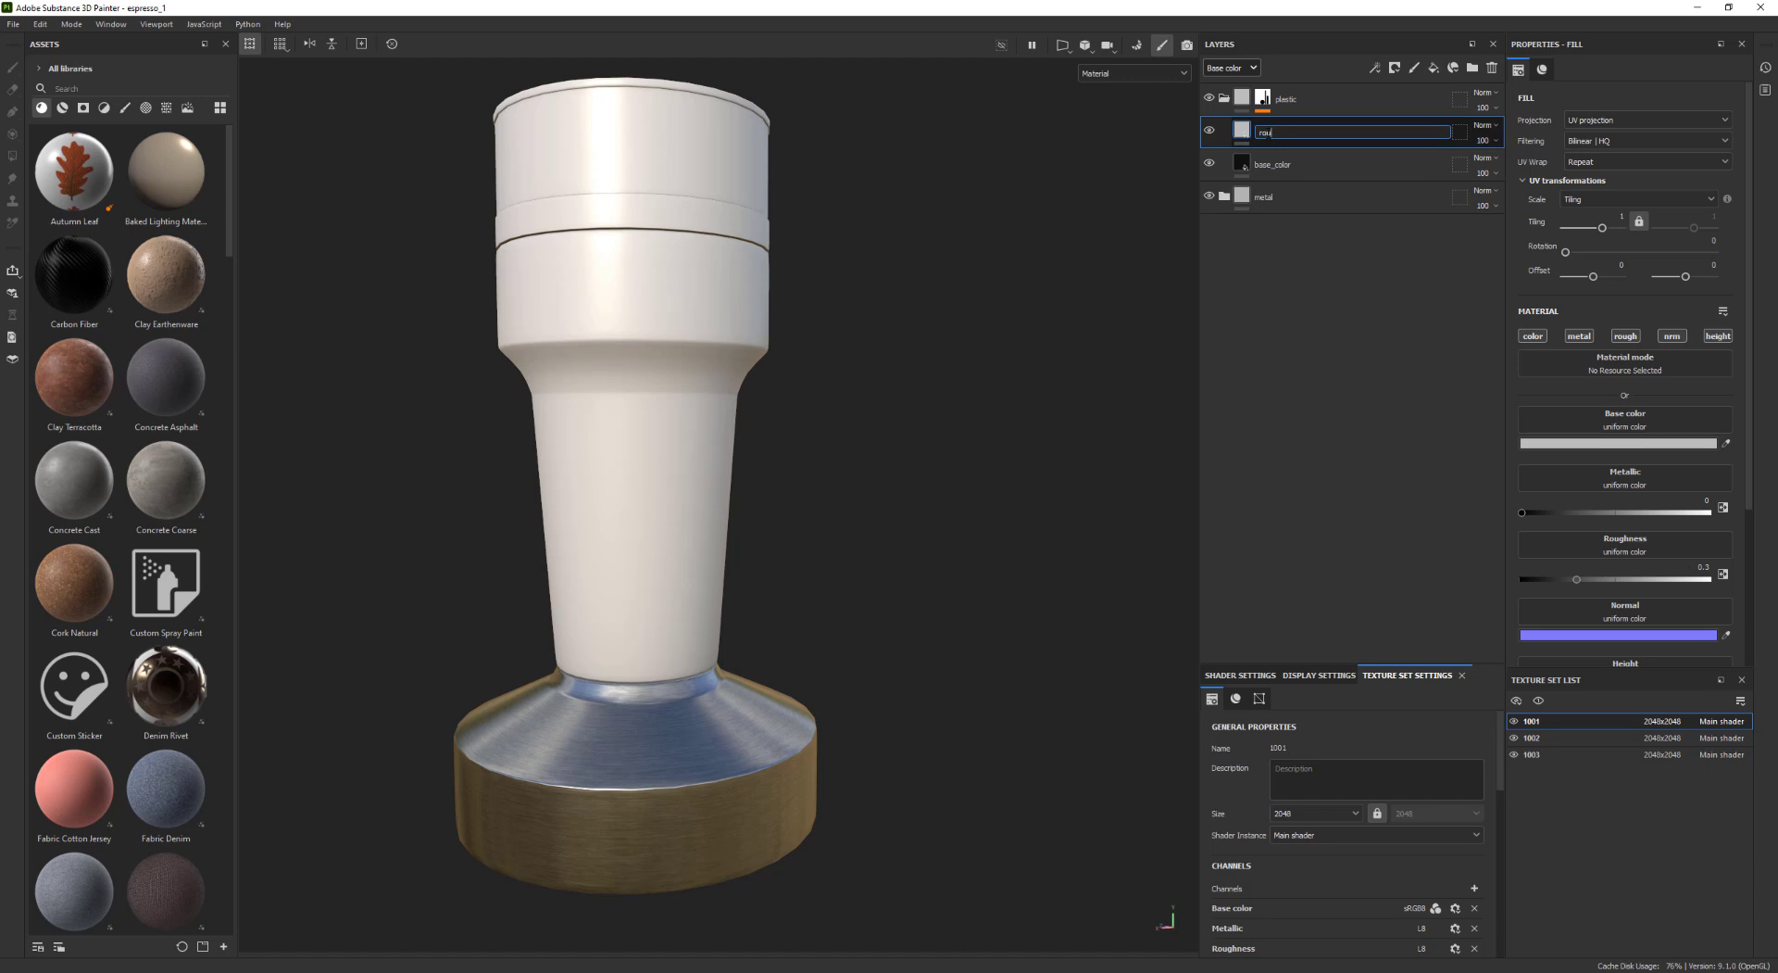
text(ghness)
key(Return)
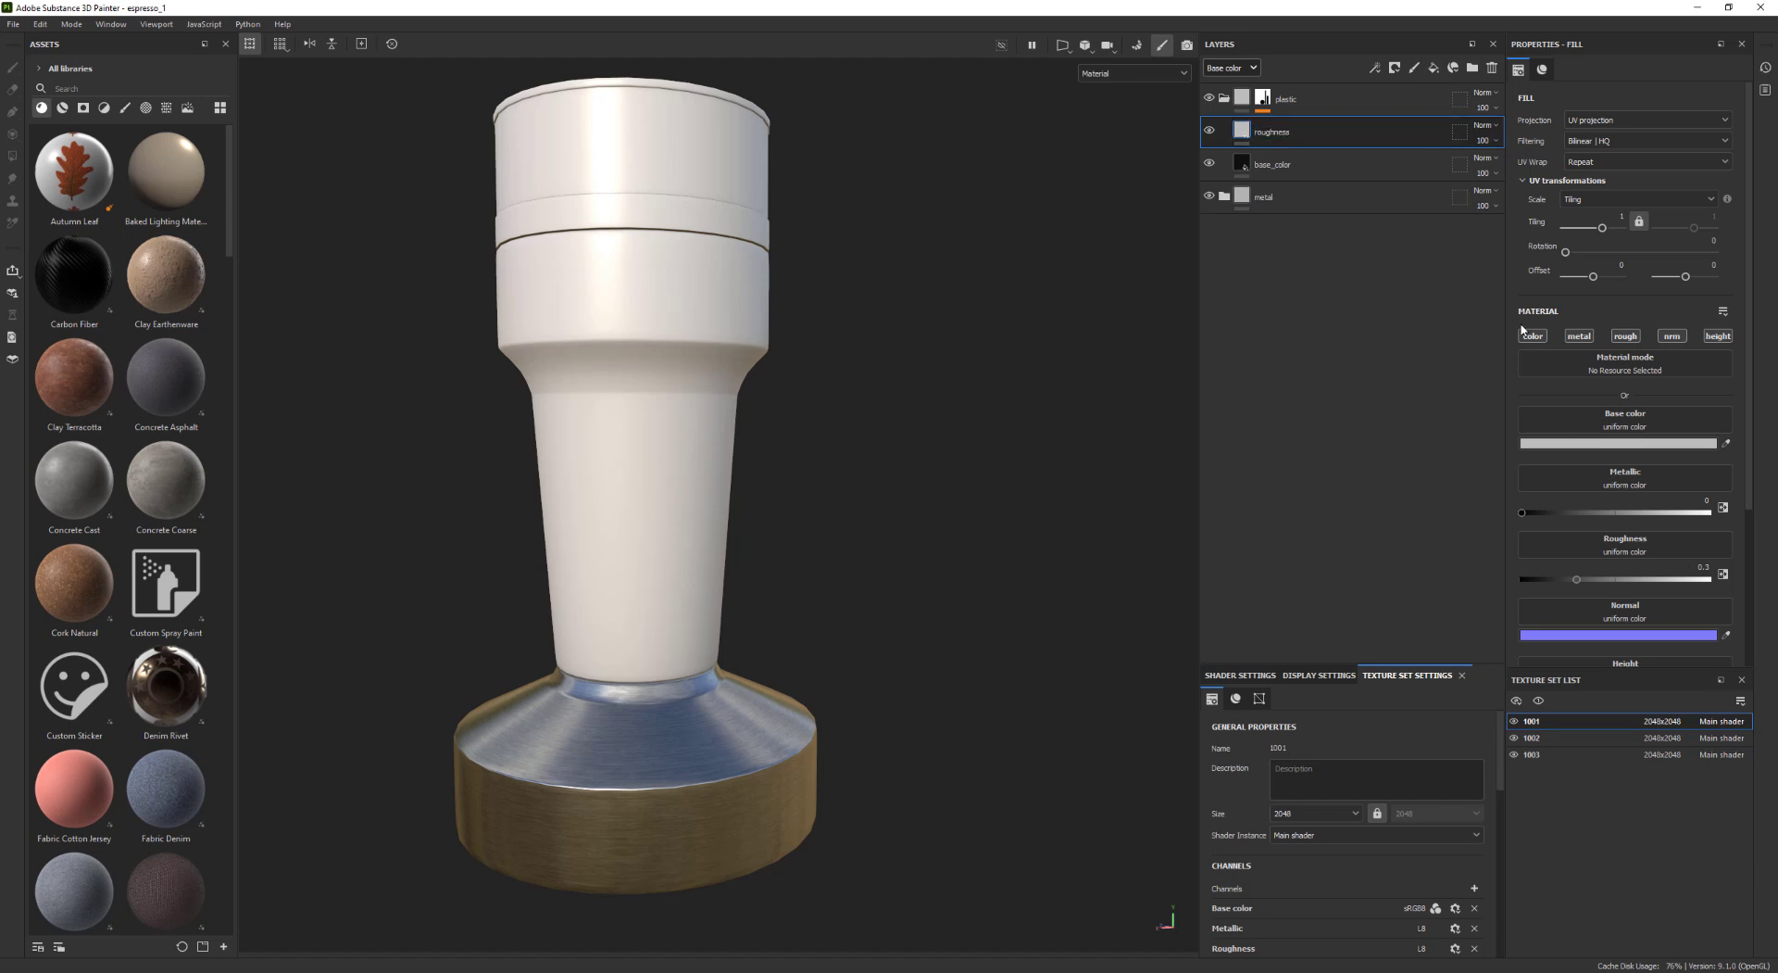
click(1626, 337)
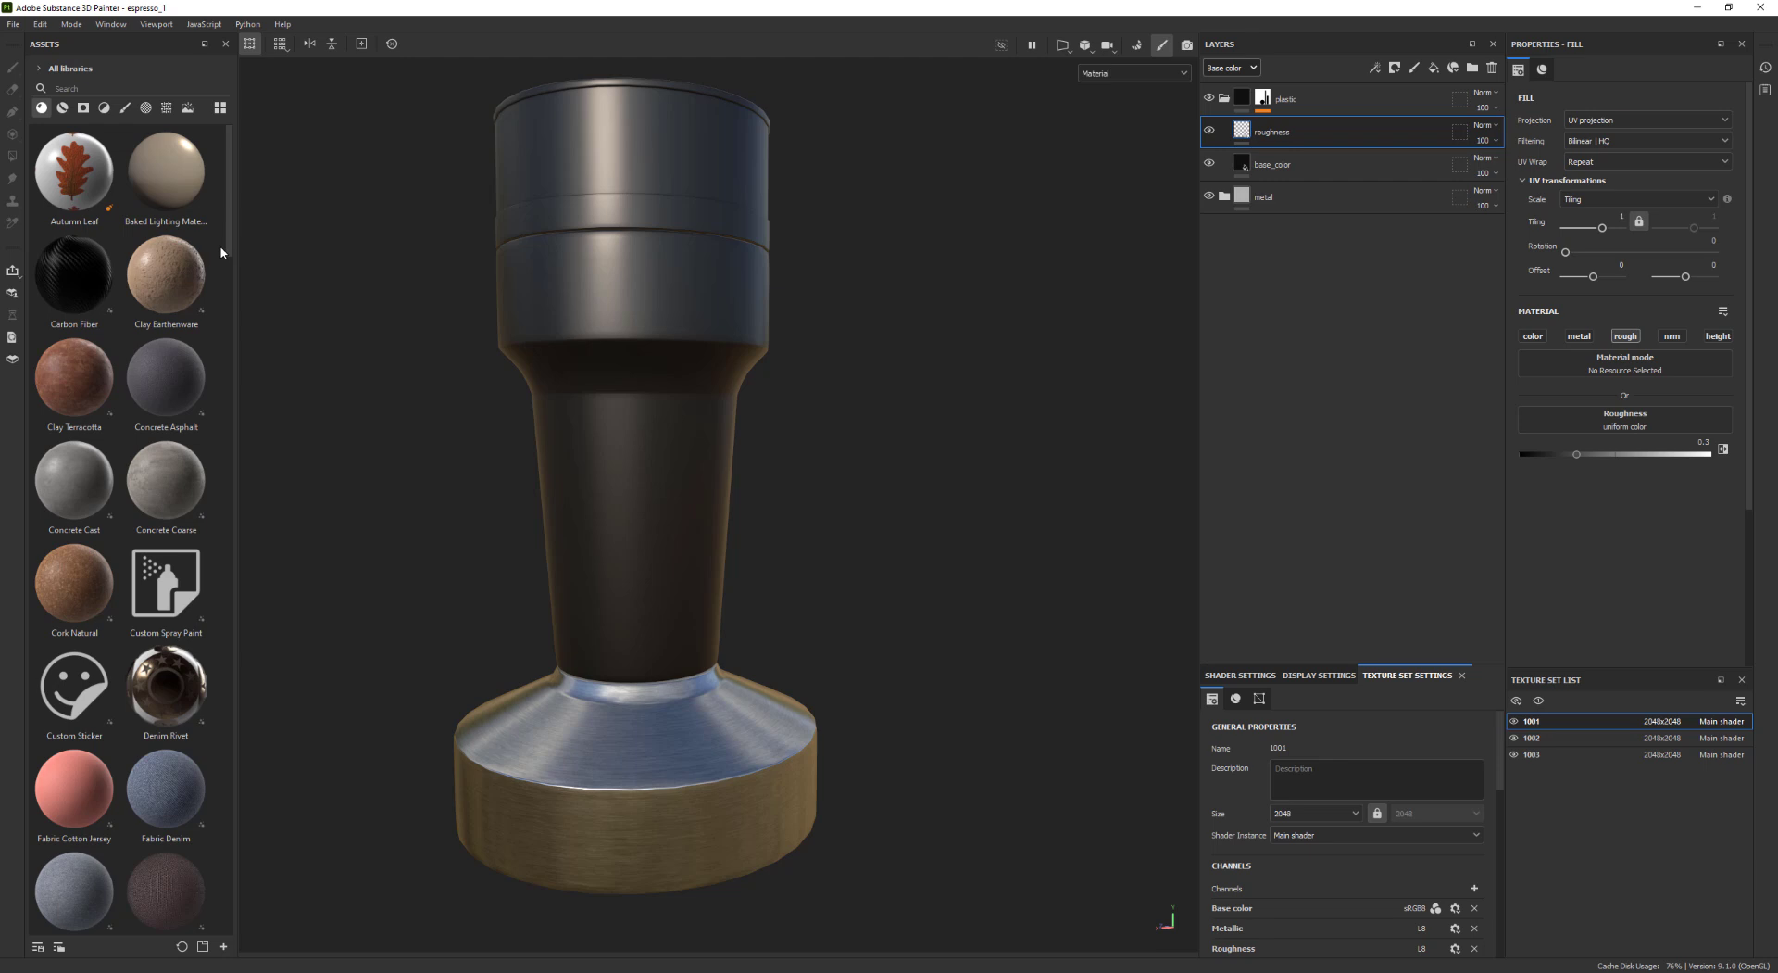
Search the texture assets for "grun" and apply Grunge Croncrete Spots to the roughness layer's Roughness channel
click(167, 107)
text(grun)
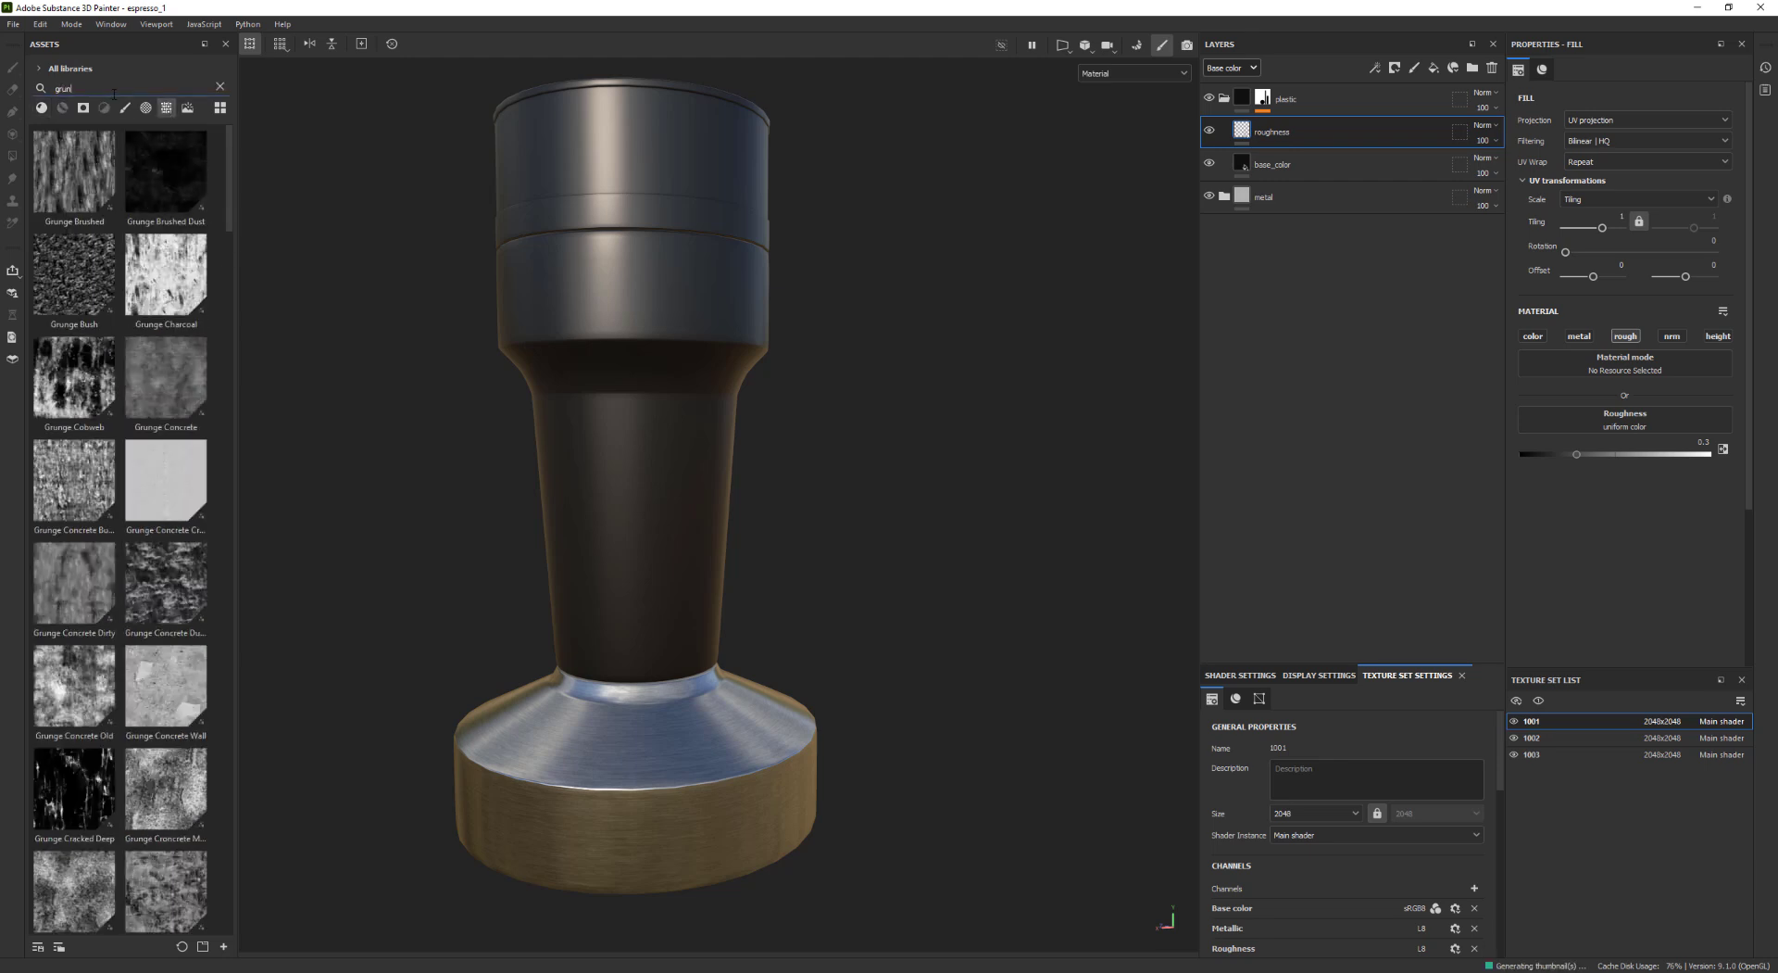
drag(230, 227, 227, 285)
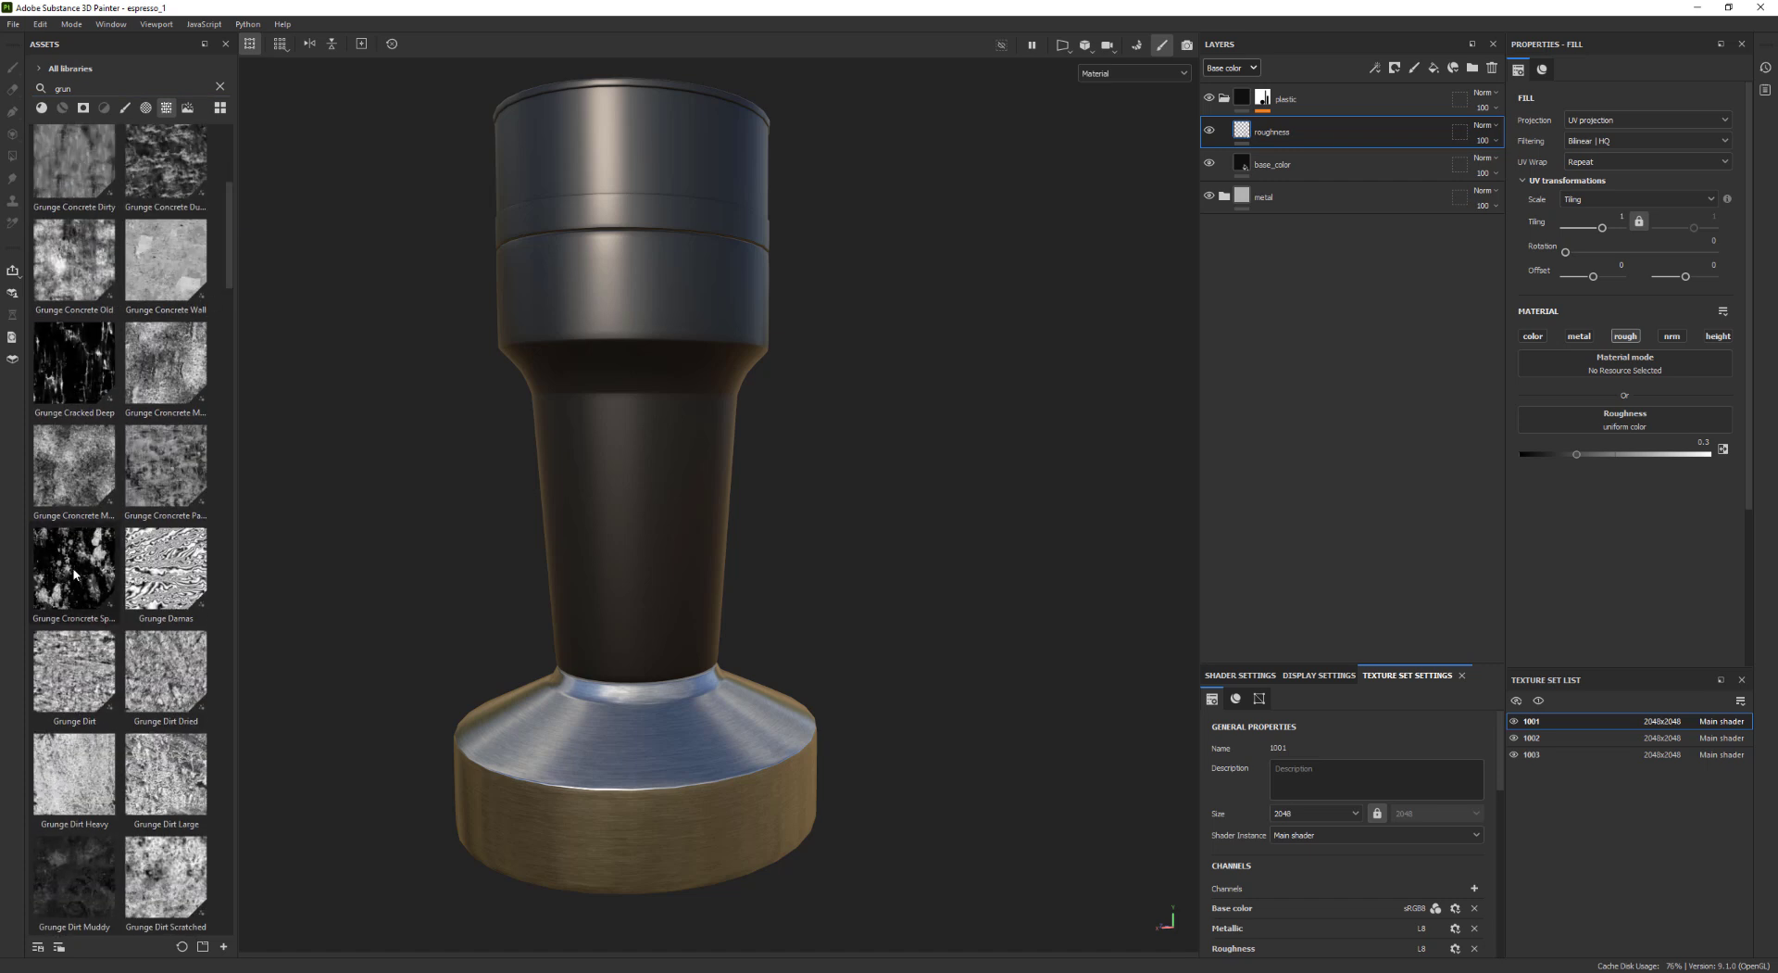
drag(74, 575, 1598, 431)
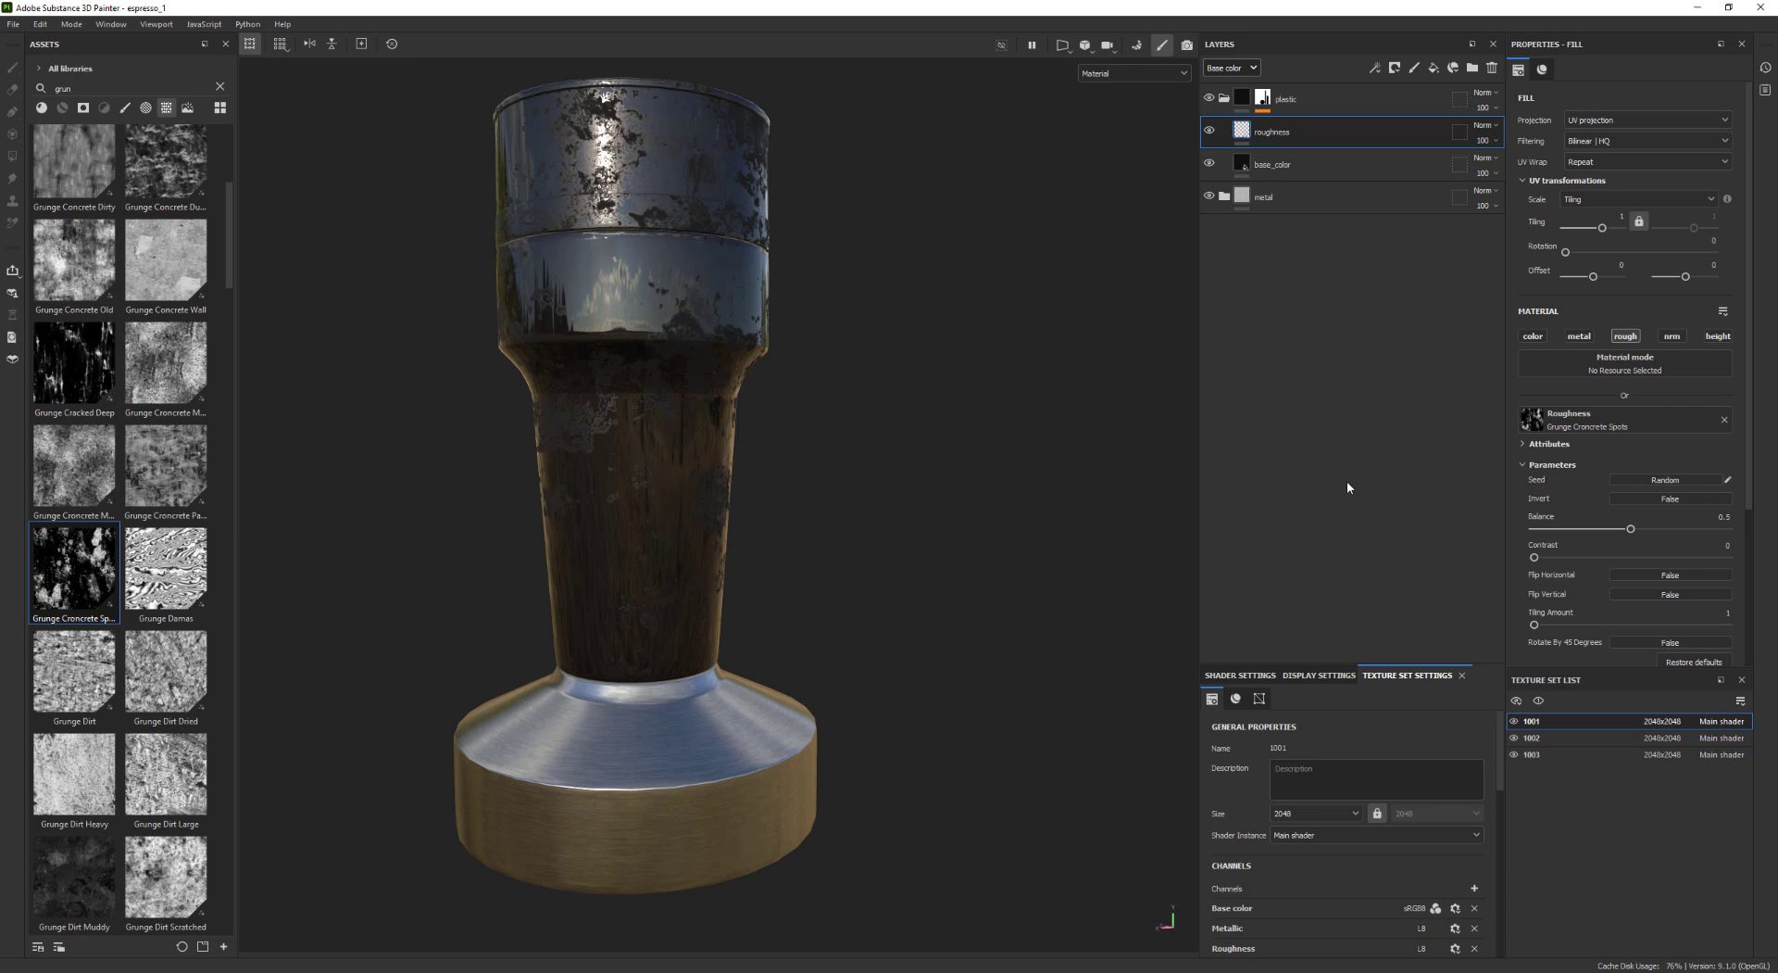
Undo the grunge on the Roughness channel and give the roughness layer a black mask filled with Grunge Croncrete Spots
key(ctrl+z)
right_click(1252, 137)
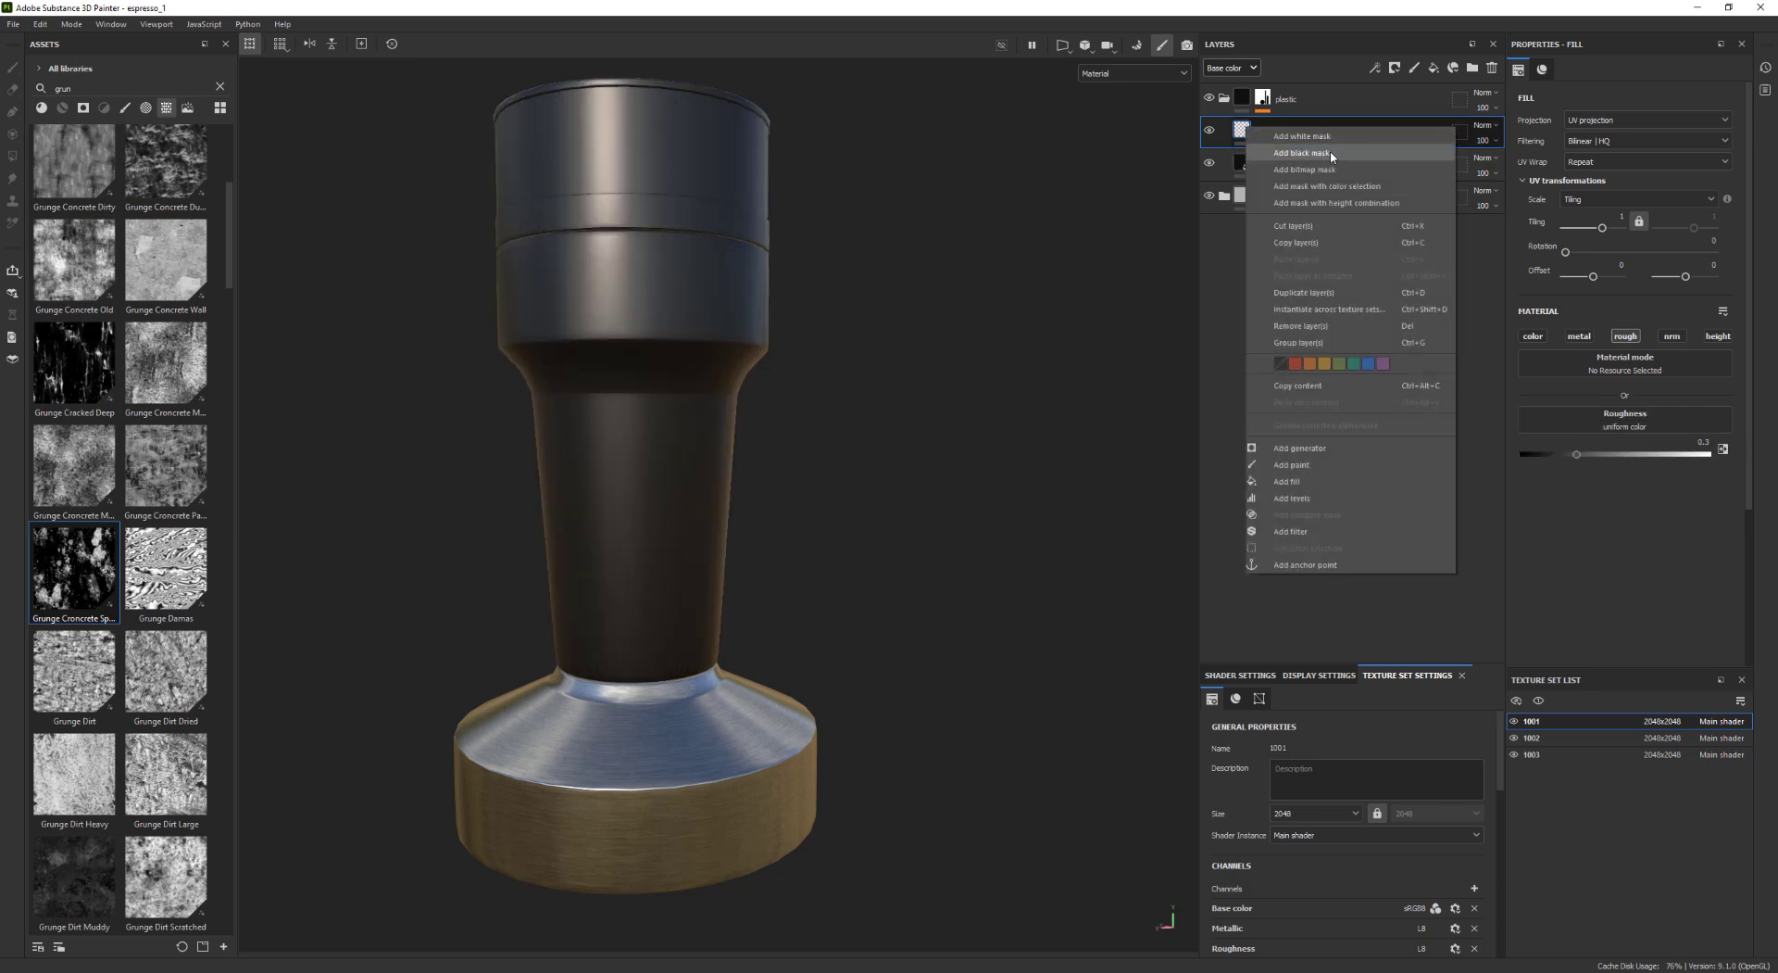
click(1335, 158)
right_click(1262, 130)
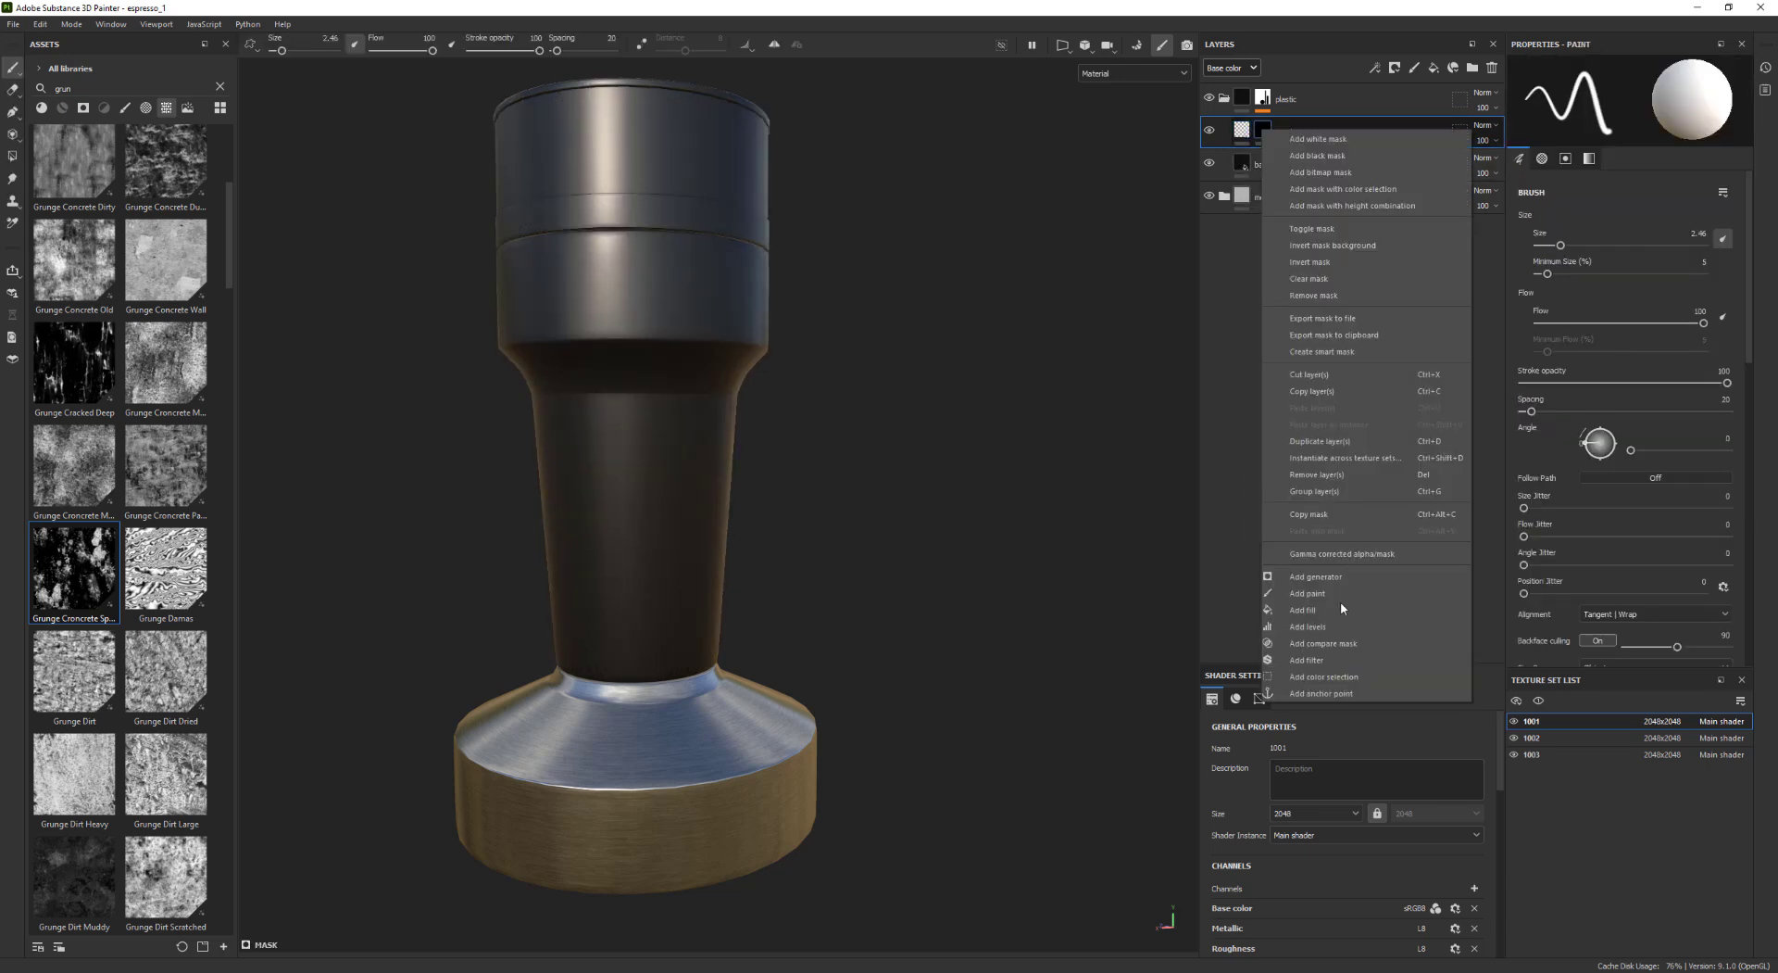
click(1342, 598)
drag(75, 570, 1626, 344)
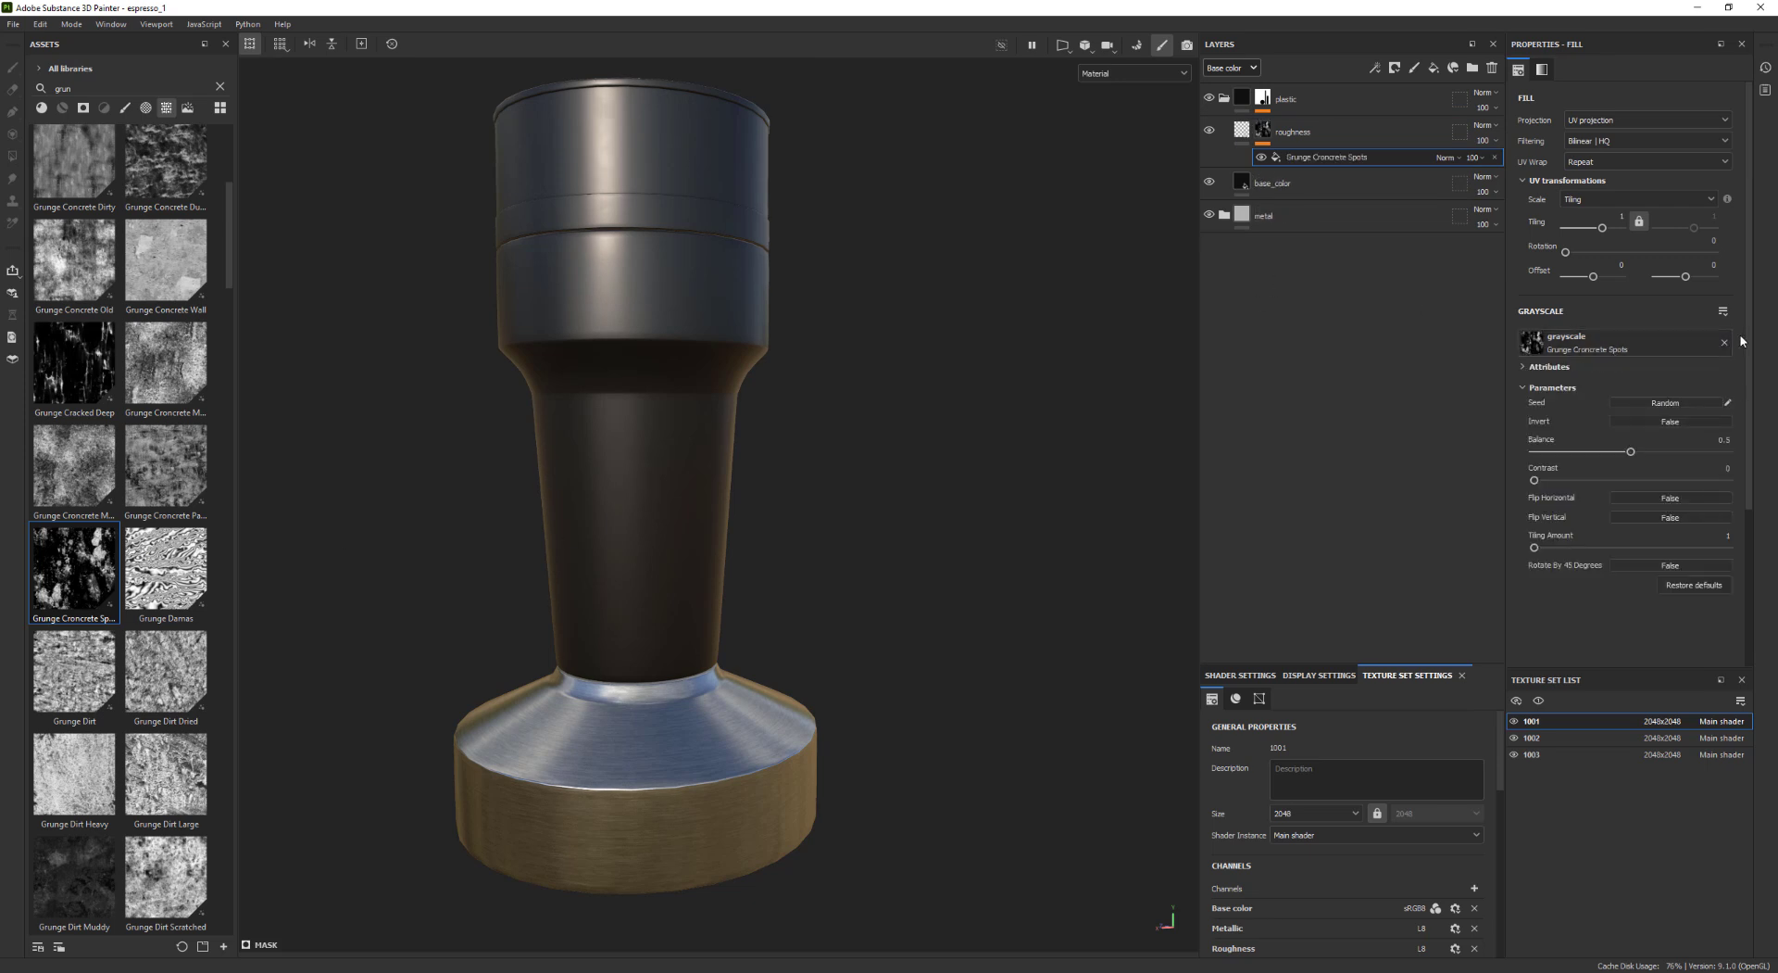
Adjust the roughness layer's roughness value slightly and switch its mask's grunge fill to tri-planar projection with tiling 2
click(1249, 137)
drag(1579, 452, 1586, 452)
click(1264, 132)
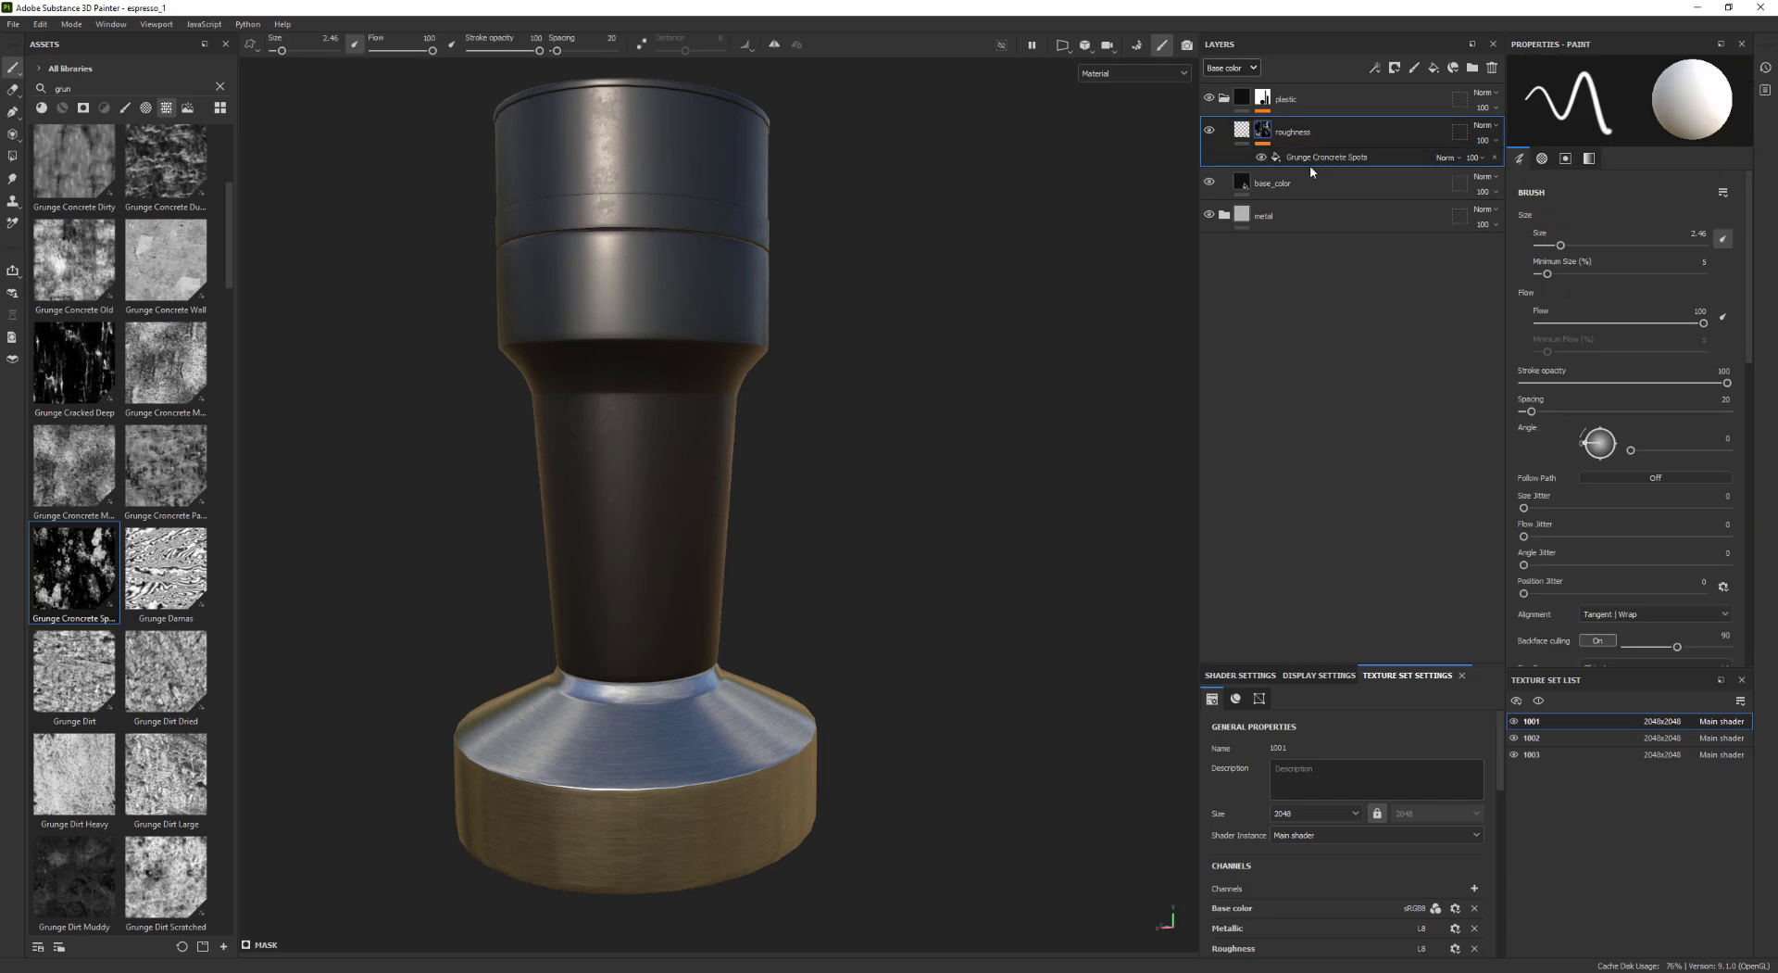
click(1311, 159)
click(1627, 119)
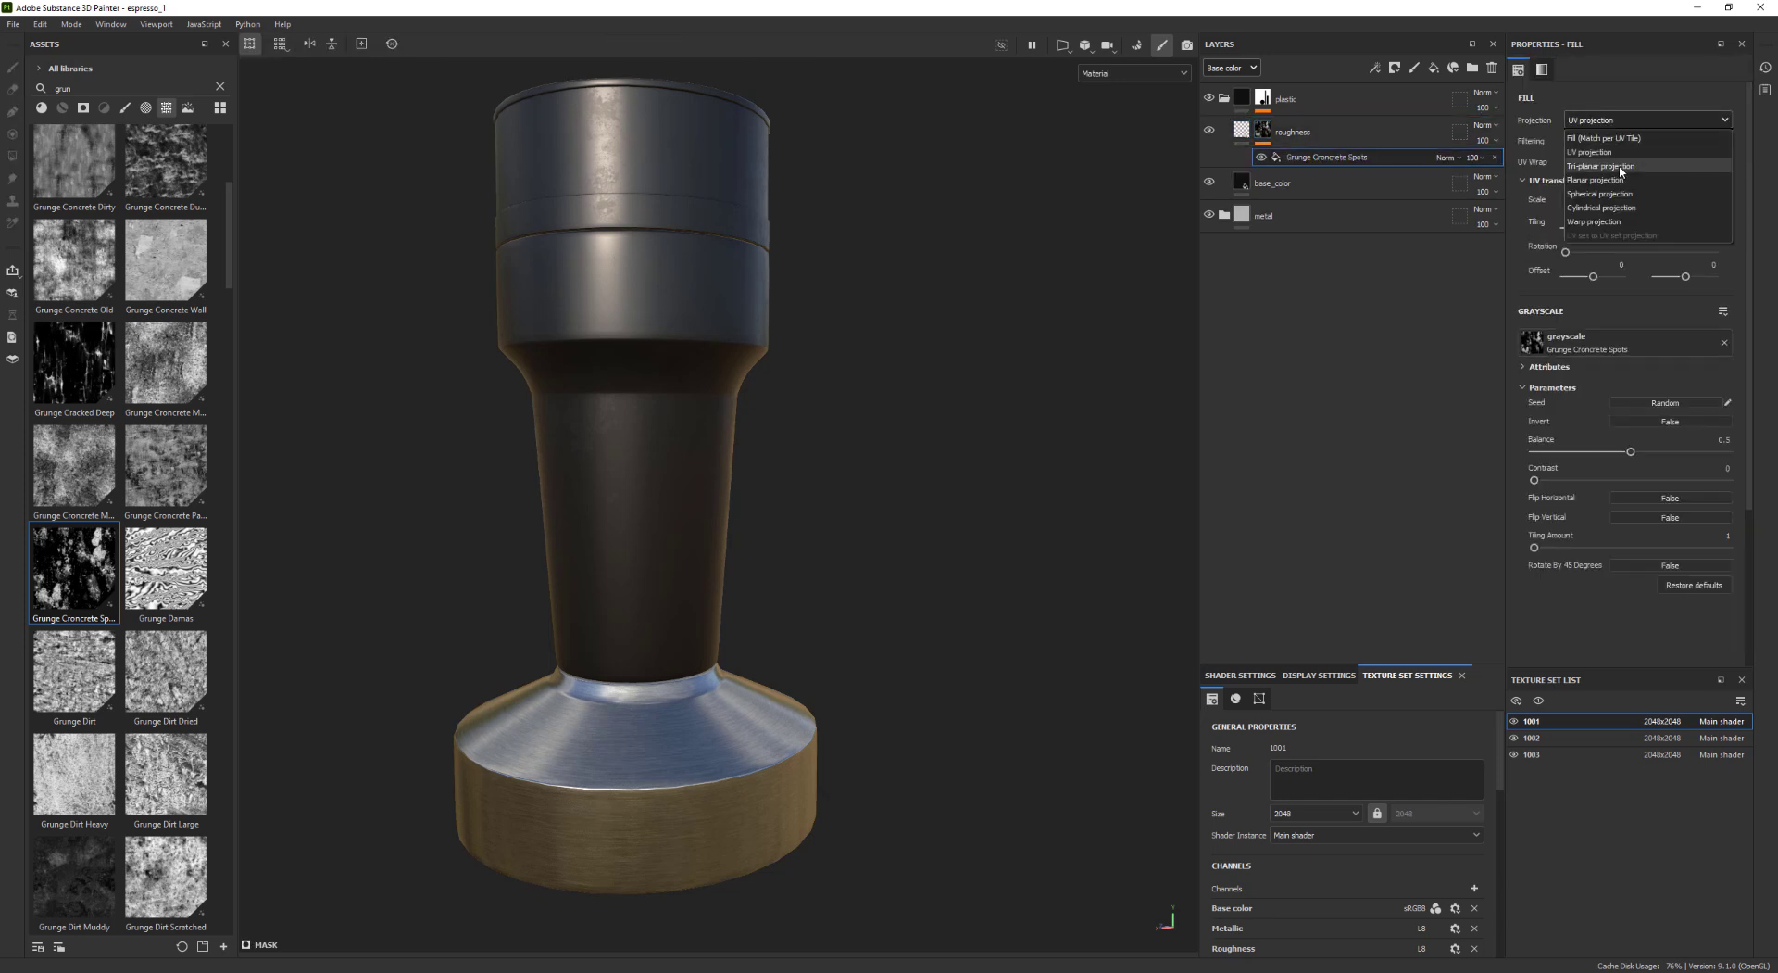
click(1627, 165)
alt+drag(741, 454, 714, 389)
key(Return)
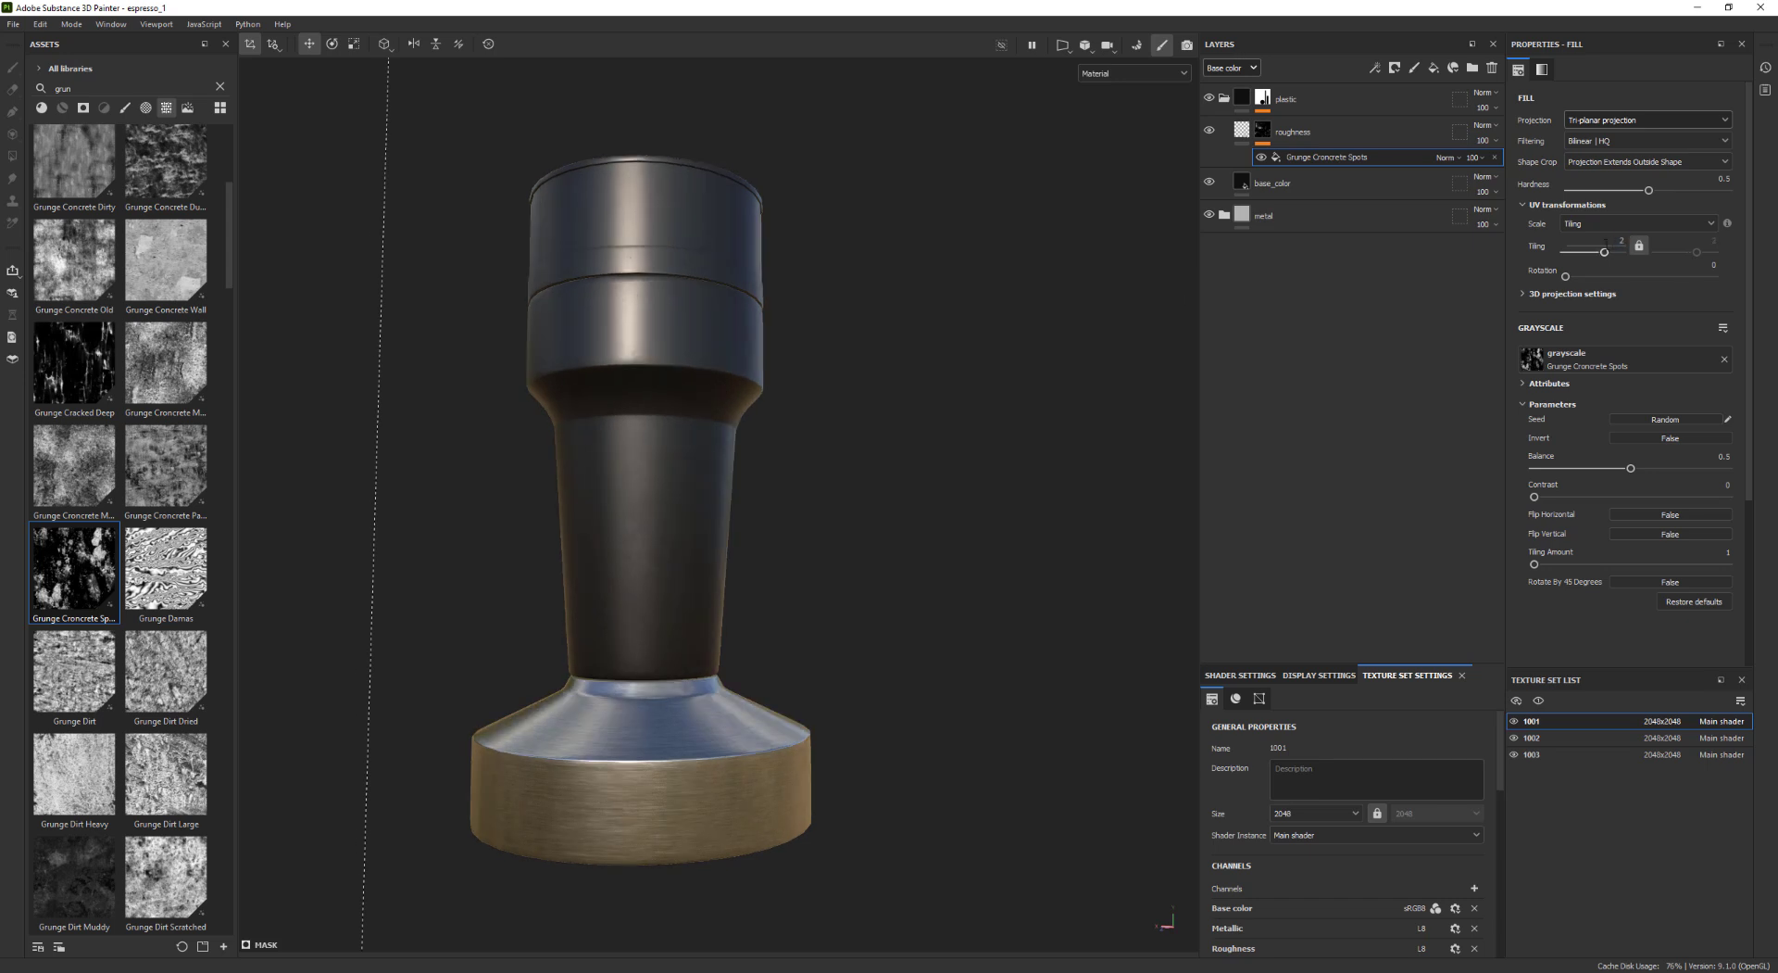
Set the hardness of the mask fill's tri-planar projection to 0 and check the handle from another angle
mouse_move(812, 485)
alt+mouse_down()
mouse_move(929, 528)
mouse_move(1131, 488)
mouse_move(814, 476)
alt+mouse_up()
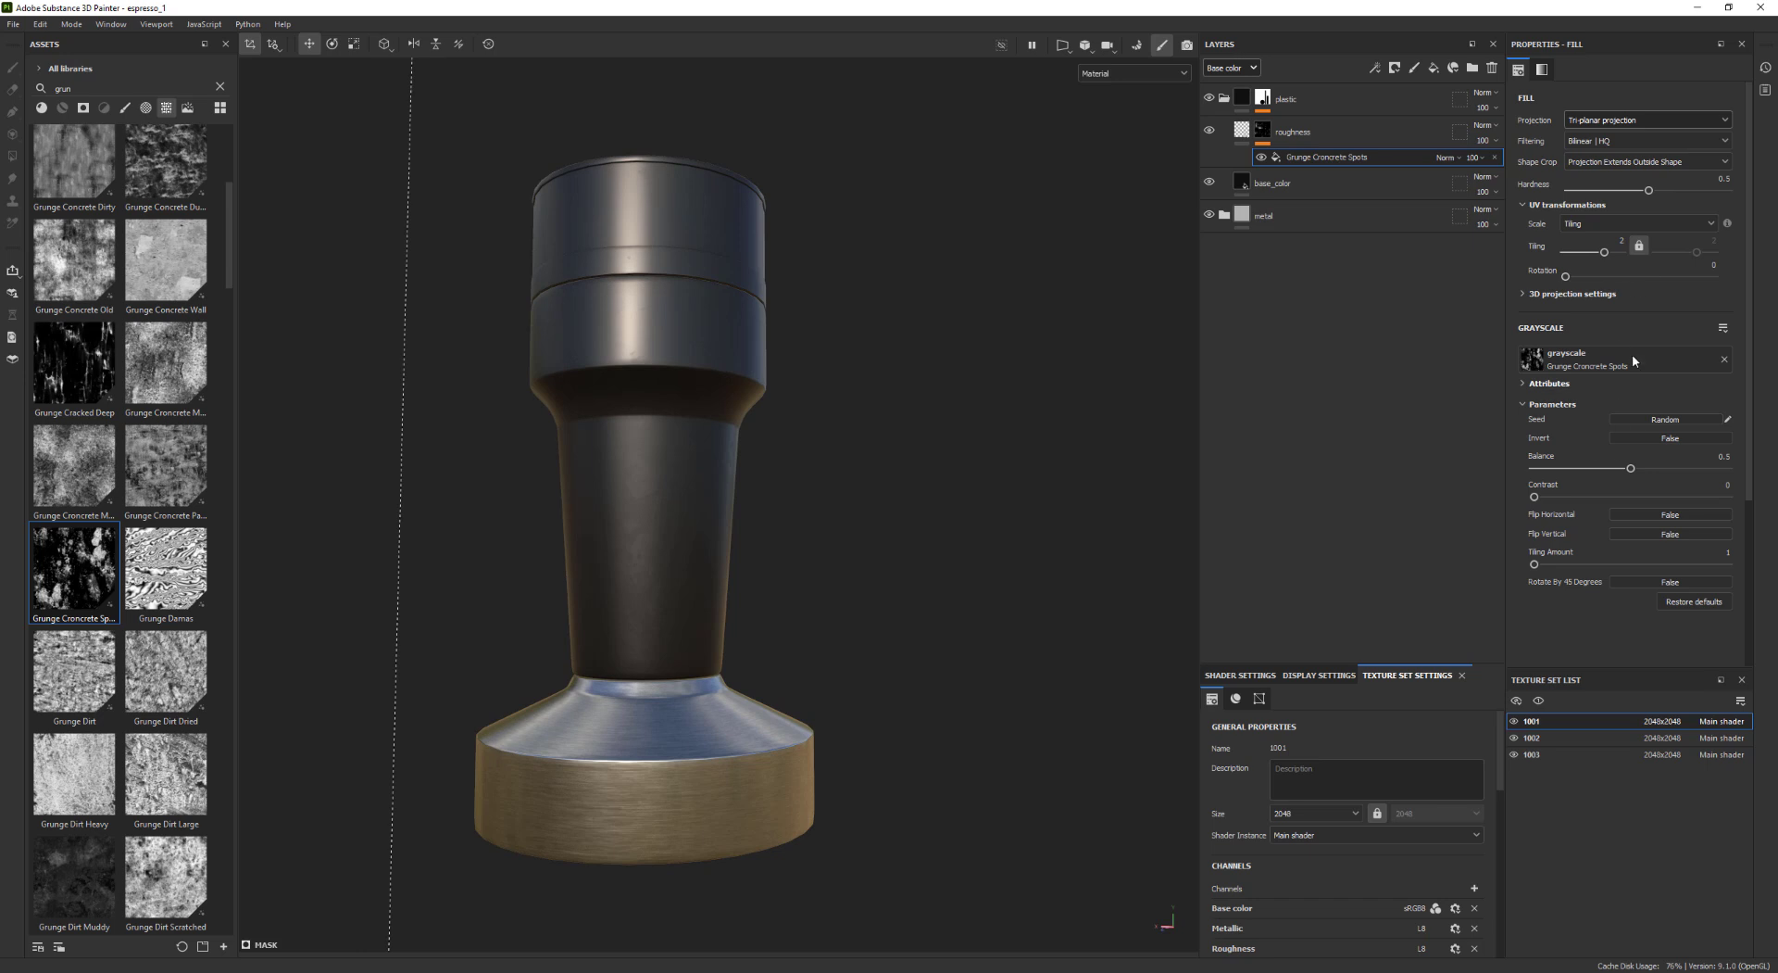
drag(1649, 193, 1569, 191)
alt+drag(1019, 537, 663, 555)
alt+right_drag(663, 556, 865, 533)
alt+drag(865, 532, 941, 445)
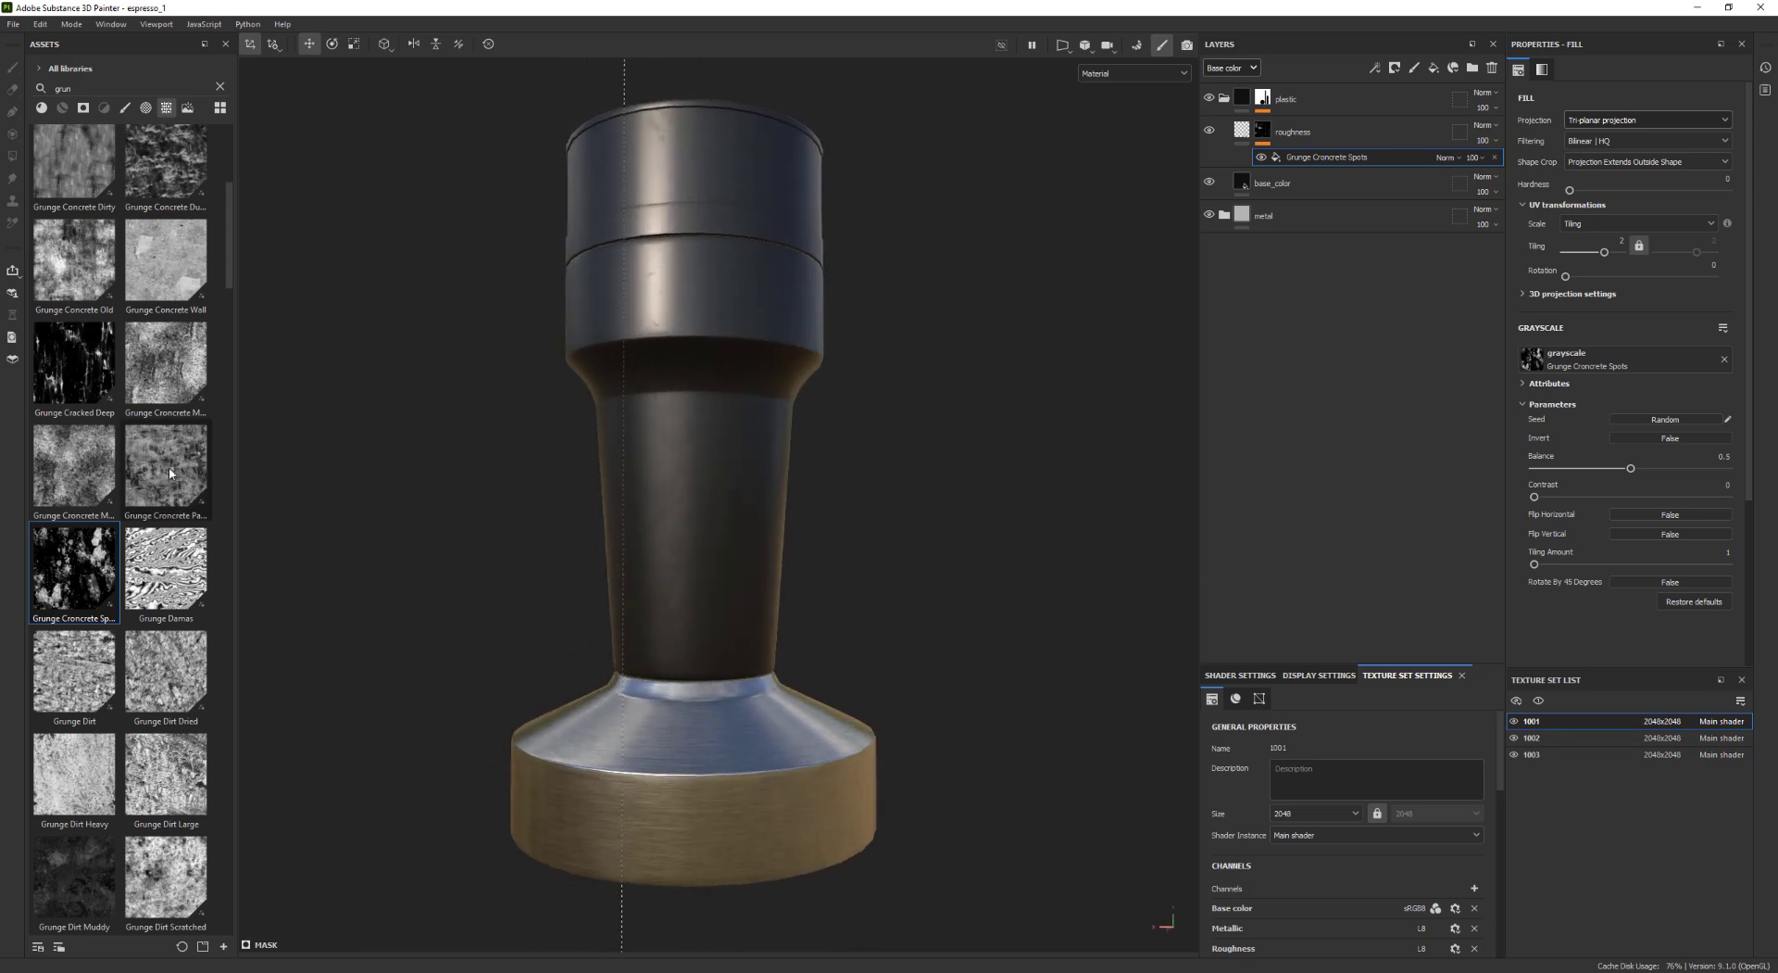
Replace the mask's grunge with Grunge Croncrete Paint Leak, comparing tilings of 1 and 2 and keeping 2
drag(170, 472, 1621, 371)
mouse_move(905, 485)
alt+mouse_down()
mouse_move(816, 473)
mouse_move(832, 481)
alt+mouse_up()
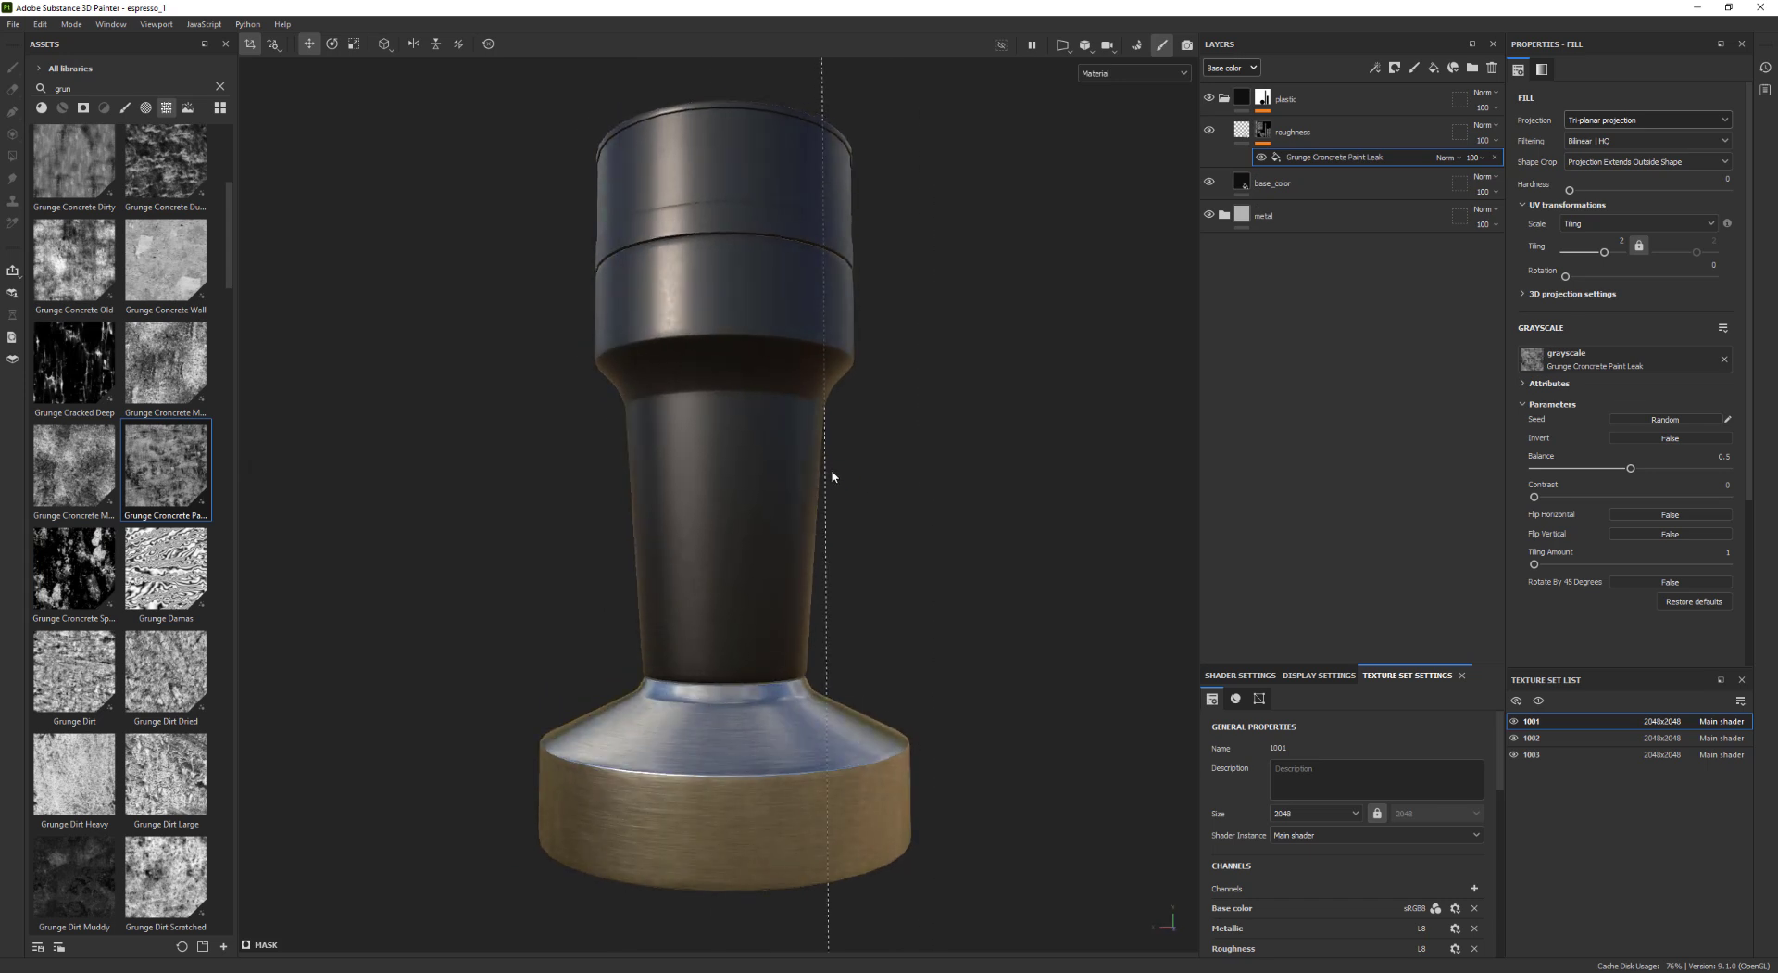
drag(1605, 252, 1601, 254)
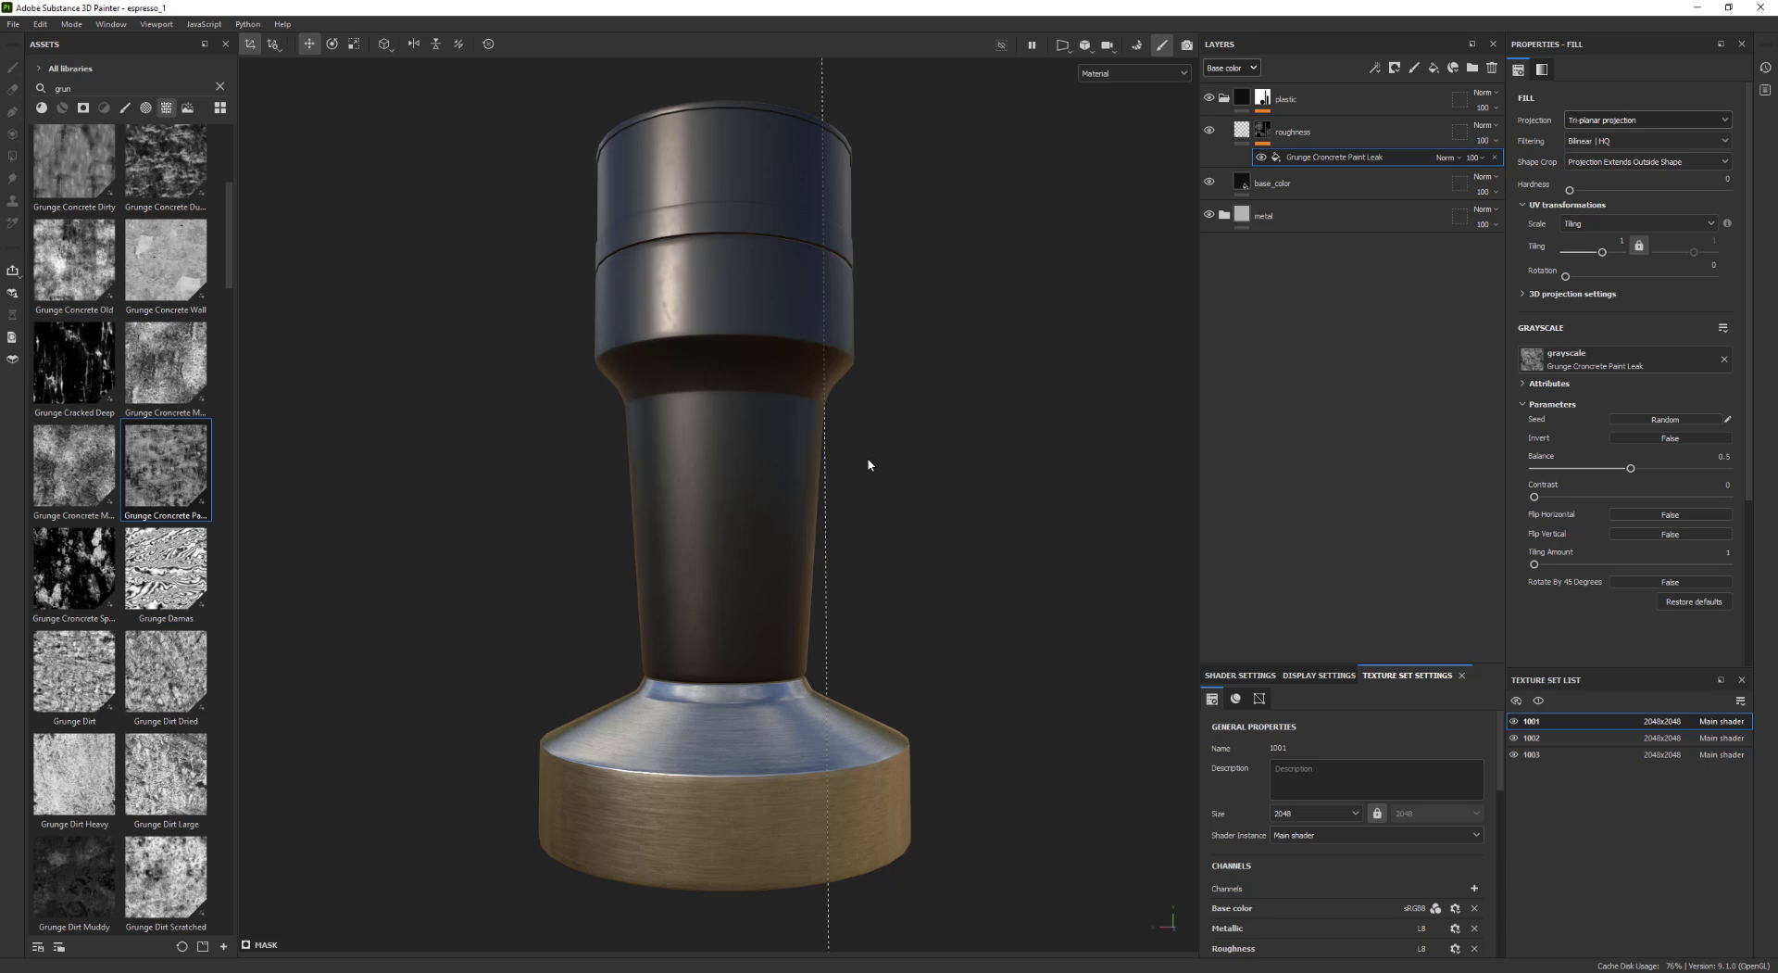
alt+drag(869, 464, 923, 476)
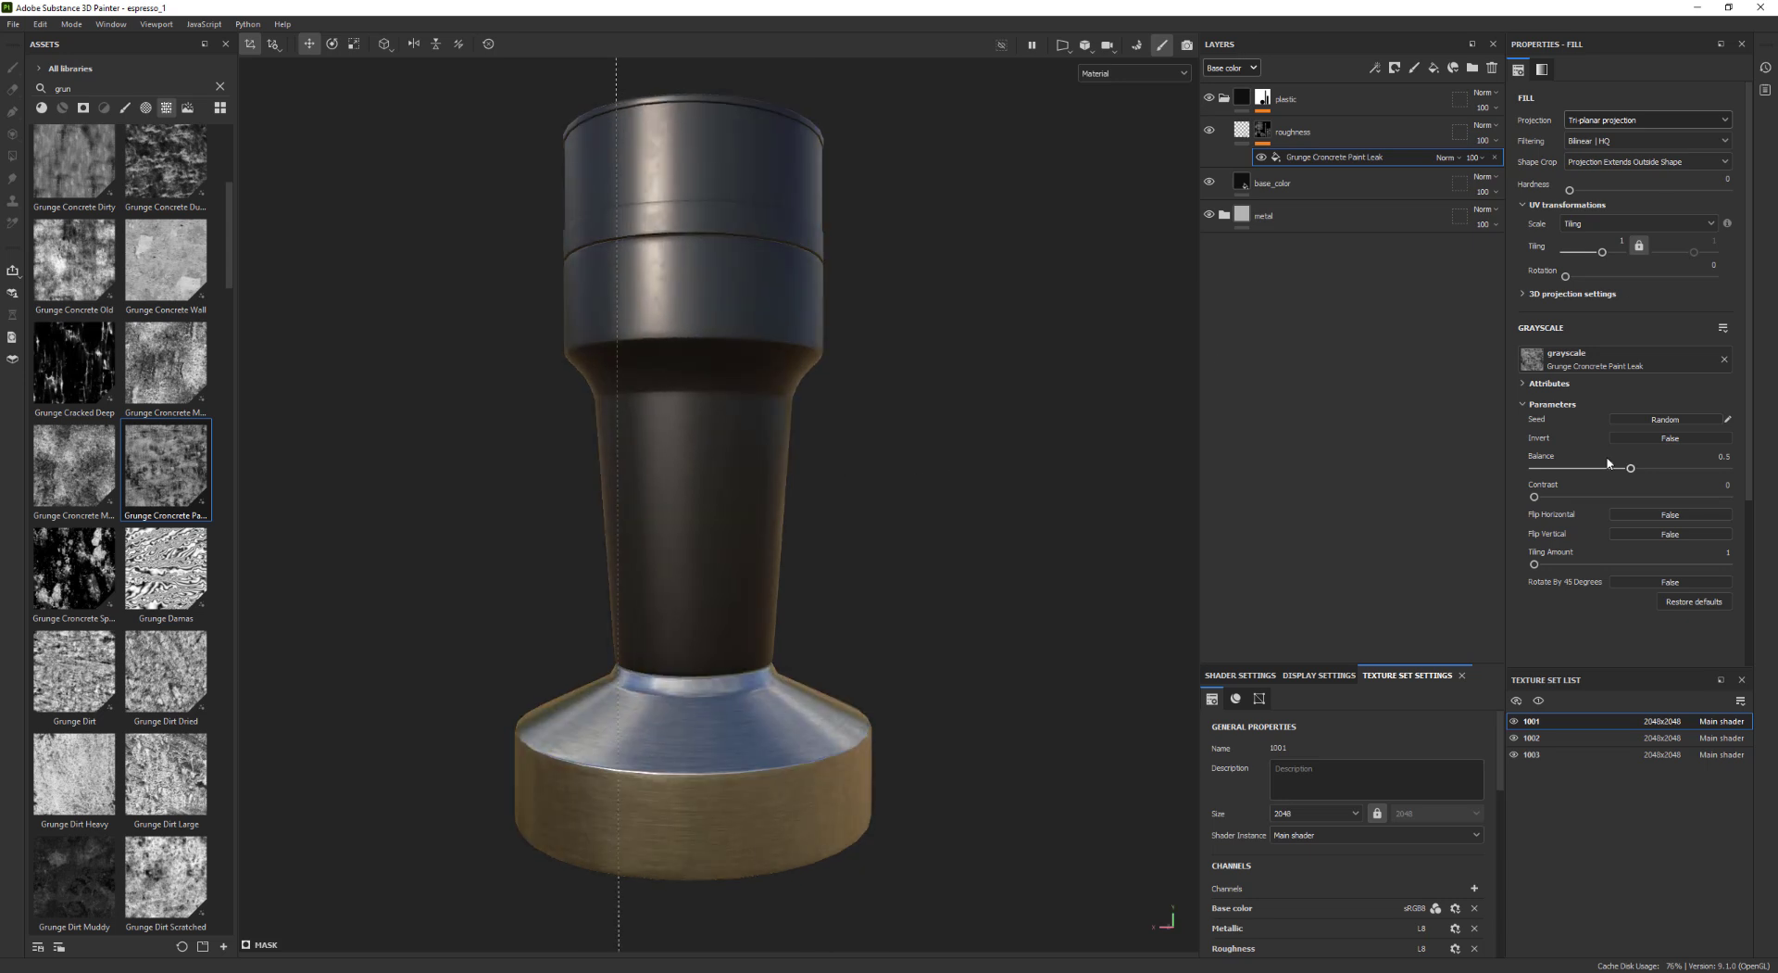
drag(1603, 251, 1605, 252)
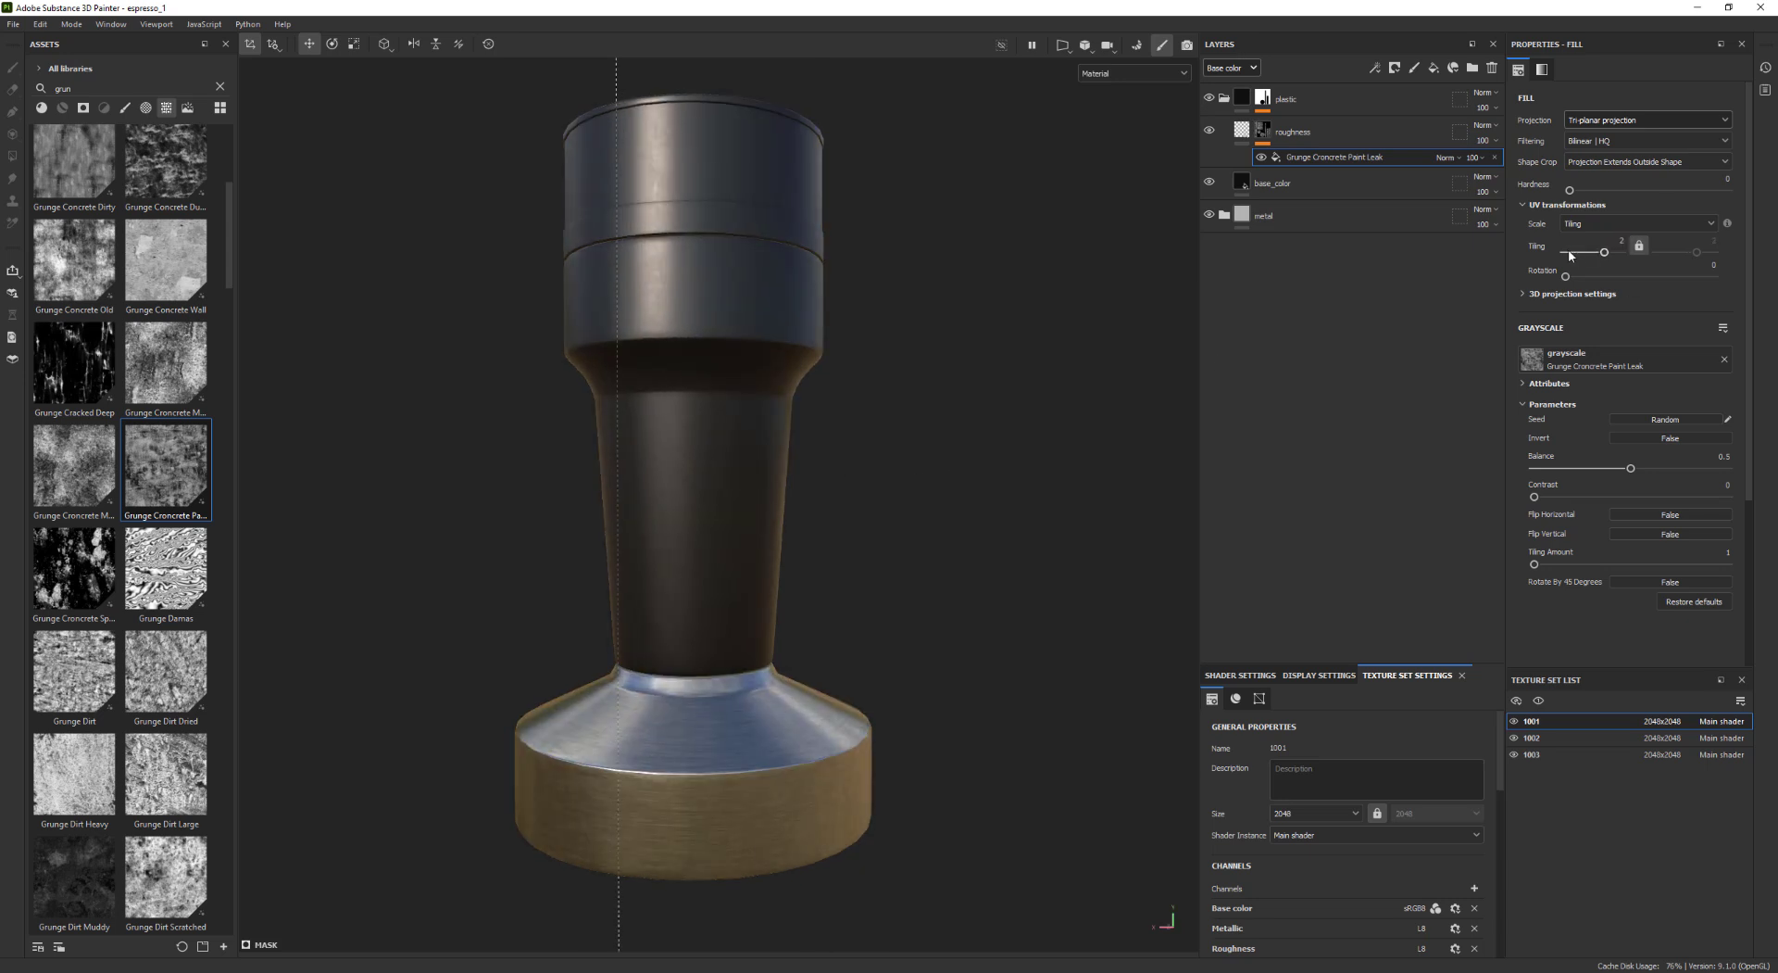
Set the roughness layer's uniform roughness value to about 0.344 and inspect the reflections on the handle
click(1293, 132)
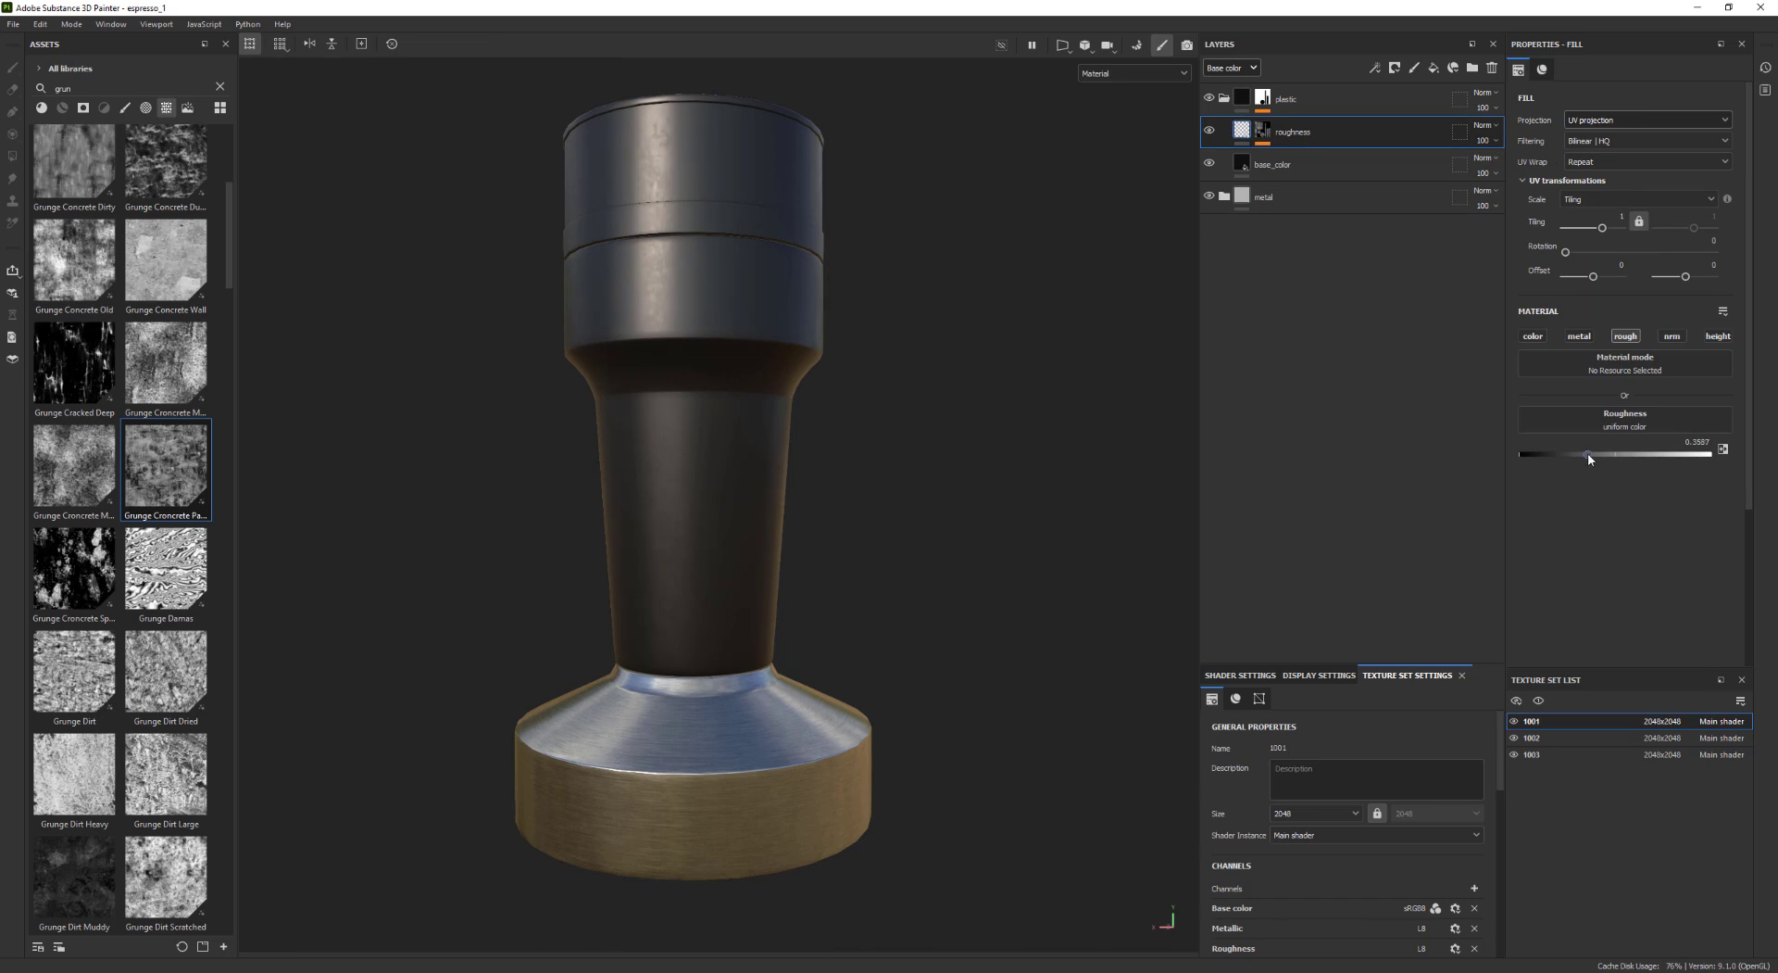
drag(1589, 455, 1587, 455)
alt+drag(765, 418, 802, 477)
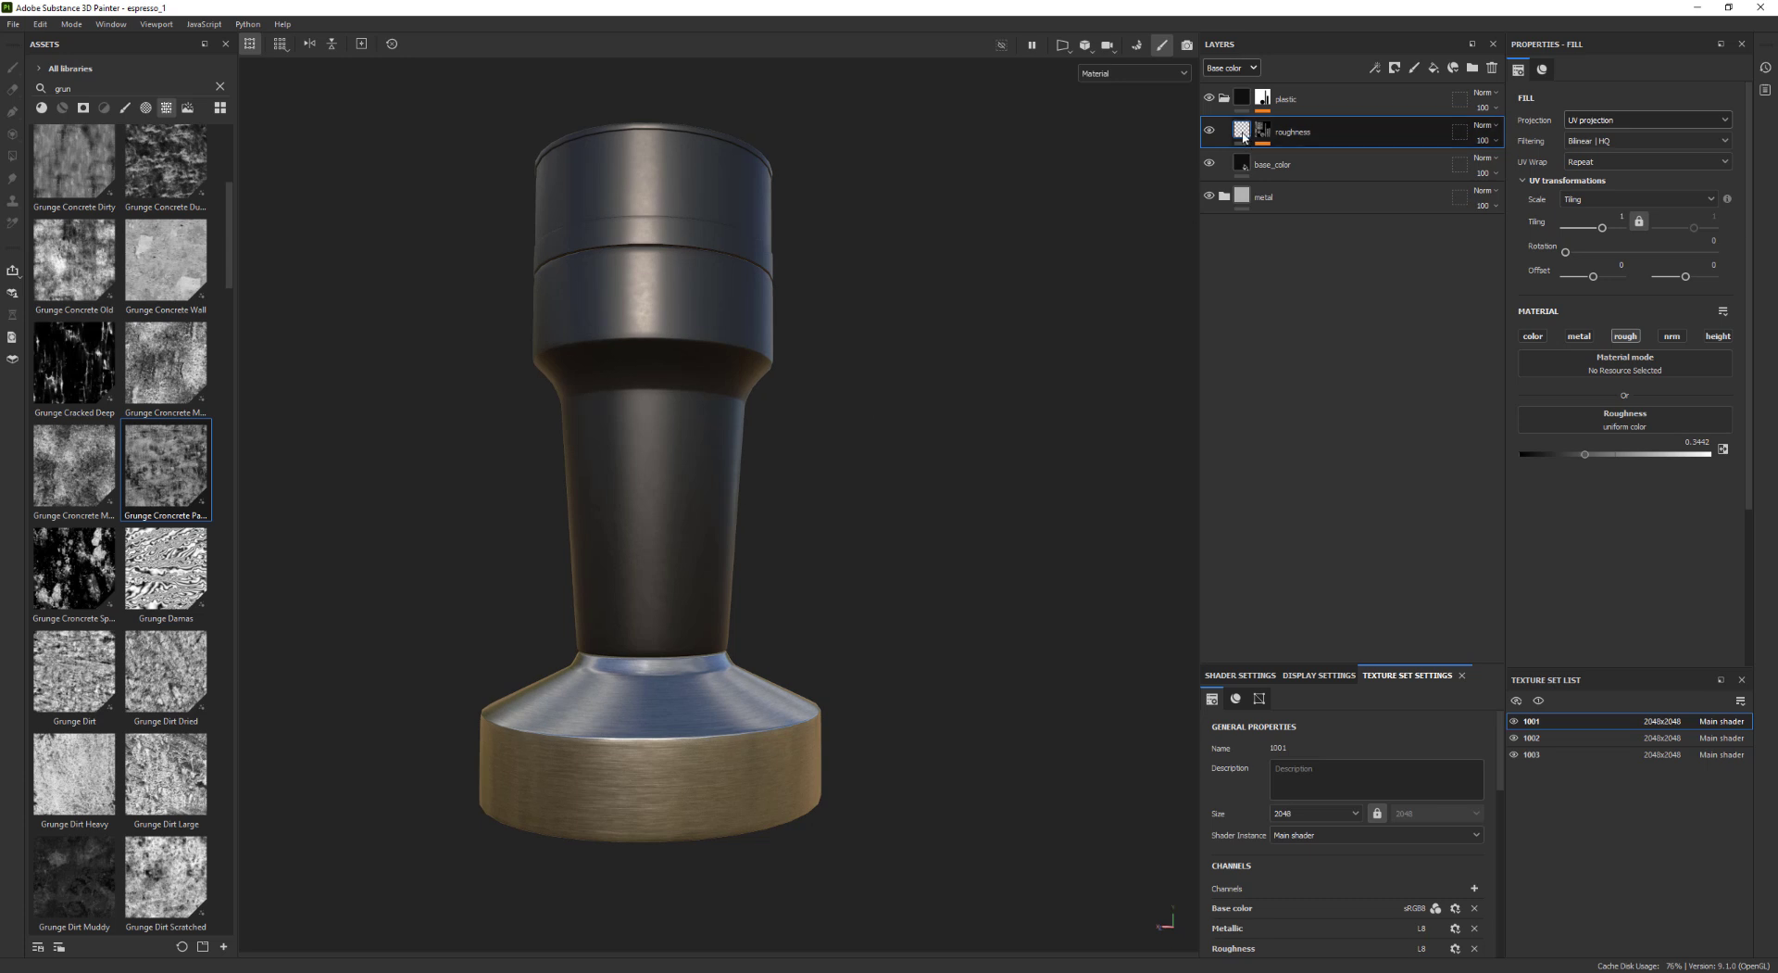
Compare the handle's look with the base_color layer's metallic channel disabled and enabled
click(1239, 171)
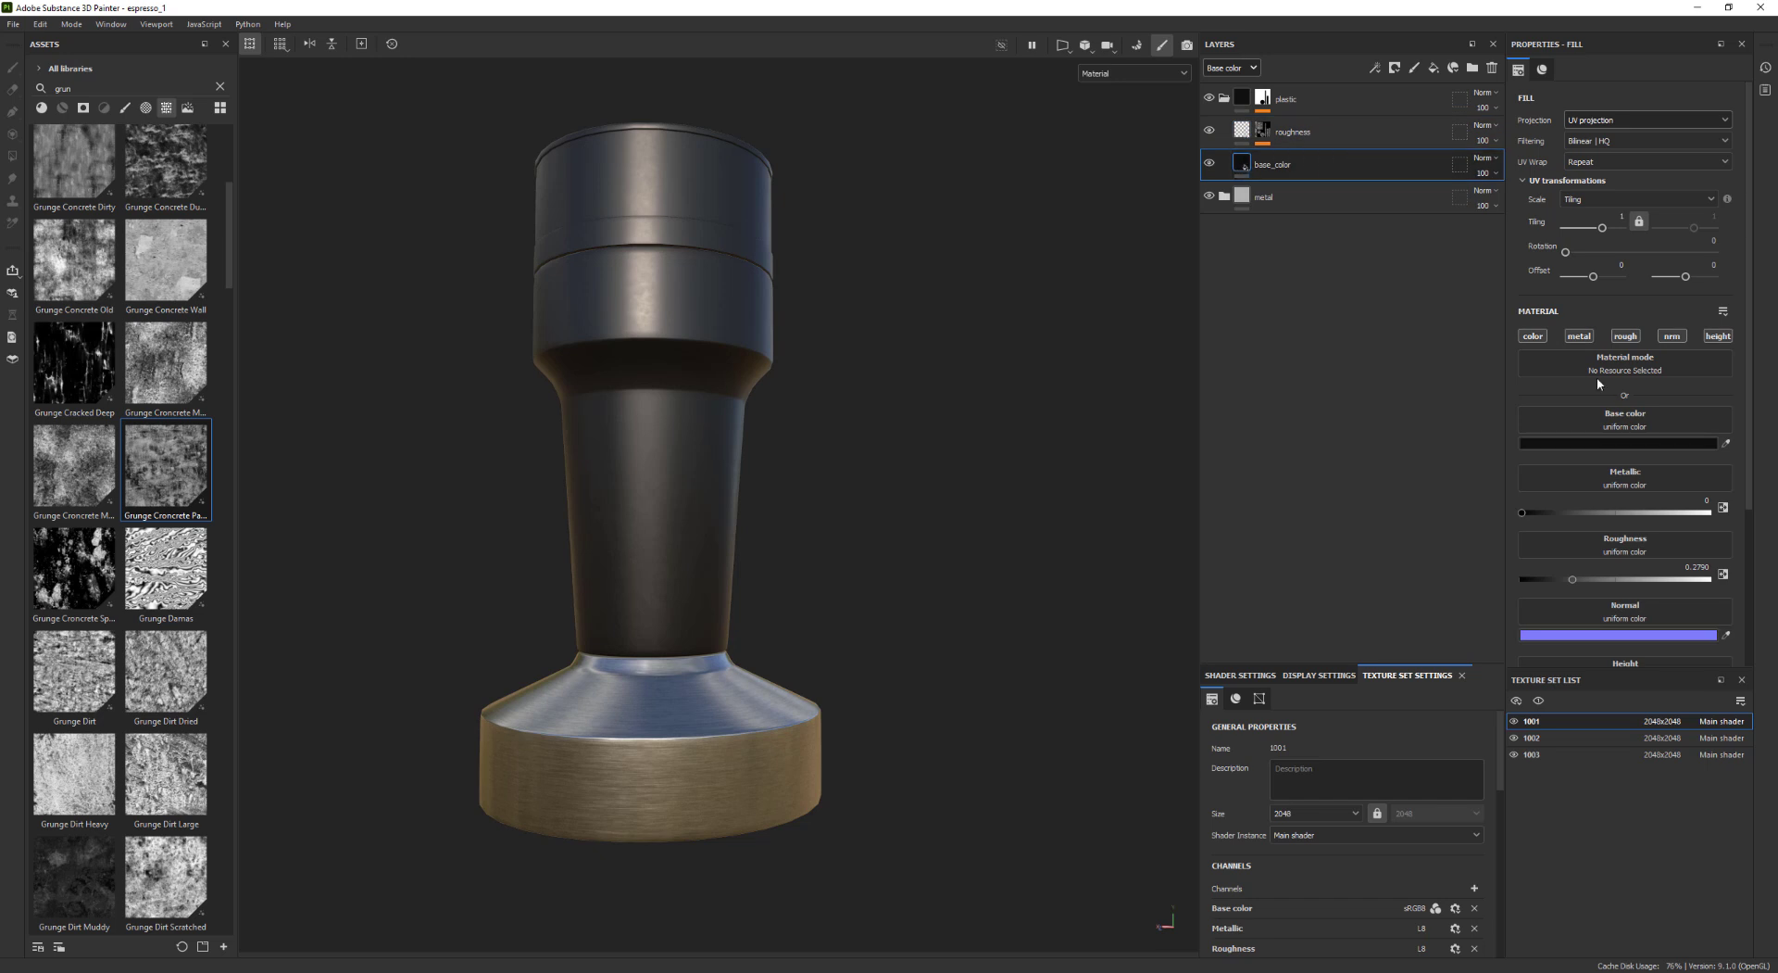
click(1586, 338)
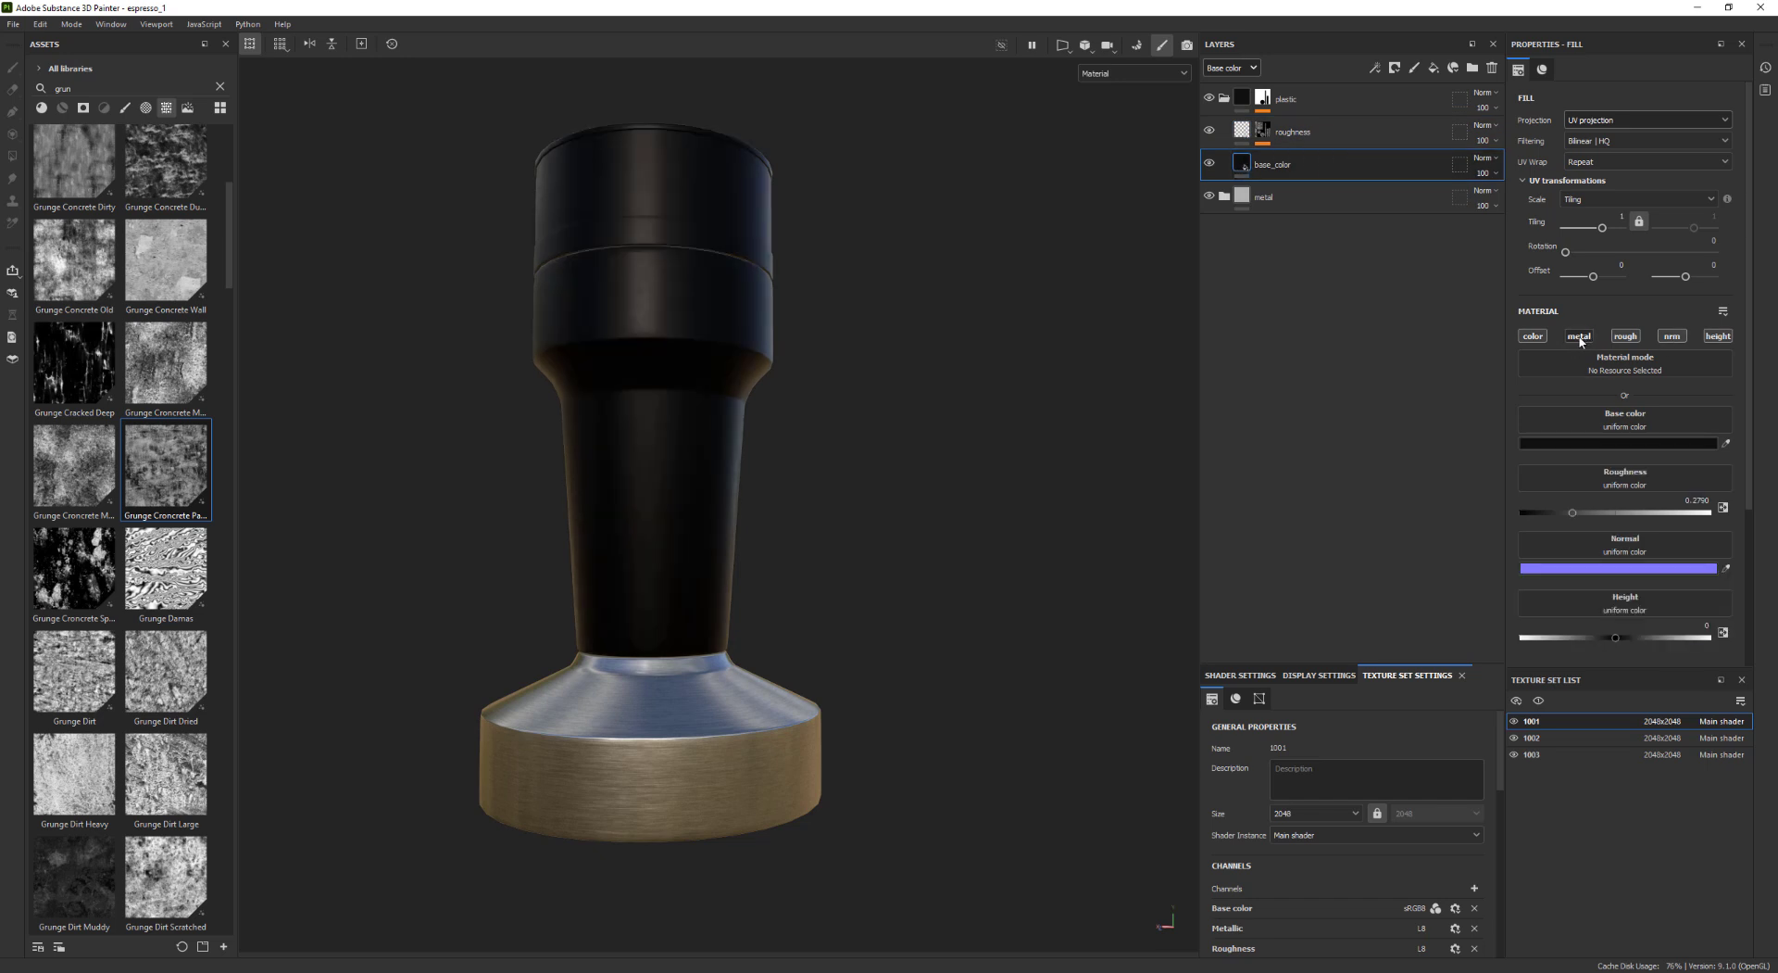
click(1580, 336)
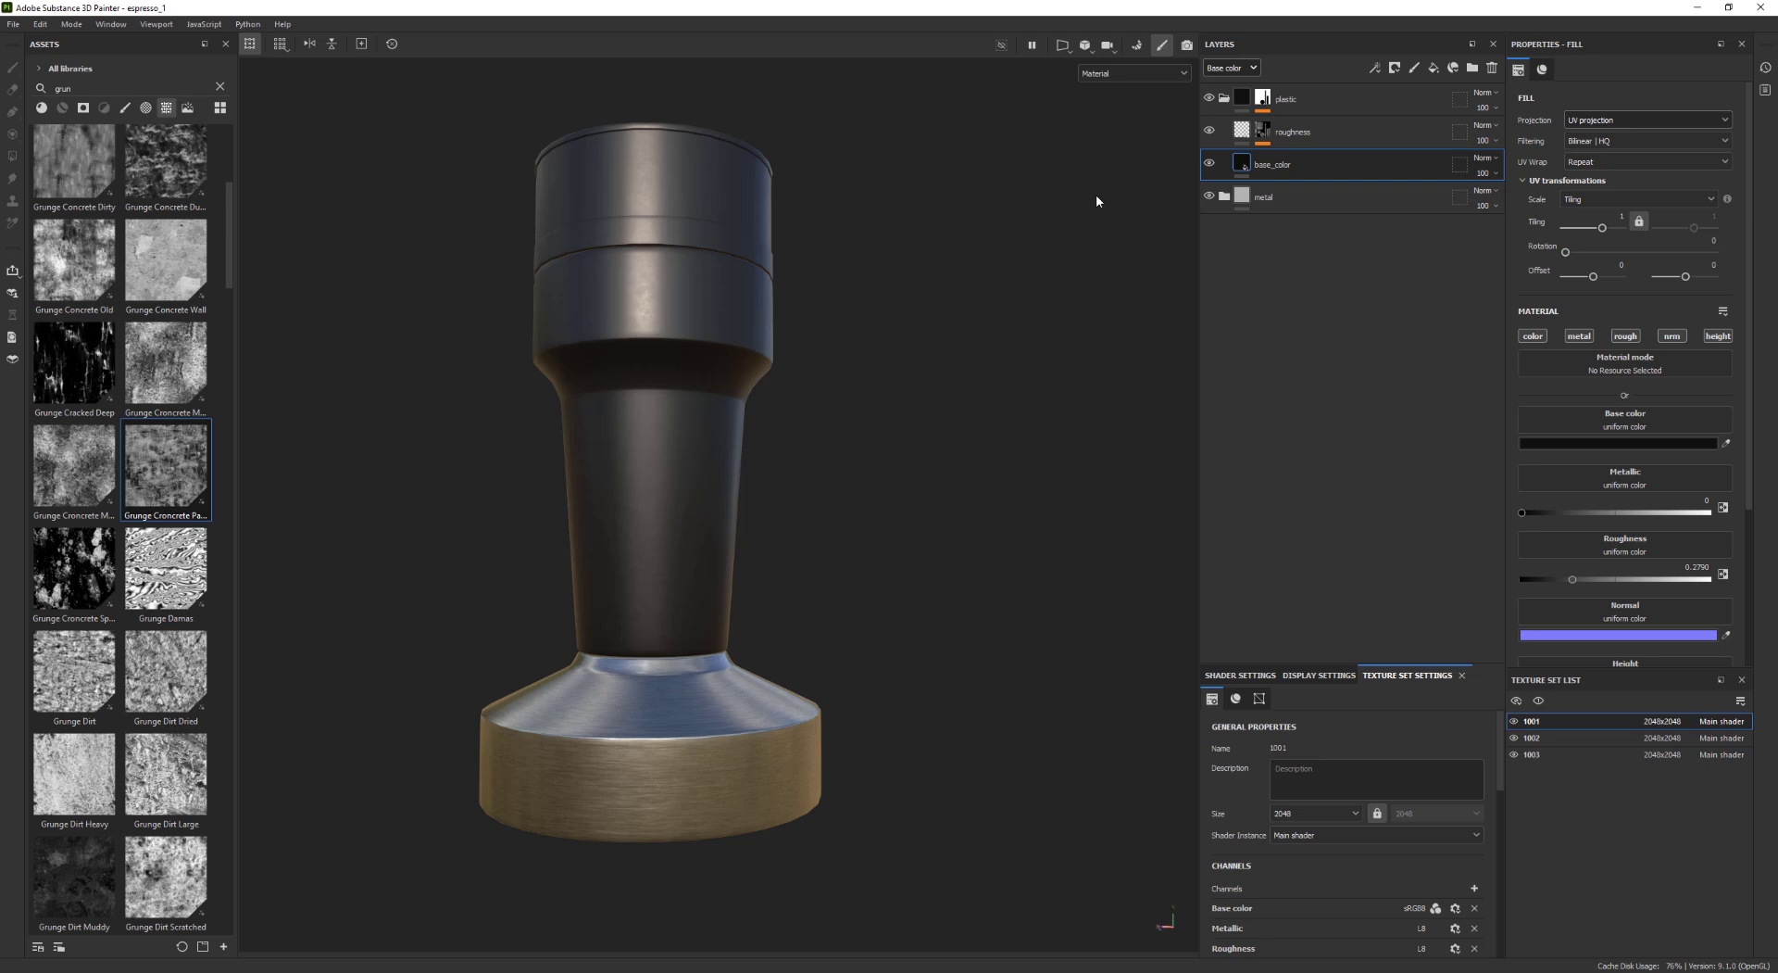
click(1294, 145)
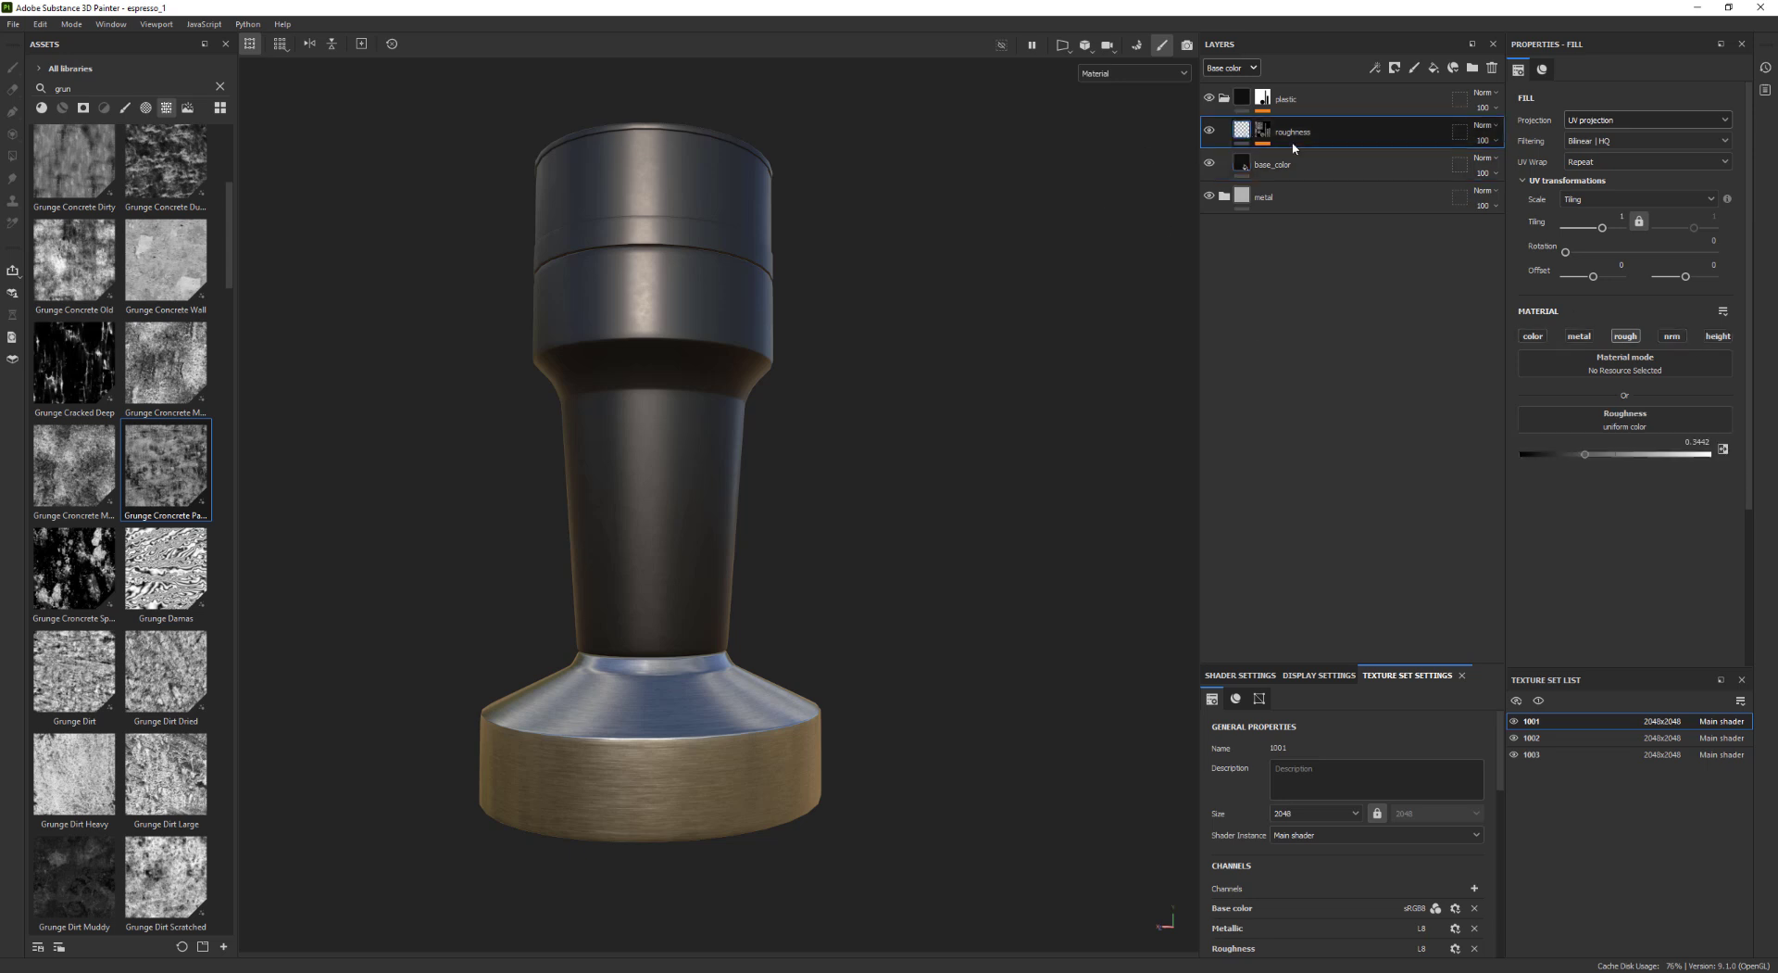
Clear the asset search, show only textures and apply Clouds 1 to the base_color layer's Height channel
click(1242, 165)
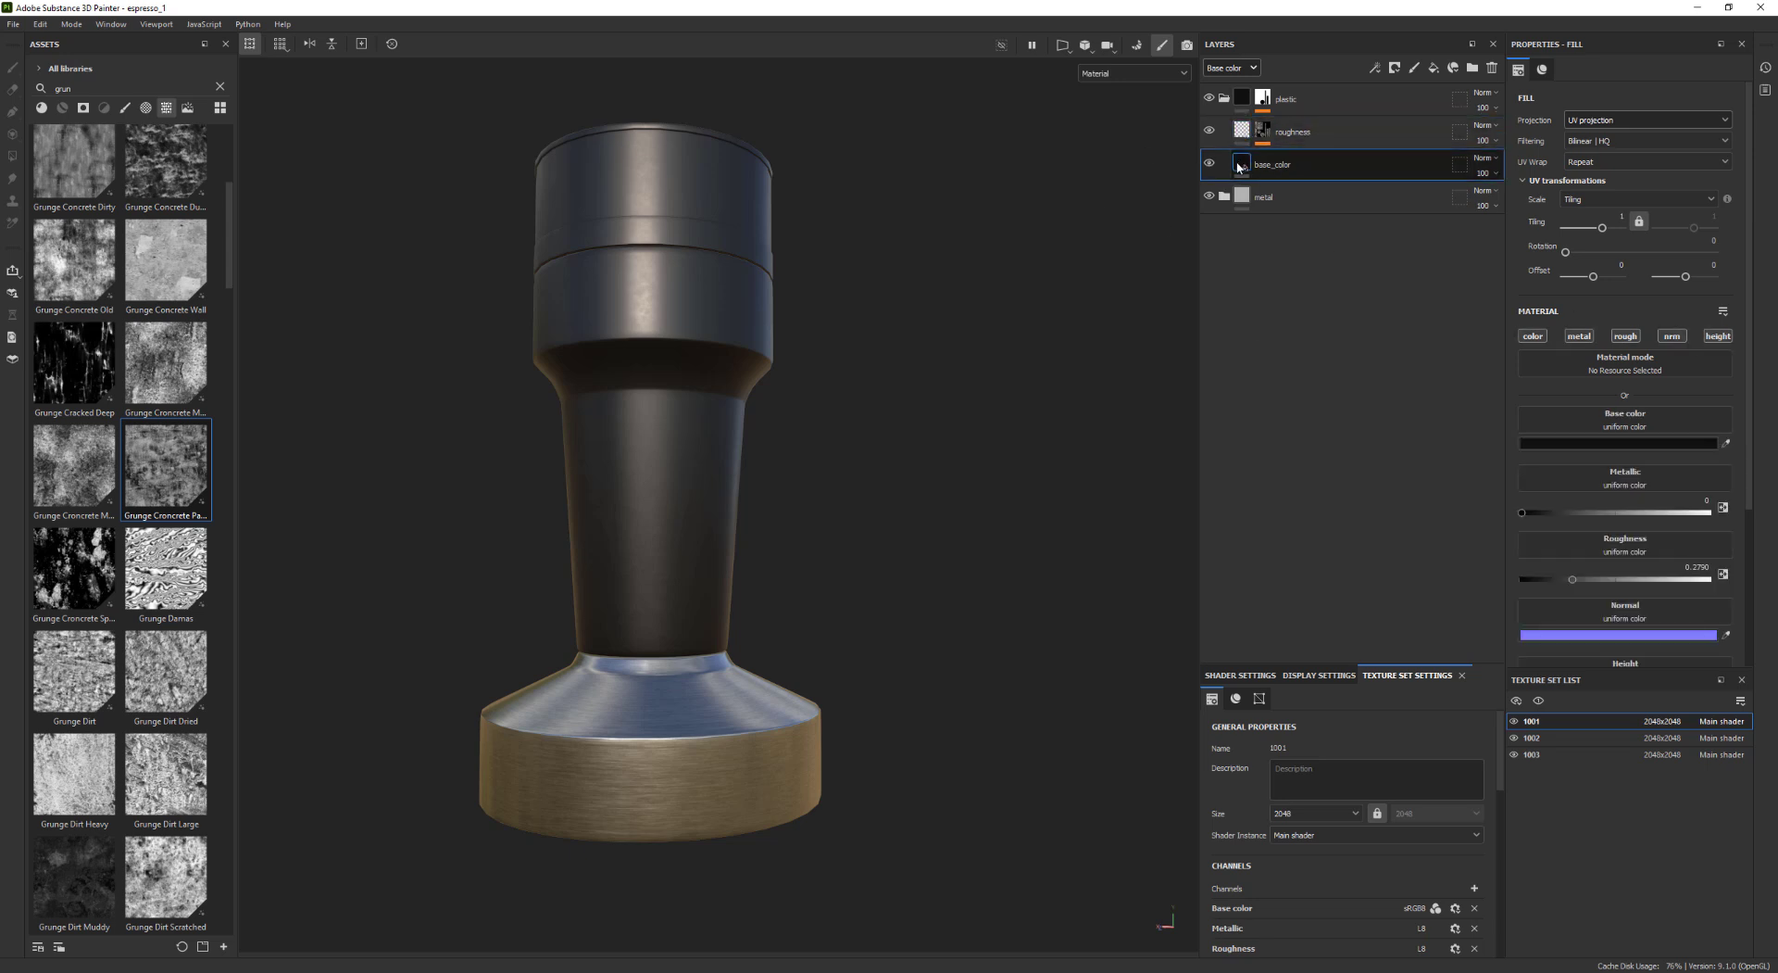
drag(1747, 458, 1735, 560)
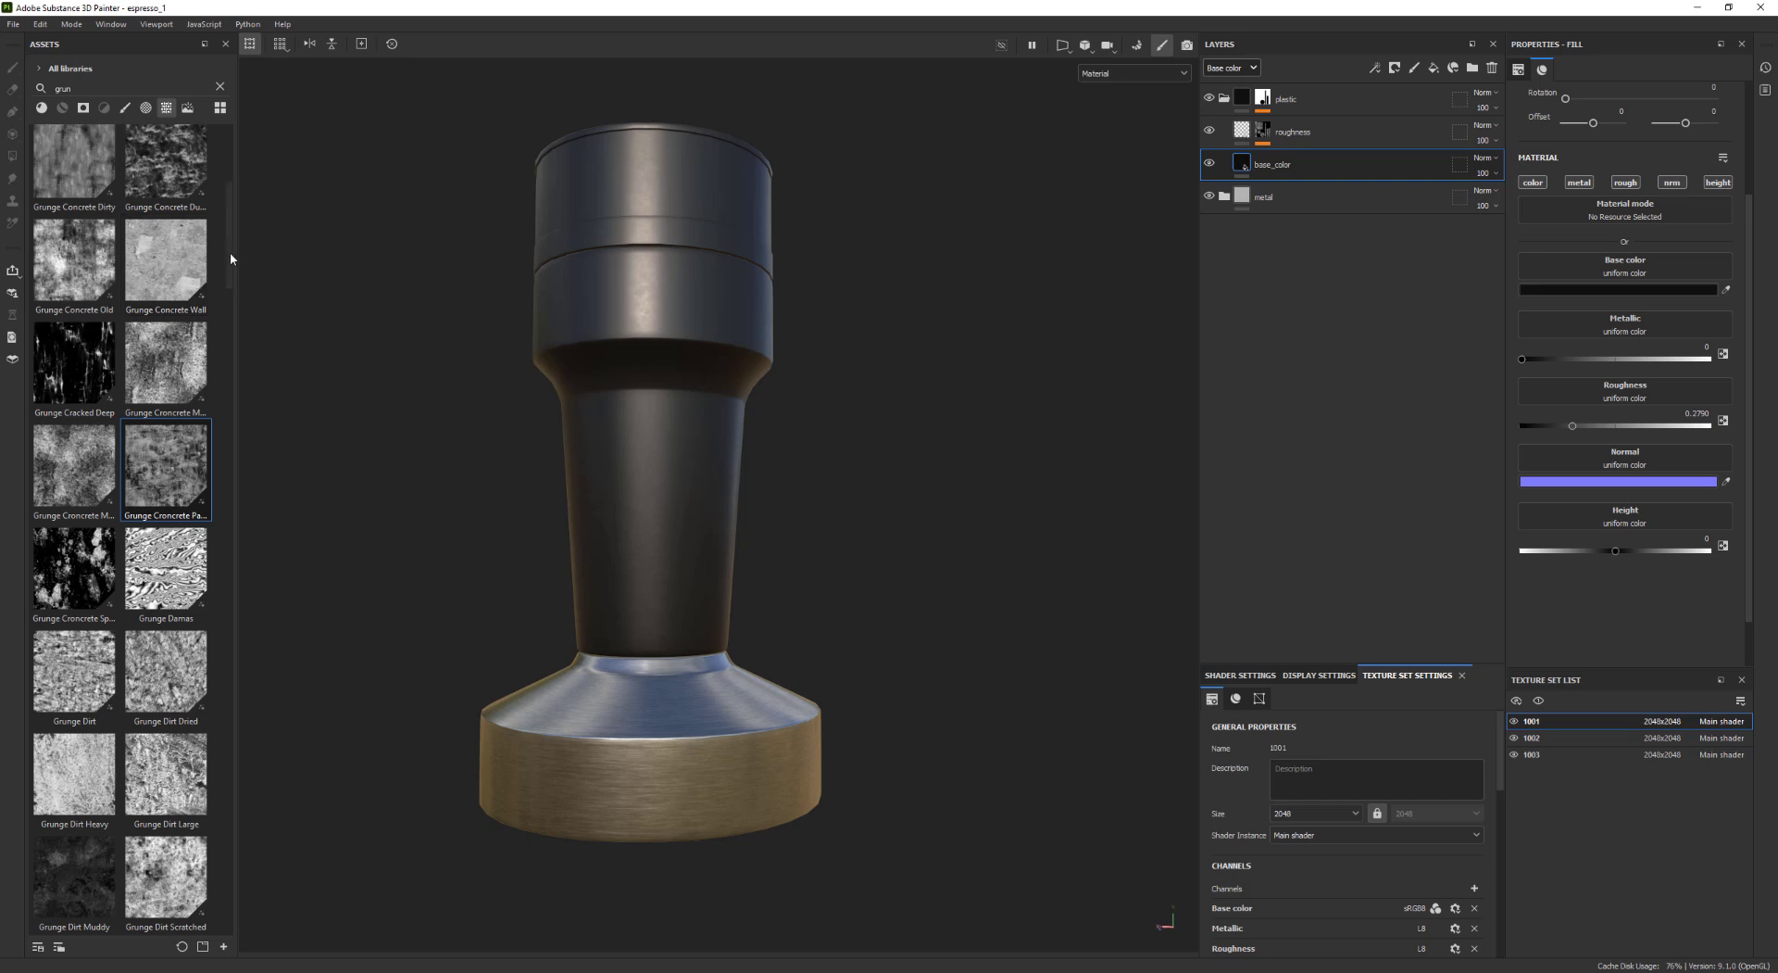
mouse_move(228, 252)
mouse_down()
mouse_move(230, 302)
mouse_move(228, 225)
mouse_up()
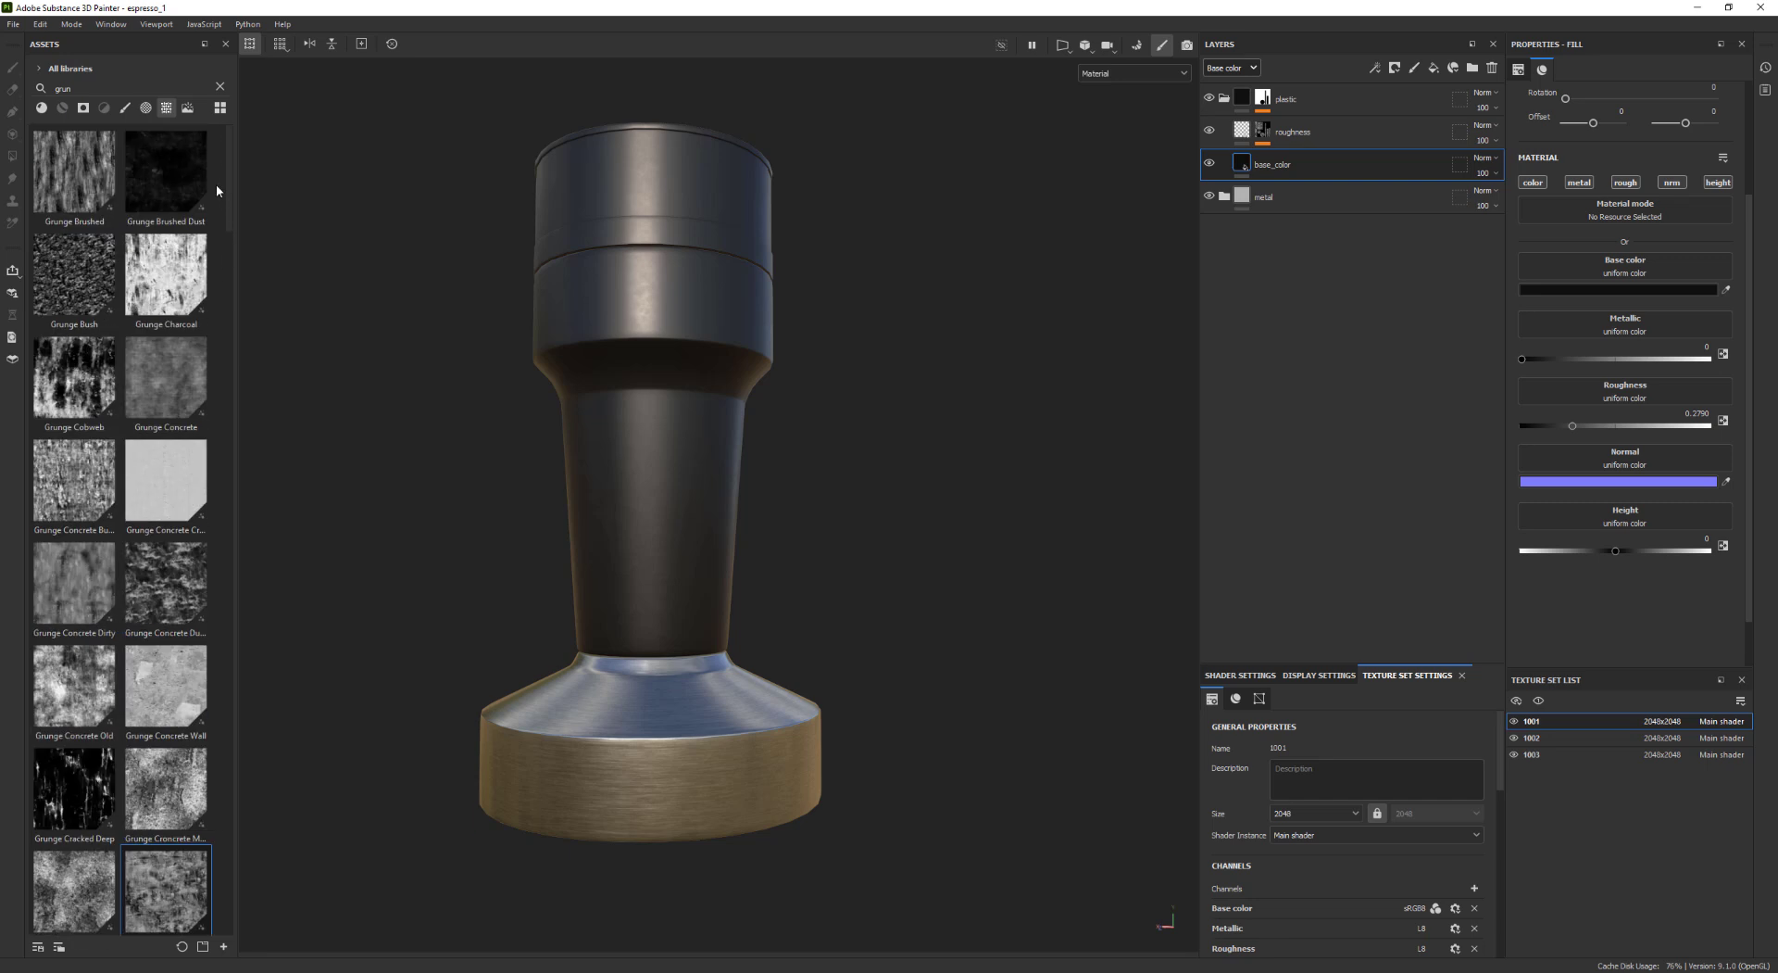
click(219, 86)
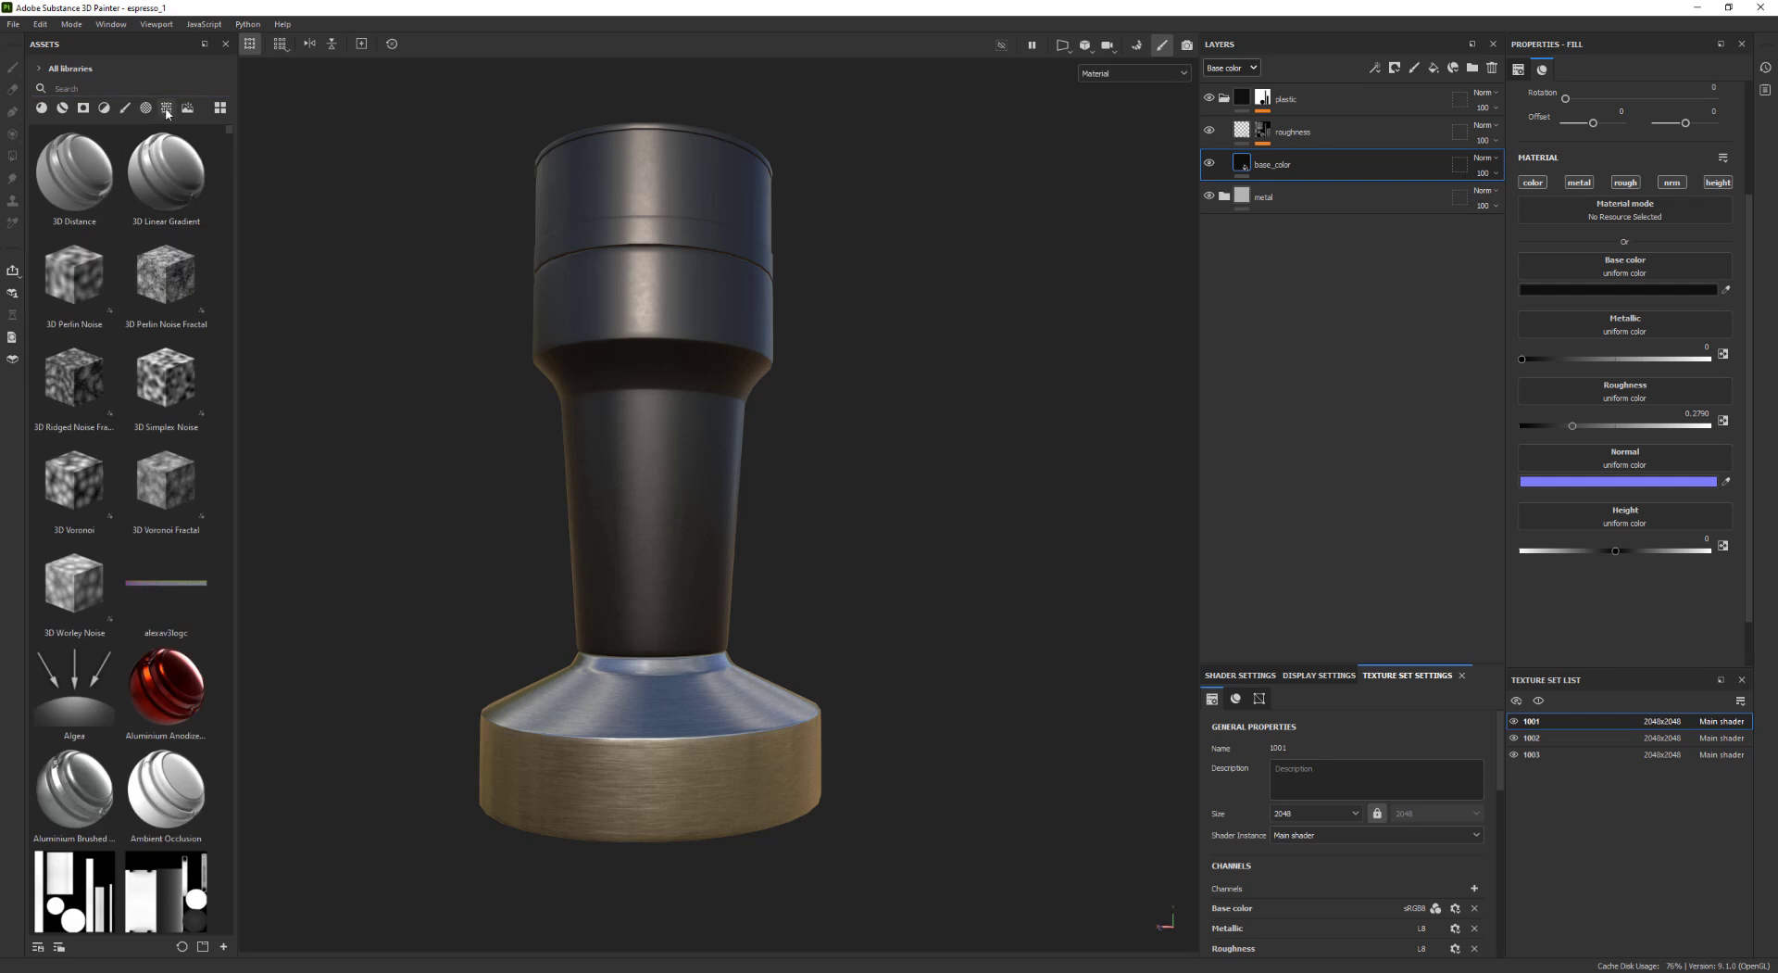
click(166, 107)
drag(232, 151, 226, 233)
drag(73, 339, 1626, 519)
scroll(1747, 213, up, 3)
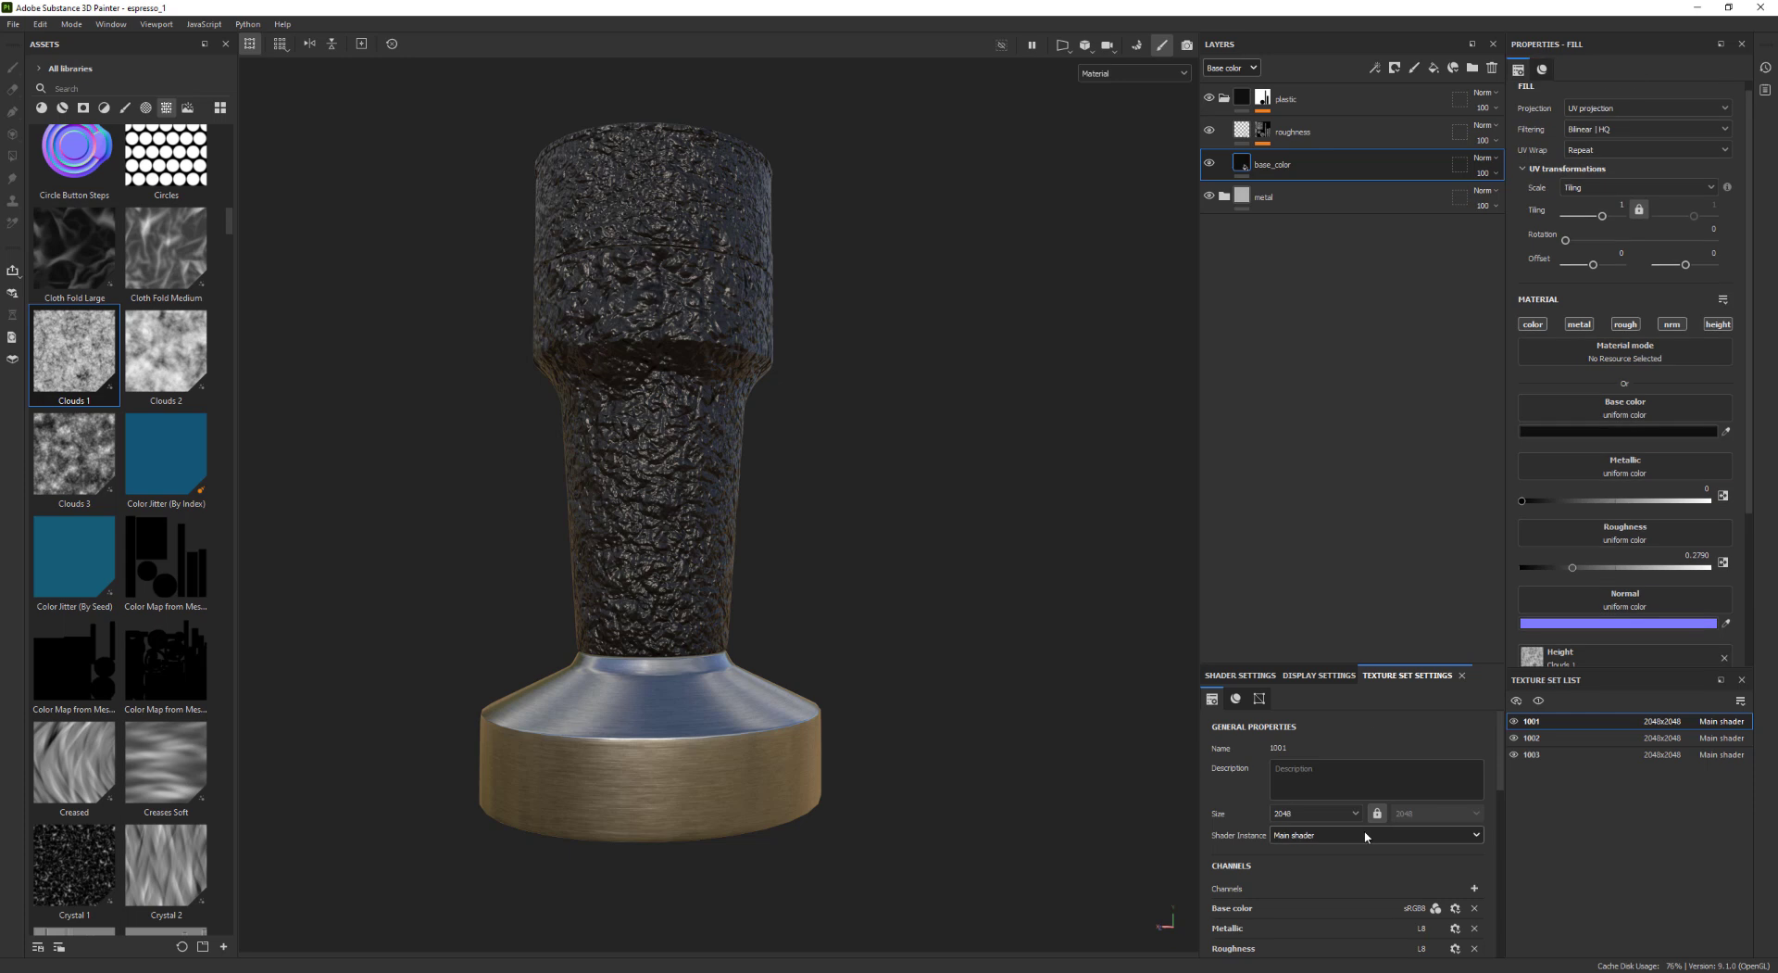
Set the texture set size to 4096 and increase the base_color layer's tiling for a finer height pattern
click(1337, 815)
click(1297, 903)
drag(1602, 217, 1605, 216)
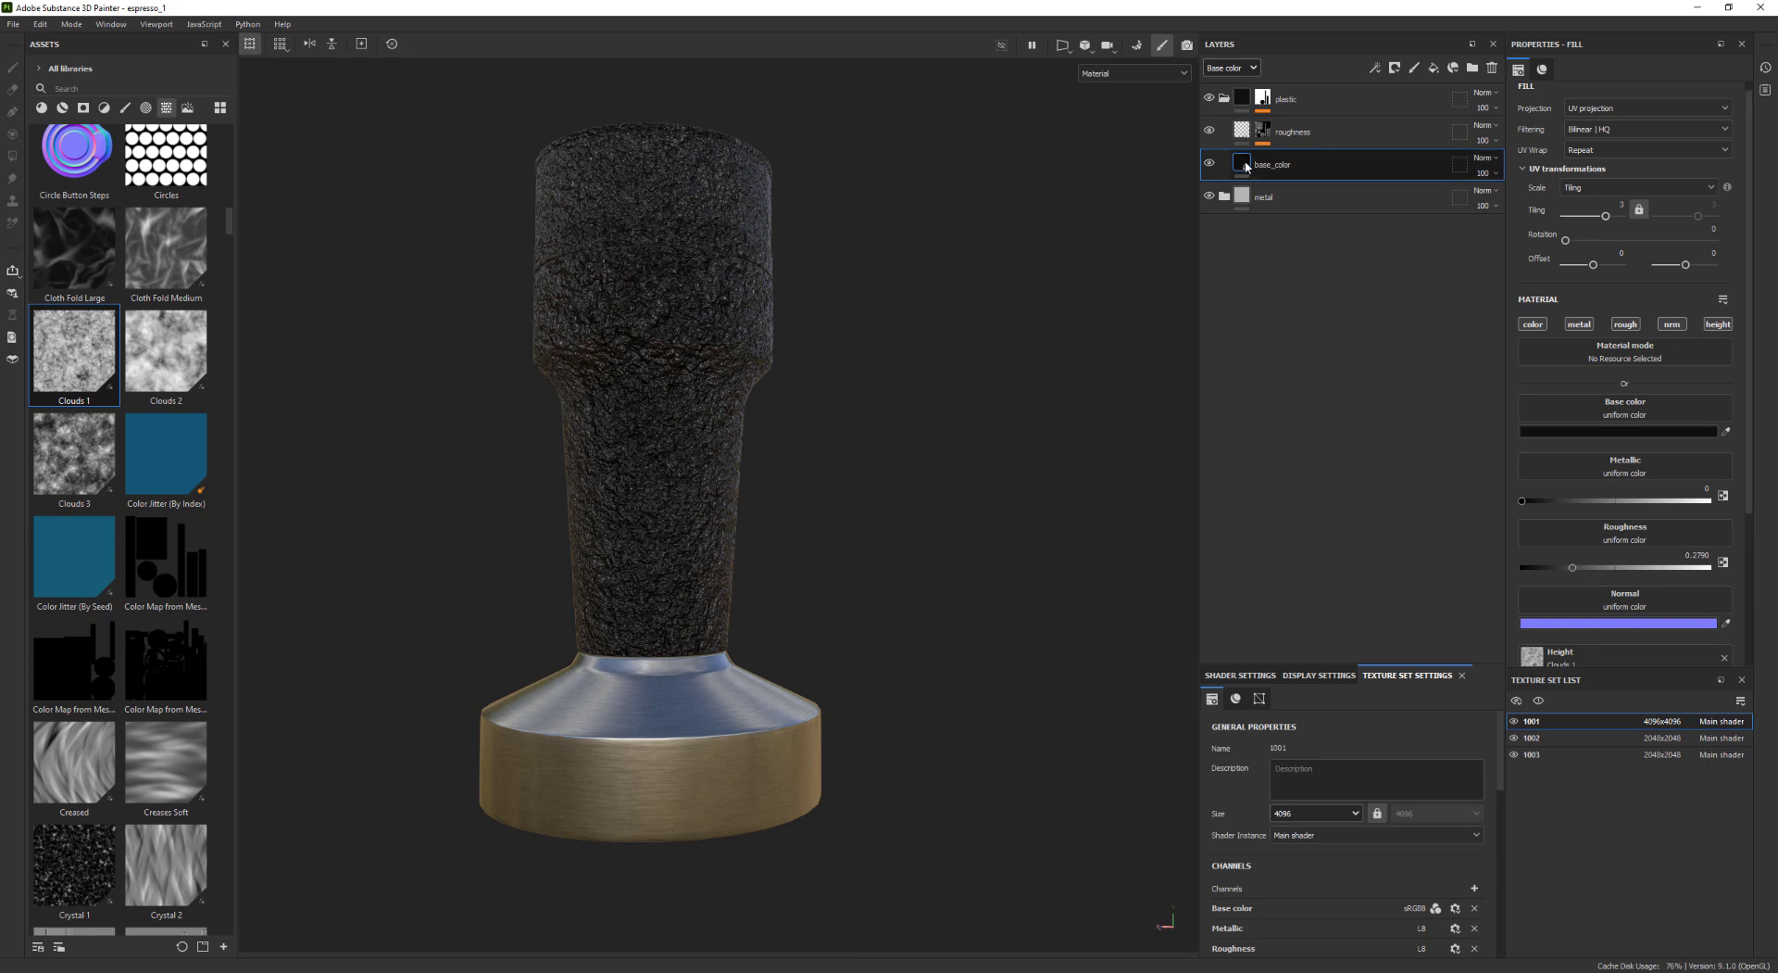
Add a Levels effect on base_color's Height channel and raise its output low level to about 0.998 to soften the bumps
right_click(1246, 163)
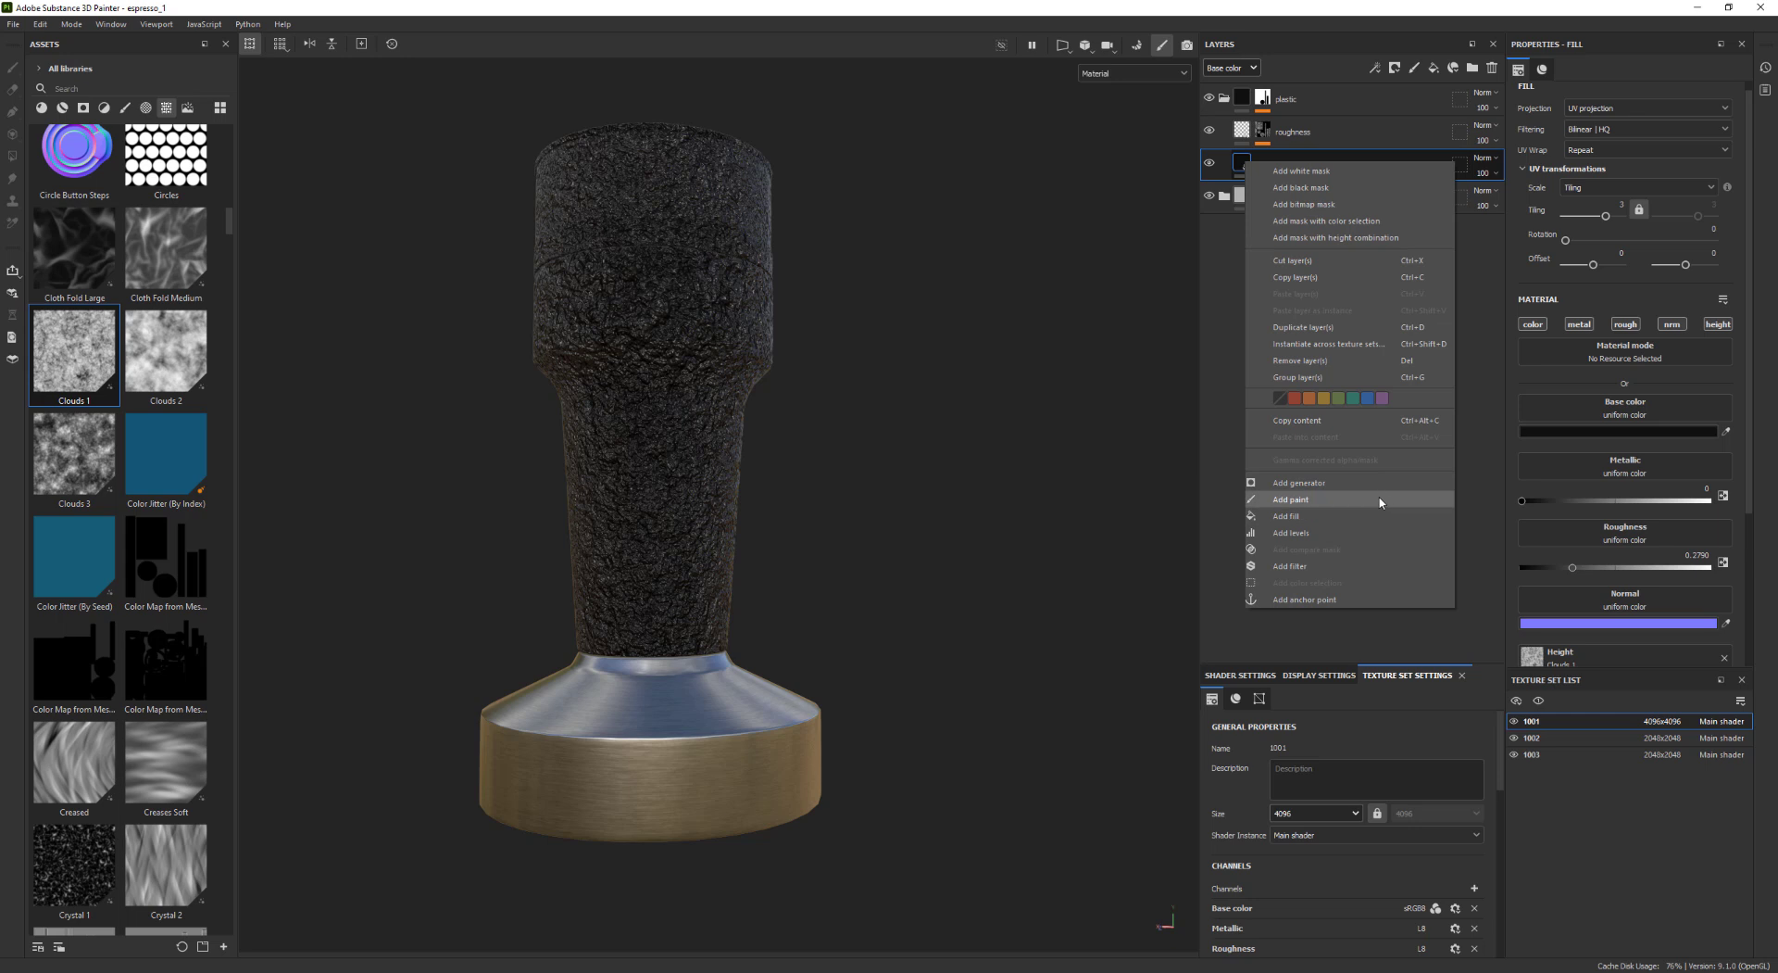
click(1407, 534)
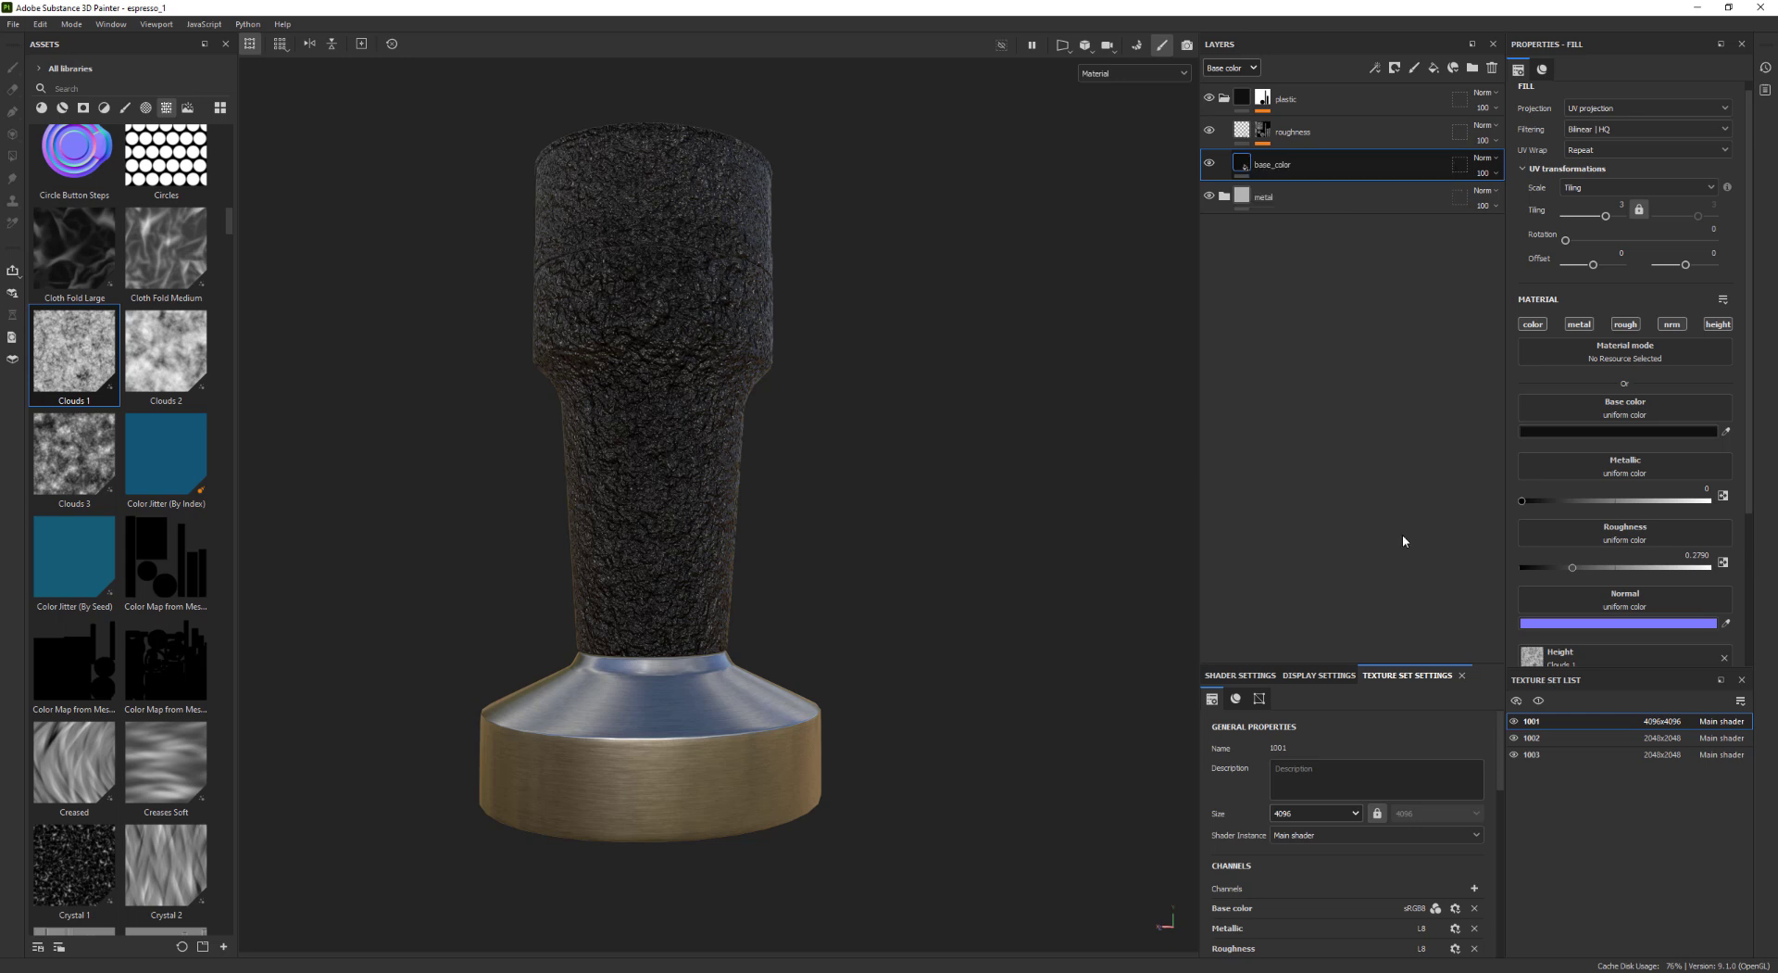
click(1640, 93)
click(1623, 168)
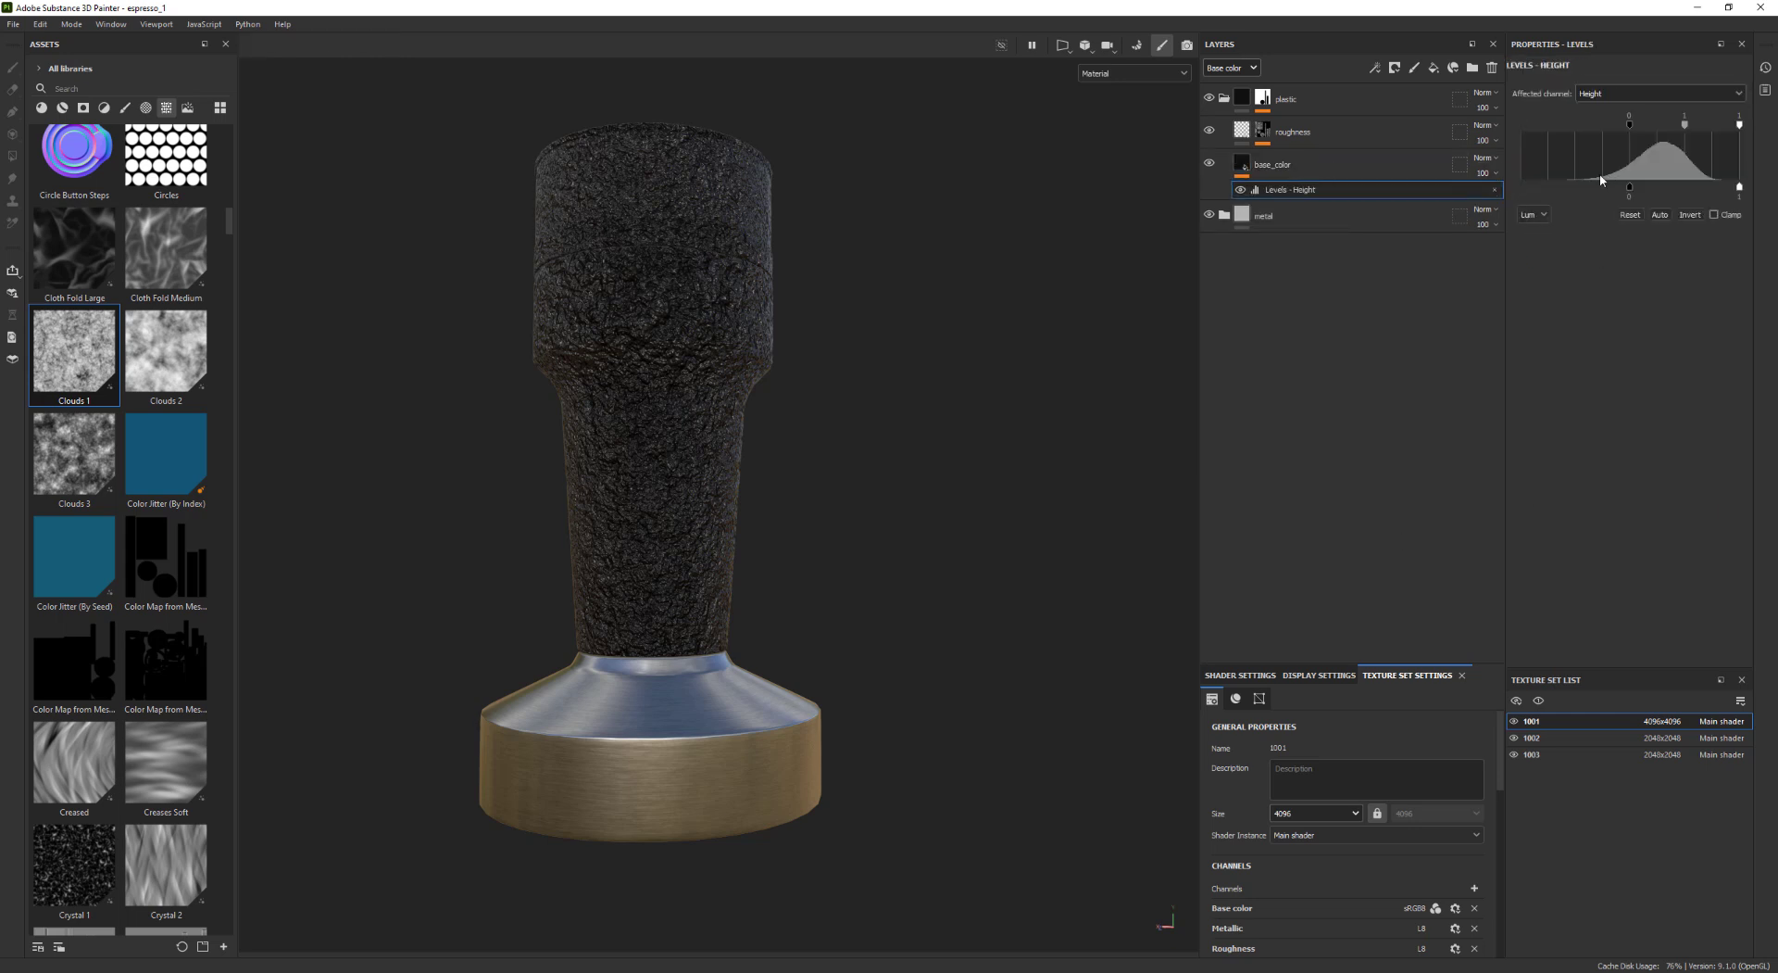
drag(1632, 192, 1739, 197)
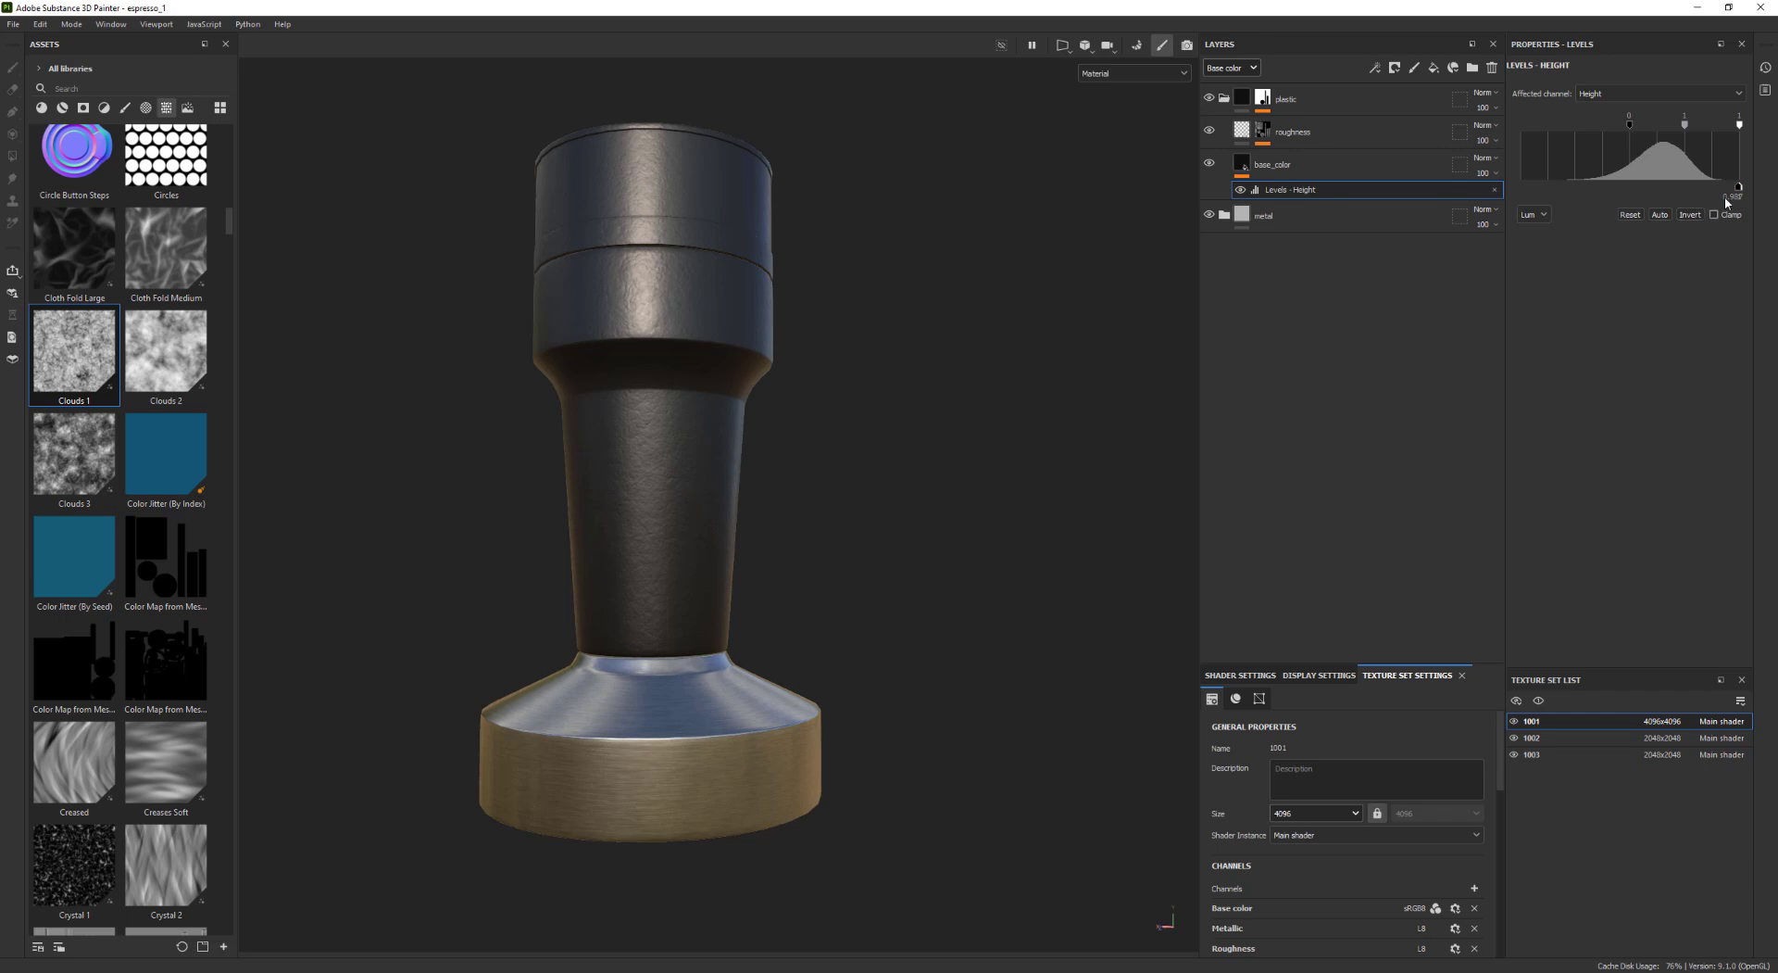
drag(1740, 189, 1741, 195)
alt+drag(731, 437, 613, 381)
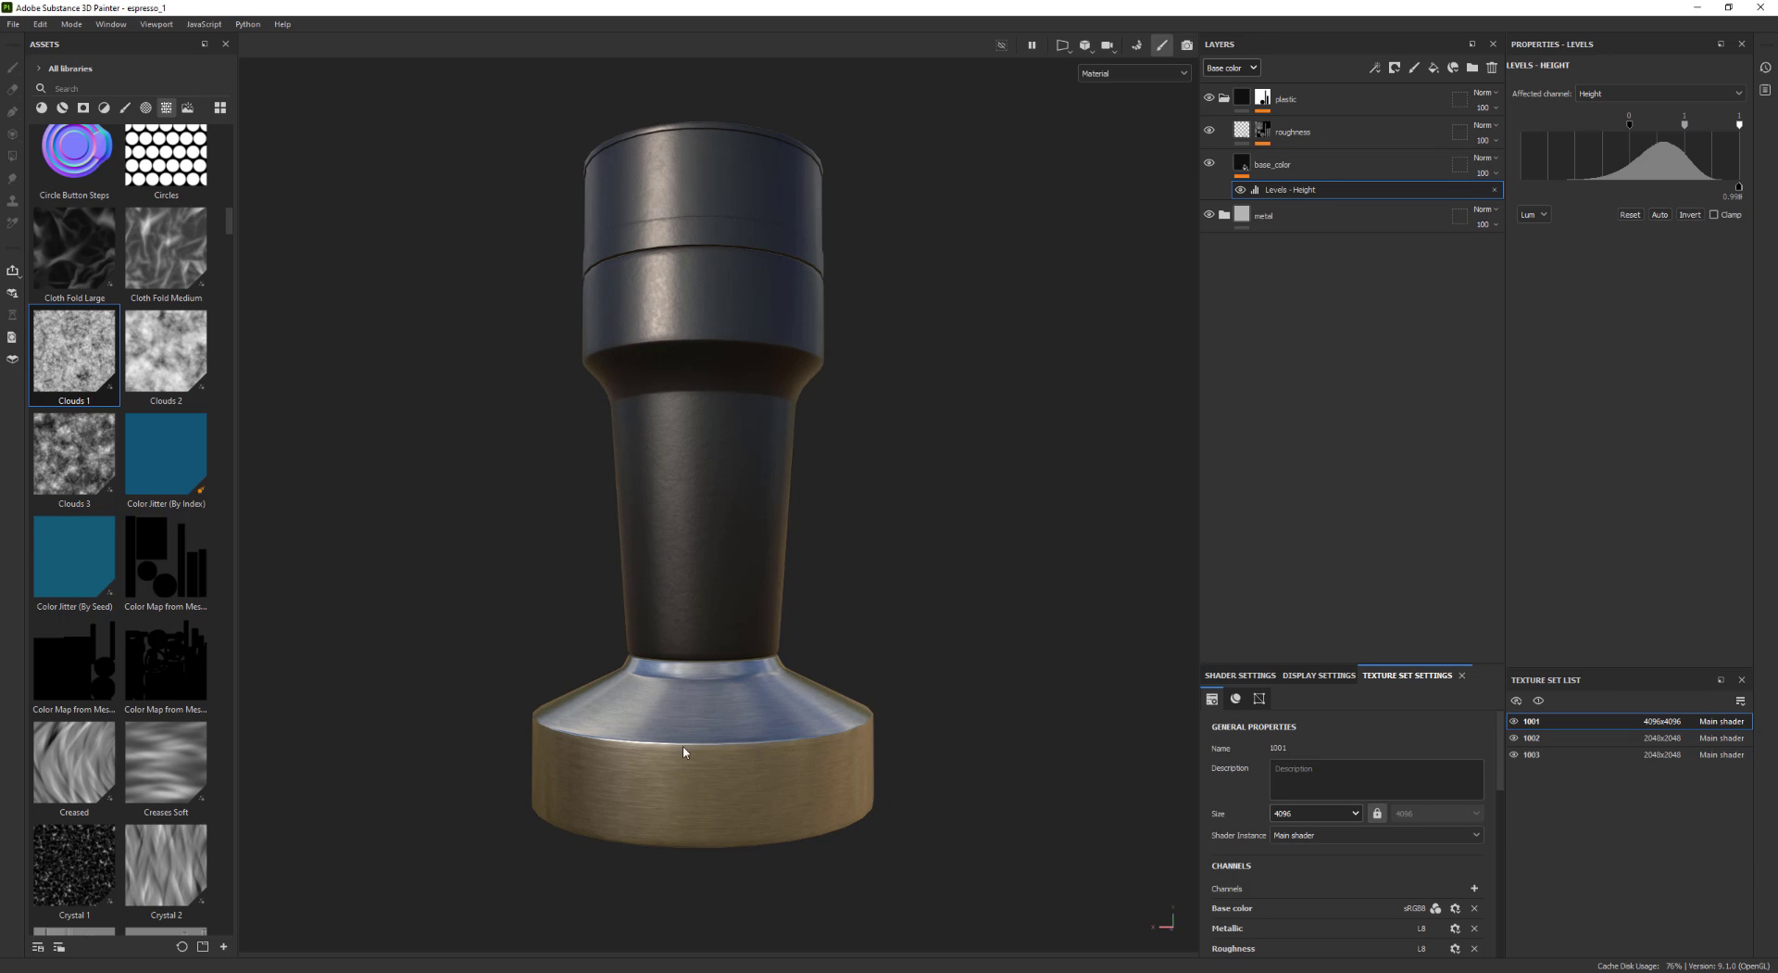
Hide the plastic folder and give the metal folder a black mask with a paint effect
click(1274, 215)
click(1209, 98)
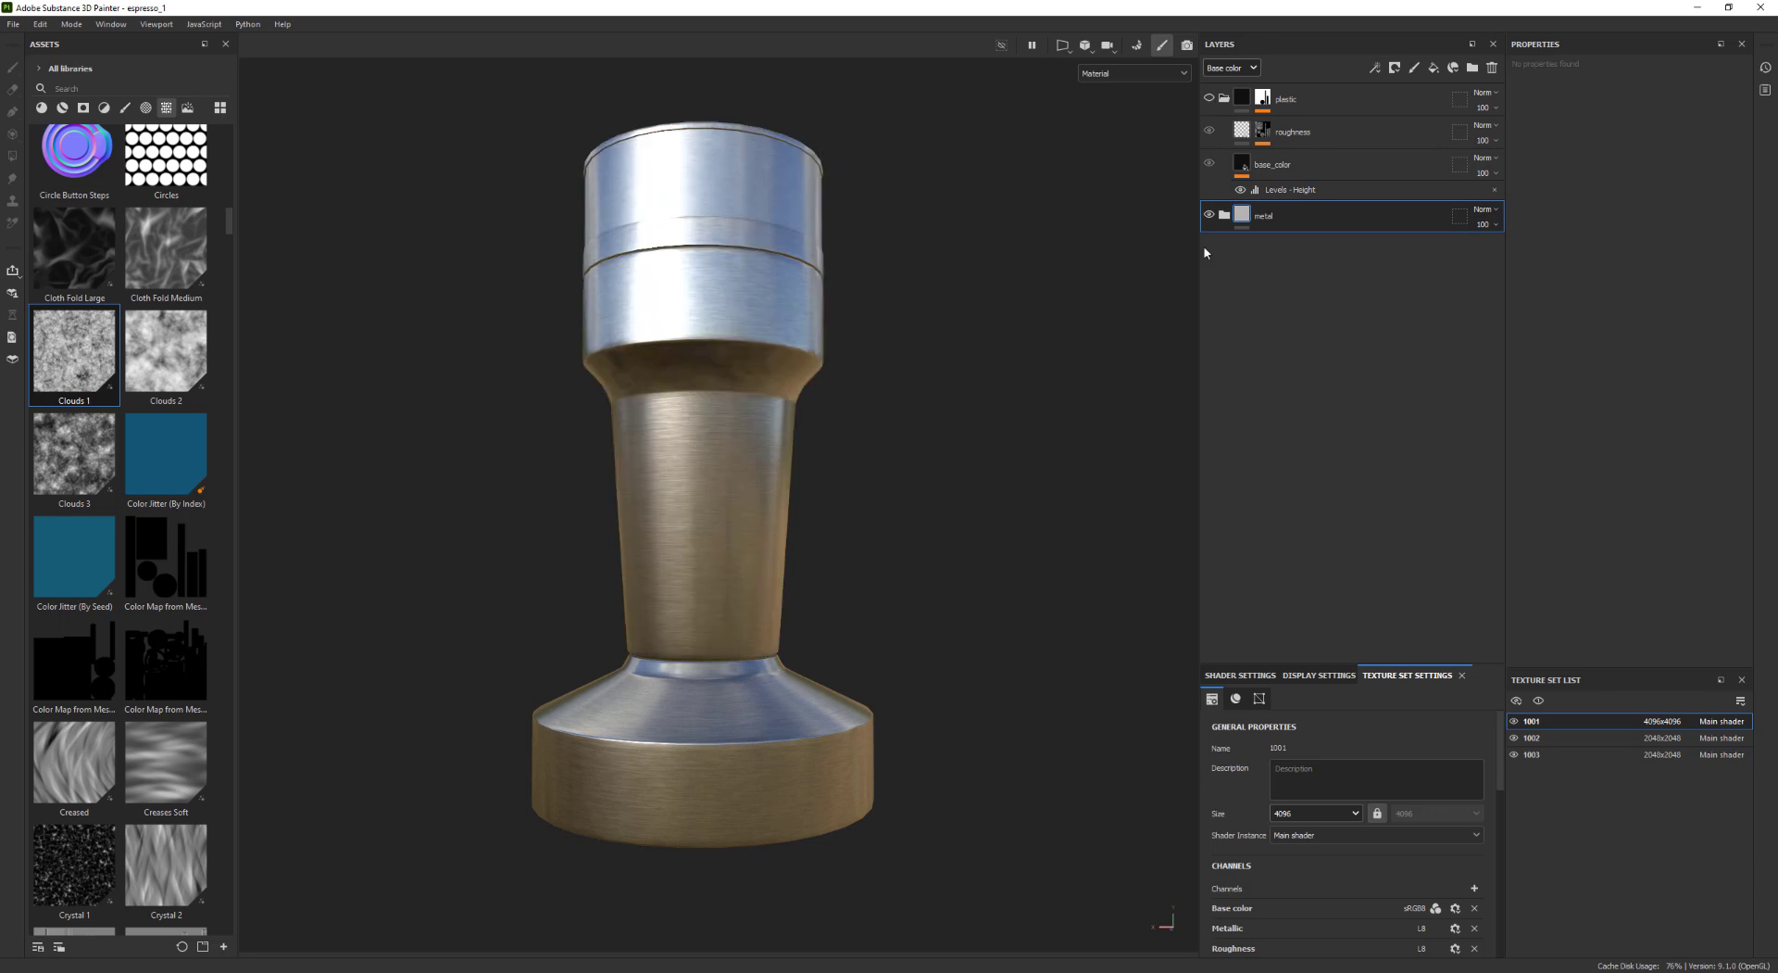
right_click(1245, 216)
click(1287, 241)
right_click(1262, 215)
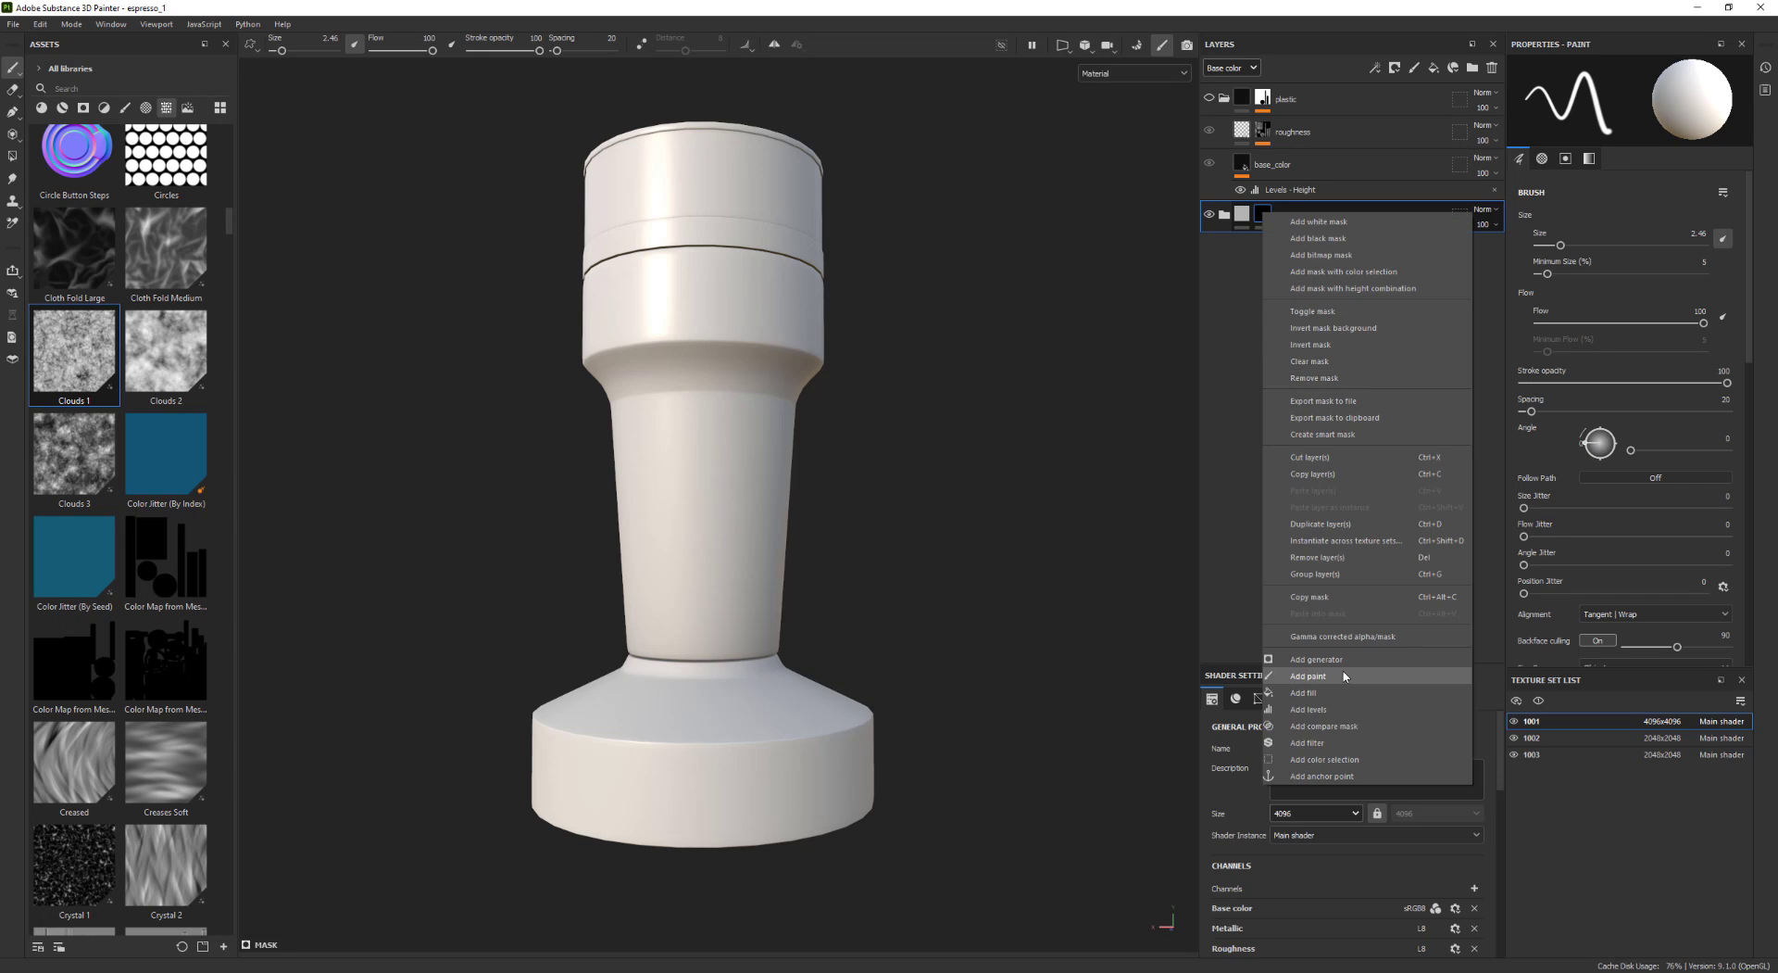
click(1311, 675)
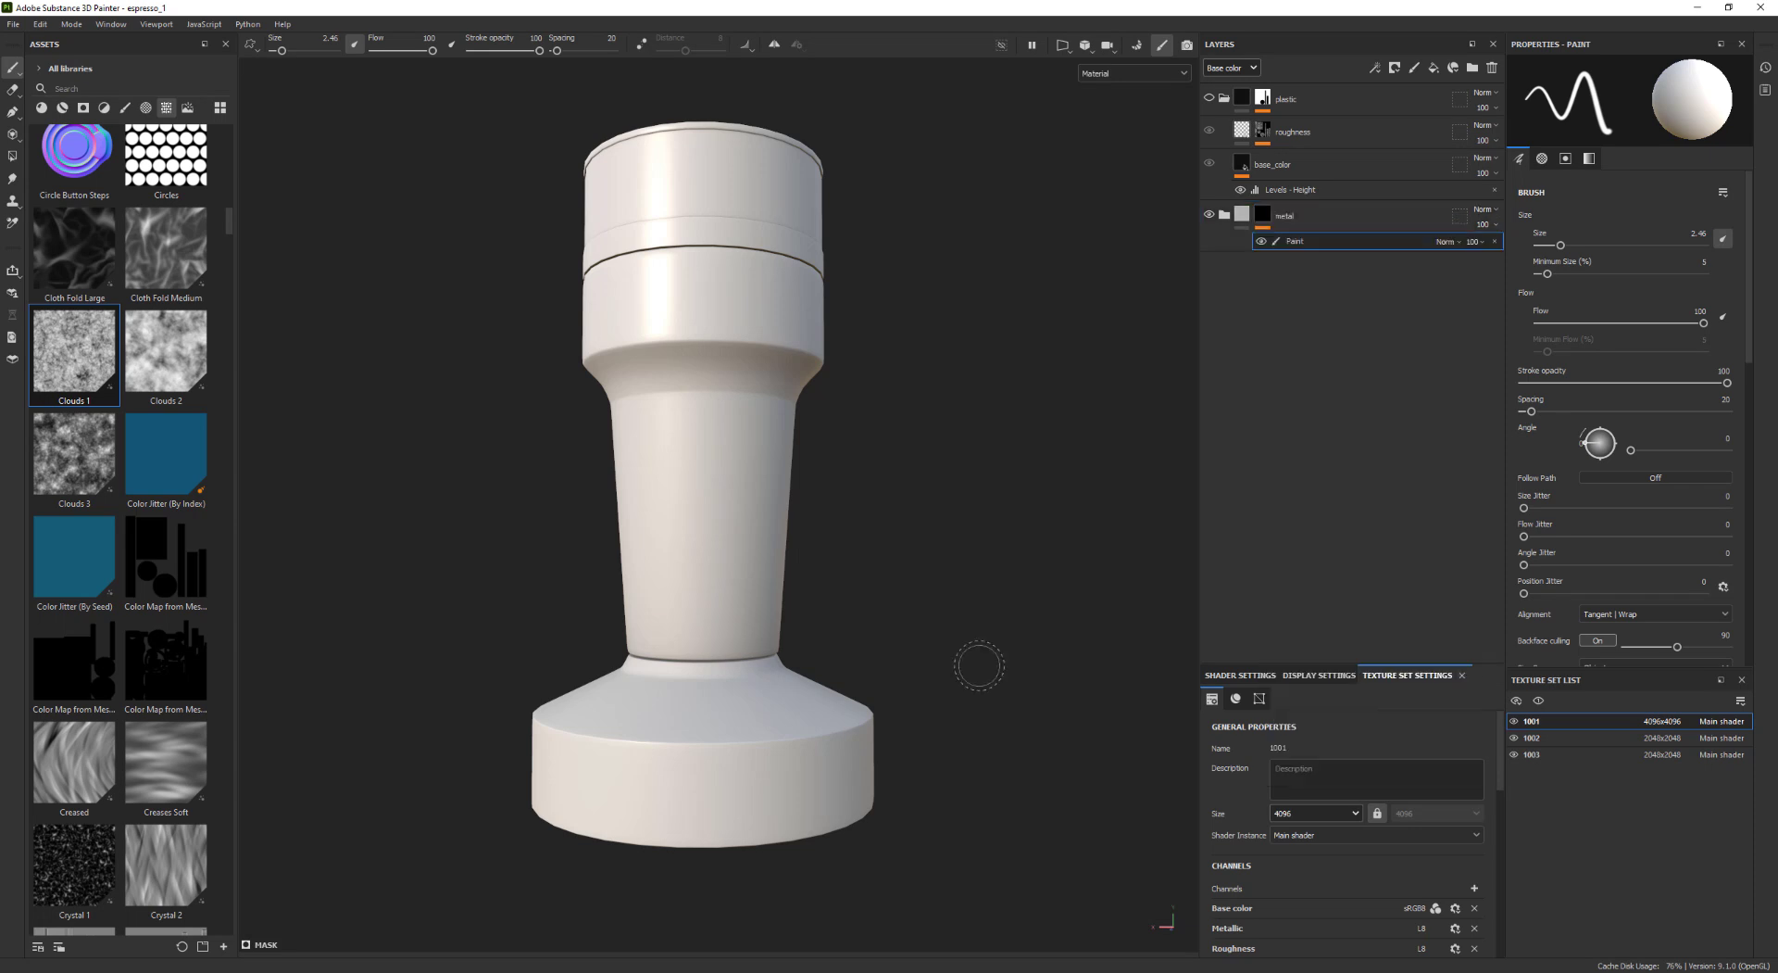
Fill the tamper's base in the metal folder's mask using Polygon Fill in mesh mode with color value 1
key(4)
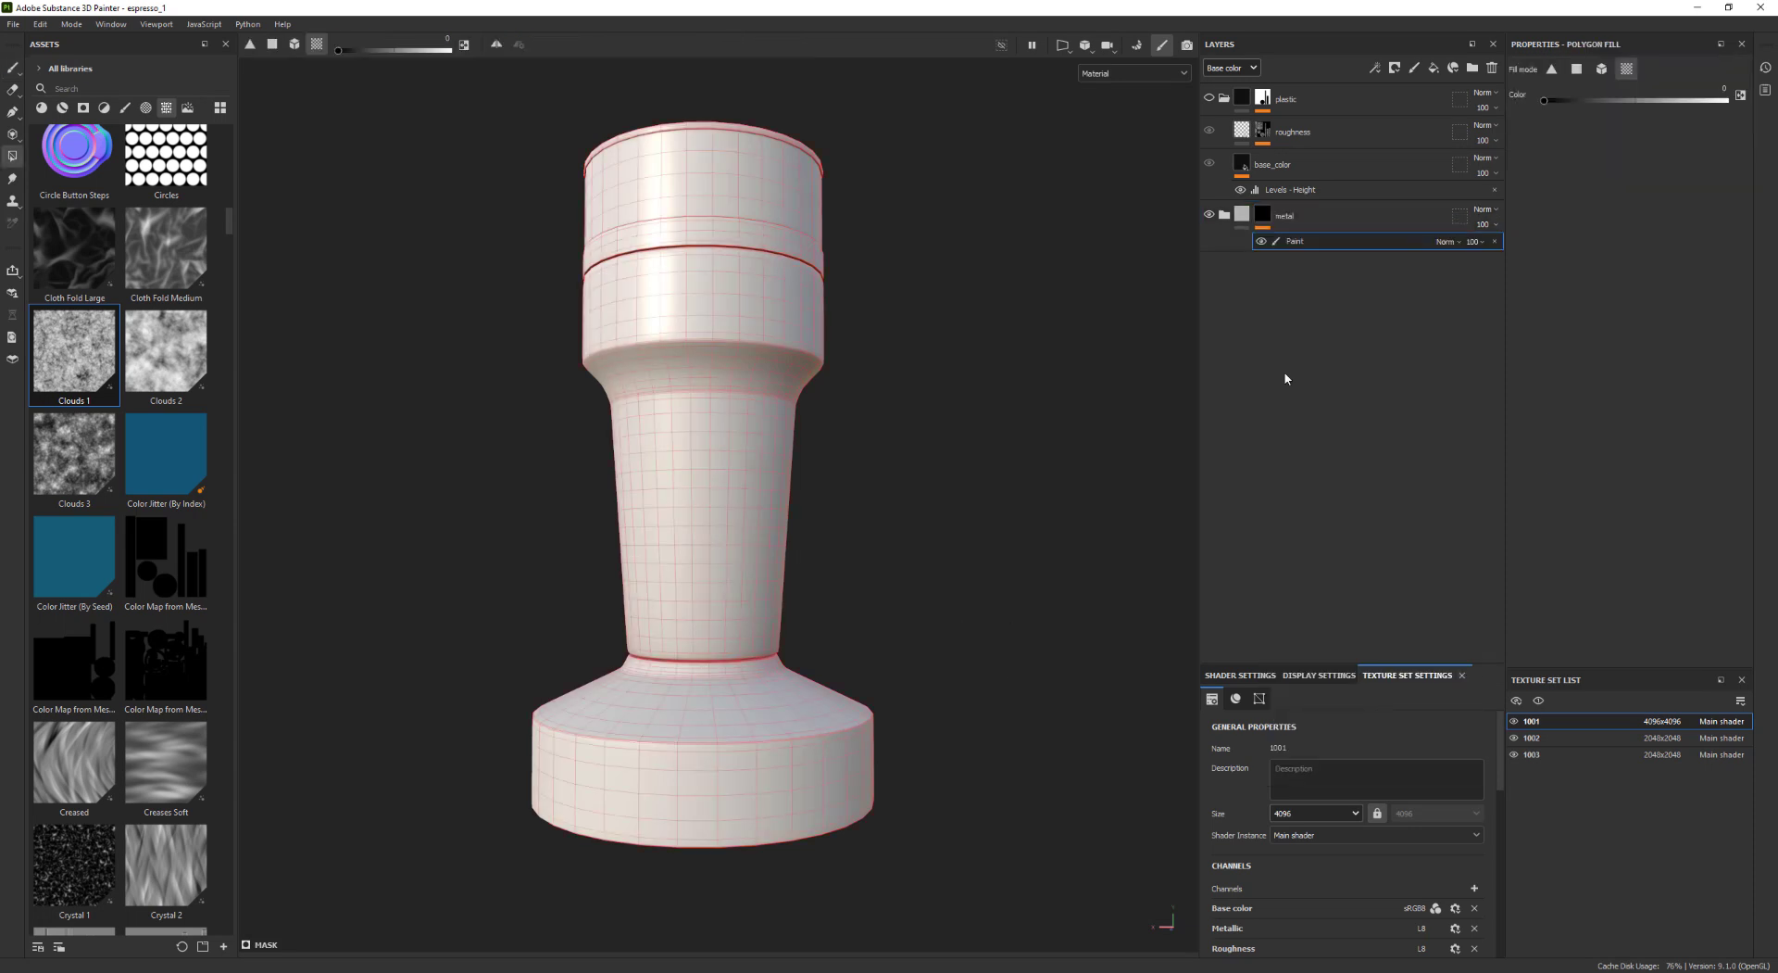
click(1602, 71)
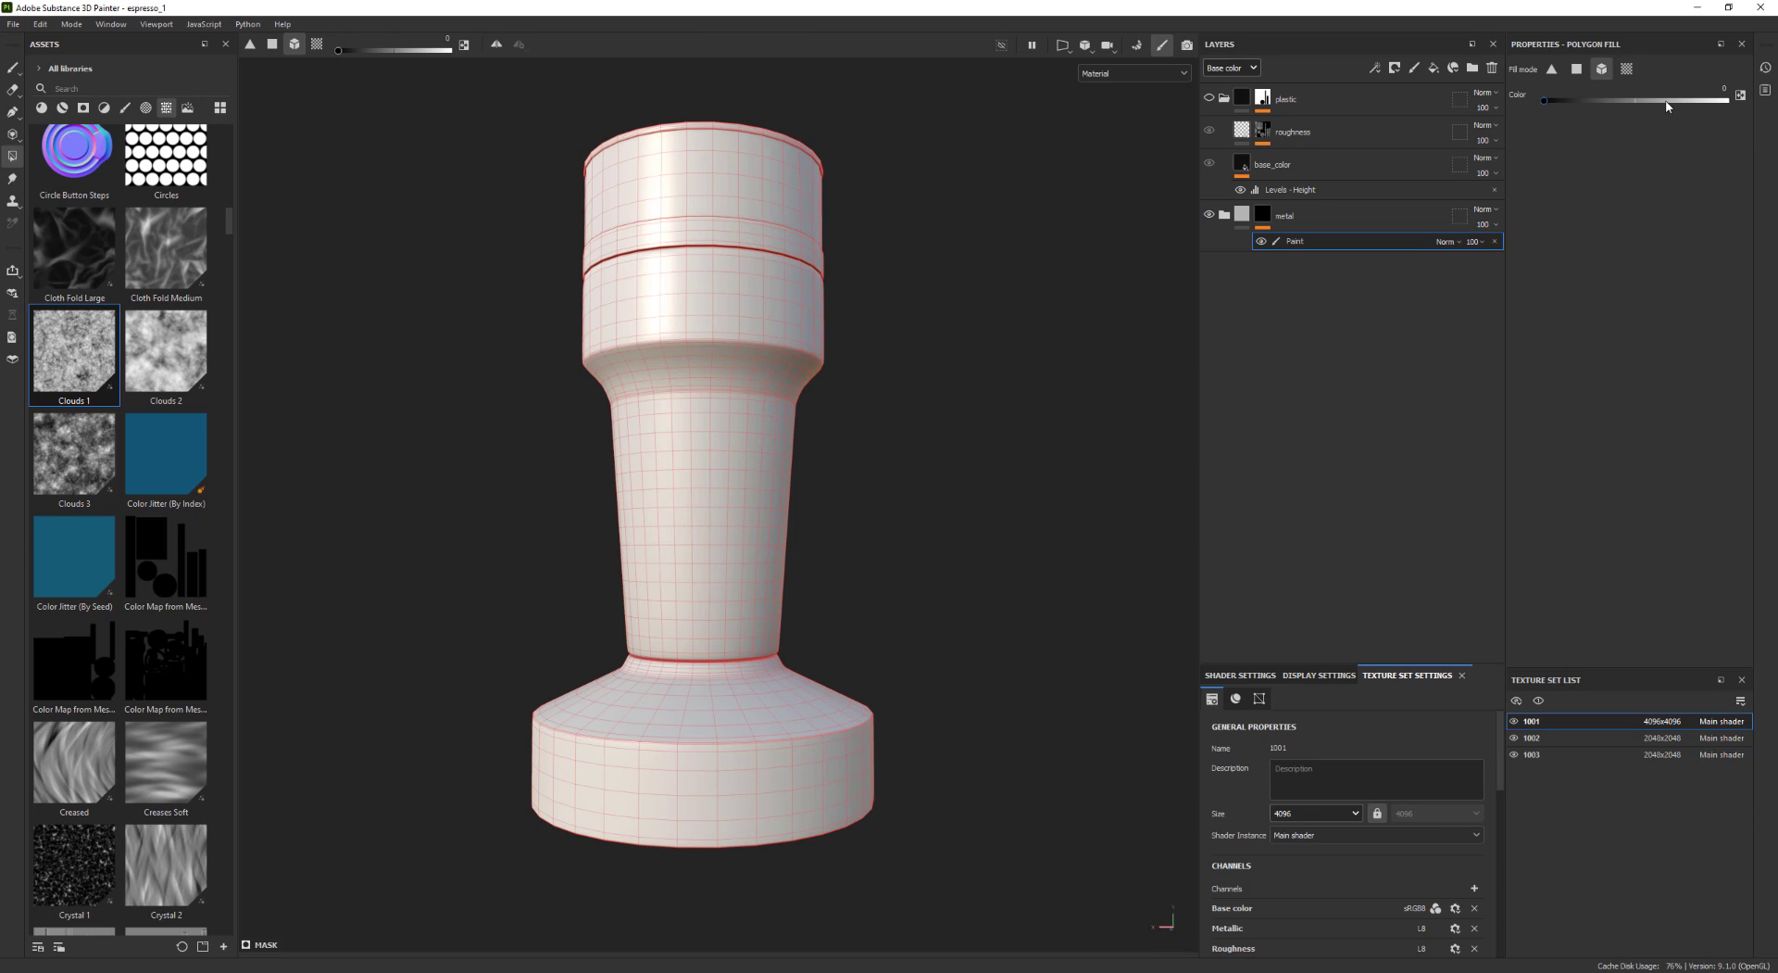
drag(1667, 102, 1728, 100)
click(793, 842)
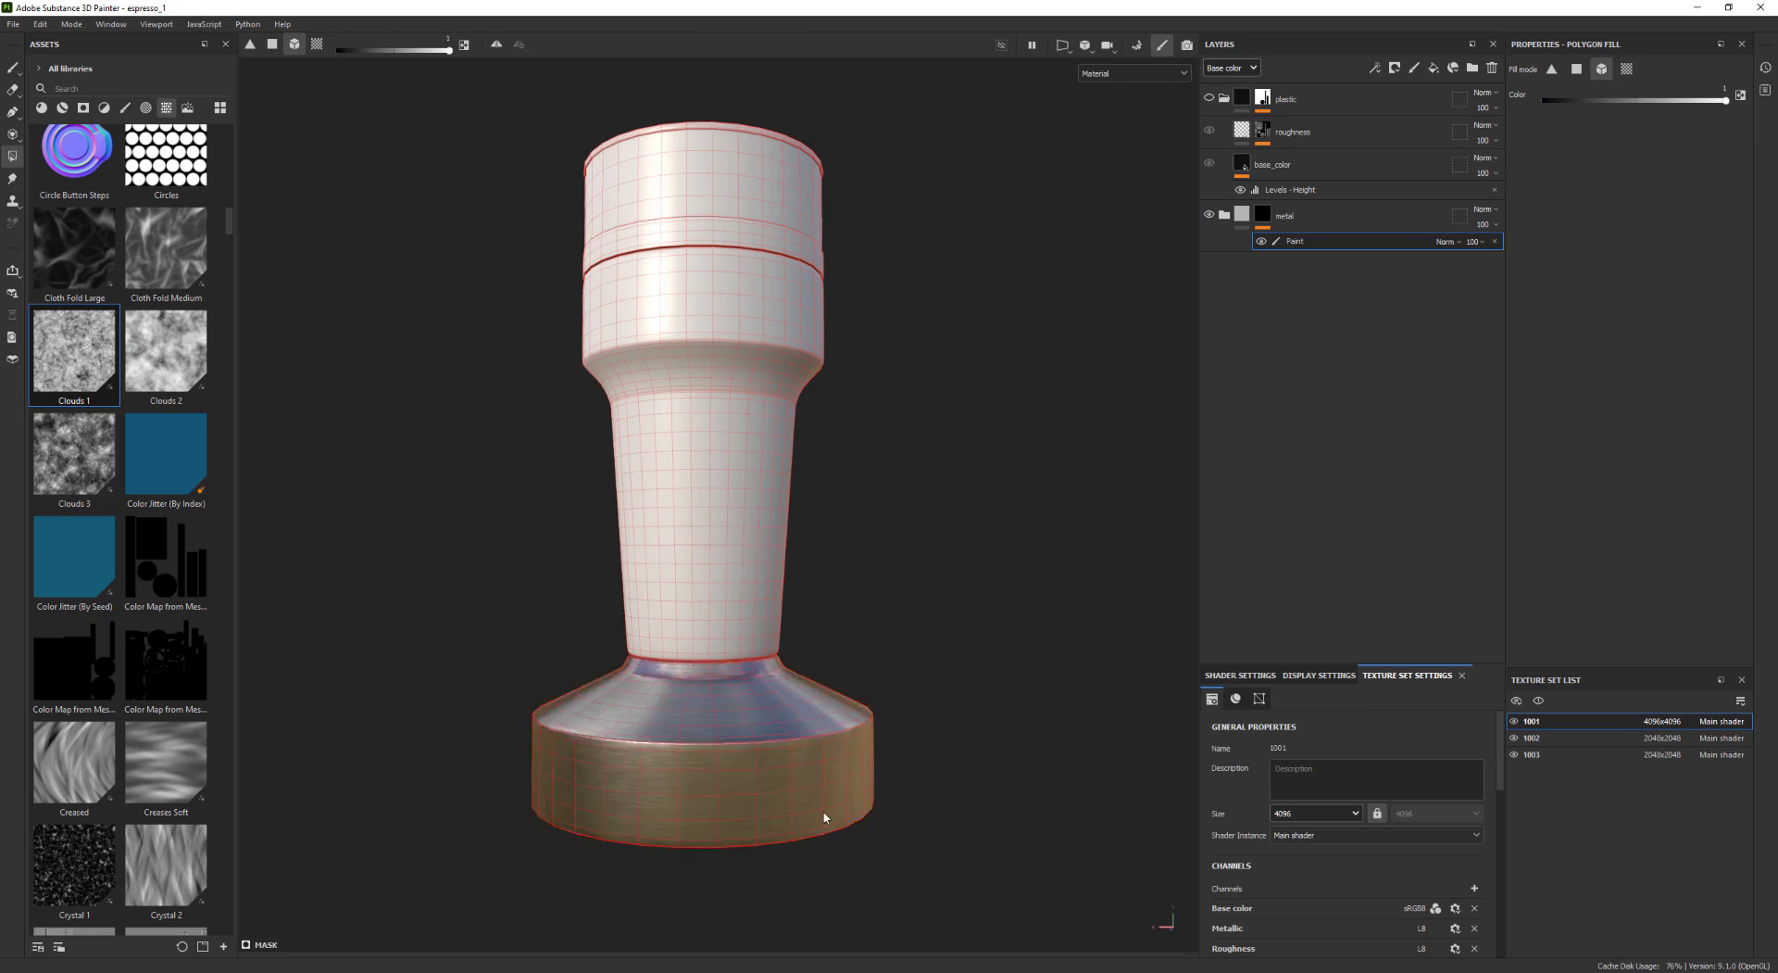
Make the plastic folder visible again and check the base_color layer's Height channel opacity
key(1)
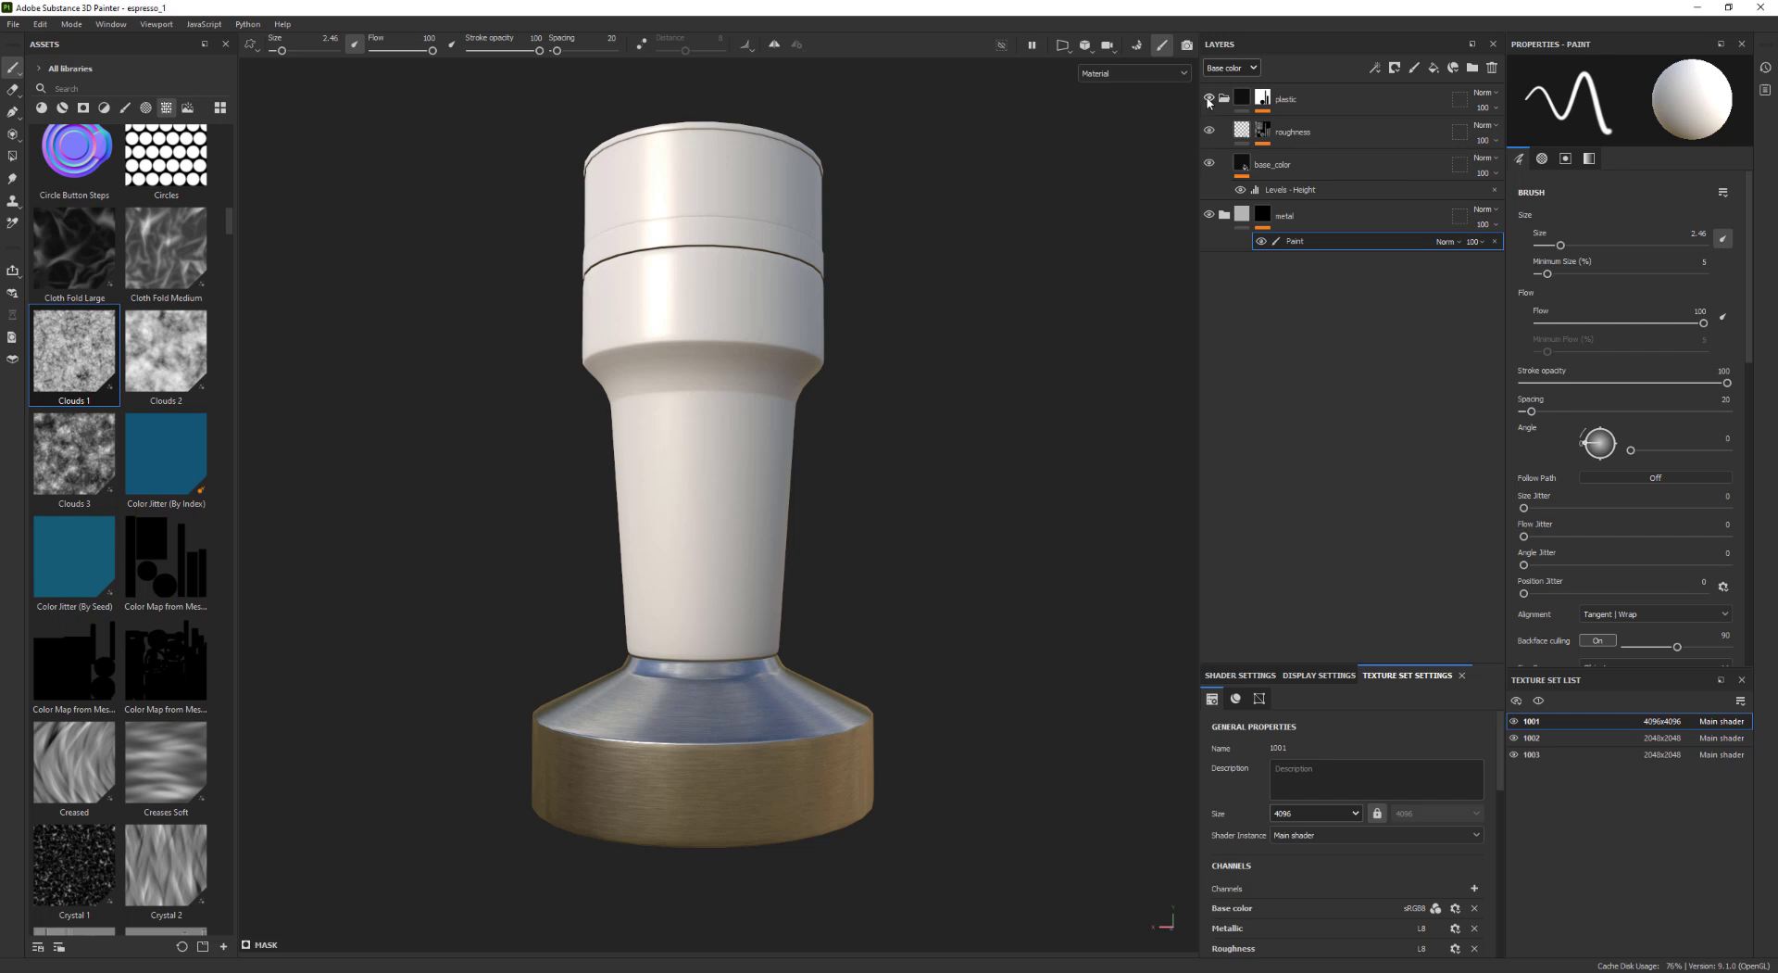
click(1209, 98)
click(1243, 164)
click(1232, 67)
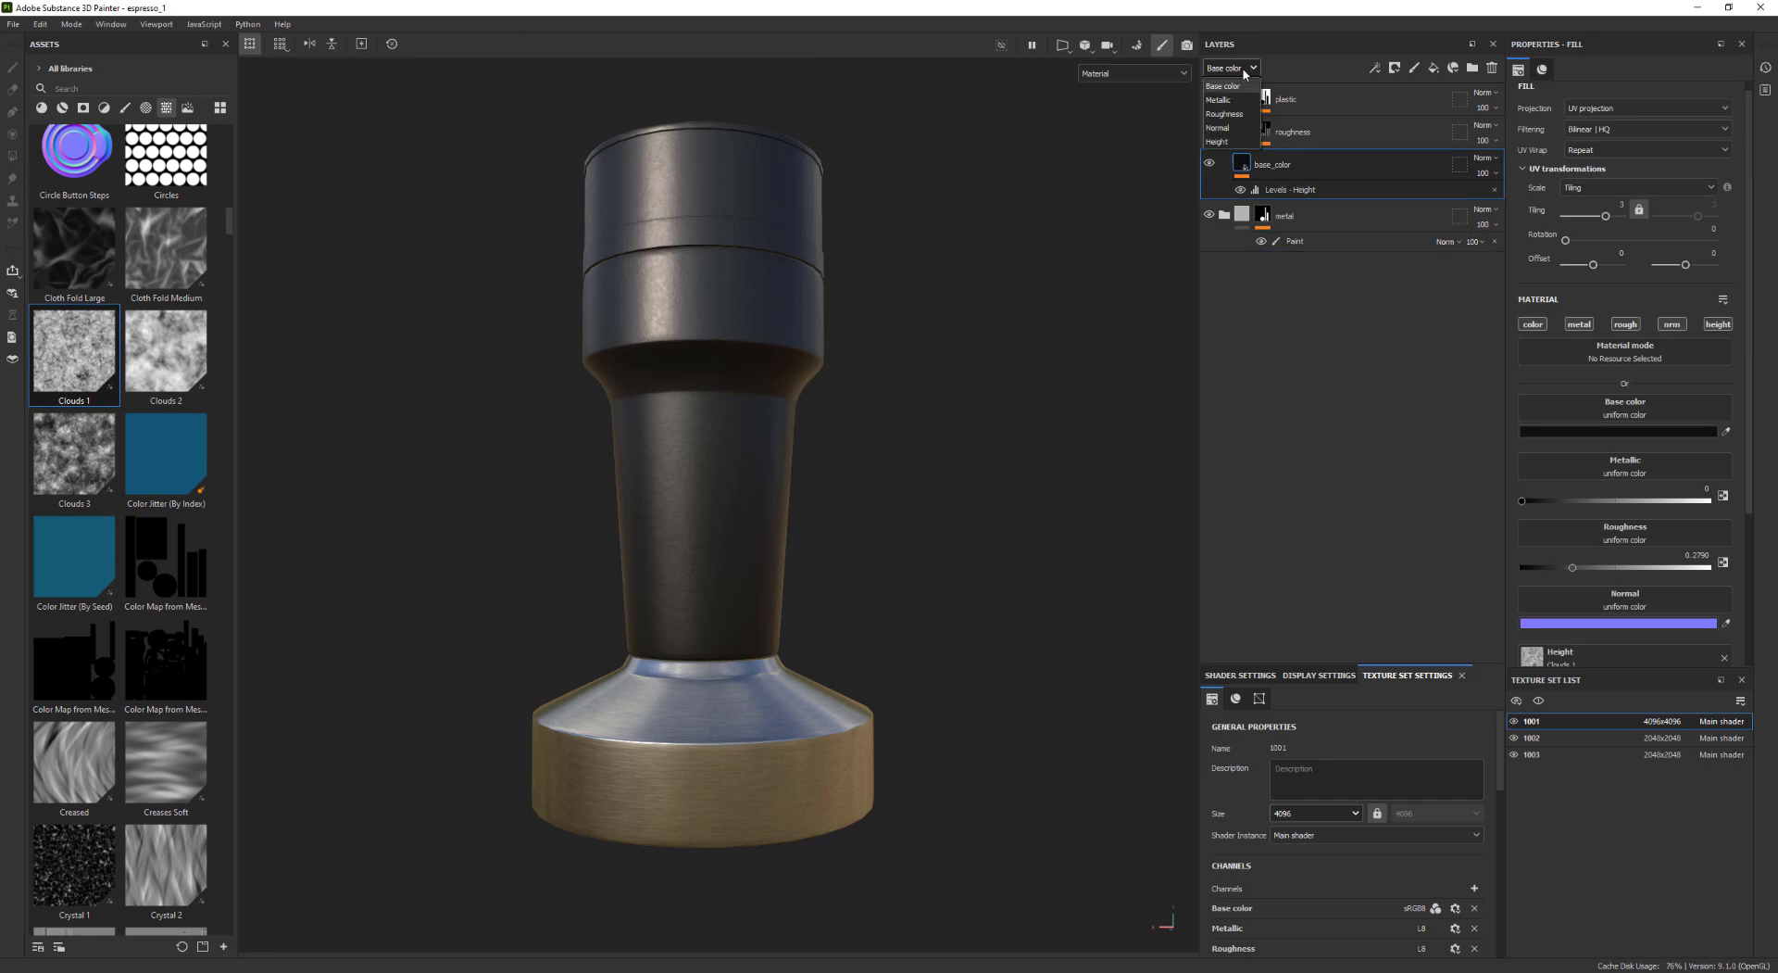
click(1235, 128)
click(1493, 174)
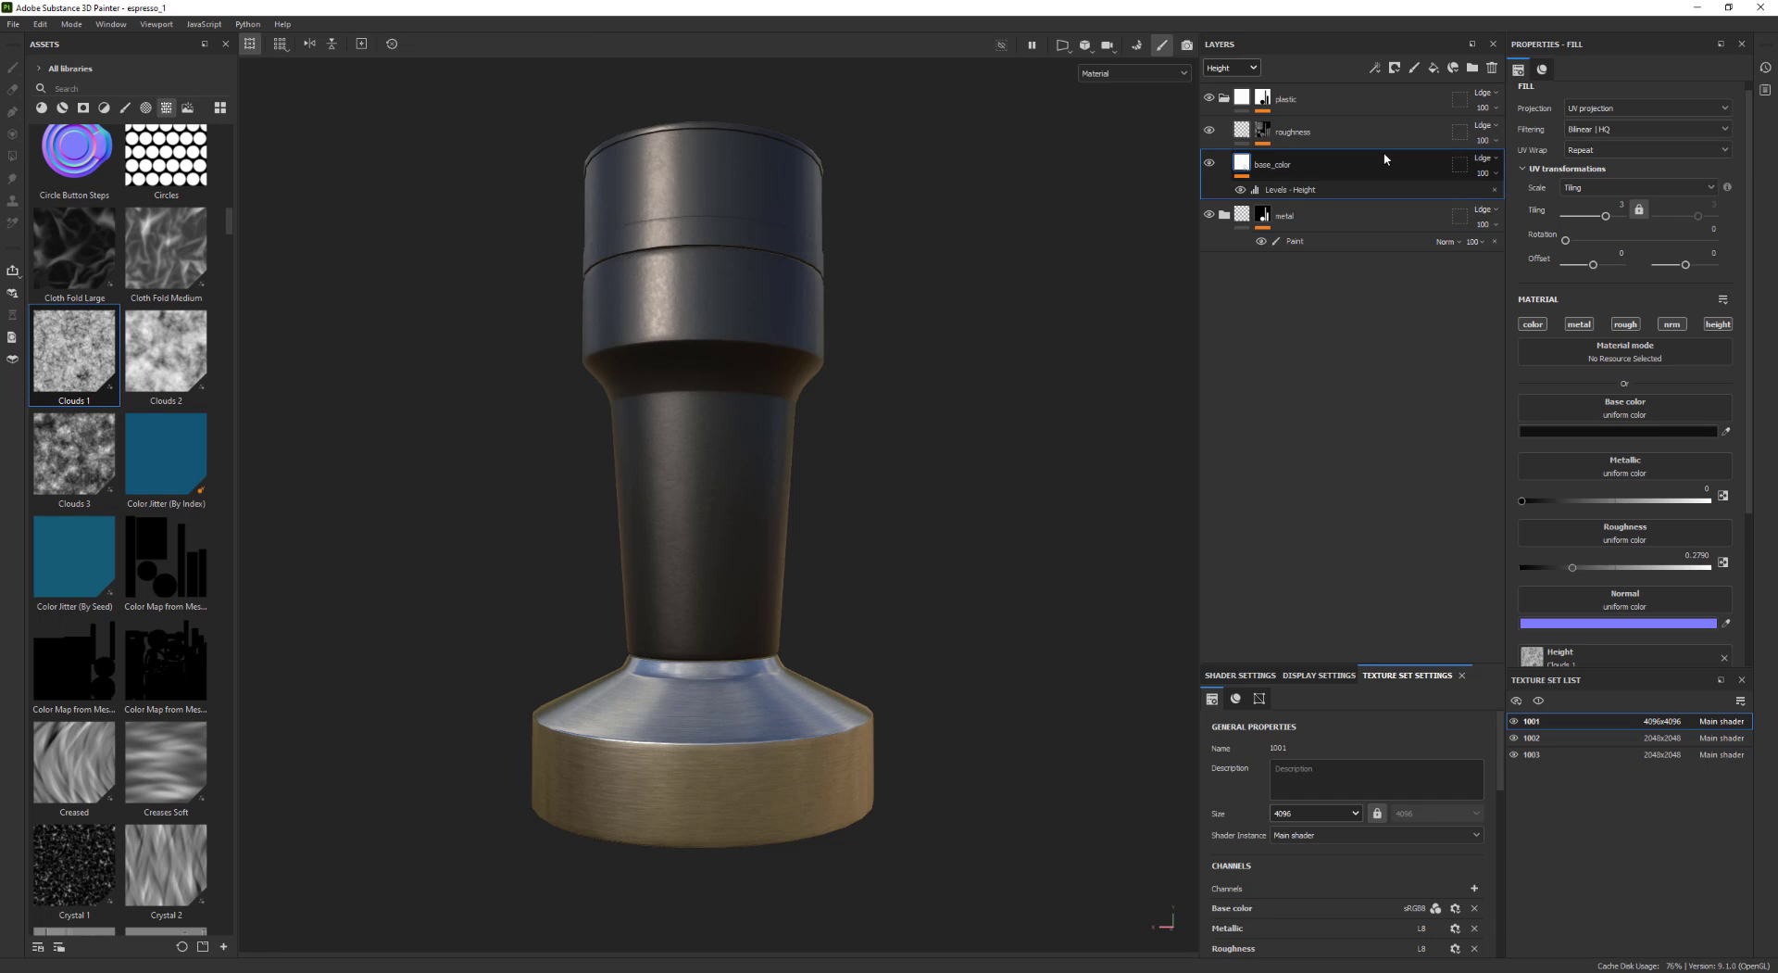
click(1234, 69)
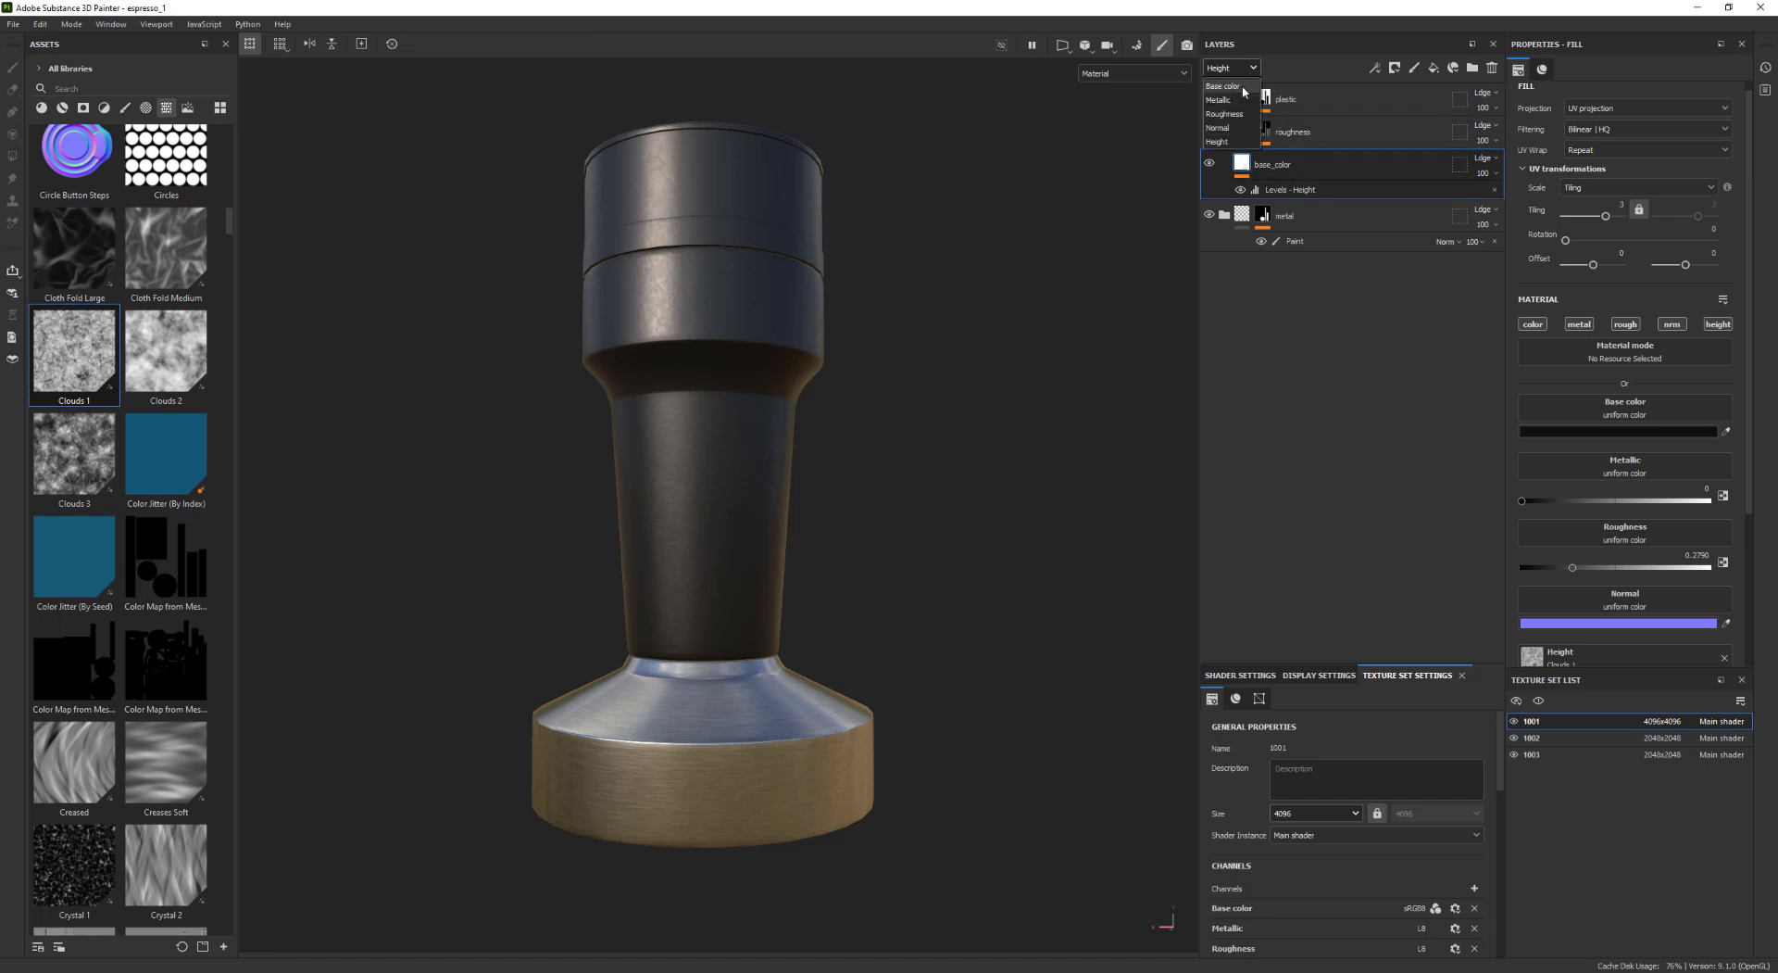
click(1236, 85)
Fine-tune the output low level of base_color's Height Levels effect to about 0.998
click(1394, 191)
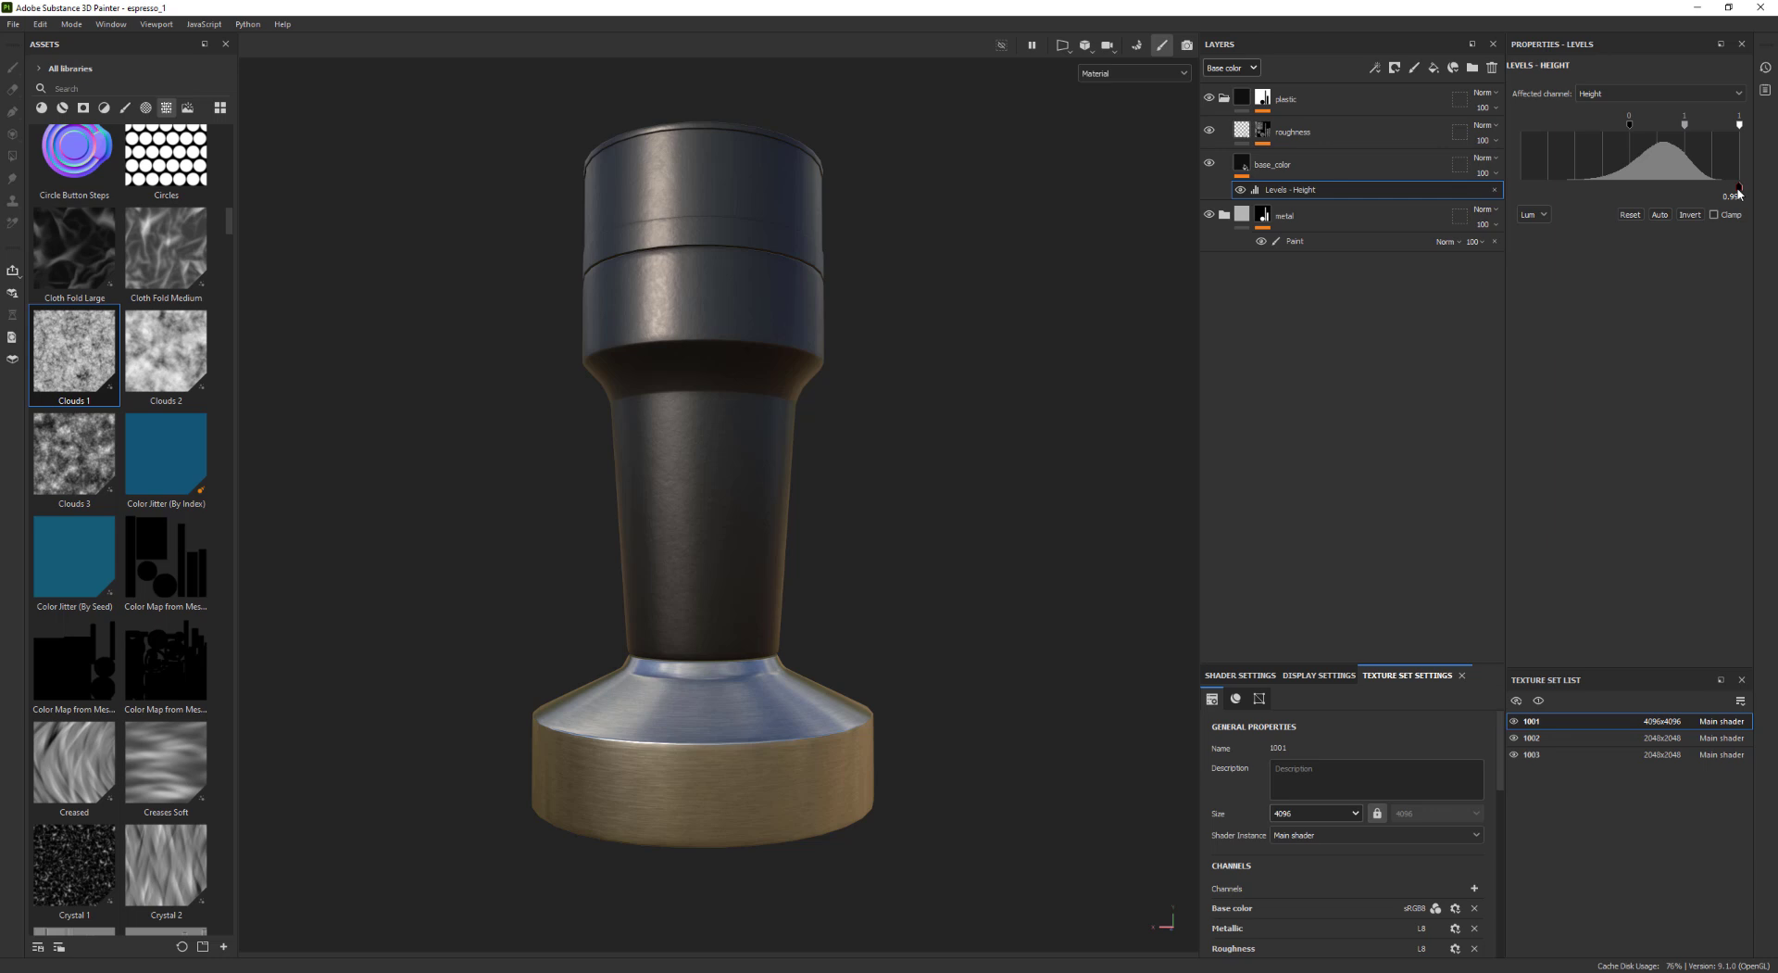
drag(1506, 276, 1433, 276)
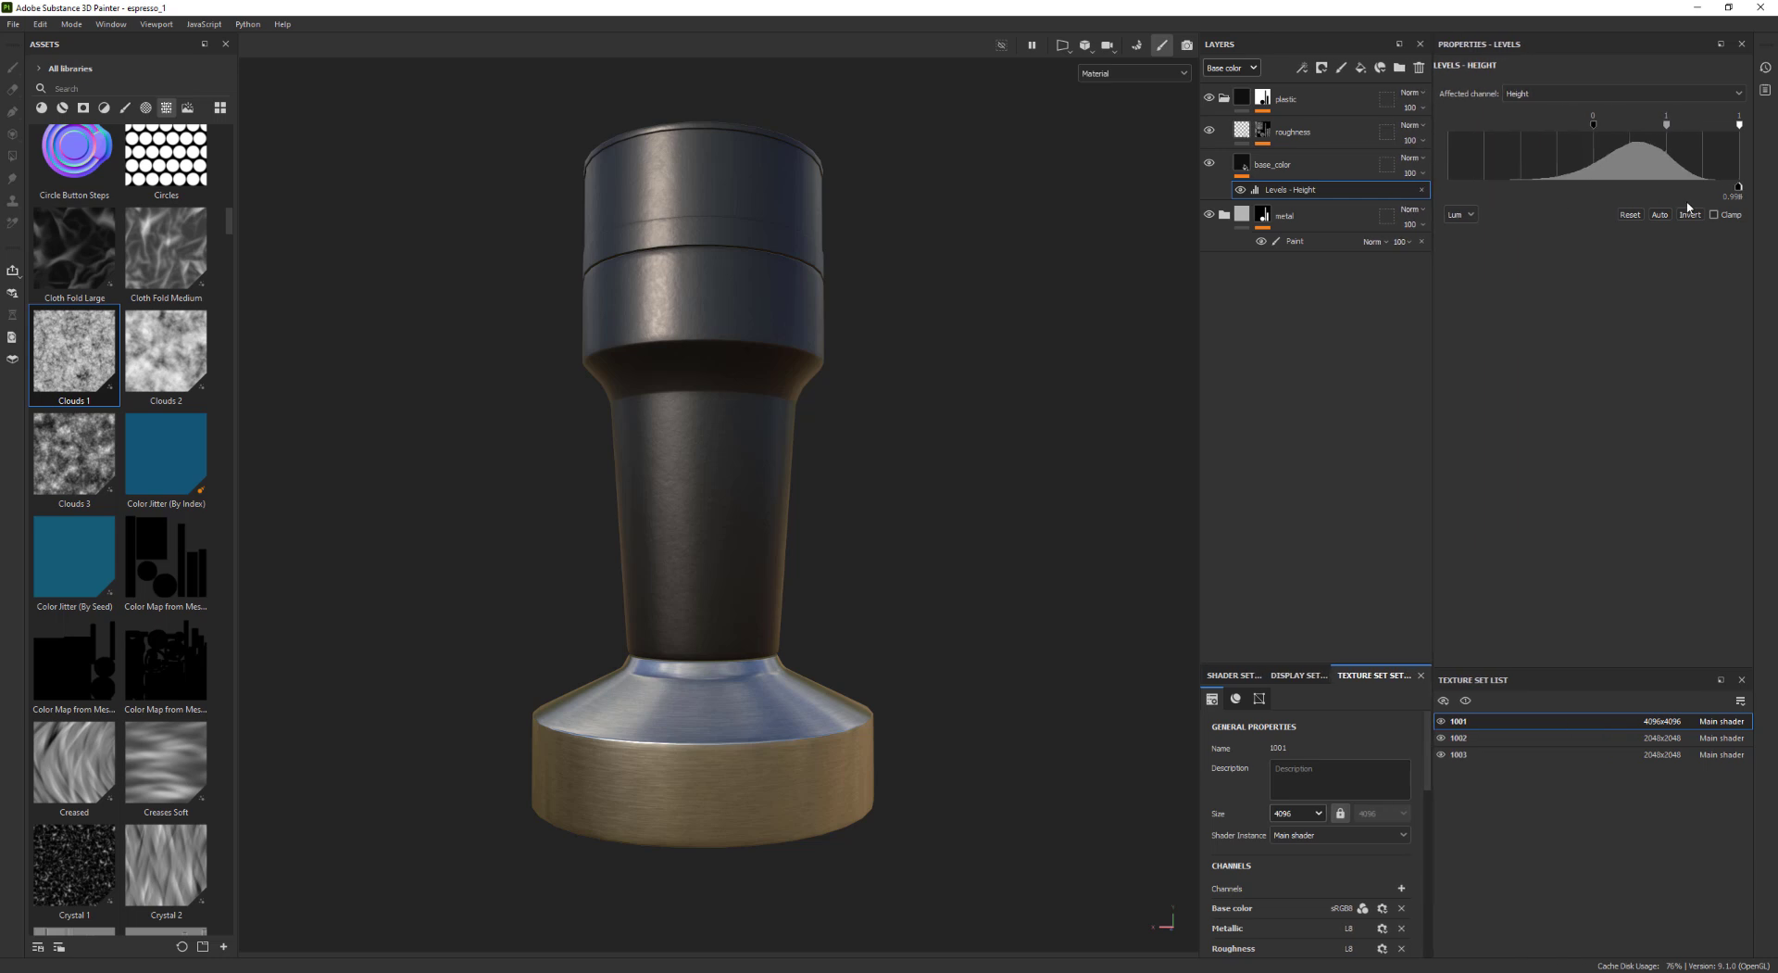
drag(1737, 188, 1735, 194)
drag(1433, 299, 1528, 297)
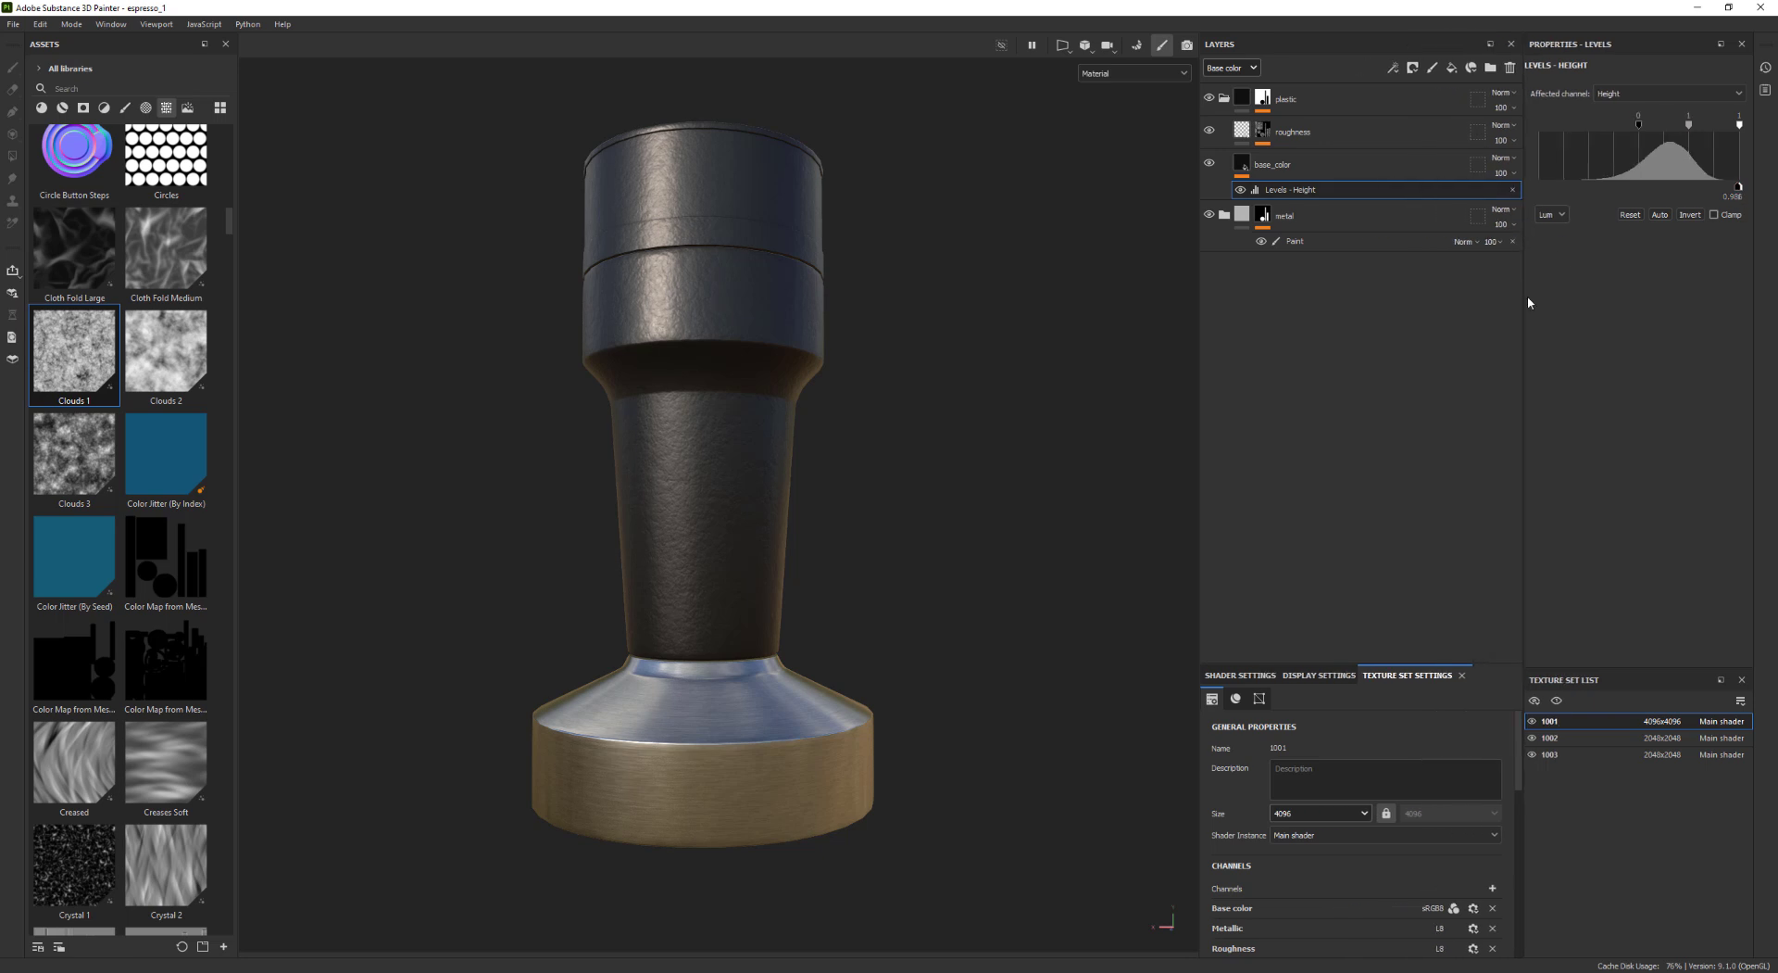
scroll(575, 469, down, 3)
alt+drag(575, 469, 636, 445)
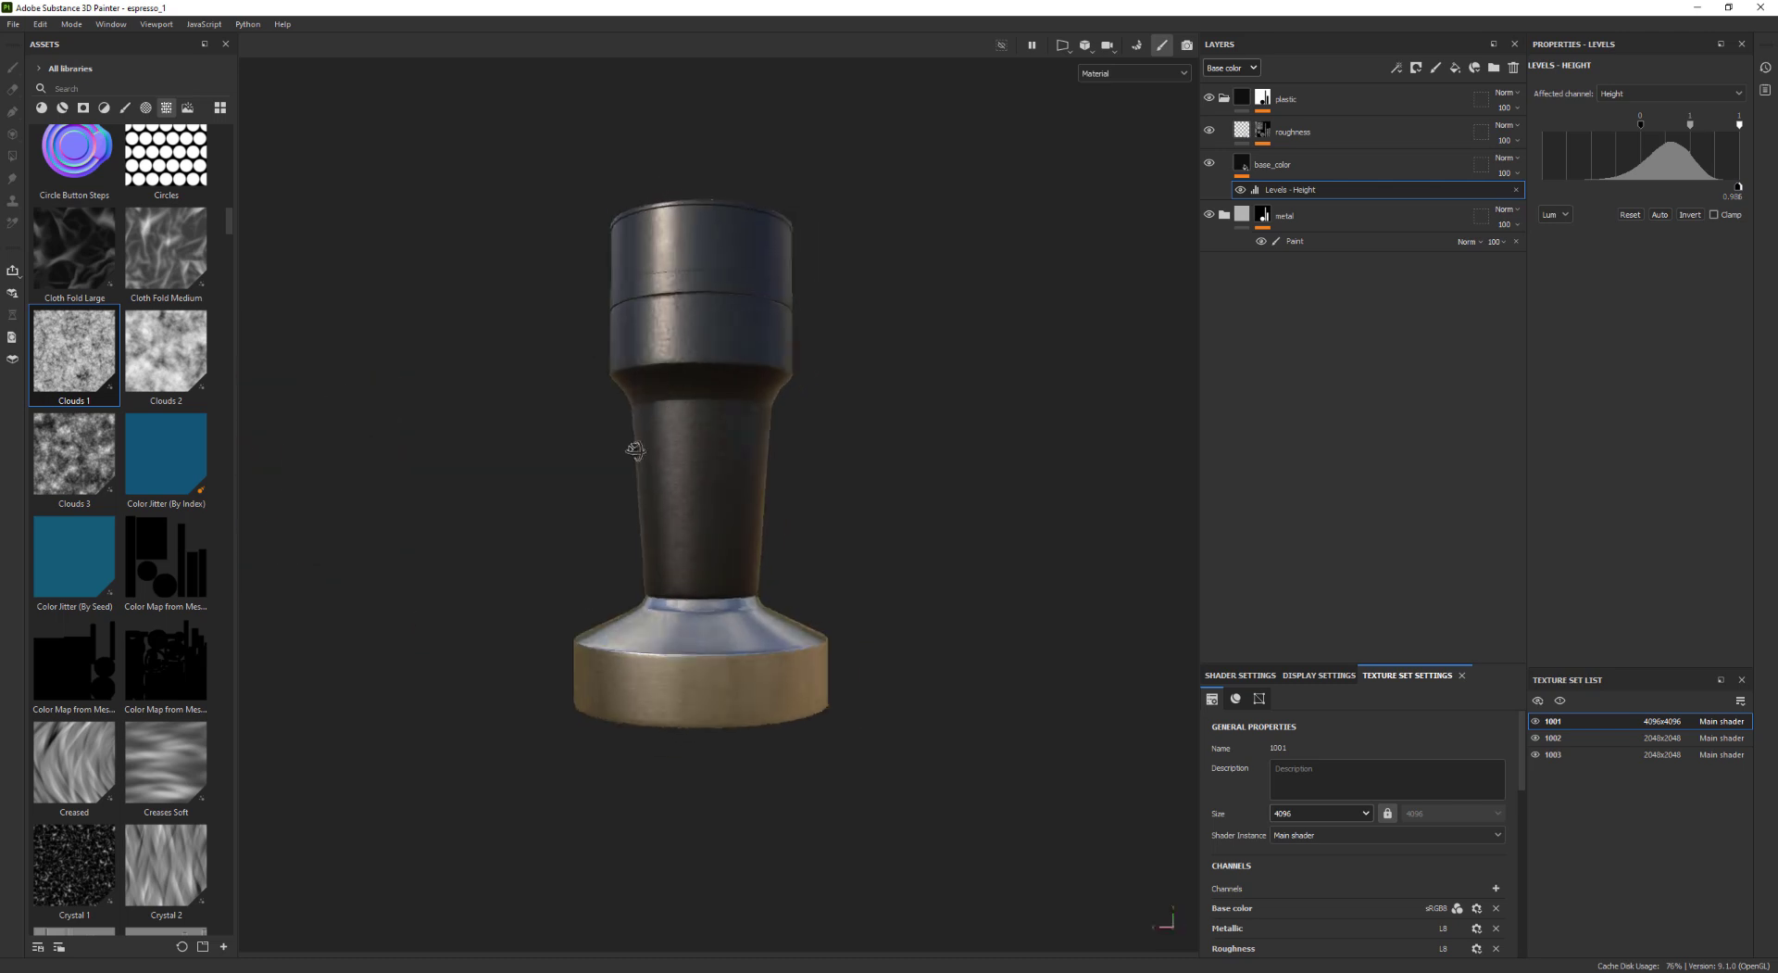
Lower the base_color layer's opacity in the Height channel to 81
click(1237, 69)
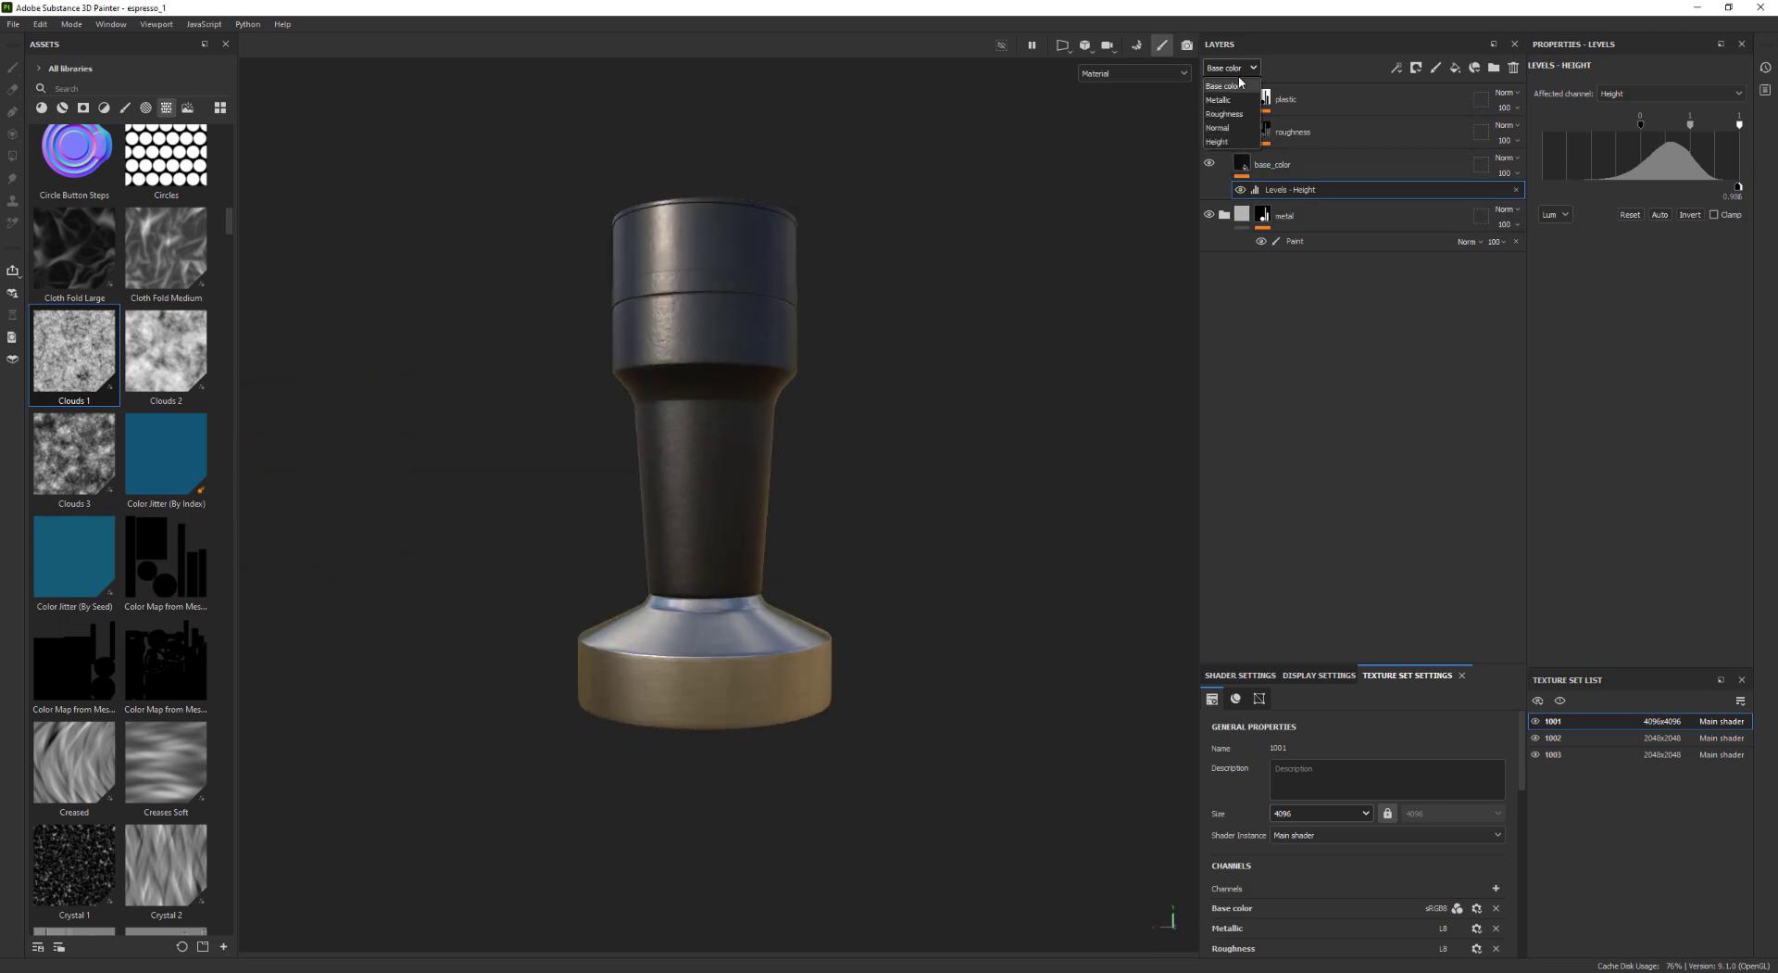
click(1222, 142)
click(1241, 167)
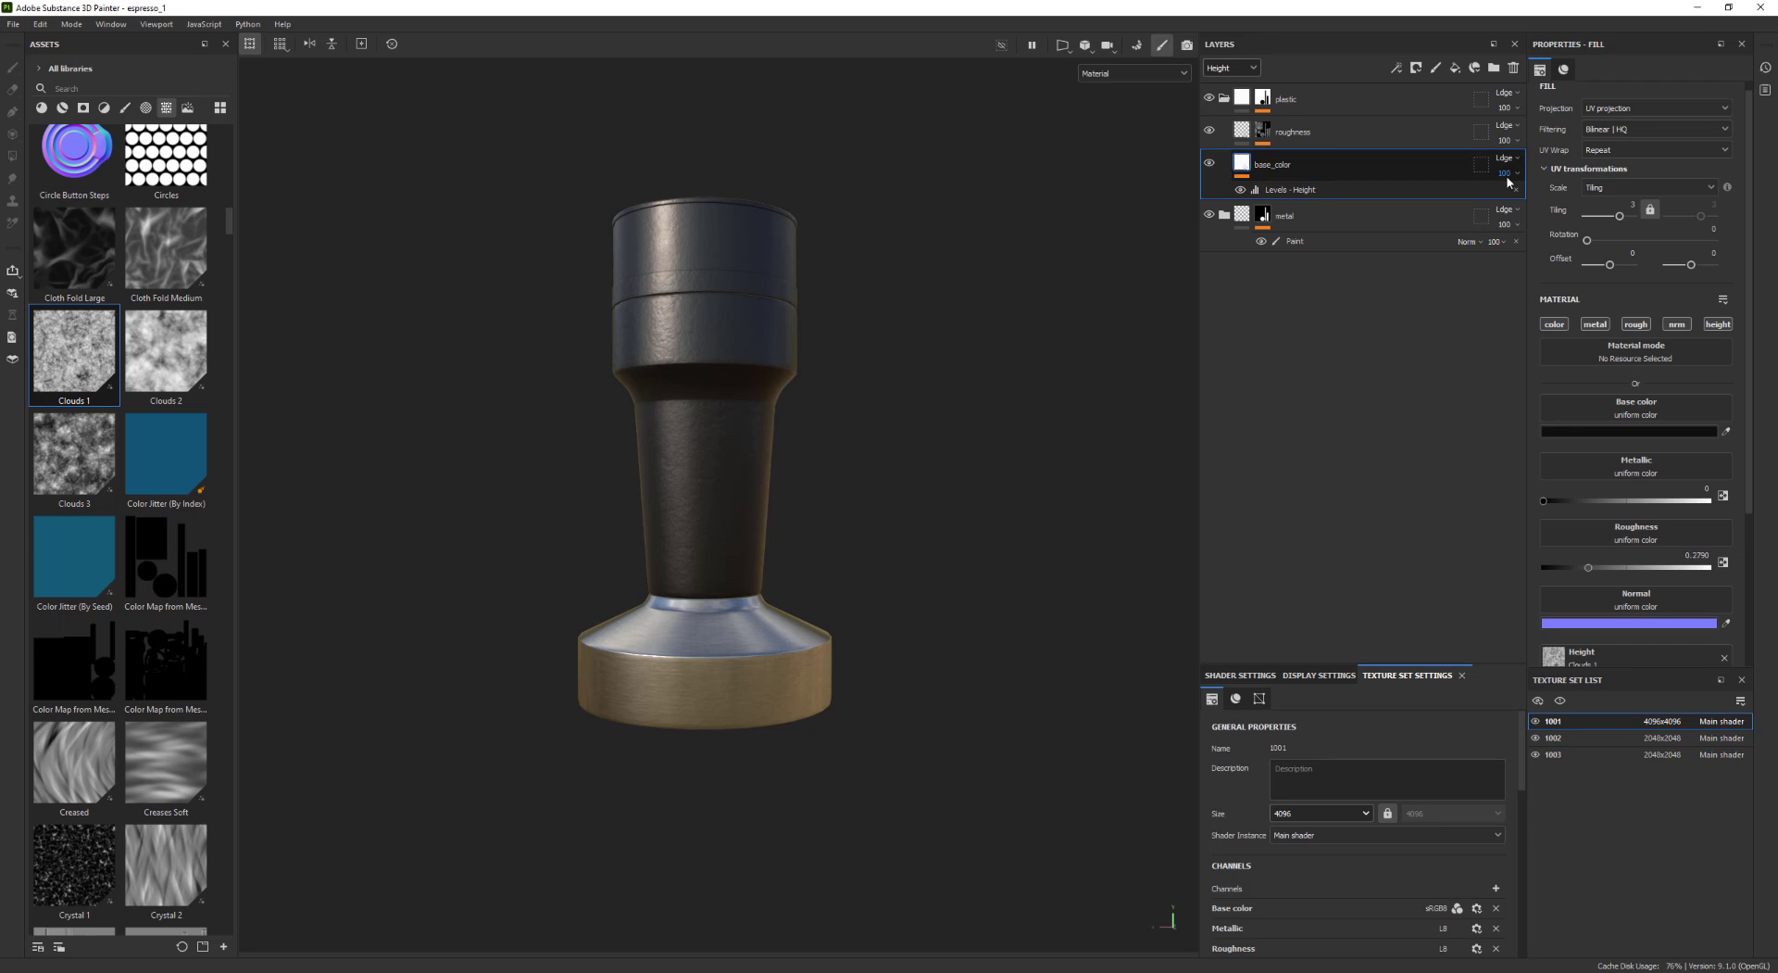
click(1512, 172)
drag(1554, 198, 1543, 203)
scroll(744, 318, up, 3)
alt+drag(744, 318, 936, 361)
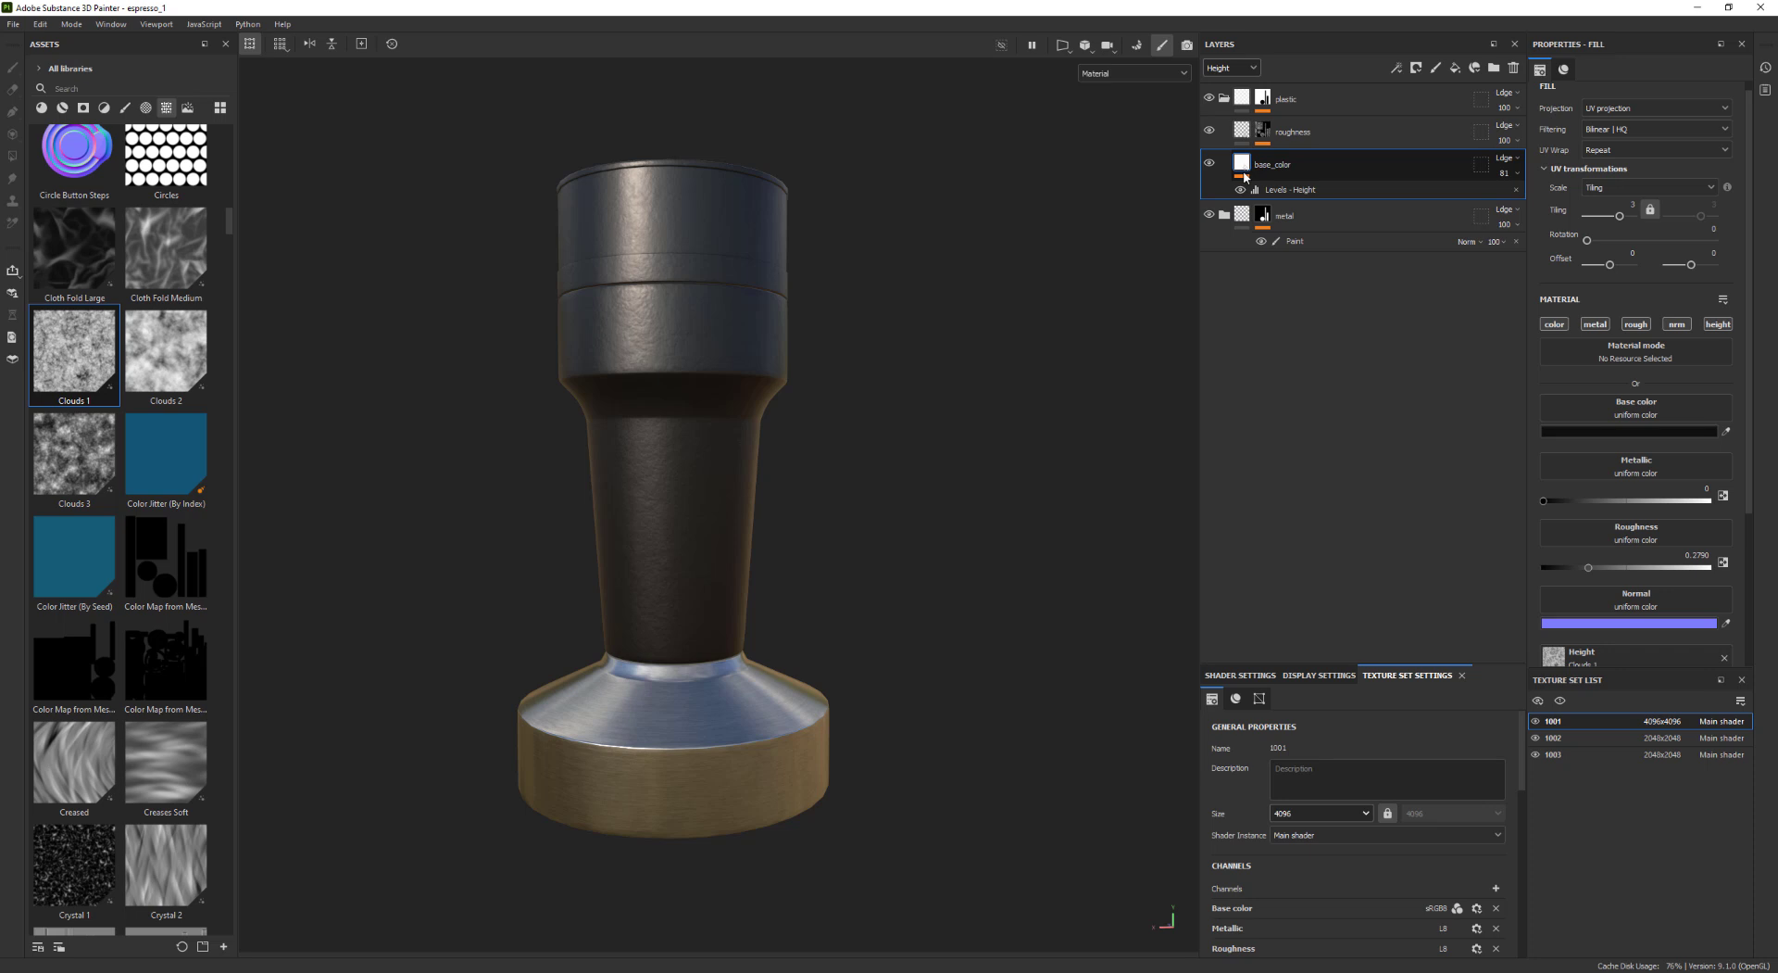
Set base_color's tiling to 4 and lower its Height channel opacity to 60
text(4)
key(Return)
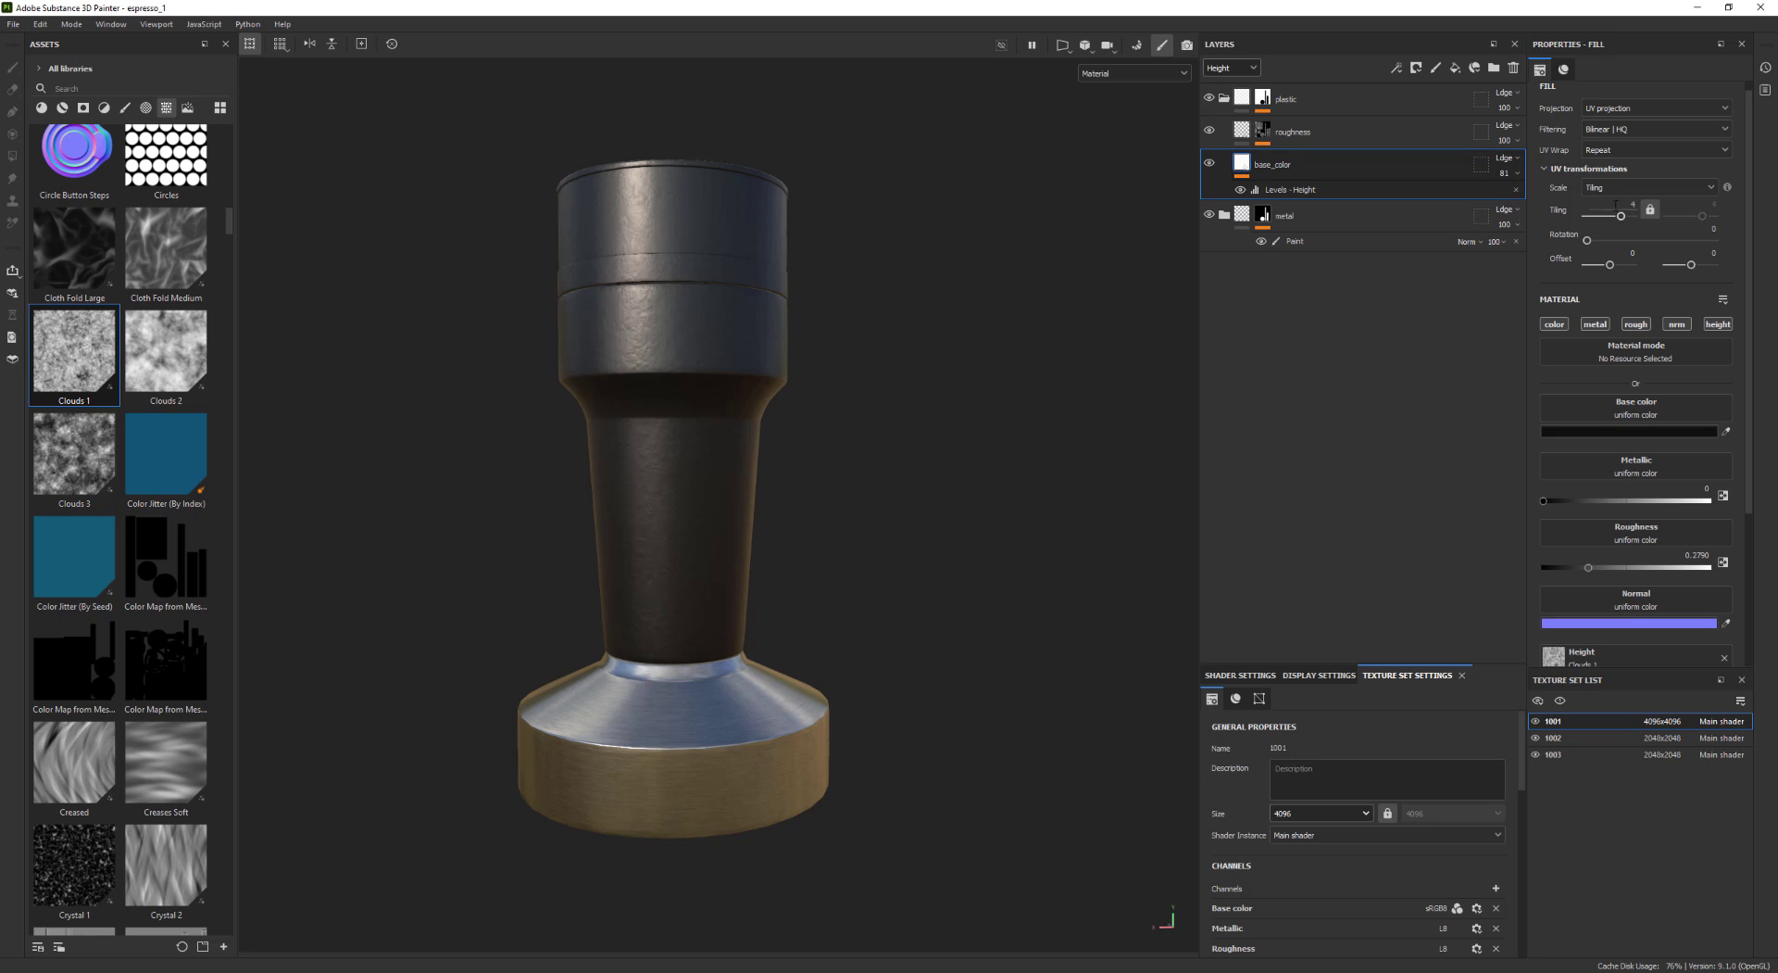
click(1510, 174)
drag(1543, 198, 1530, 199)
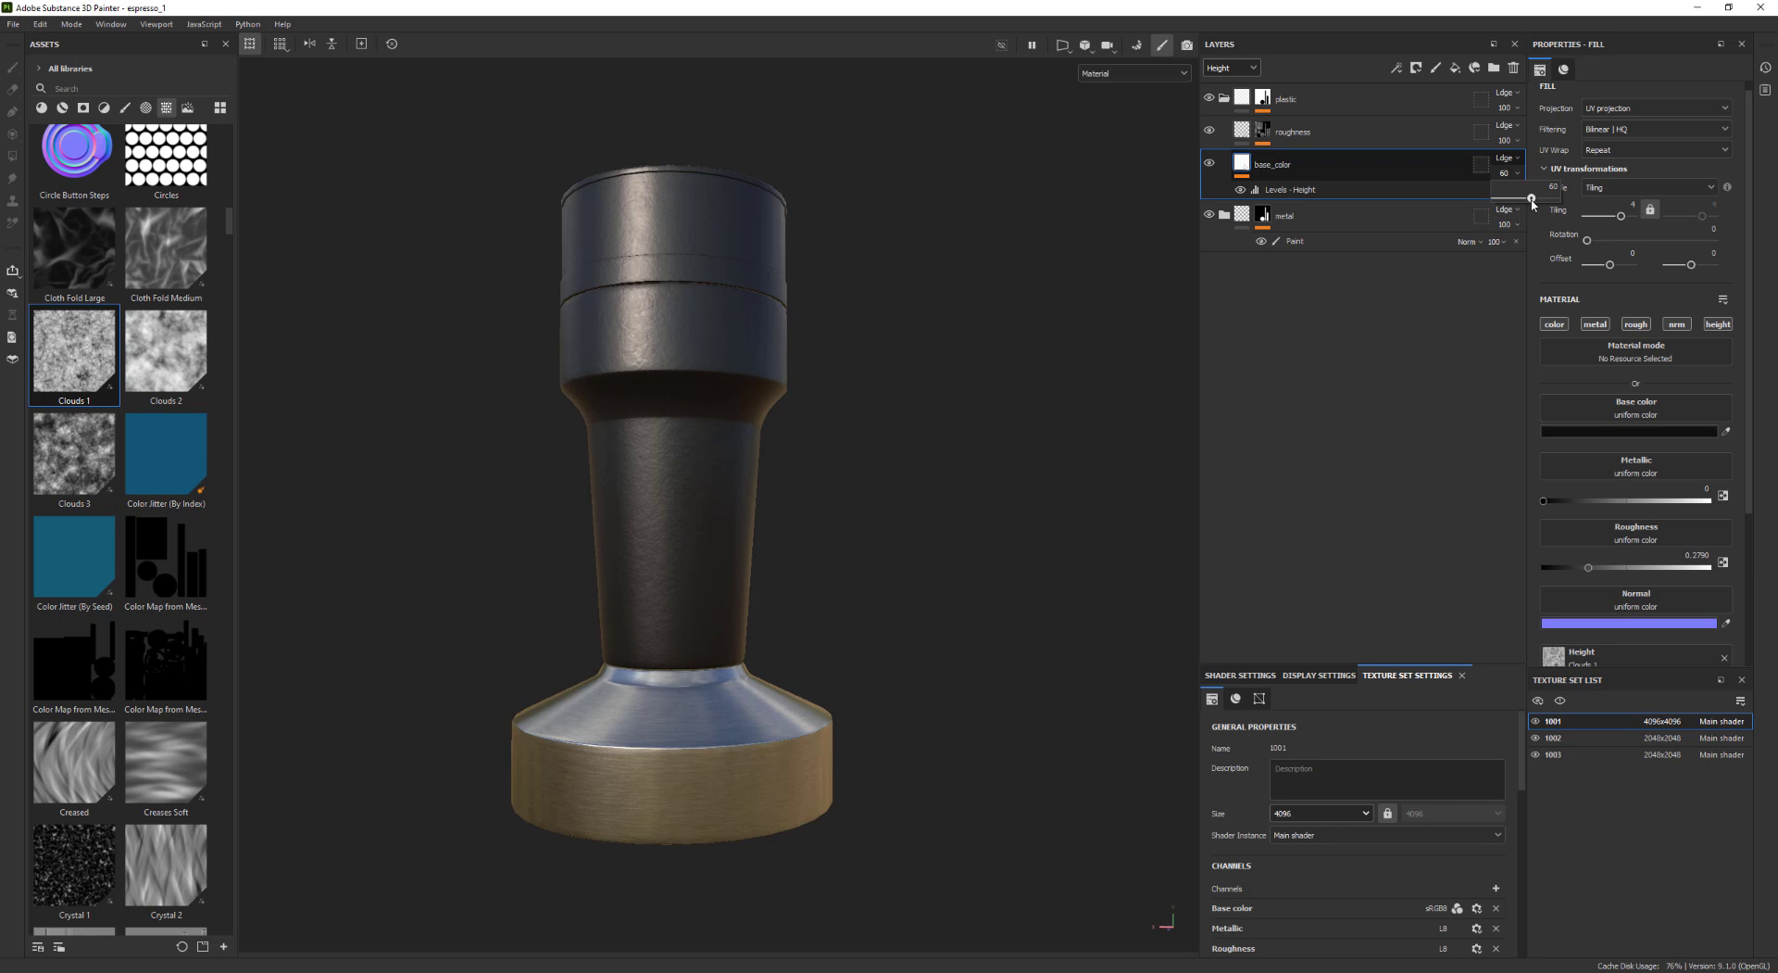
alt+right_drag(723, 315, 194, 387)
alt+drag(278, 444, 691, 534)
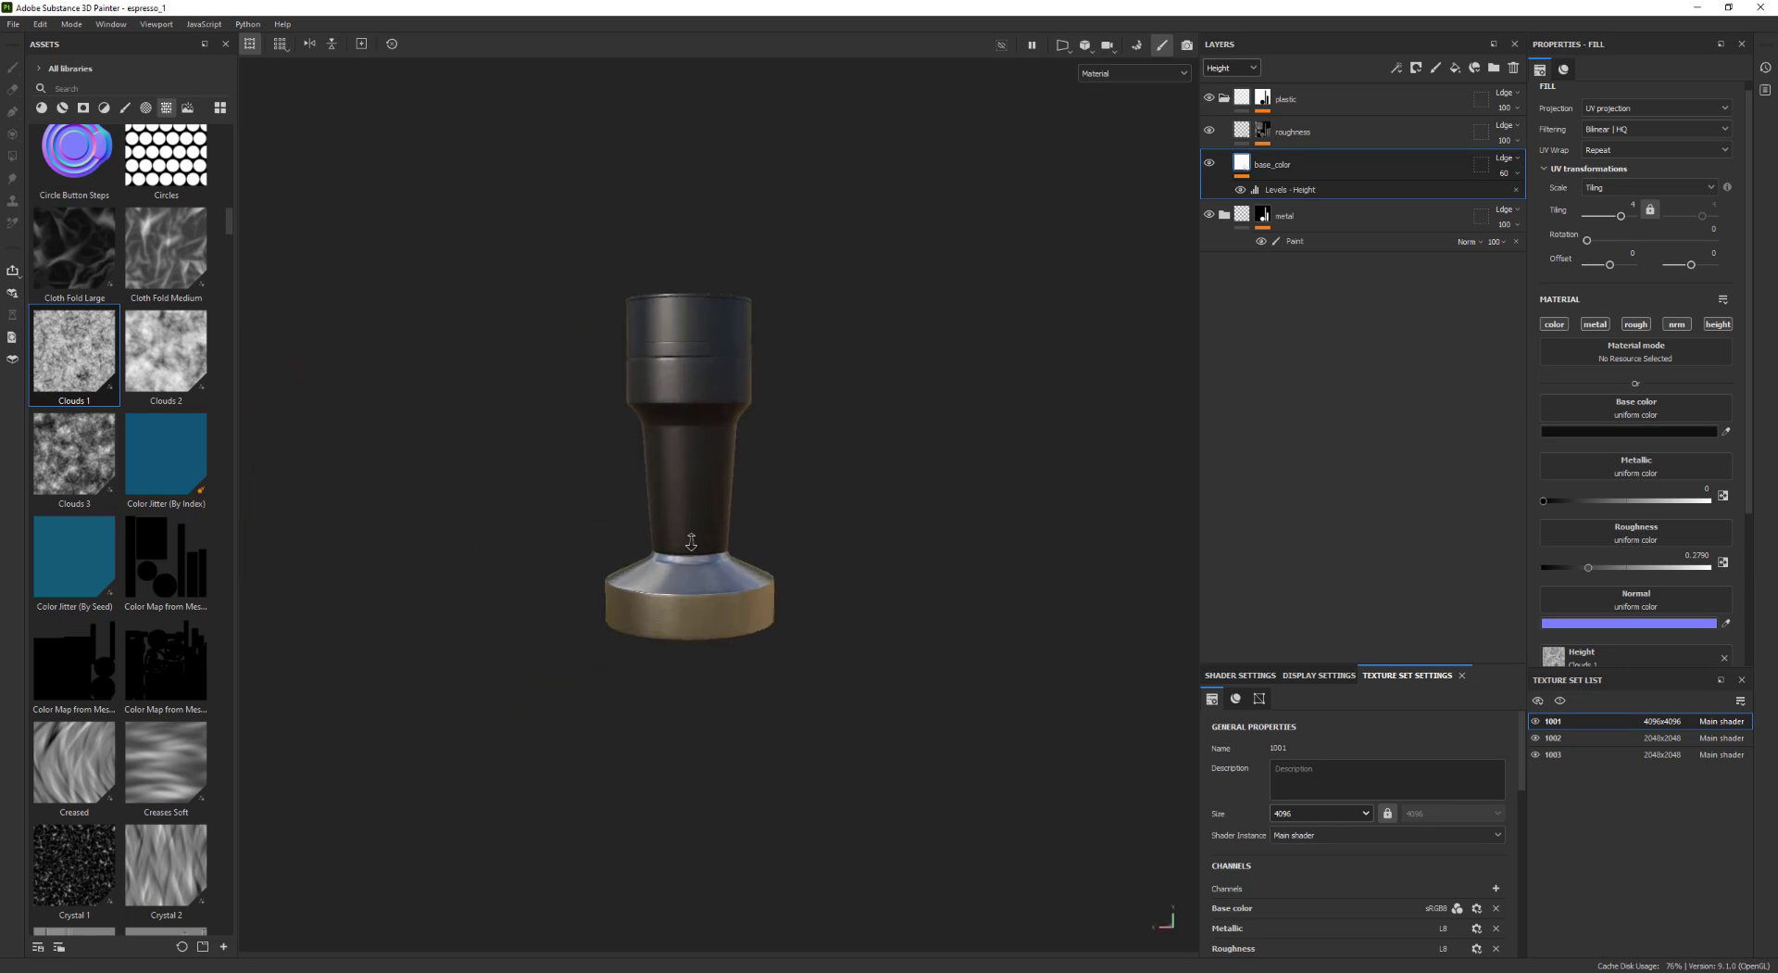
alt+right_drag(691, 534, 1231, 123)
Return the layer stack to the Base color channel and check the base_color layer's uniform color
click(1234, 128)
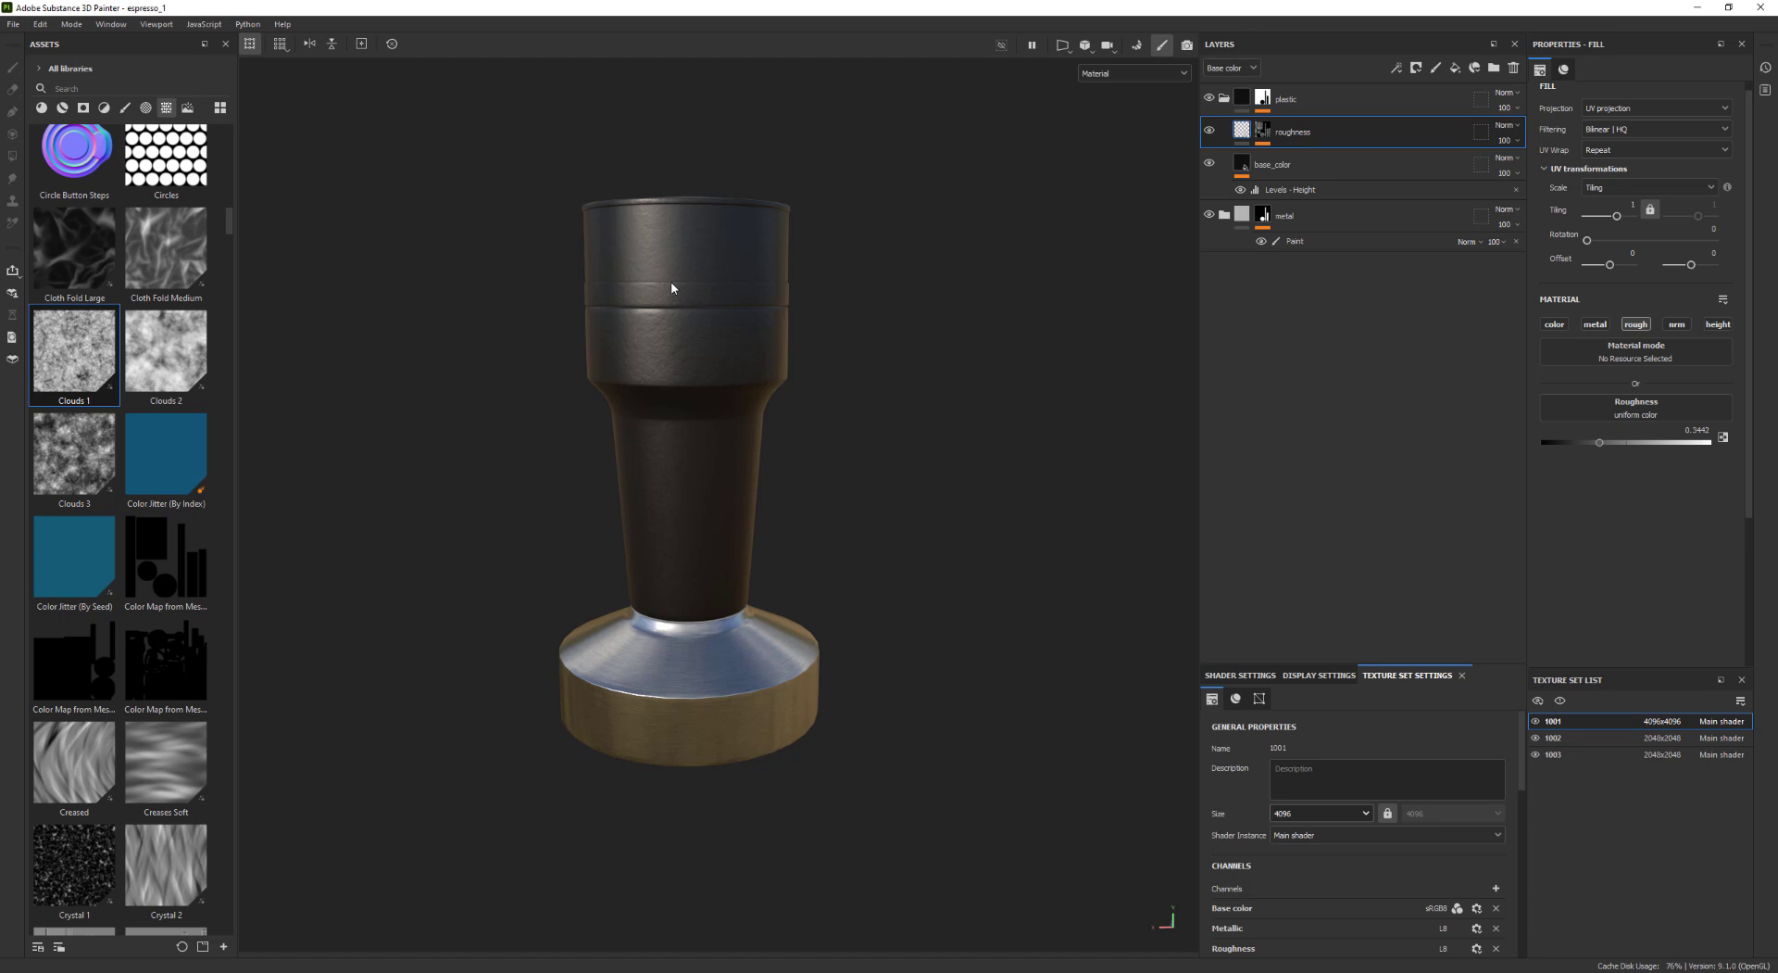
click(1242, 164)
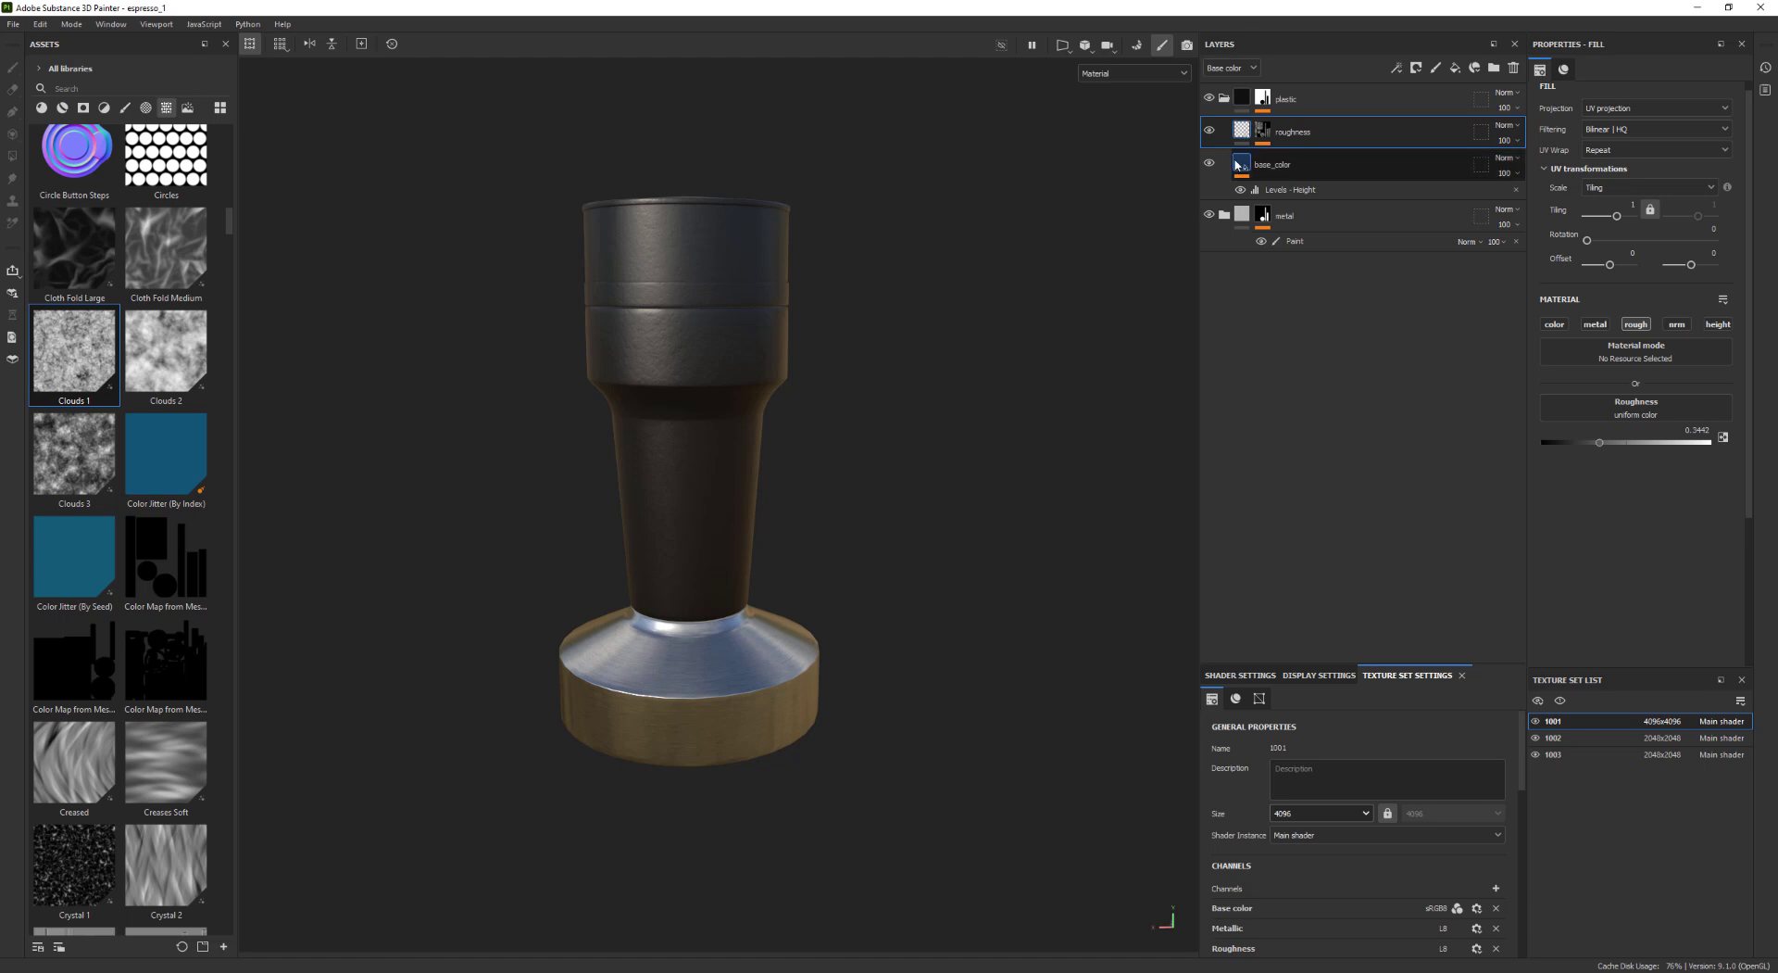
click(1627, 430)
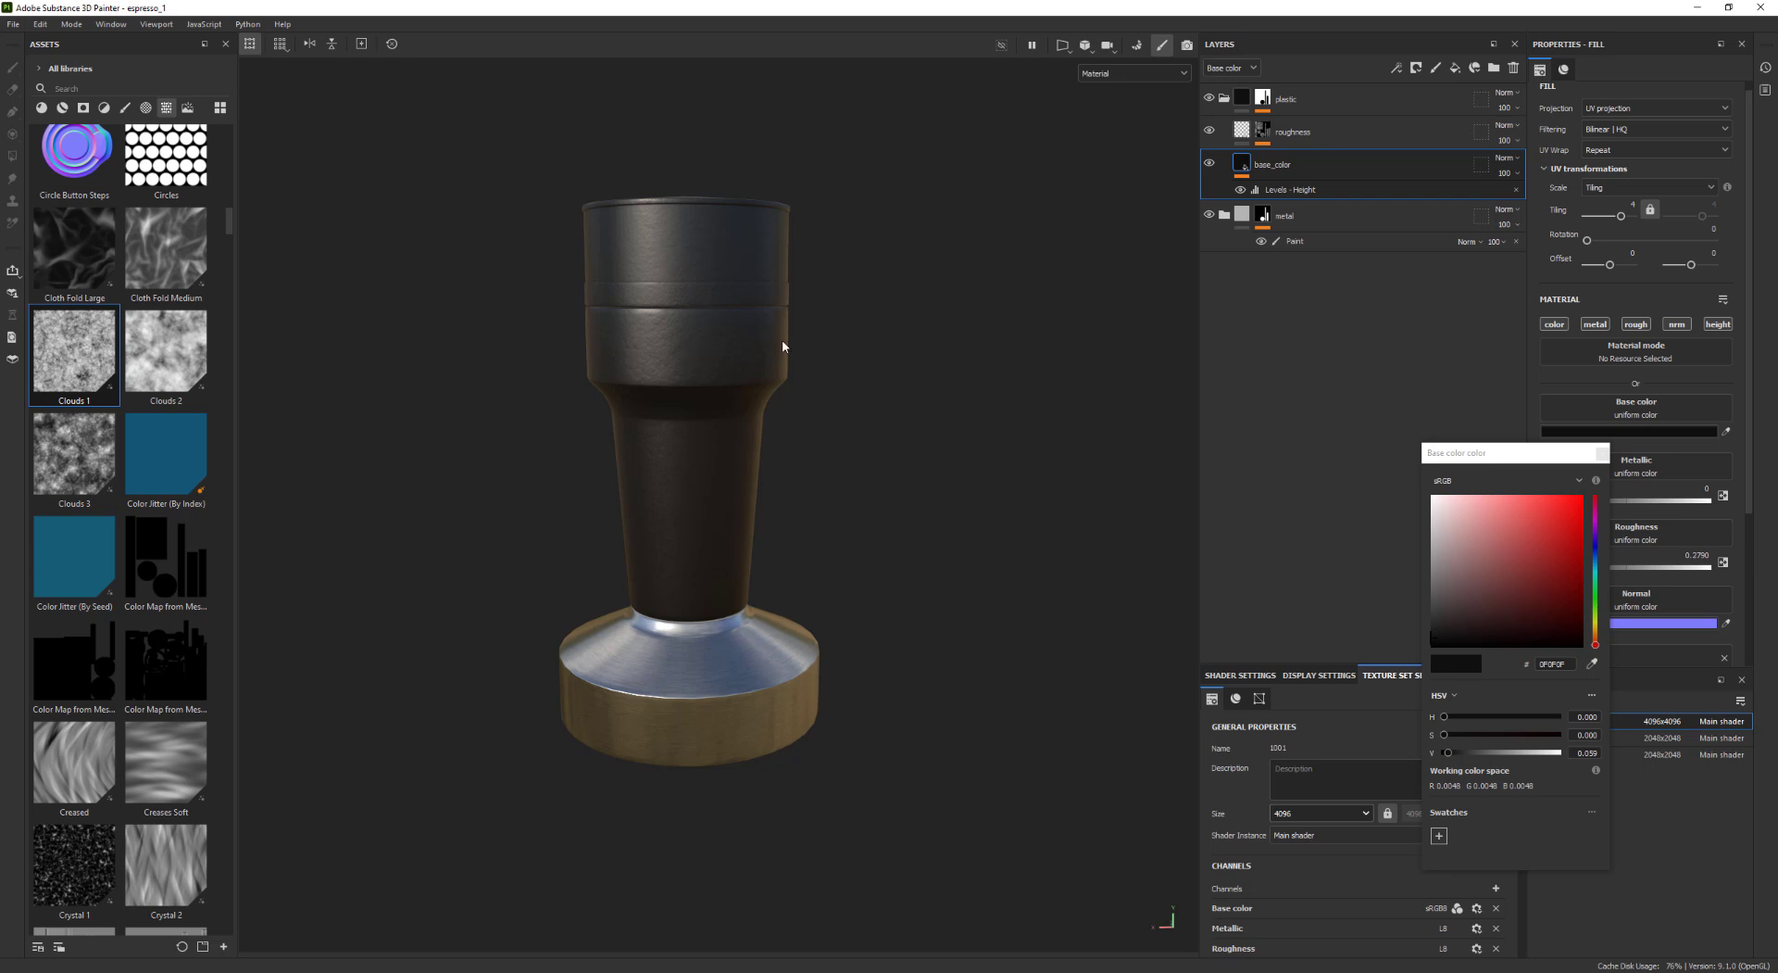
click(1601, 453)
Add a fill layer above the roughness layer inside the plastic folder
click(1244, 131)
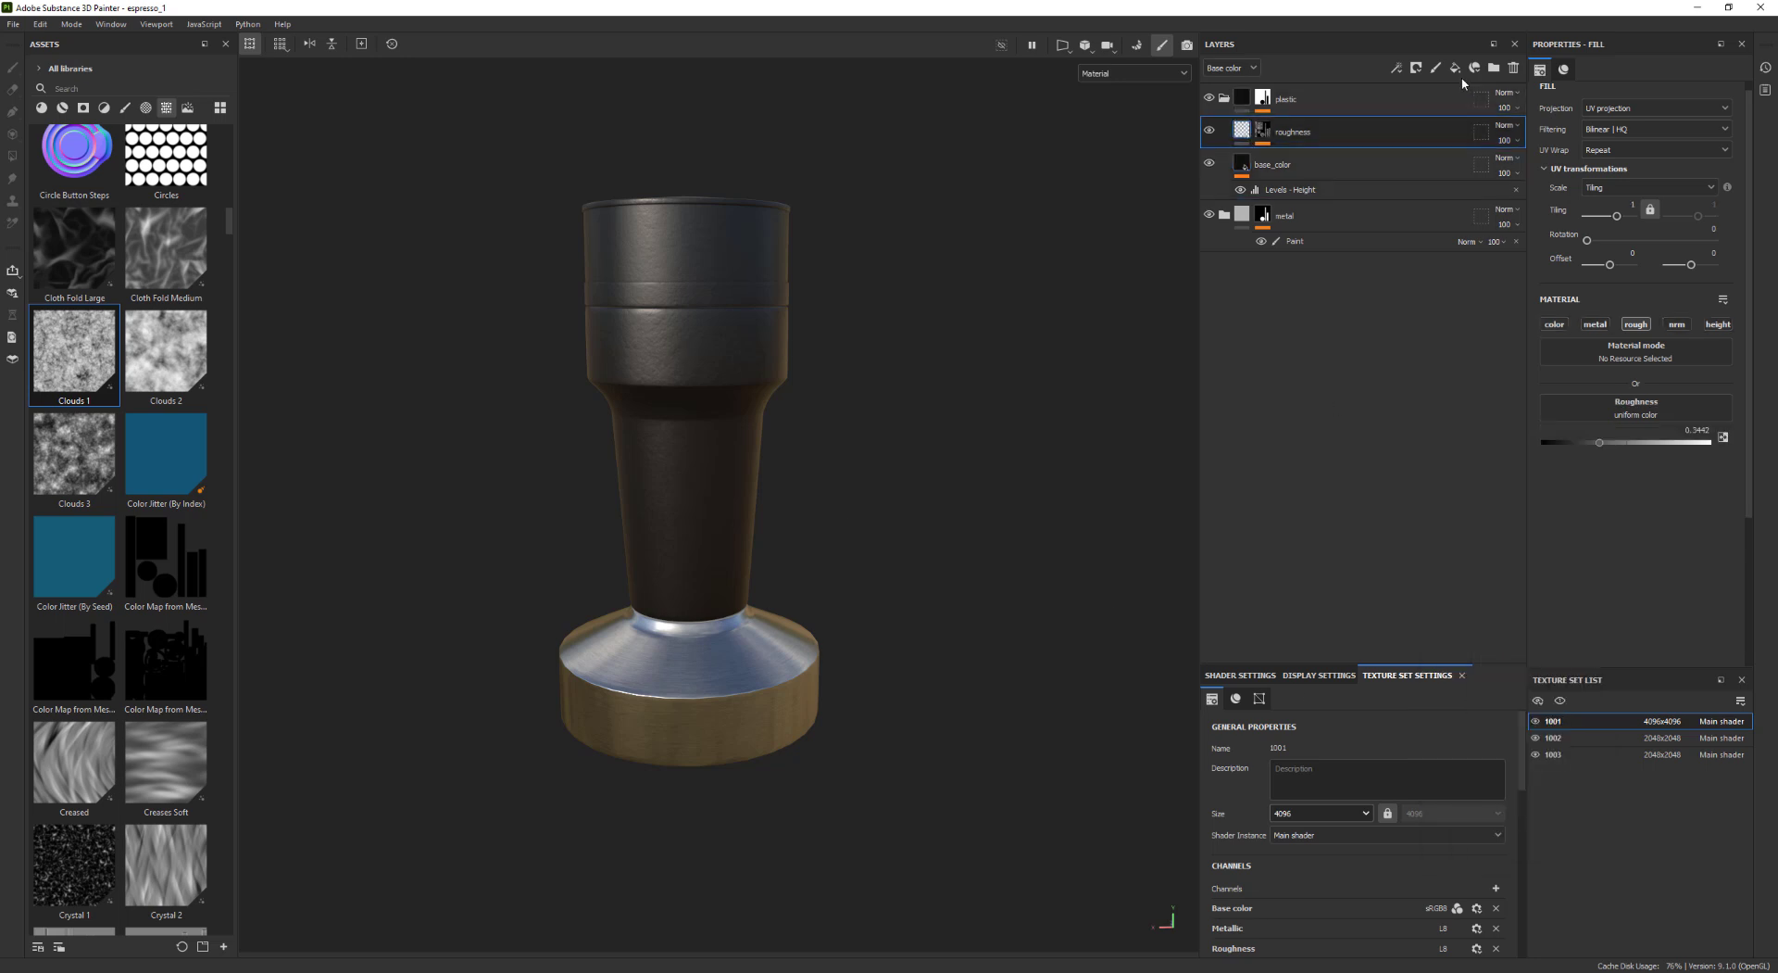
click(1455, 69)
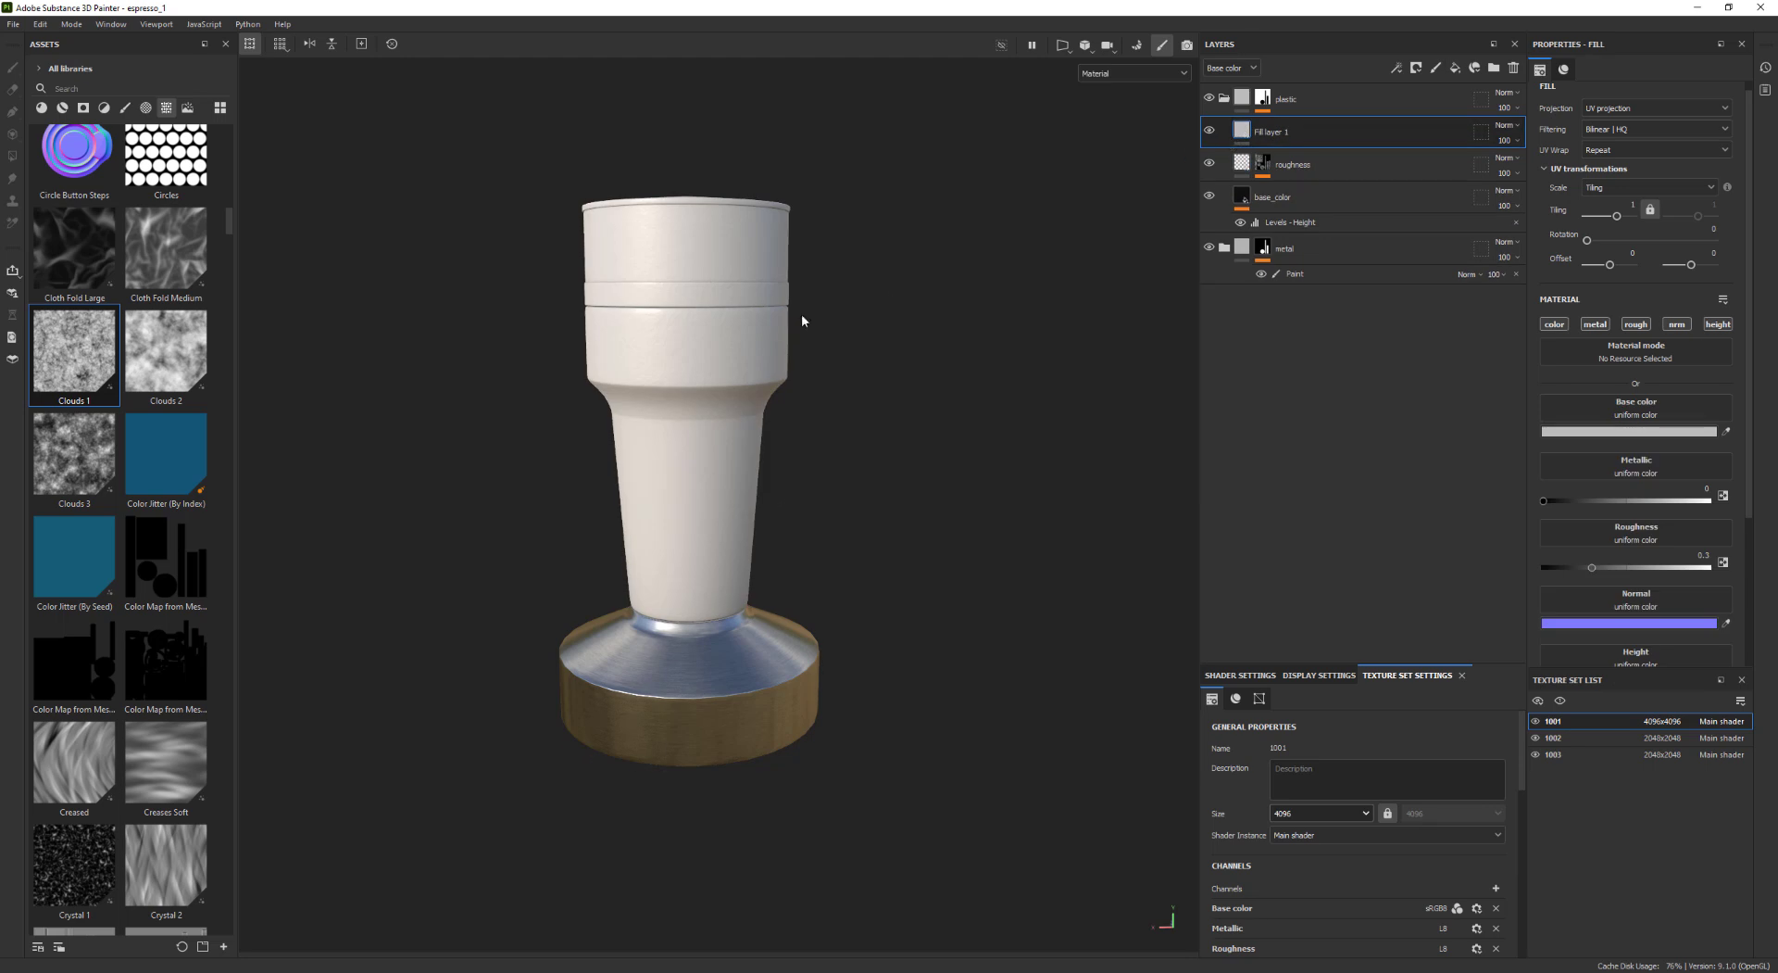
alt+drag(802, 313, 758, 324)
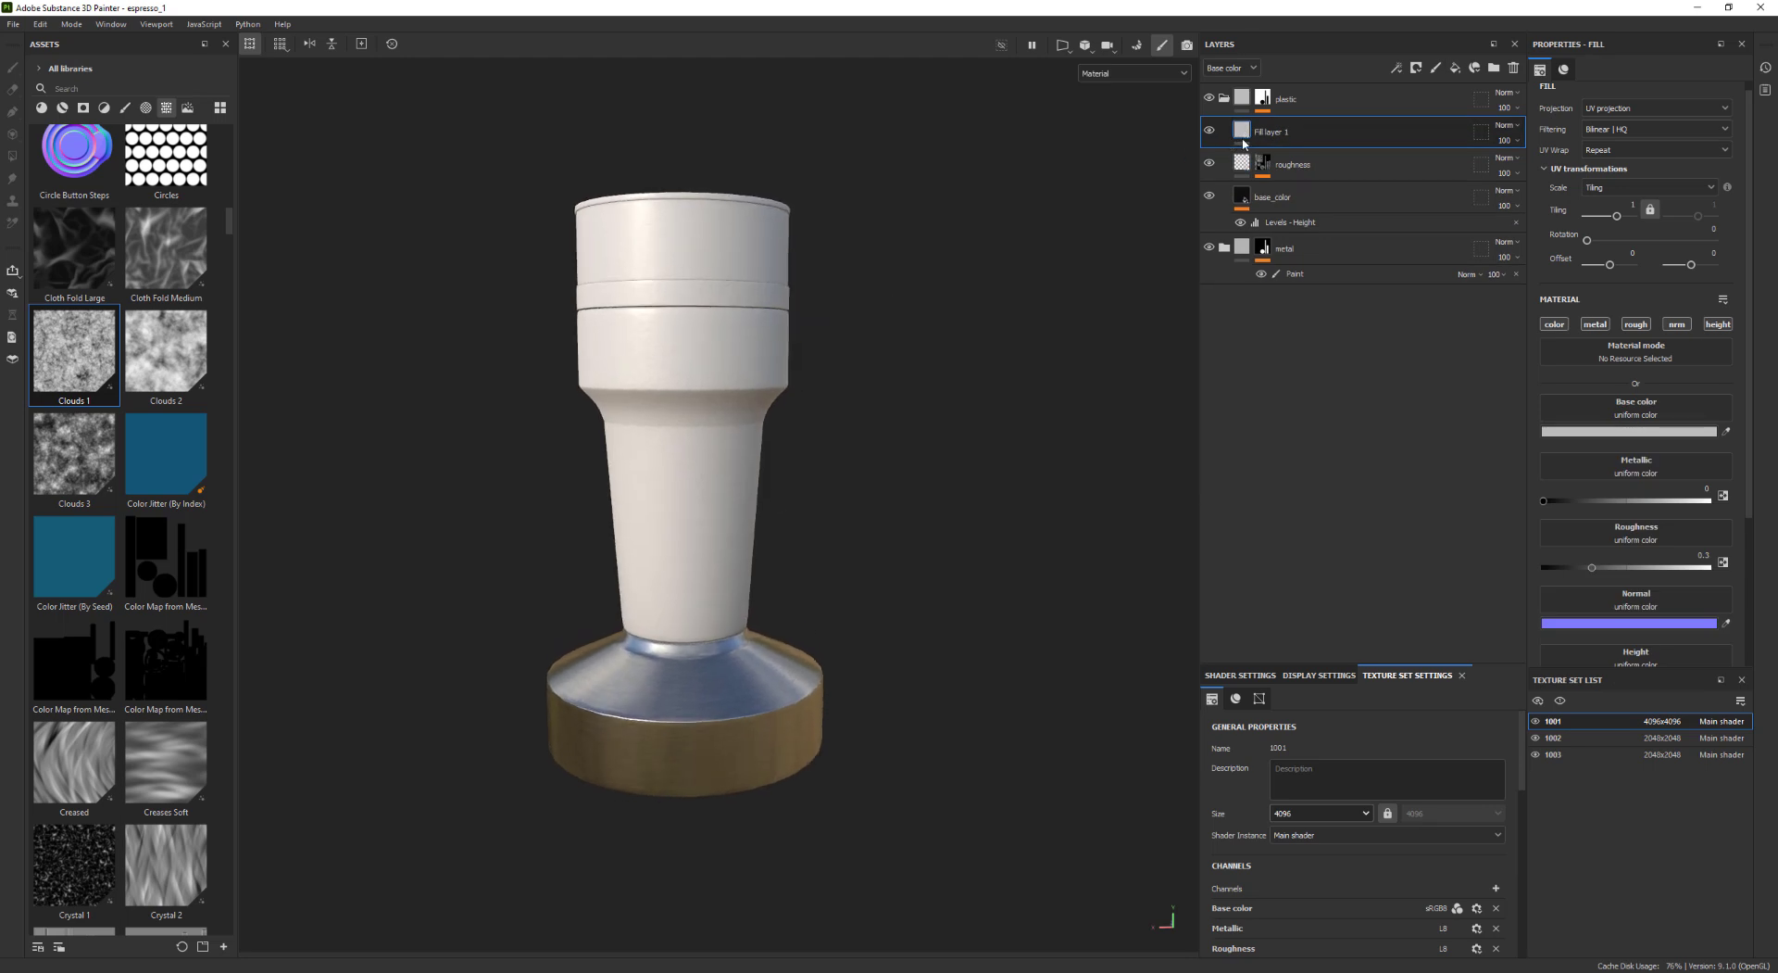
Set the new fill layer's base color to near-black and lower its roughness to about 0.08
click(1630, 432)
drag(1425, 633, 1414, 644)
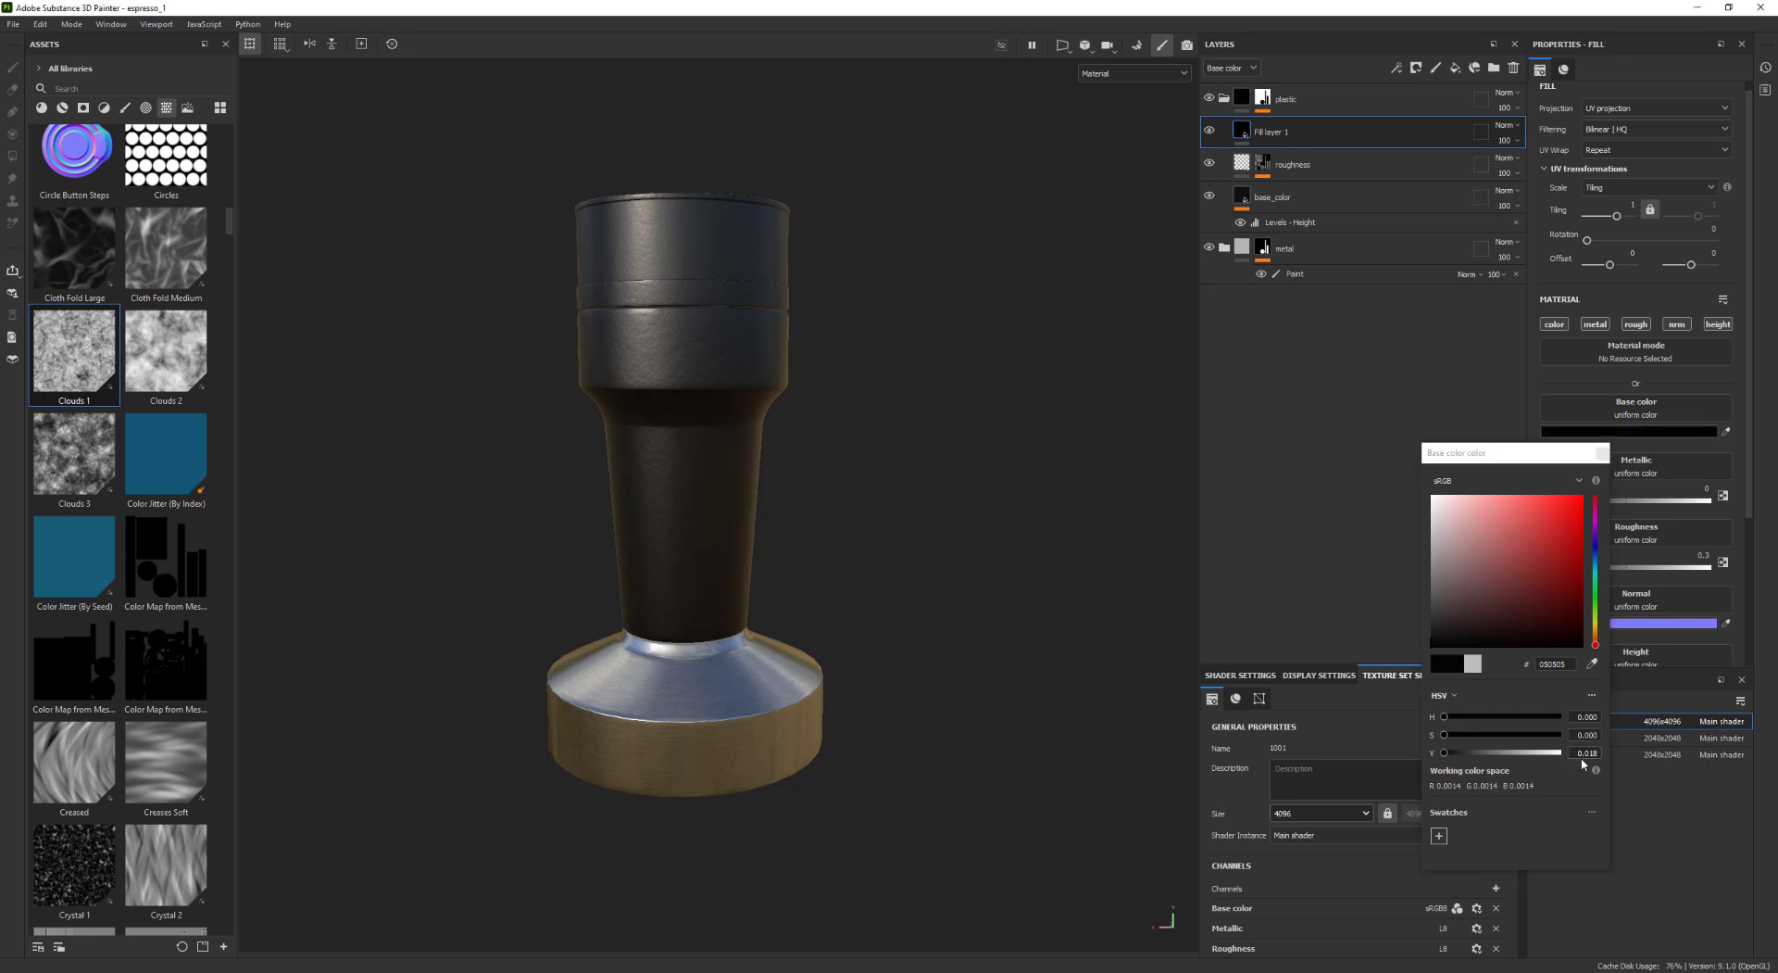
click(1586, 753)
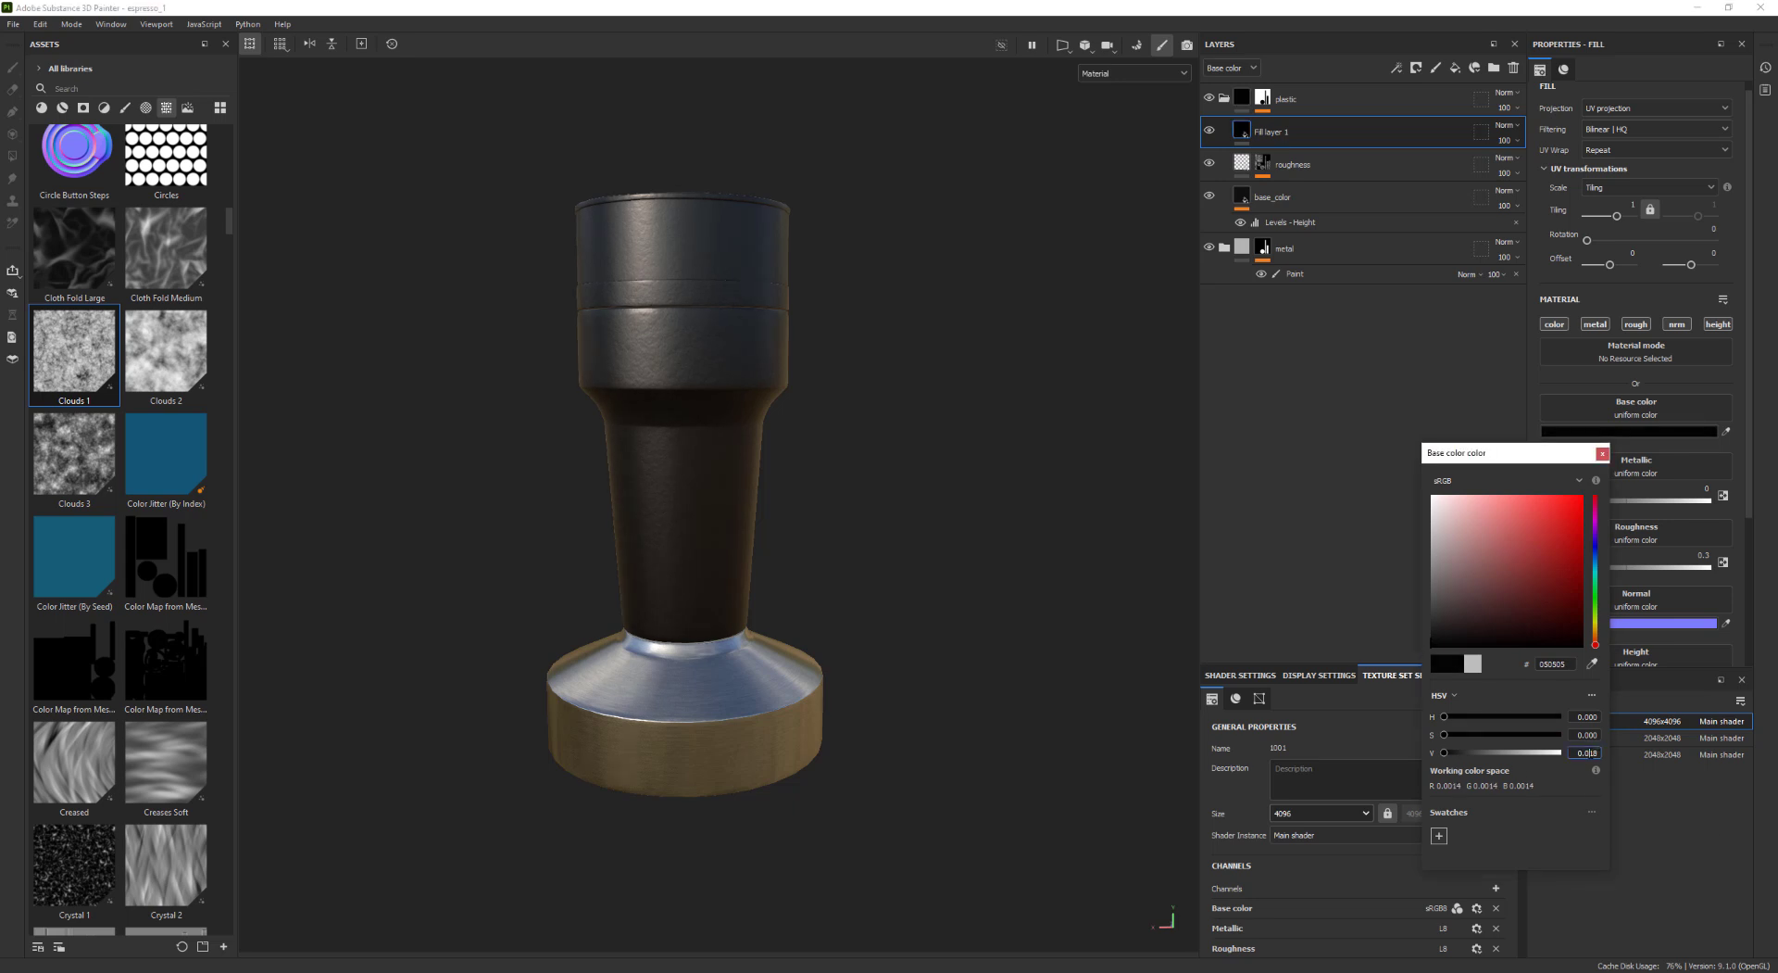
click(1602, 453)
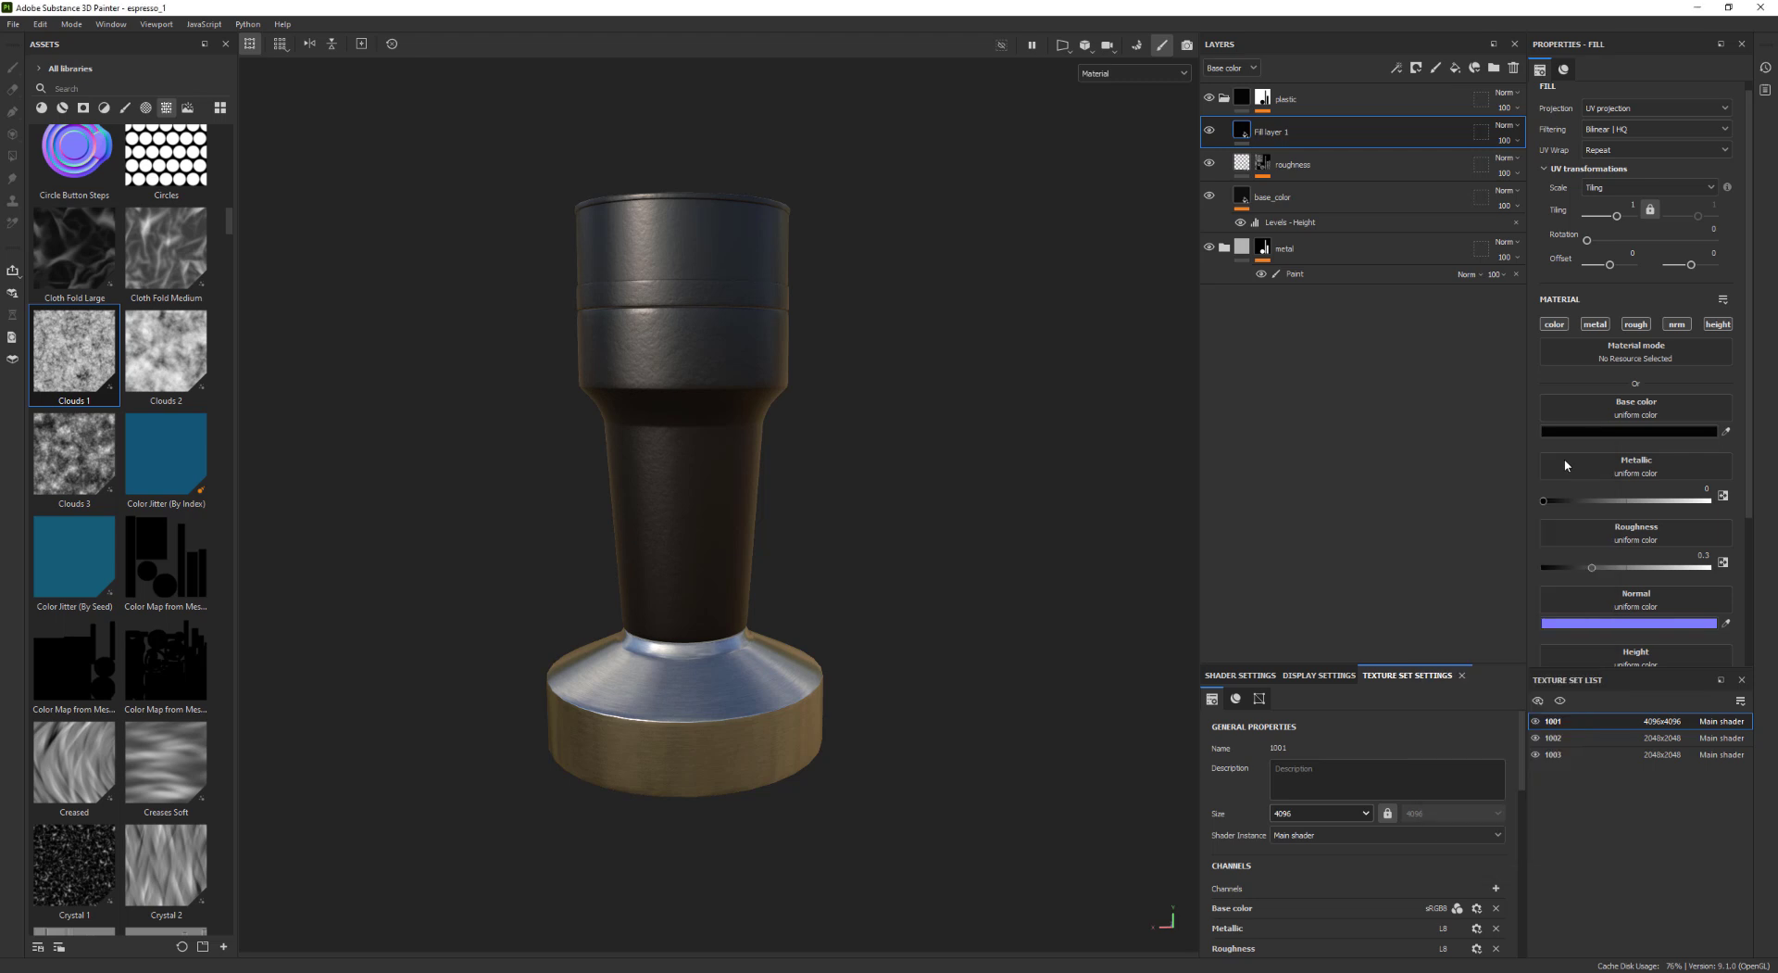
alt+drag(791, 321, 944, 276)
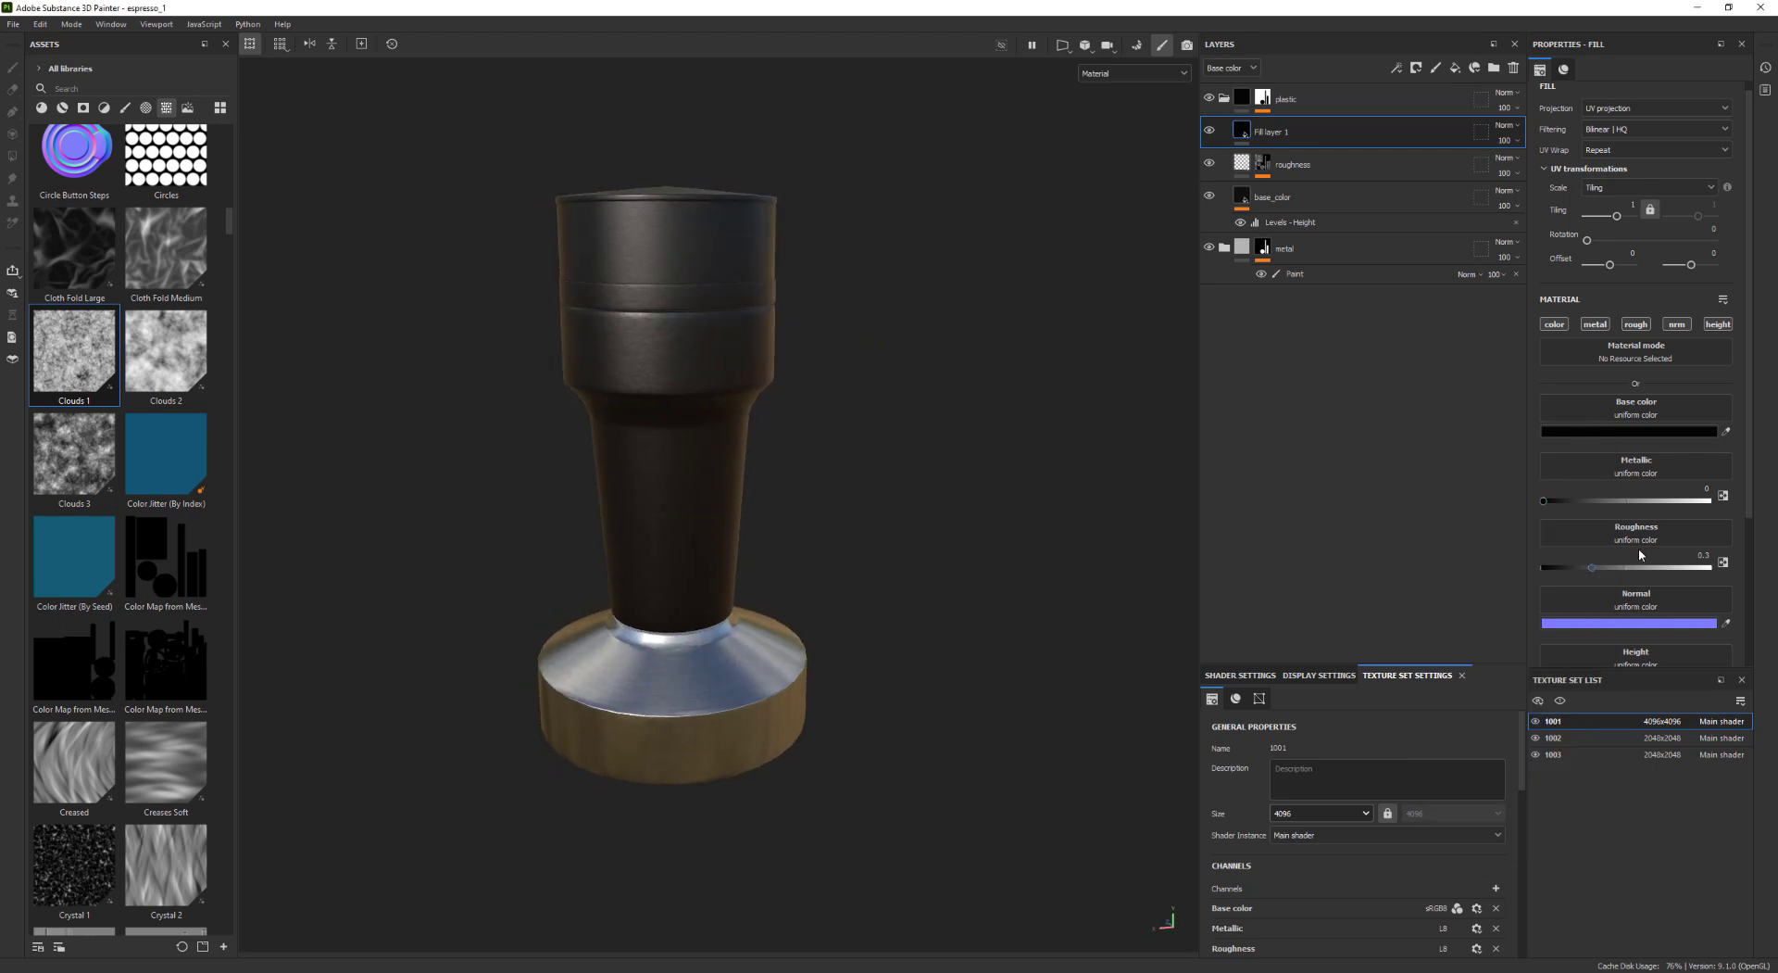
drag(1578, 568, 1555, 570)
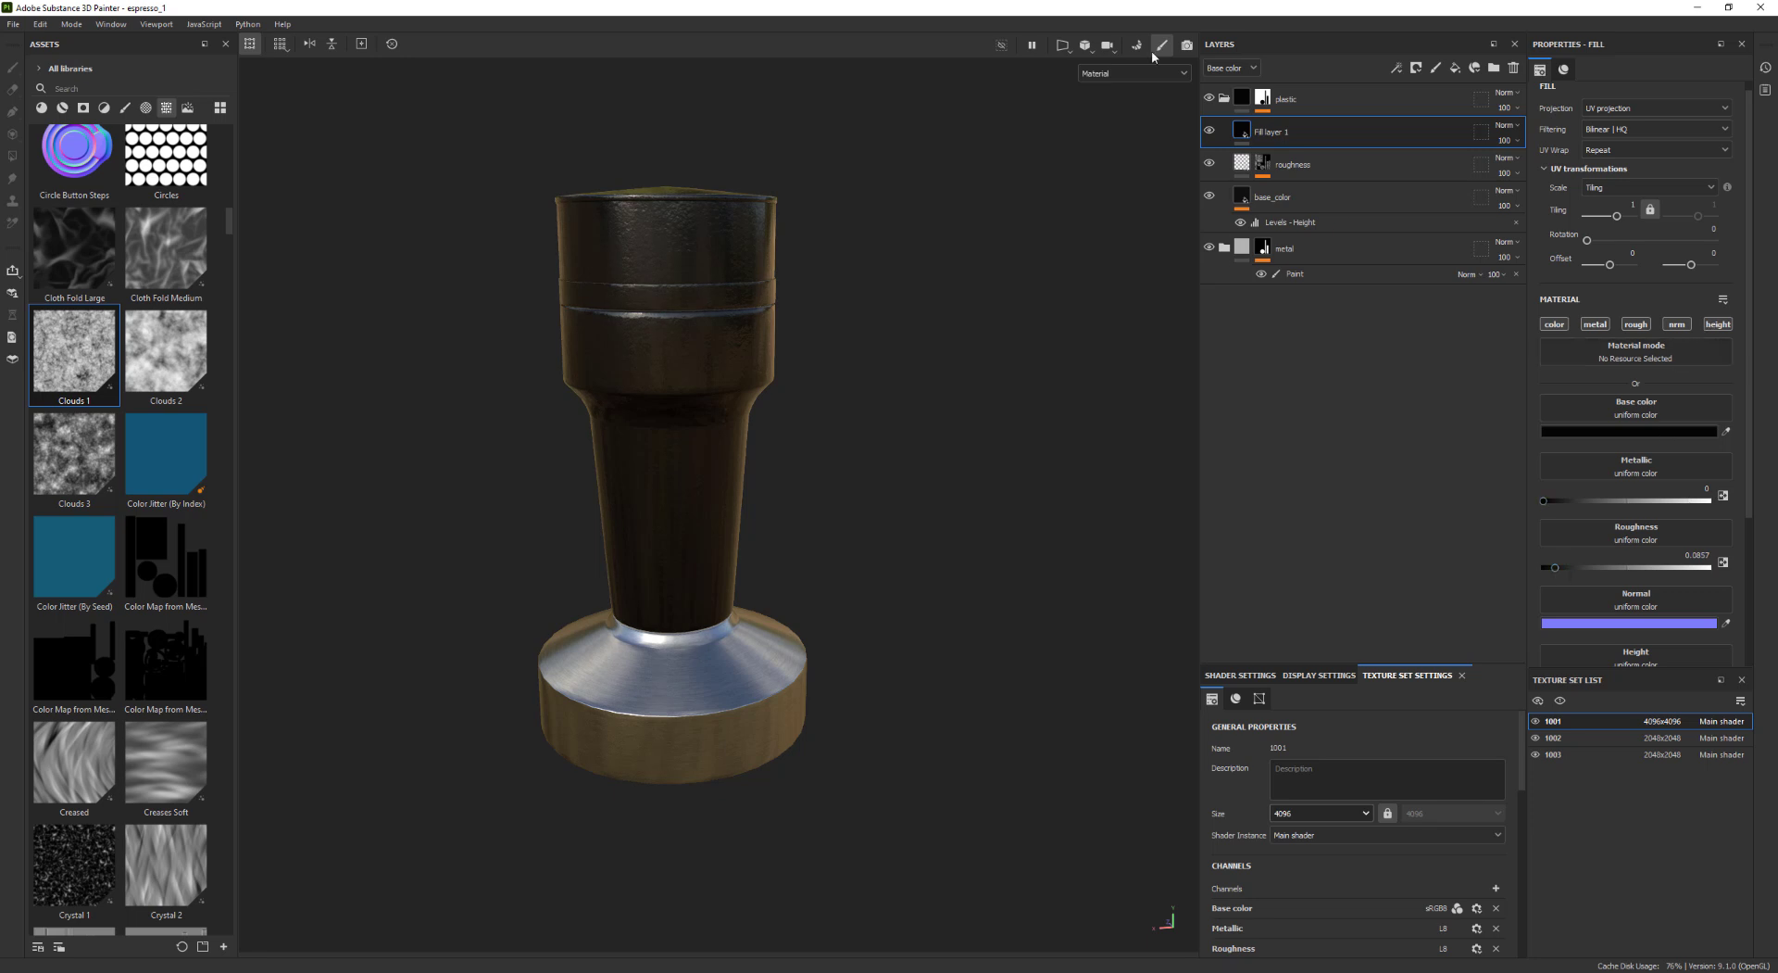
Set the new fill layer's blend mode to Normal in the Height channel
click(1246, 74)
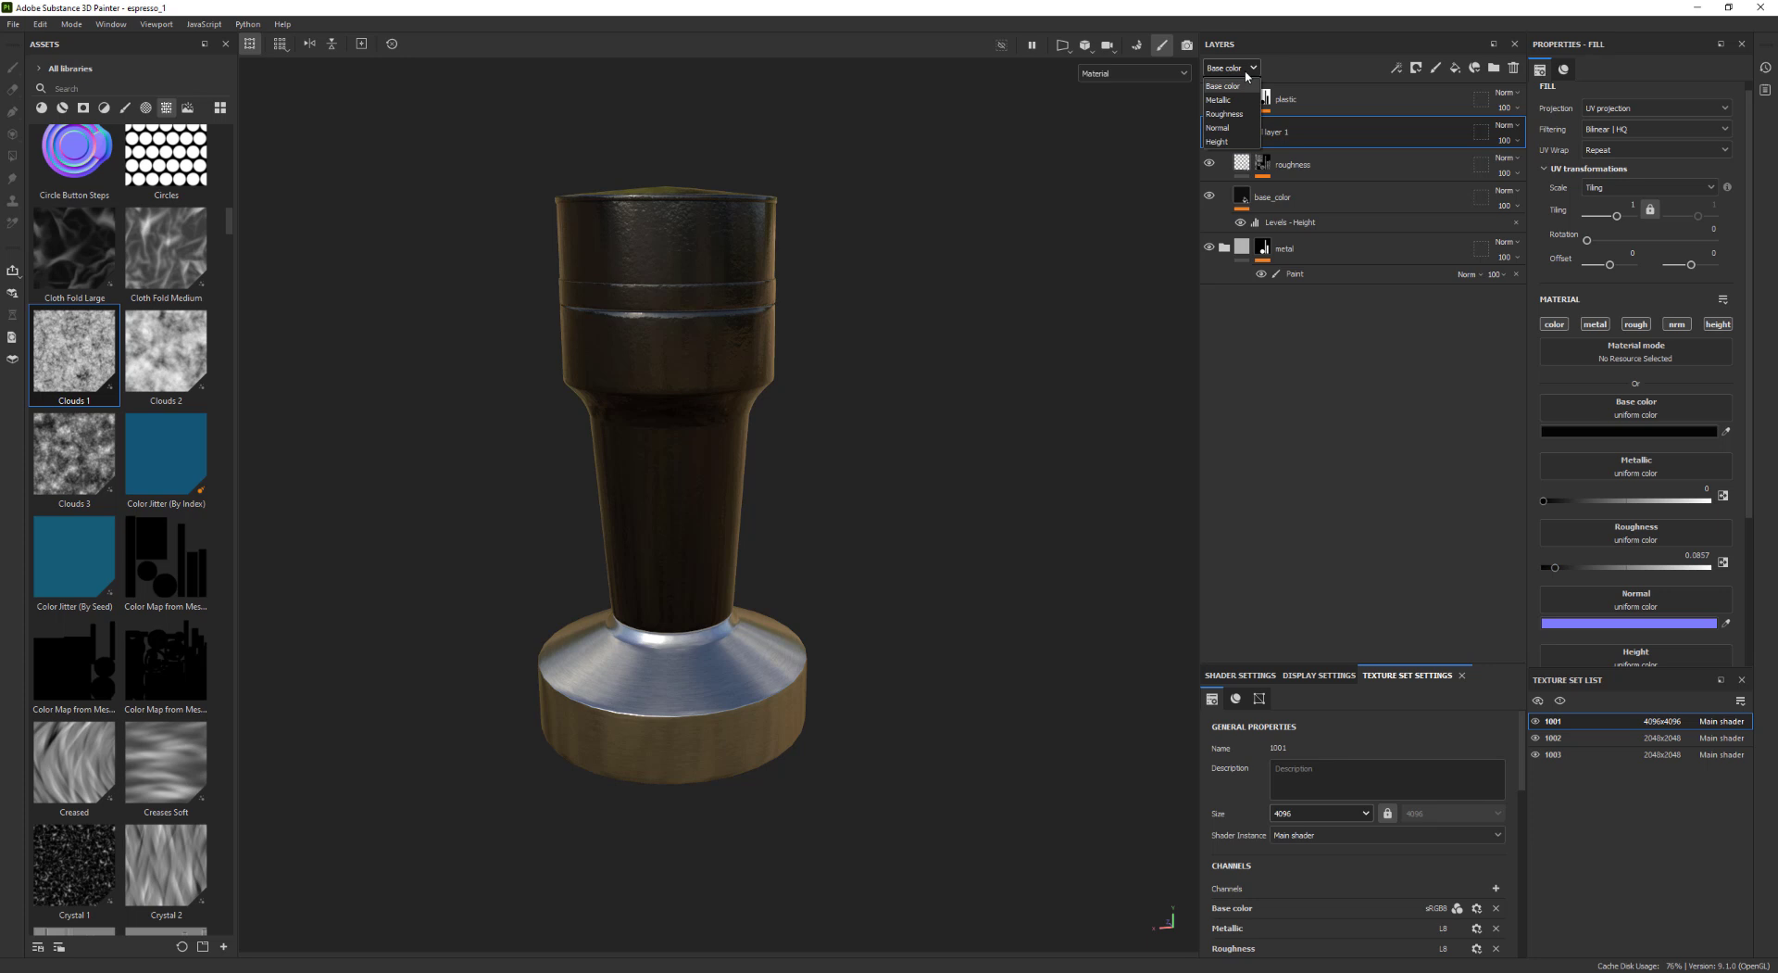
click(1223, 141)
click(1506, 125)
click(1519, 139)
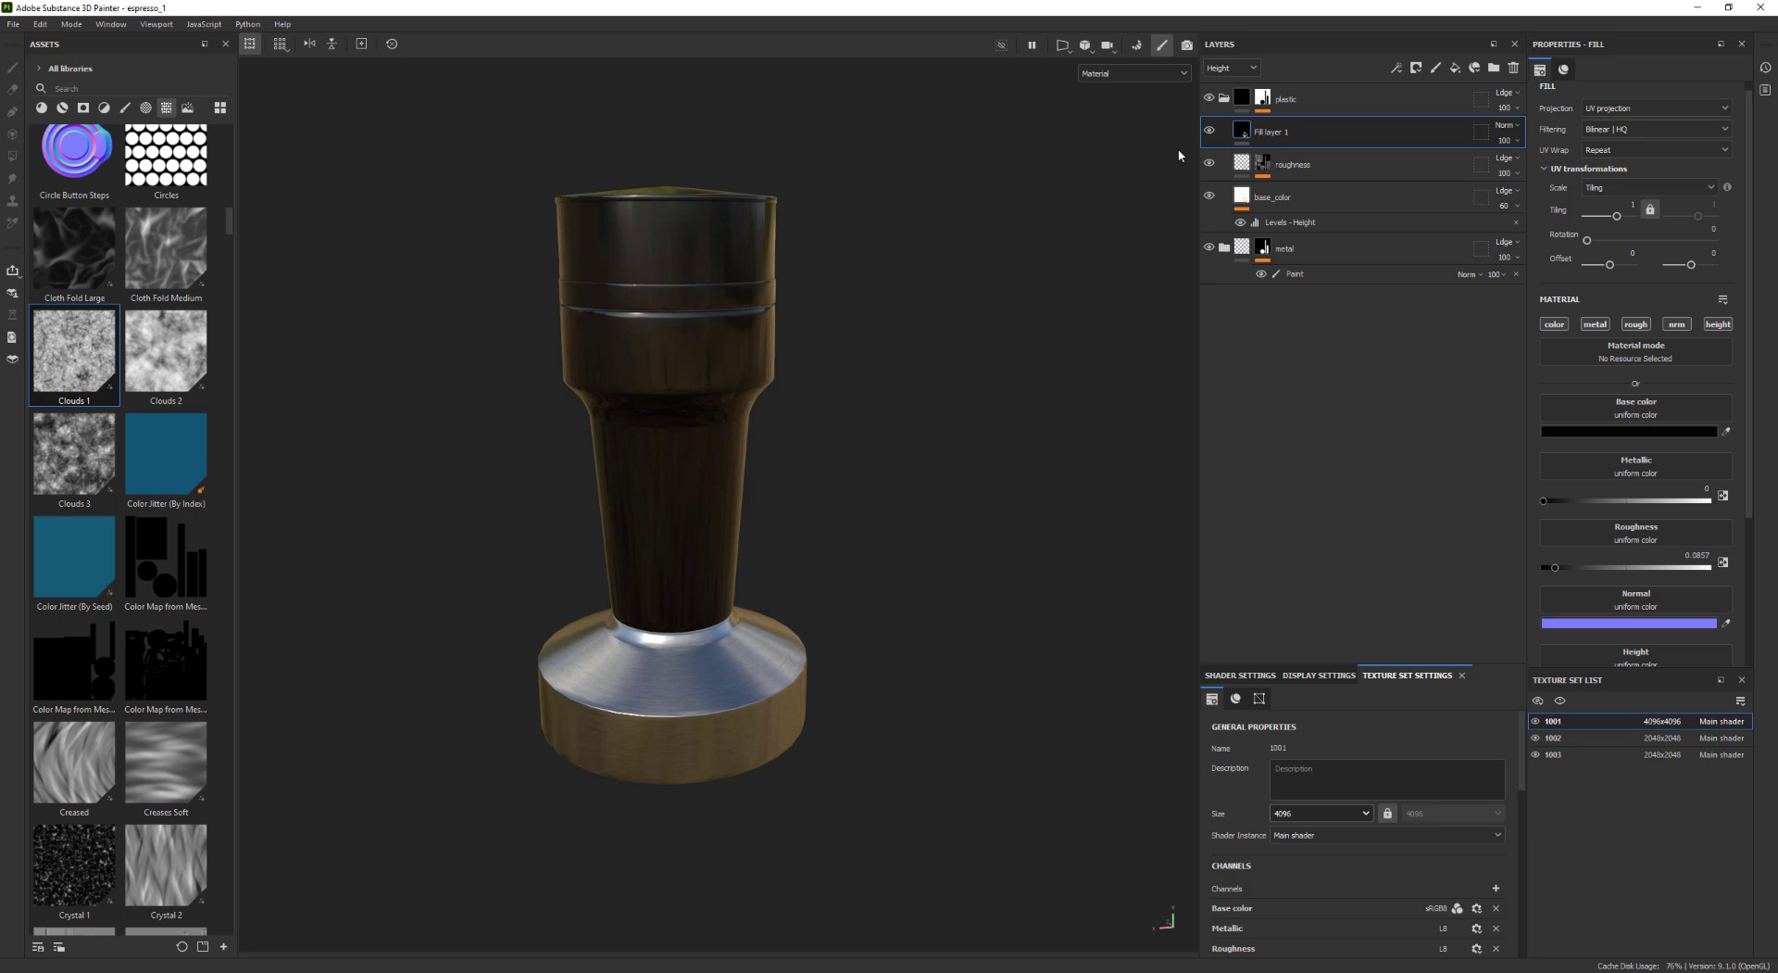
Group the new fill layer into its own folder named top_part
right_click(1246, 134)
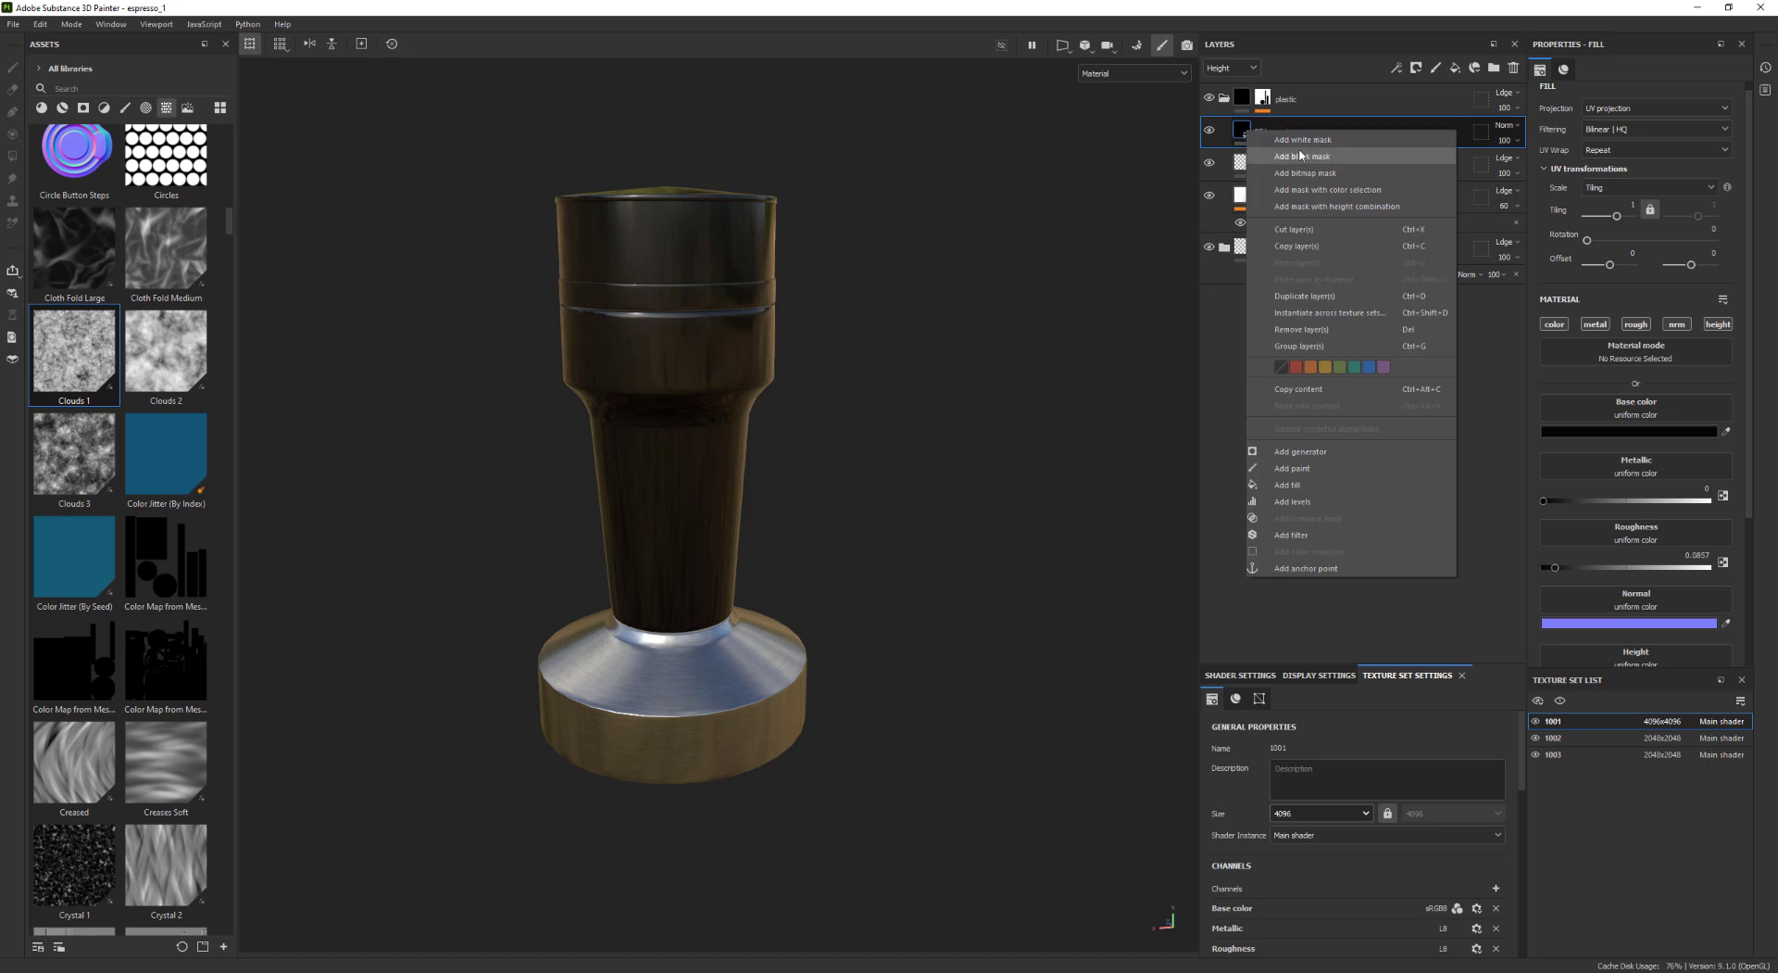
click(1238, 130)
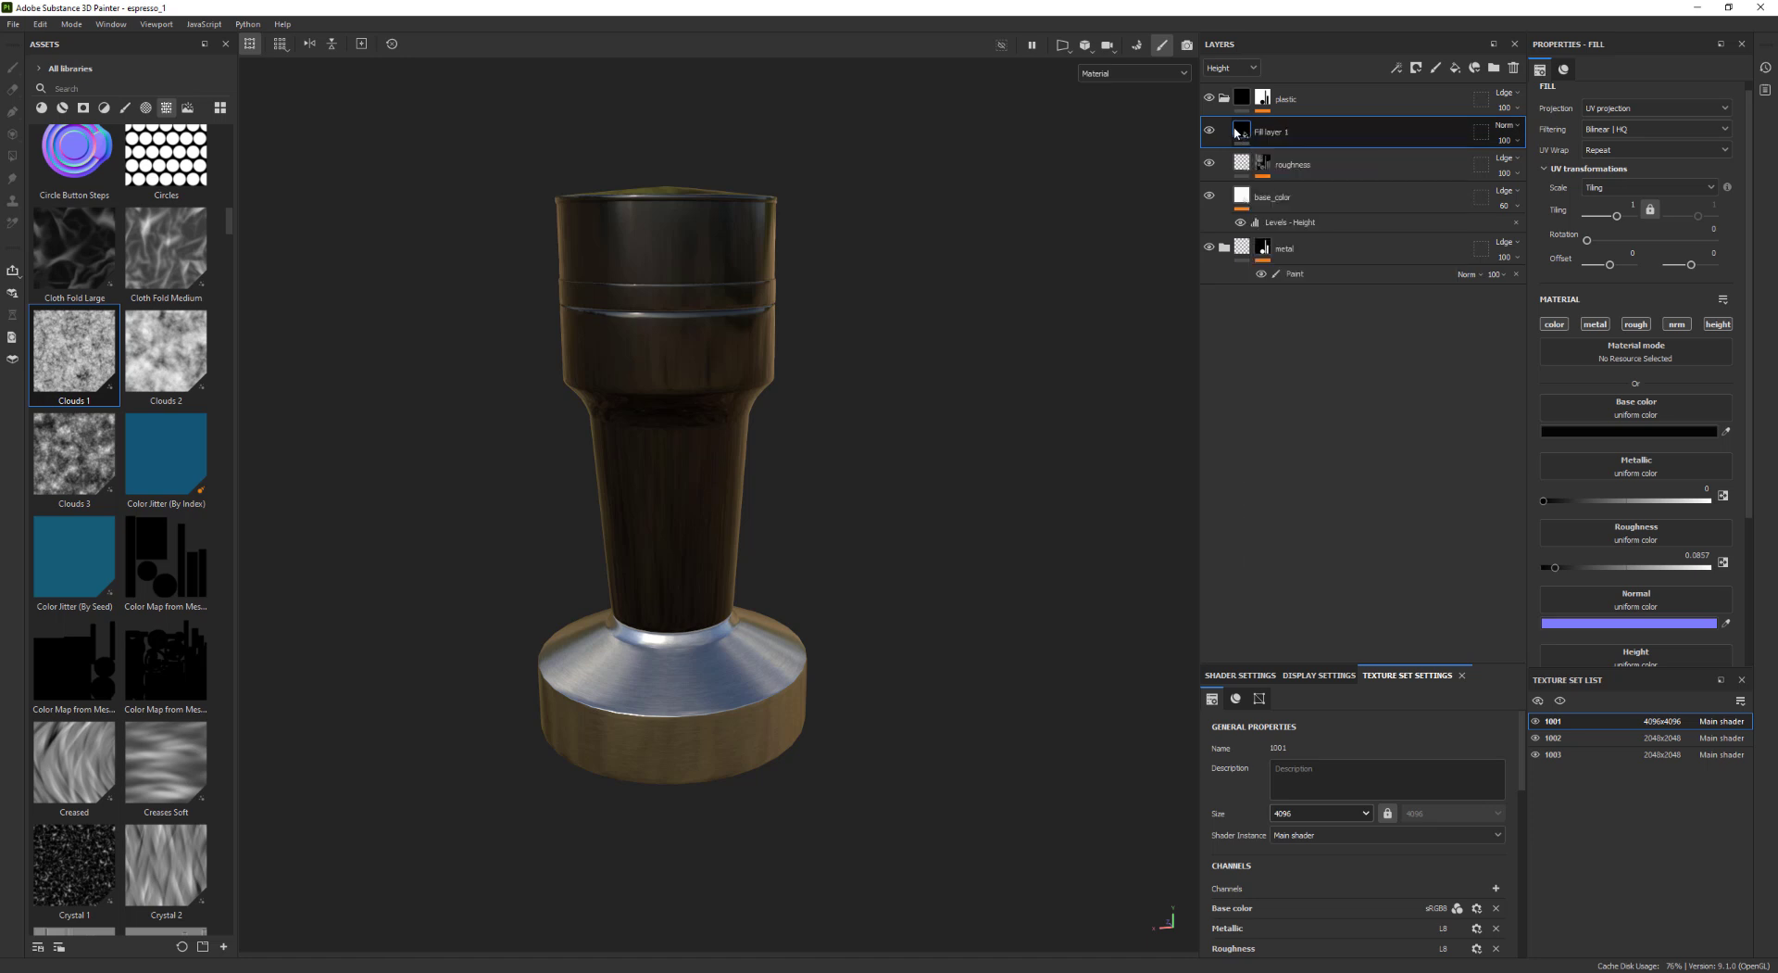
key(ctrl+g)
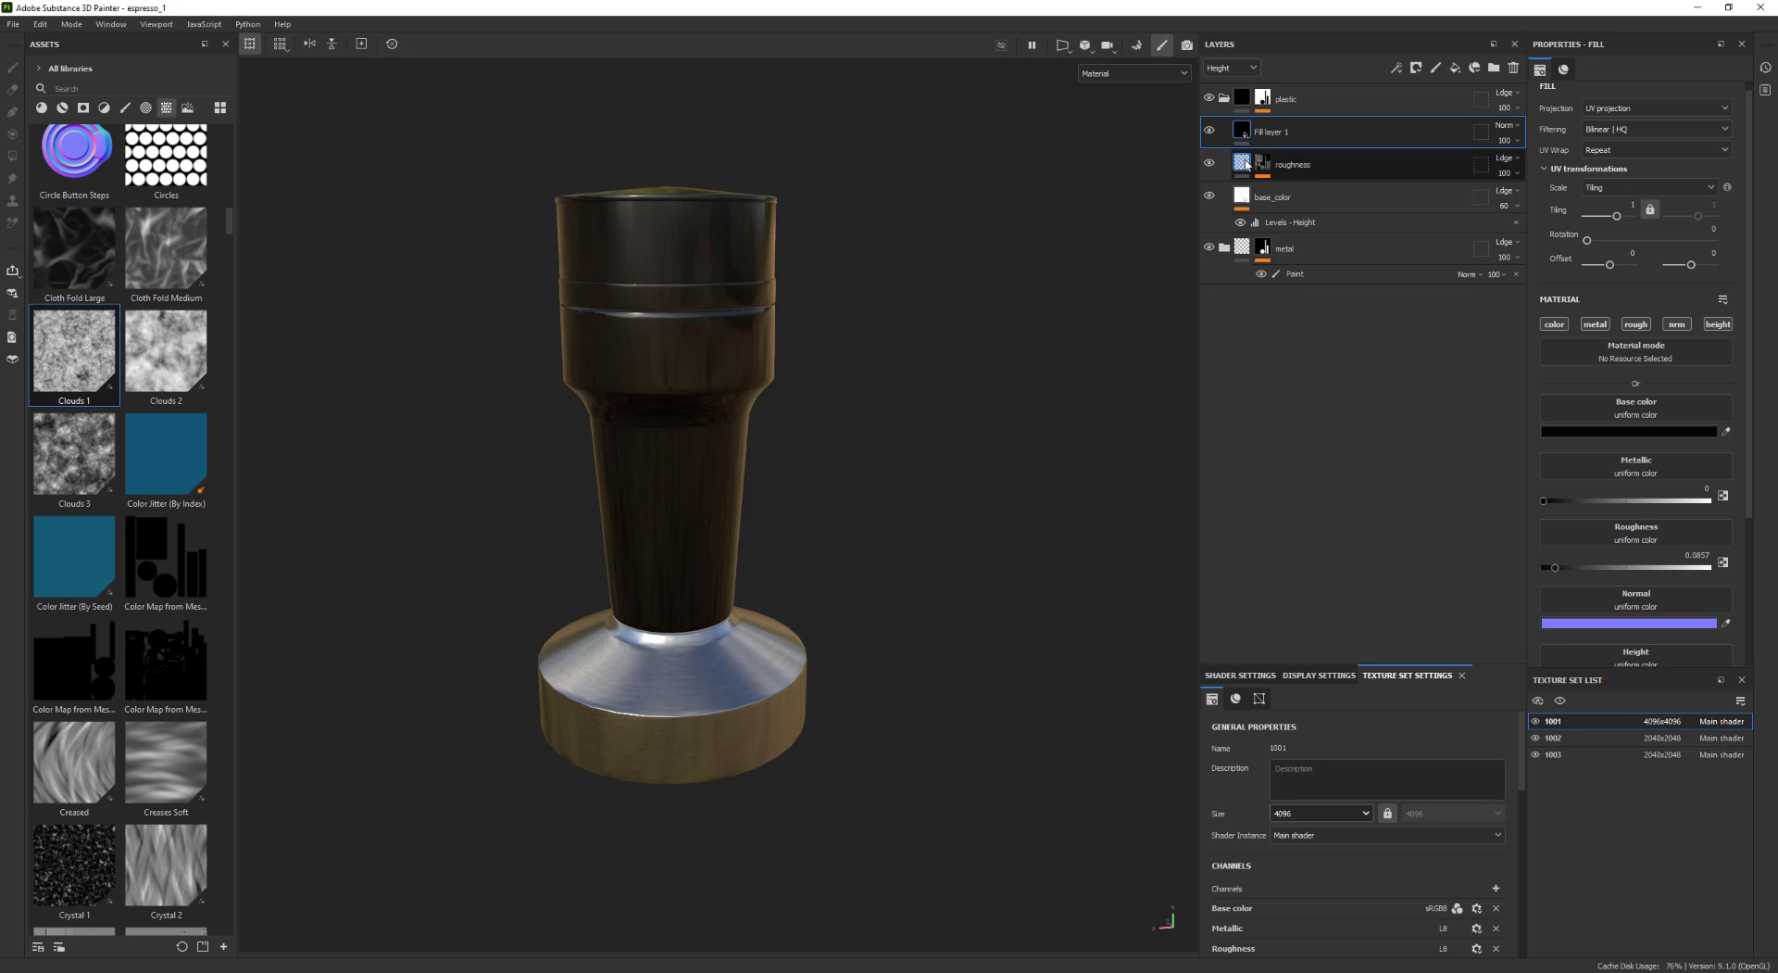
double_click(1283, 133)
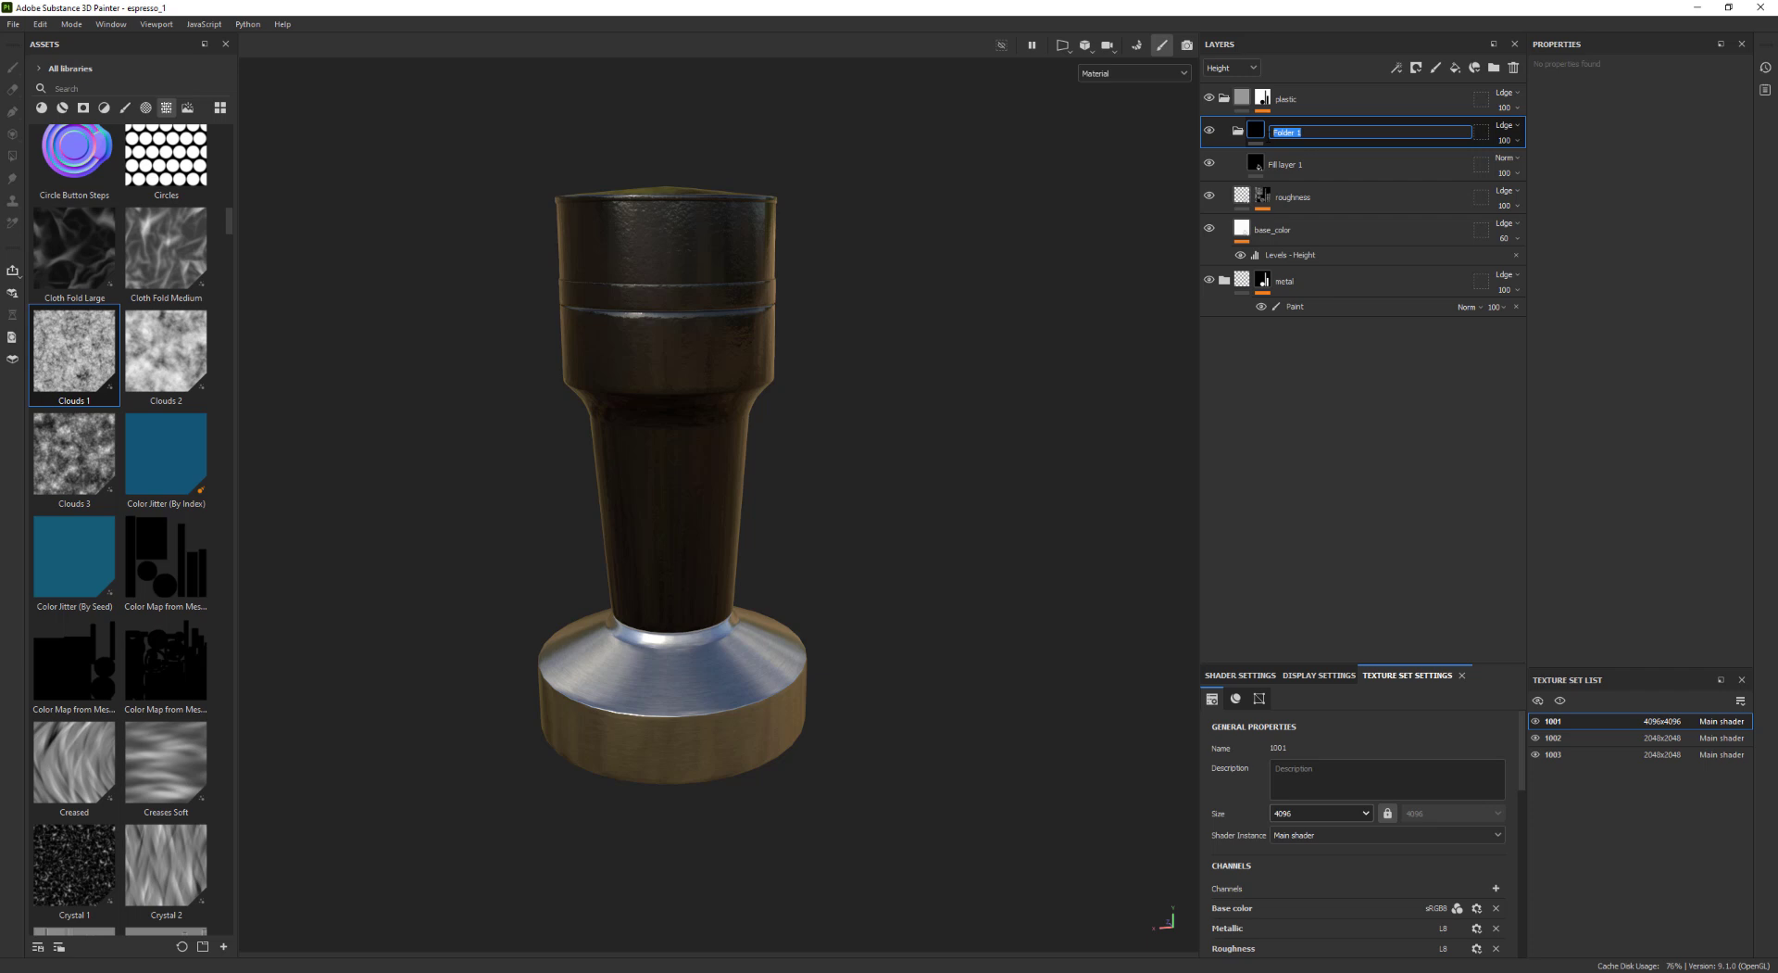
text(top_pa)
key(Return)
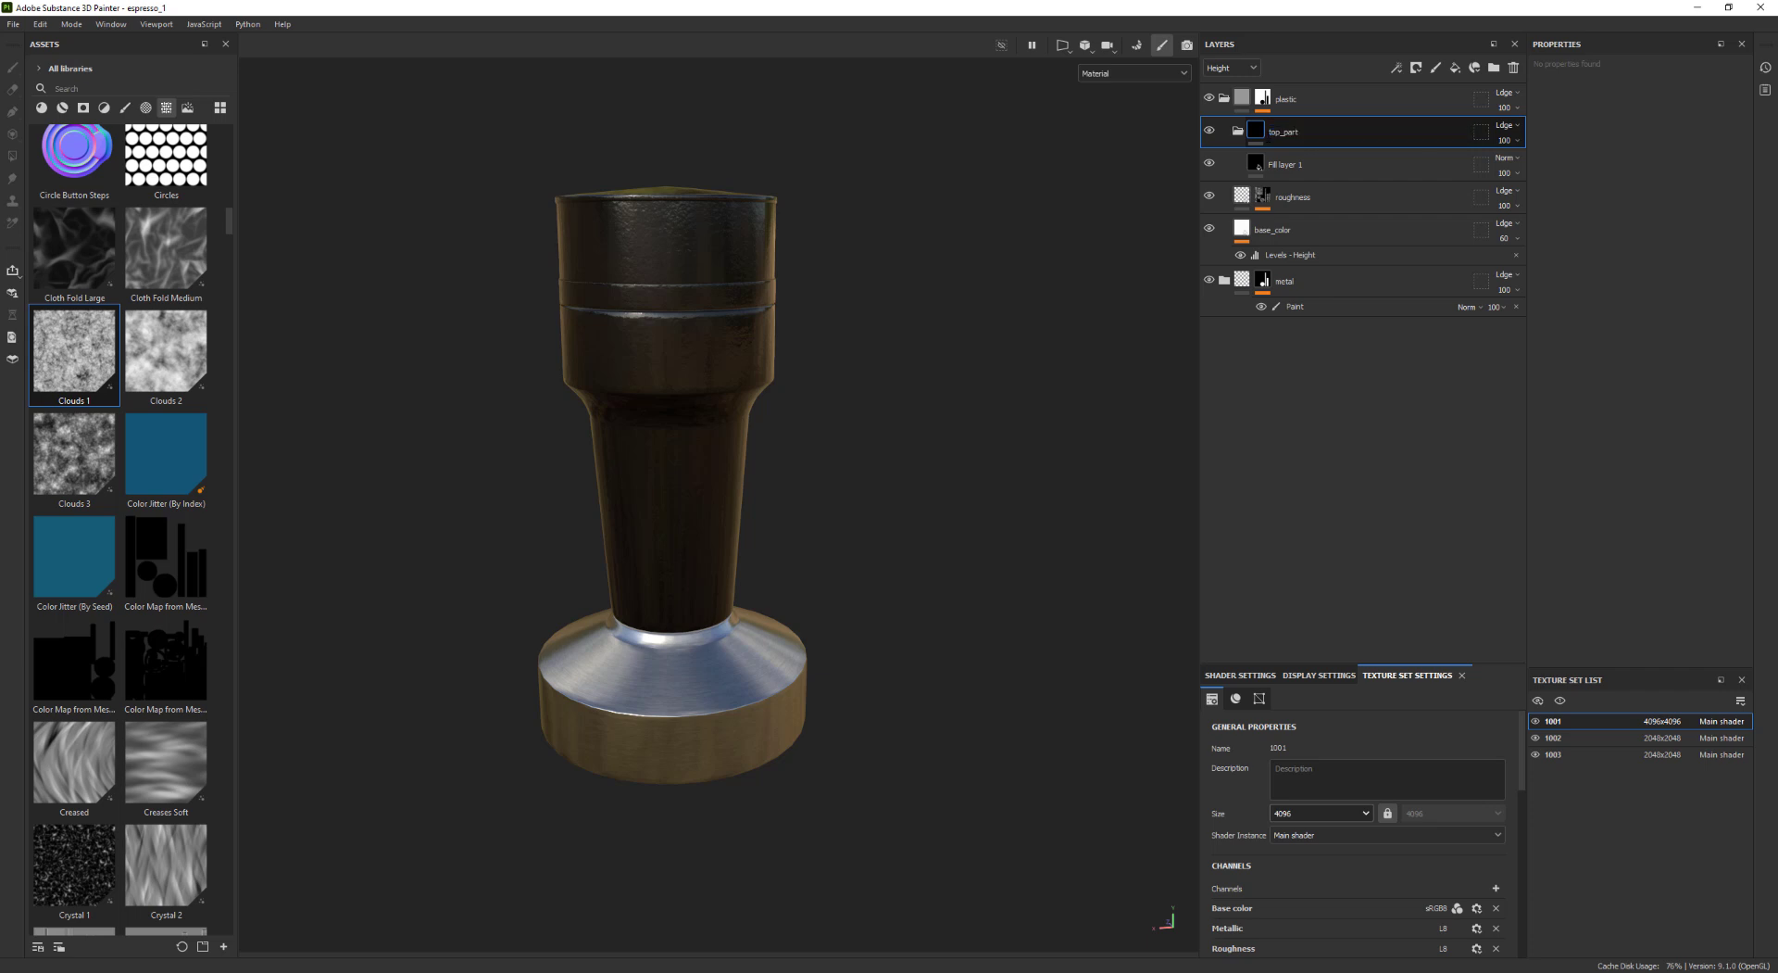
Give the top_part folder a black mask with a paint effect
right_click(1257, 130)
click(1344, 155)
right_click(1280, 133)
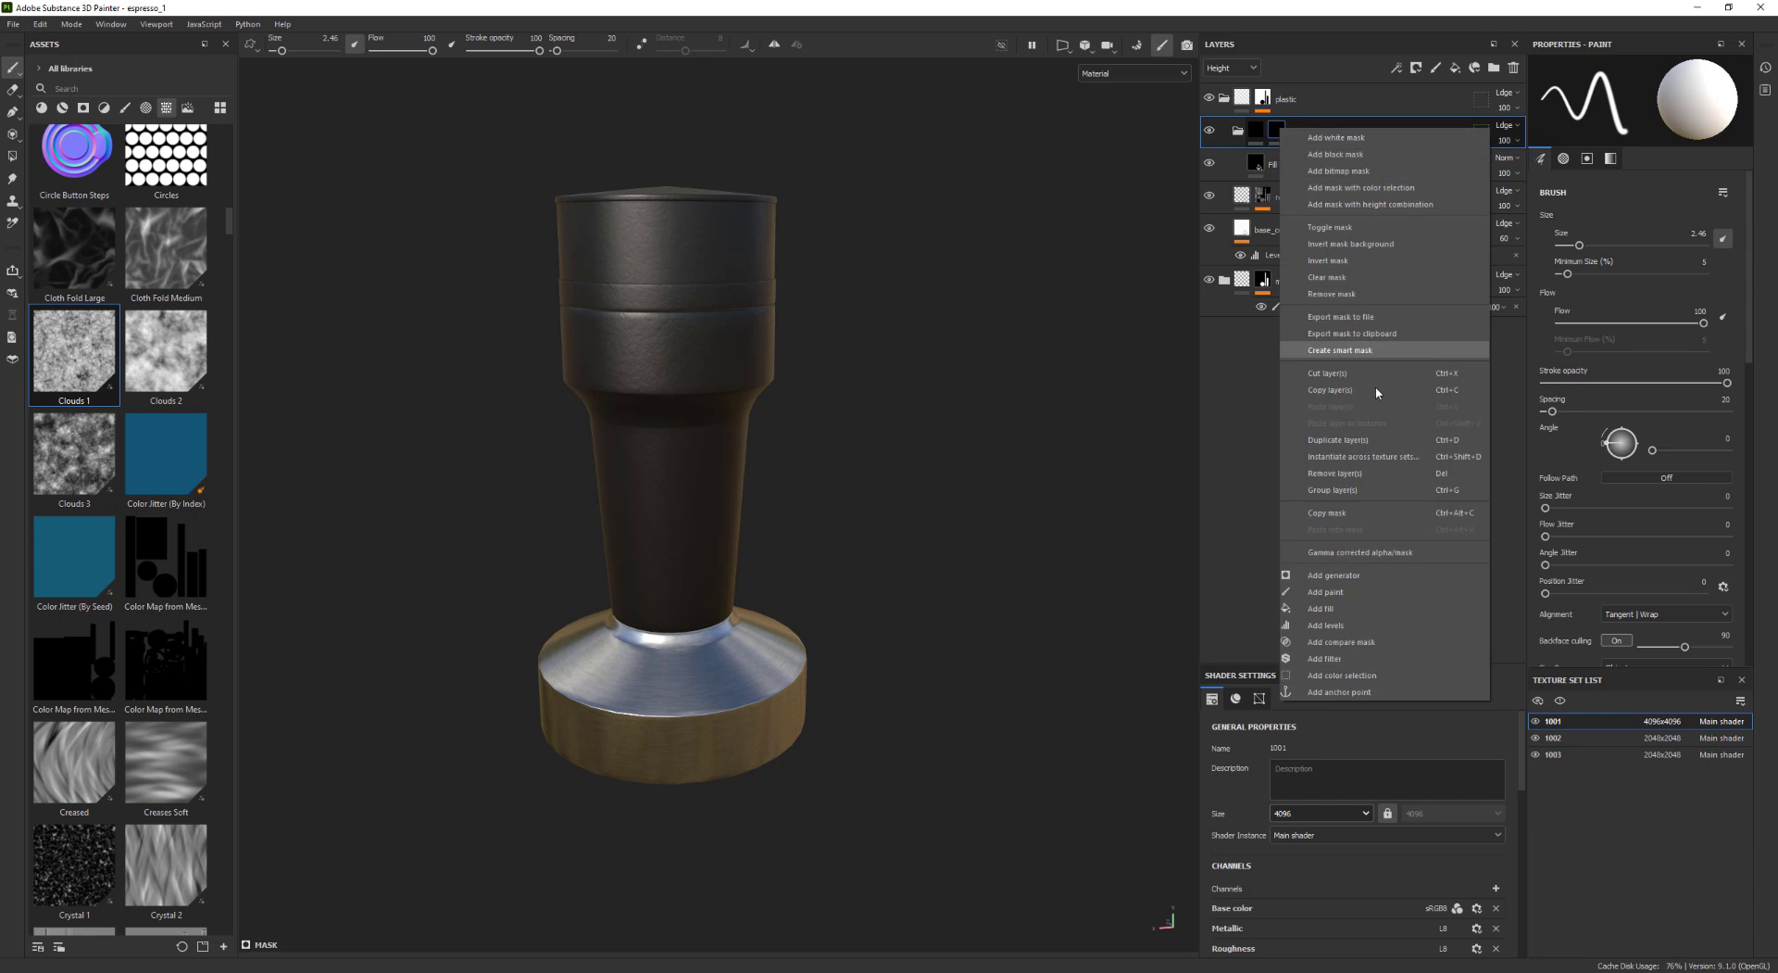
click(1359, 596)
Fill the handle's uppermost section in top_part's mask using Polygon Fill in mesh mode with color value 1
key(4)
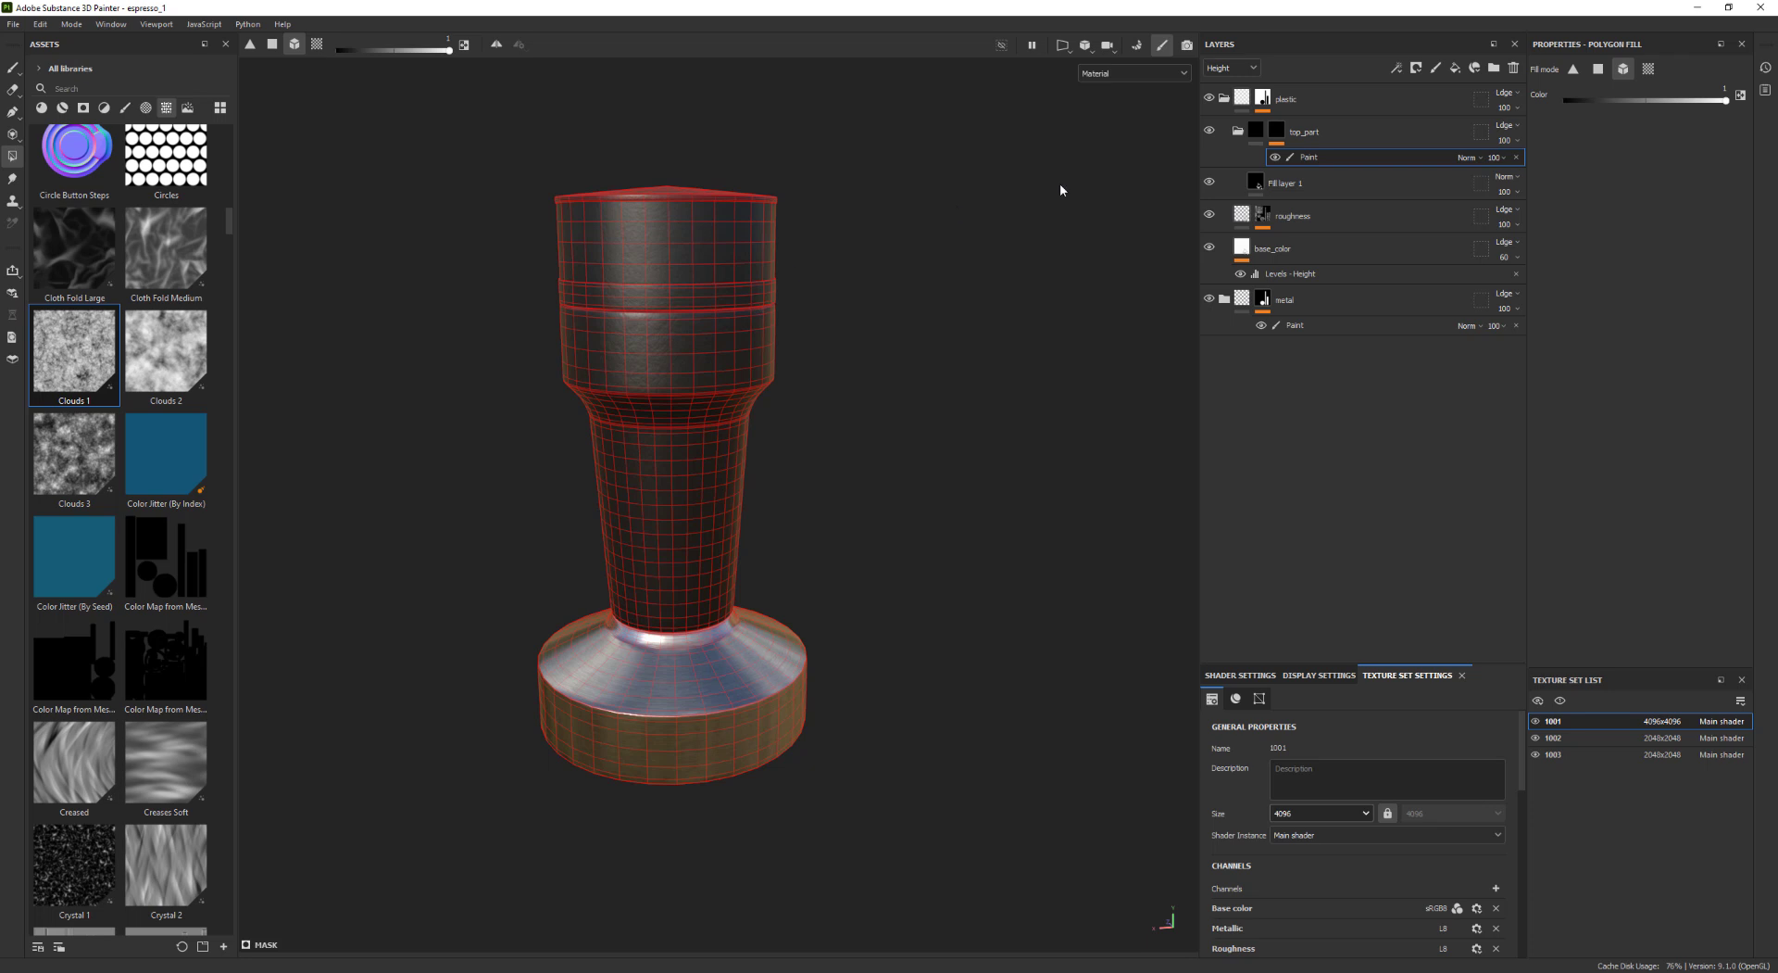
drag(802, 176, 759, 281)
key(1)
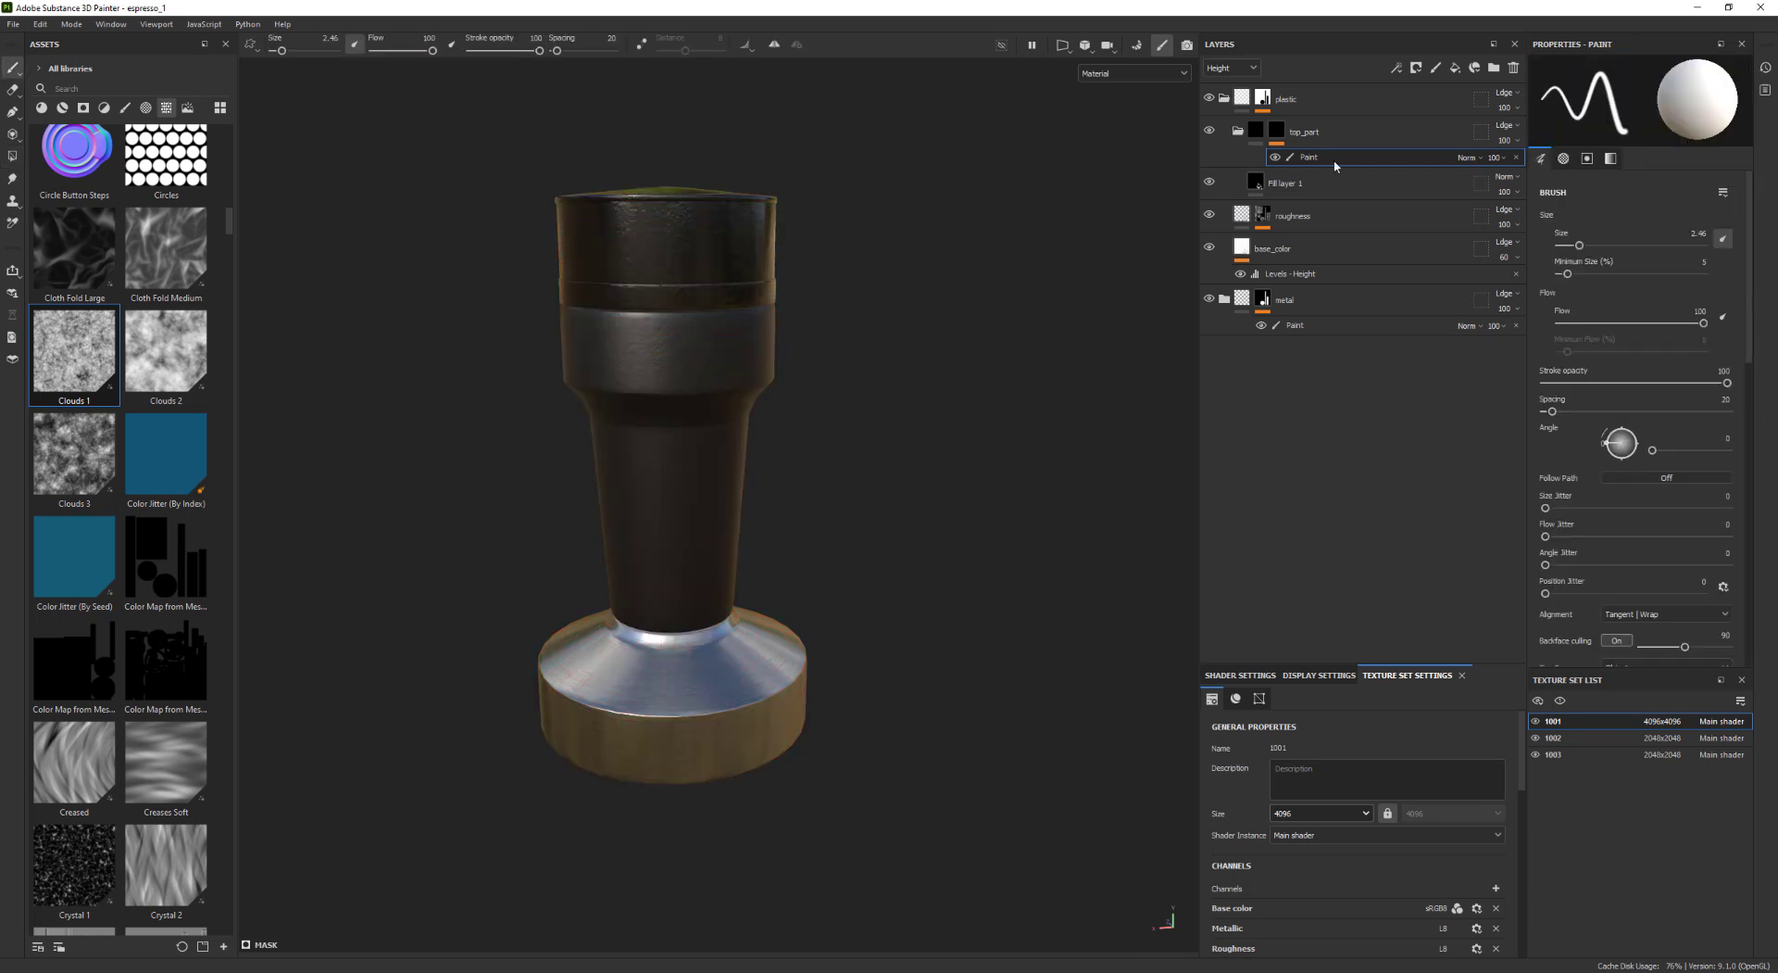
Set the top_part folder's blend mode to Normal in the Height channel
click(1247, 131)
click(1241, 69)
click(1218, 124)
click(1505, 125)
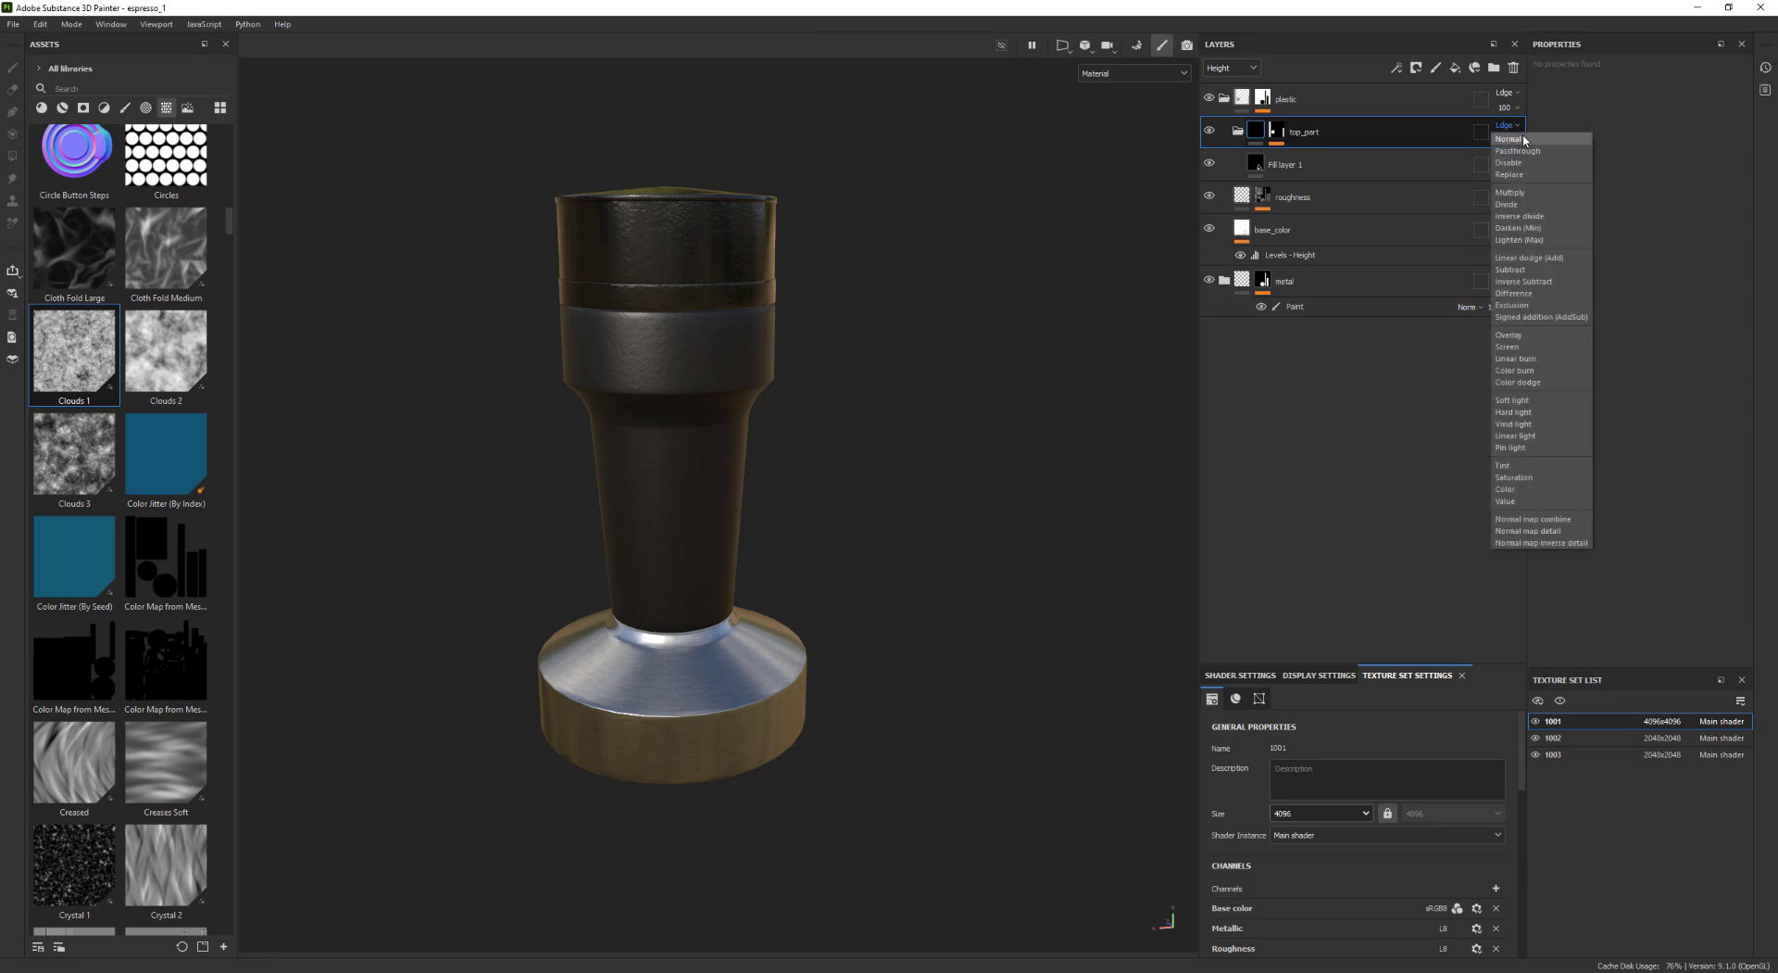
click(1519, 141)
mouse_move(755, 230)
alt+mouse_down()
mouse_move(638, 292)
mouse_move(763, 246)
alt+mouse_up()
scroll(751, 227, up, 3)
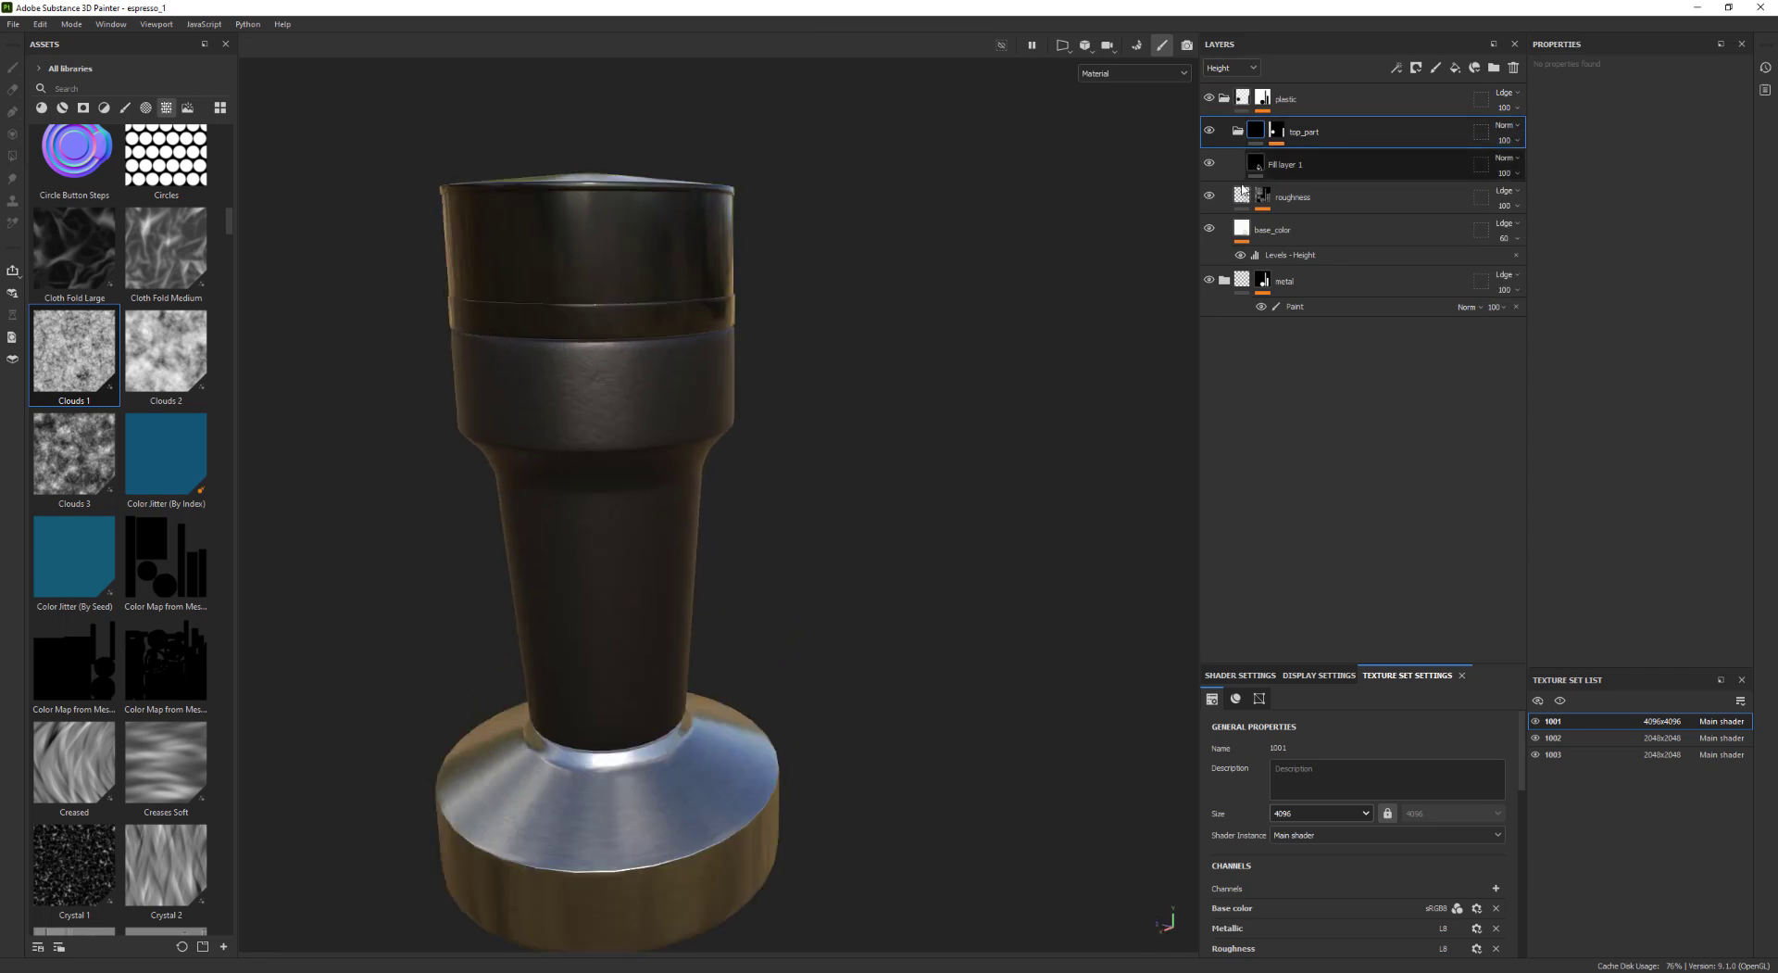
alt+middle_drag(938, 292, 963, 247)
Set the top_part fill layer's base color to dark grey 121212 (V 0.070) and its roughness to about 0.08
click(1263, 165)
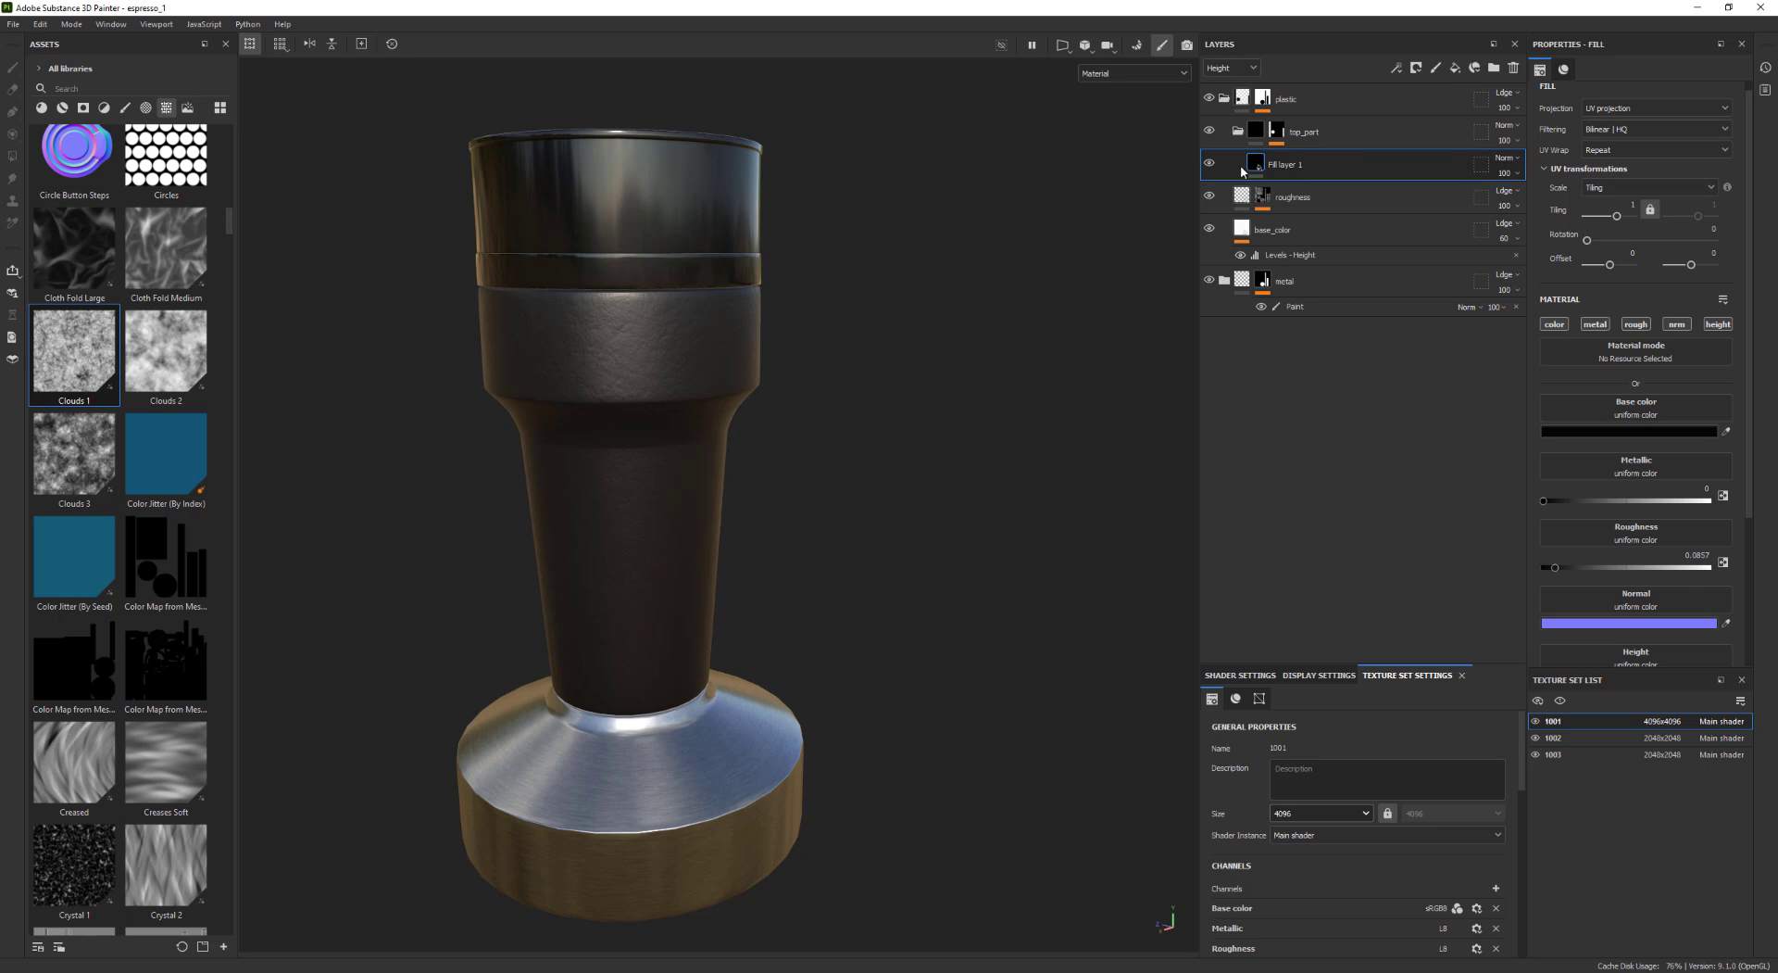
click(1544, 431)
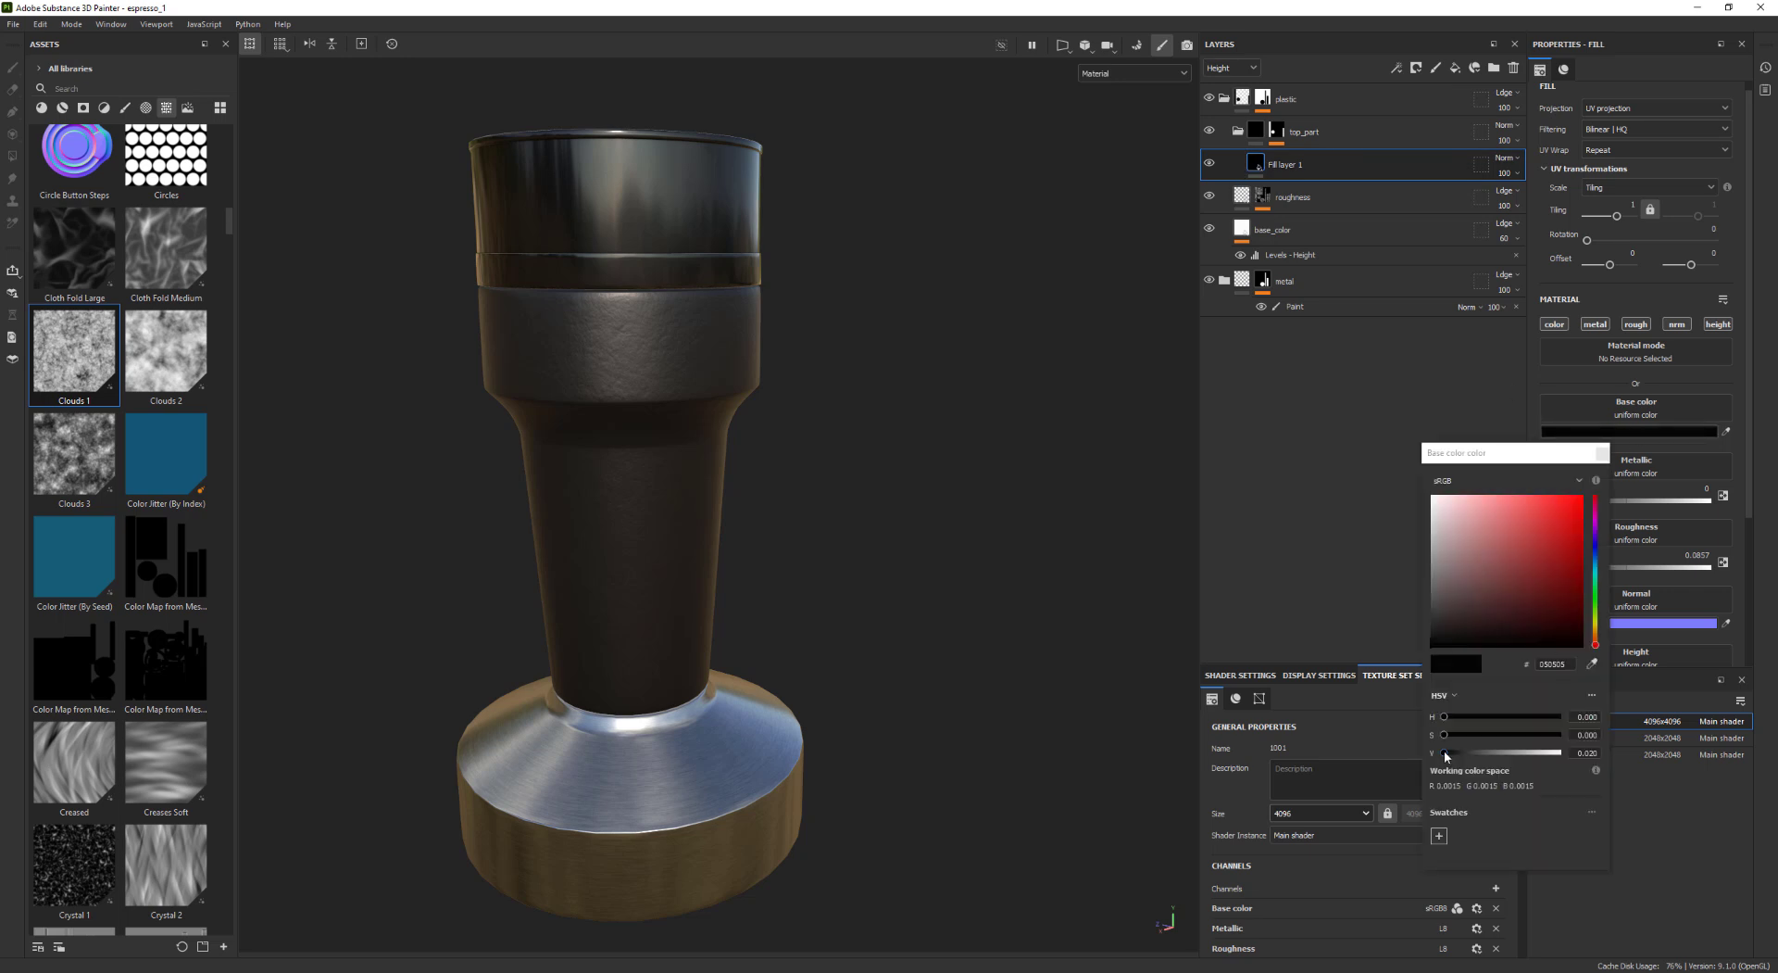
drag(1445, 751, 1450, 759)
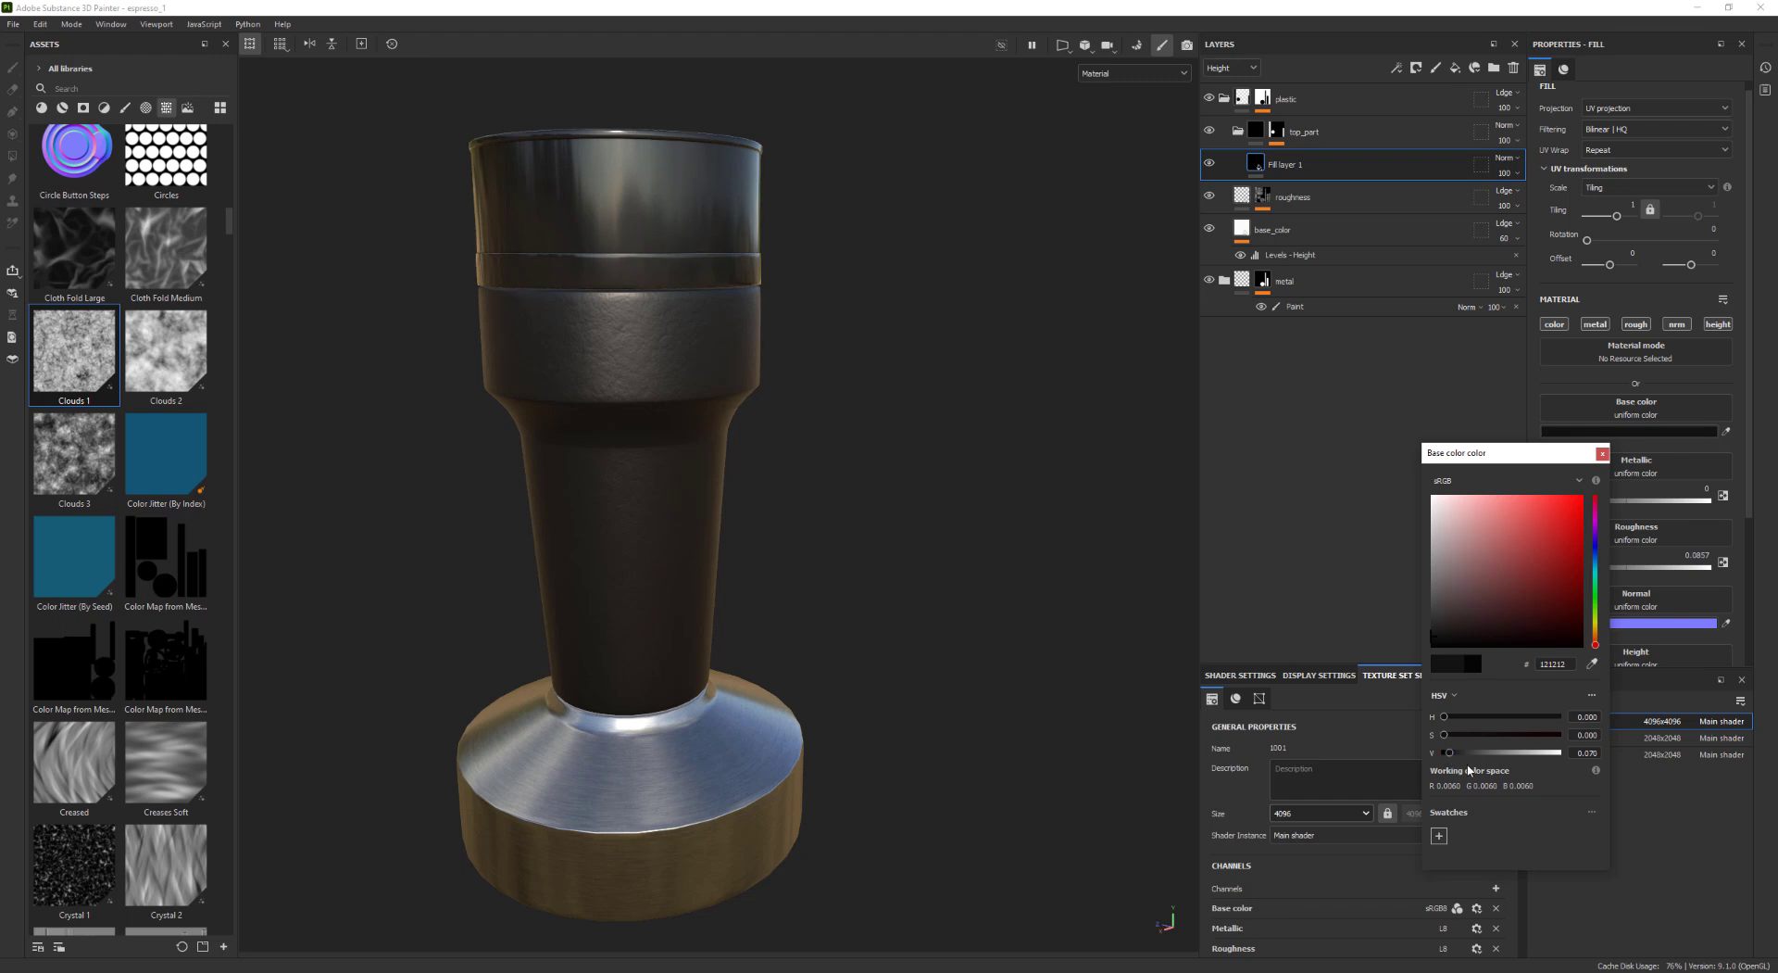
click(1602, 453)
alt+right_drag(964, 488, 834, 435)
mouse_move(741, 398)
alt+mouse_down()
mouse_move(673, 378)
mouse_move(652, 421)
mouse_move(686, 428)
mouse_move(516, 448)
mouse_move(436, 603)
mouse_move(519, 433)
mouse_move(771, 395)
alt+mouse_up()
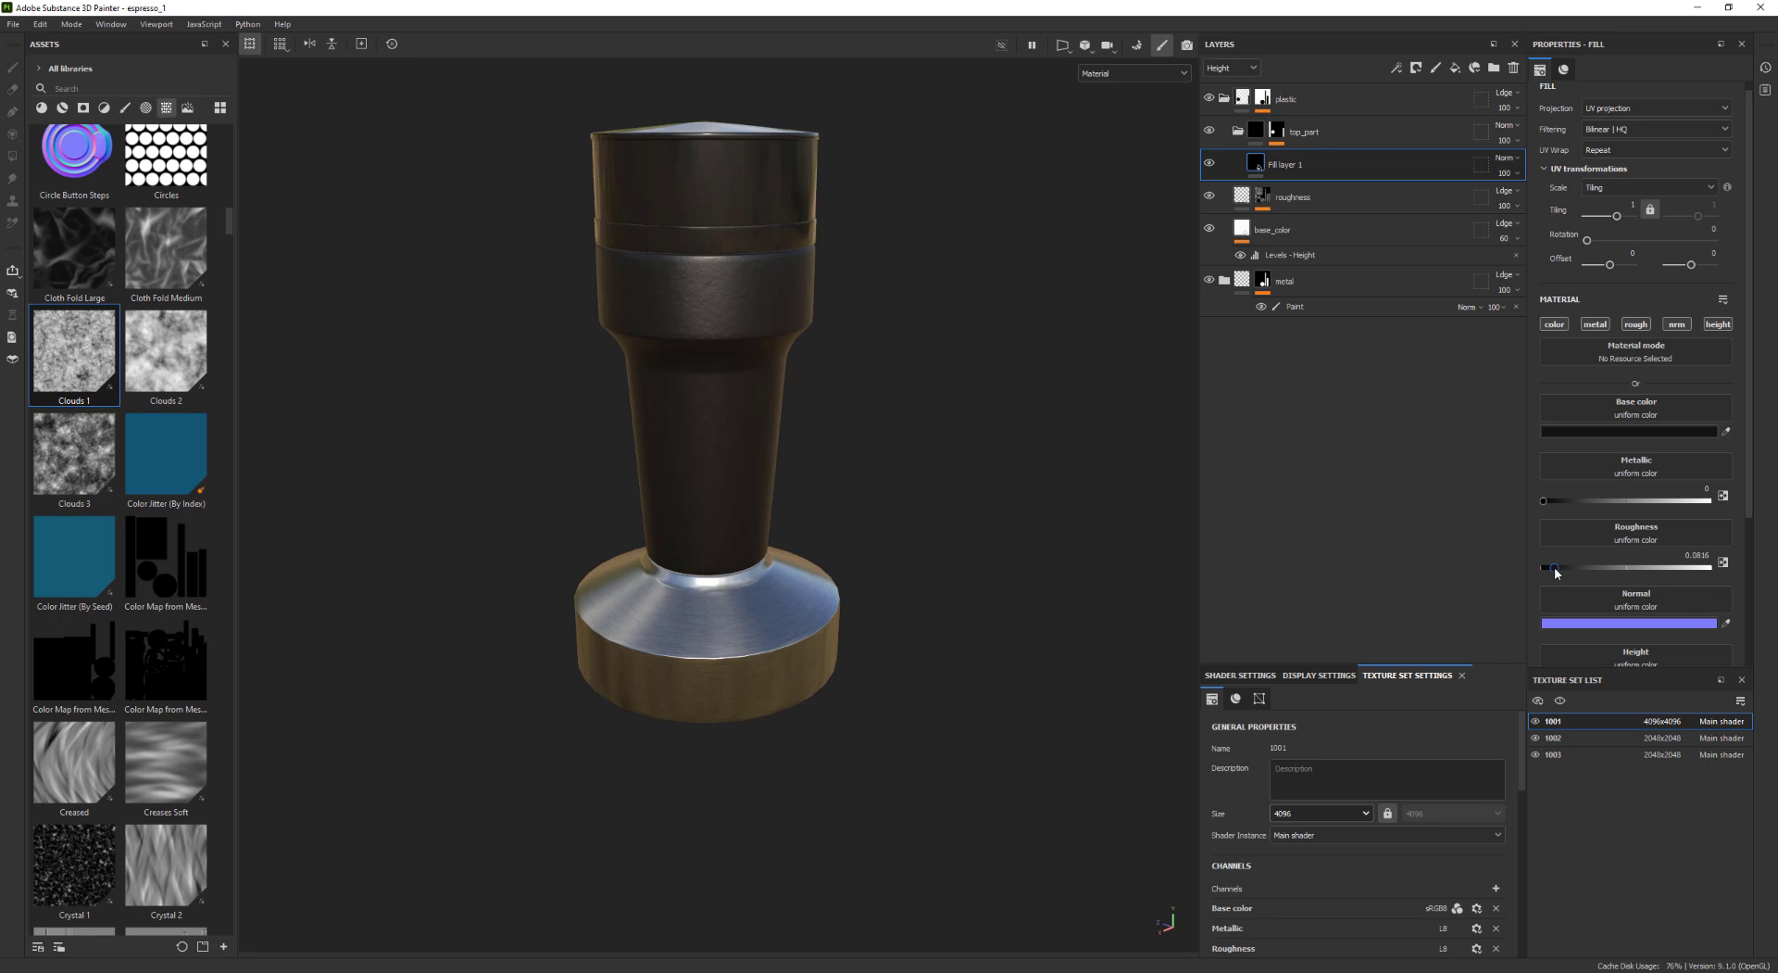
click(1652, 429)
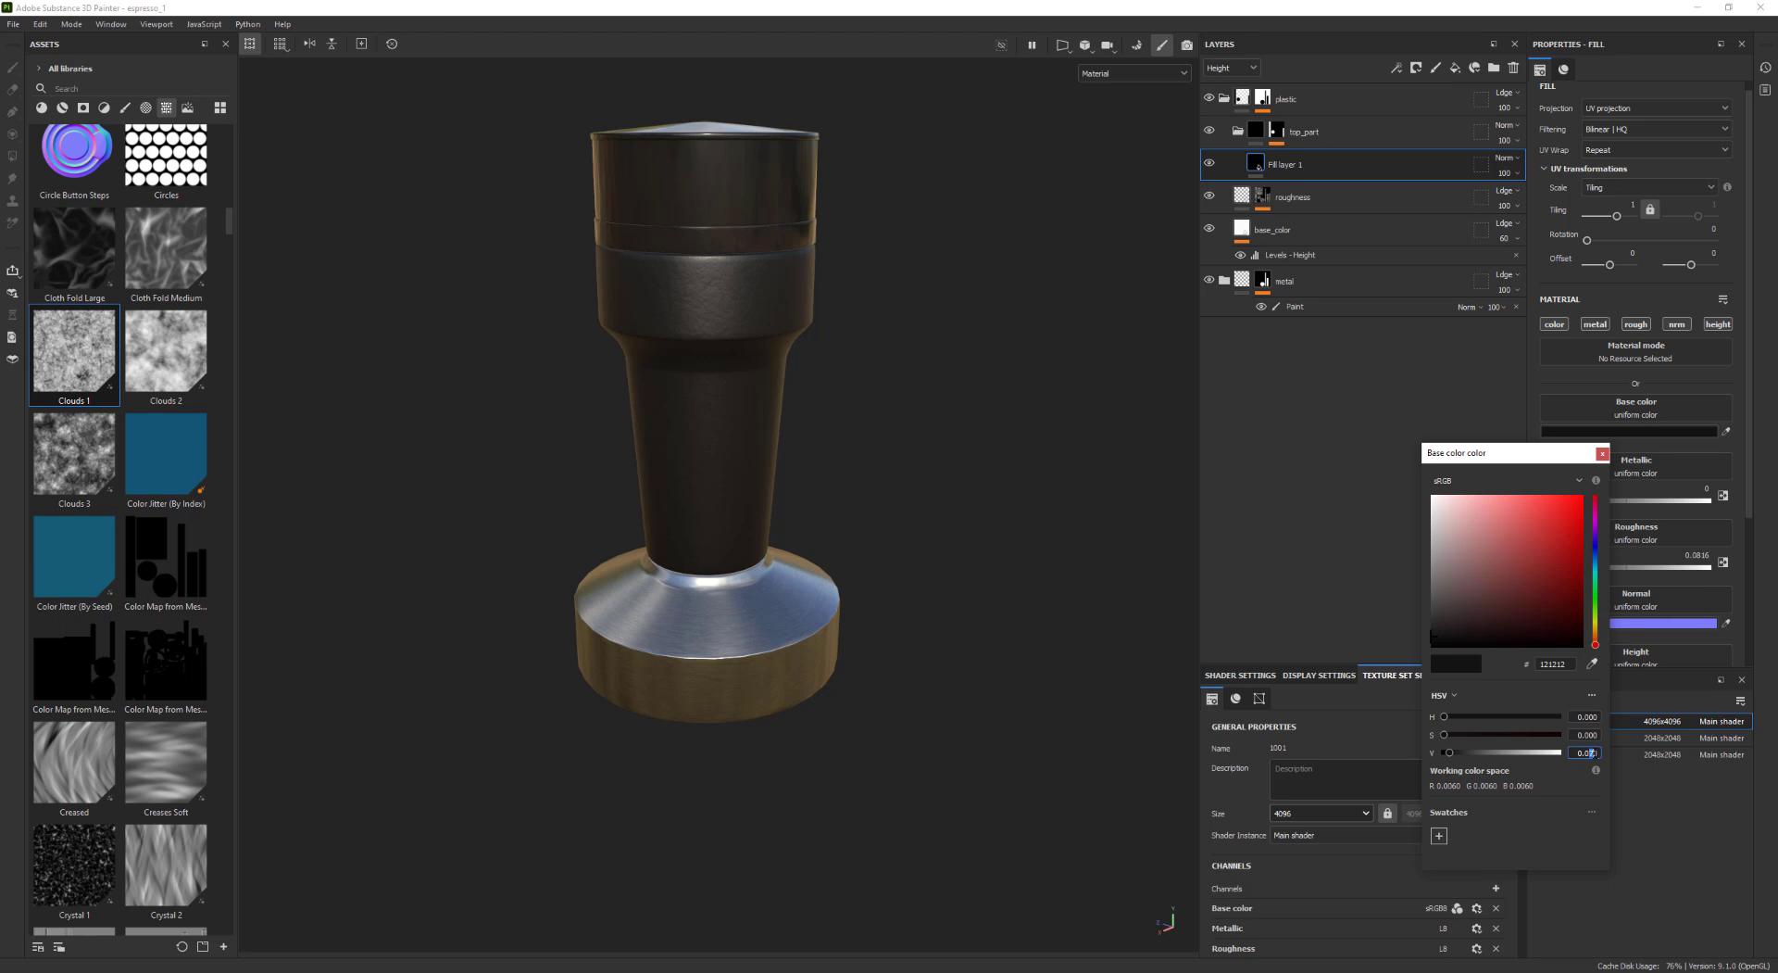
click(1603, 454)
alt+drag(798, 367, 760, 439)
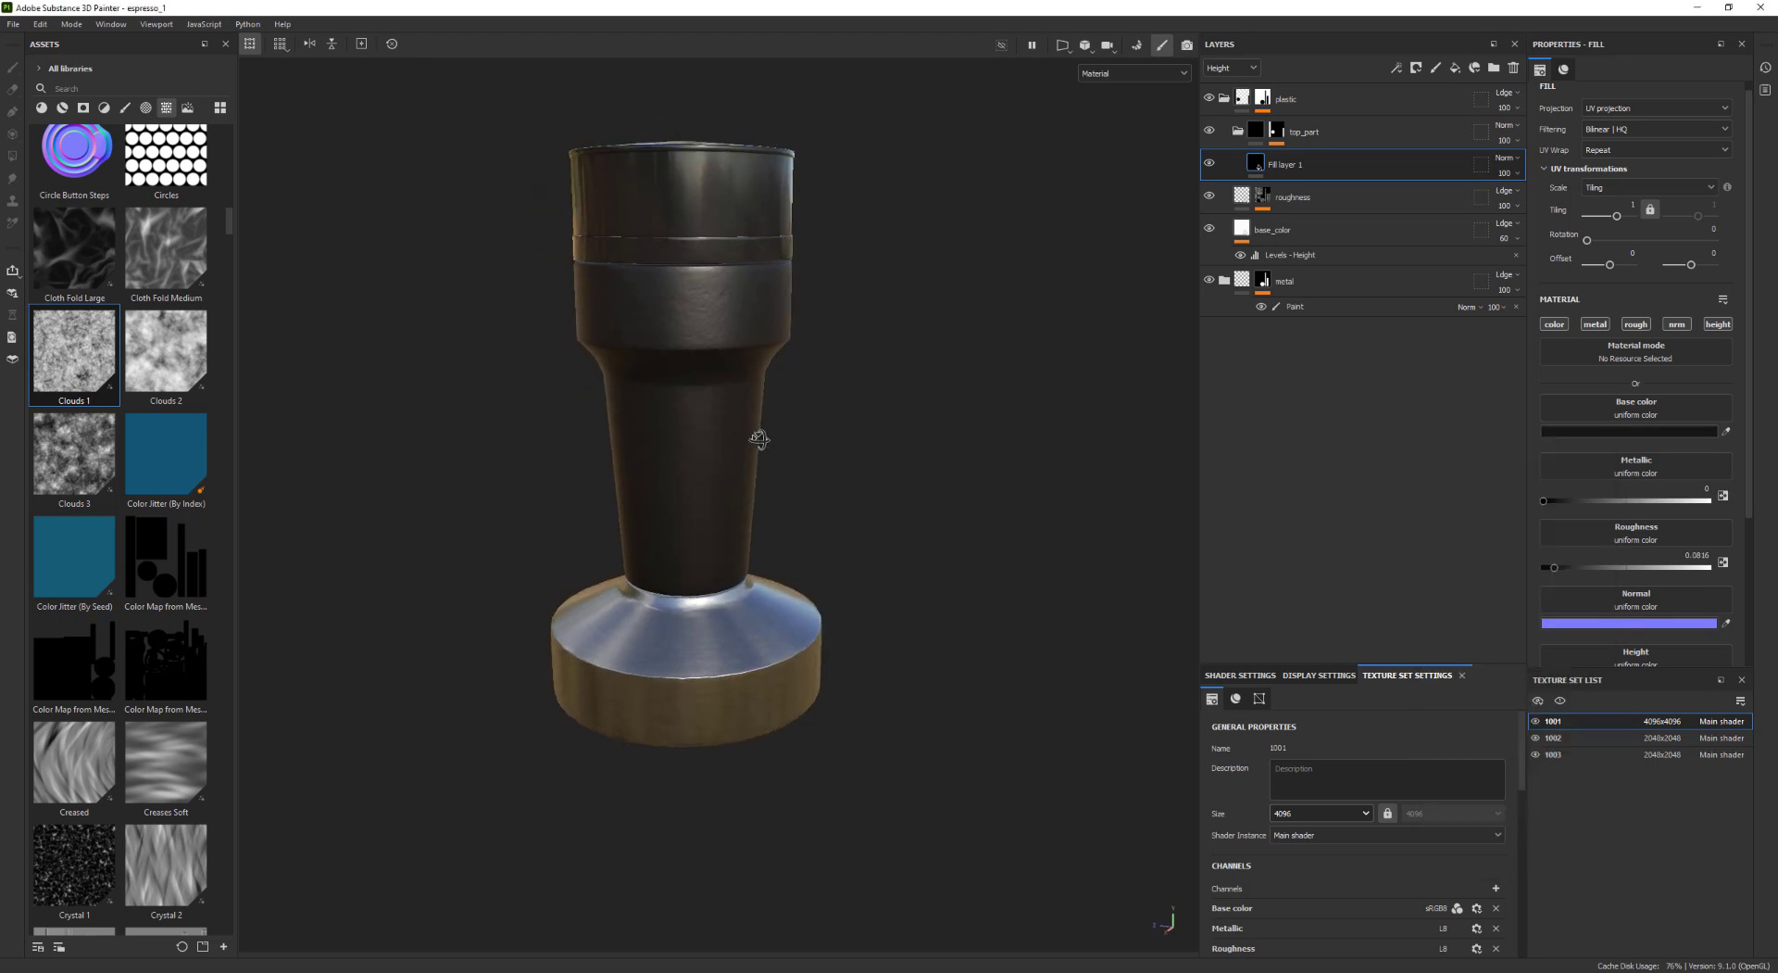
Rename top_part's fill layer as base_color and add another fill layer above it
double_click(1294, 167)
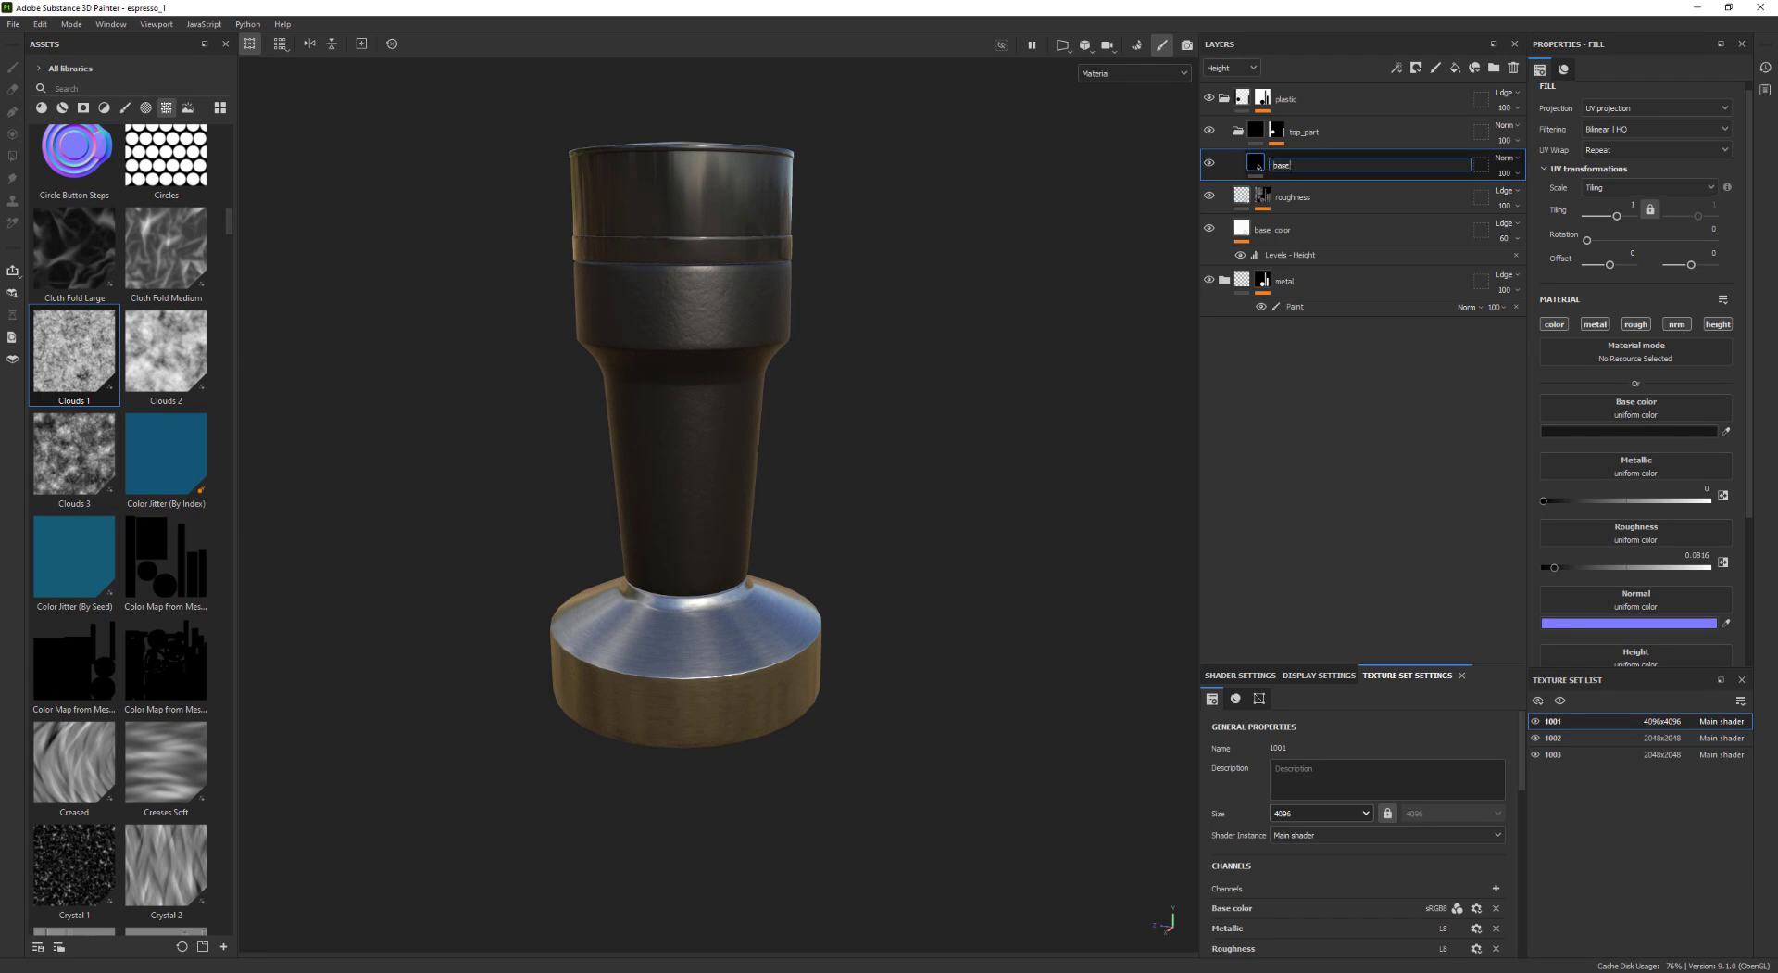
text(base_color)
key(Return)
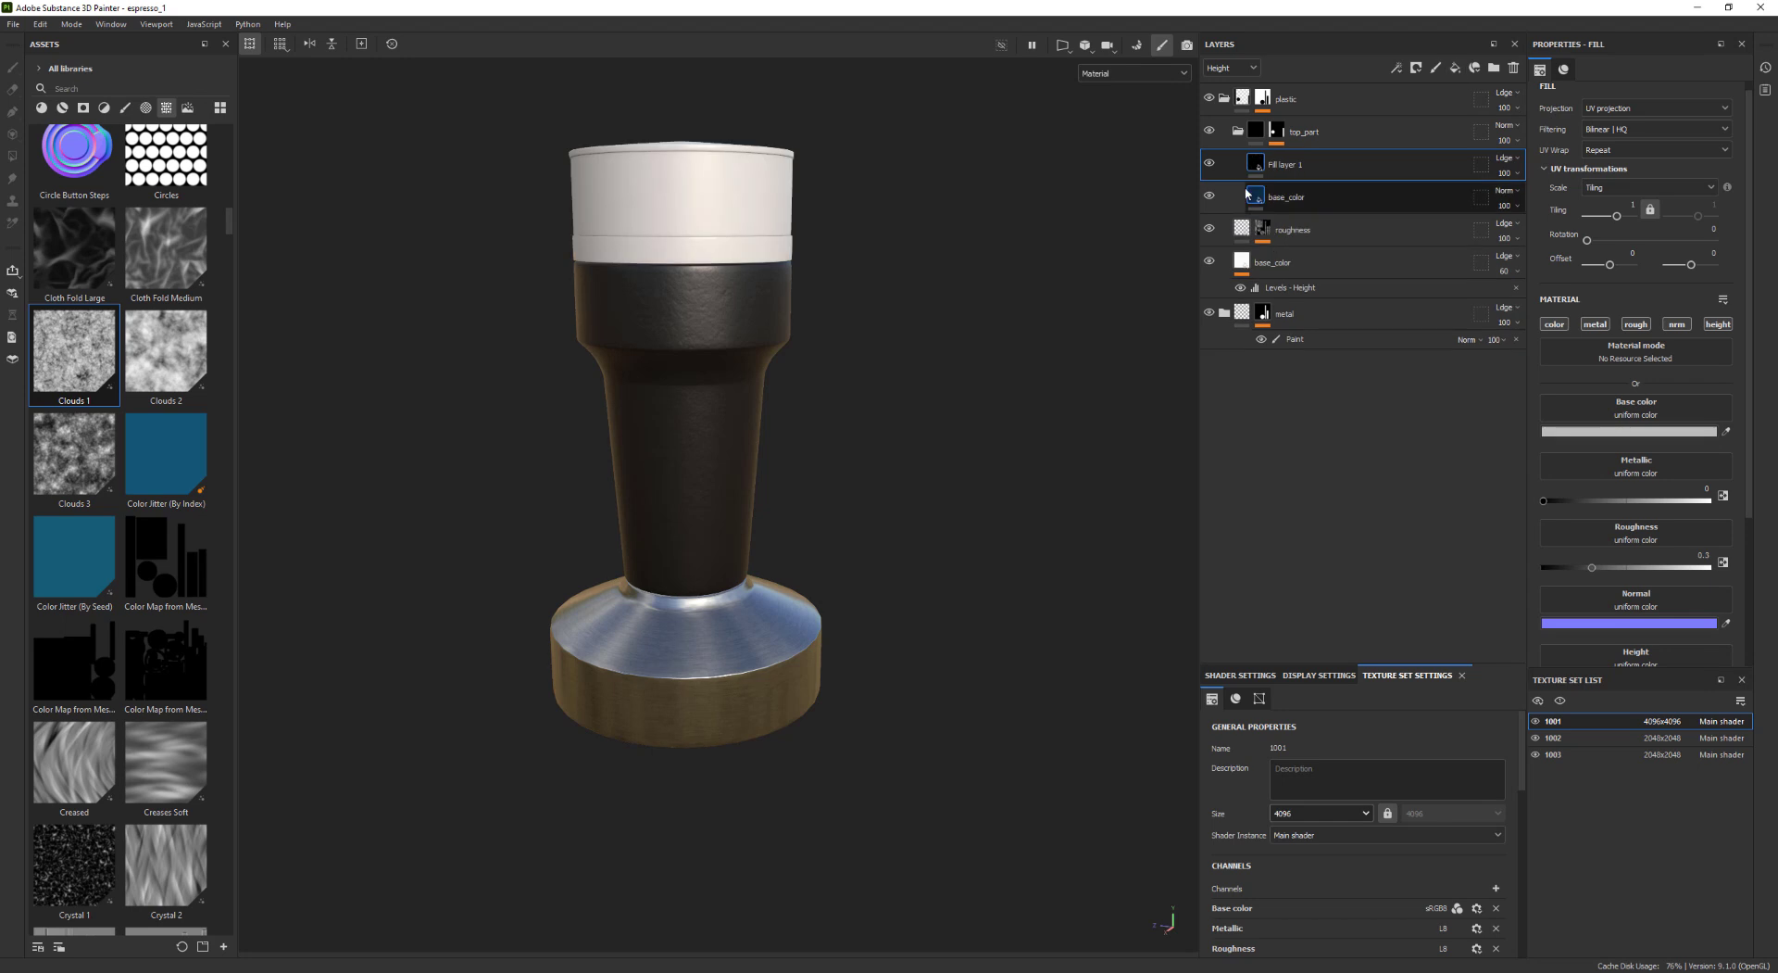
Give the new fill layer above top_part's base_color a black mask with a paint effect
right_click(1259, 162)
click(1286, 182)
right_click(1269, 158)
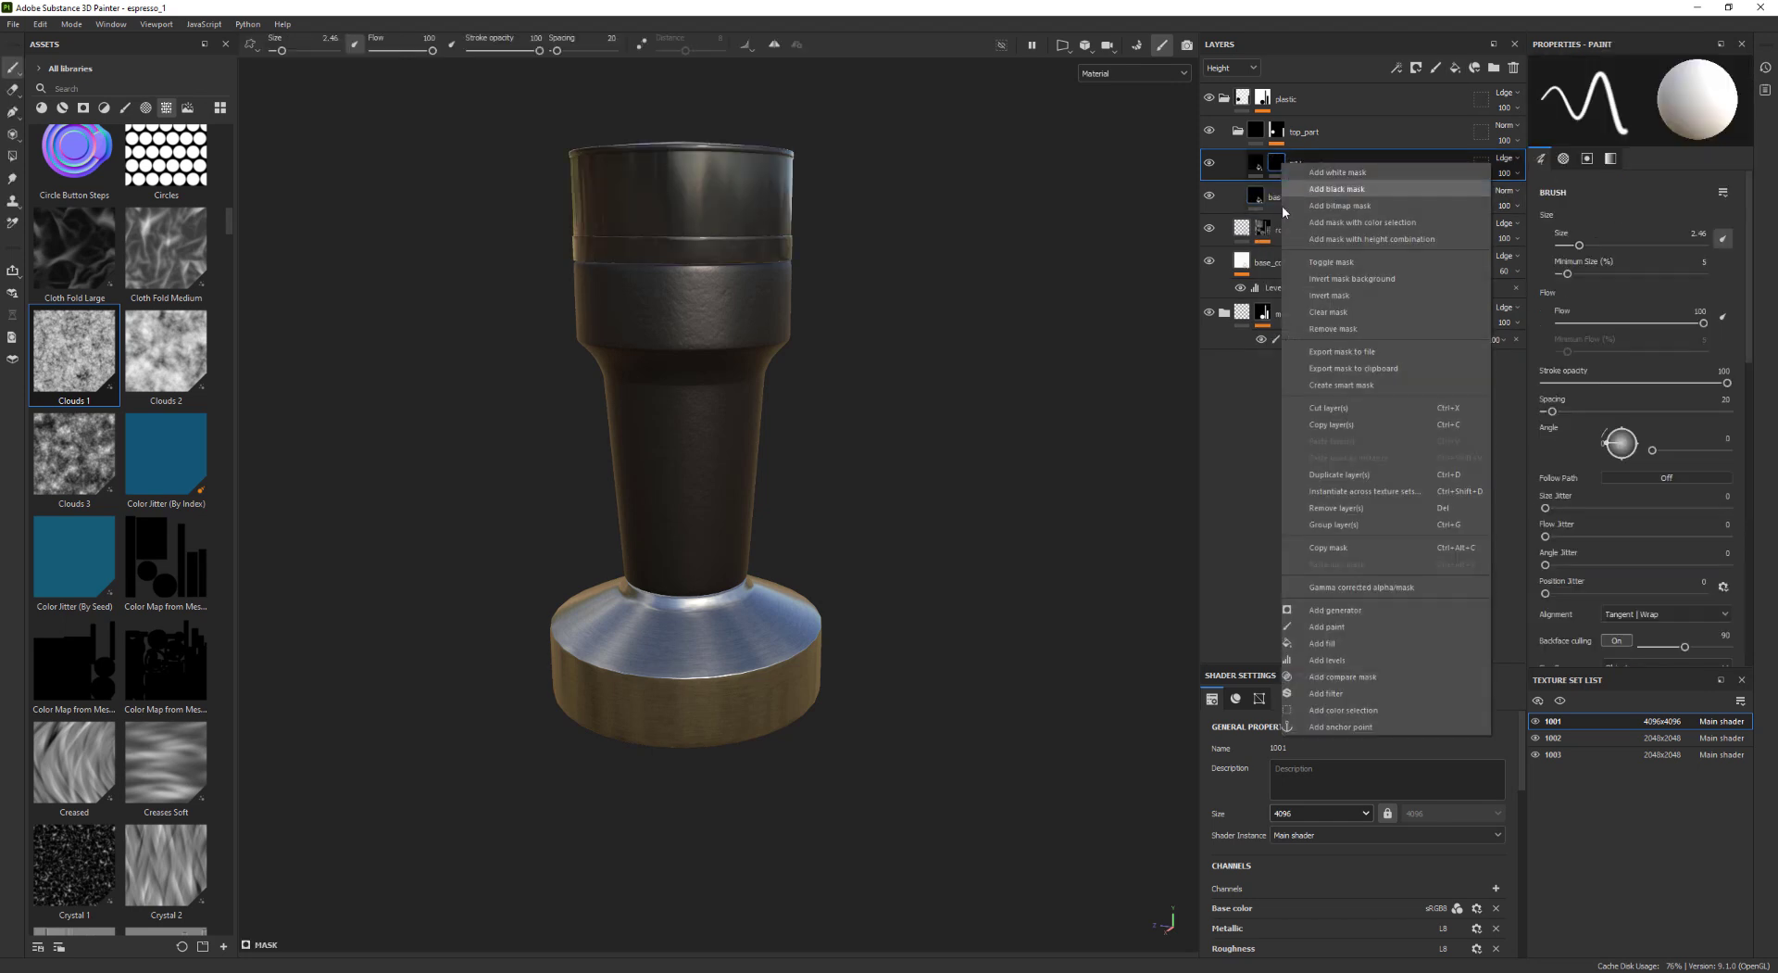
click(1372, 630)
Fill the tall upper band of the tamper's top part in the new layer's mask using Polygon Fill with color value 1
key(4)
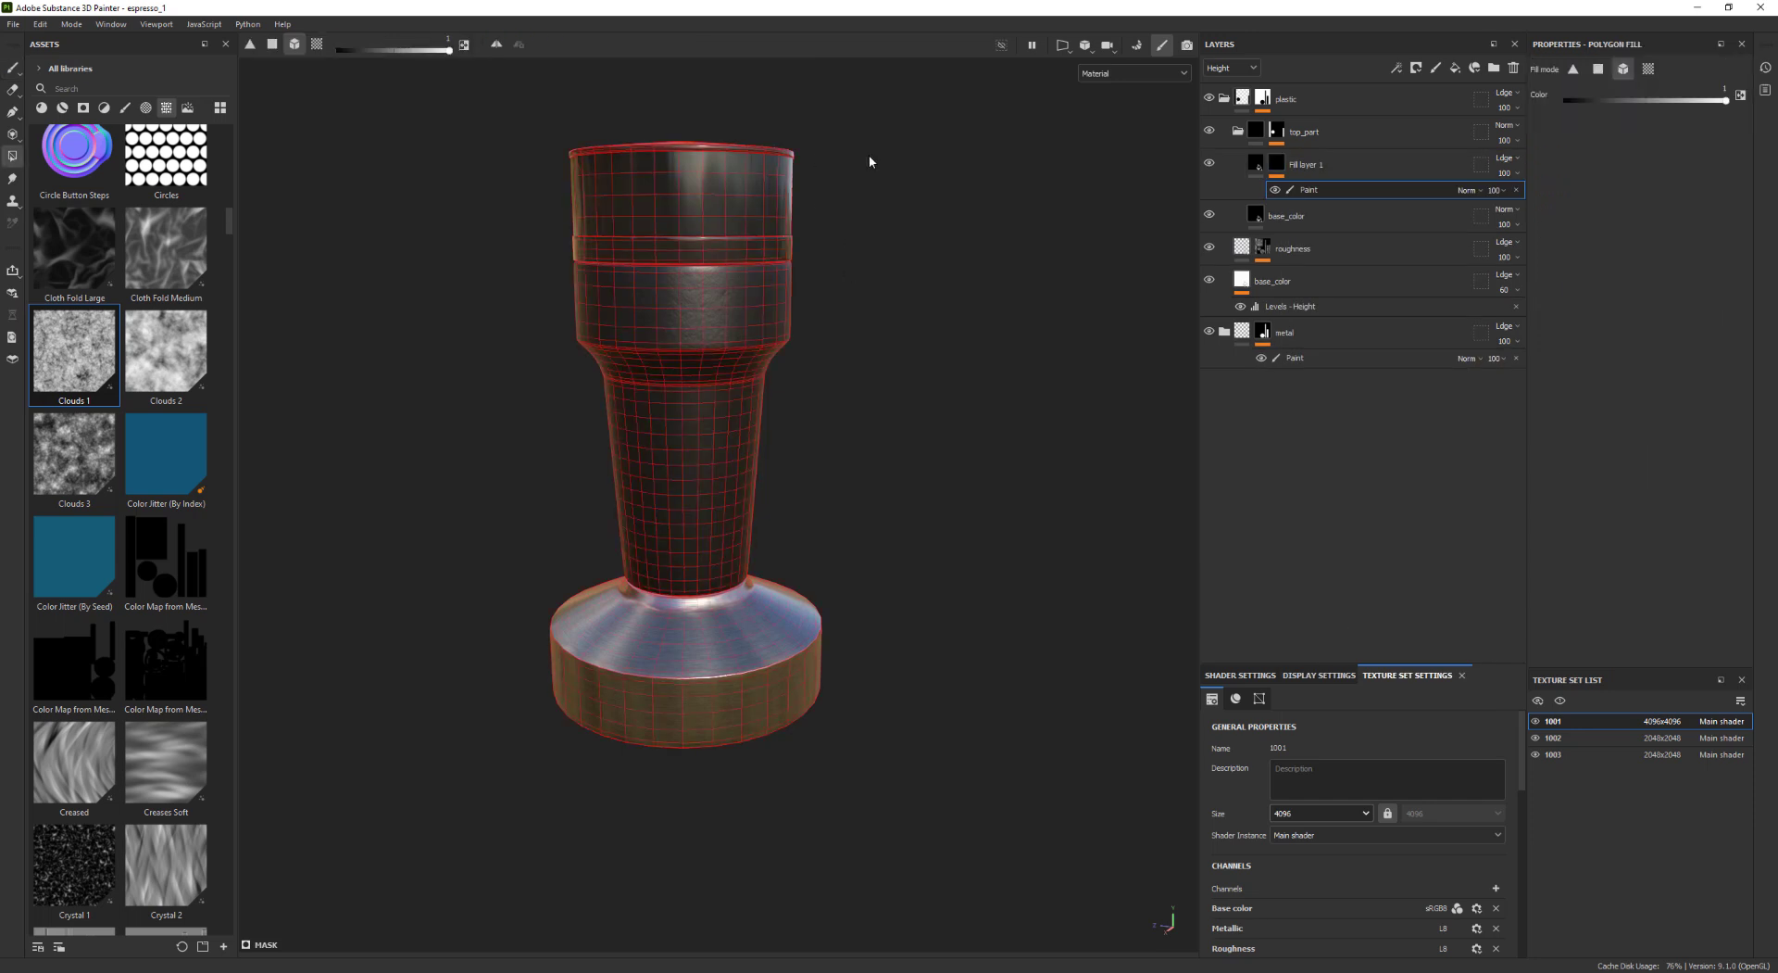
key(1)
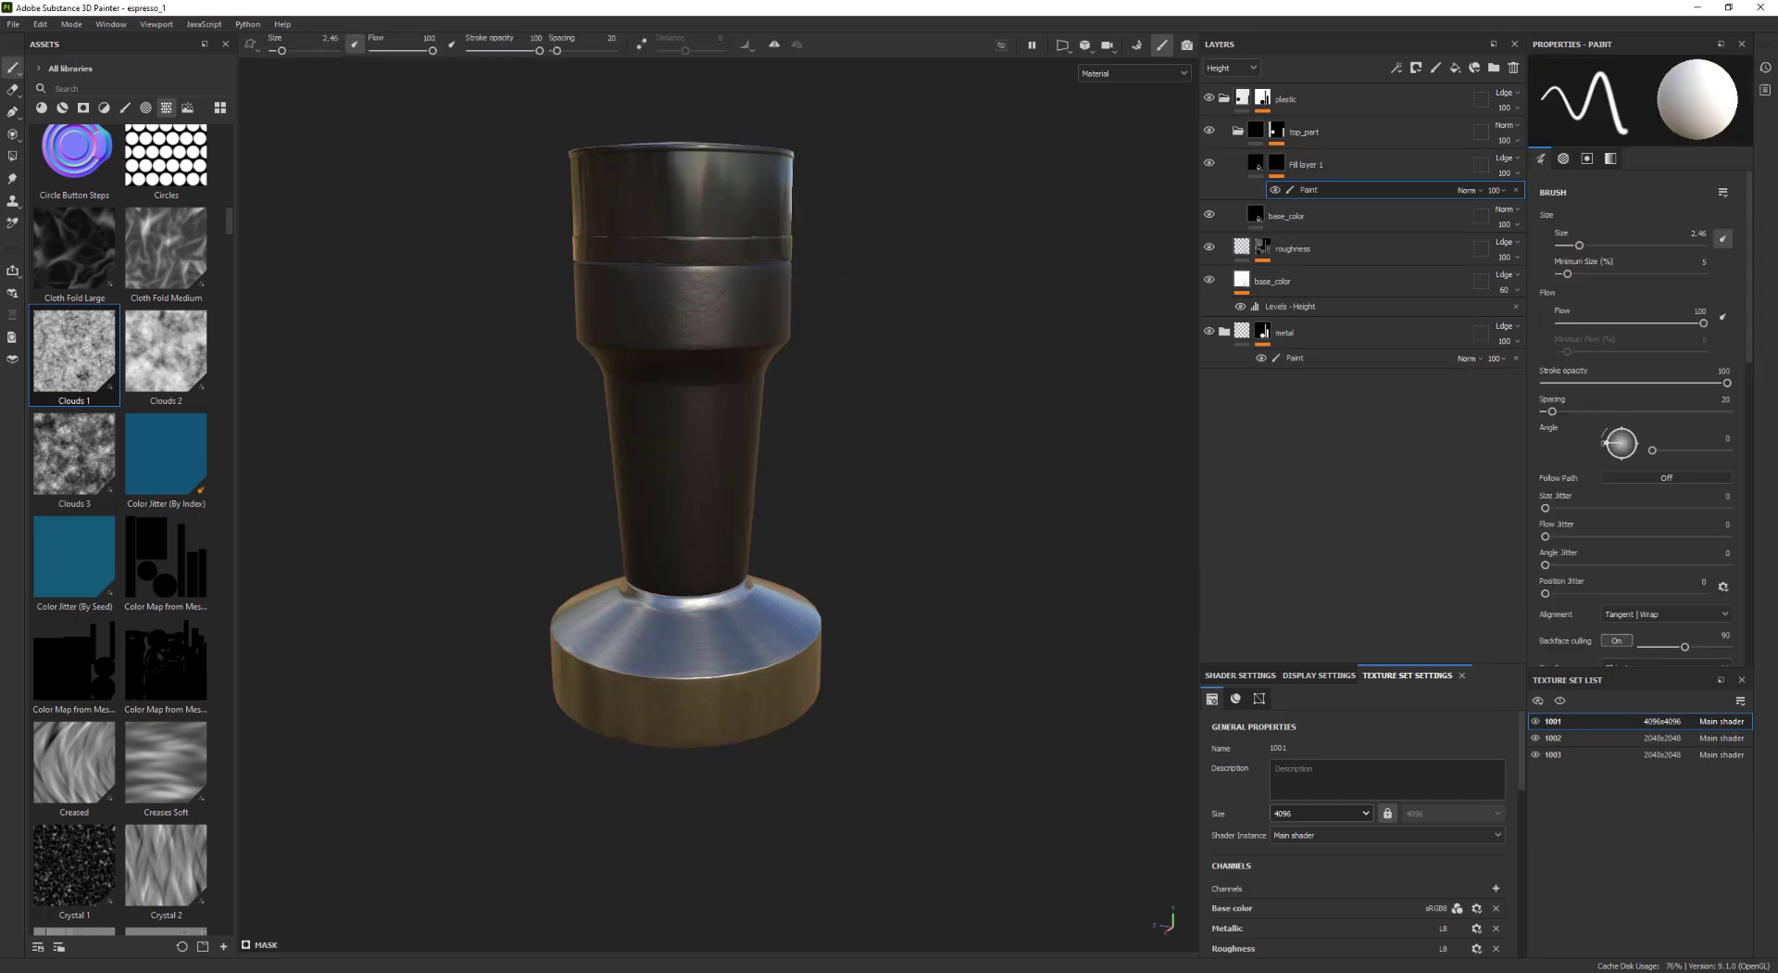
key(4)
click(792, 210)
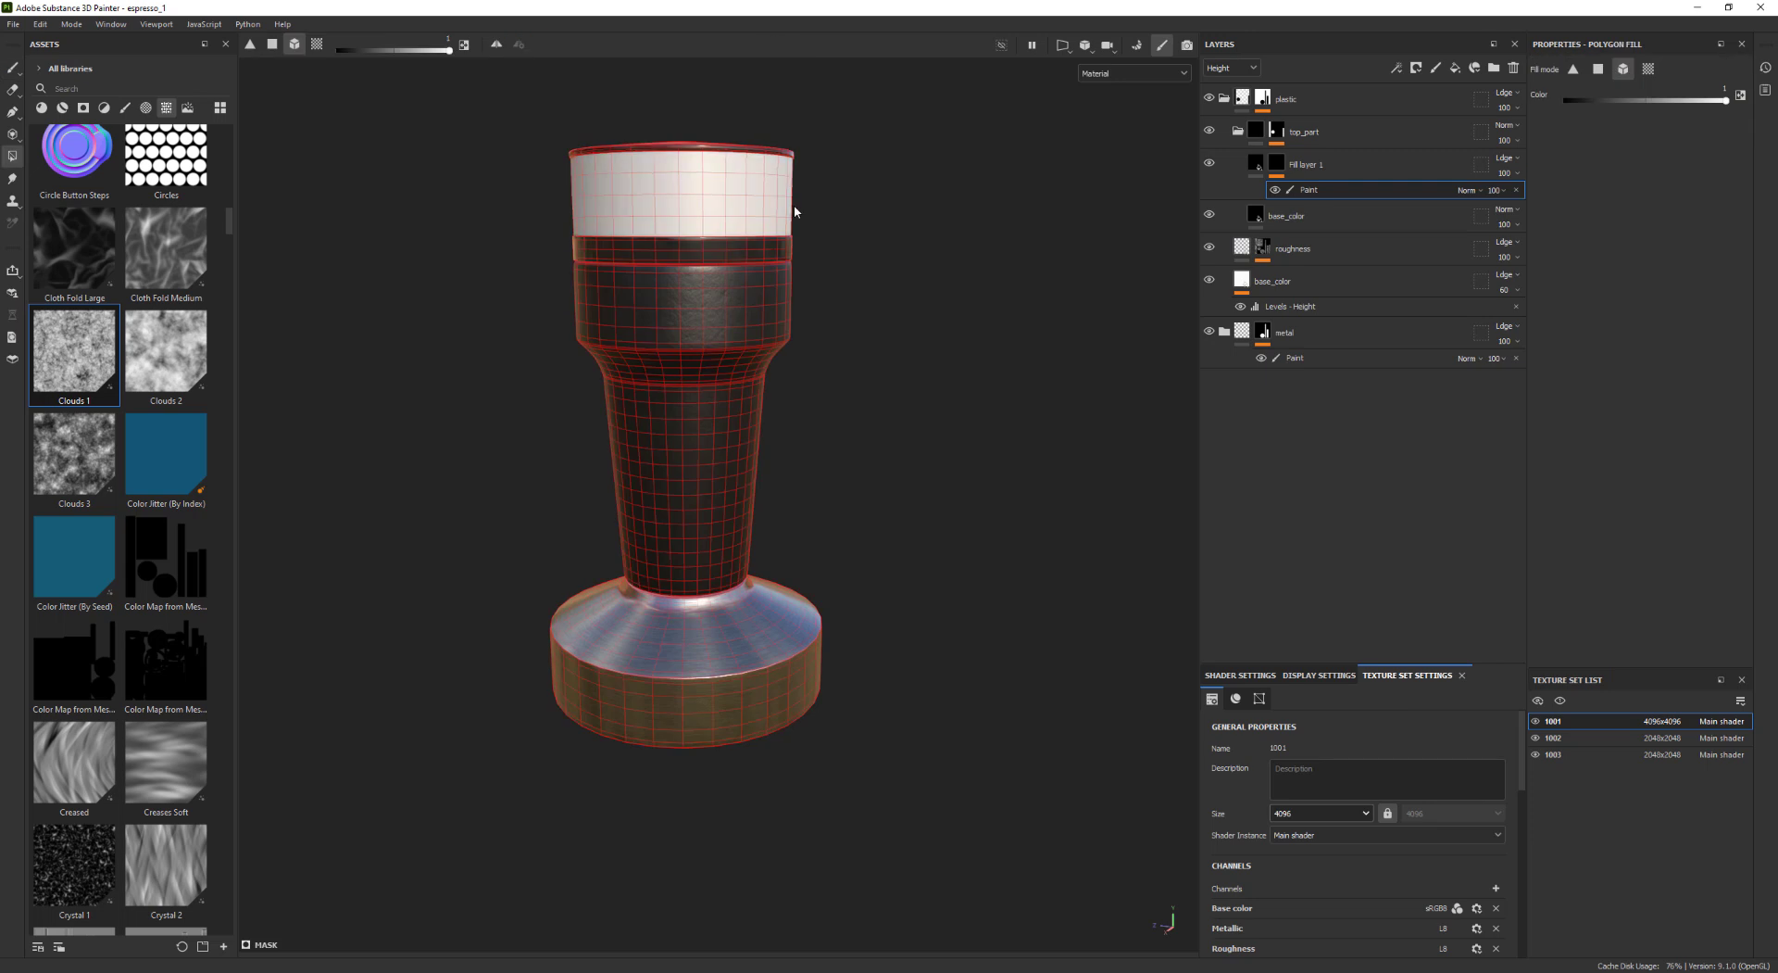
key(1)
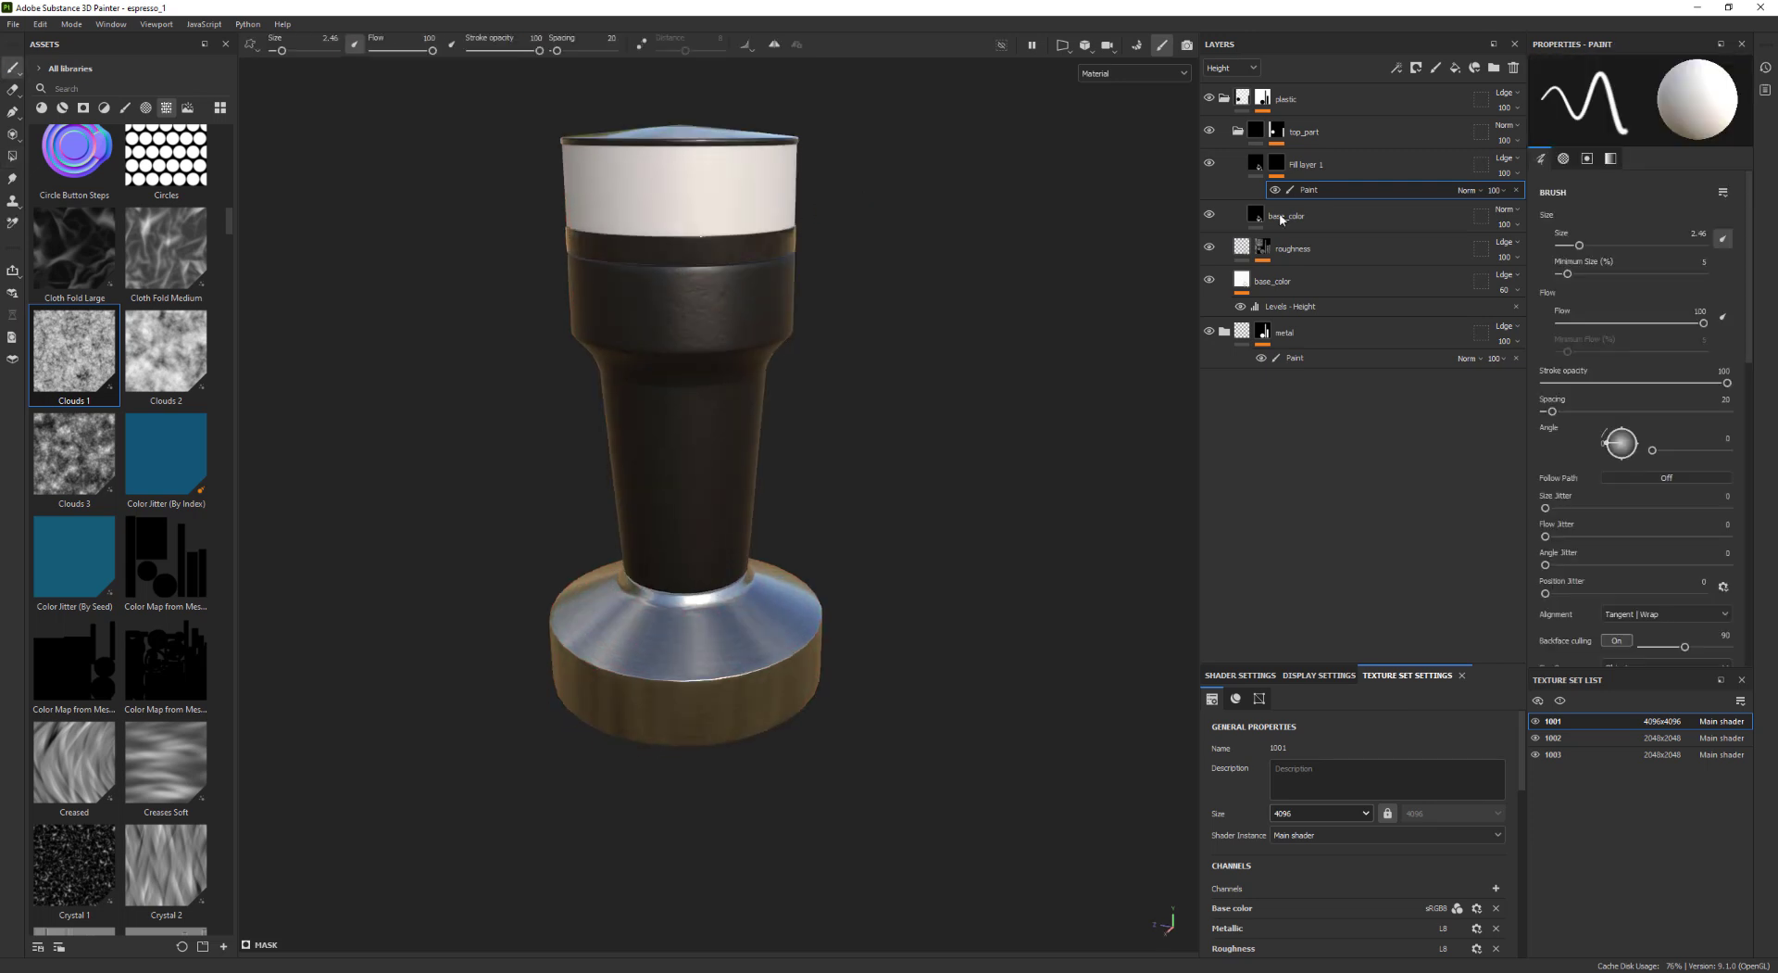
Try the Fabric Medieval Flower pattern as the height input of the new fill layer
click(1256, 165)
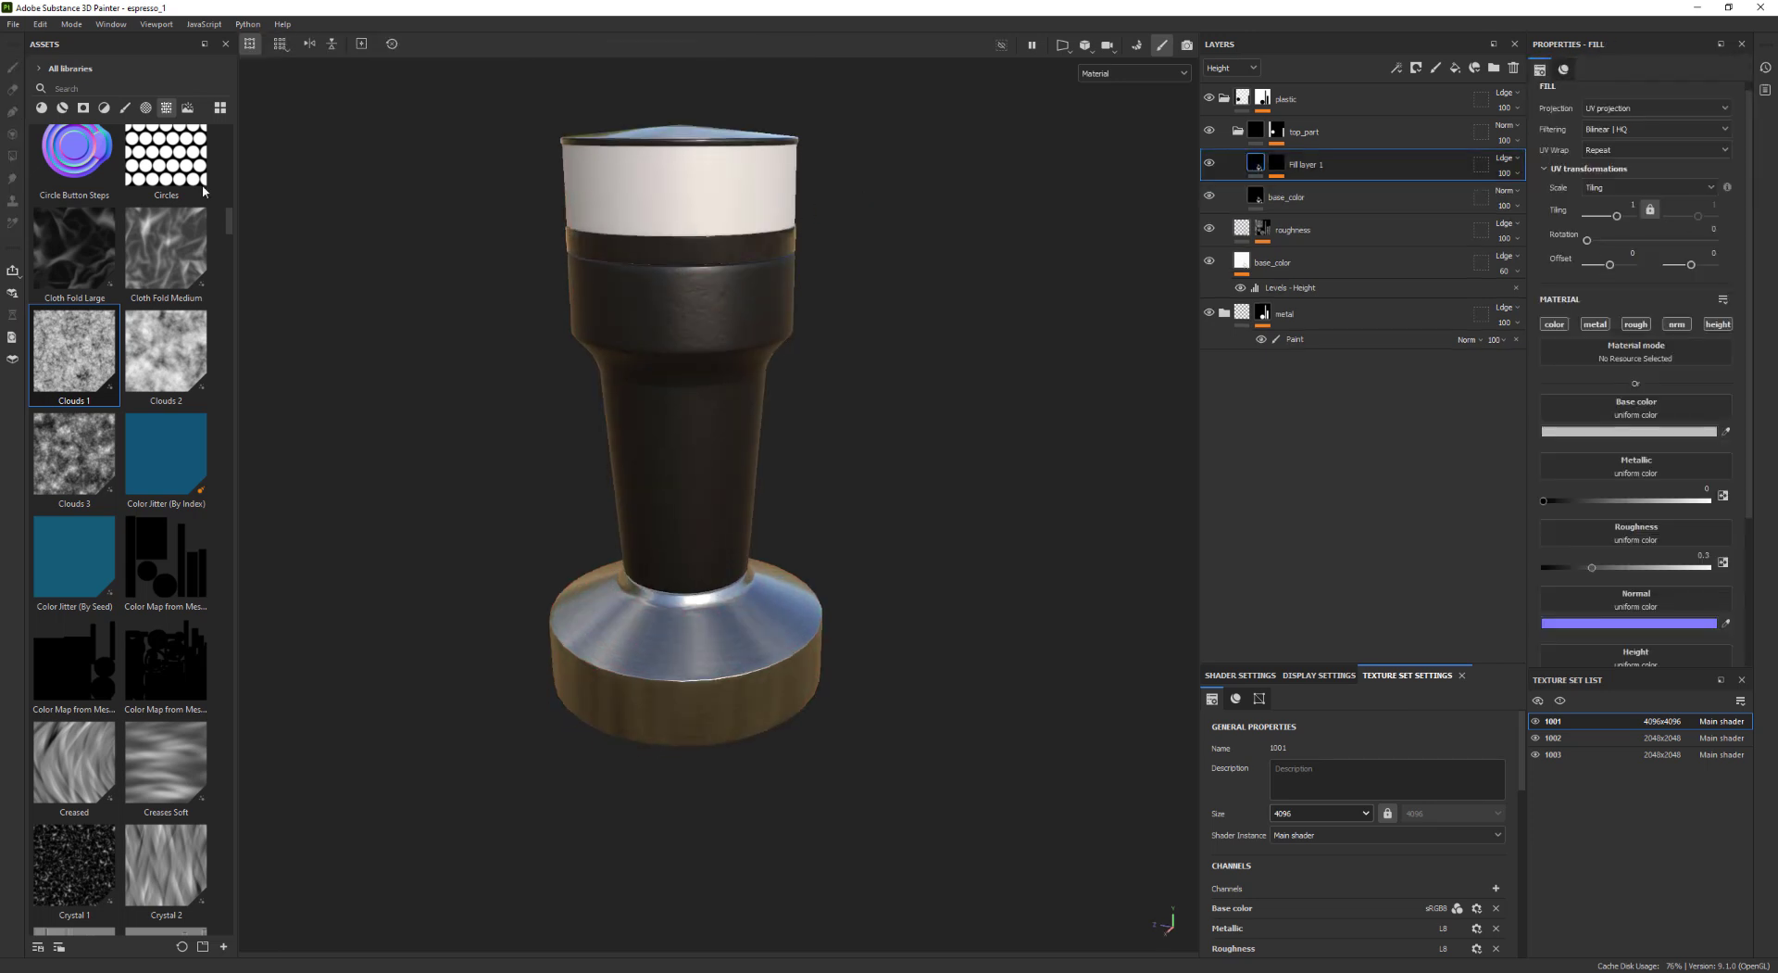
click(167, 108)
drag(232, 230, 237, 330)
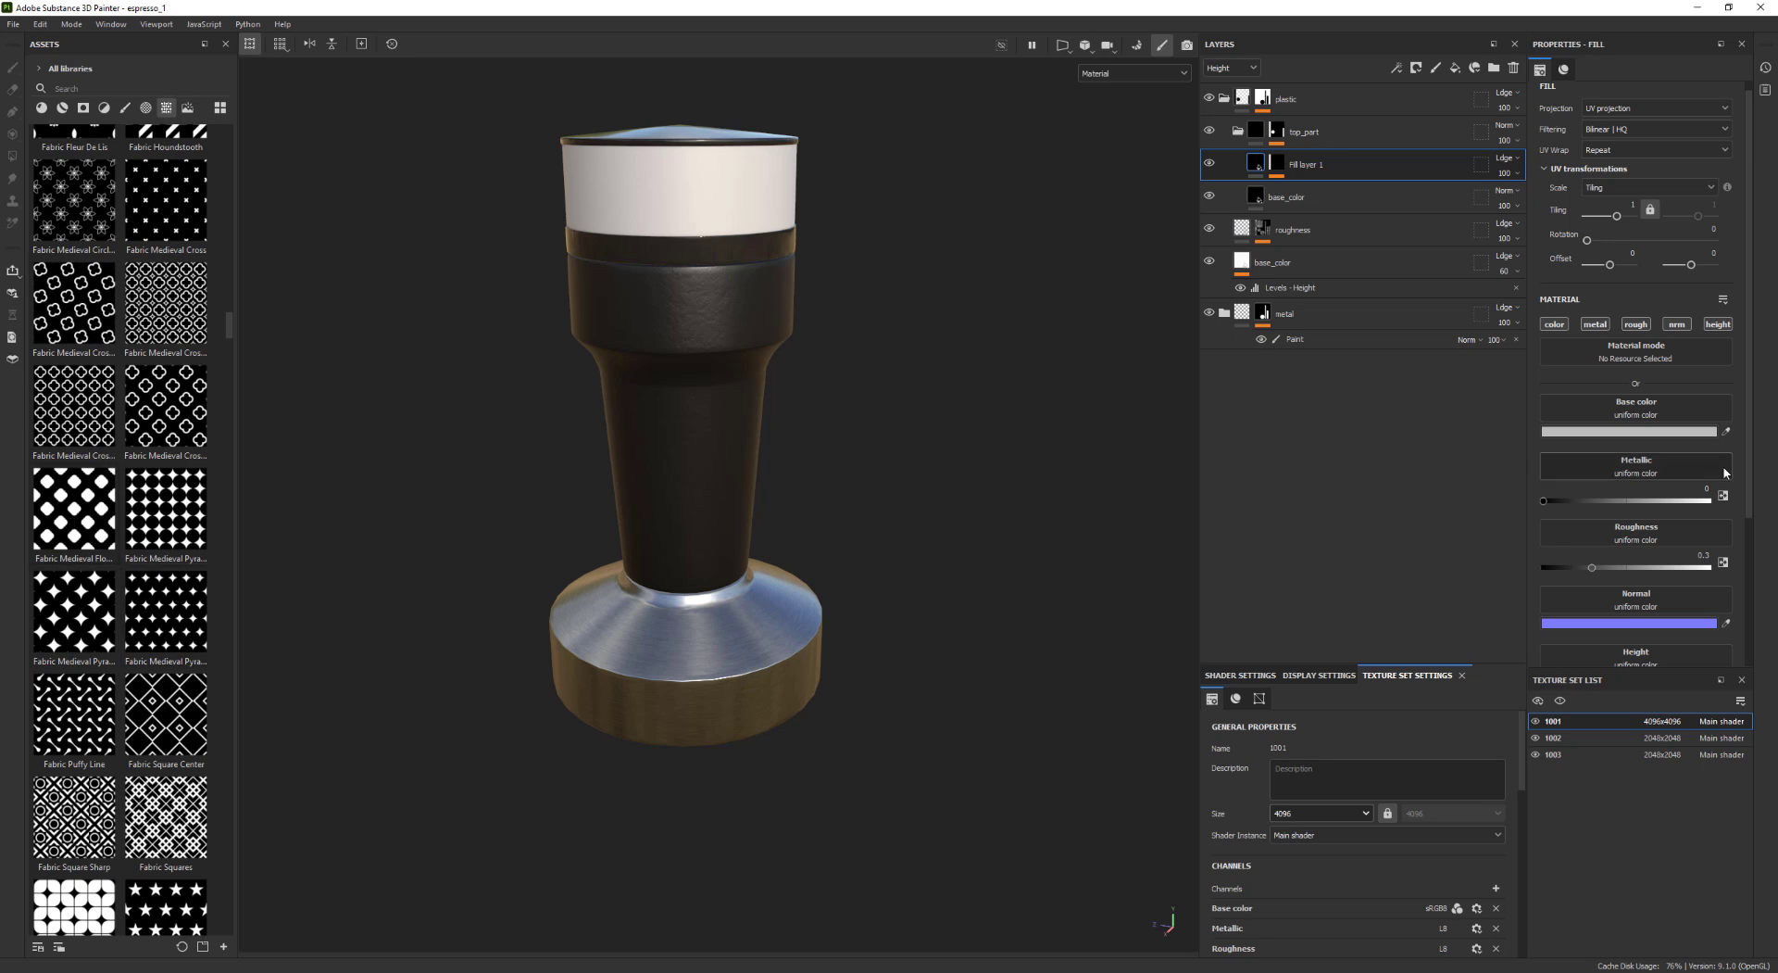
scroll(1725, 472, down, 3)
drag(74, 507, 1636, 526)
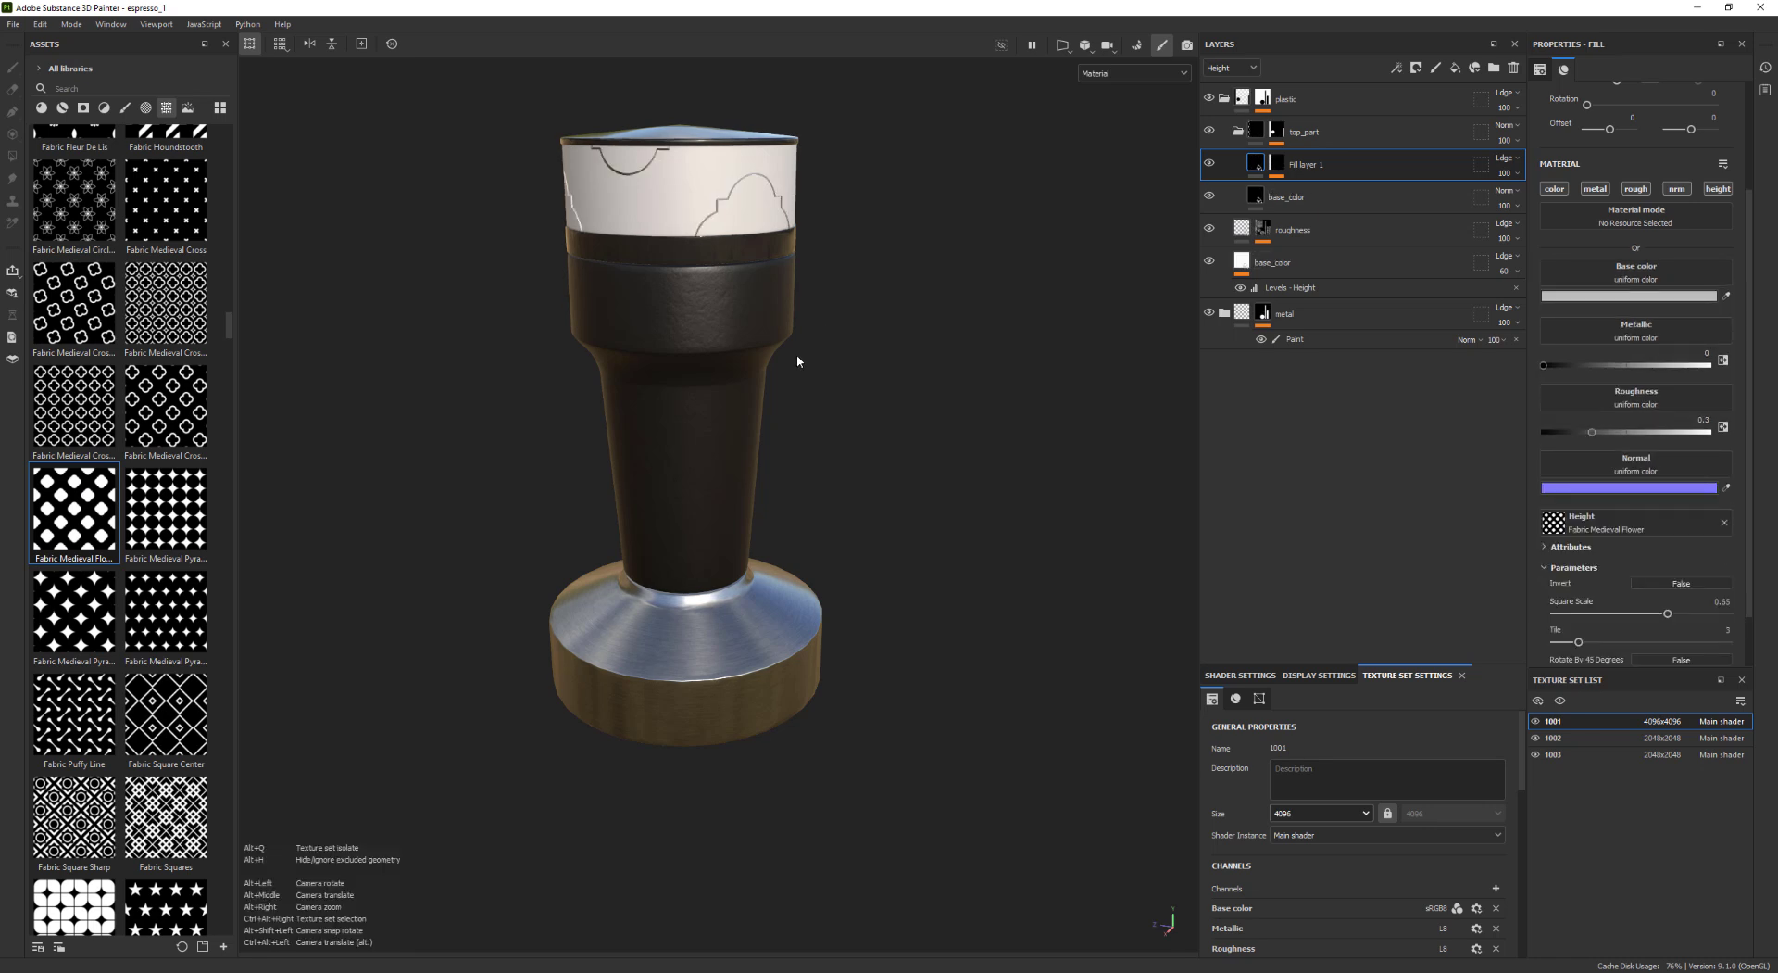
Try the Hexagon Dots pattern as the layer's height input, with Dot Scale lowered to 0.04
drag(230, 335, 246, 672)
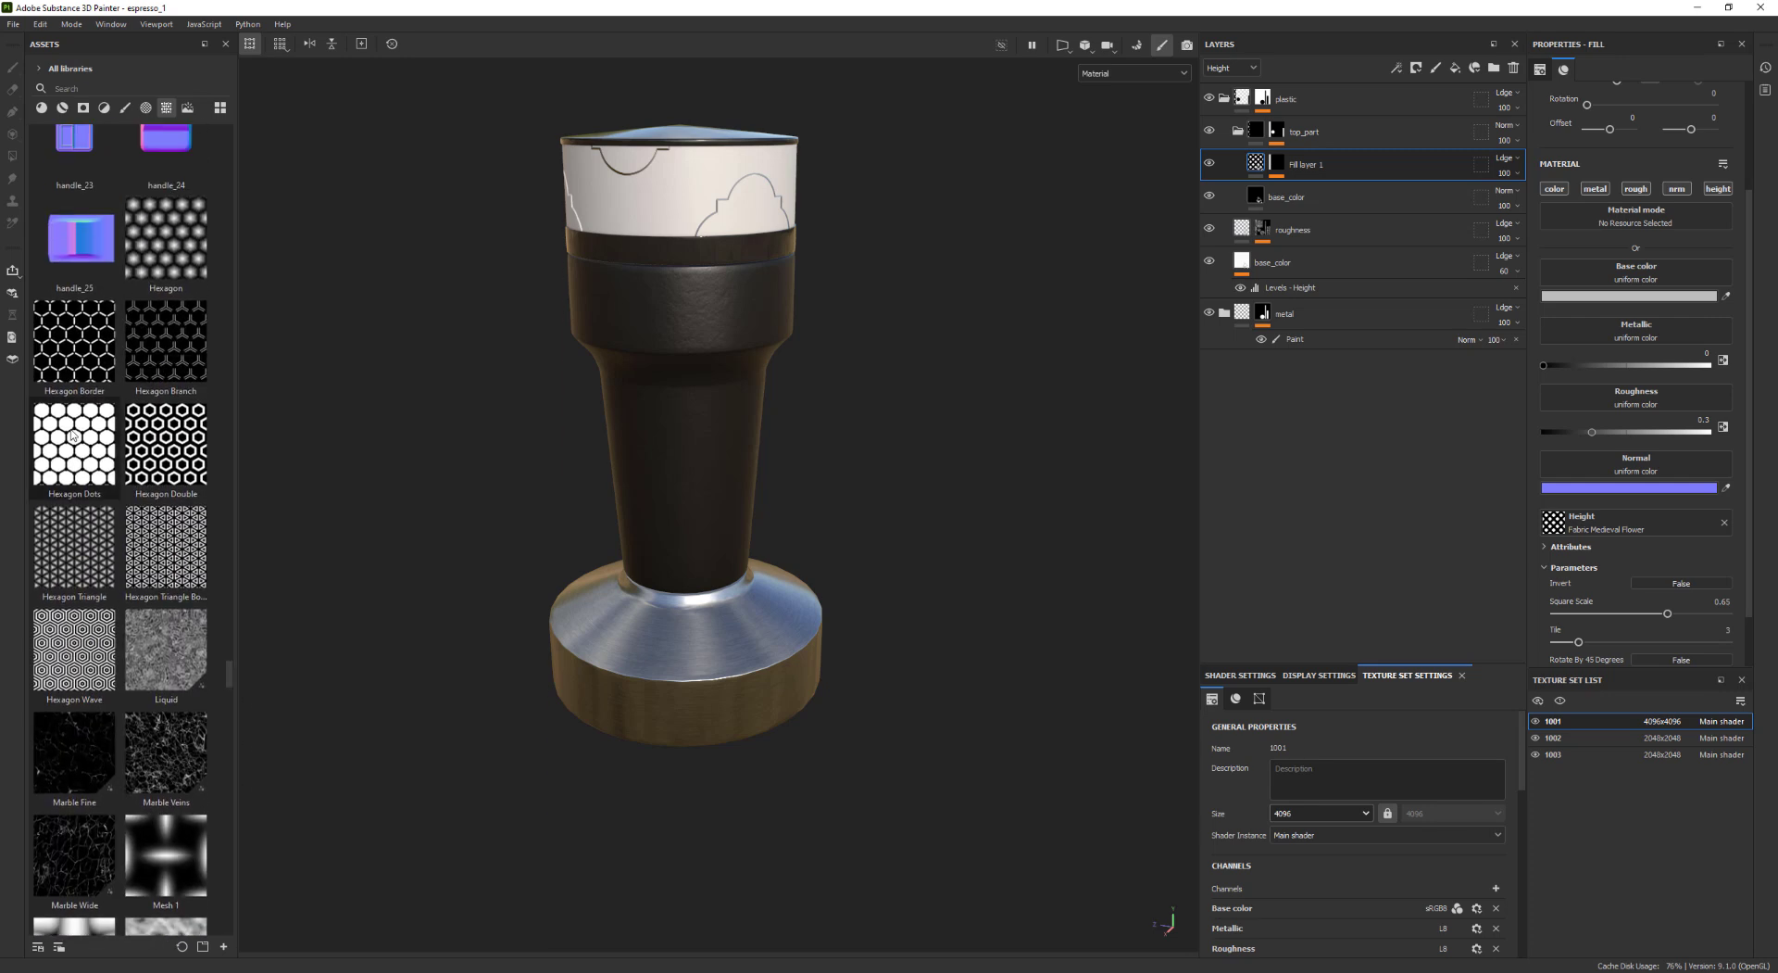
drag(72, 435, 1603, 524)
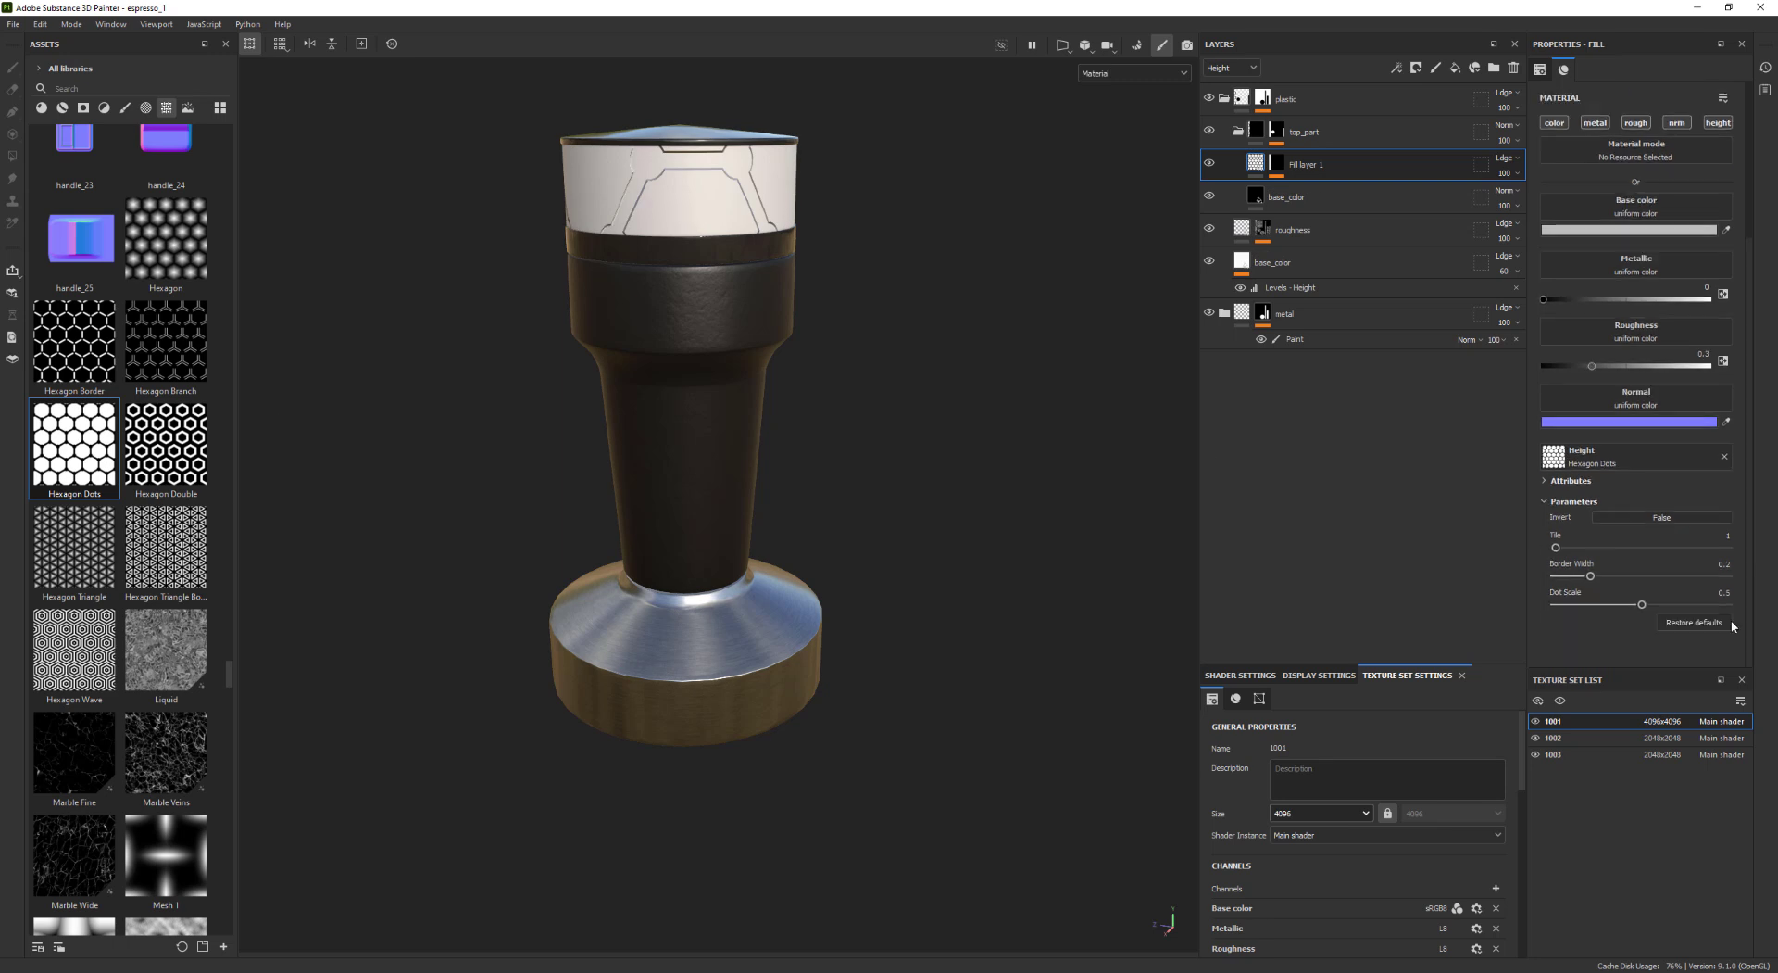
scroll(1571, 612, down, 2)
drag(1594, 607, 1570, 610)
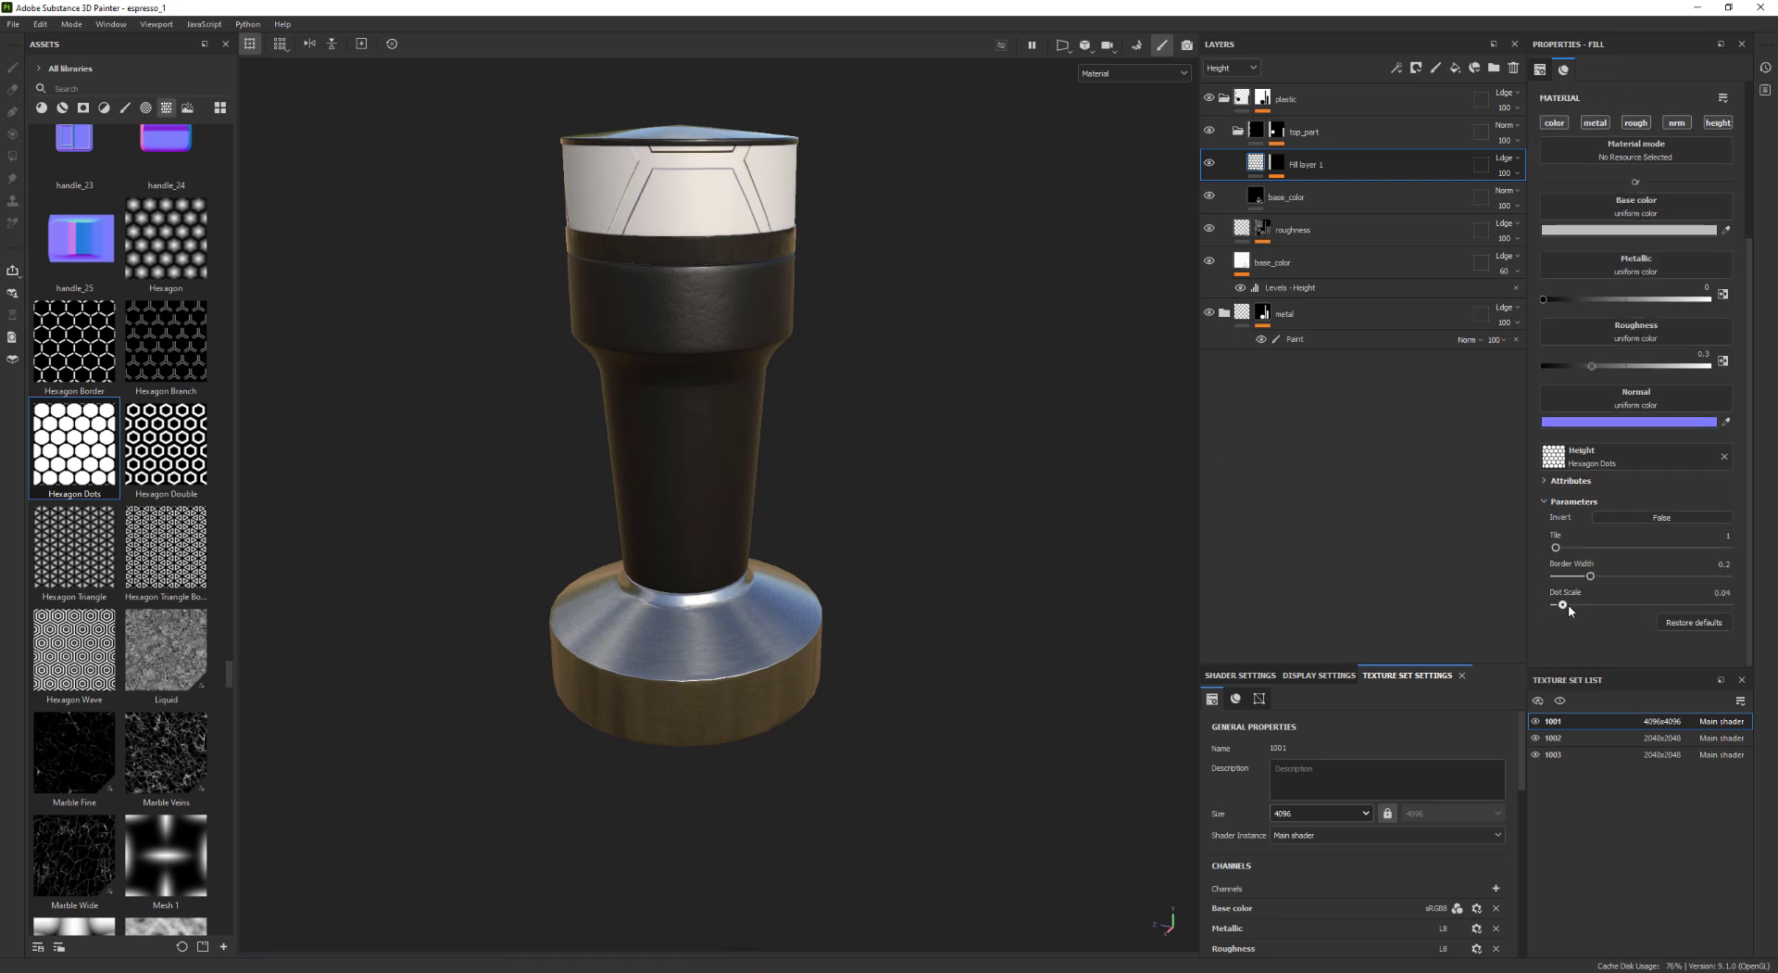
Try the Fabric Medieval Pyramid Curved pattern as the layer's height input with a tiling of 10
drag(229, 664, 253, 324)
drag(168, 593, 1593, 465)
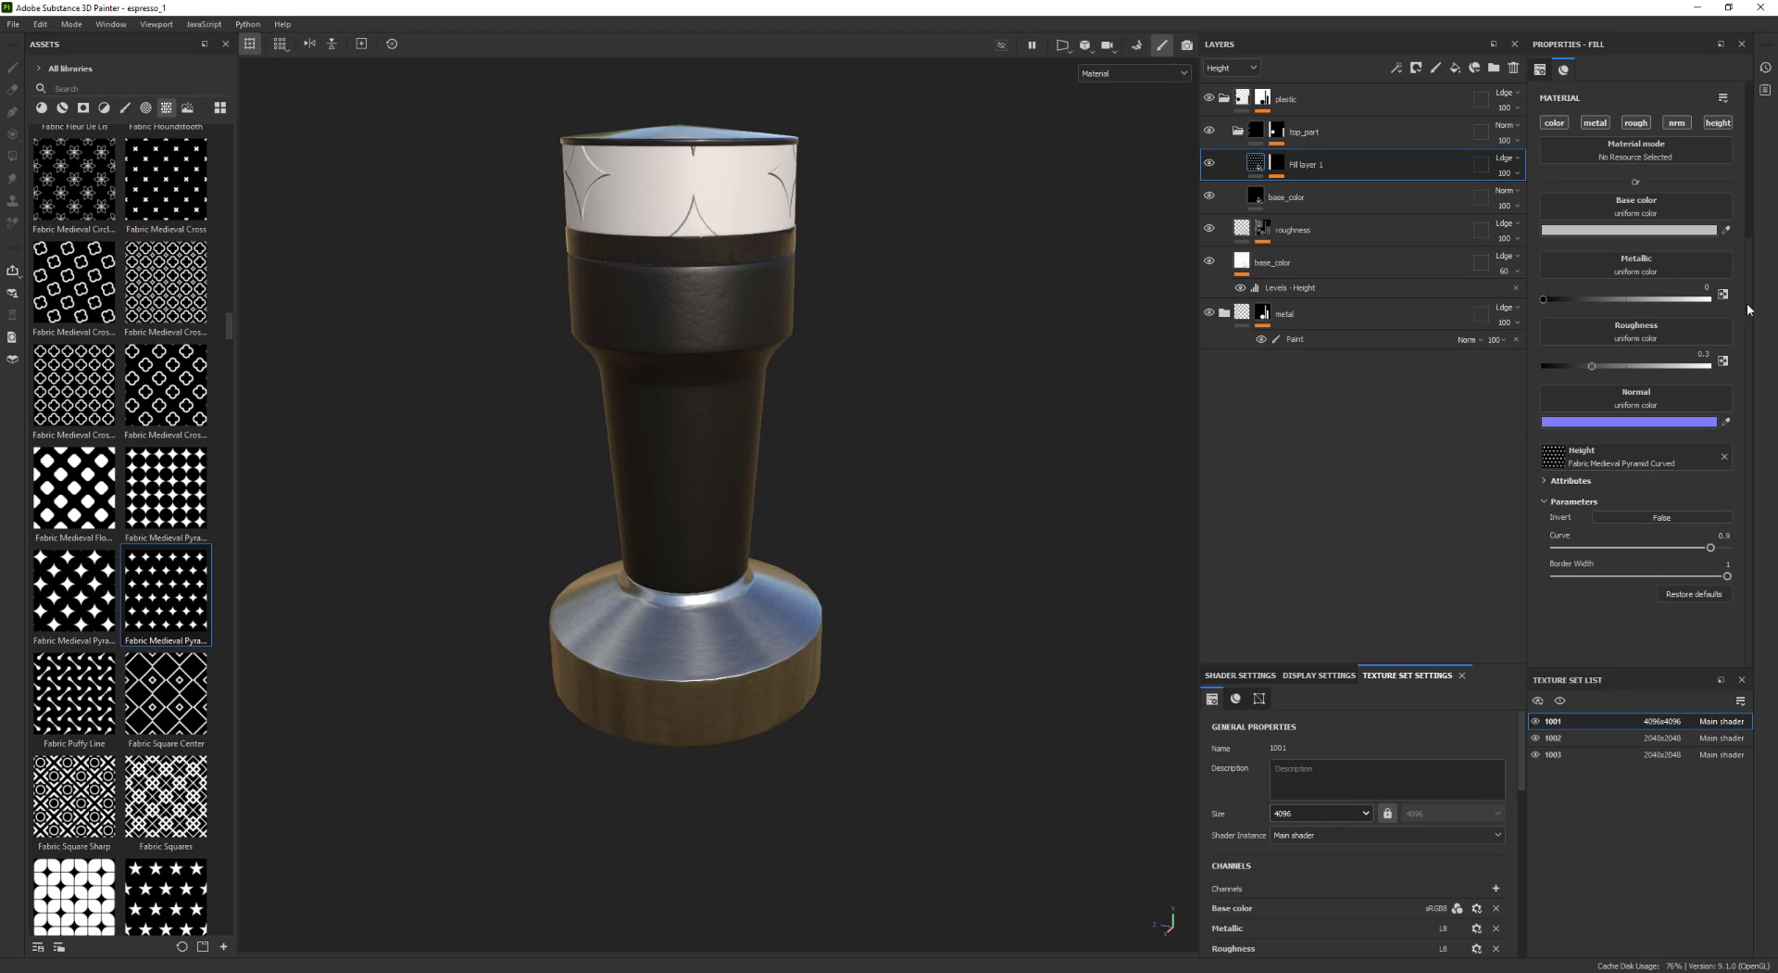
scroll(1603, 352, up, 3)
text(10)
key(Return)
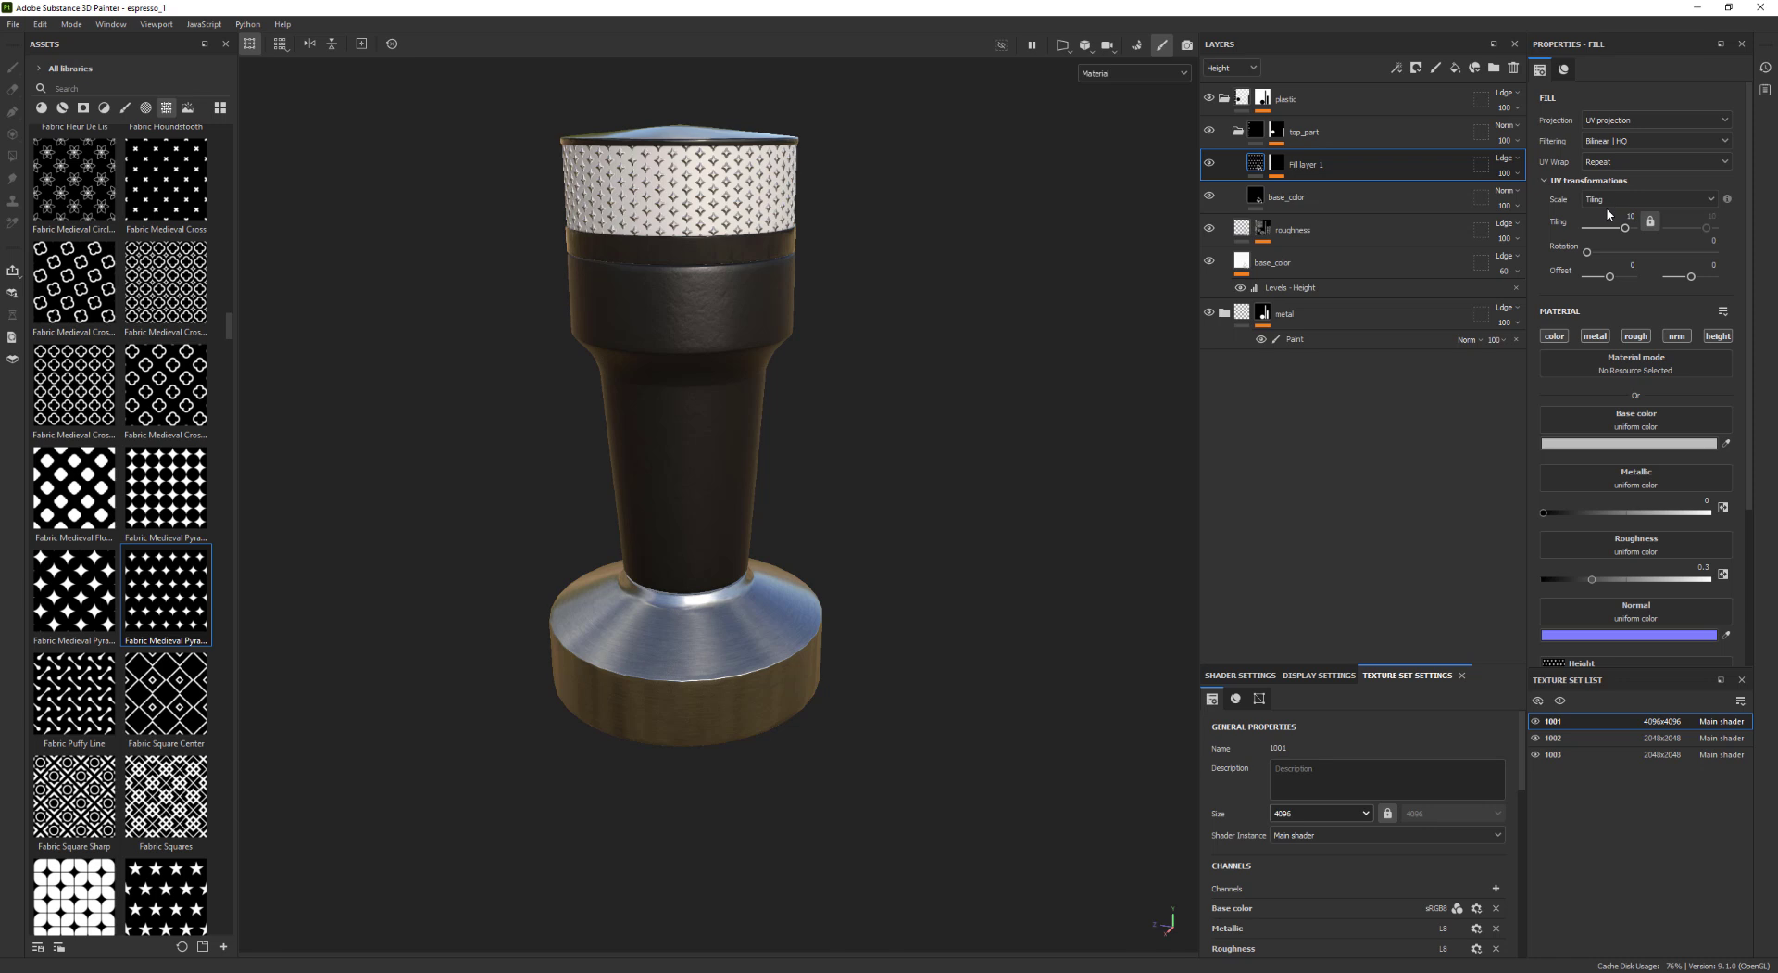
Try reducing the Fabric Medieval Pyramid Curved pattern's Curve to about 0.3 and inspect the upper band up close
scroll(1709, 532, down, 5)
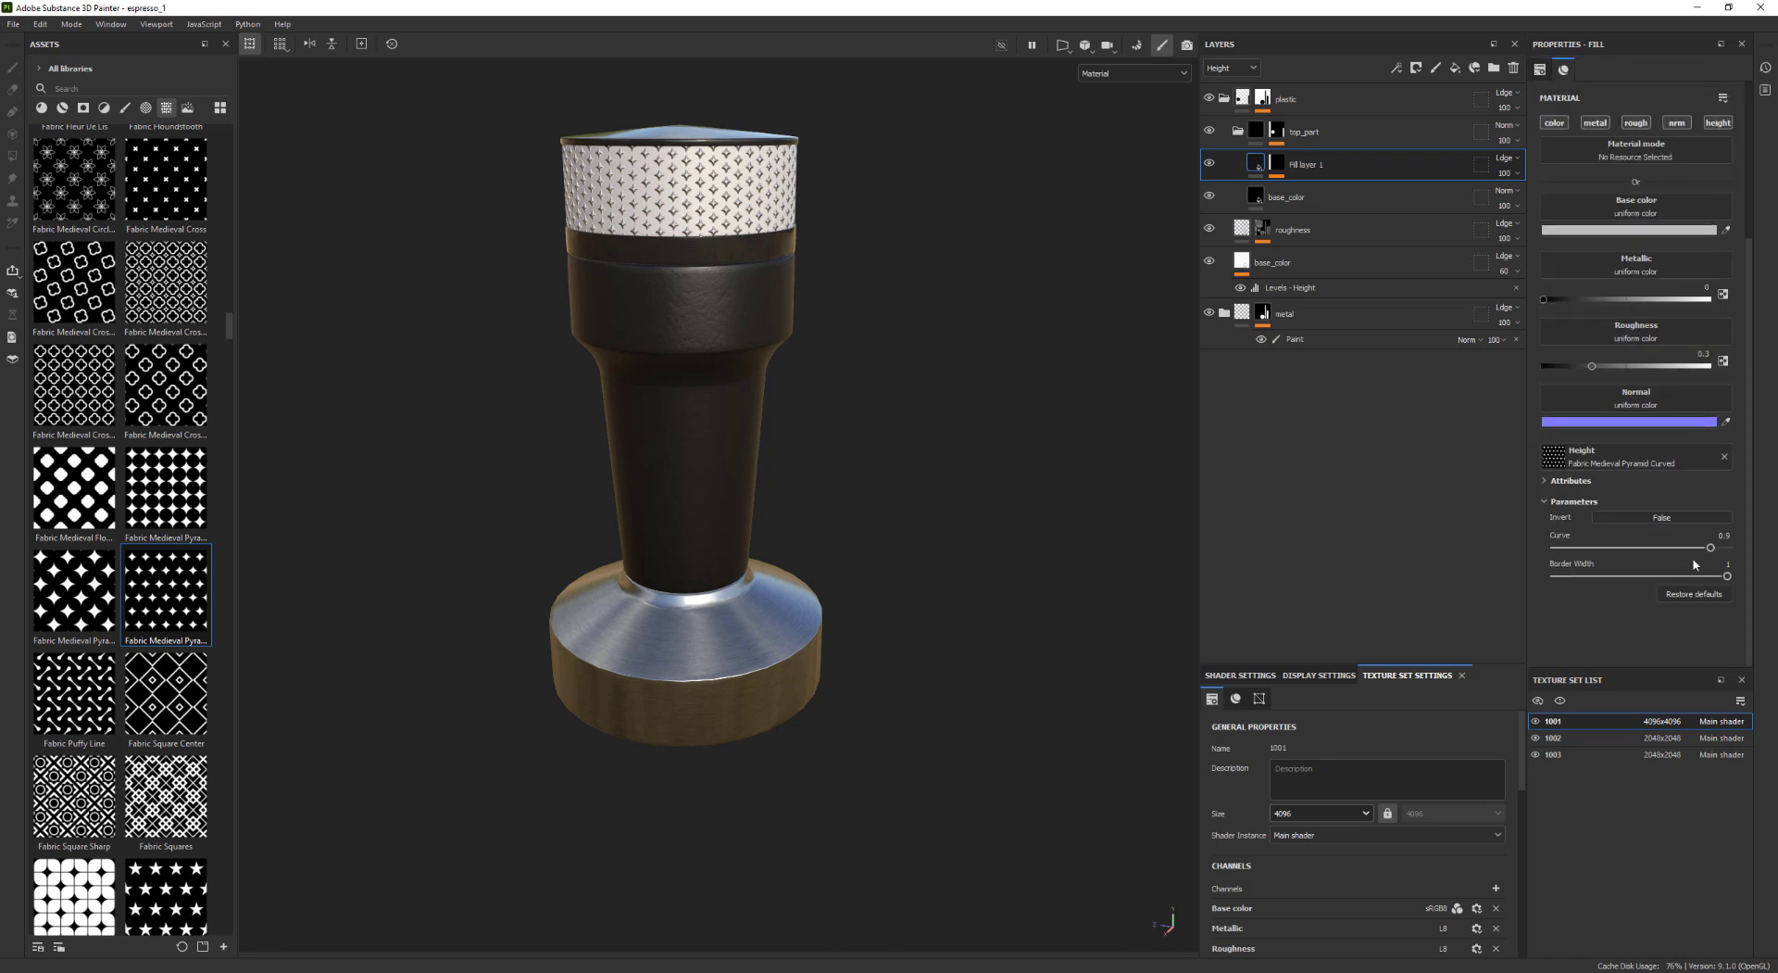
drag(1690, 554, 1616, 562)
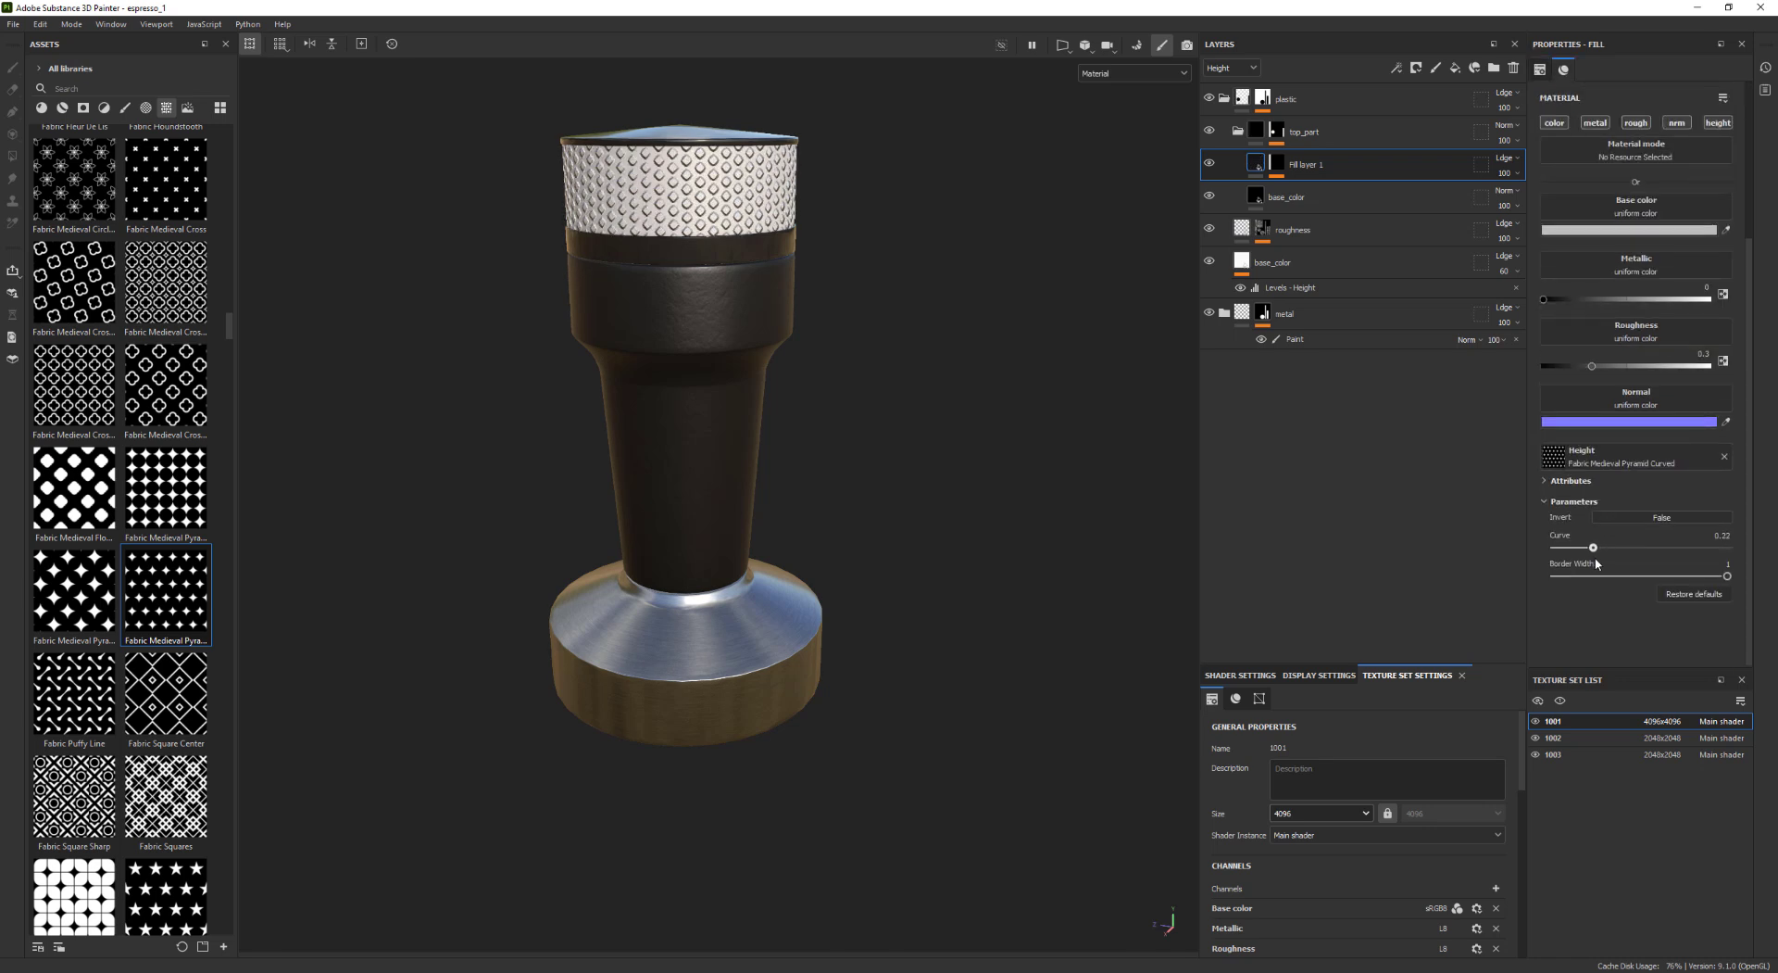
alt+drag(1225, 452, 988, 413)
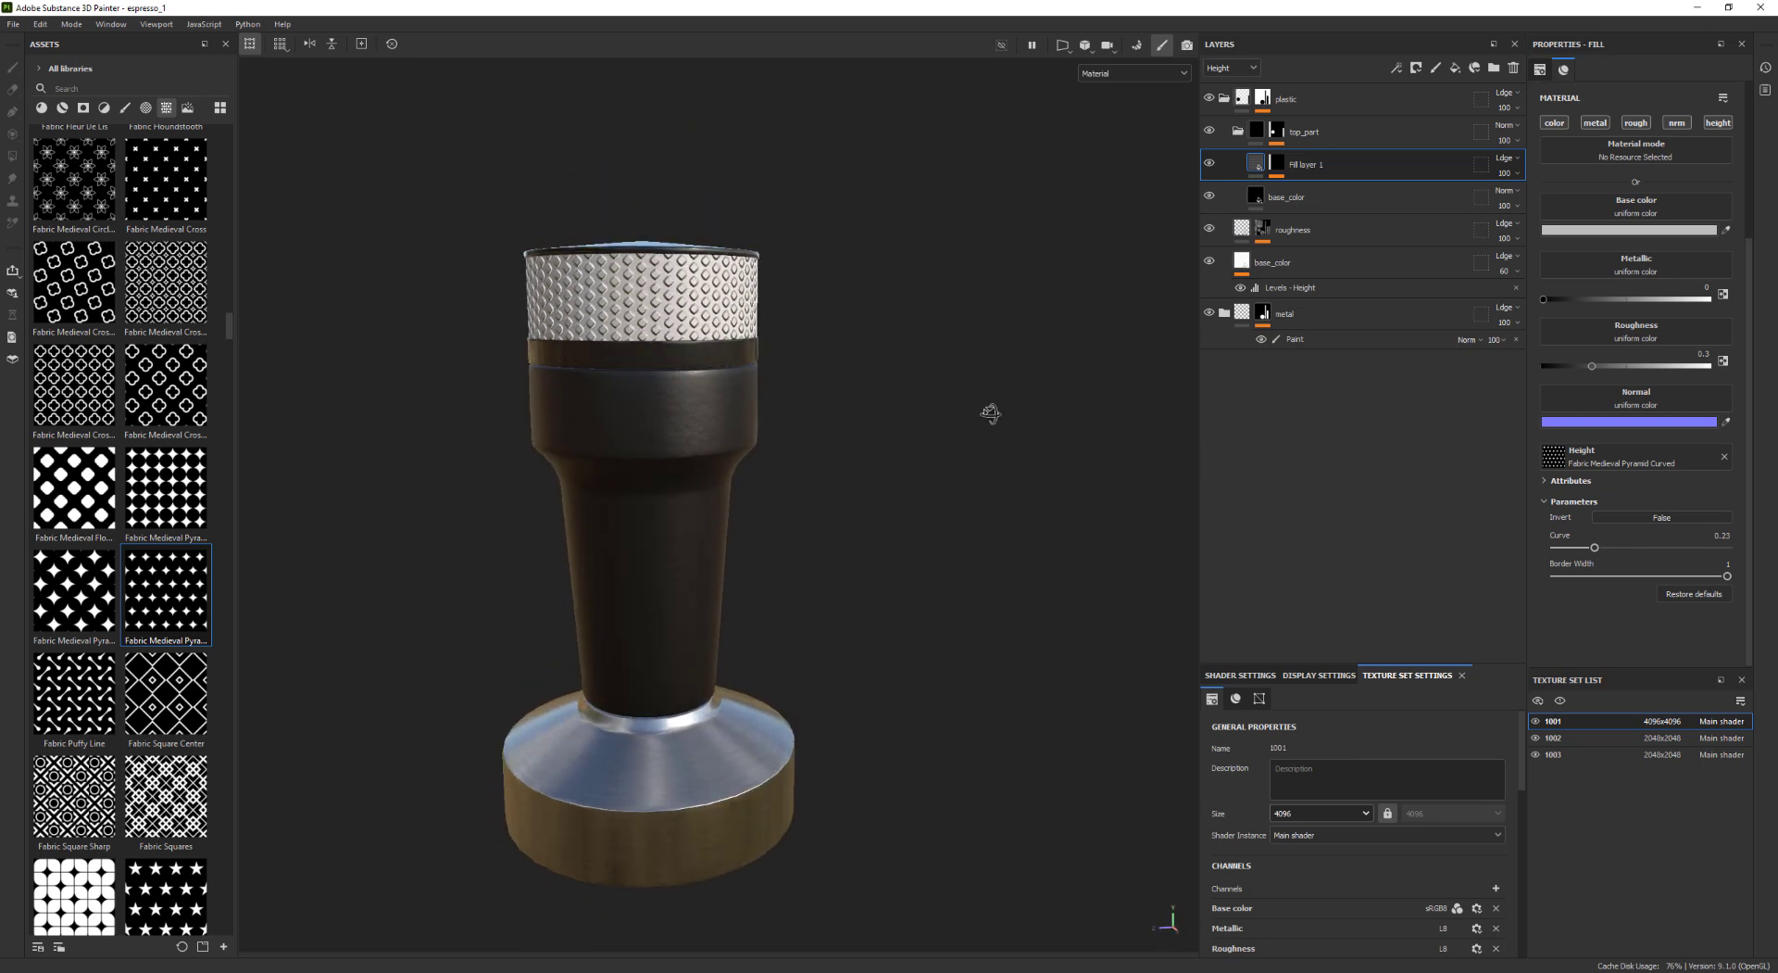
alt+right_drag(989, 413, 984, 377)
alt+drag(985, 377, 1103, 413)
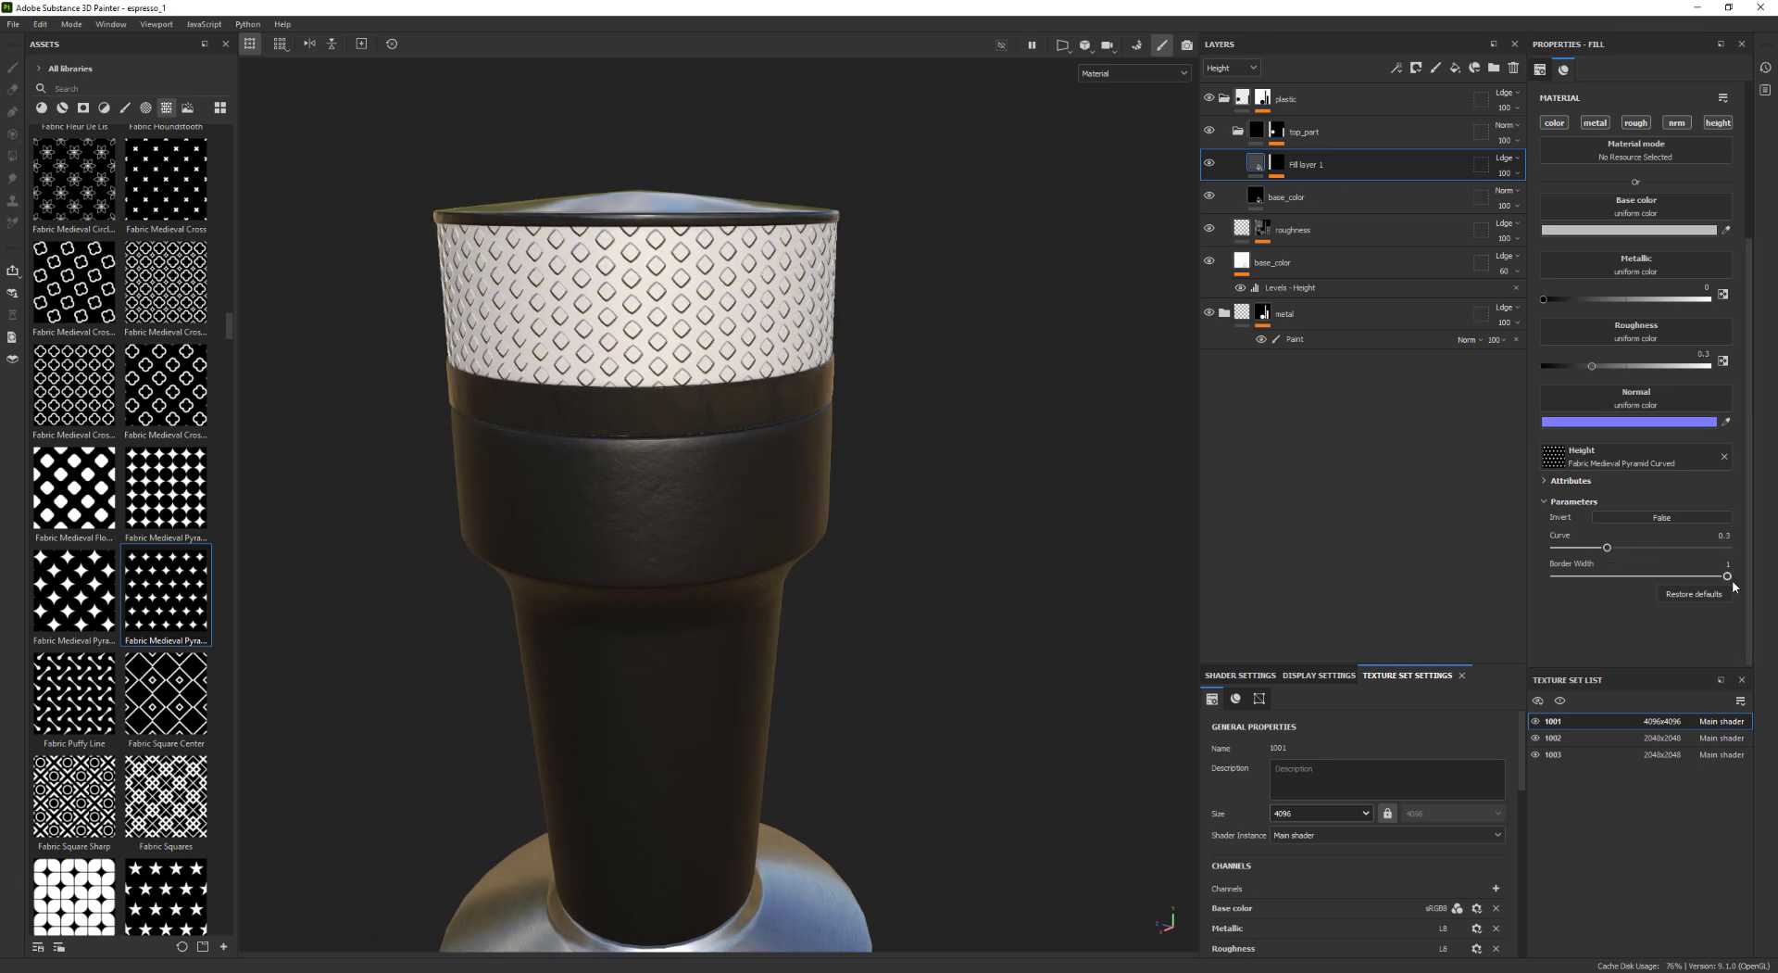
Assign Fabric Medieval Pyramid Alternate as the layer's height input and set its Curve to about 0.18
drag(1741, 507, 1746, 425)
drag(88, 590, 1634, 573)
drag(1751, 574, 1749, 659)
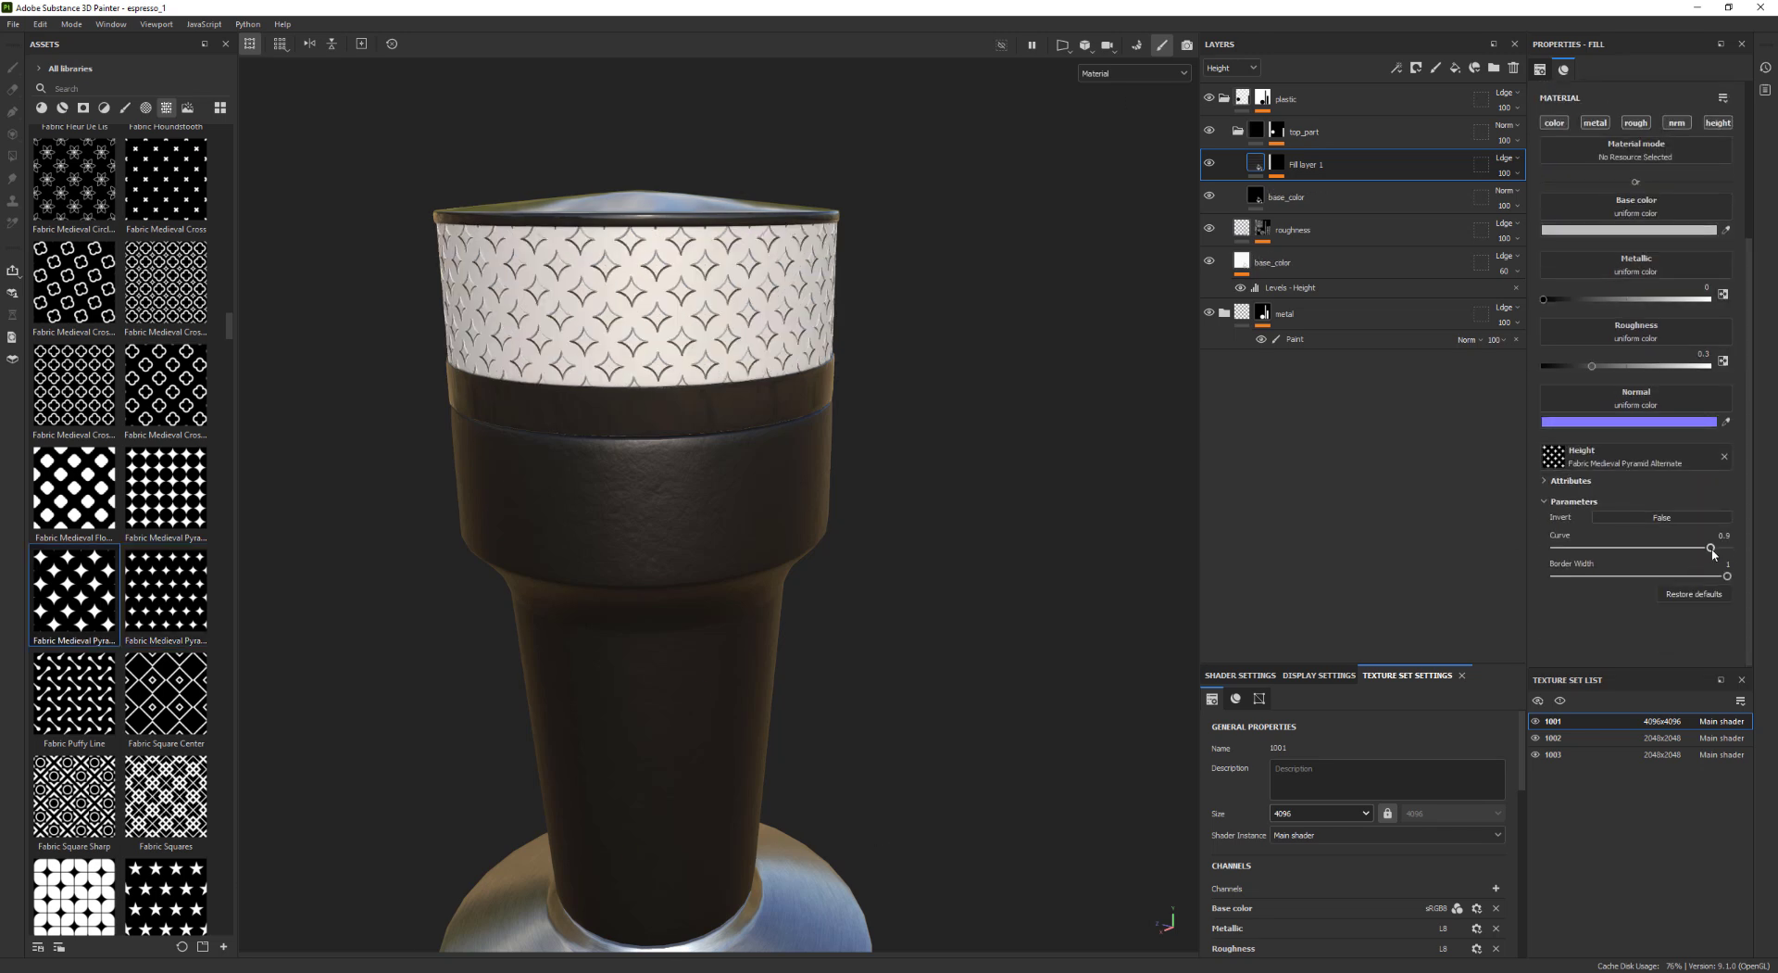
drag(1658, 557, 1586, 568)
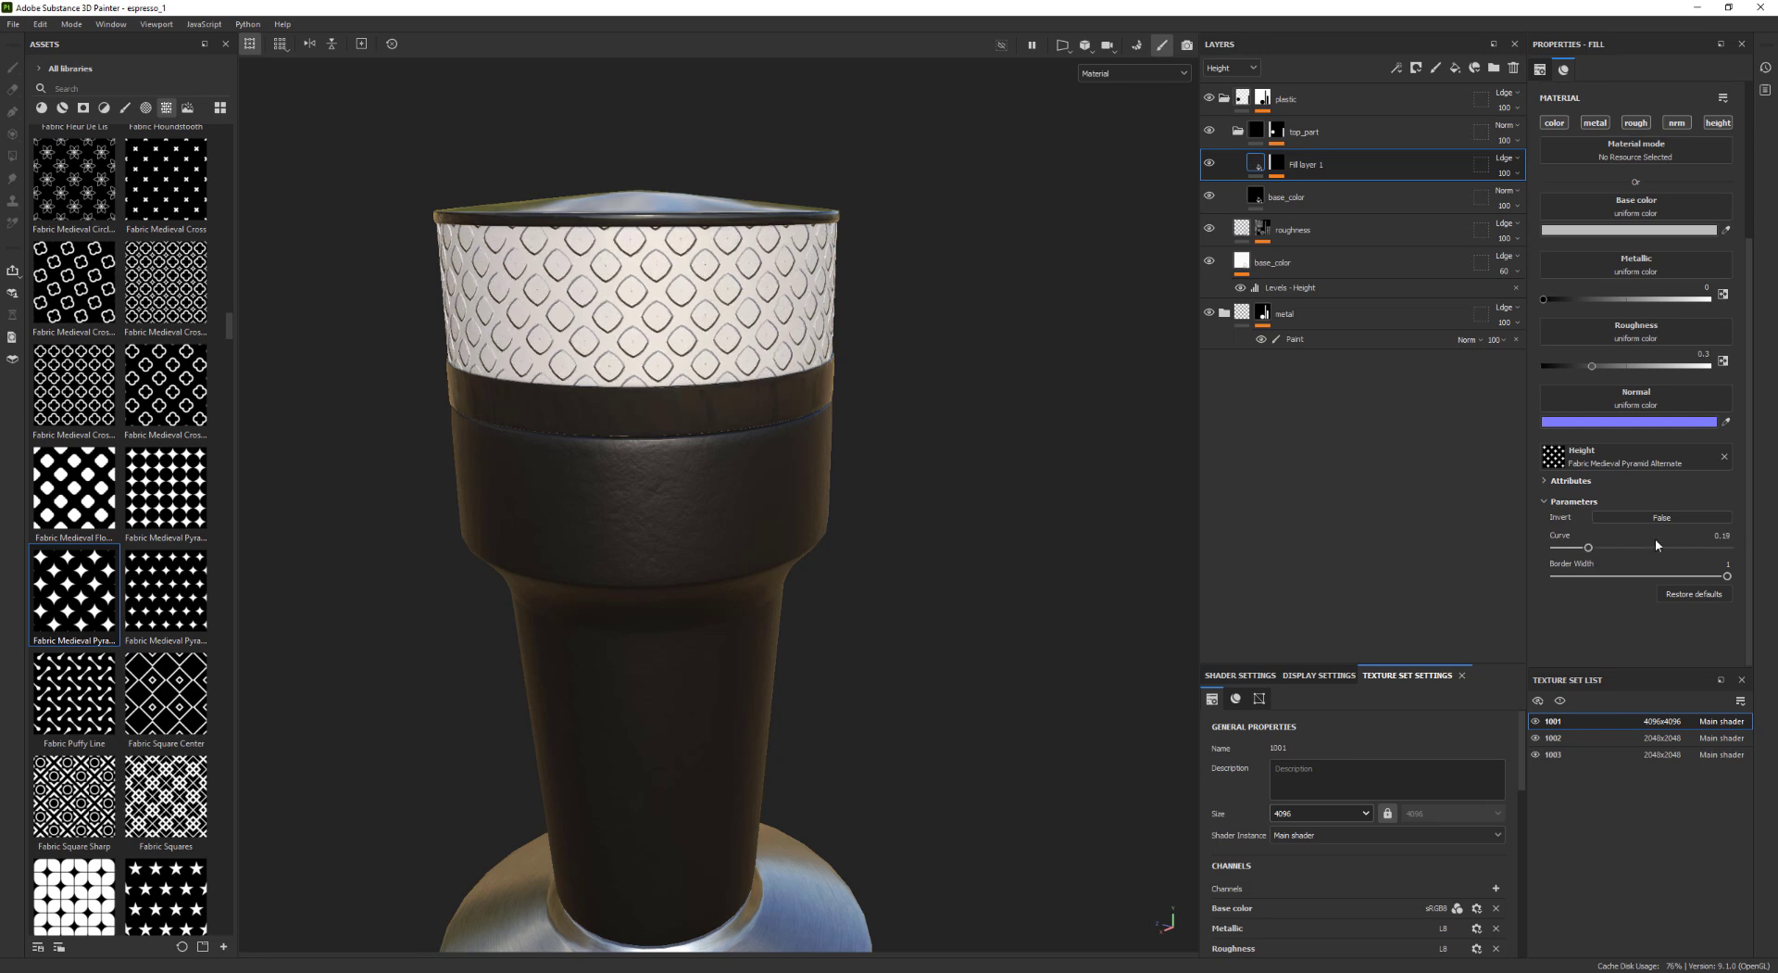
Set the pattern fill layer's tiling to 20 and check the knurling on the tamper from several angles
scroll(1740, 319, up, 3)
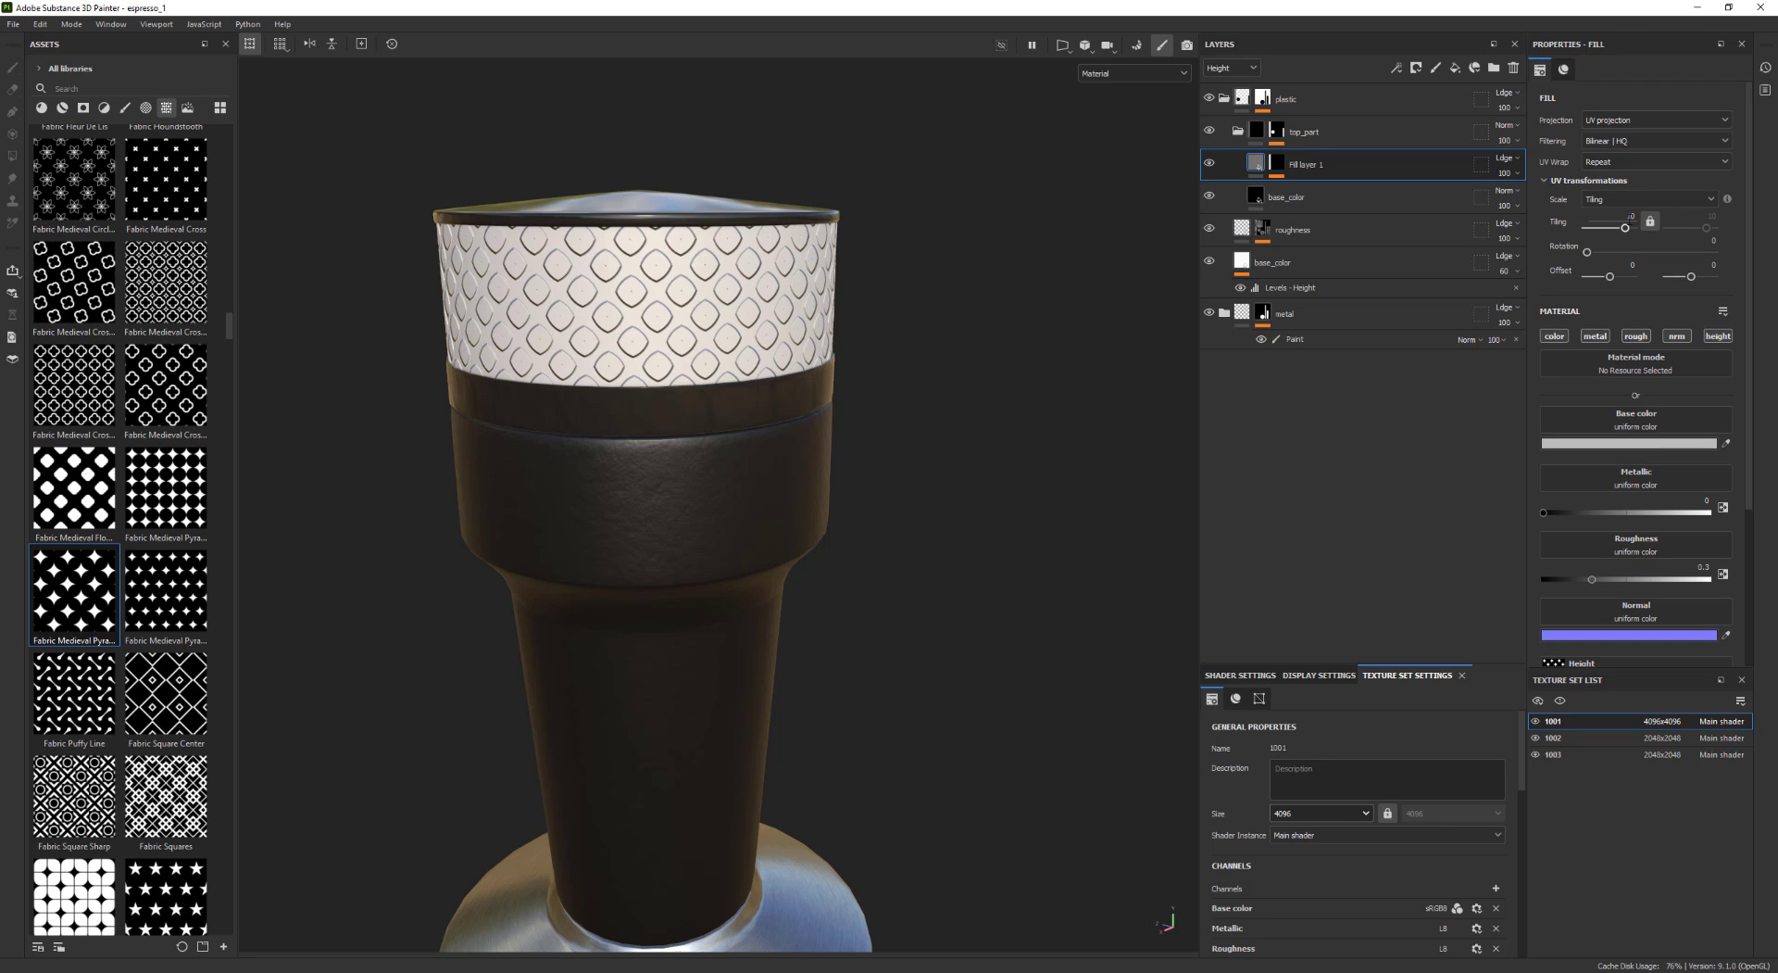
drag(1626, 227, 1629, 227)
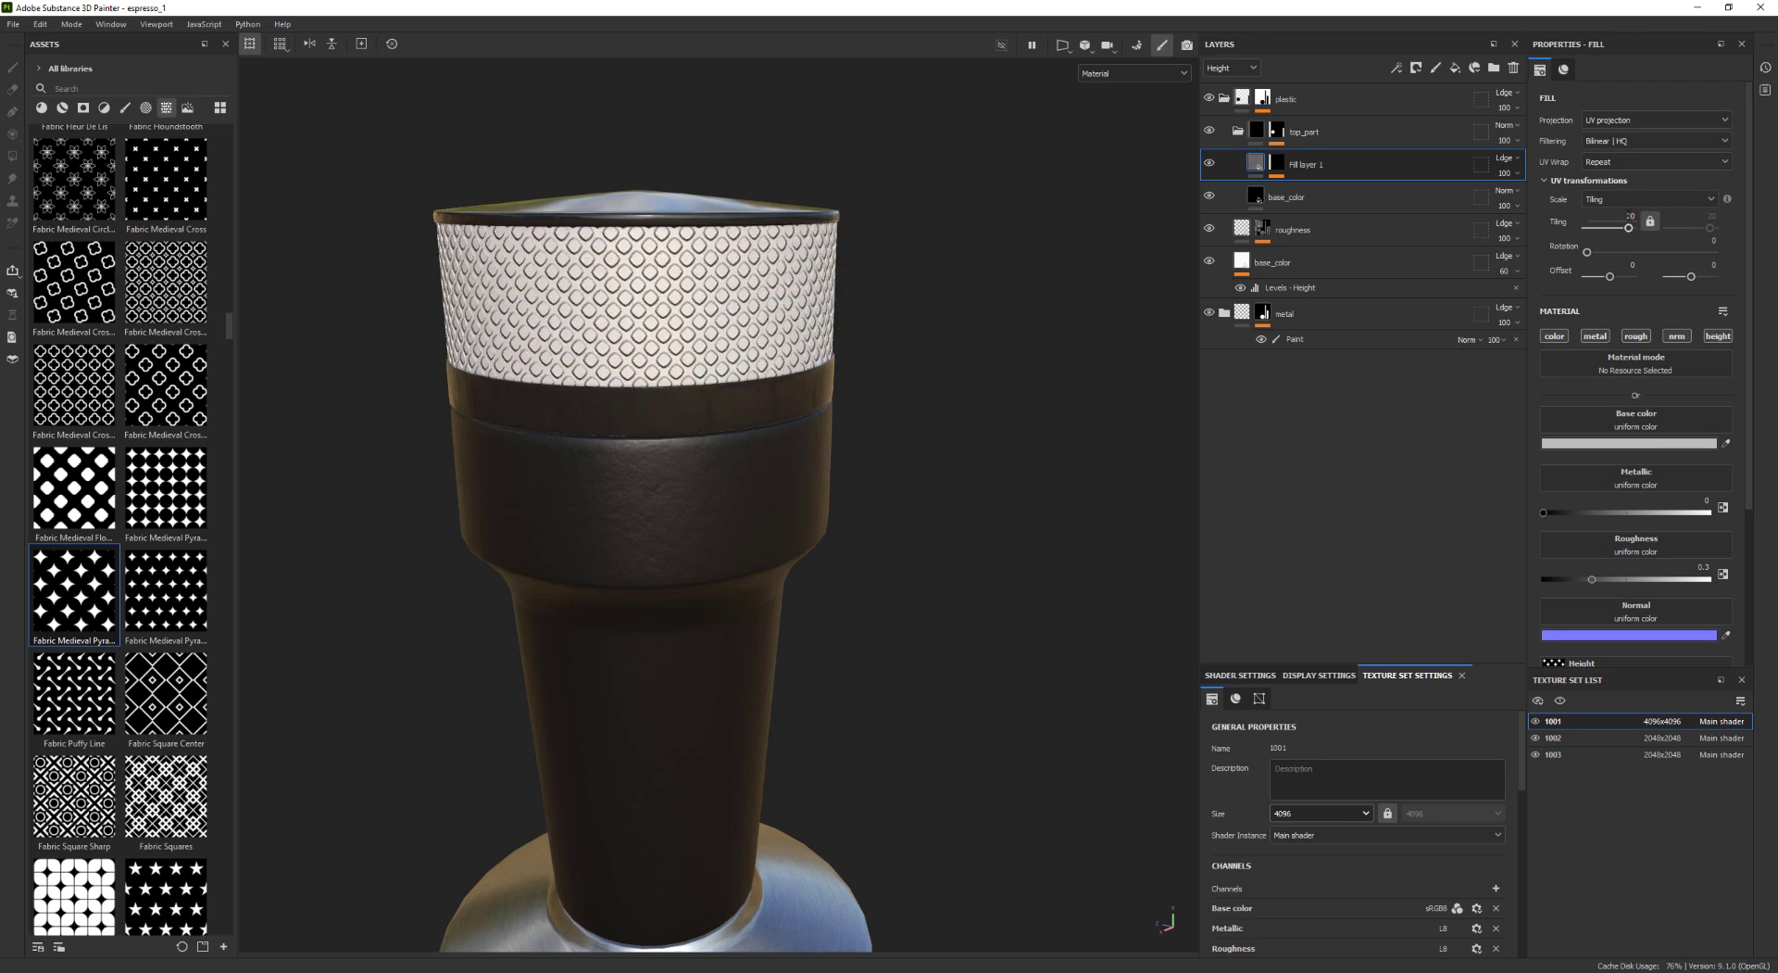
alt+right_drag(799, 386, 611, 408)
alt+drag(611, 408, 436, 398)
alt+right_drag(435, 399, 778, 304)
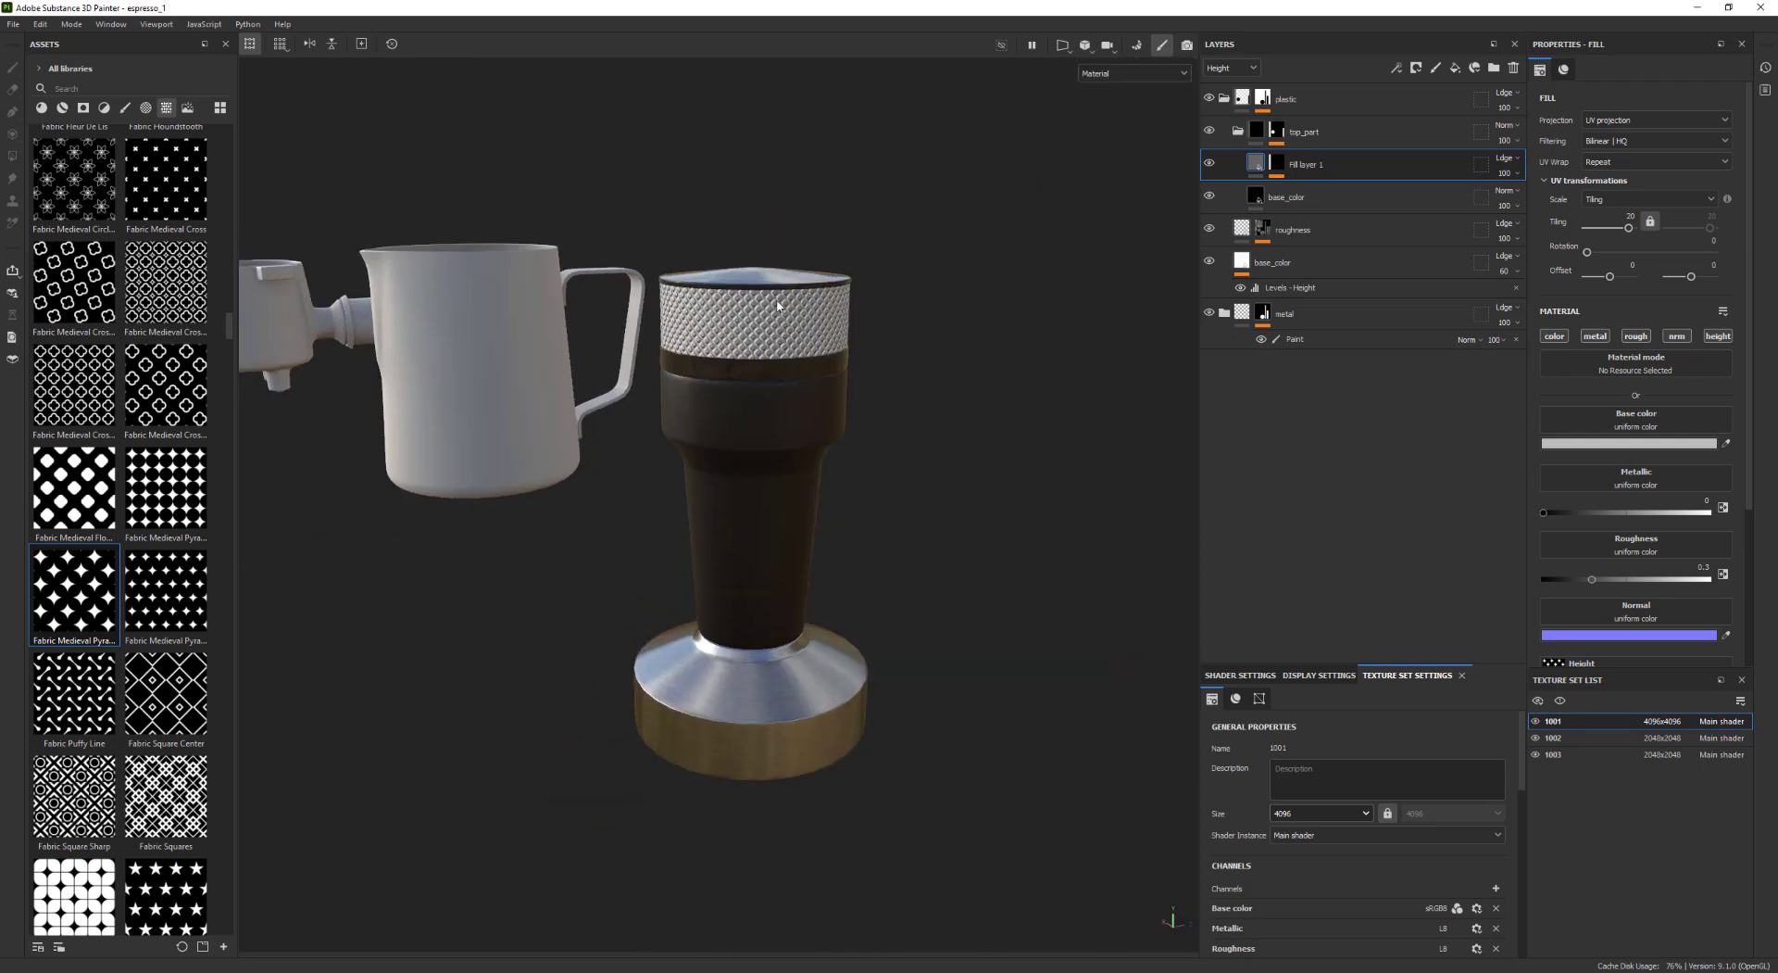
alt+drag(748, 380, 959, 379)
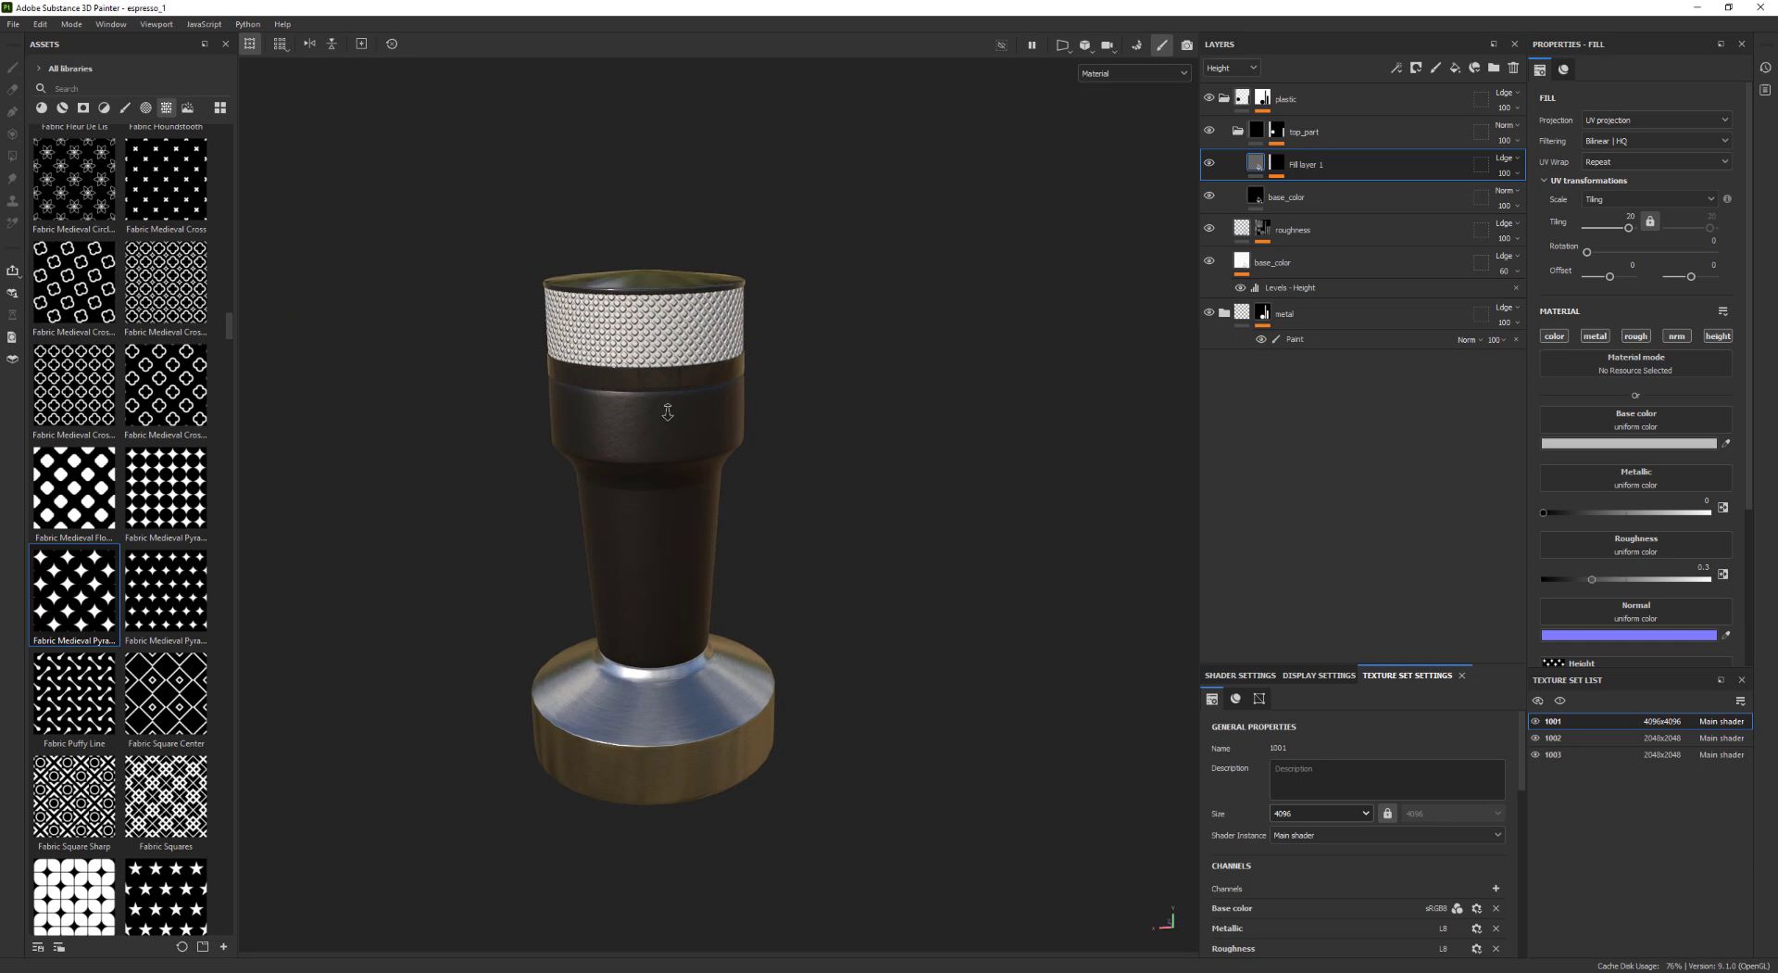
alt+right_drag(667, 410, 825, 437)
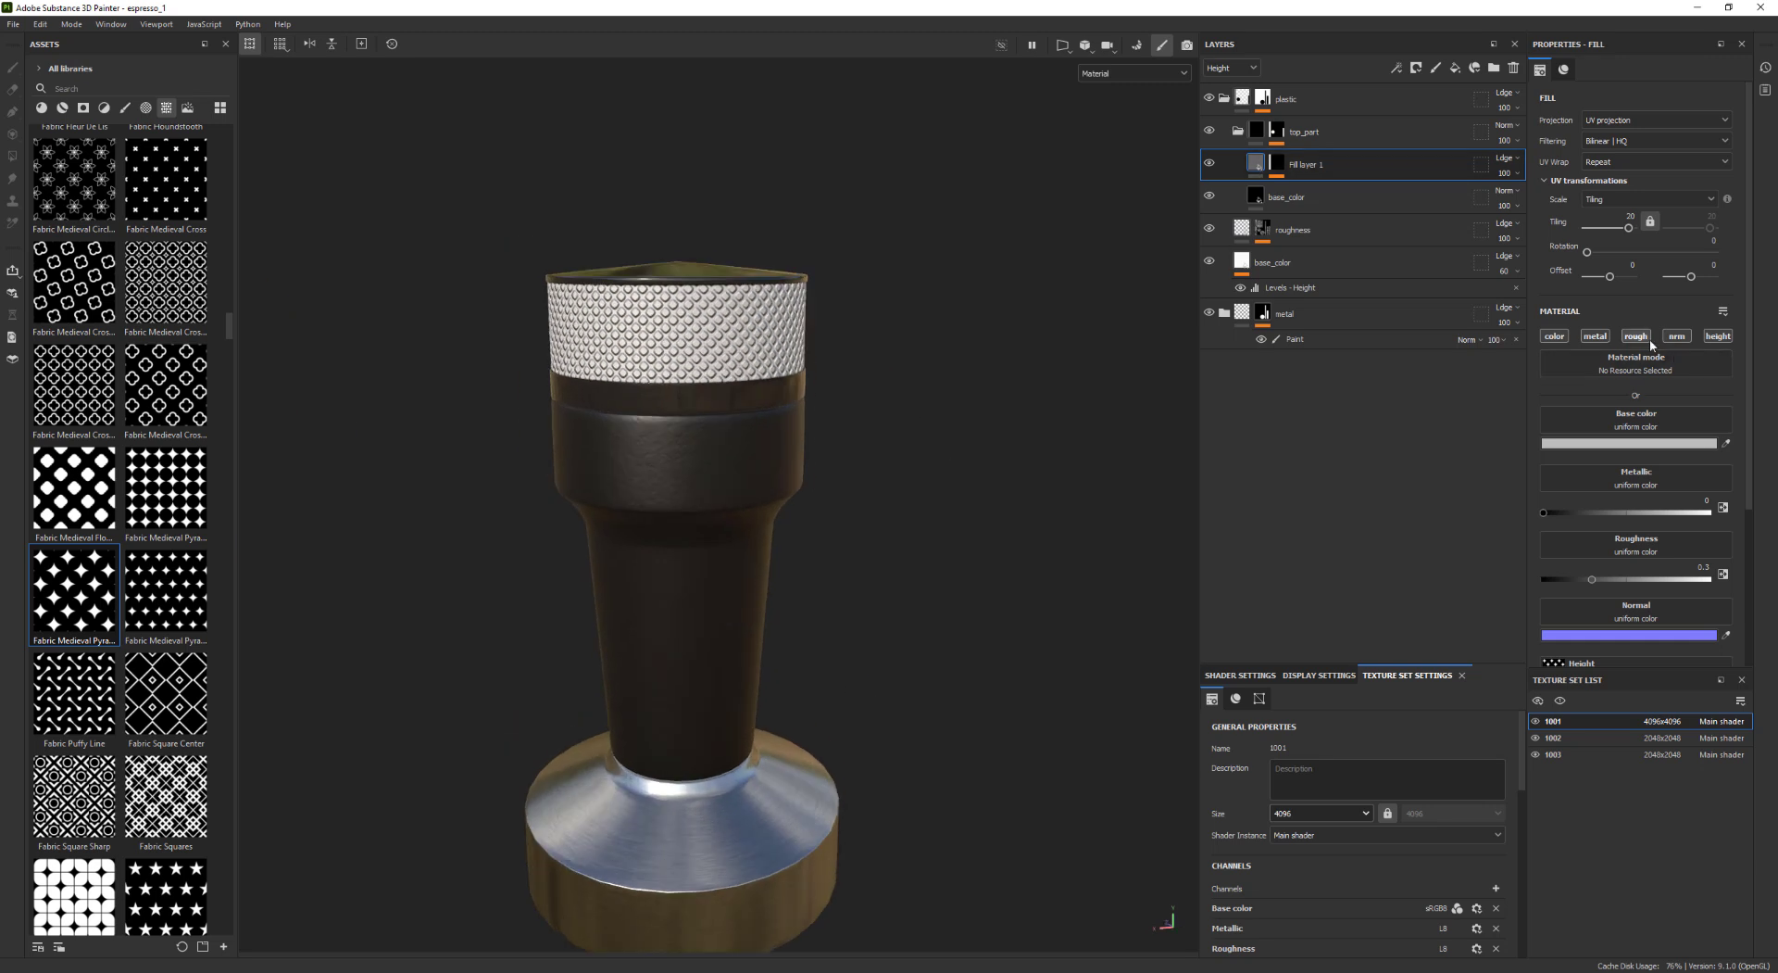
Restrict the pattern fill layer to the height channel only
alt+click(1716, 337)
alt+right_drag(948, 370, 671, 429)
alt+drag(670, 429, 704, 420)
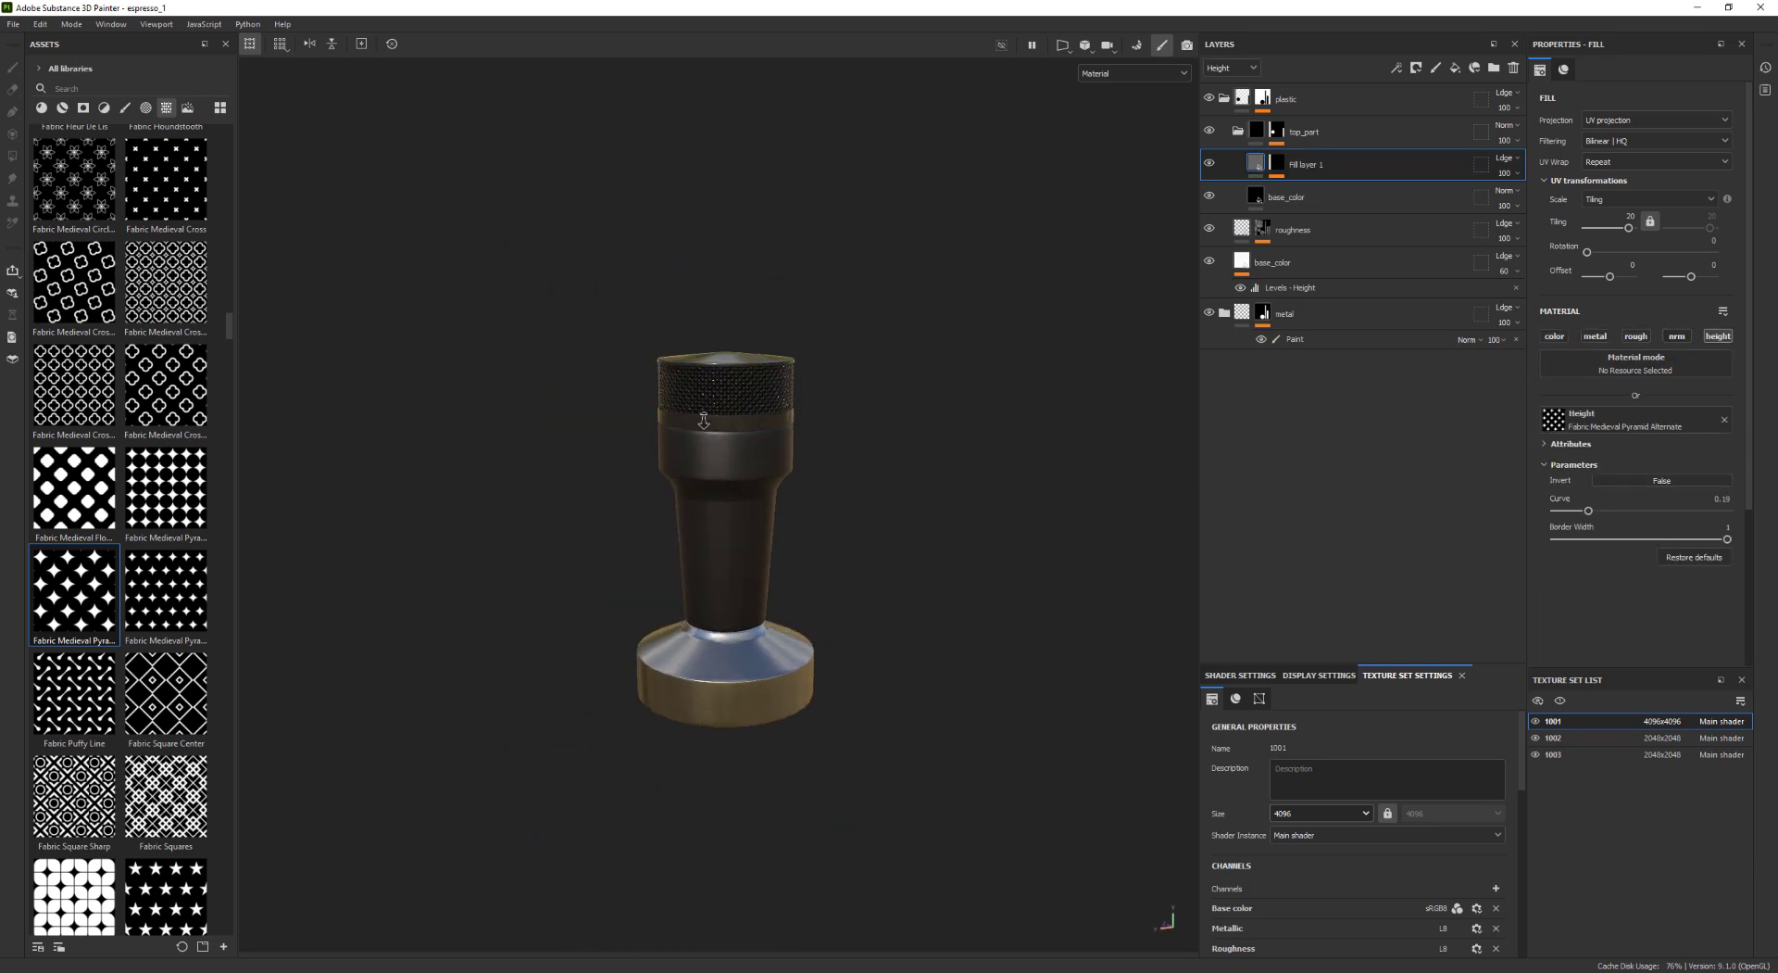
alt+right_drag(704, 420, 663, 417)
alt+drag(663, 417, 786, 426)
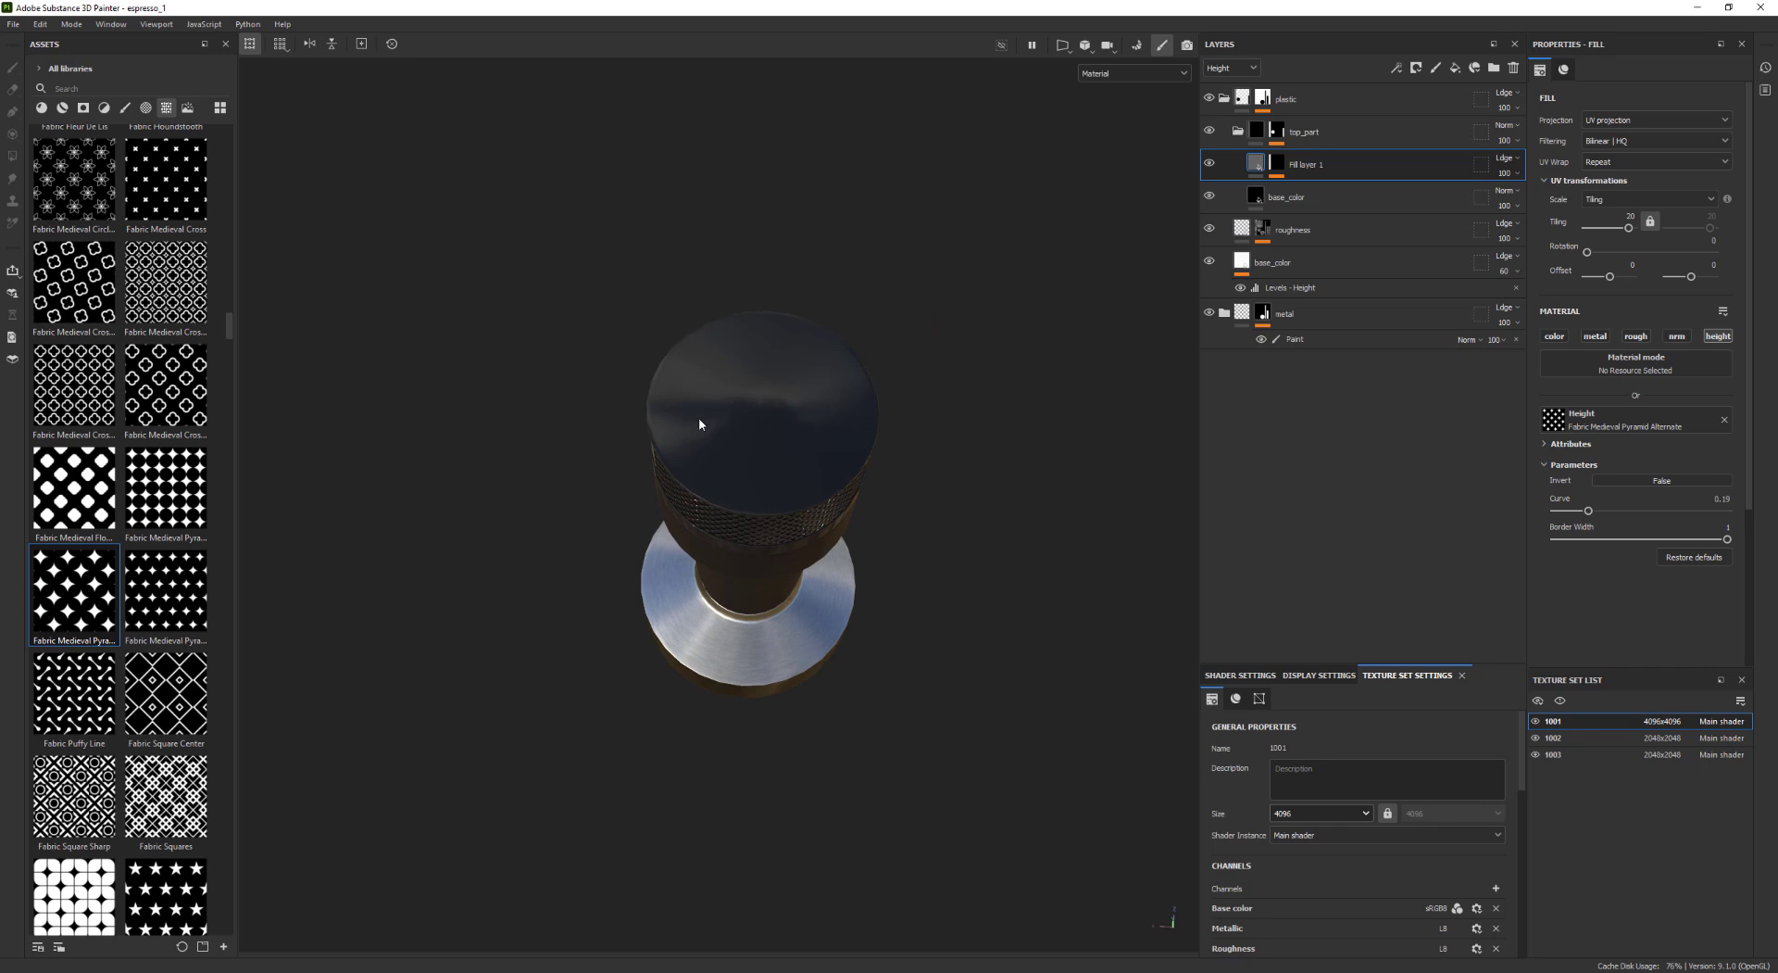
alt+drag(988, 460, 943, 493)
alt+right_drag(943, 494, 964, 503)
alt+drag(769, 519, 741, 574)
Import bump.jpg from the project's Substance folder as a texture resource for the current session
key(alt+Tab)
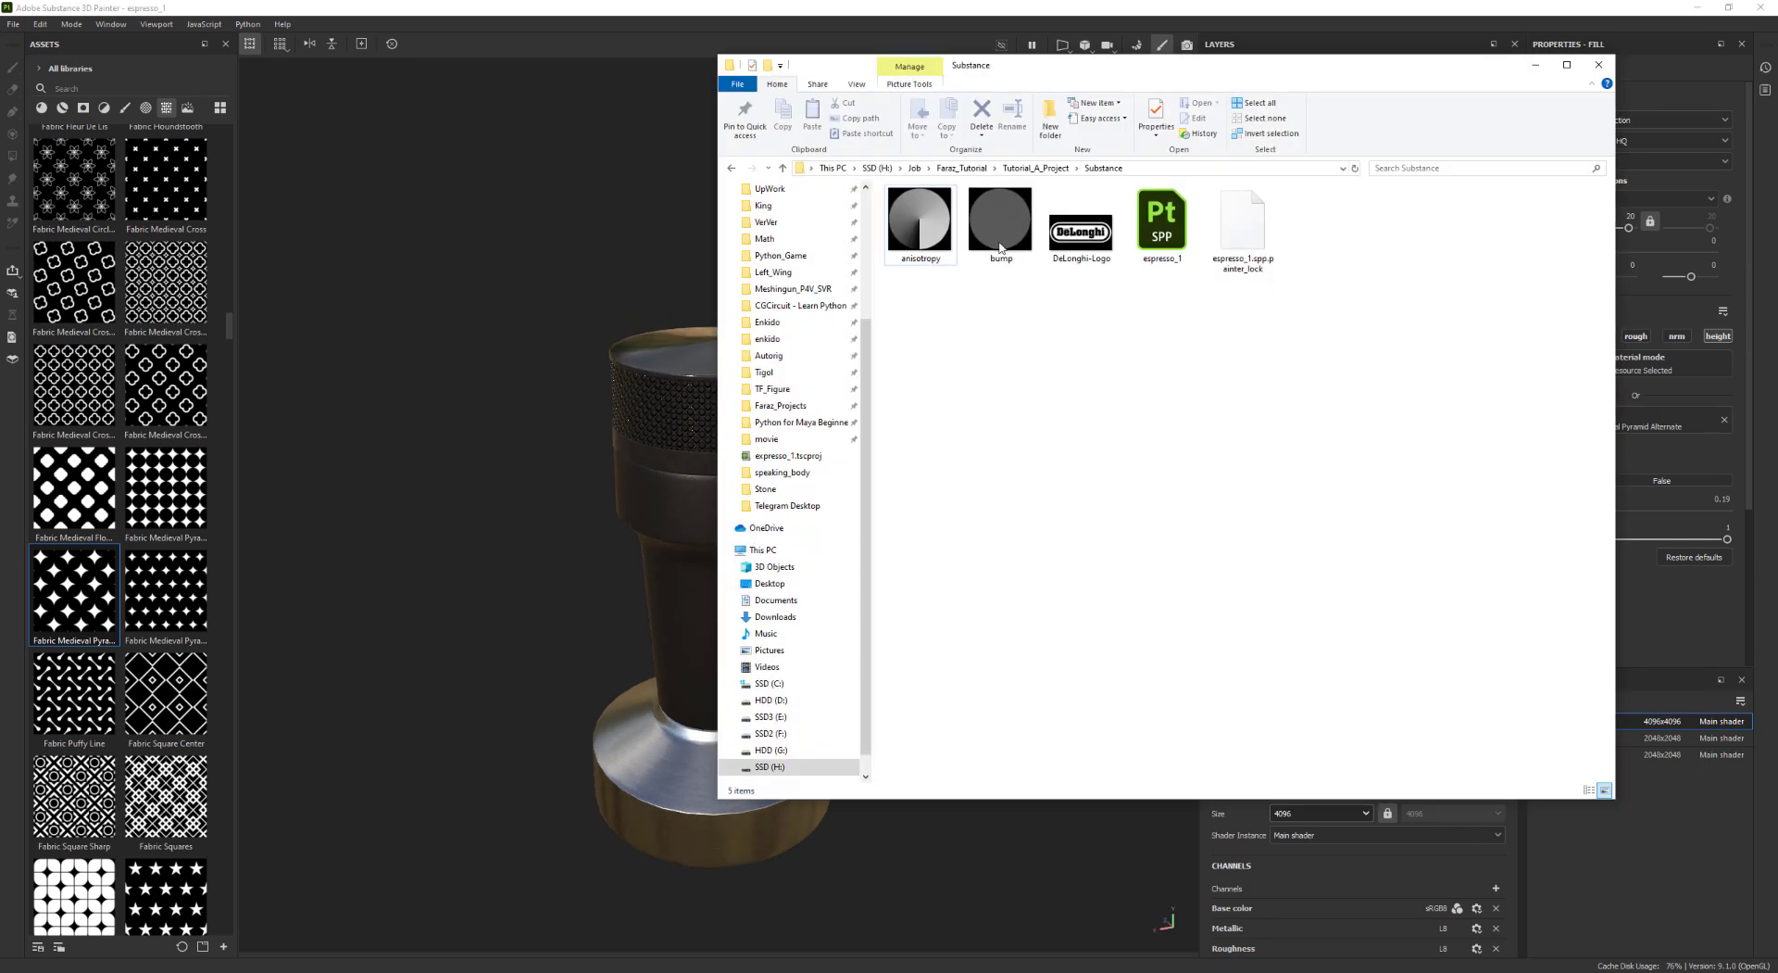
click(1001, 223)
click(1535, 65)
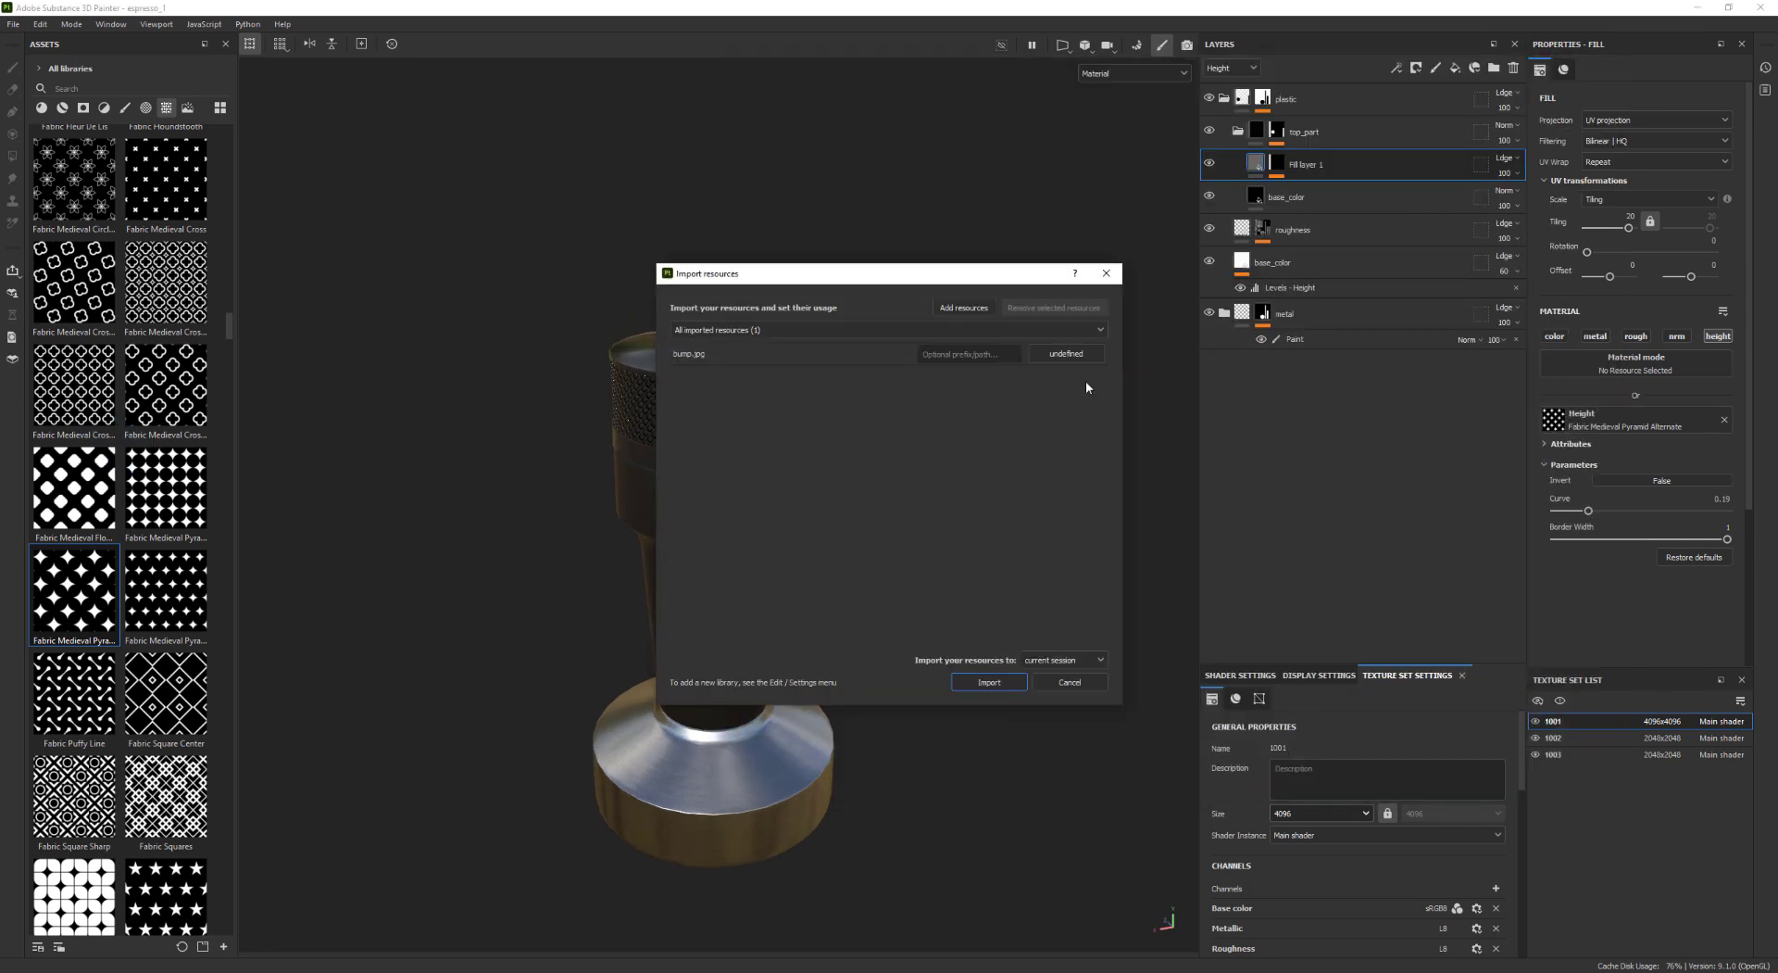
click(1079, 355)
click(1060, 660)
click(1012, 682)
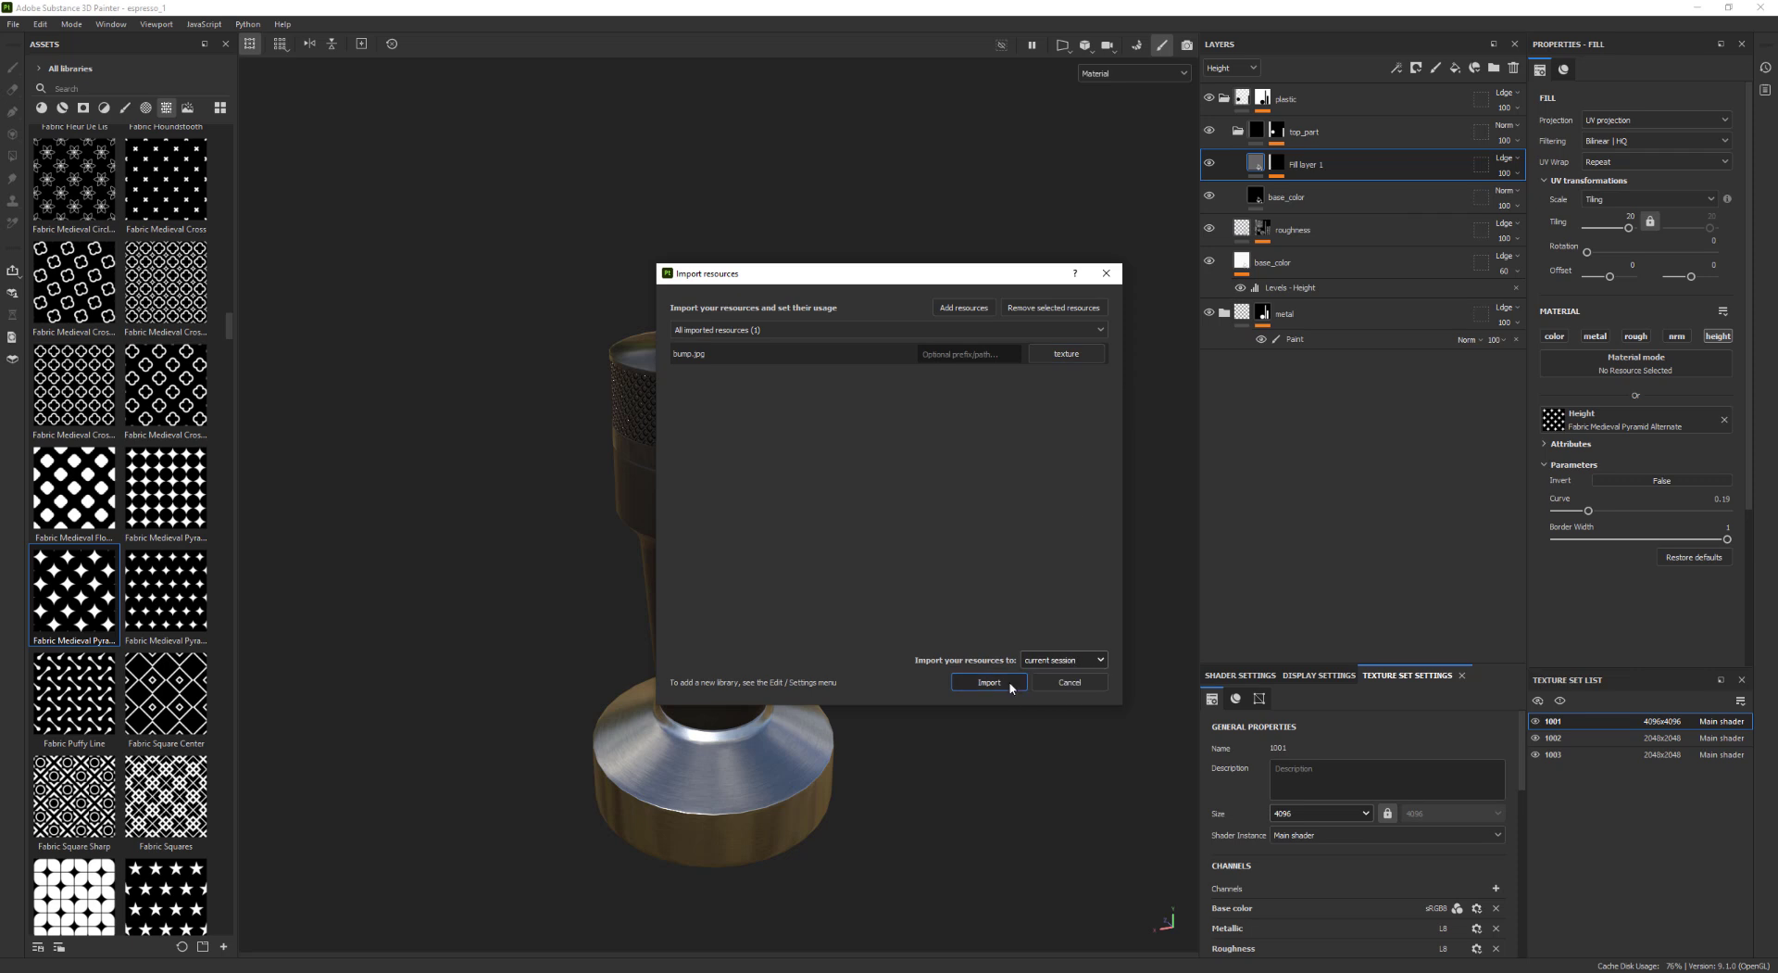
click(1003, 681)
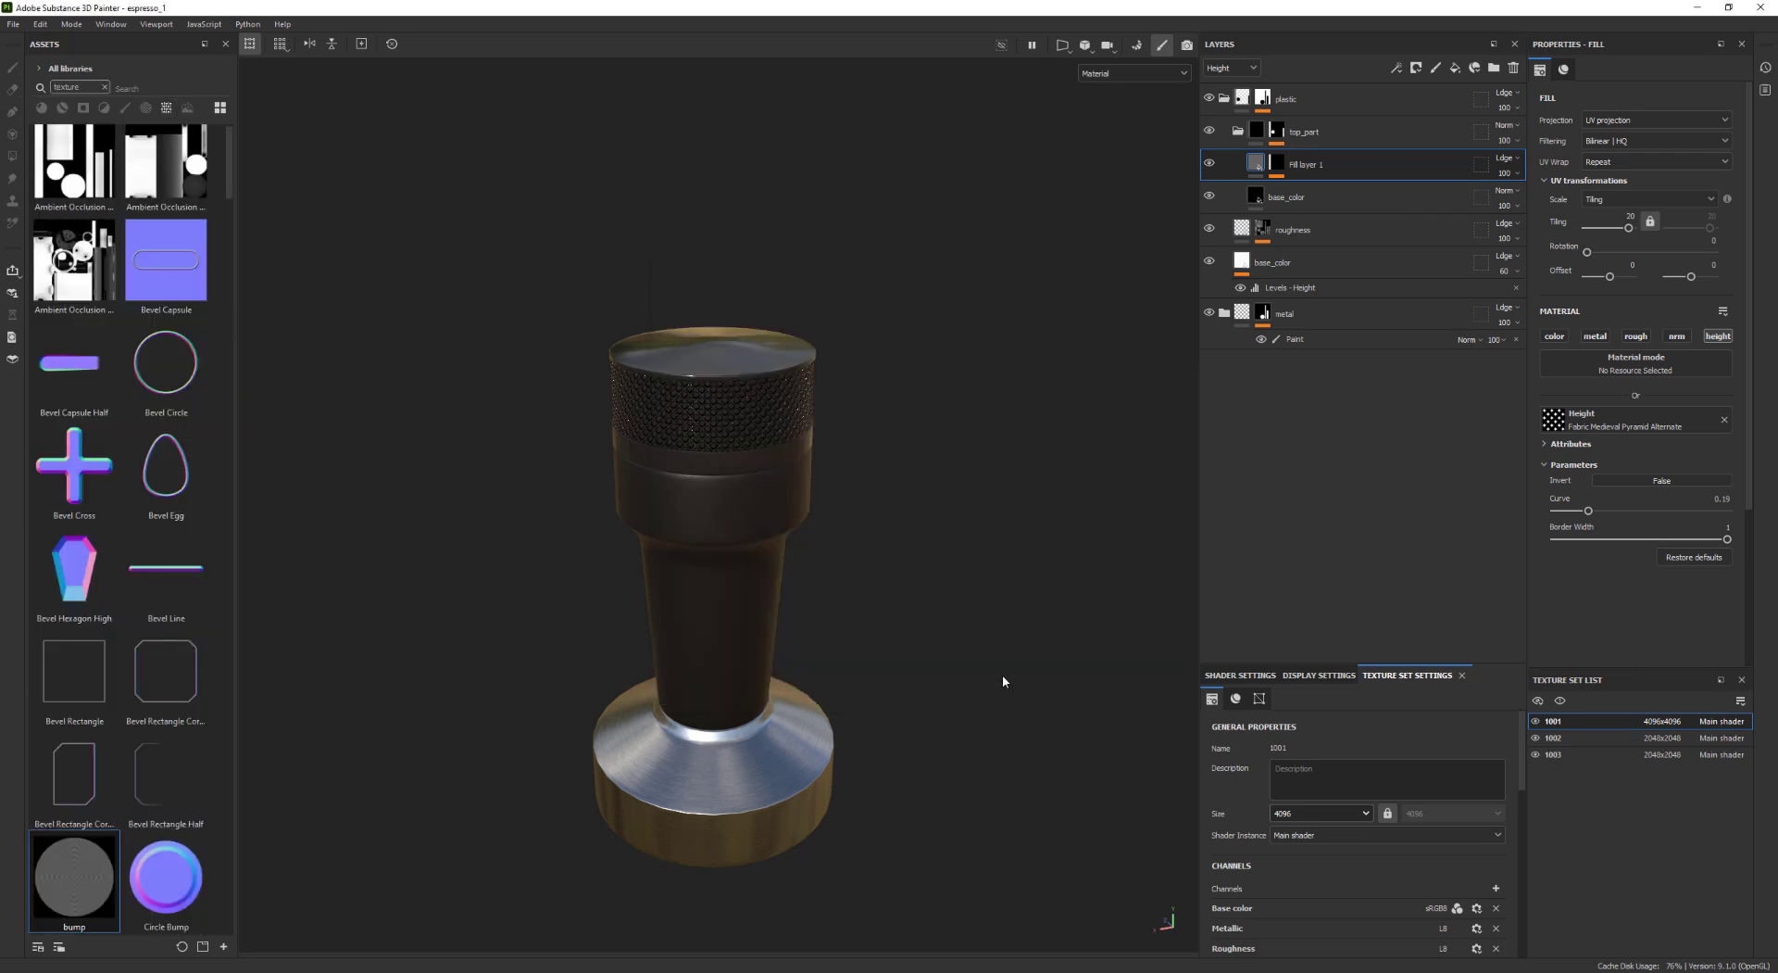
Rename the knurling fill layer to bump_a and add a new fill layer named bump_b above it
double_click(1320, 167)
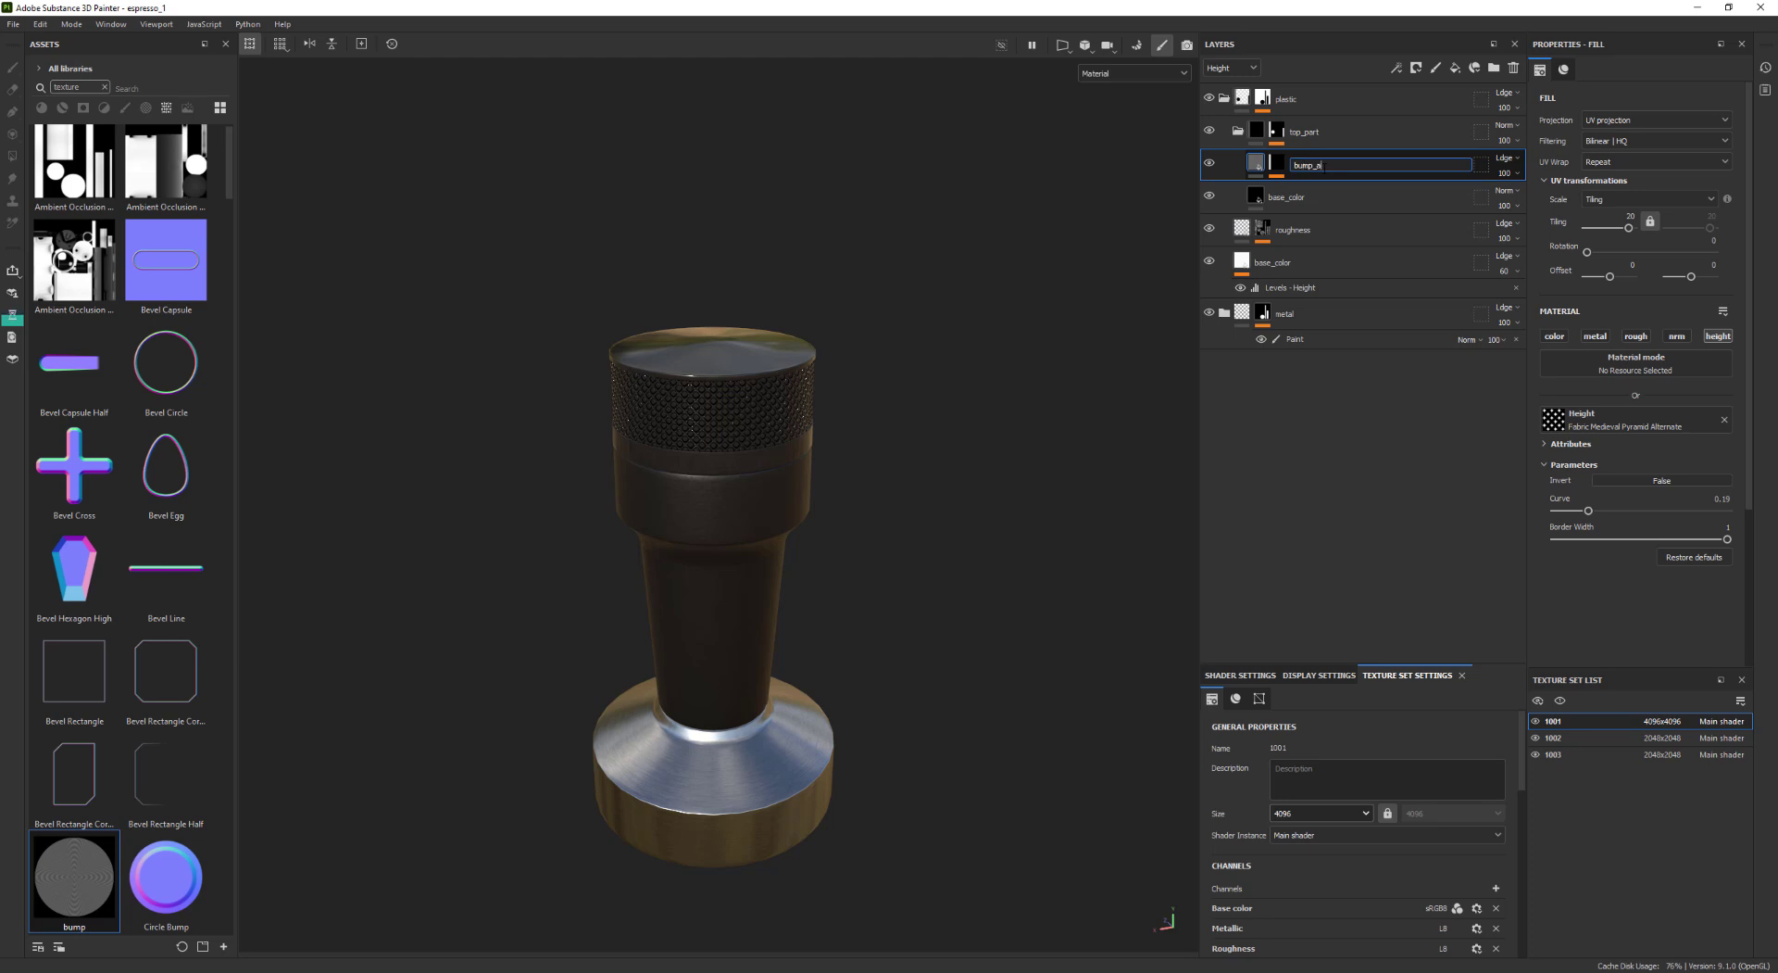
key(Return)
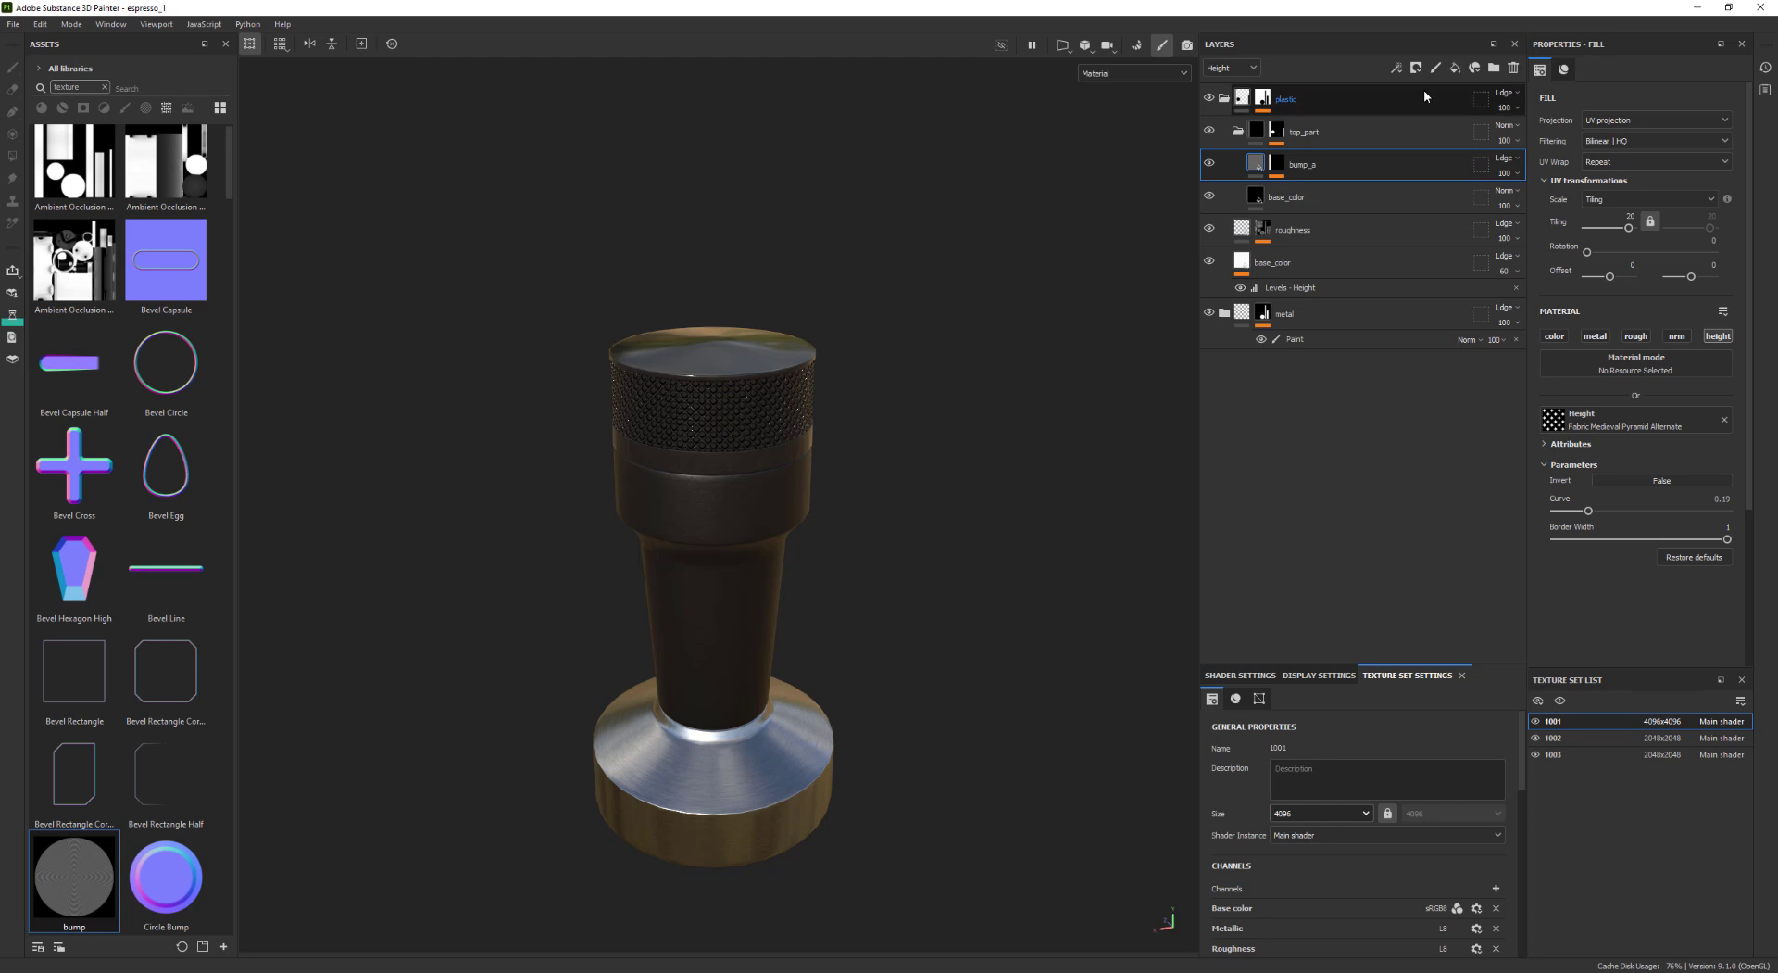
click(1458, 70)
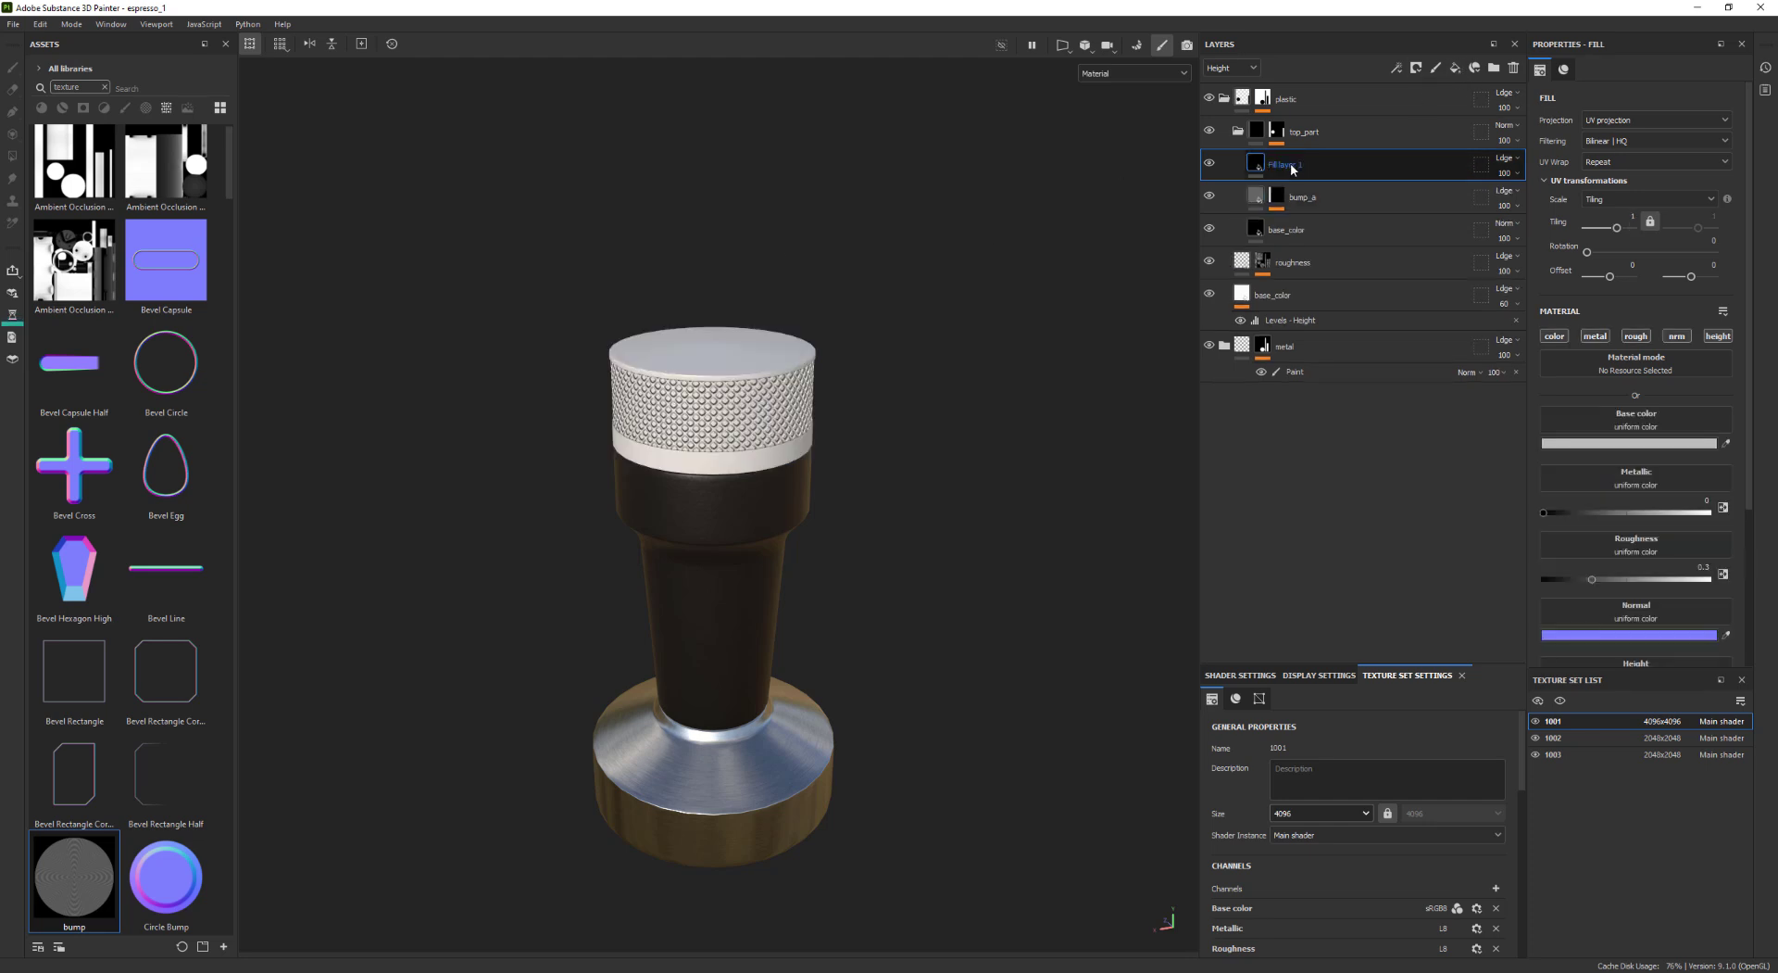
double_click(1297, 165)
text(bump_)
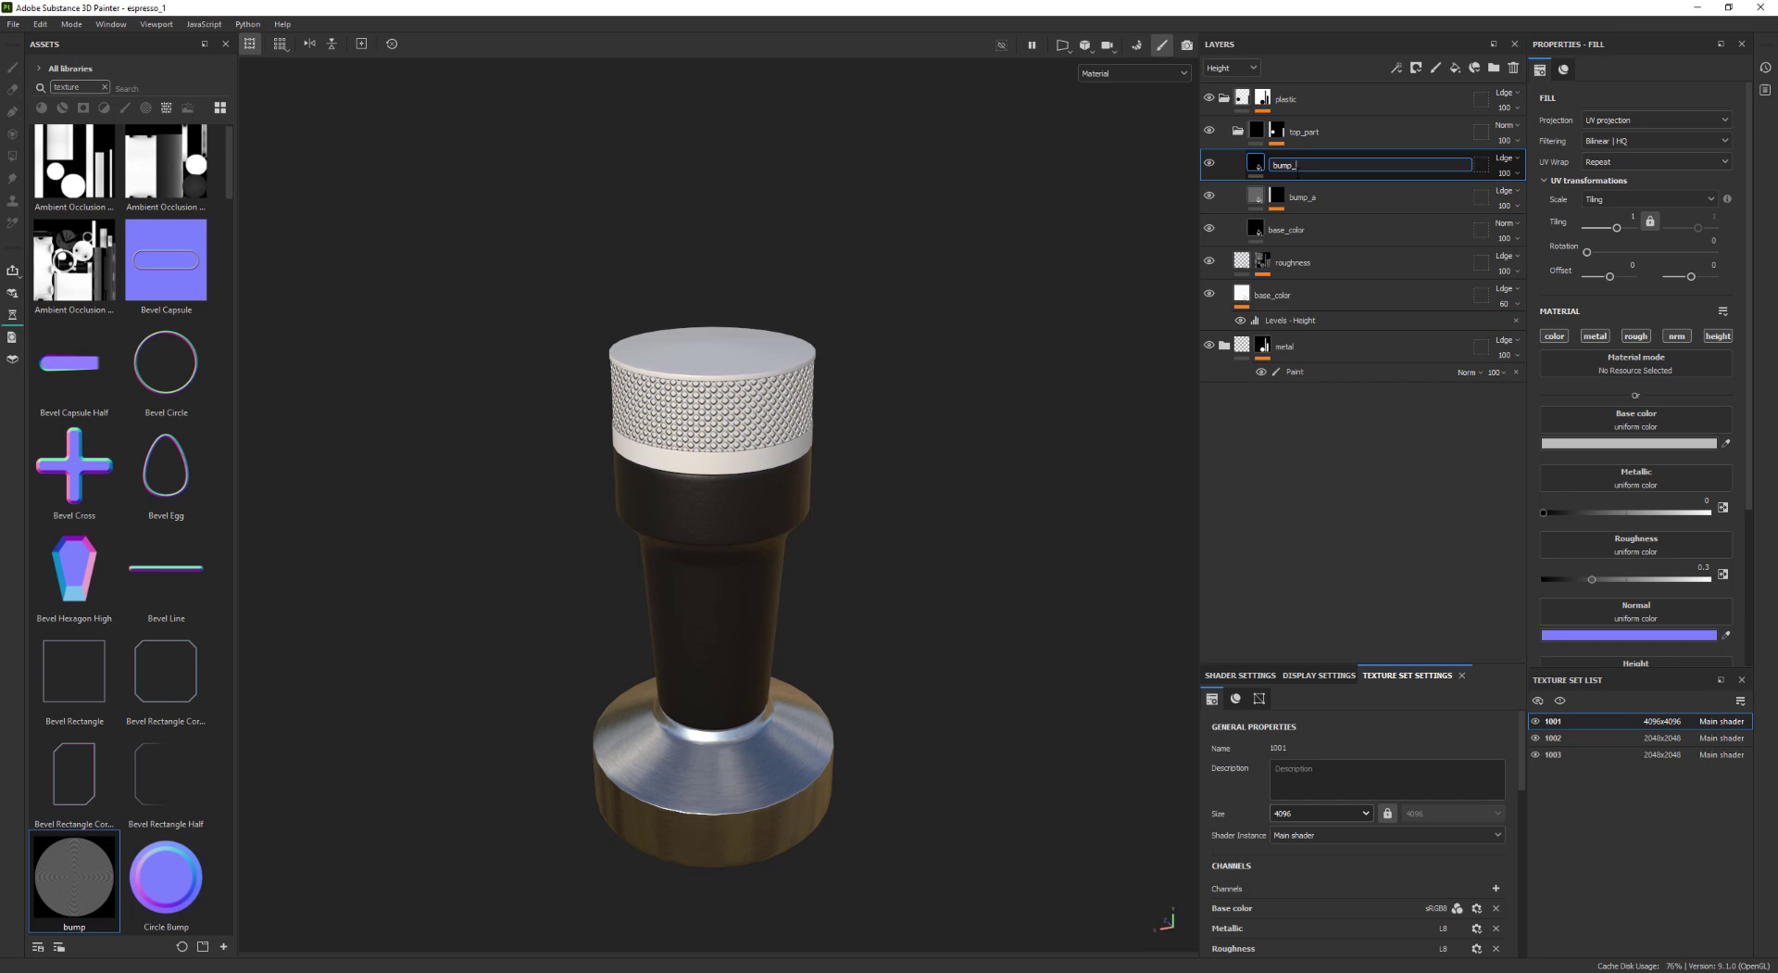
text(b)
key(ctrl+s)
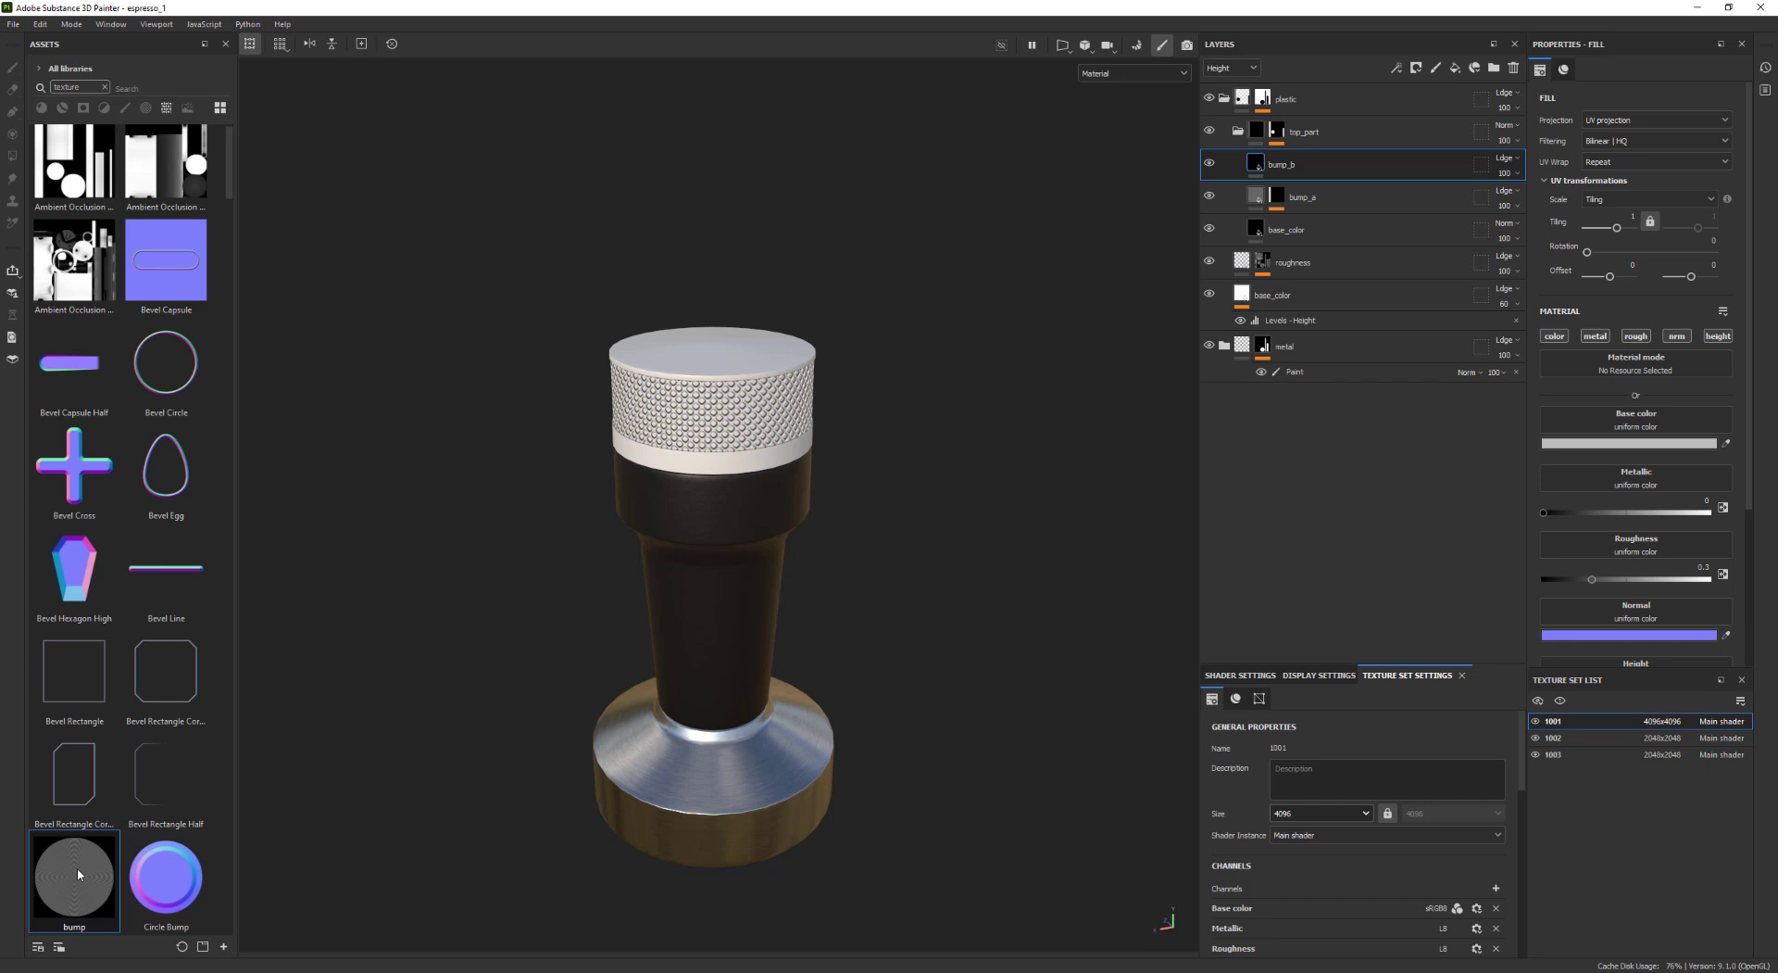
Assign the bump texture to both the base color and the height input of bump_b
drag(75, 883, 1658, 426)
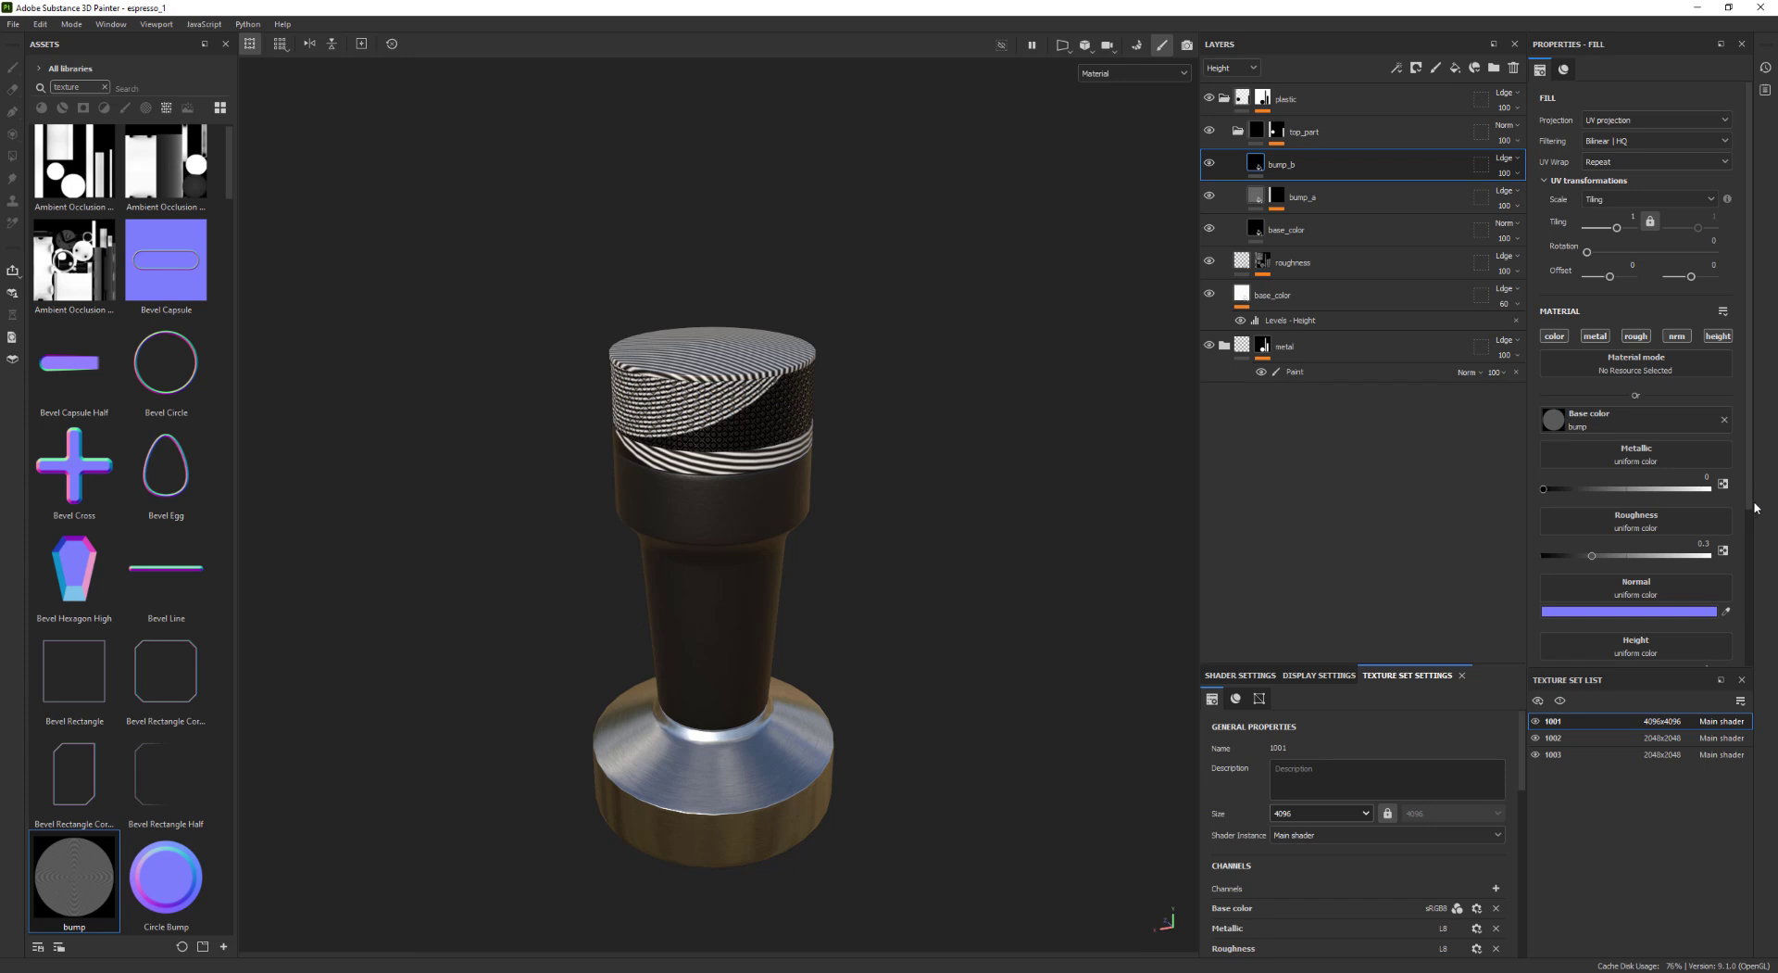
drag(1749, 507, 1744, 589)
drag(76, 876, 1648, 534)
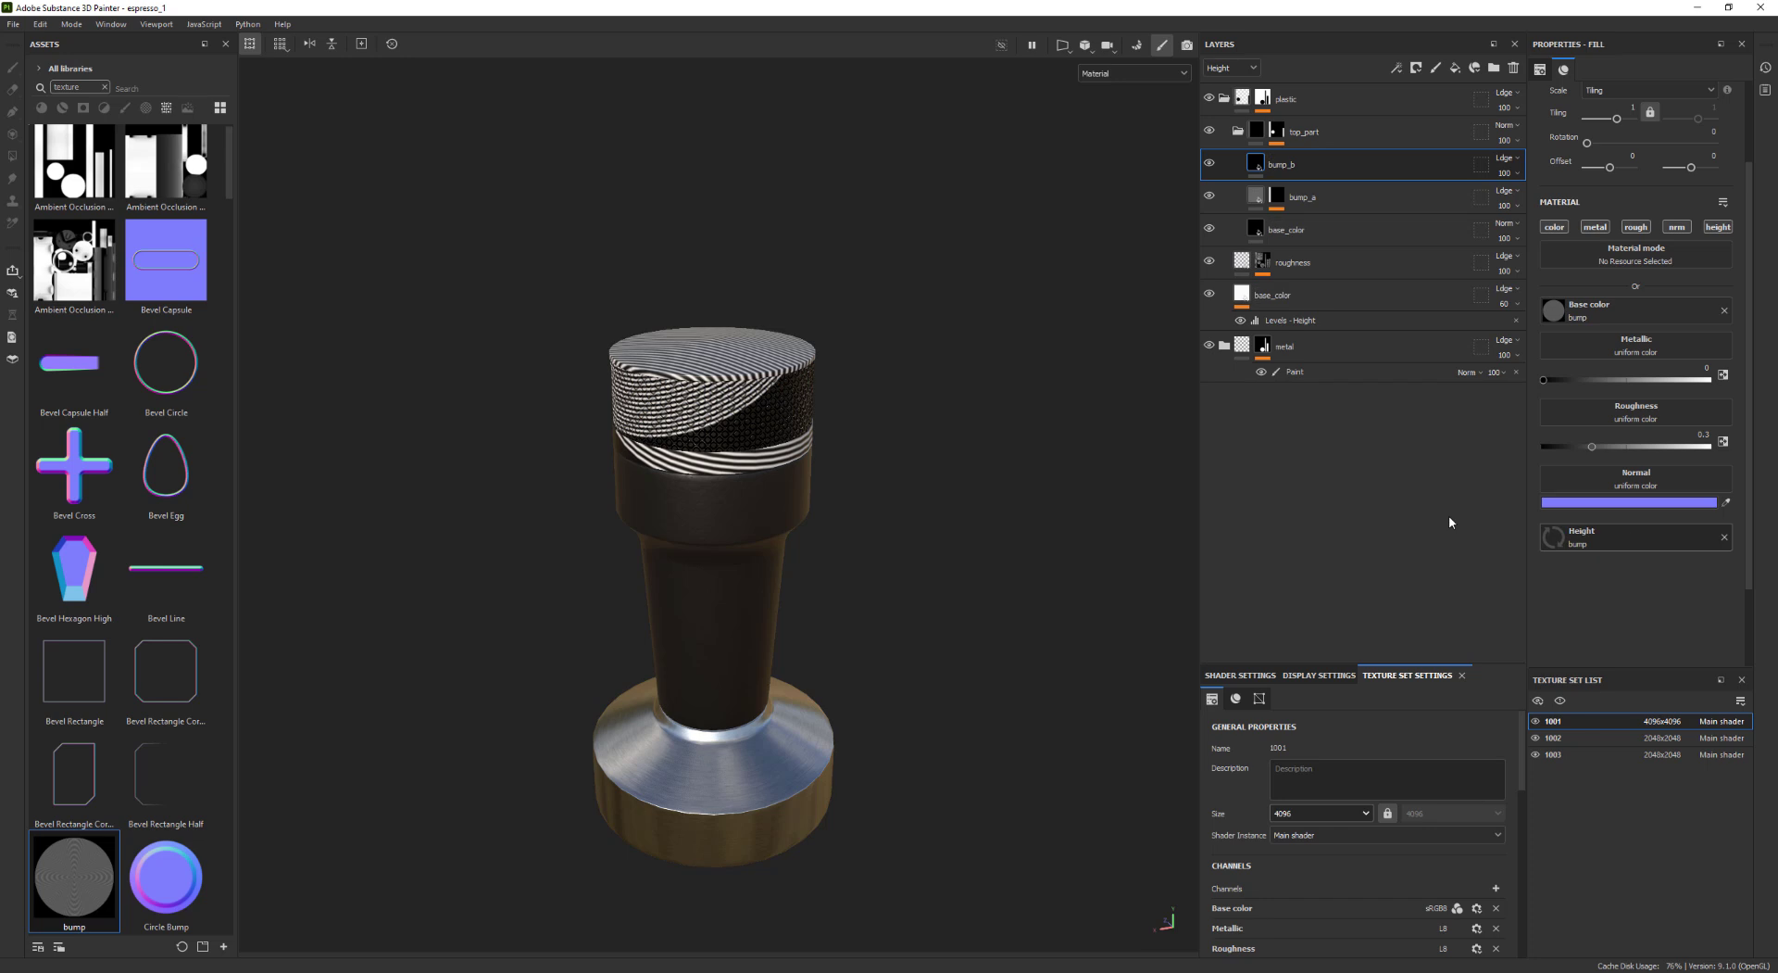
Set the height blending mode of bump_b to Normal and check the tamper's top part
alt+drag(1449, 516, 976, 444)
alt+right_drag(977, 445, 1123, 366)
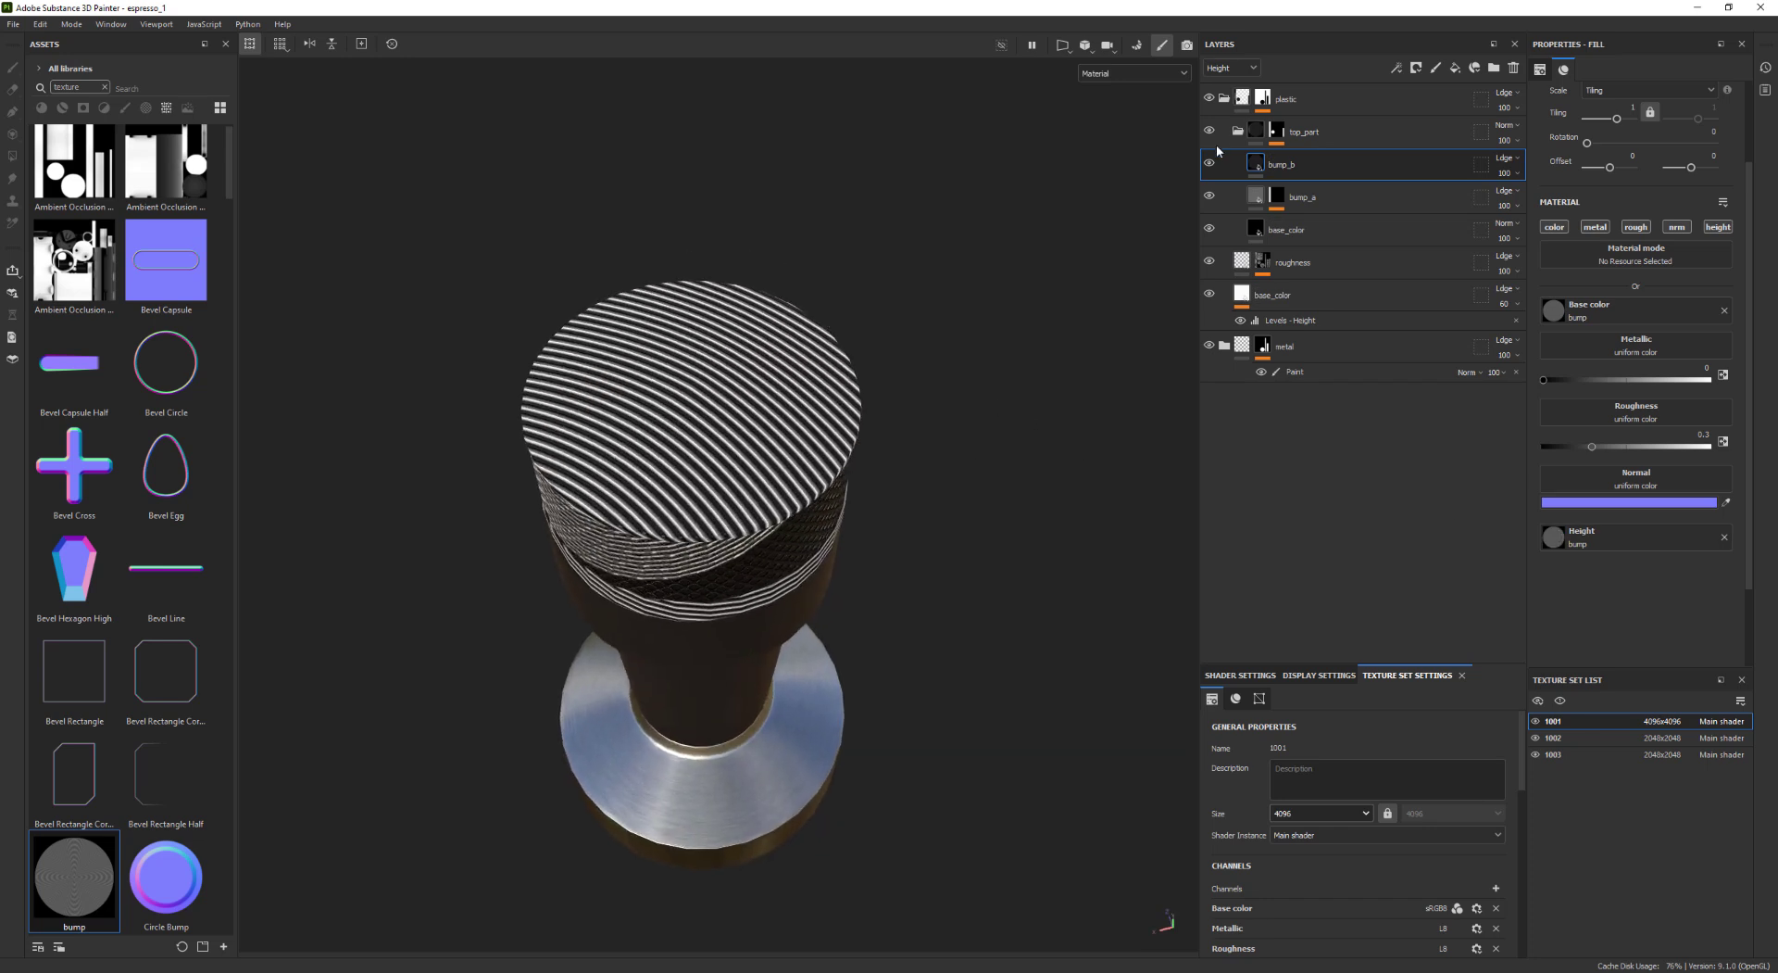
click(1503, 160)
click(1528, 176)
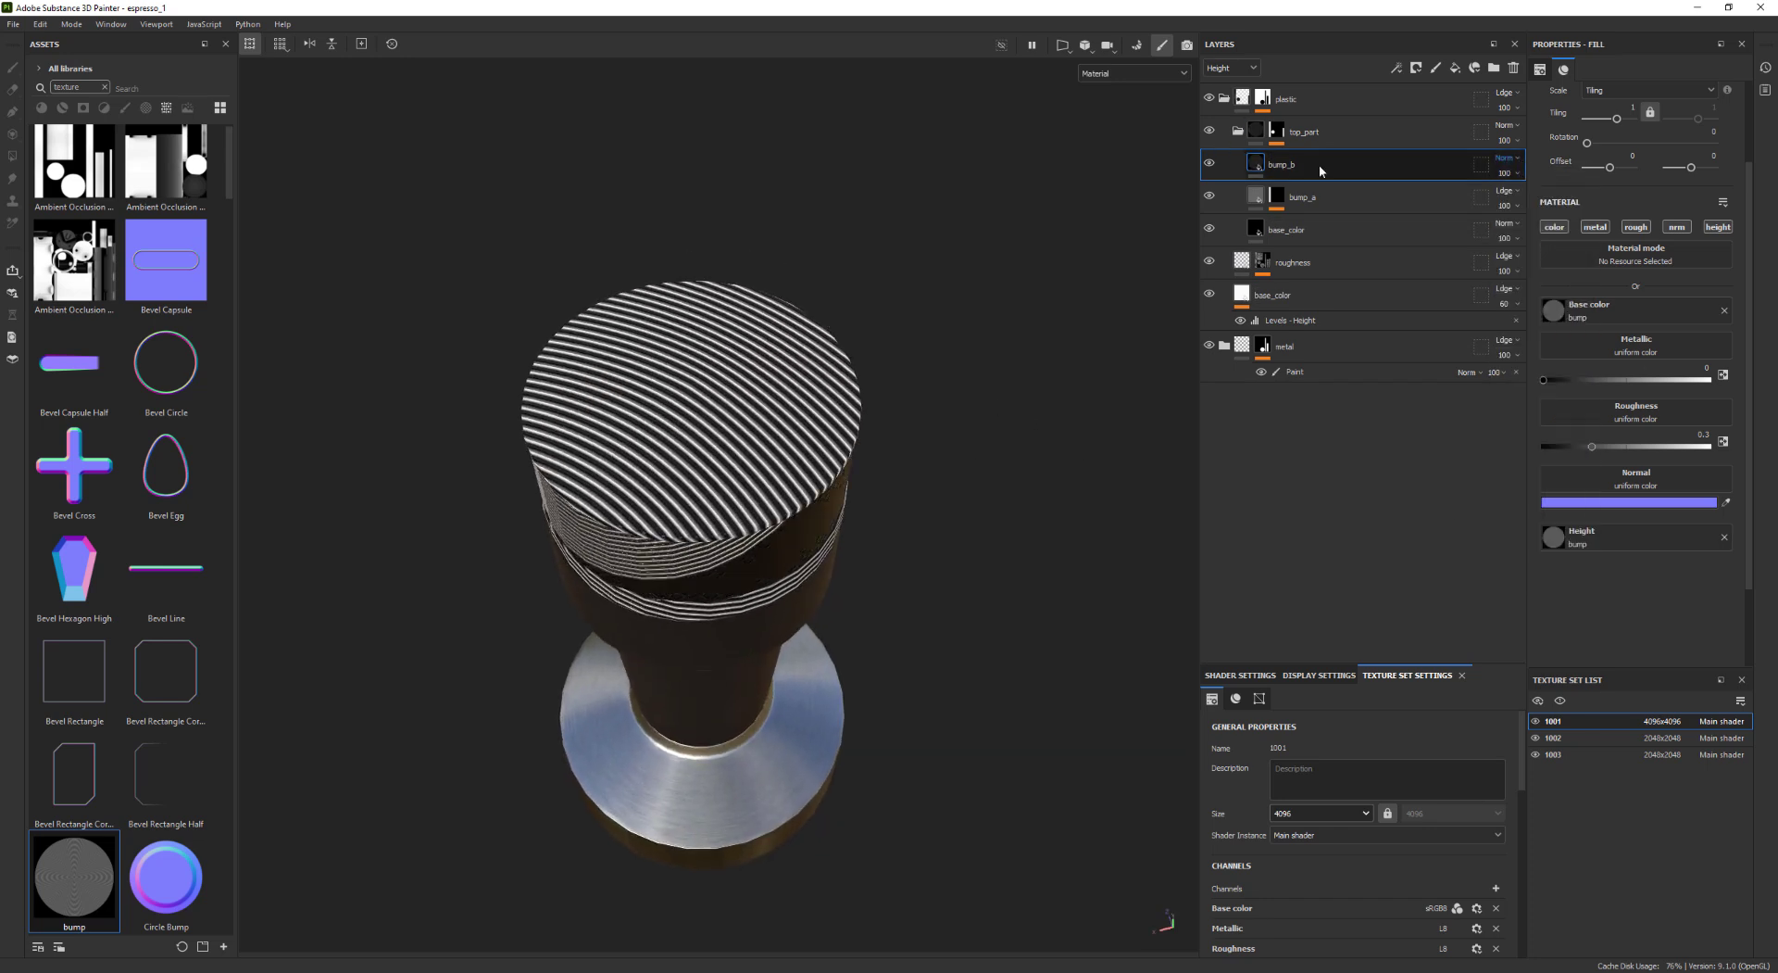
alt+drag(1076, 231, 740, 333)
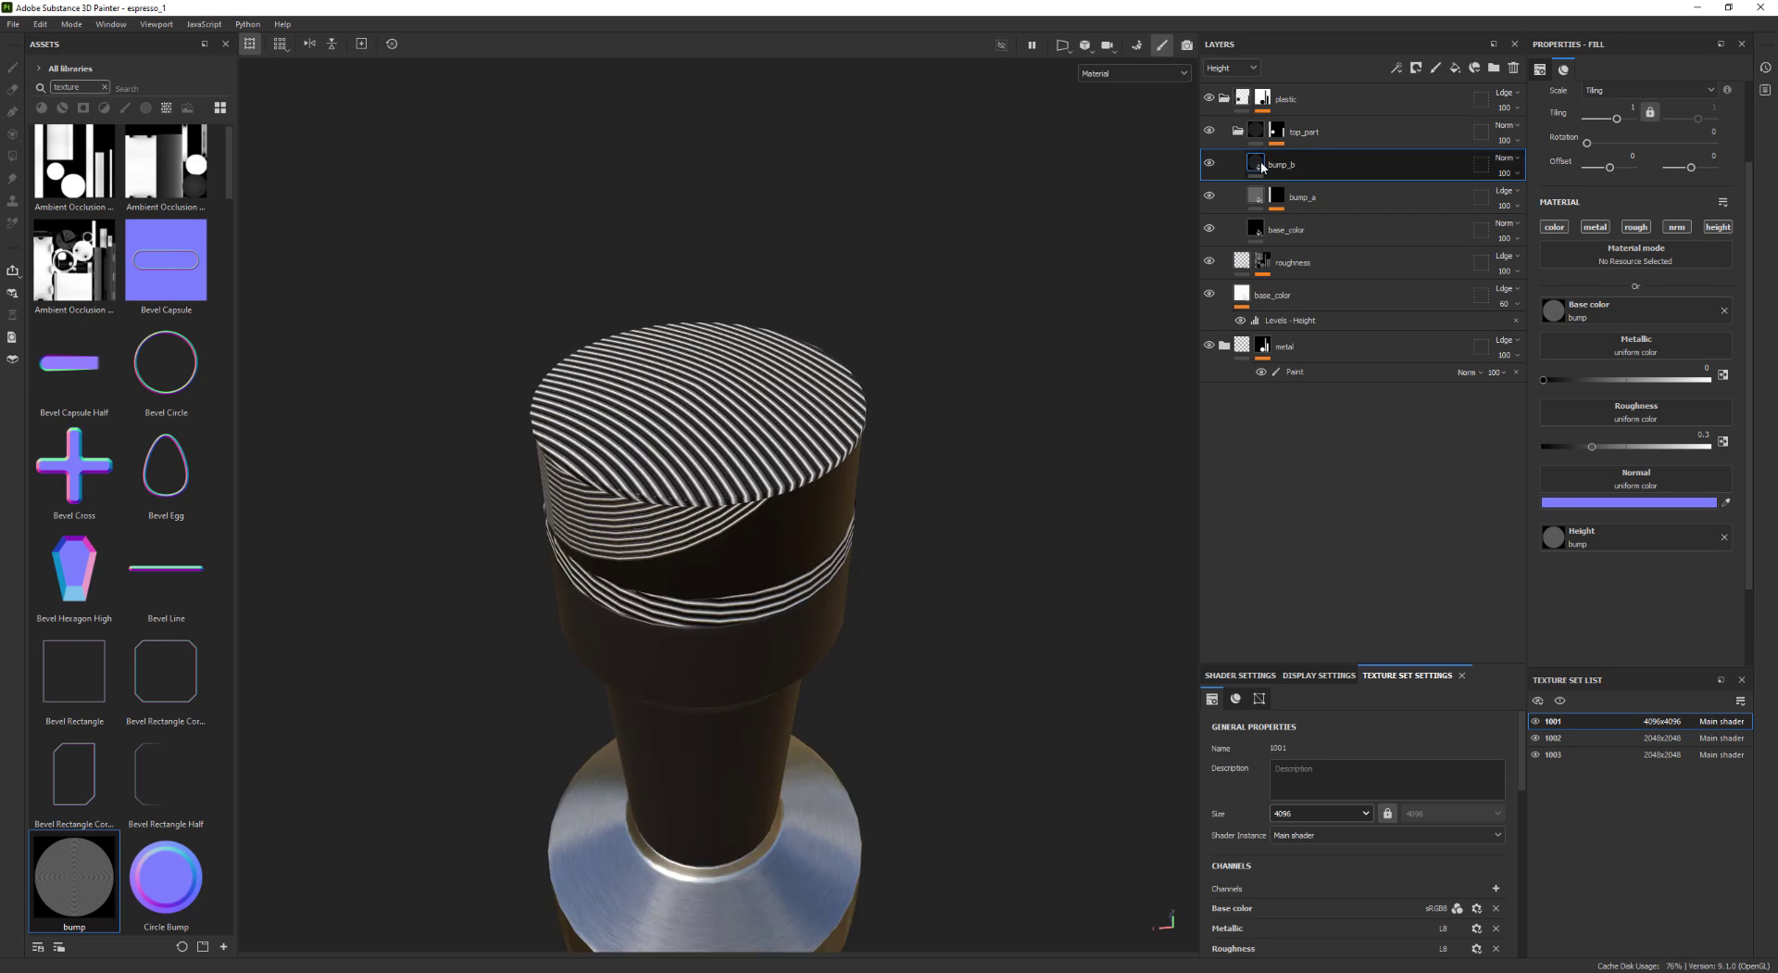
Add a black mask with a paint effect to bump_b and polygon-fill the tamper's flat top face into it
click(1260, 160)
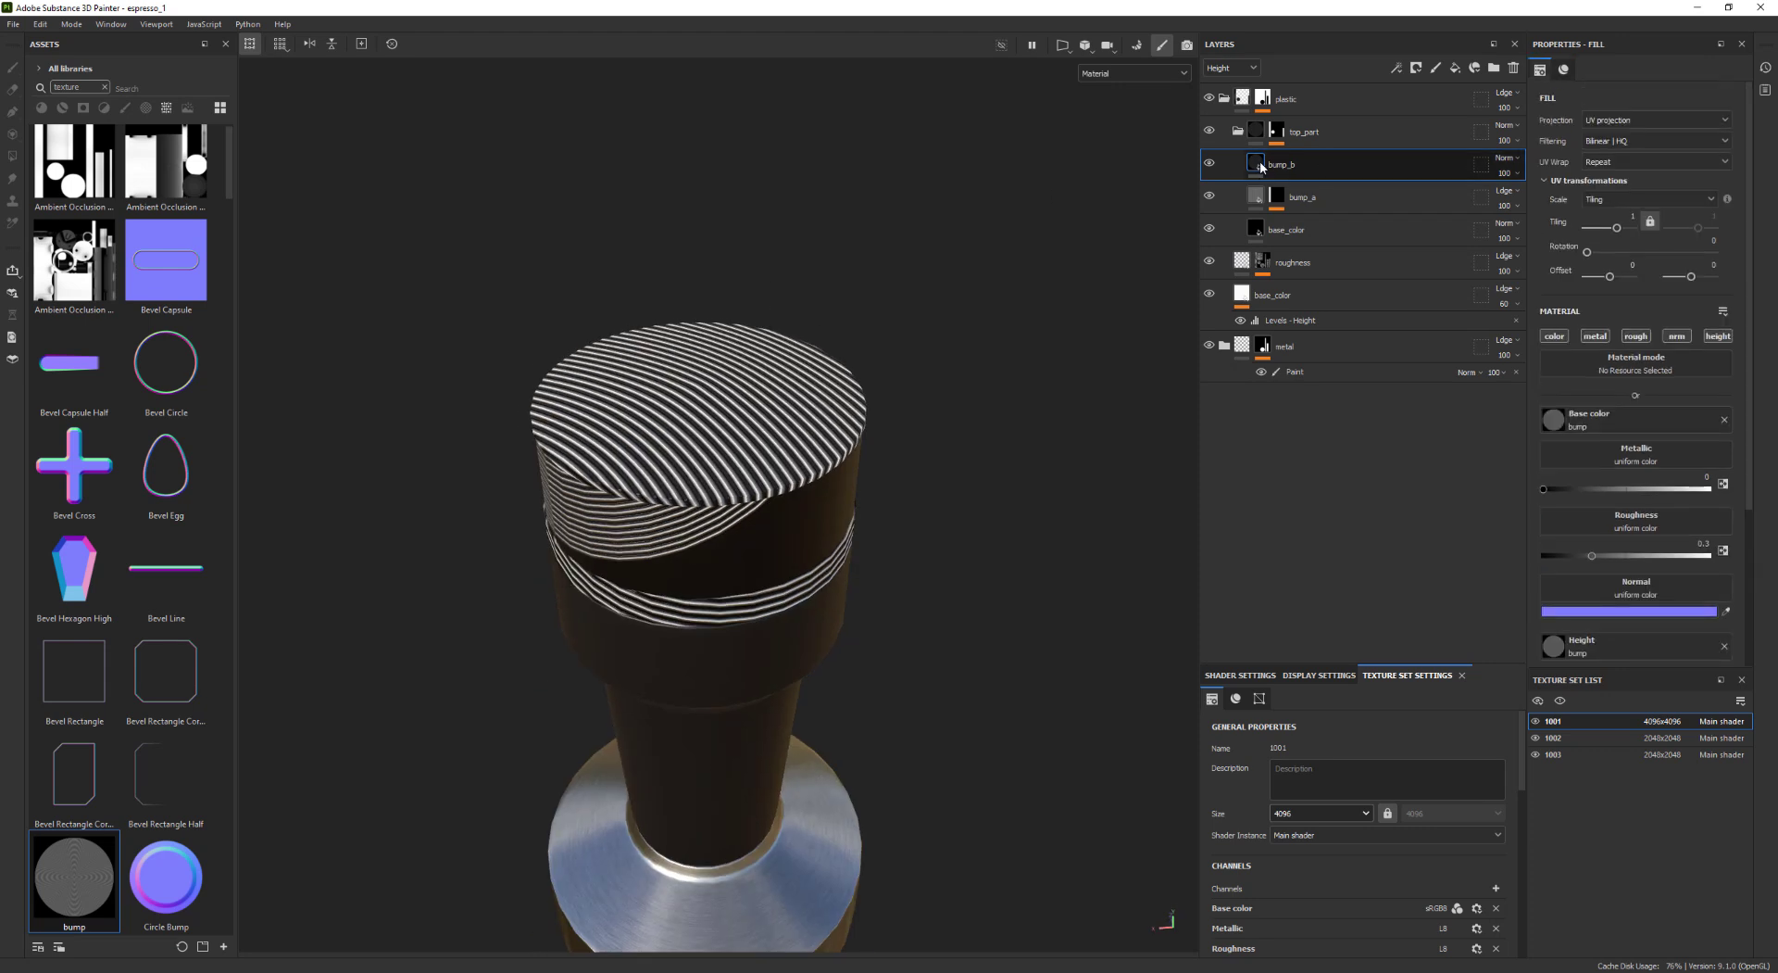
right_click(1260, 160)
right_click(1278, 173)
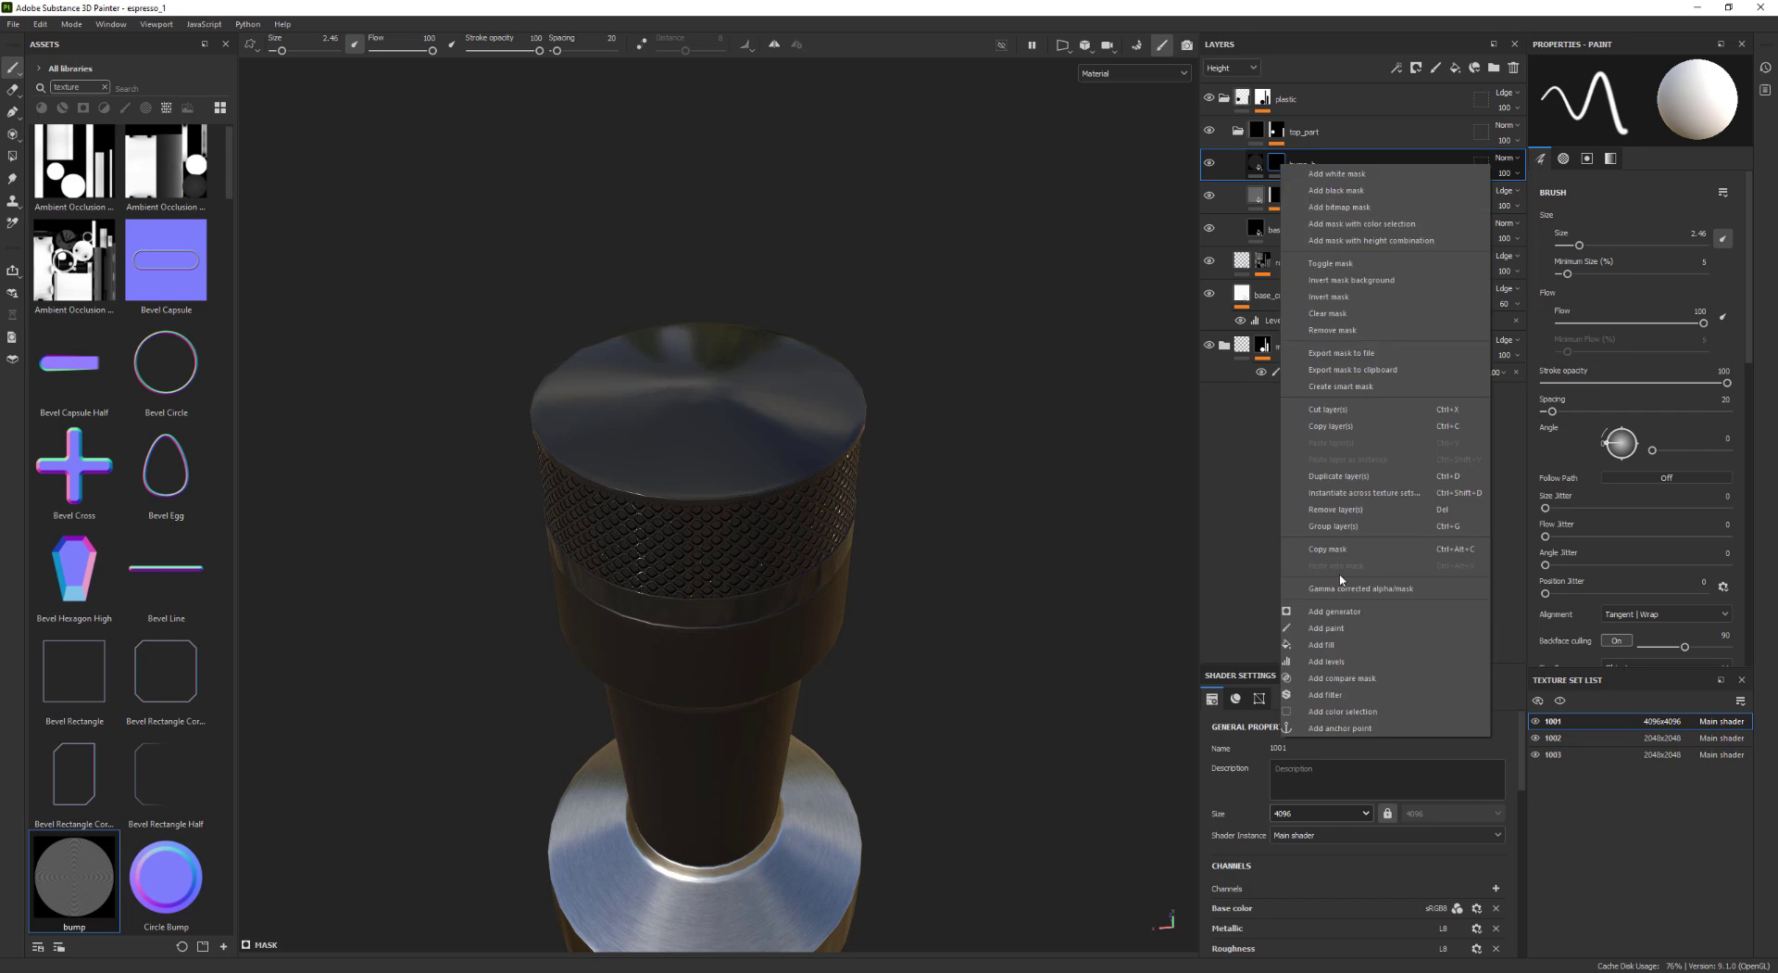
click(1352, 627)
key(4)
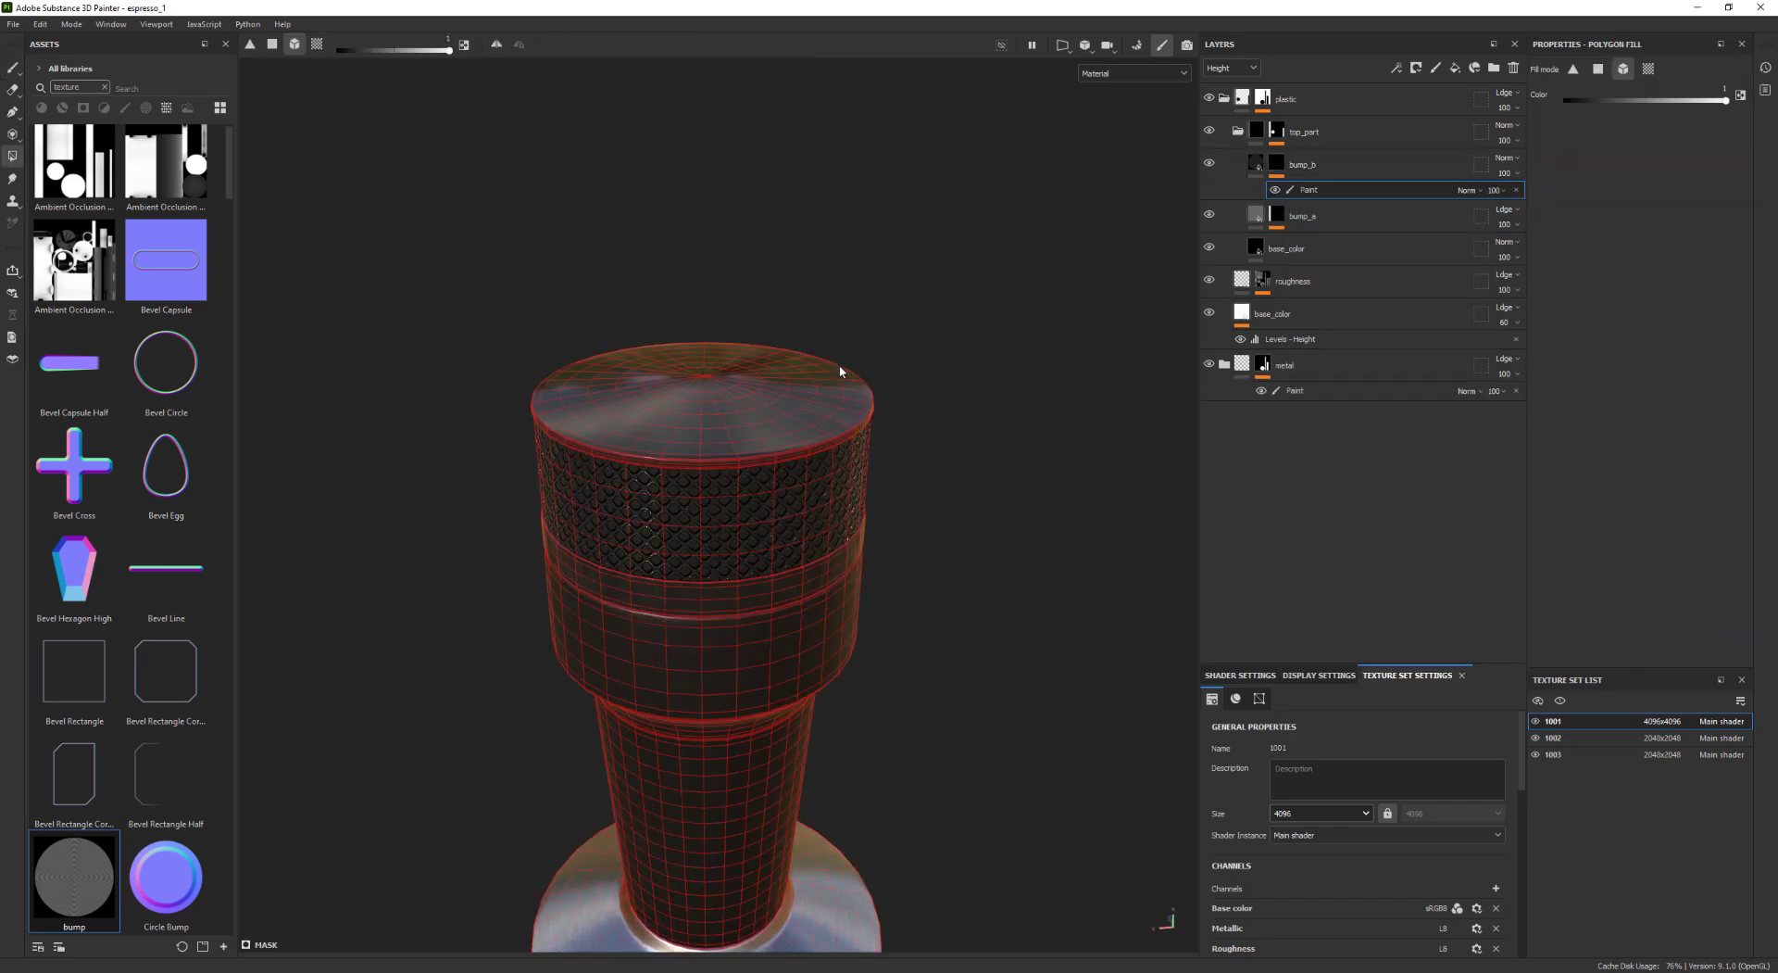
click(838, 375)
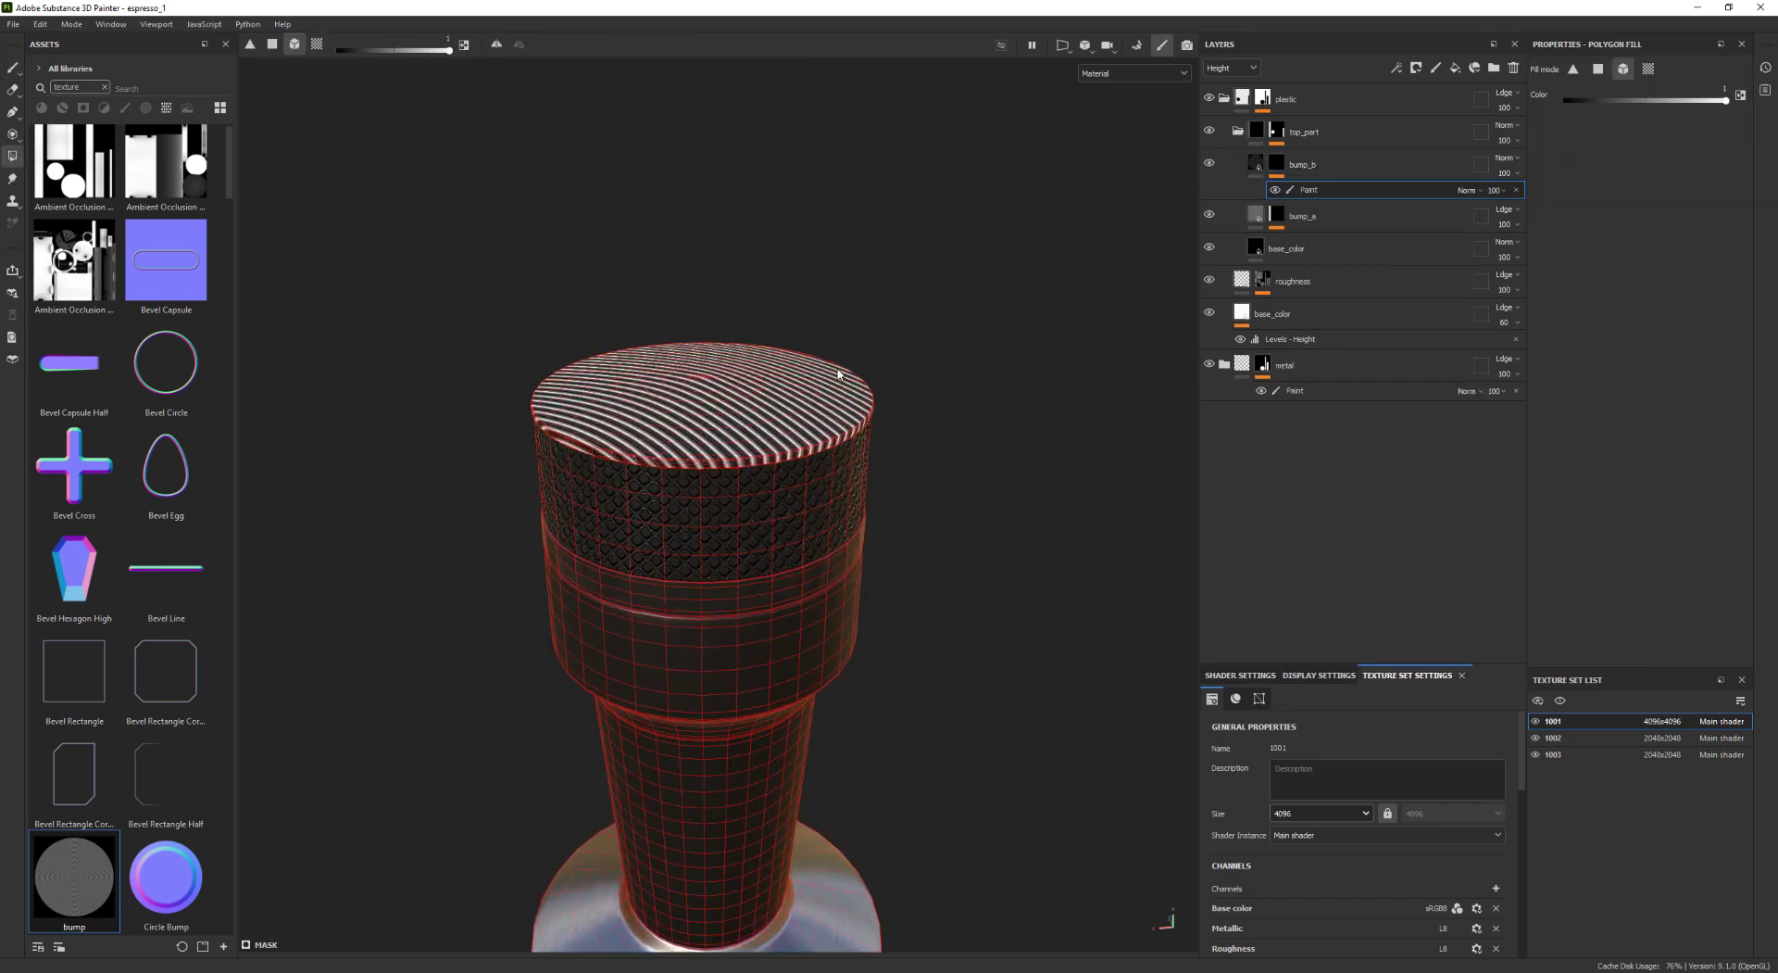
Switch bump_b to planar projection and move the projection along X to the tamper, at an offset of about -0.95
click(1256, 163)
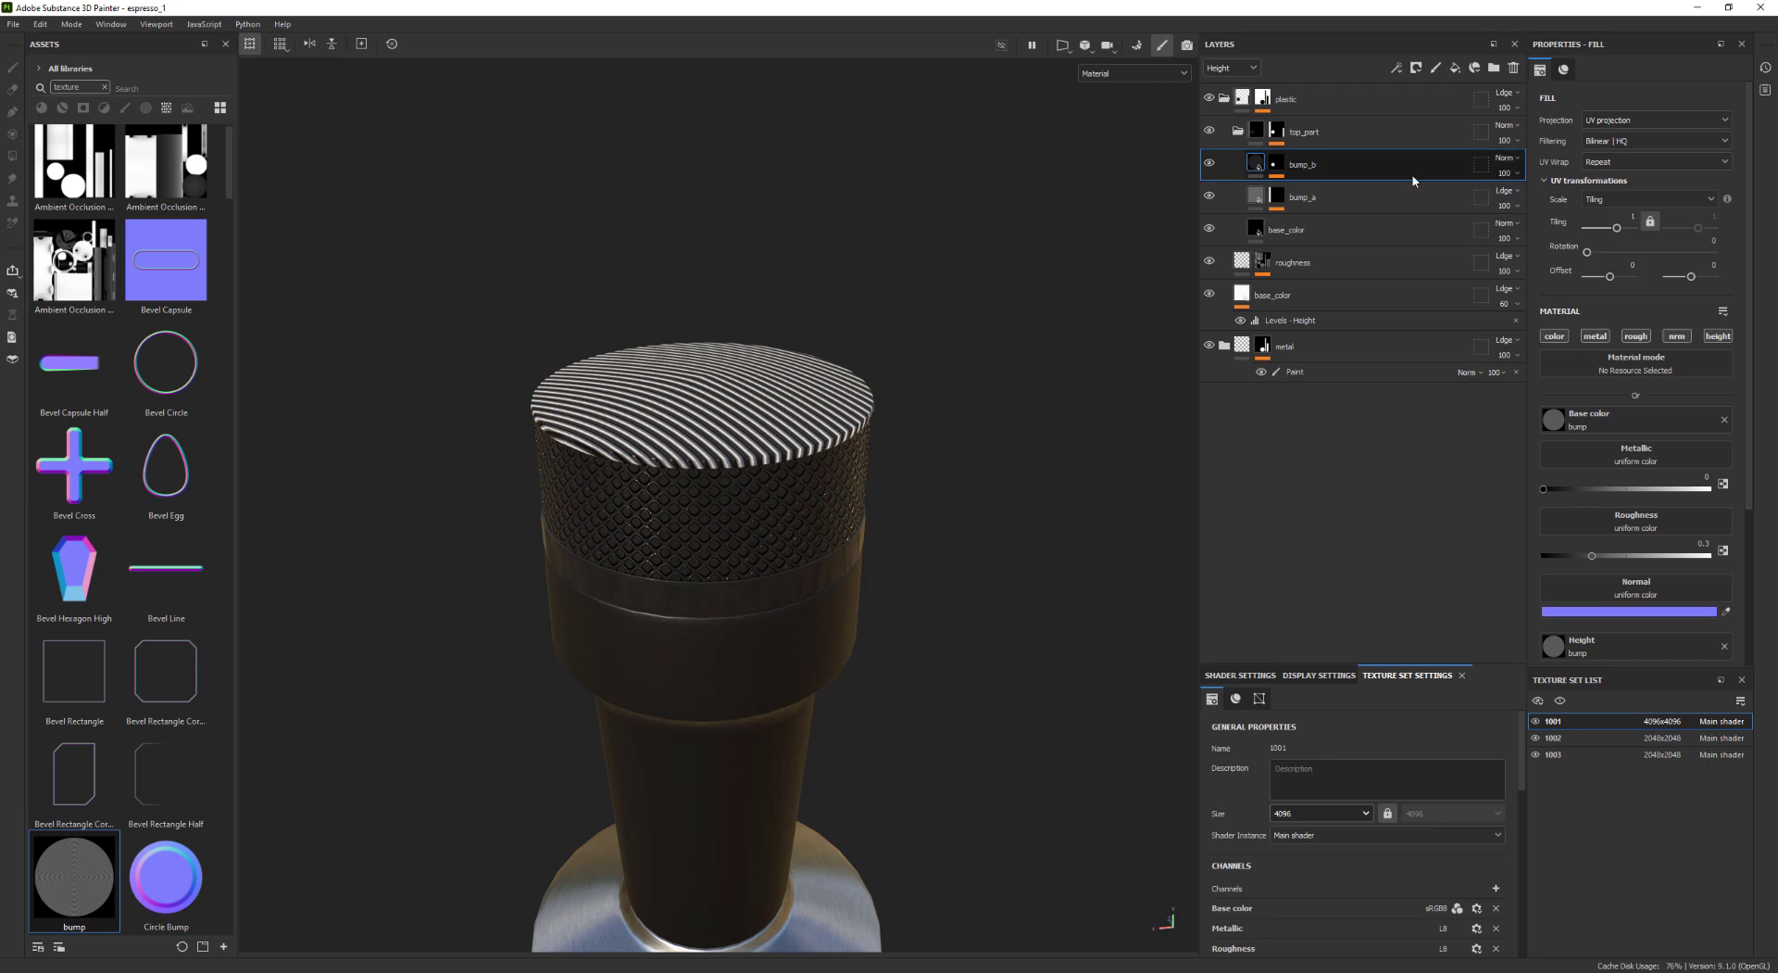
click(1662, 121)
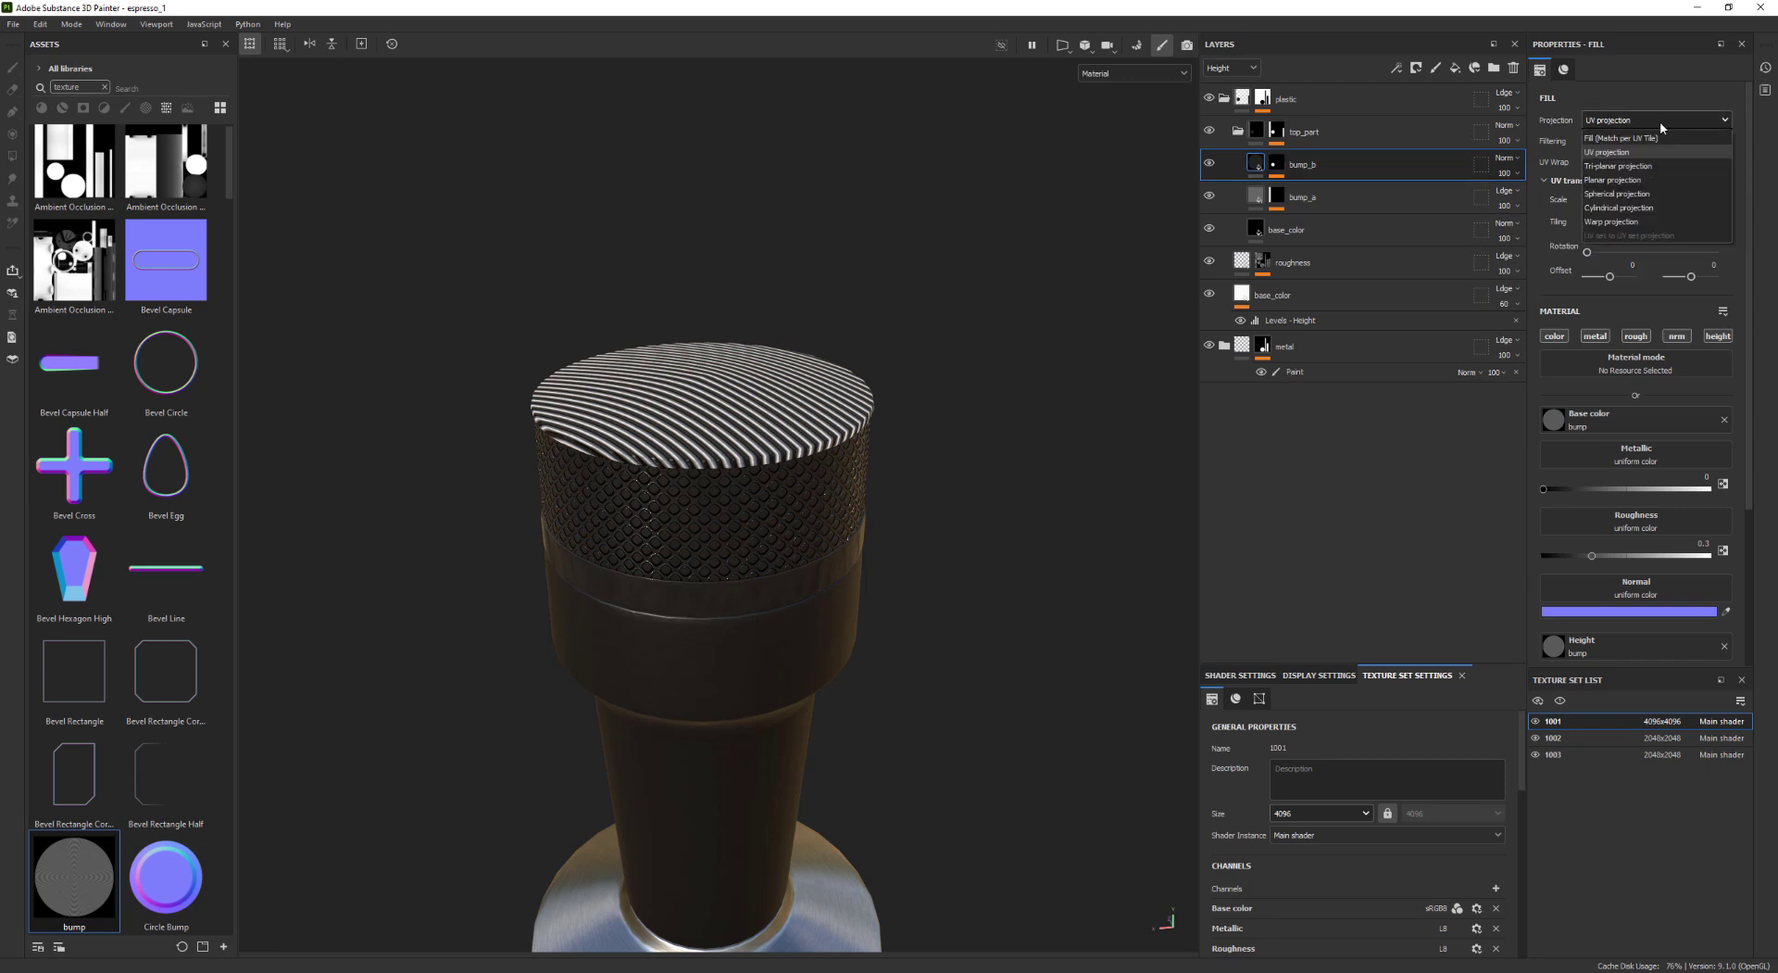
click(1643, 180)
alt+right_drag(833, 371, 504, 405)
drag(497, 393, 748, 392)
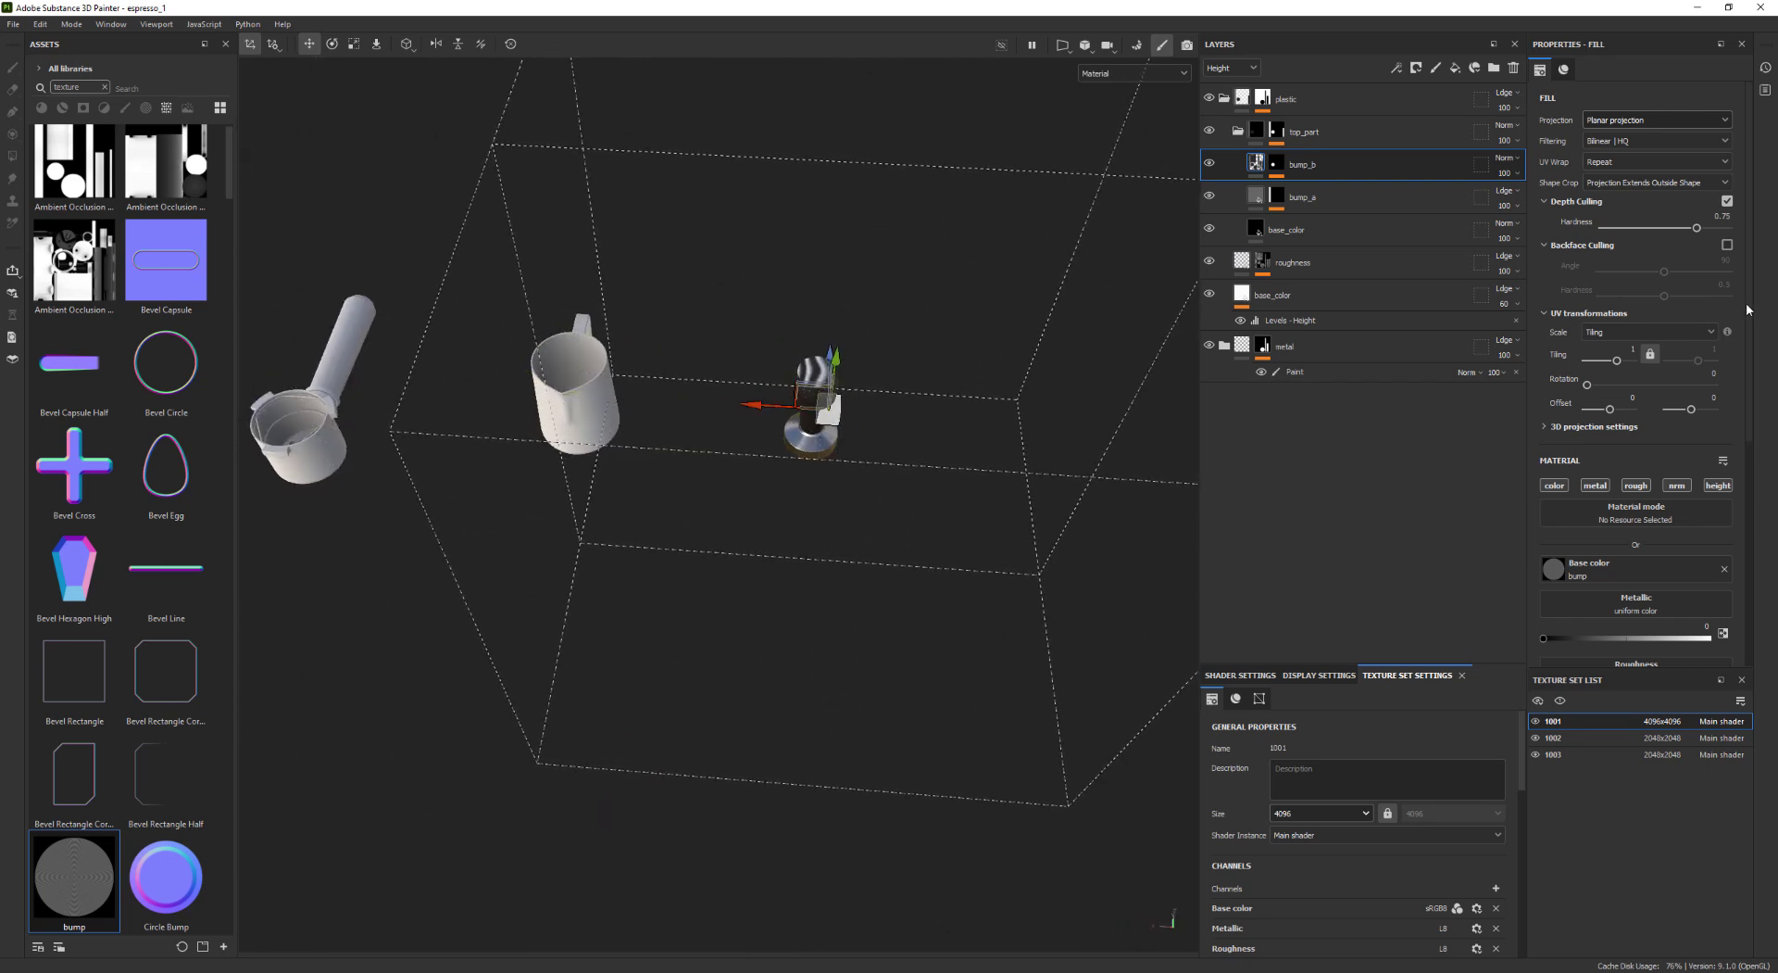
Lock the projection scale of bump_b to uniform and set it to 0.2
scroll(1747, 310, down, 1)
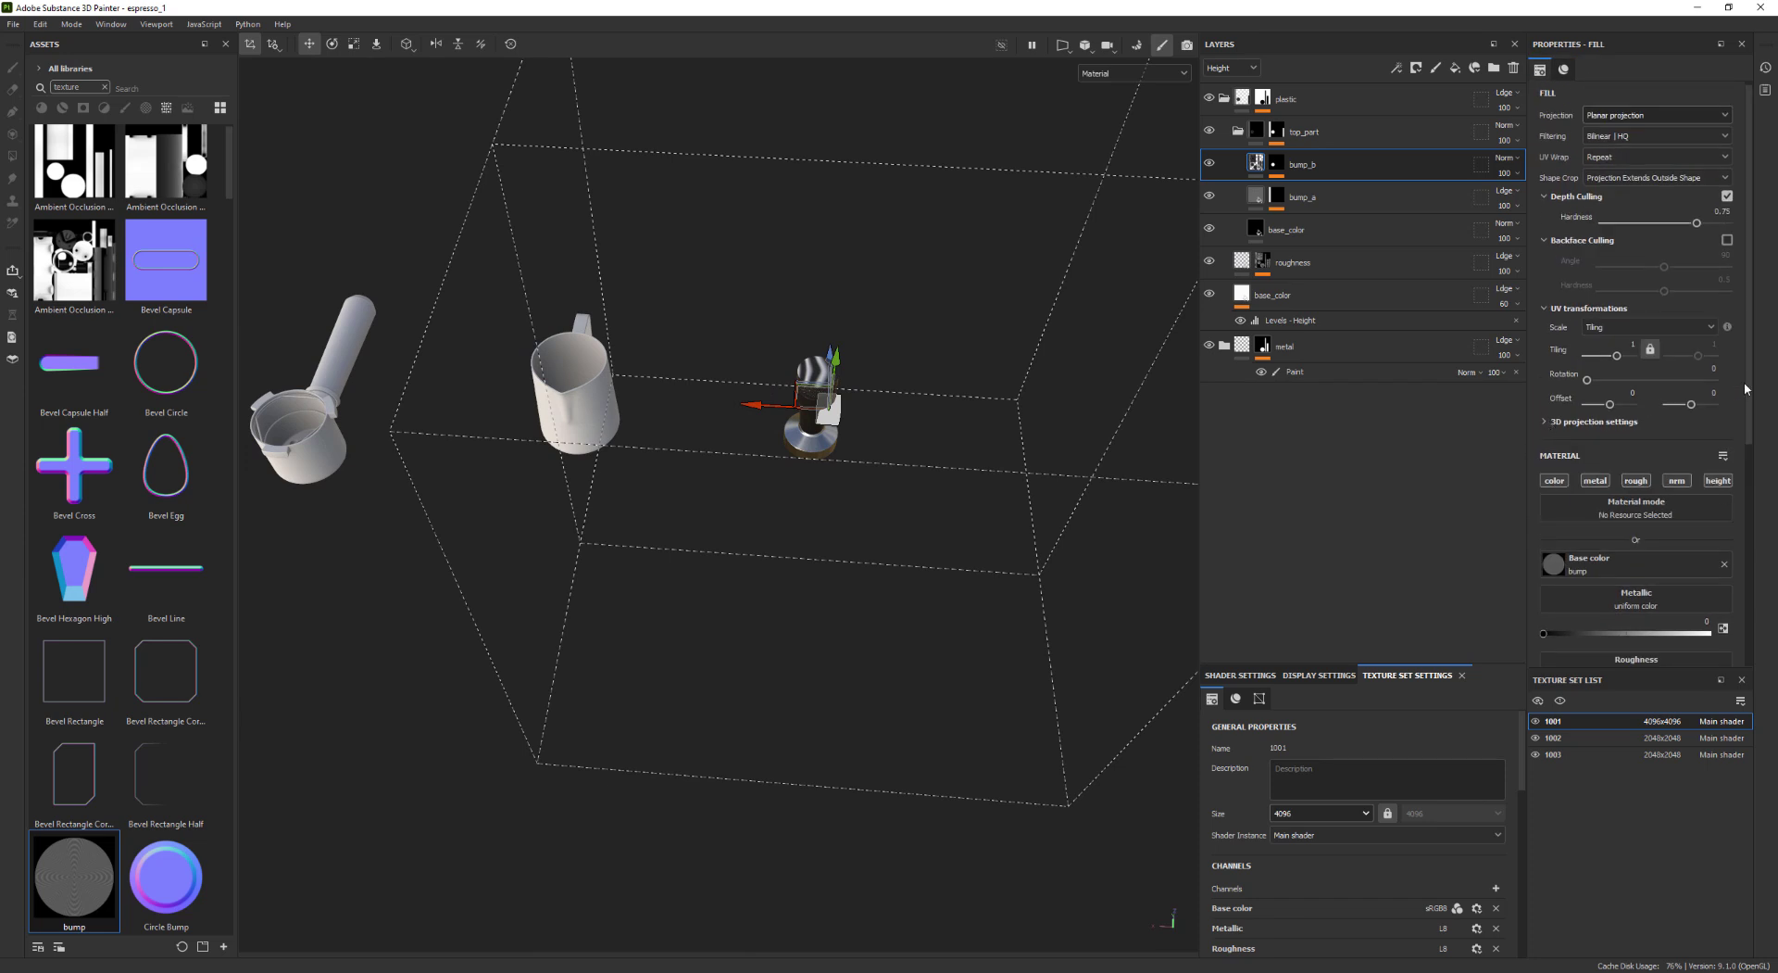
click(1549, 424)
scroll(1750, 357, down, 5)
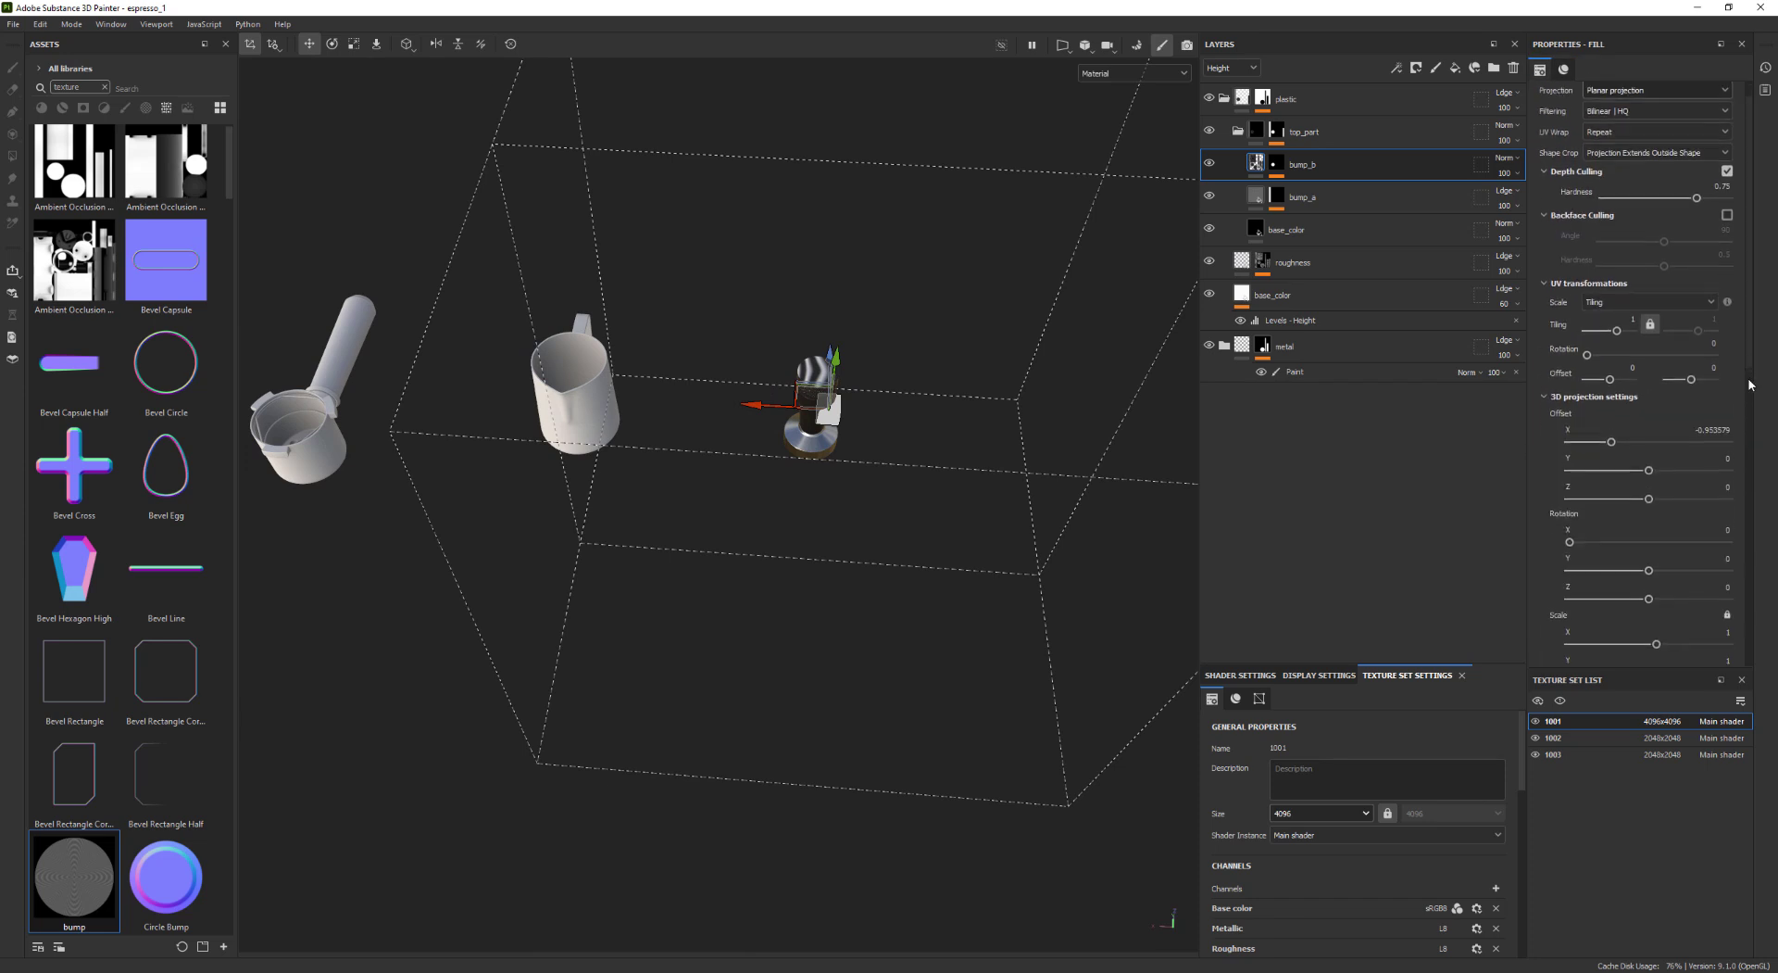
alt+drag(759, 305, 863, 420)
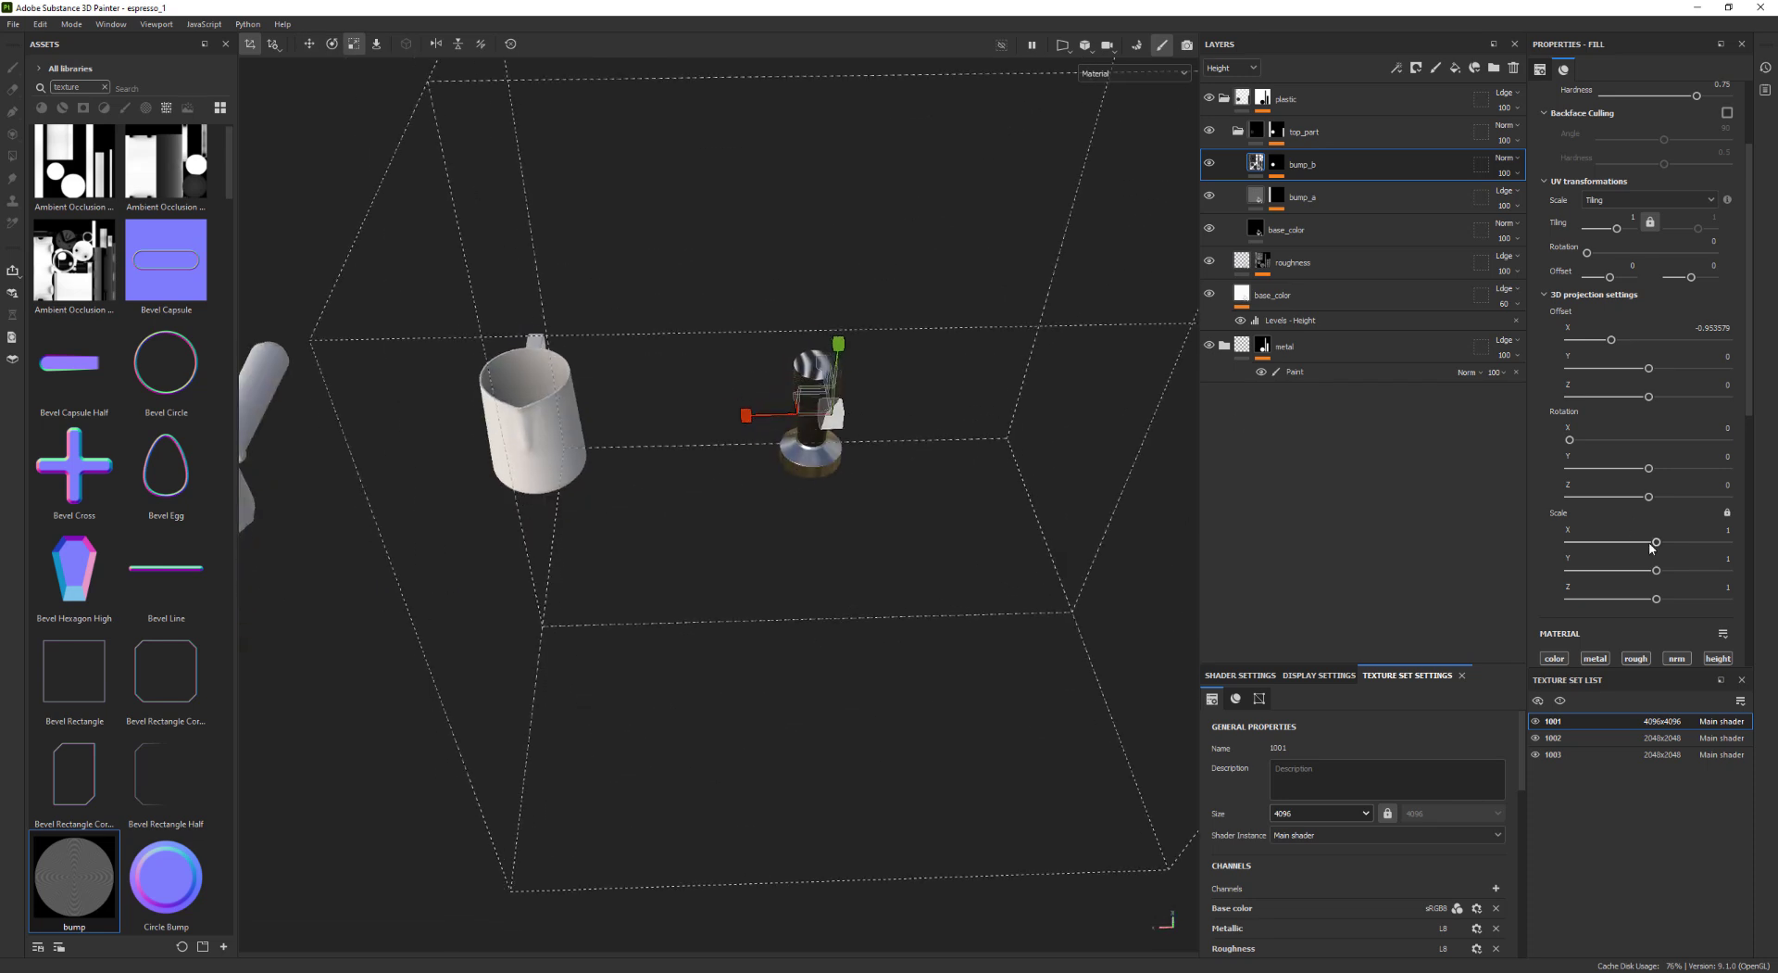
drag(1657, 543, 1698, 542)
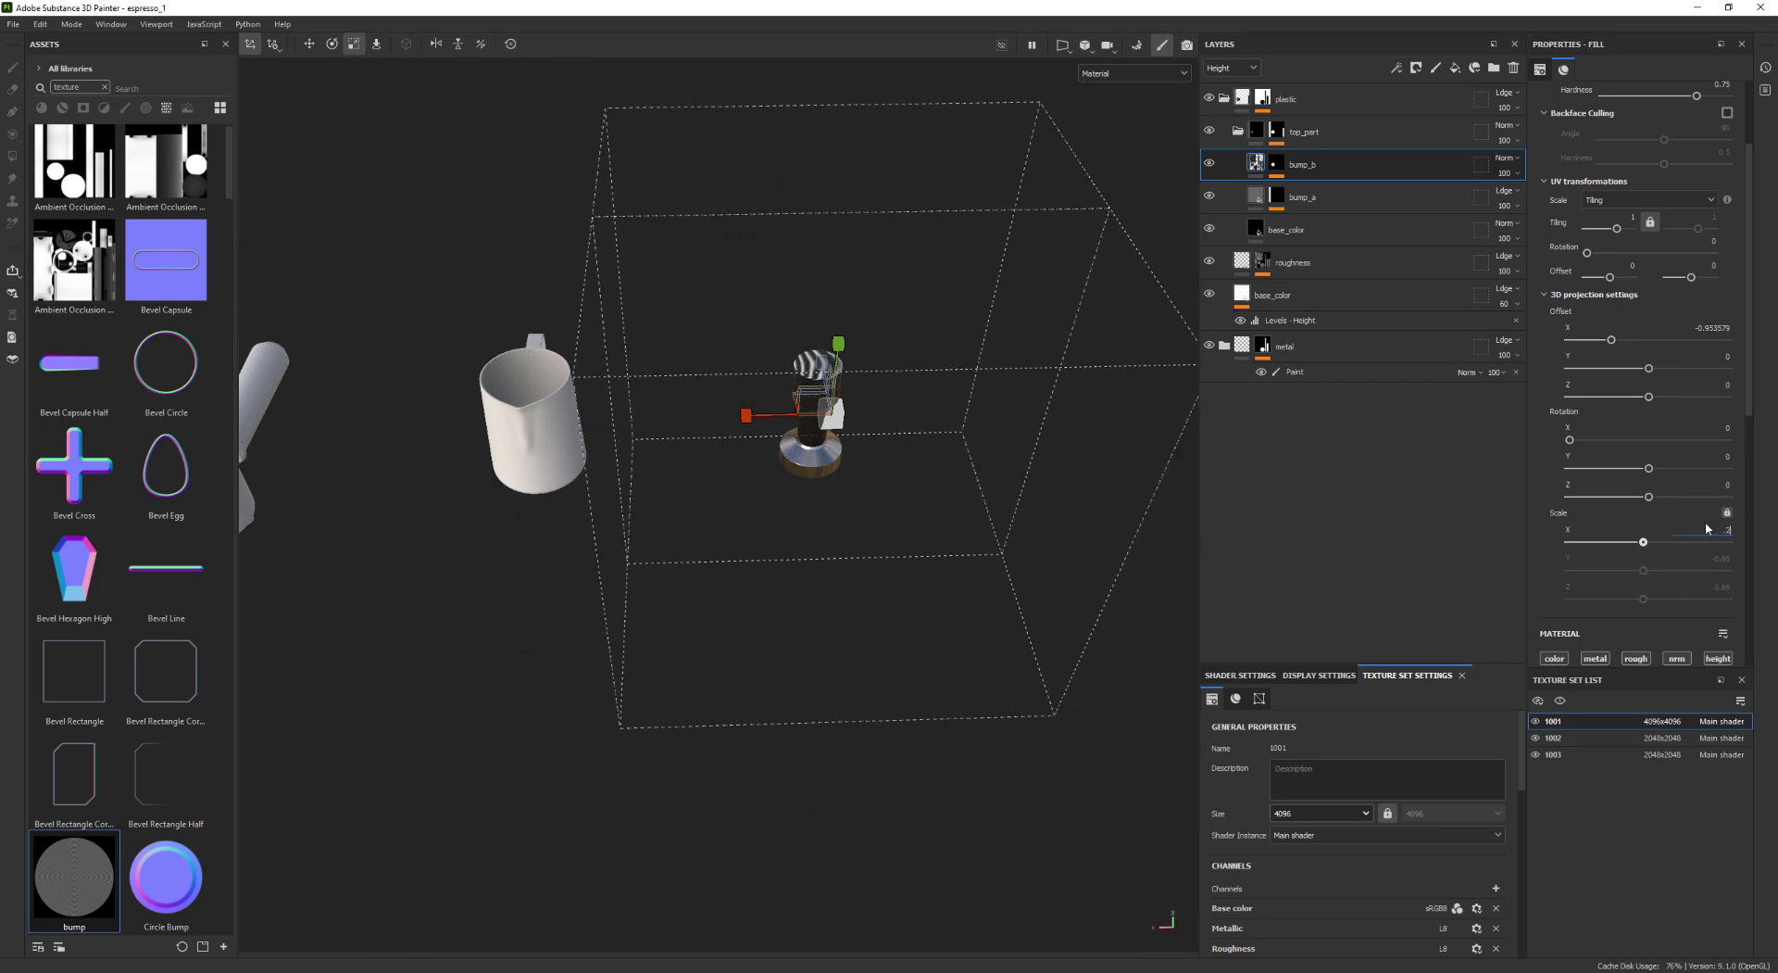
key(Return)
Move the projection box above the tamper, to an offset of about -0.90 in X and 0.27 in Y
scroll(1143, 509, up, 3)
alt+drag(926, 445, 651, 502)
scroll(721, 482, up, 2)
key(w)
alt+drag(833, 481, 889, 464)
drag(694, 419, 714, 258)
alt+drag(713, 257, 674, 355)
alt+drag(834, 407, 711, 608)
Flatten the projection box vertically to a Y scale of about 0.025
key(r)
alt+drag(758, 488, 730, 452)
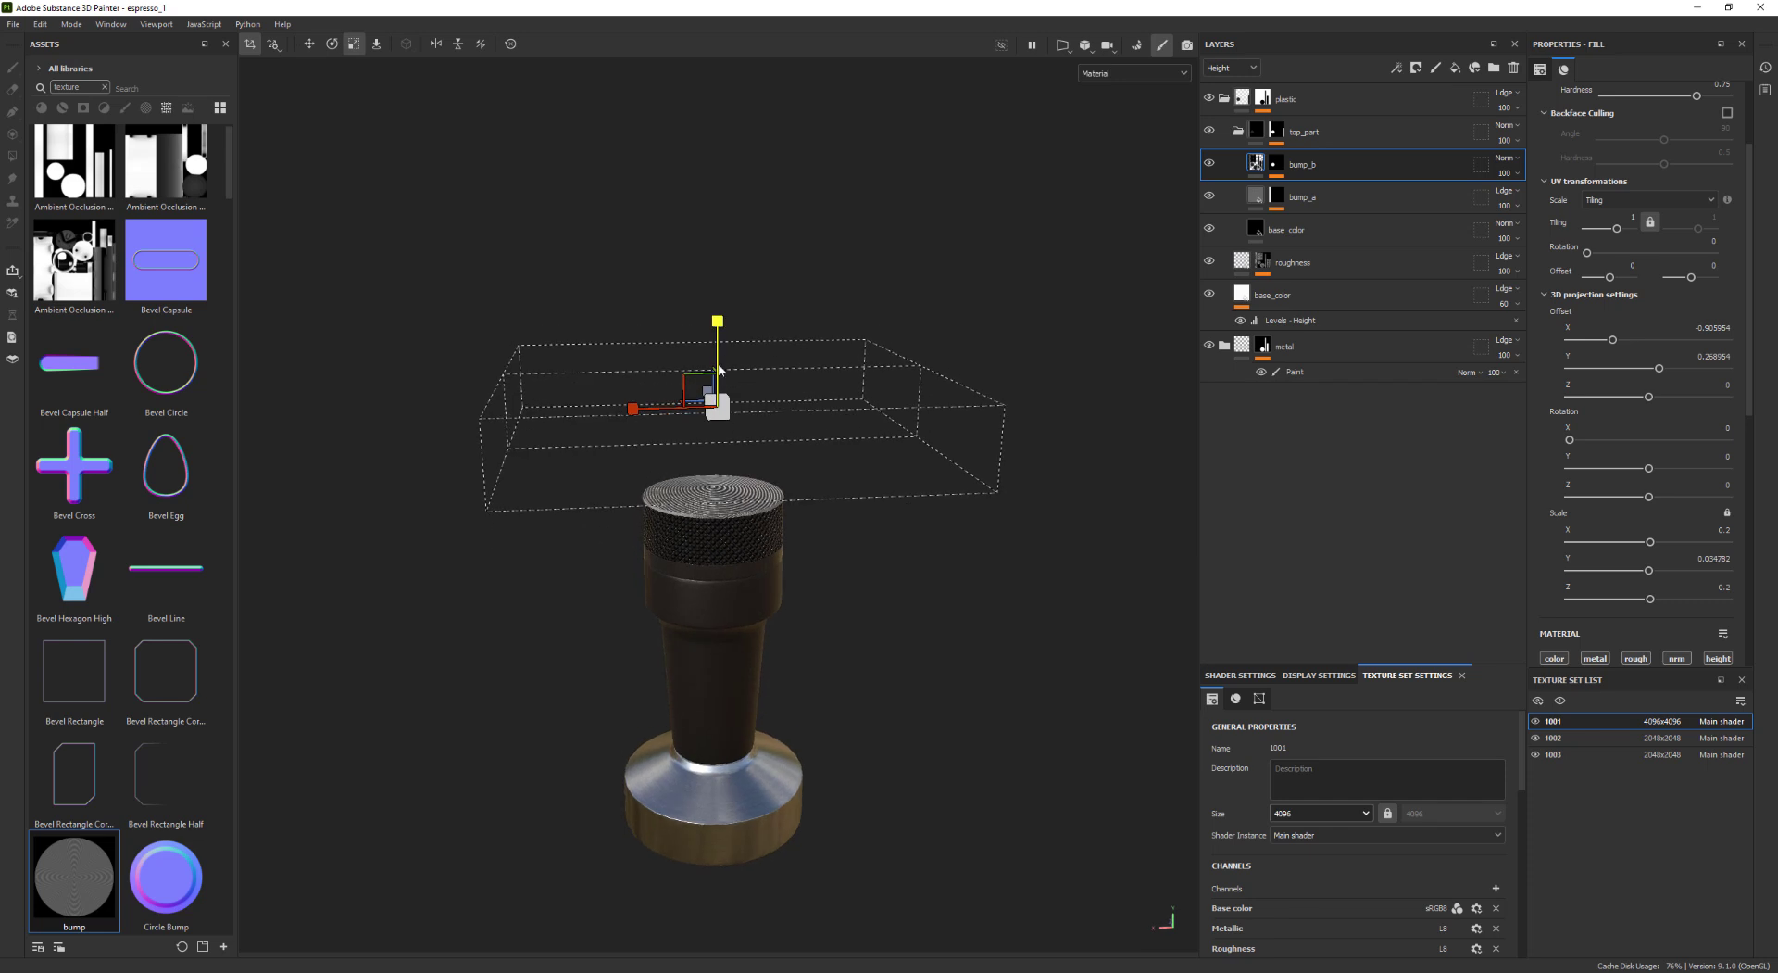
drag(719, 371, 719, 531)
alt+drag(752, 428, 771, 482)
alt+right_drag(770, 483, 794, 401)
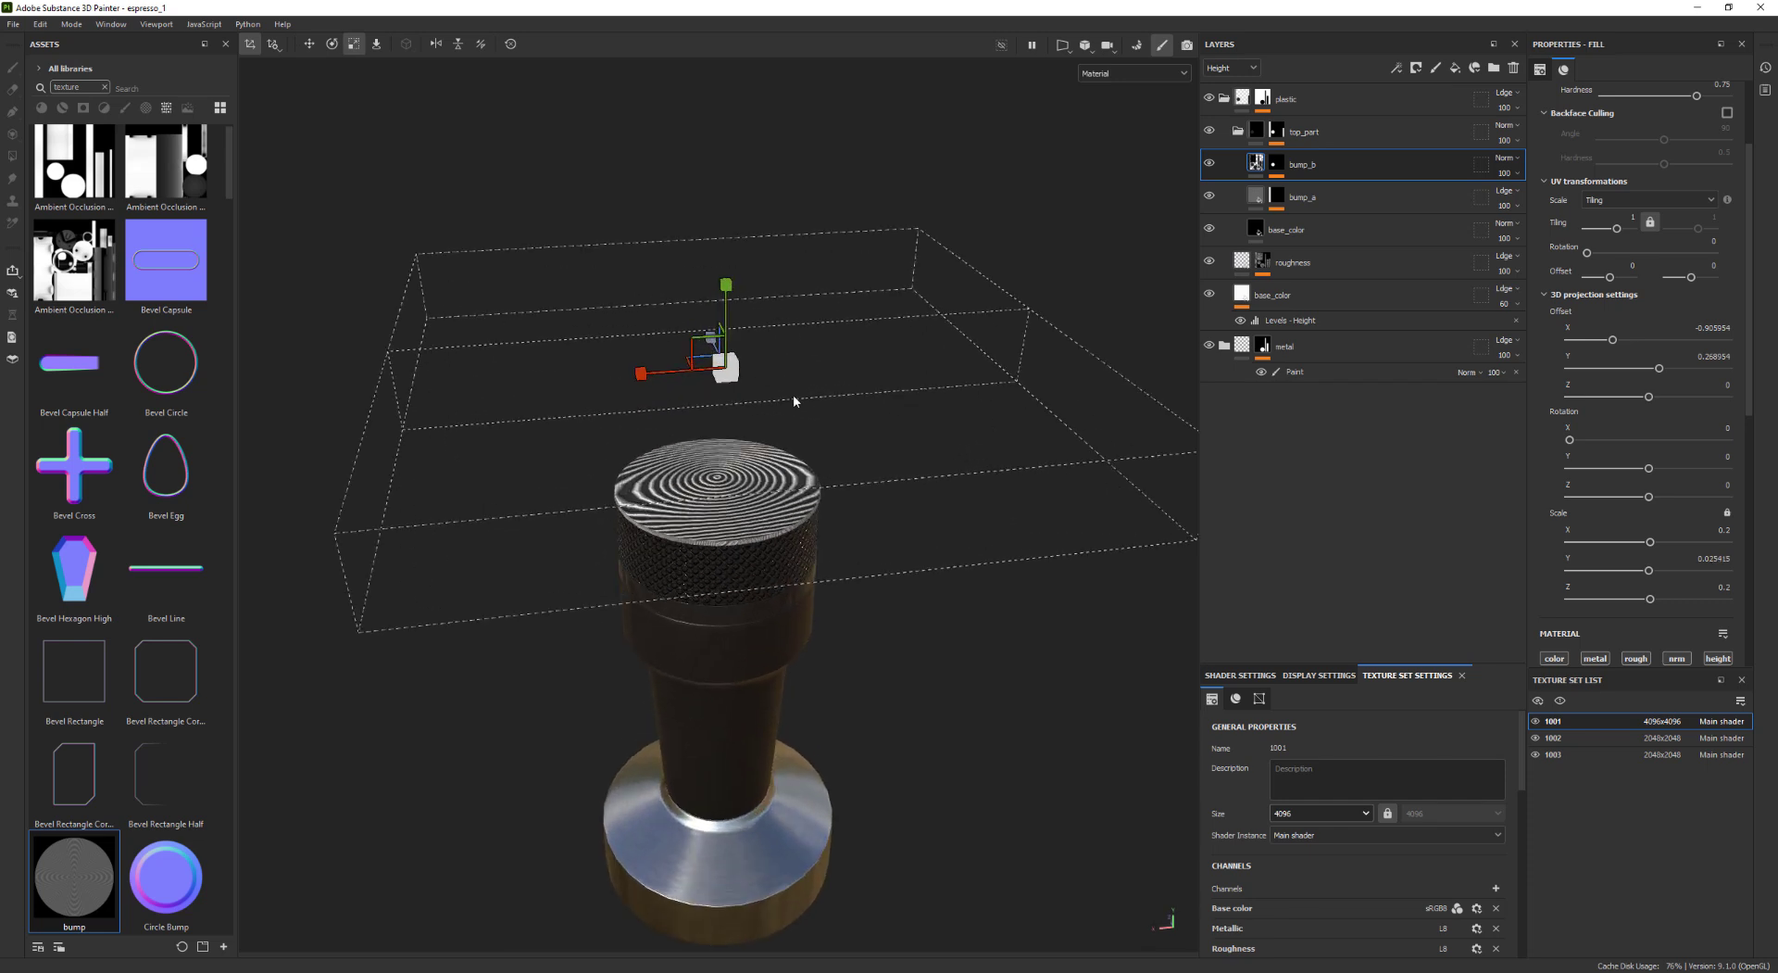
alt+drag(793, 401, 783, 406)
drag(727, 324, 731, 378)
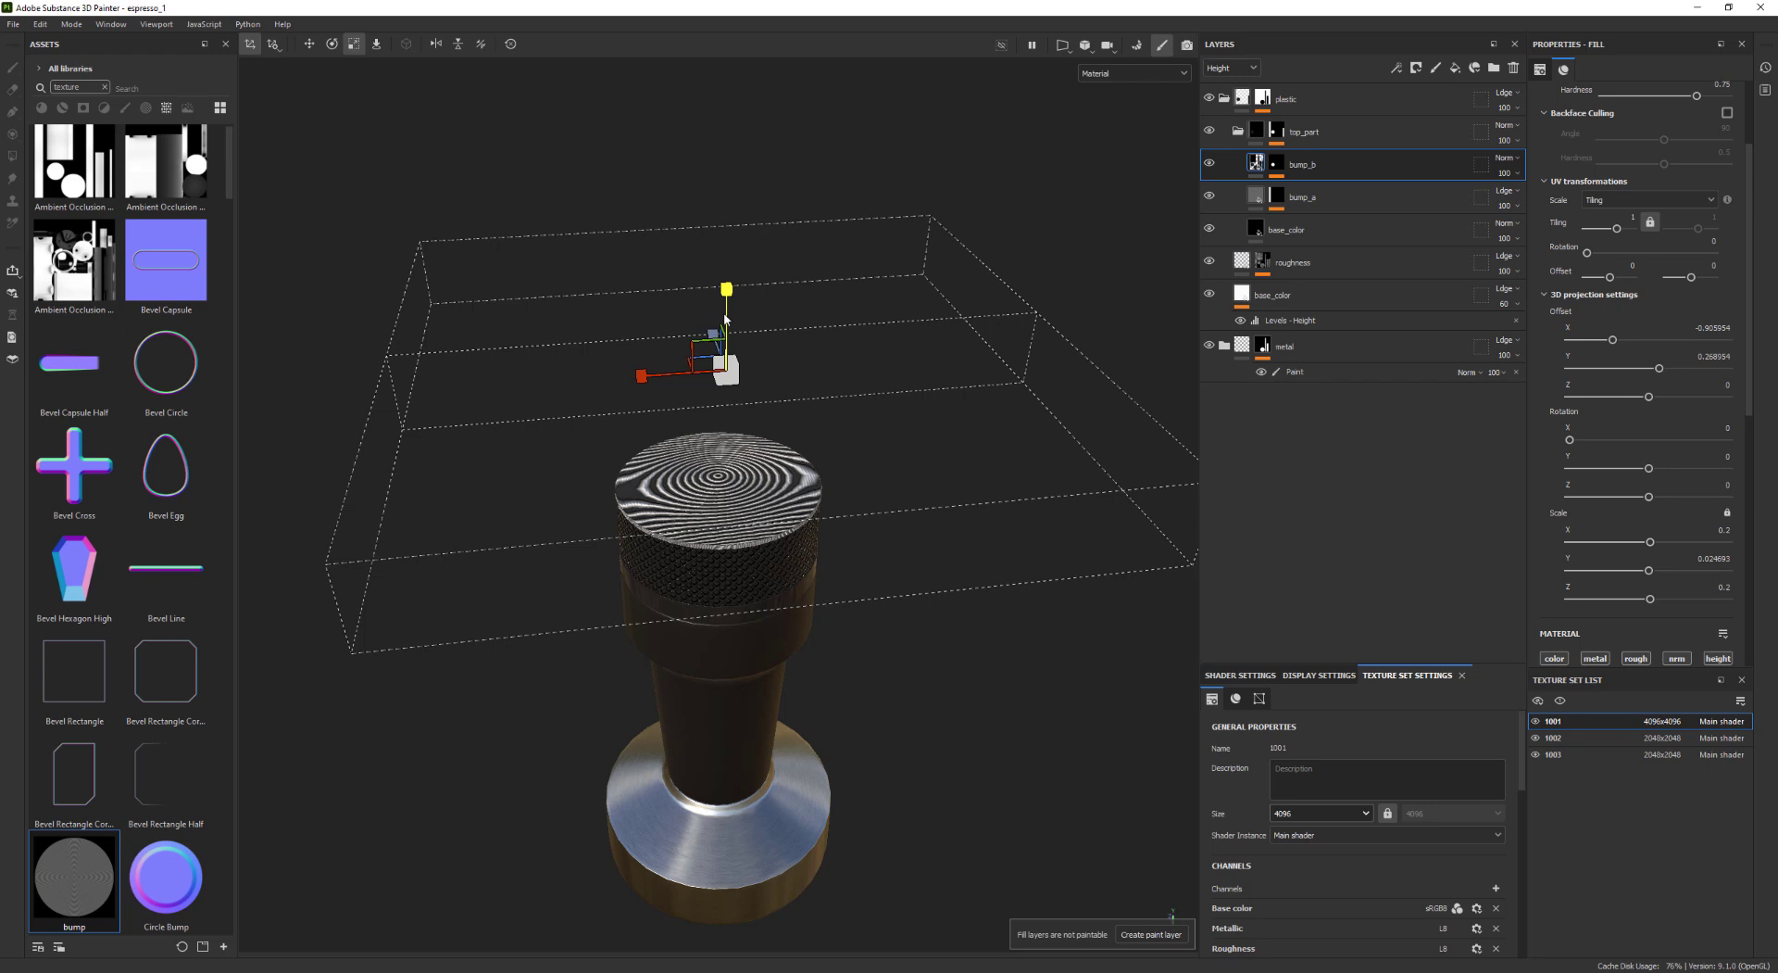
drag(731, 278, 740, 139)
Set the shape crop to Projection Cropped to Shape and lower the box onto the tamper's top, to a Y offset of about 0.16
key(w)
scroll(1663, 243, up, 3)
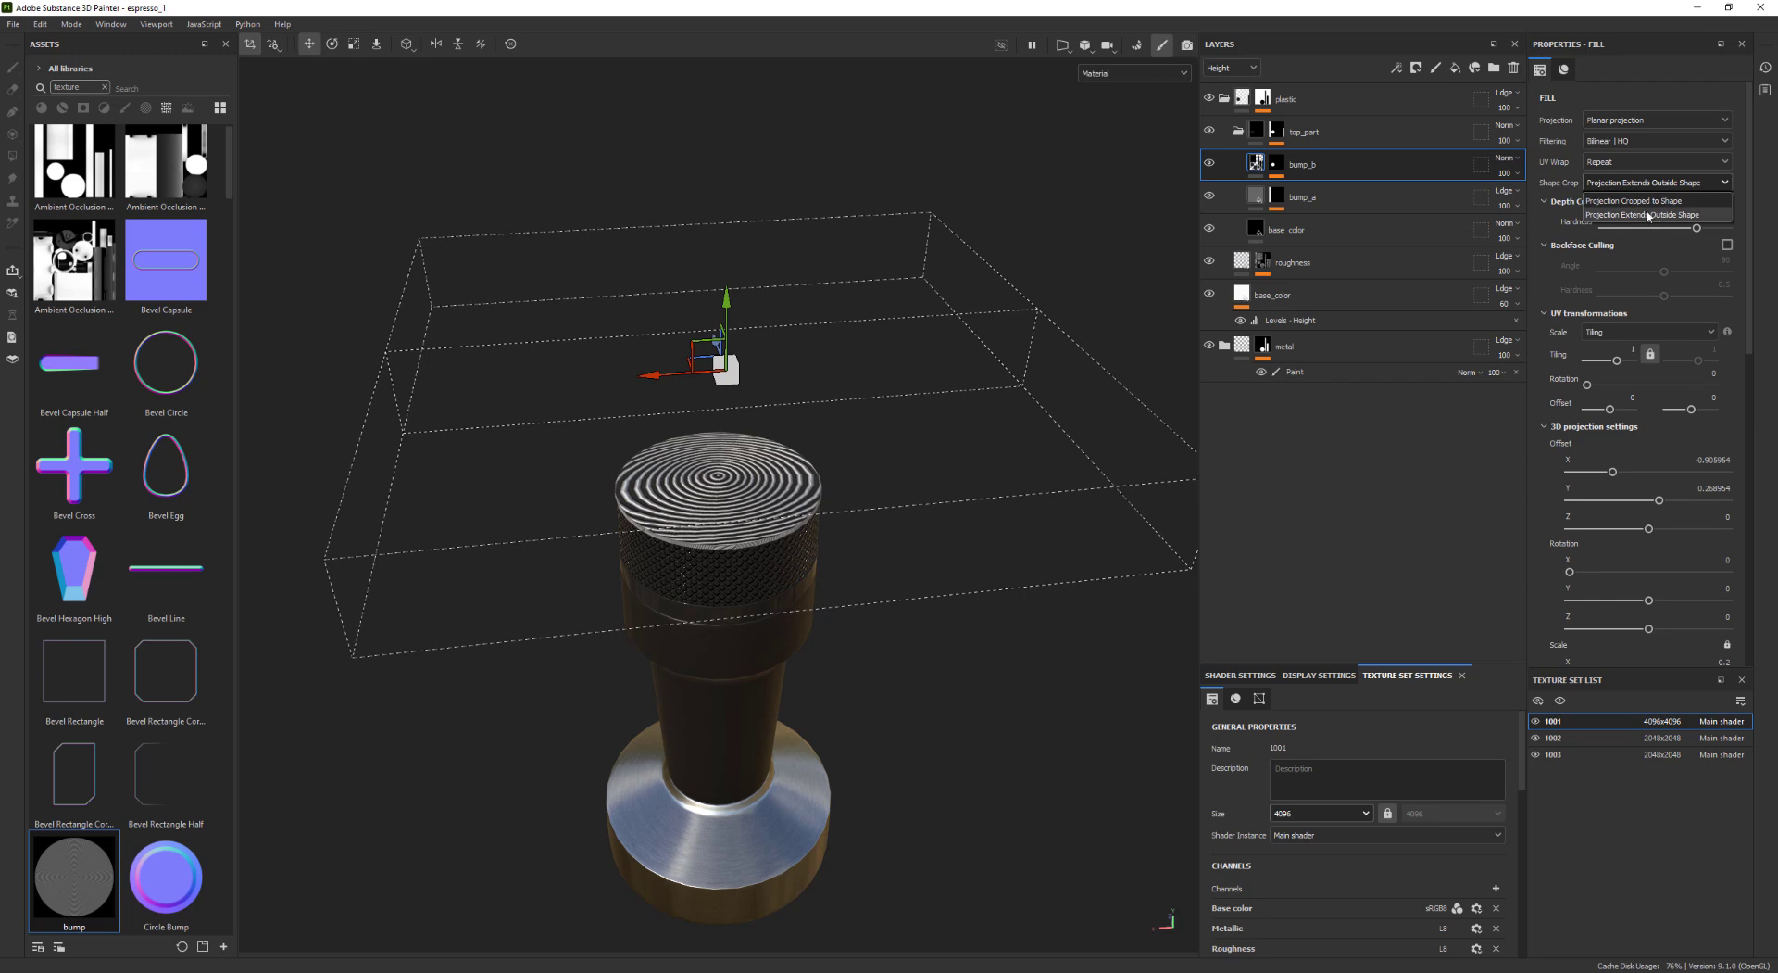
click(1657, 202)
drag(725, 308, 720, 403)
alt+drag(787, 445, 920, 542)
drag(651, 535, 468, 528)
key(ctrl+z)
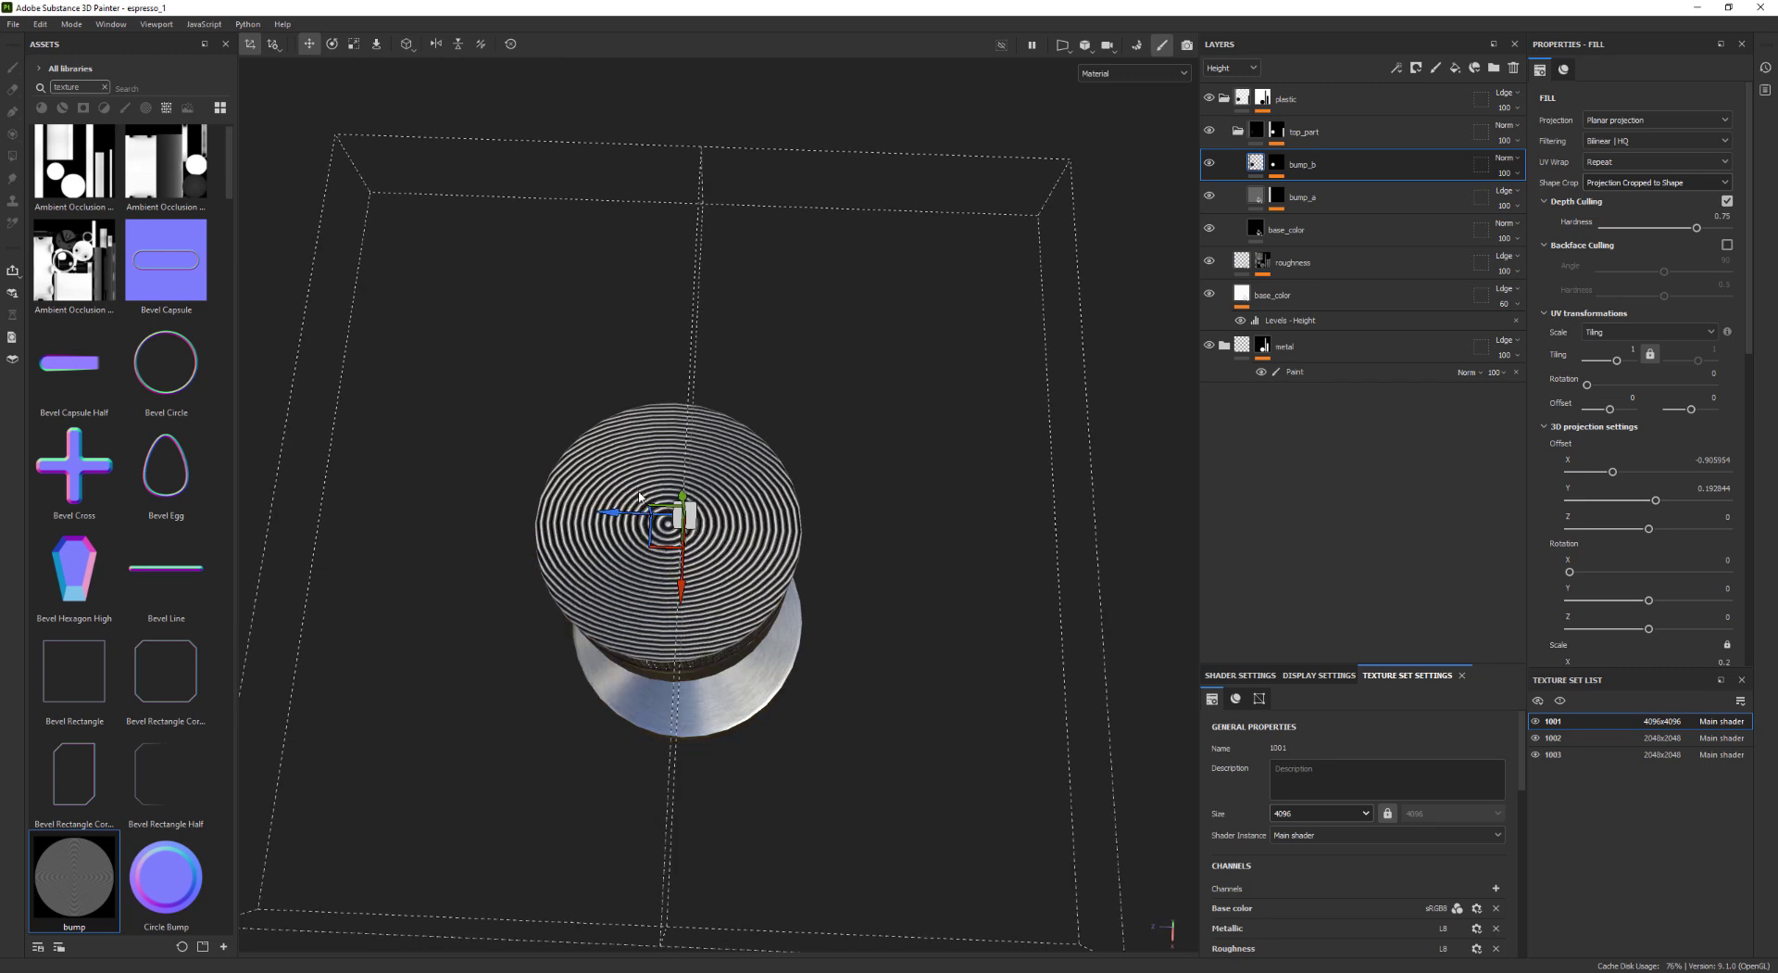
Show the 2D UV view beside the 3D view and frame the round top face's UV island
key(F1)
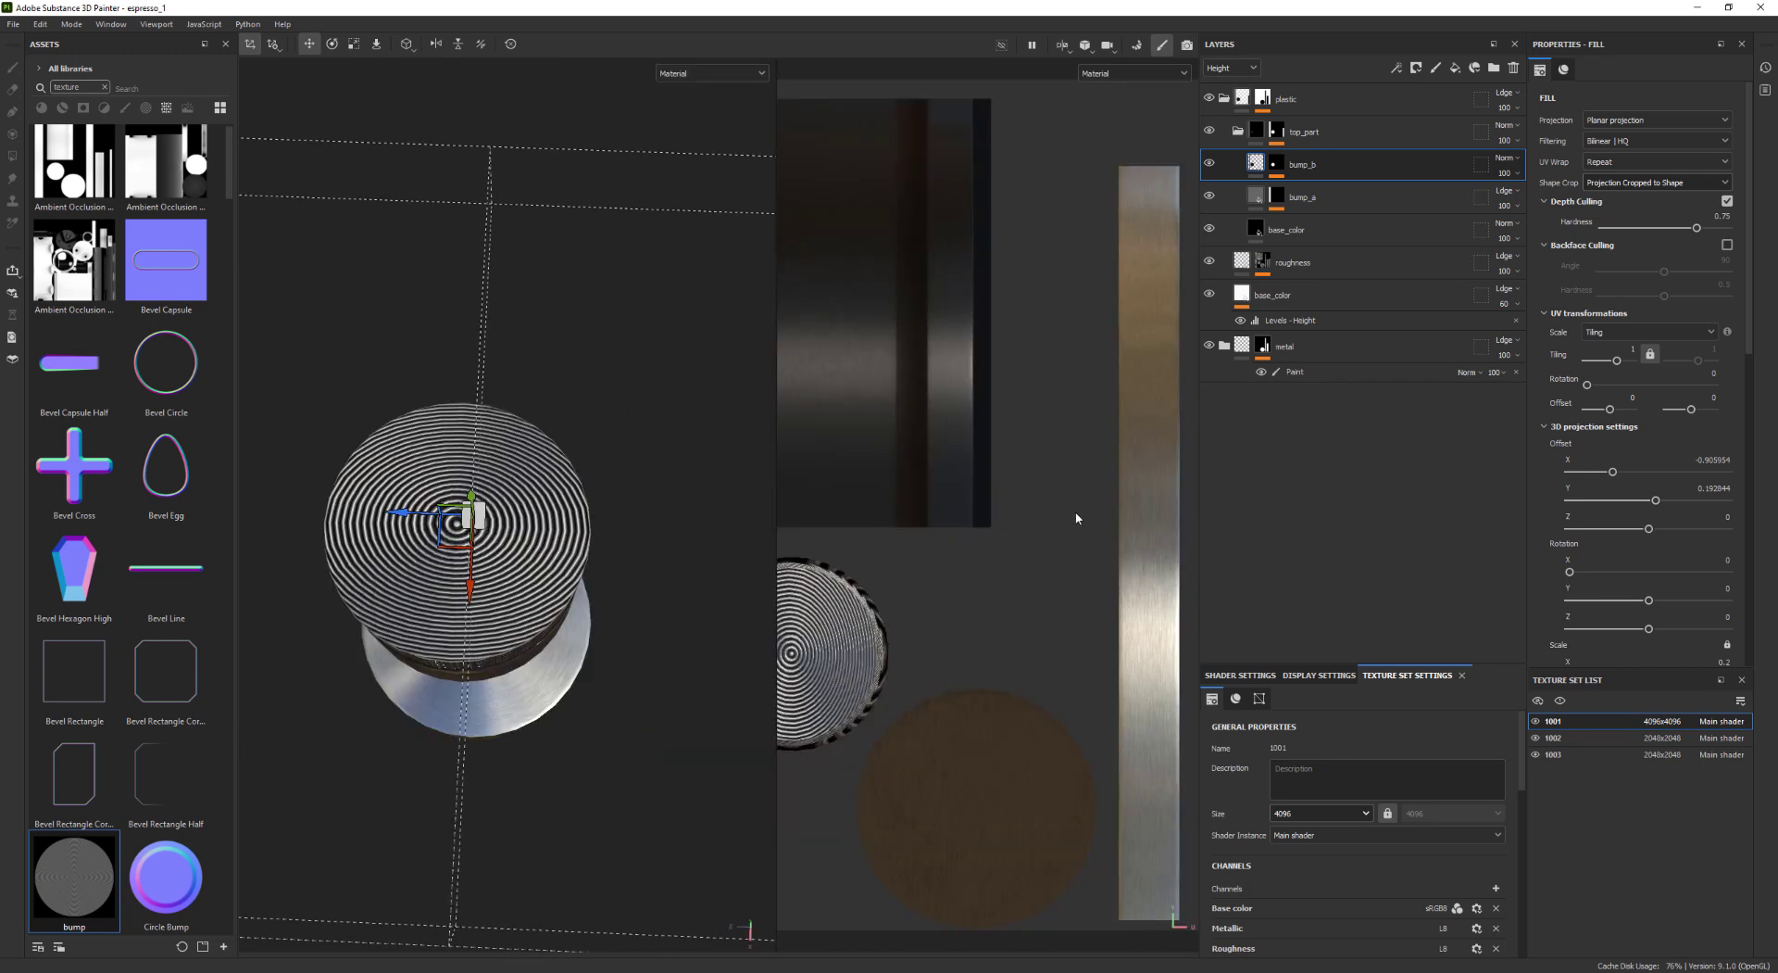
scroll(1076, 518, down, 5)
scroll(900, 486, up, 3)
alt+middle_drag(1047, 492, 942, 390)
alt+drag(596, 516, 857, 532)
Scale the projection to fit circular rings on the tamper's top, to about 0.33 in X, 0.012 in Y and 0.10 in Z
key(r)
alt+drag(663, 569, 815, 518)
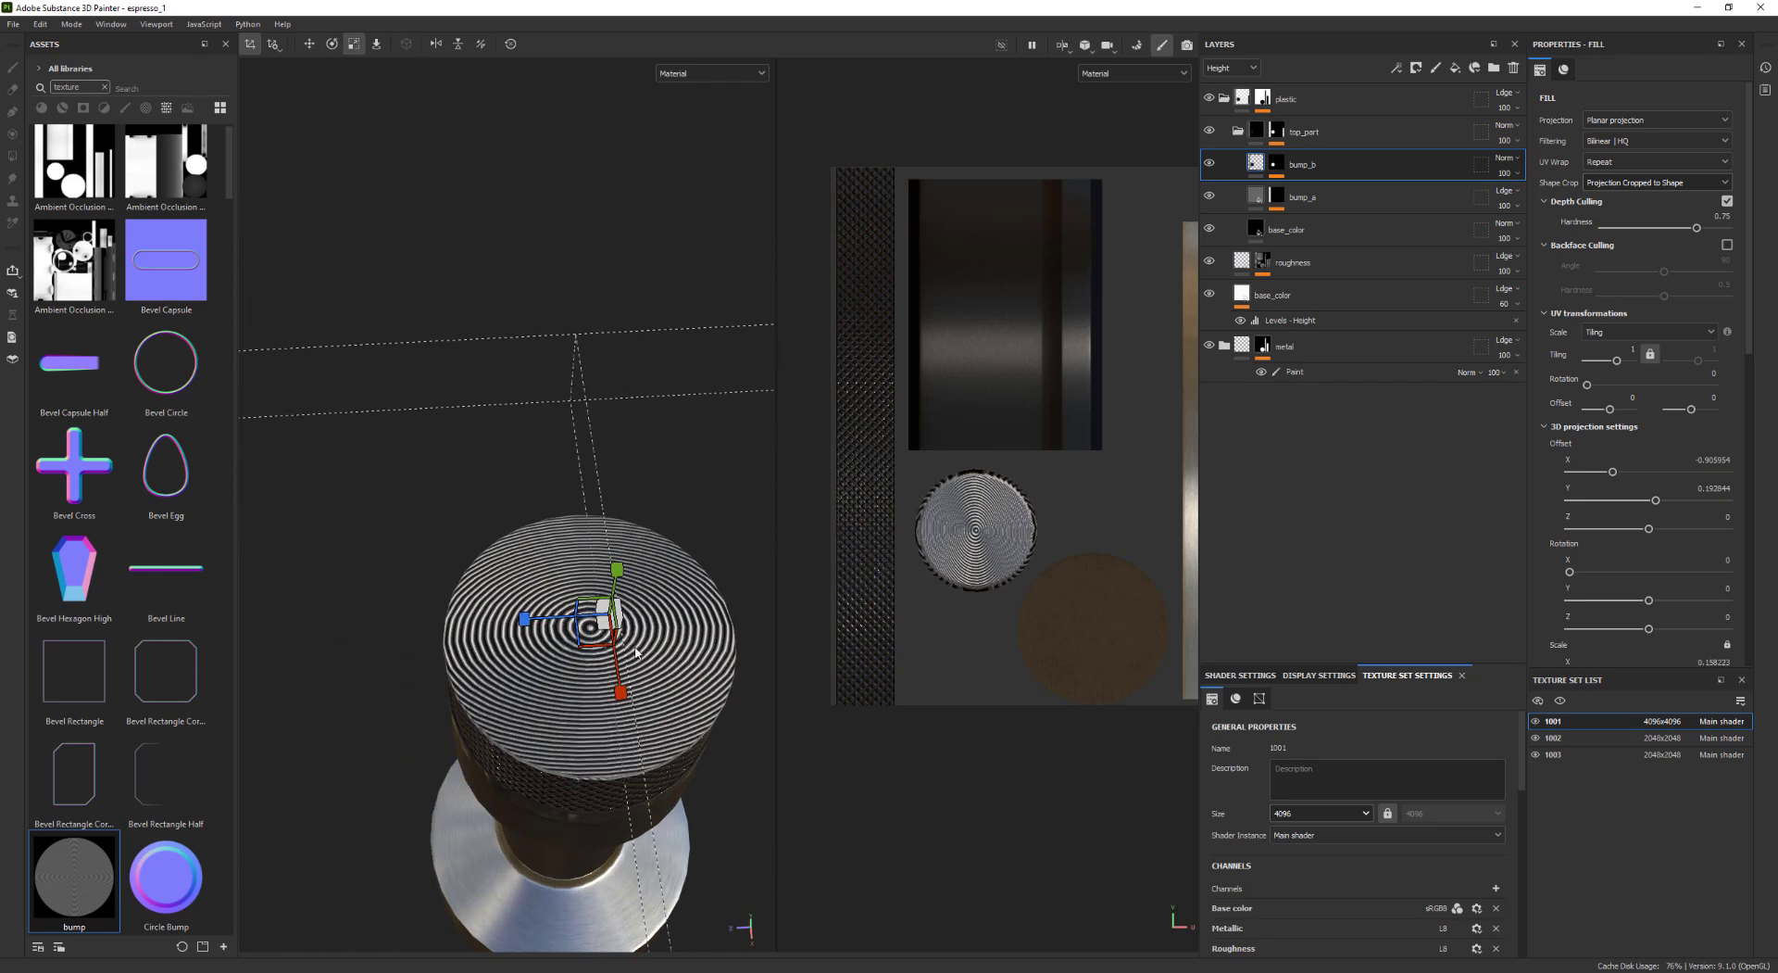
key(ctrl+z)
alt+drag(695, 556, 532, 539)
alt+drag(596, 611, 530, 590)
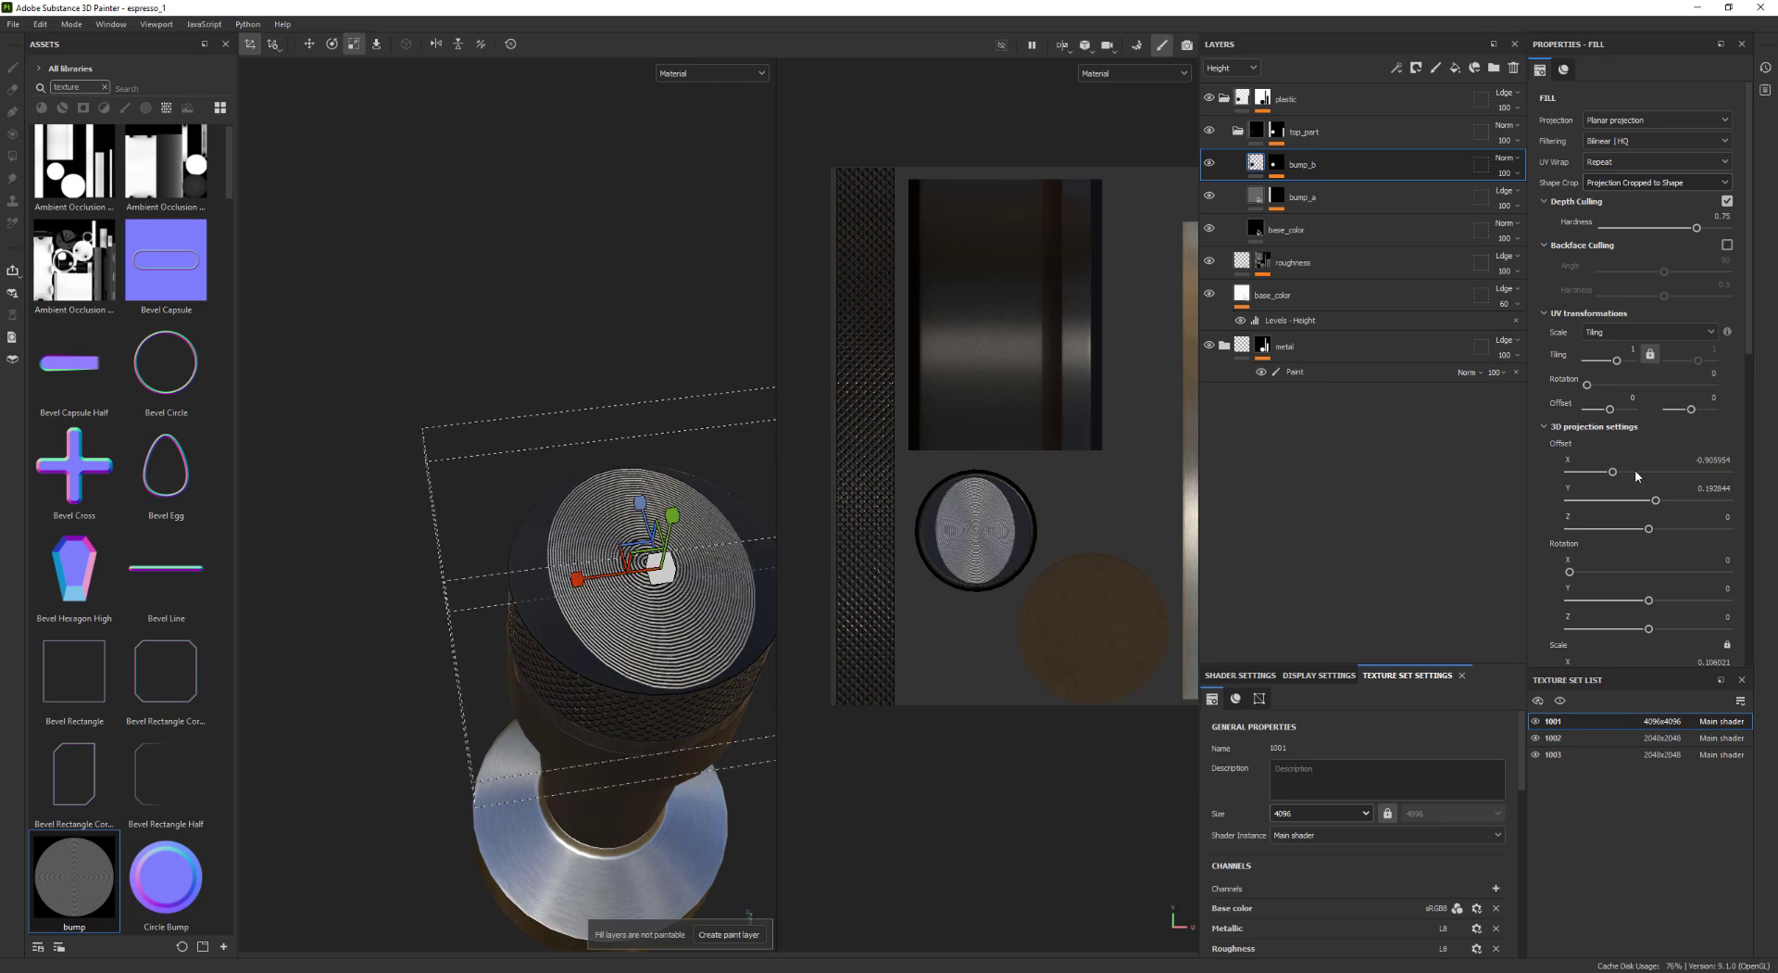
drag(1747, 350, 1742, 453)
alt+drag(626, 556, 65, 661)
drag(176, 637, 56, 654)
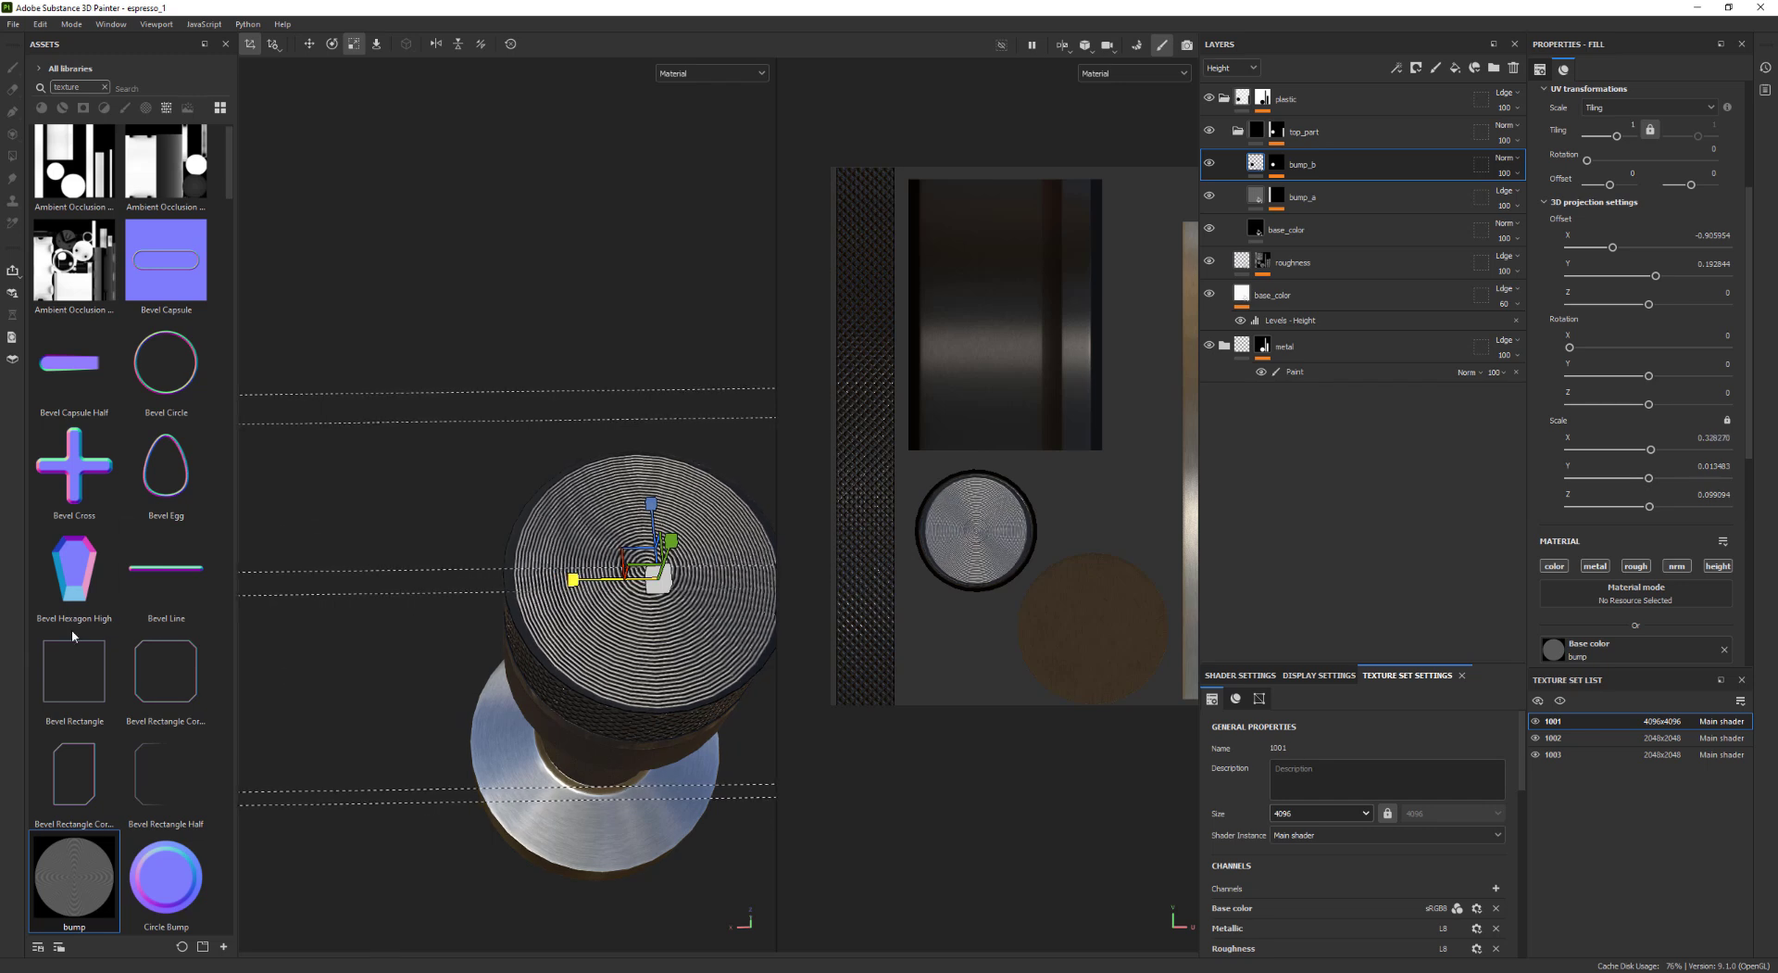
Widen the ring projection on the tamper's top to an X scale of about 0.62
drag(89, 623, 81, 624)
alt+drag(361, 602, 432, 703)
drag(277, 638, 1, 690)
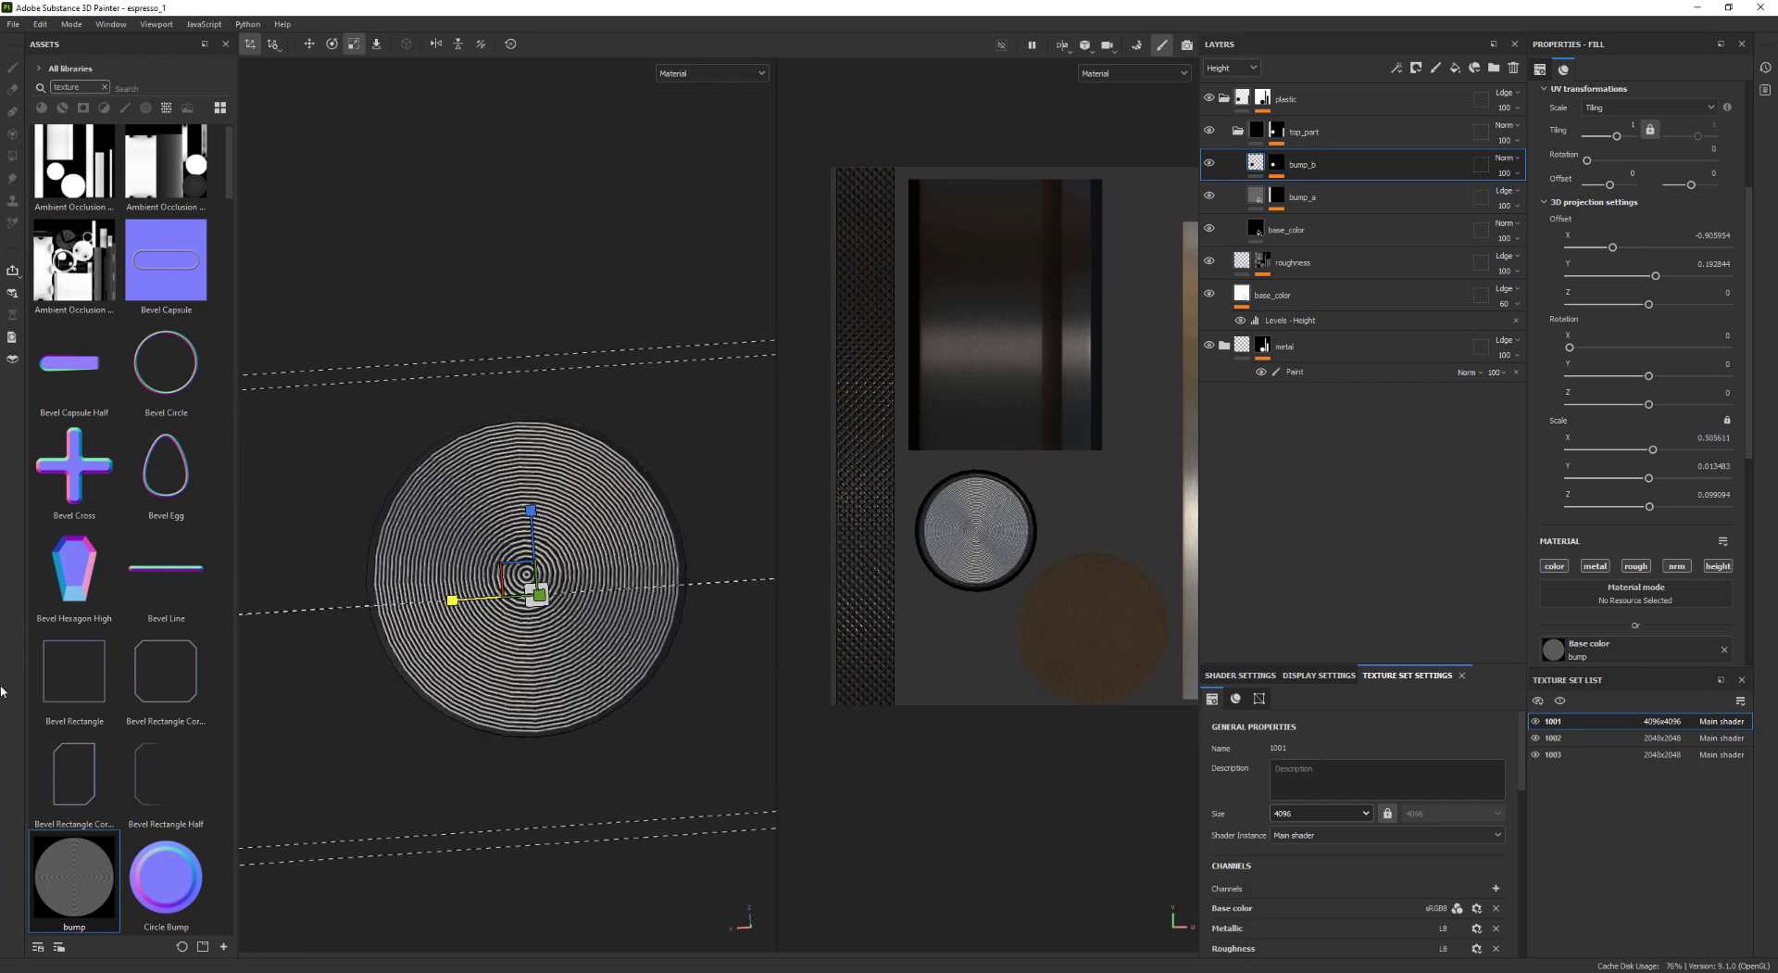
drag(465, 602, 164, 662)
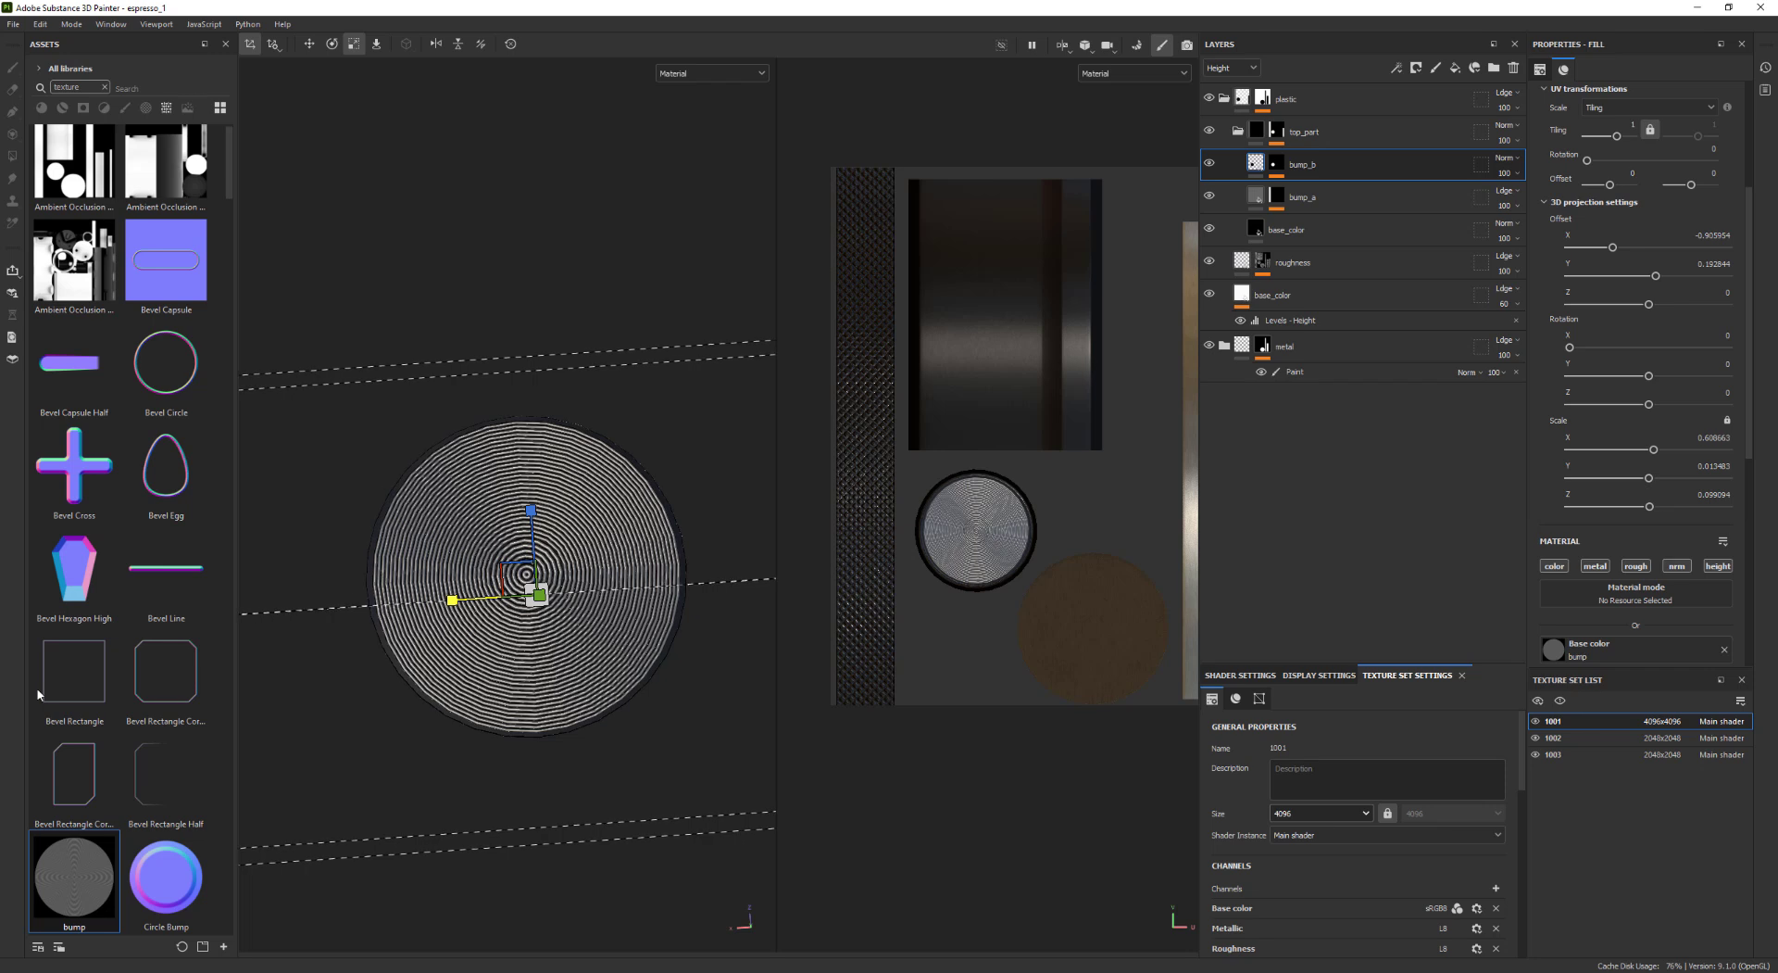
drag(2, 699, 0, 700)
alt+drag(516, 670, 528, 408)
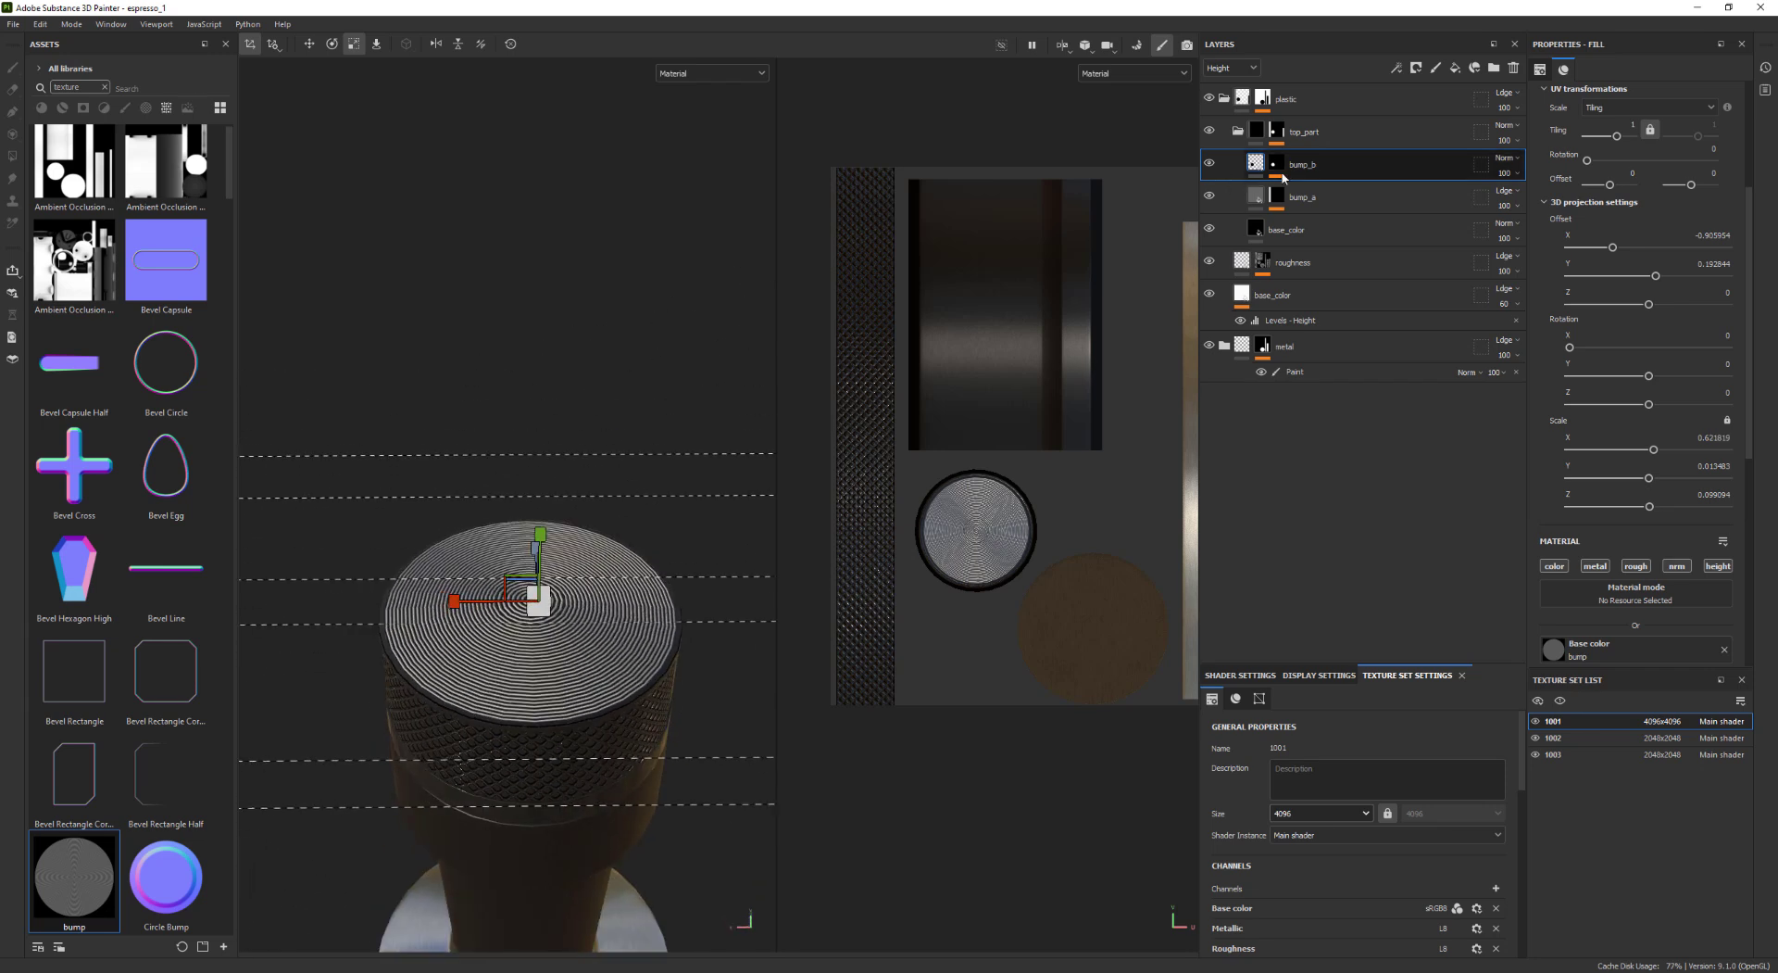
Turn off the bump_b layer's color channel and widen its projection to an X scale of about 0.68
scroll(1574, 278, down, 4)
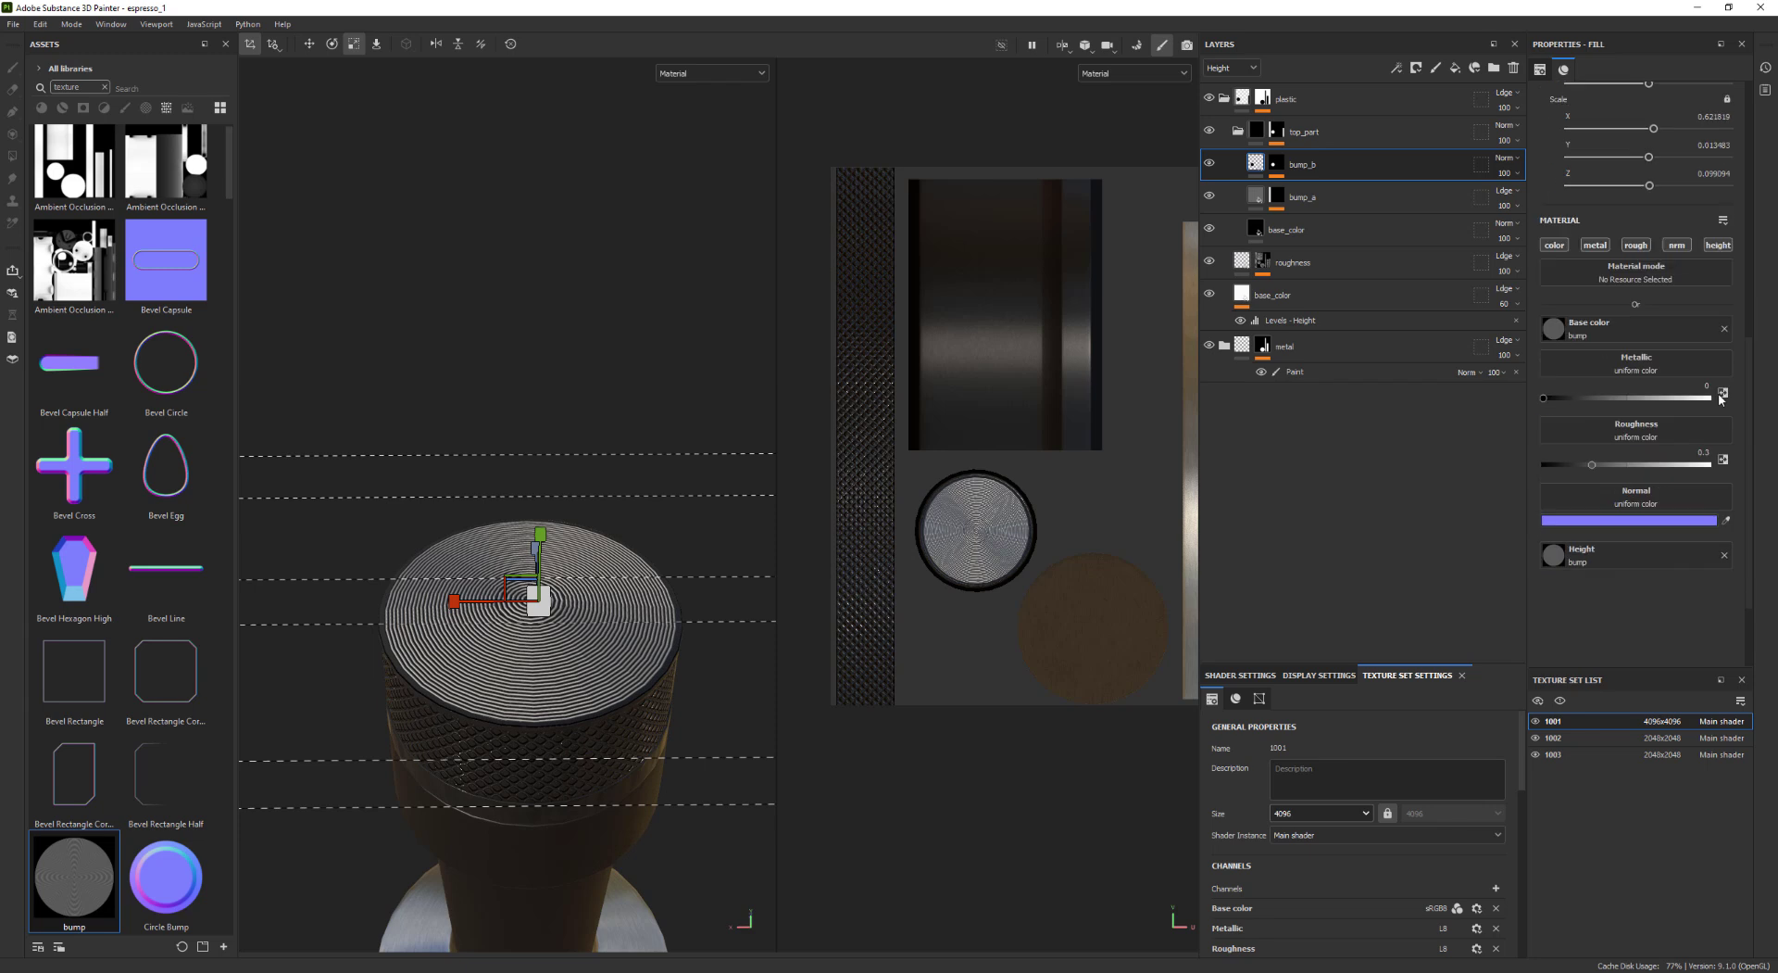
click(1555, 238)
alt+drag(592, 639, 461, 613)
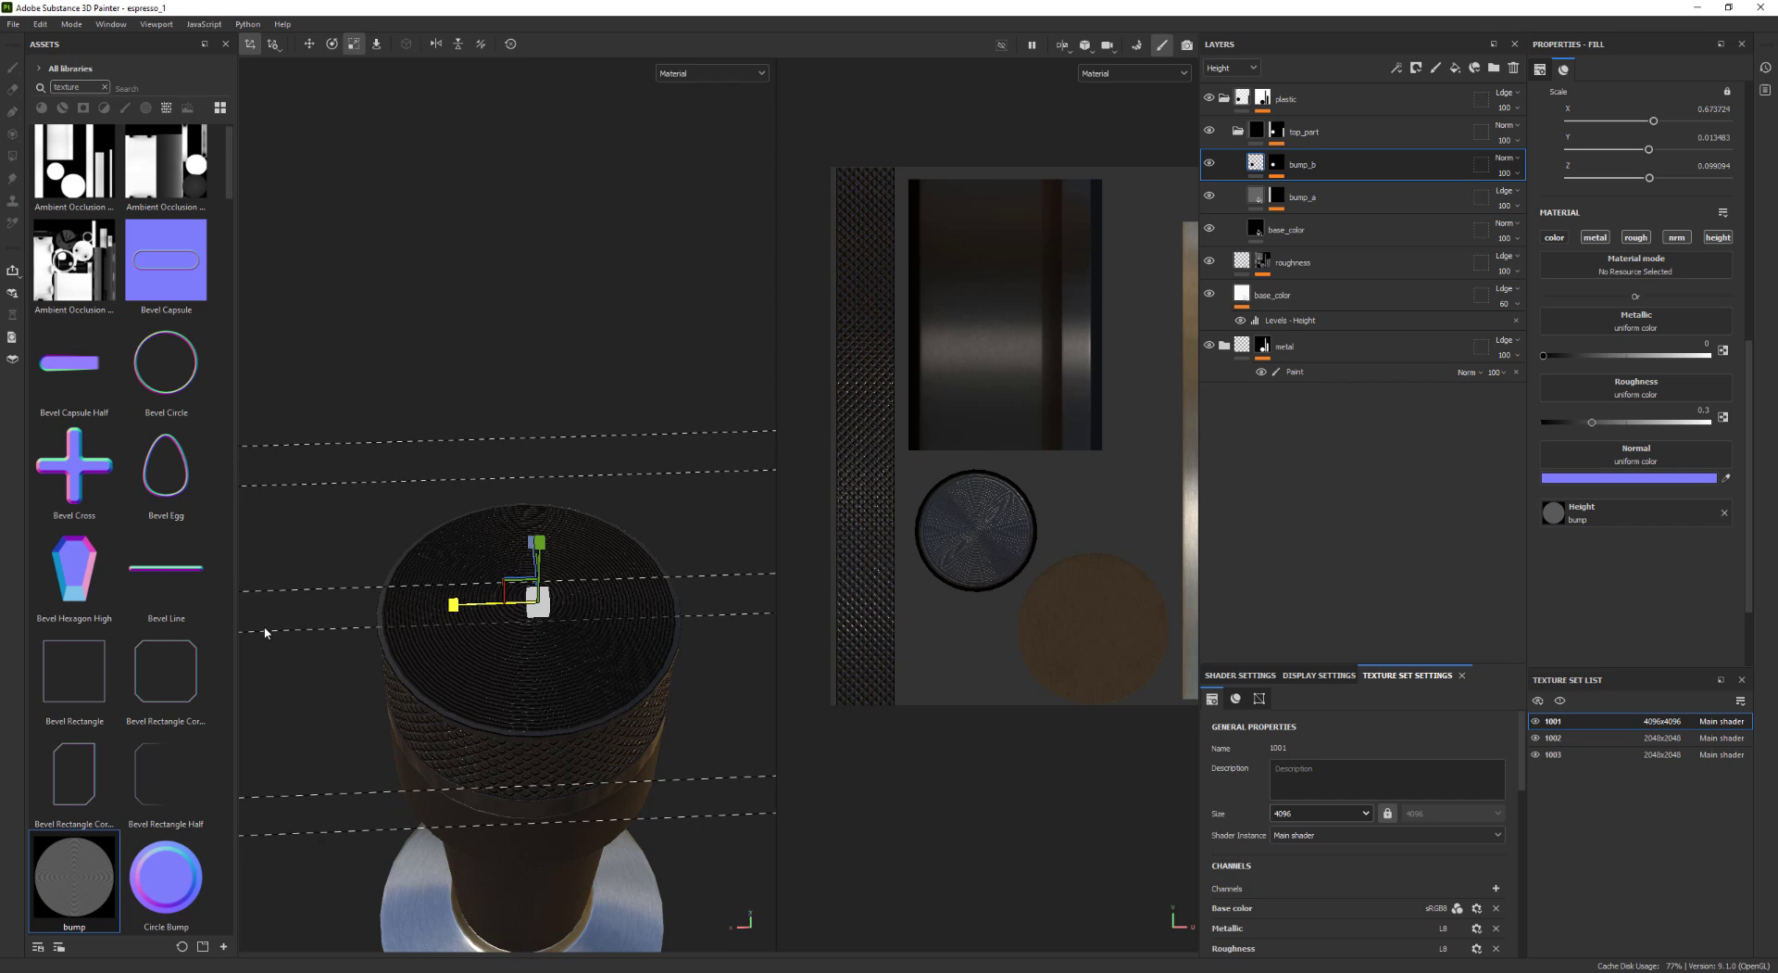
alt+drag(245, 634, 523, 602)
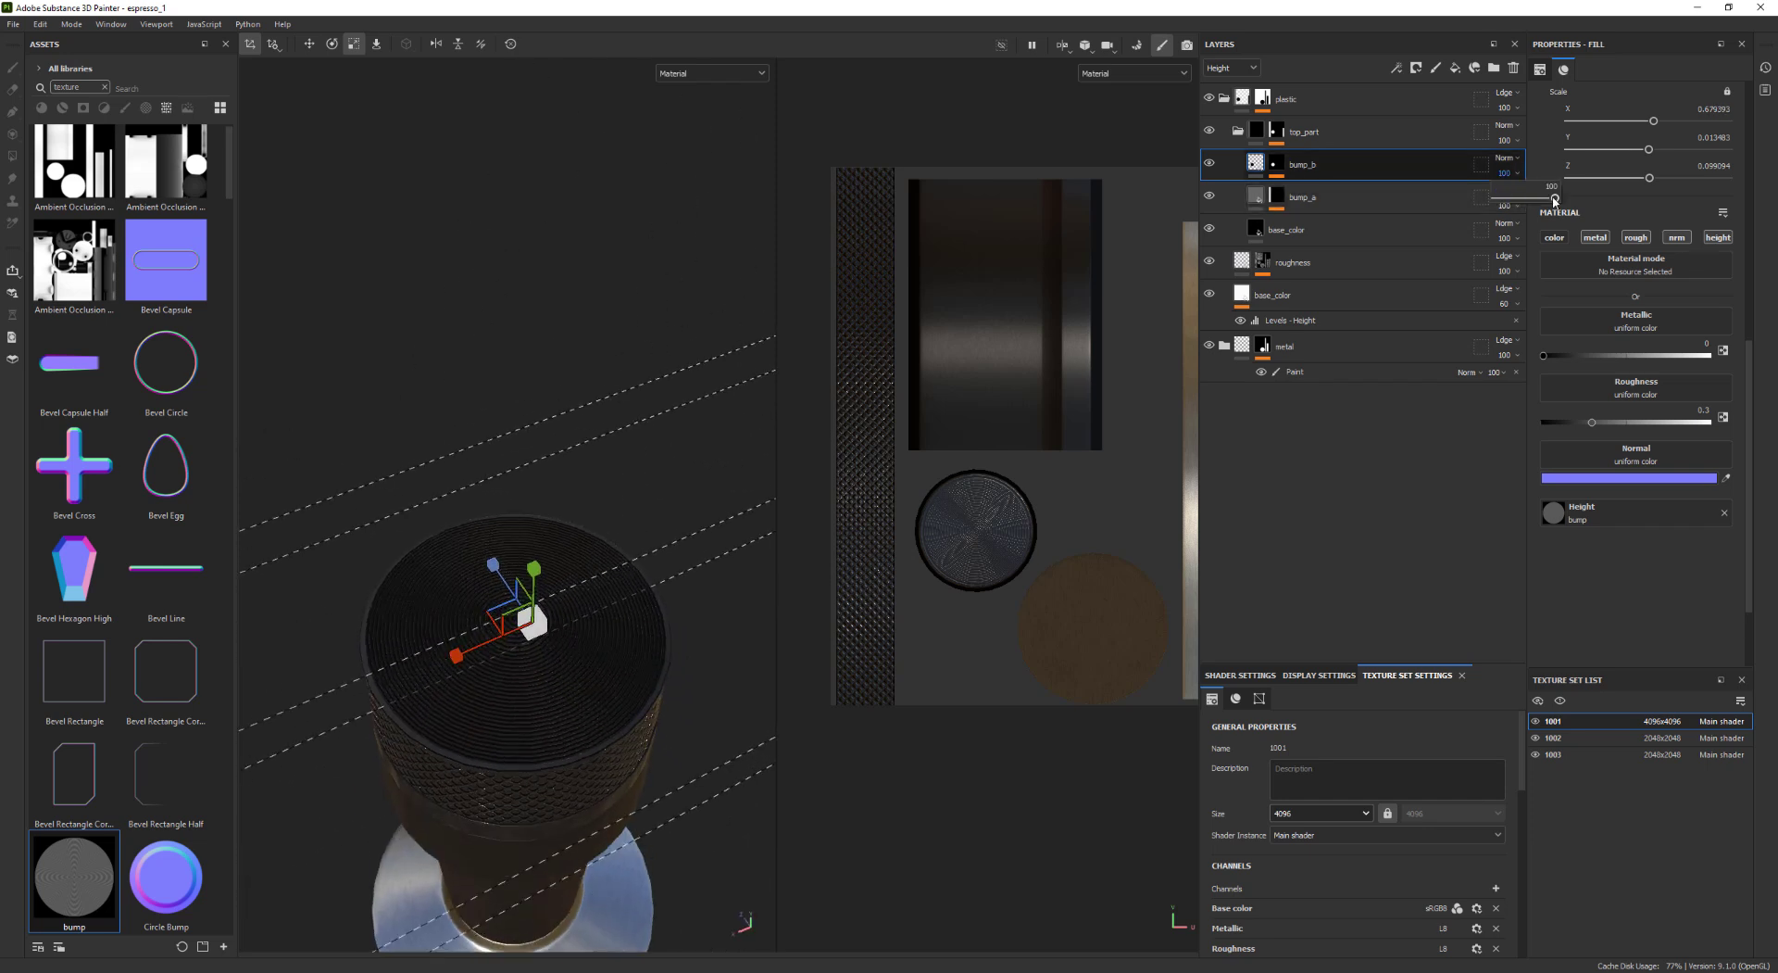
Lower the bump_b layer's height opacity to about 5 and check the rings on the whole tamper
drag(1554, 199, 1500, 203)
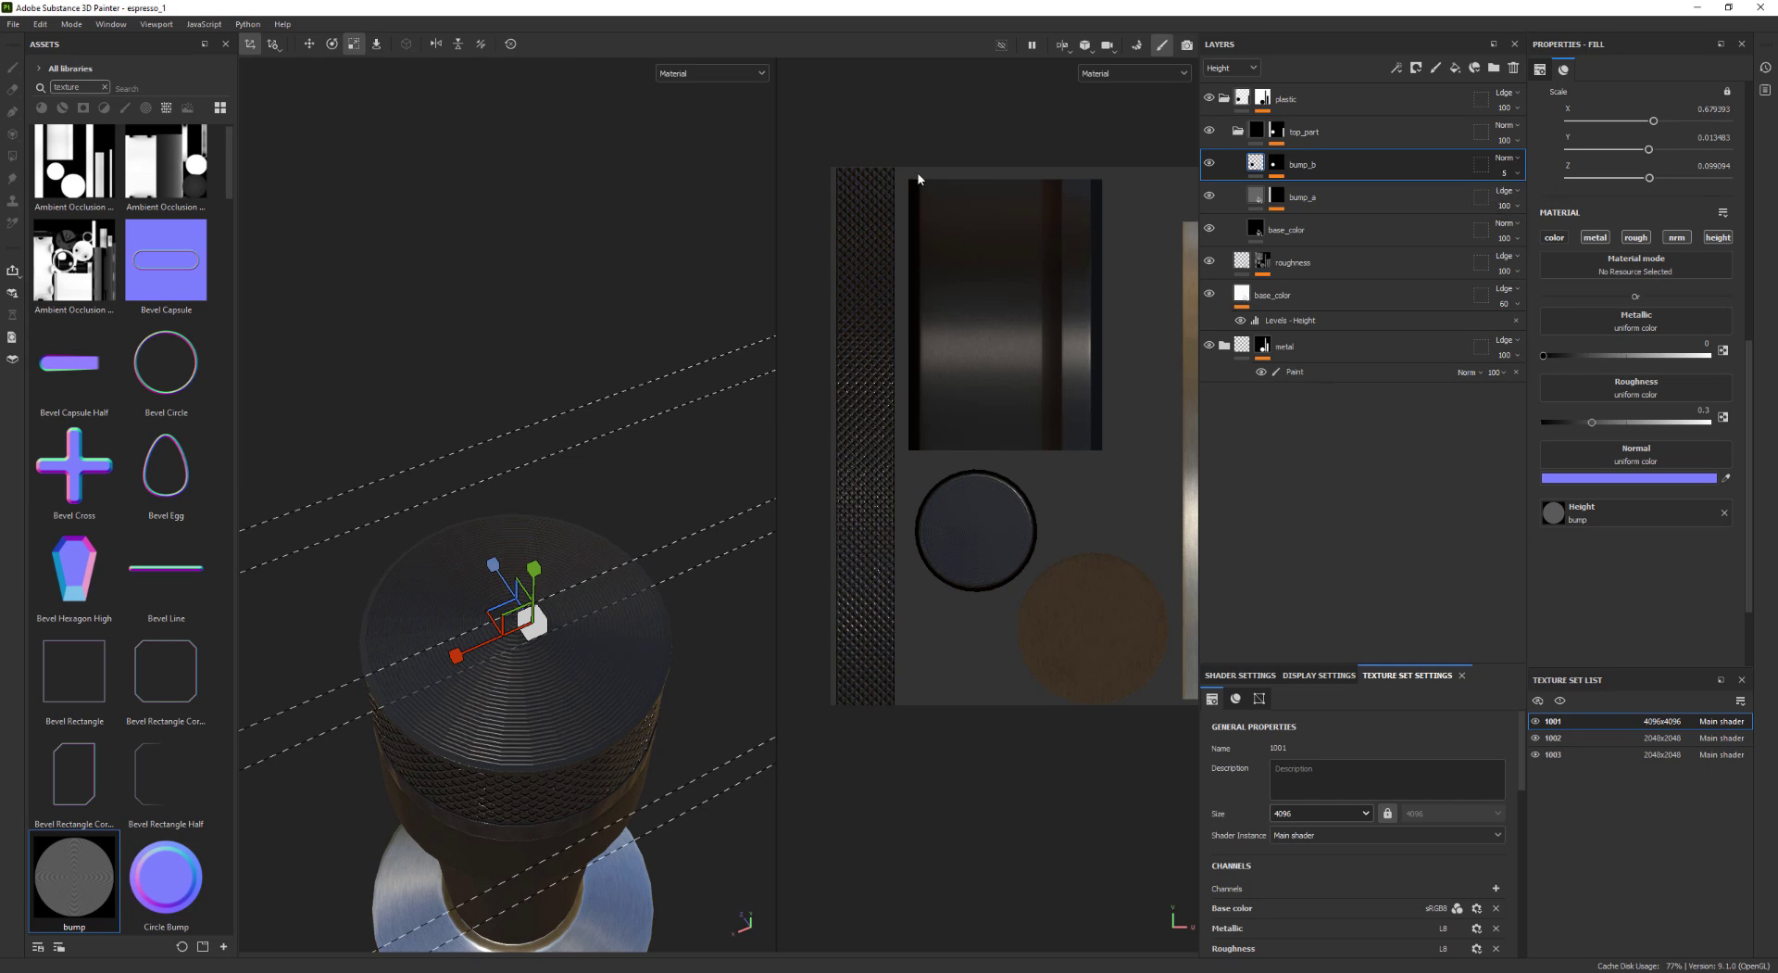
click(1257, 132)
mouse_move(579, 382)
alt+mouse_down()
mouse_move(428, 547)
mouse_move(866, 763)
mouse_move(580, 788)
mouse_move(584, 647)
mouse_move(607, 575)
mouse_move(503, 544)
mouse_move(496, 647)
mouse_move(534, 567)
mouse_move(432, 615)
mouse_move(346, 723)
mouse_move(259, 731)
mouse_move(343, 764)
mouse_move(469, 537)
mouse_move(441, 476)
mouse_move(553, 543)
alt+mouse_up()
alt+right_drag(553, 542, 658, 525)
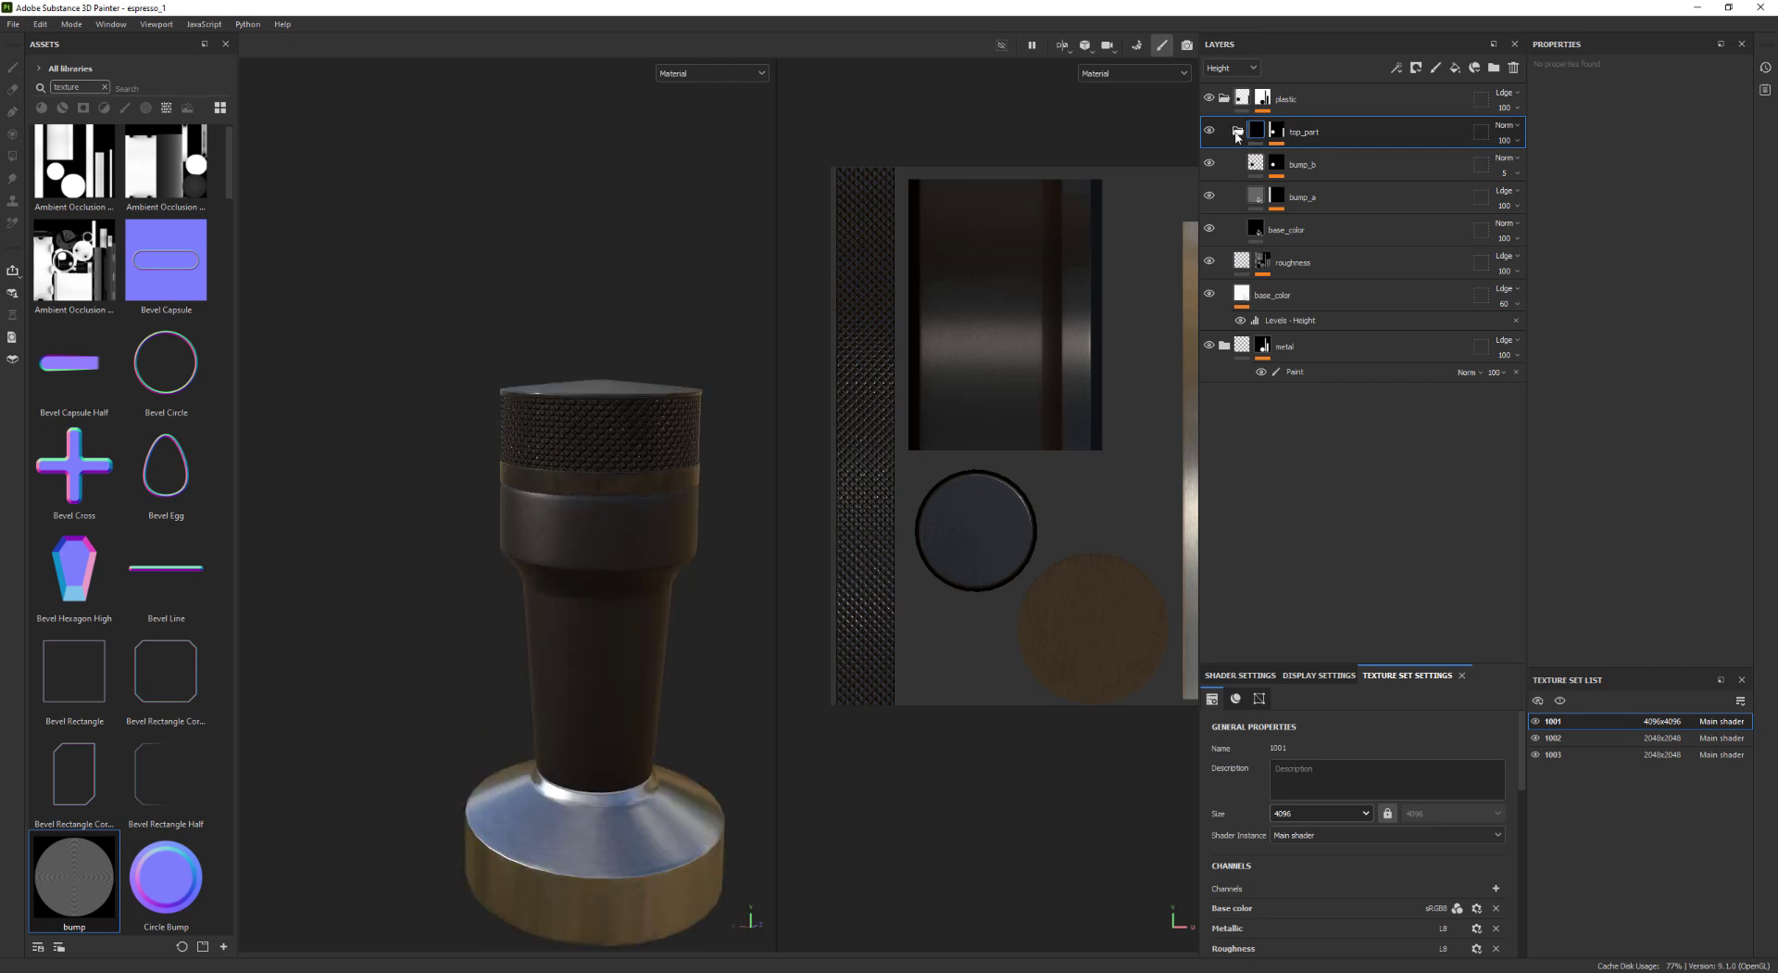
Add a fill layer above the top_part folder with only the roughness channel active and name it roughness_detail
click(1238, 131)
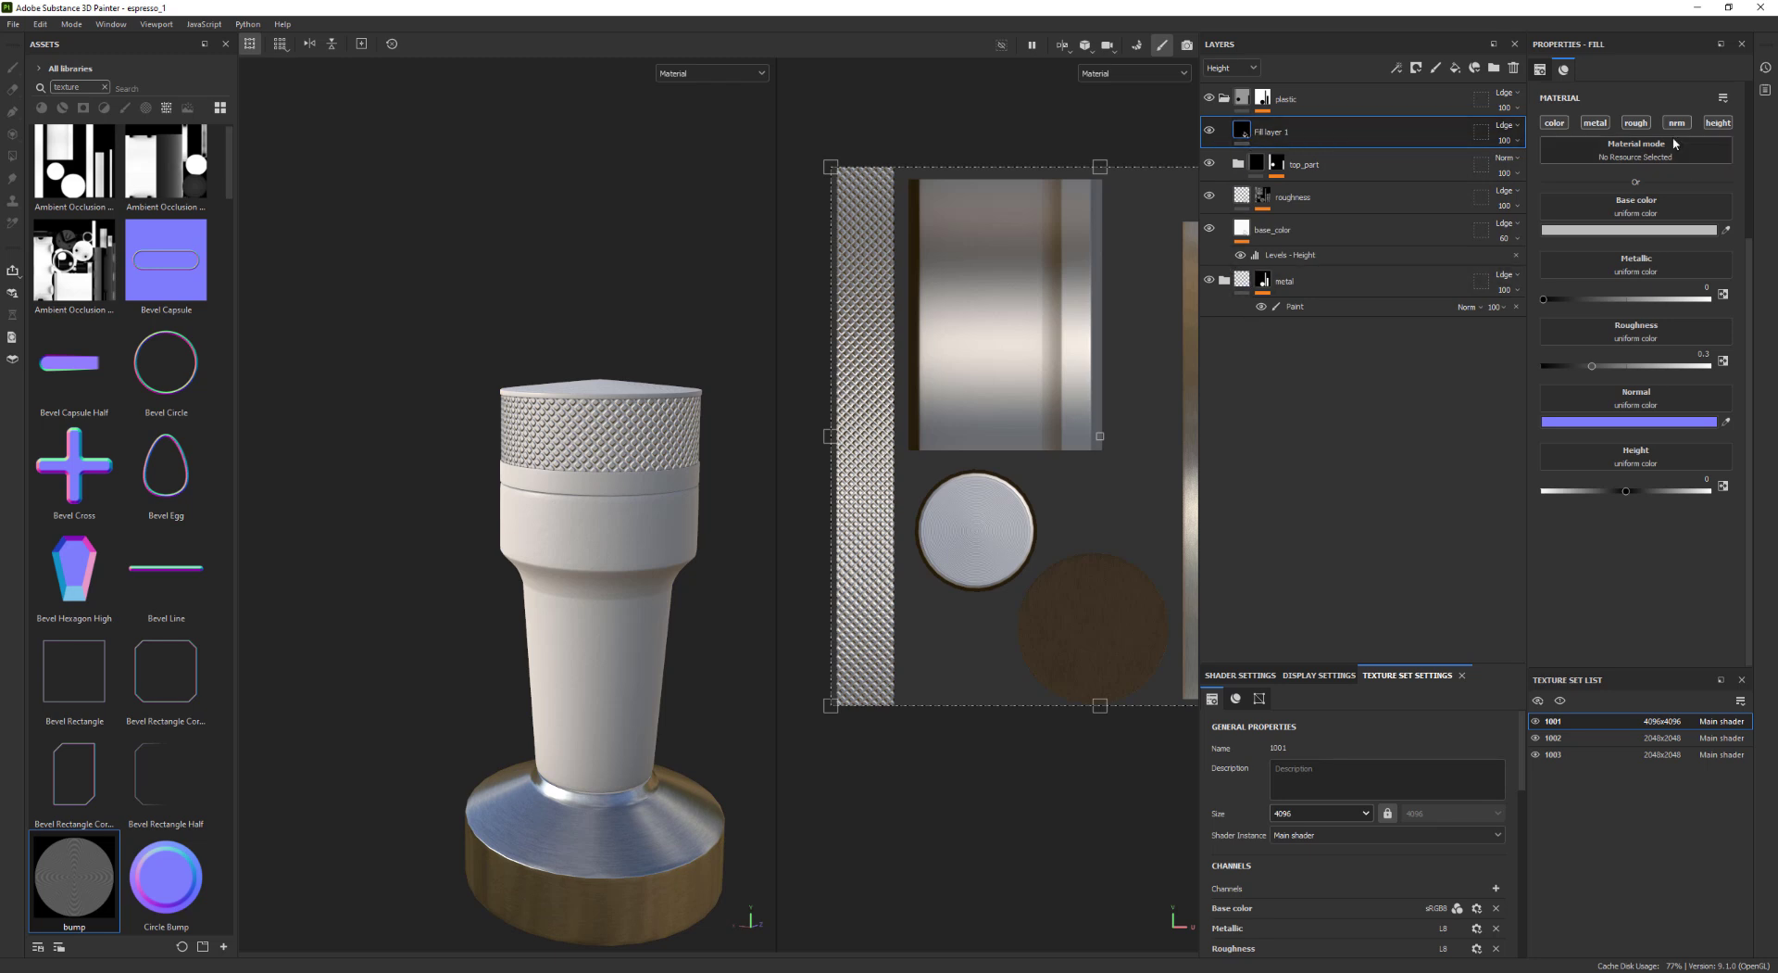
alt+click(1636, 122)
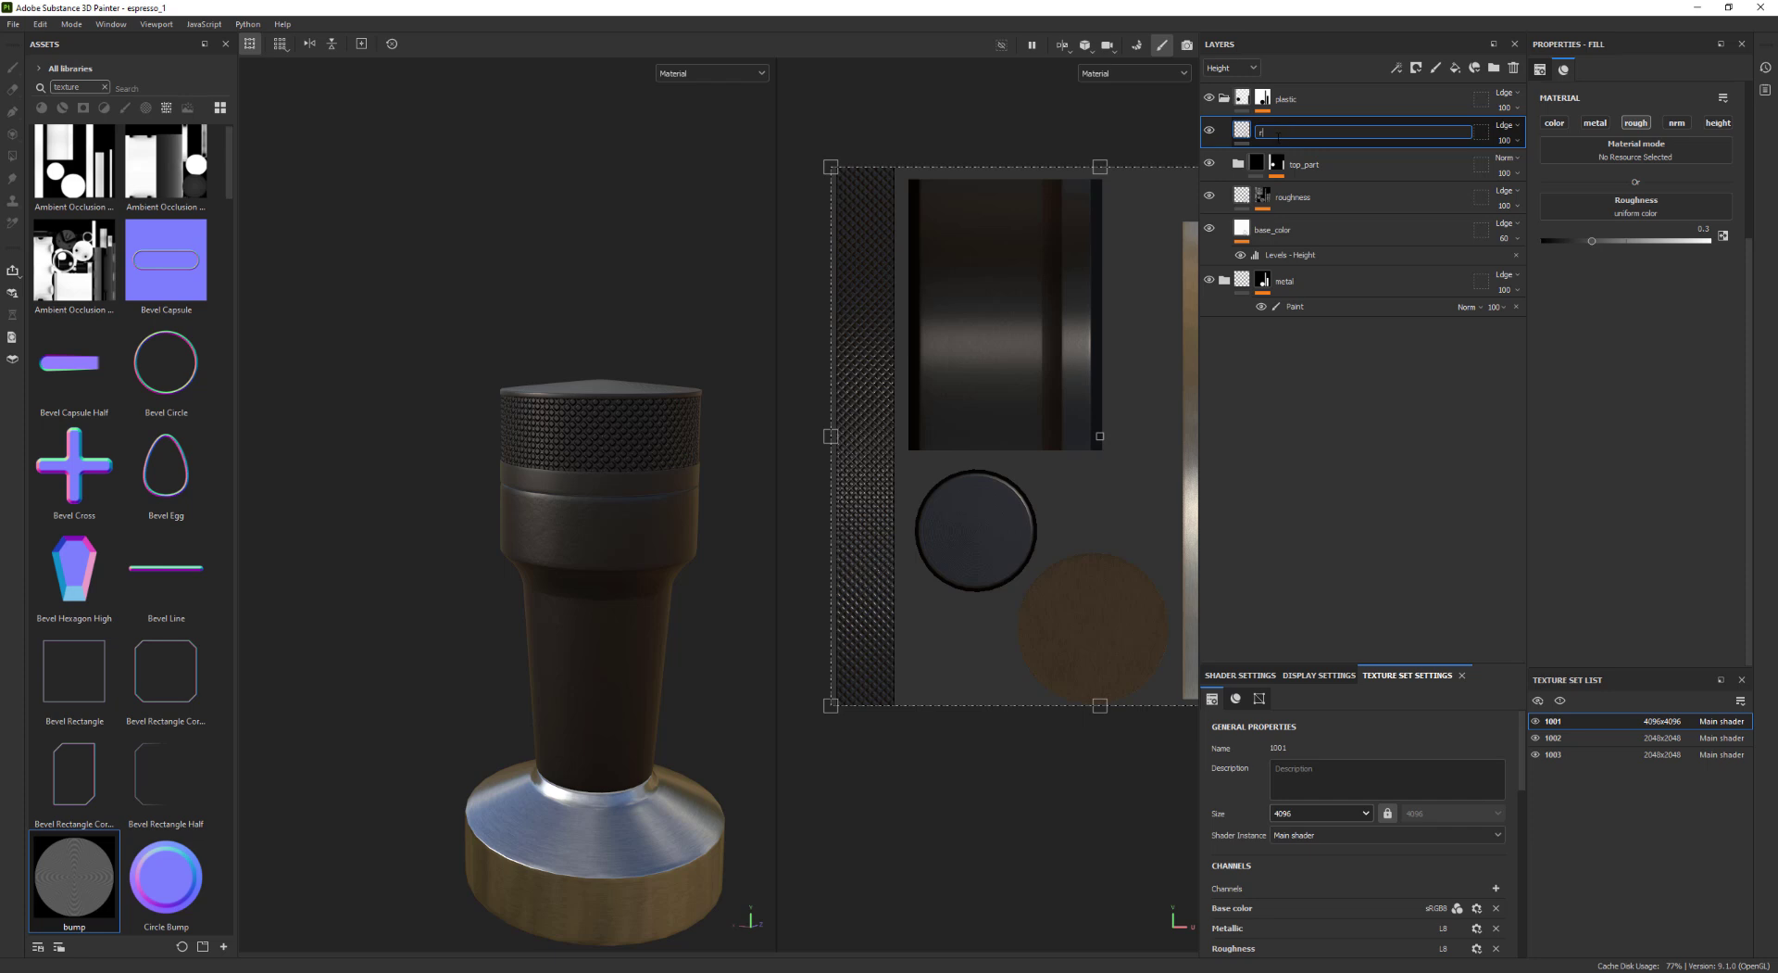
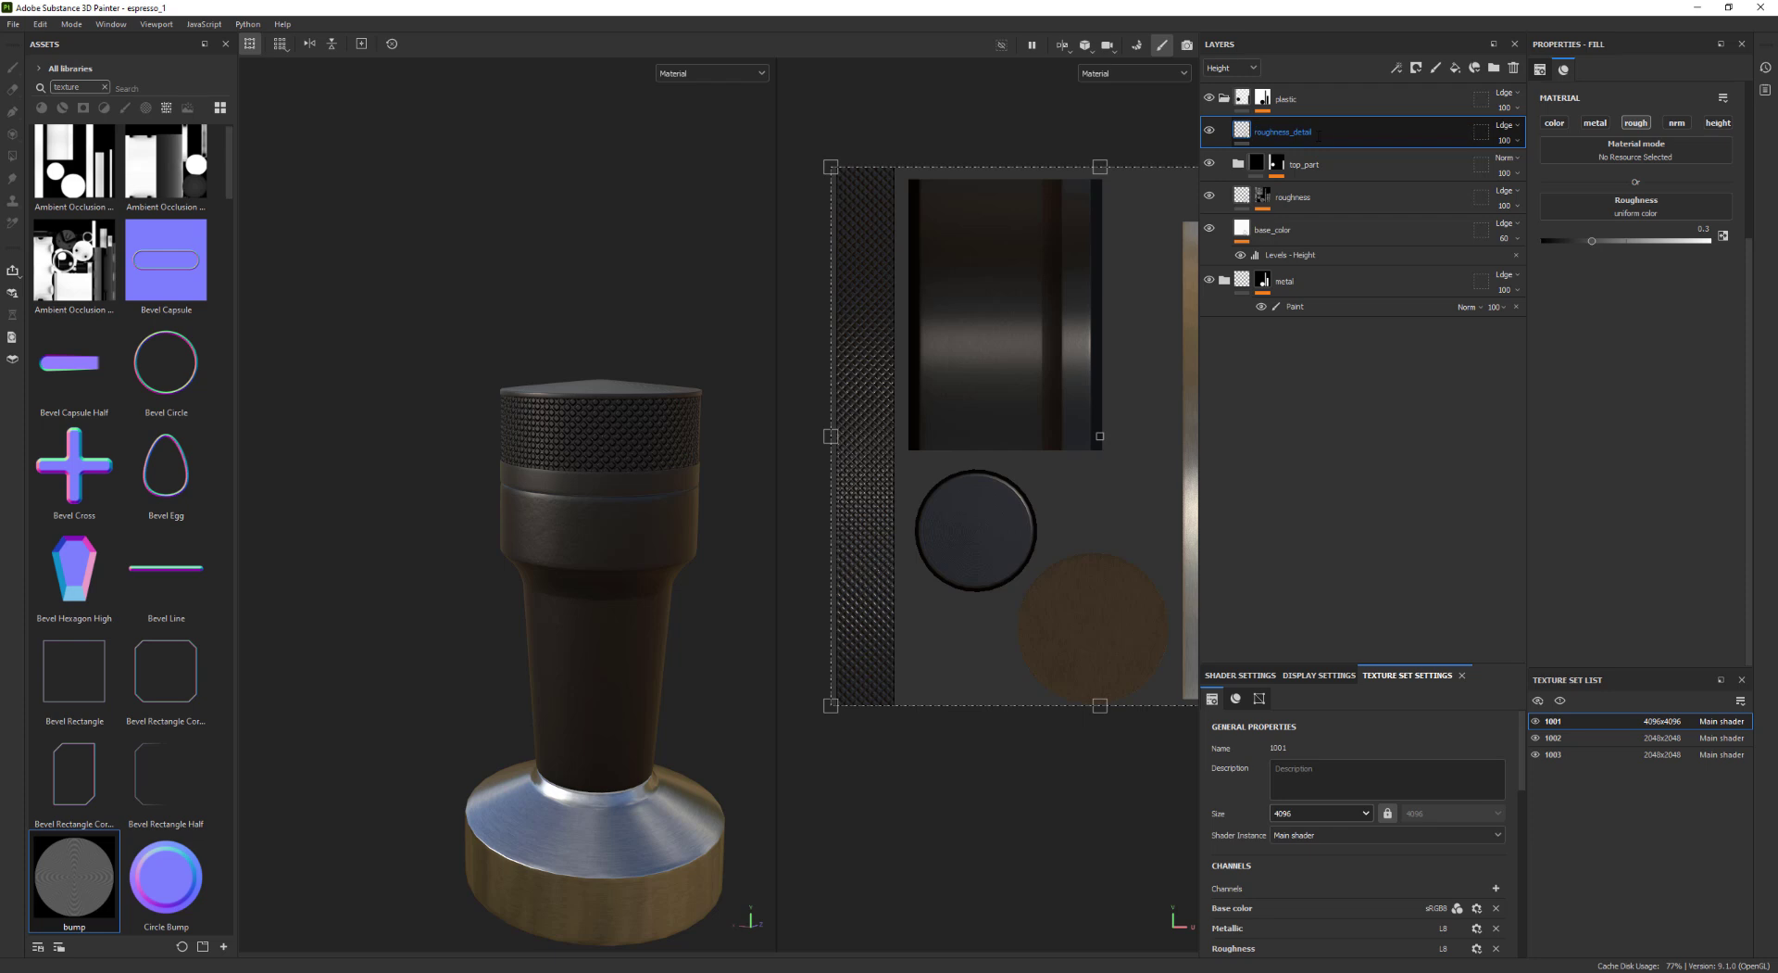
key(Return)
Give the roughness_detail layer a black mask and add a fill effect to it
right_click(1246, 130)
click(1284, 149)
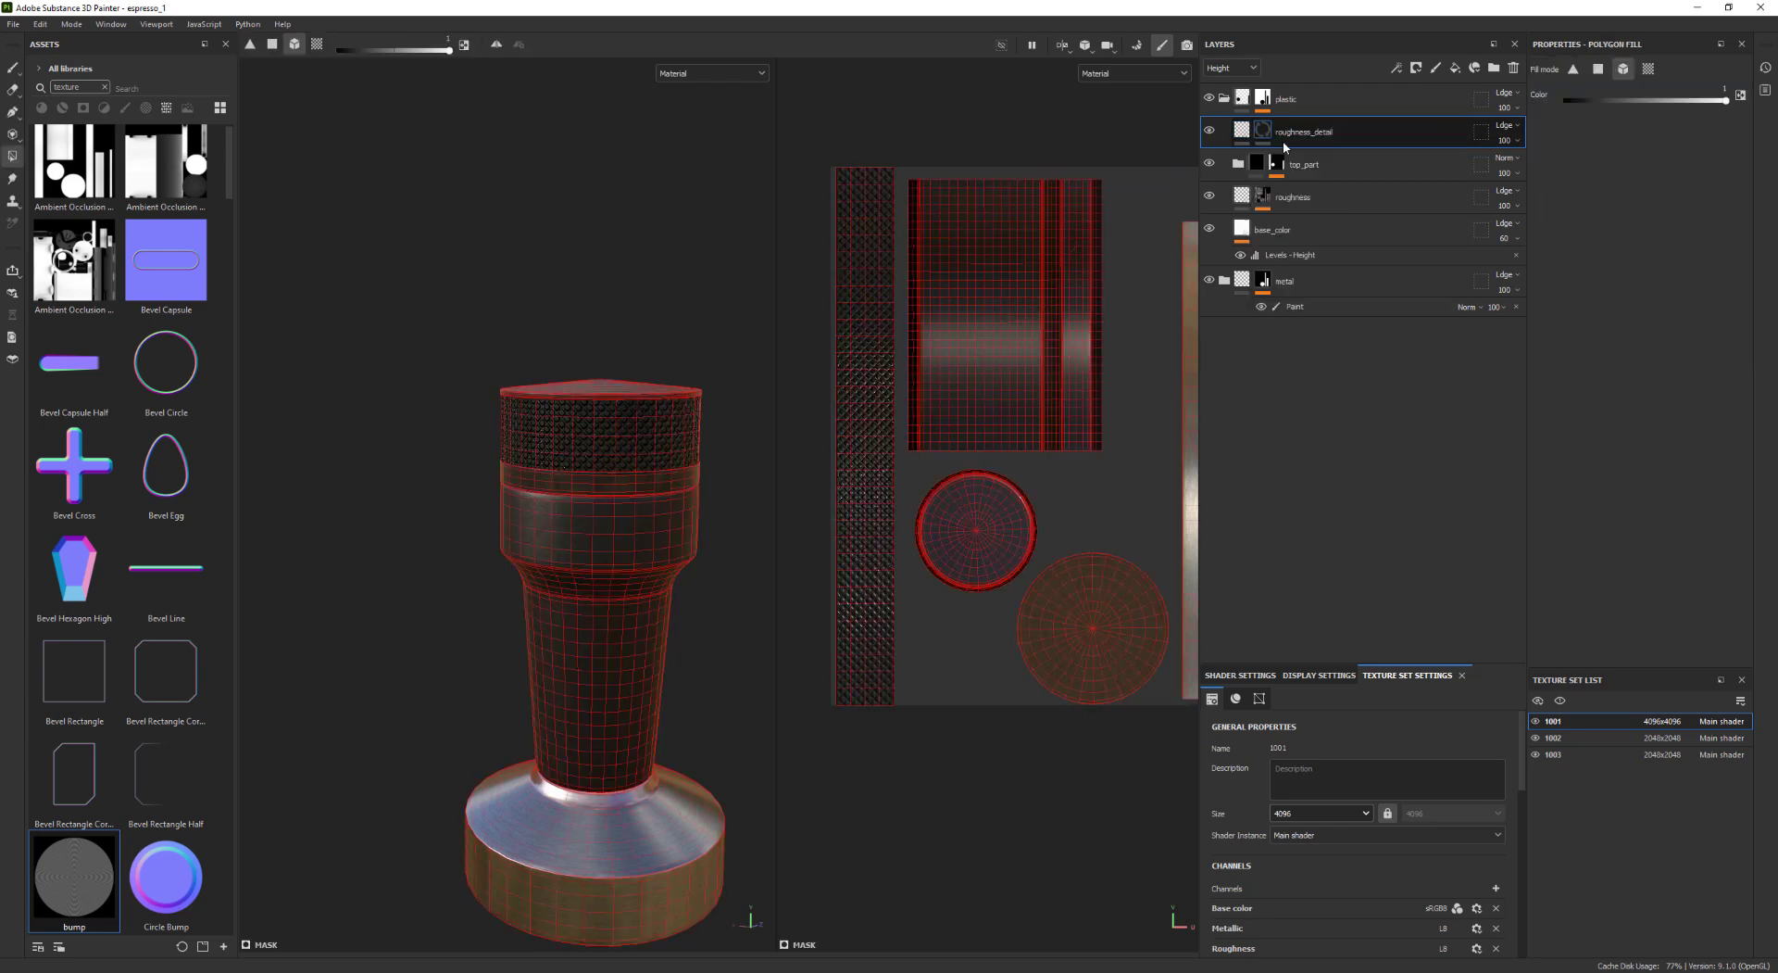
right_click(1269, 130)
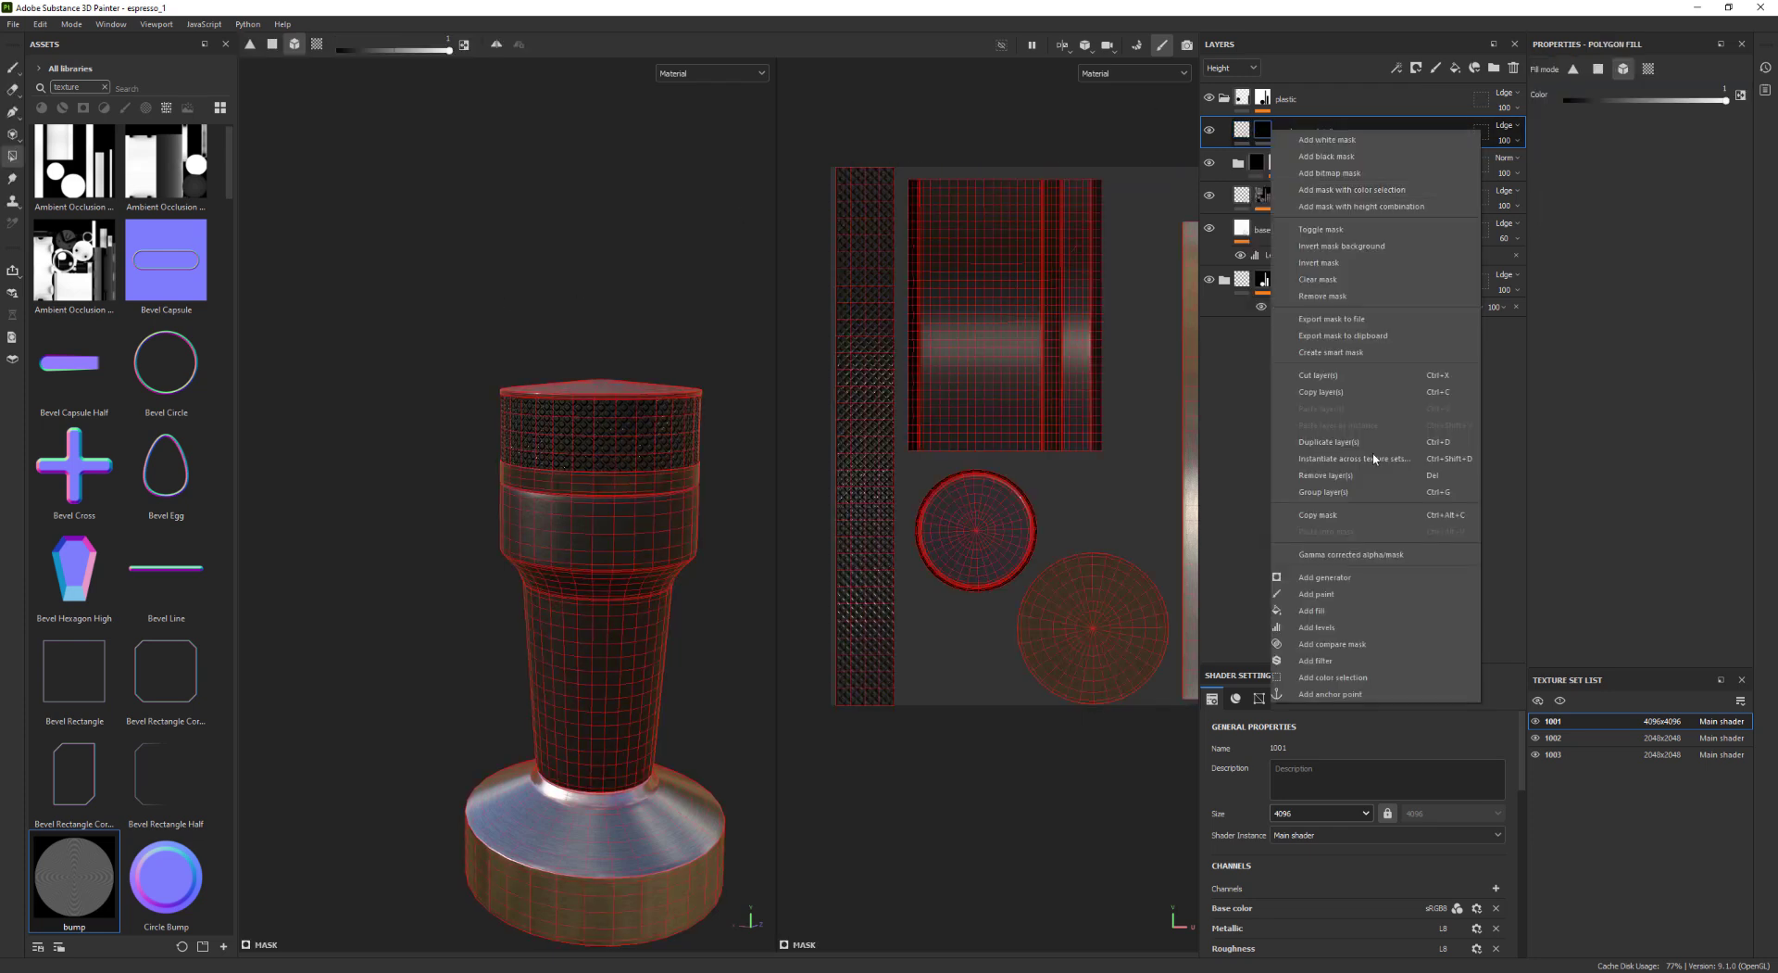
click(1384, 611)
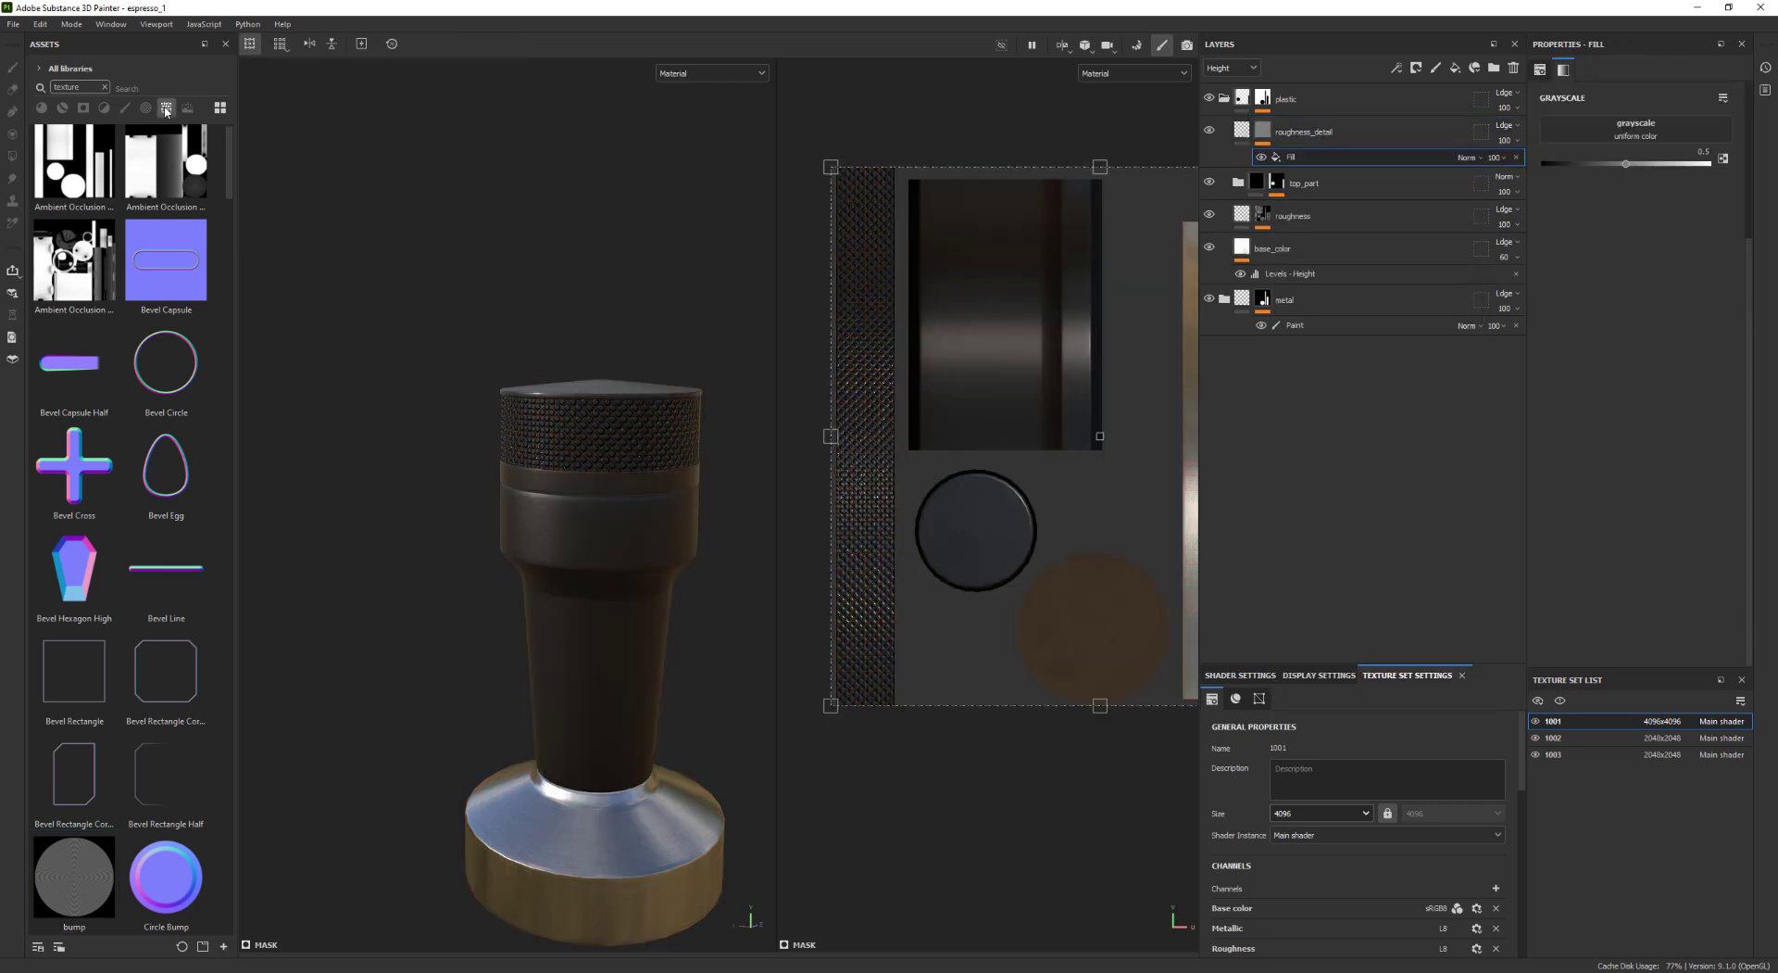
Search the assets for "grung" and assign Grunge Galvanic Large as the mask fill's grayscale
click(105, 87)
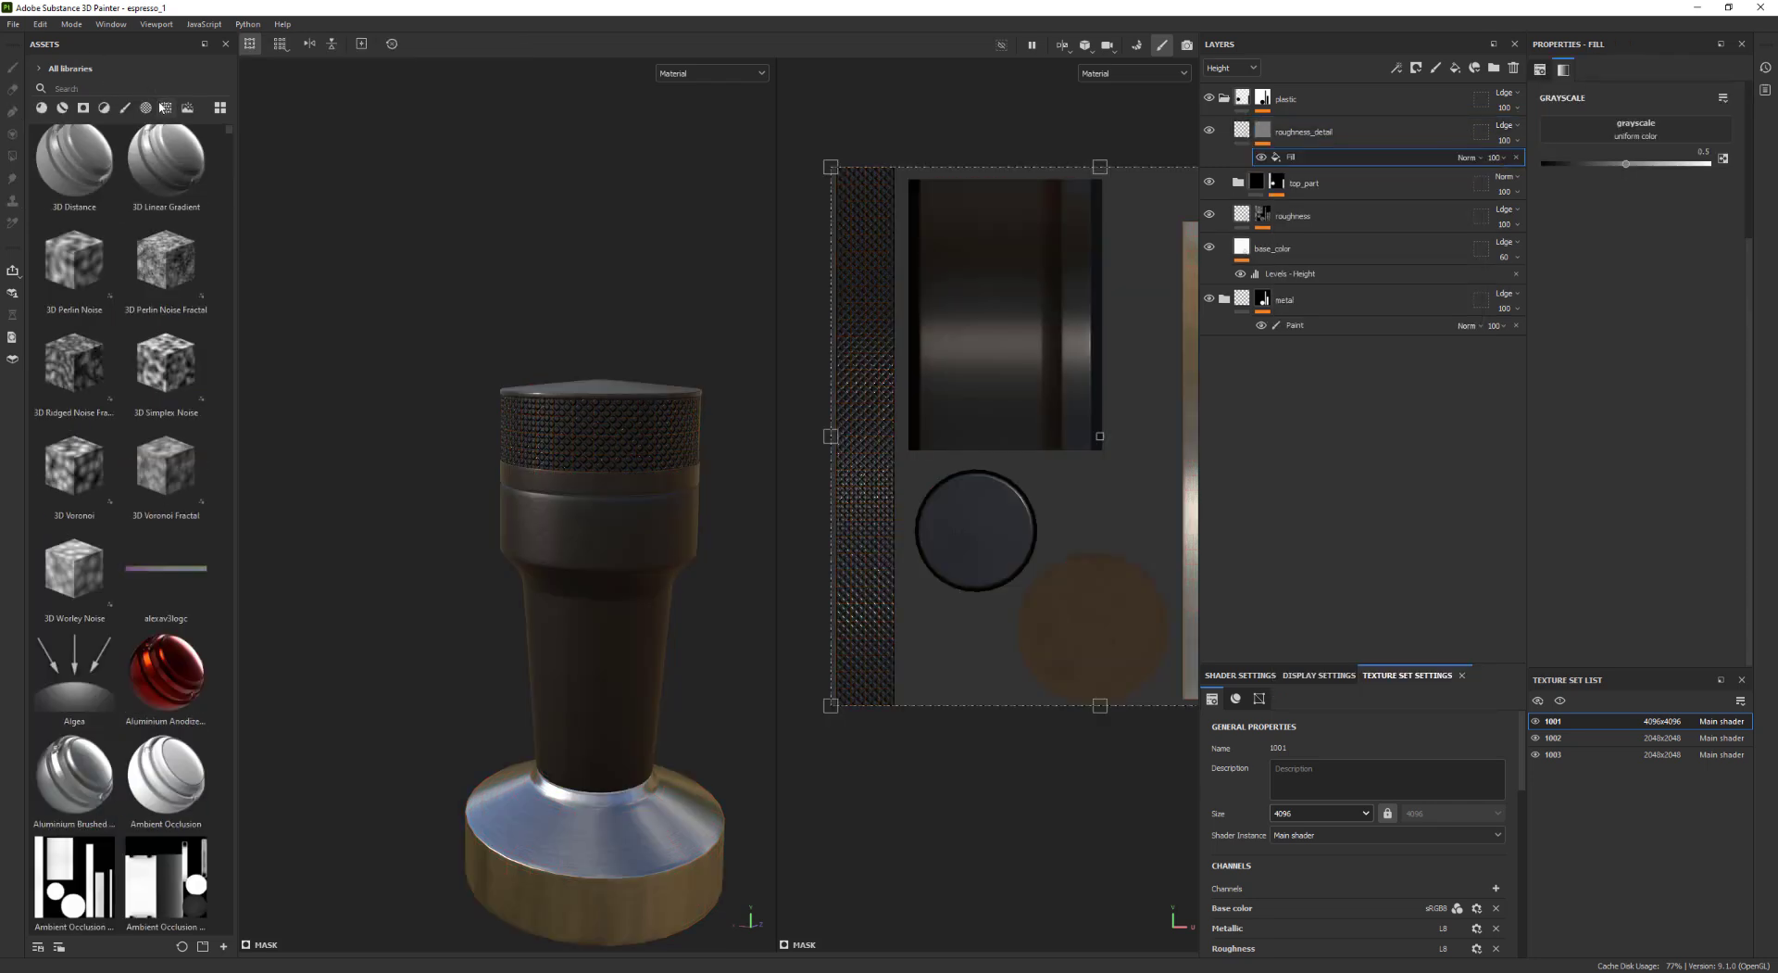
text(grung)
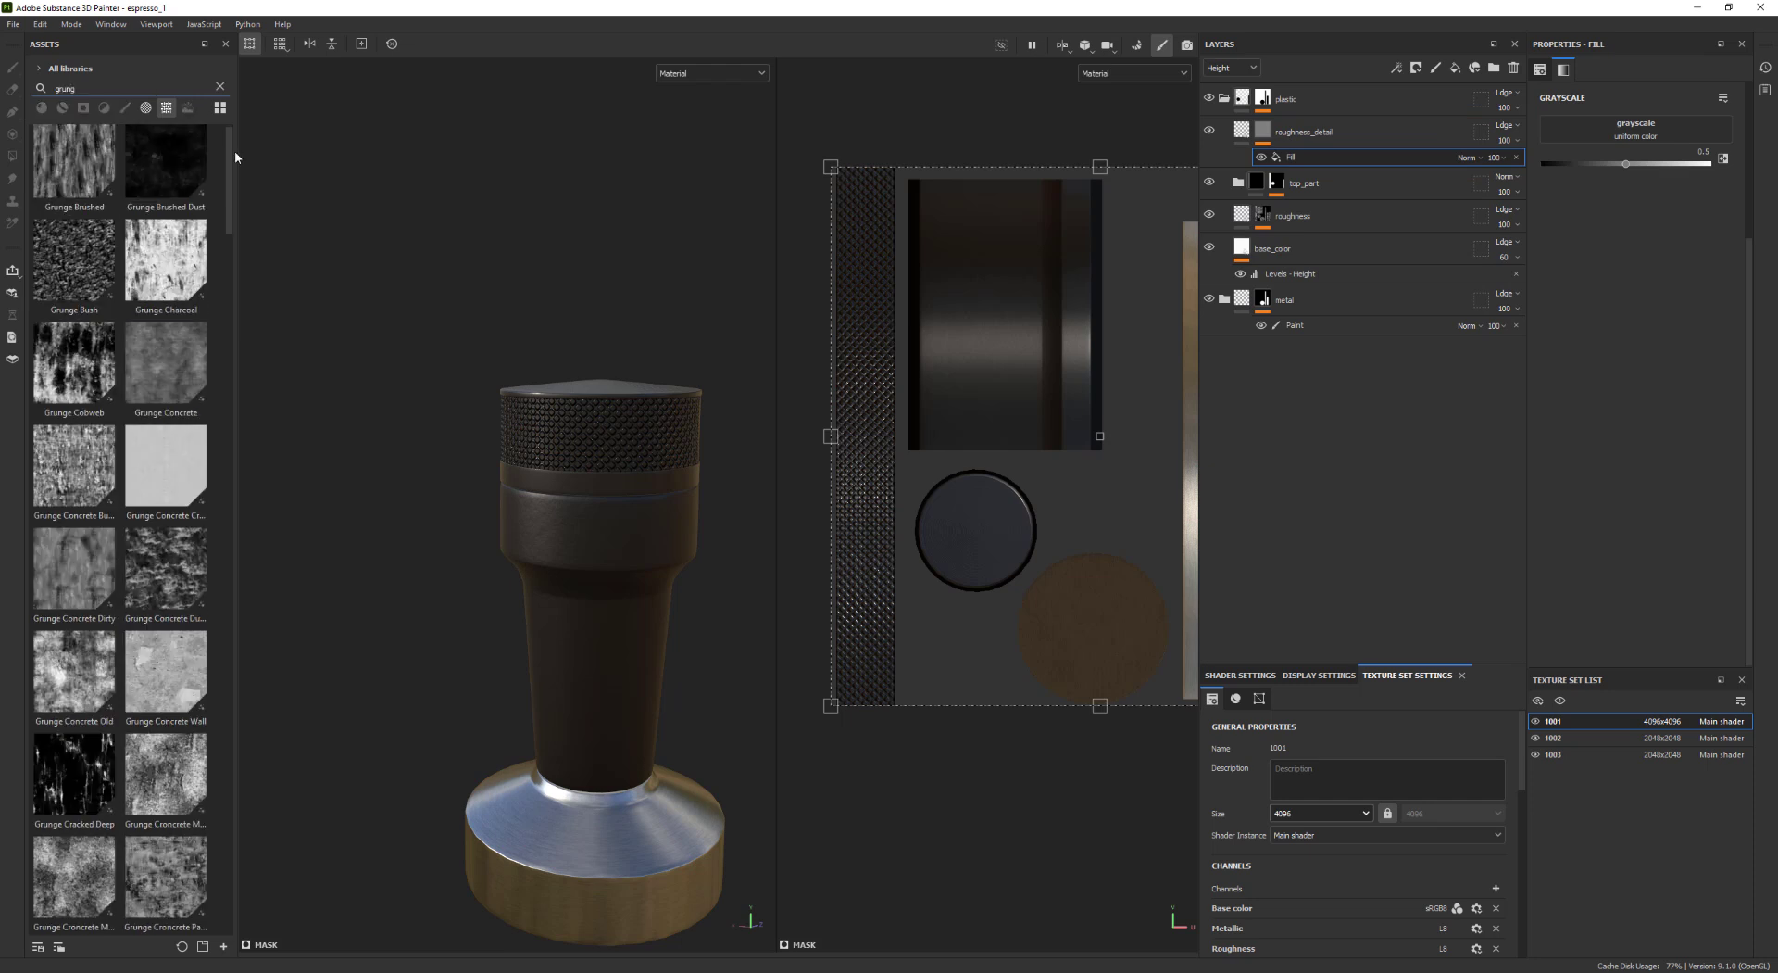
drag(235, 150, 238, 450)
drag(83, 562, 1635, 132)
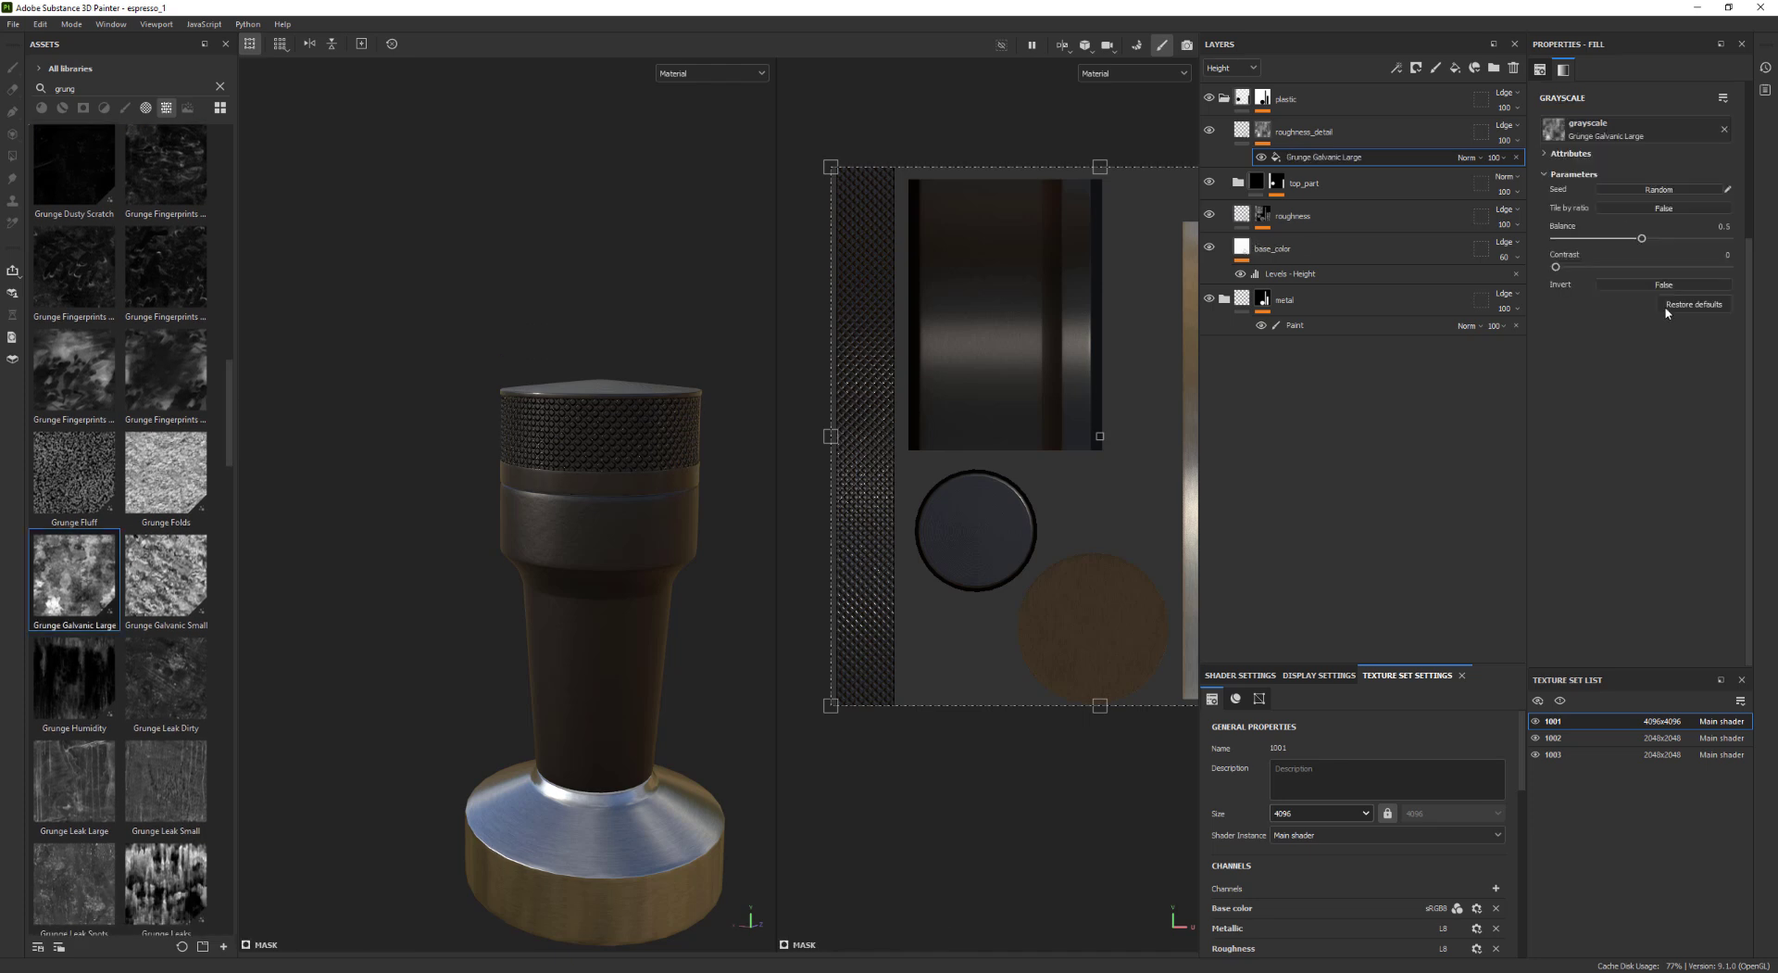
Set the grunge fill's projection to Tri-planar projection
drag(1751, 274, 1758, 121)
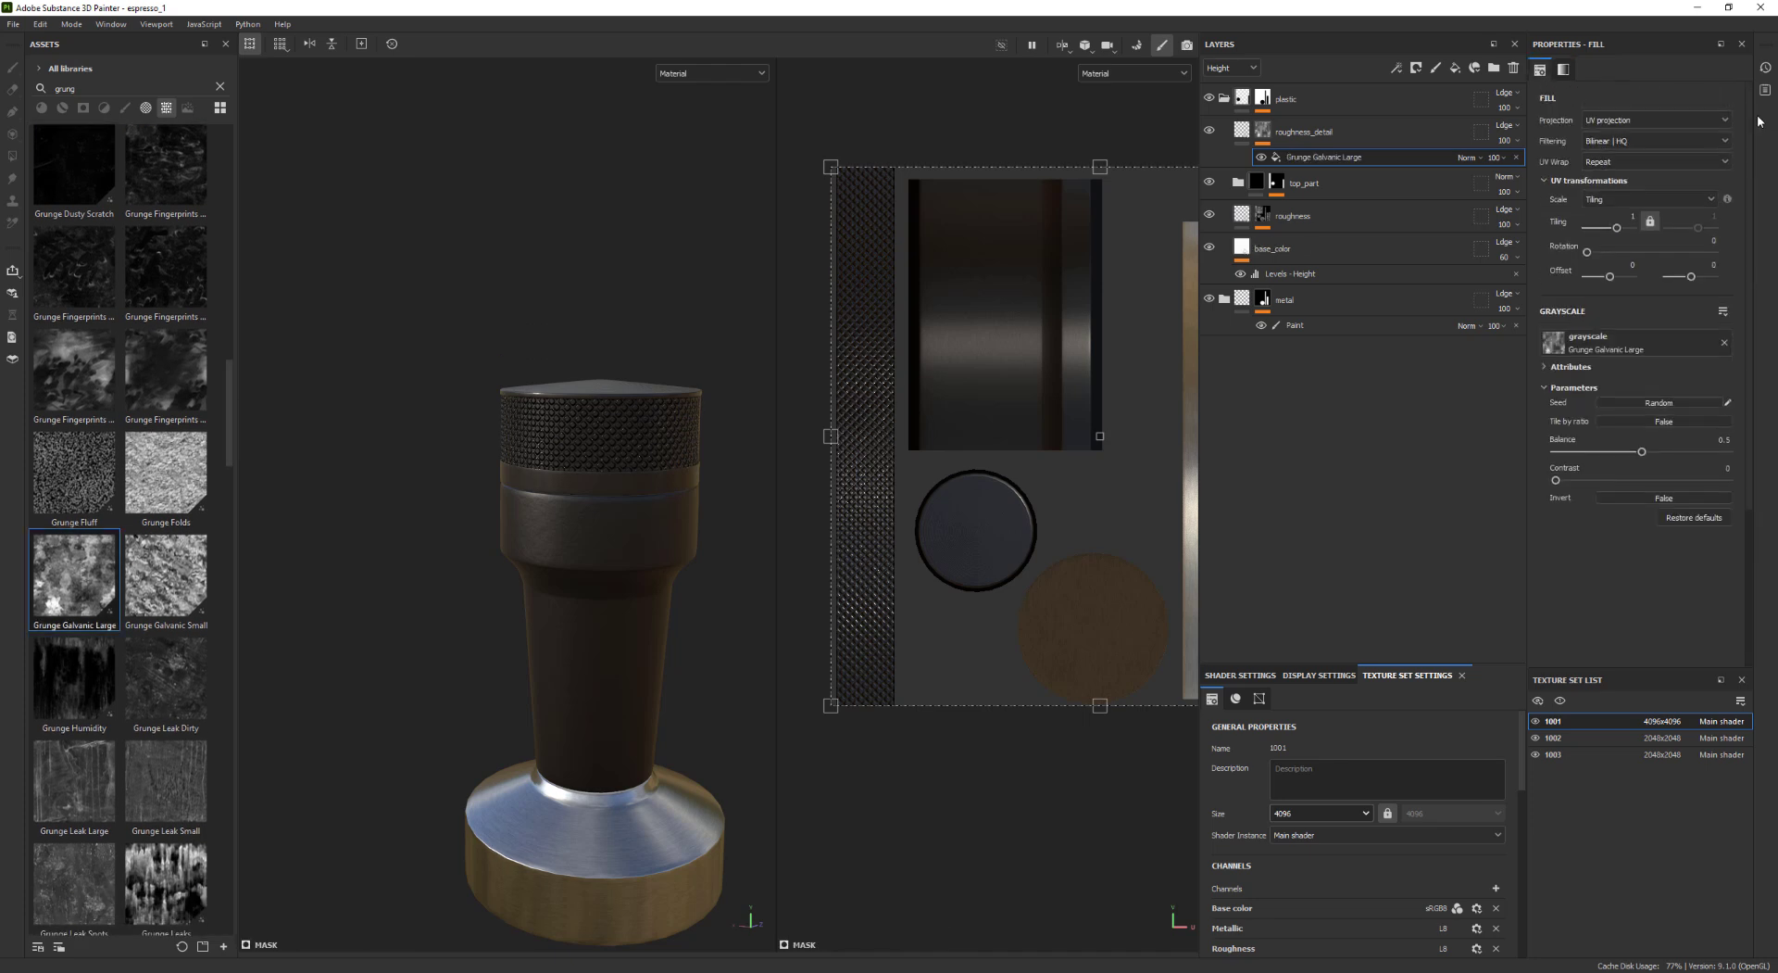
click(1656, 121)
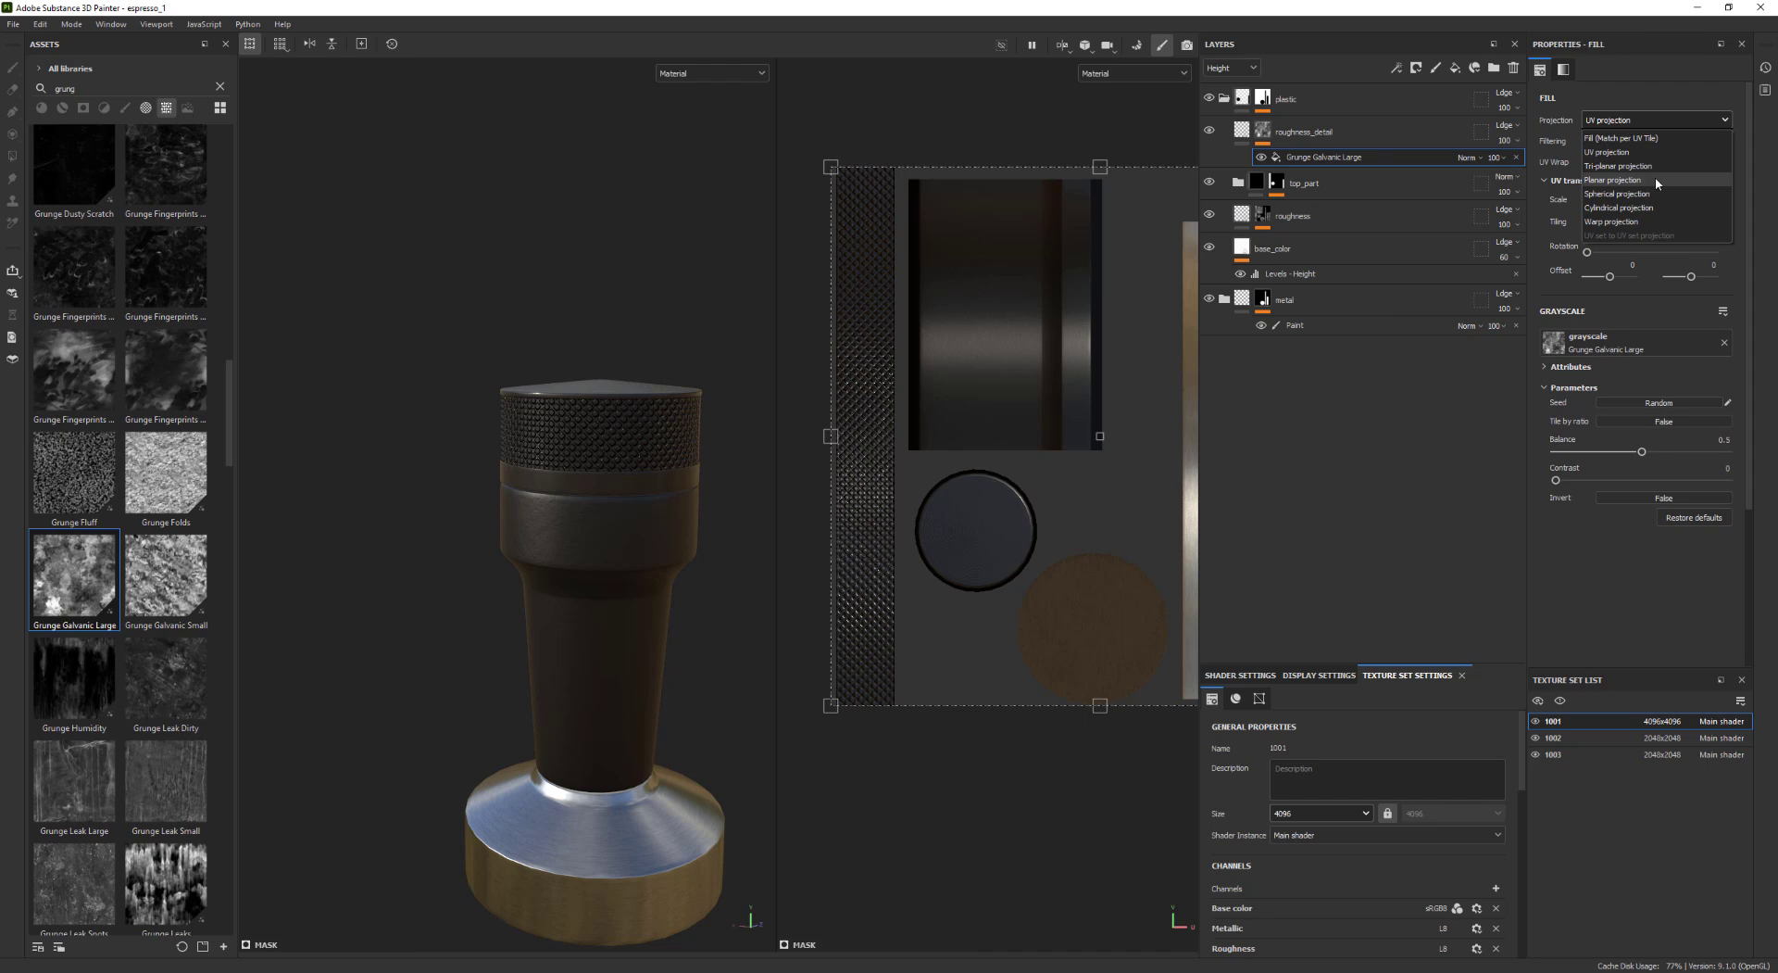
click(1652, 166)
key(4)
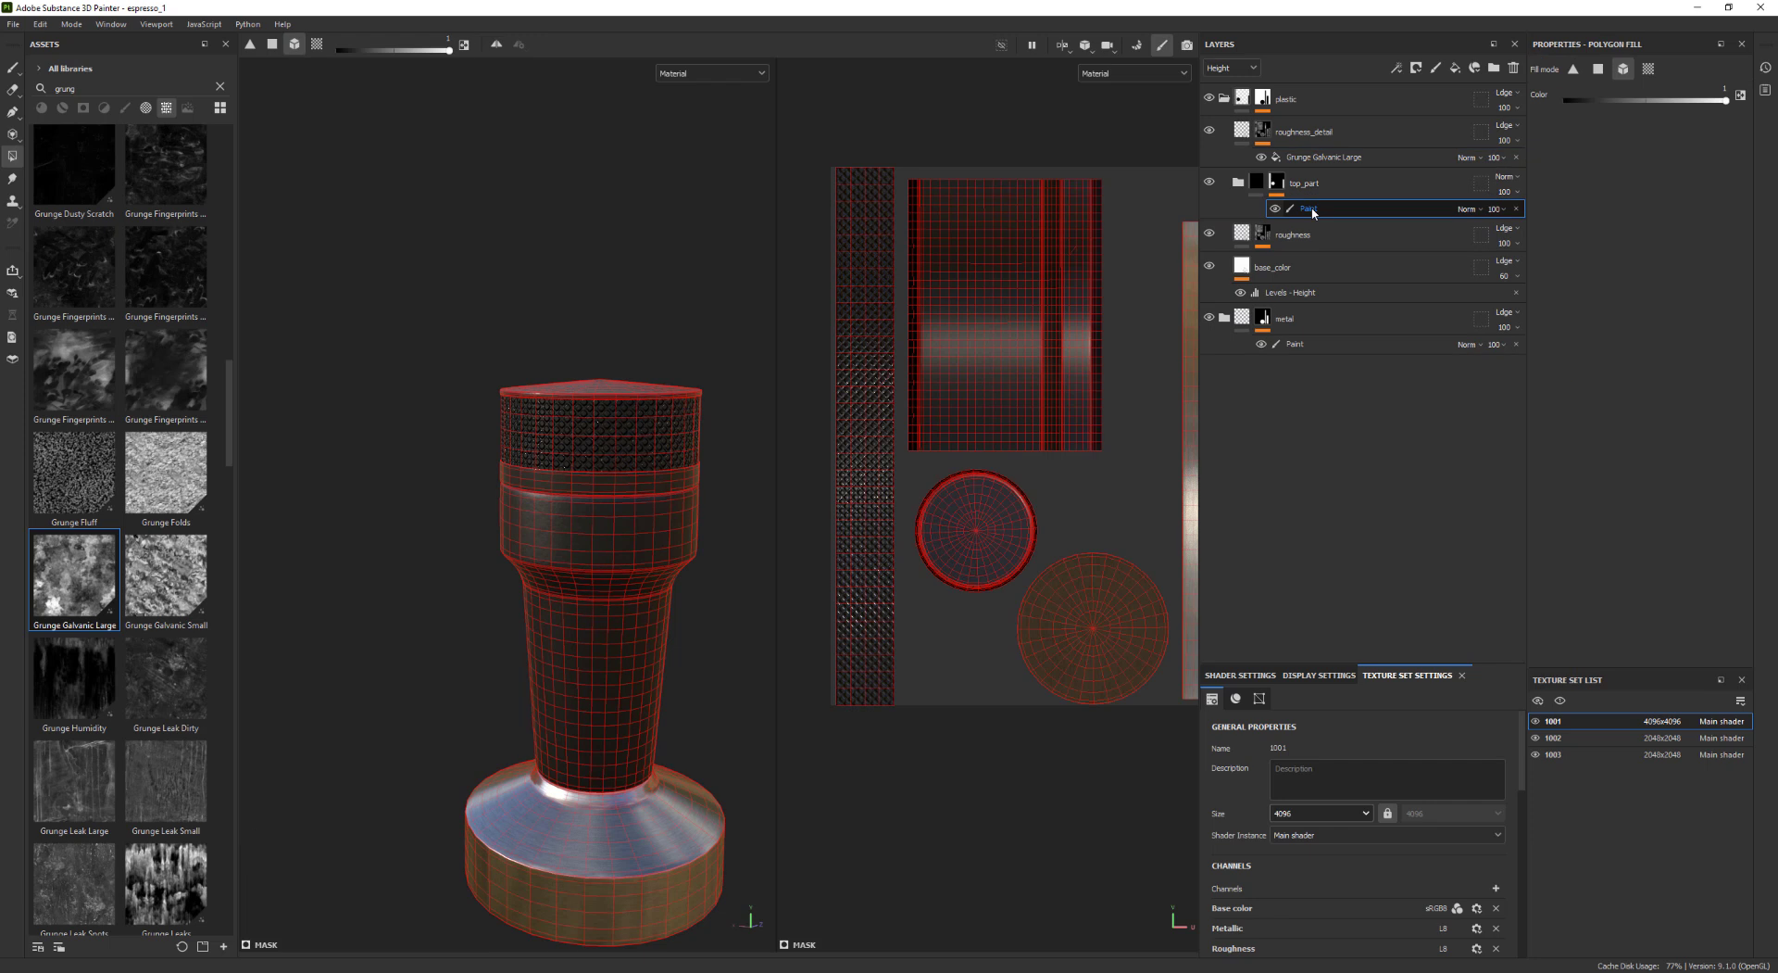
key(ctrl+z)
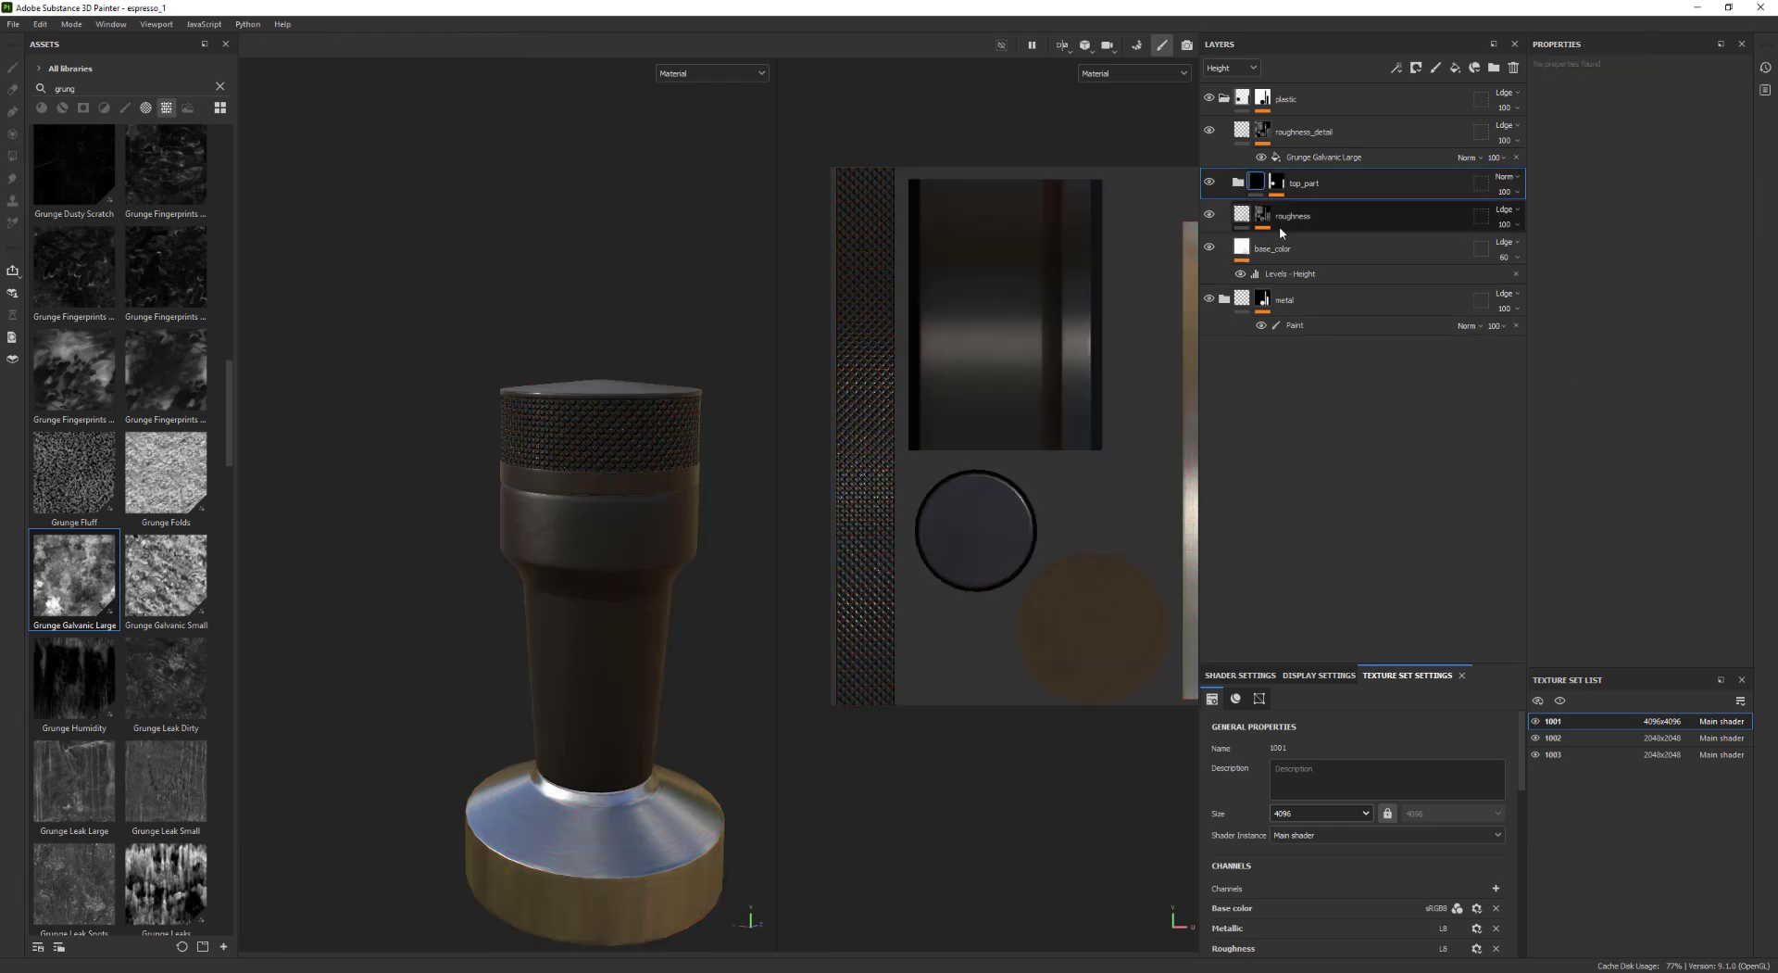
click(1237, 182)
click(1315, 216)
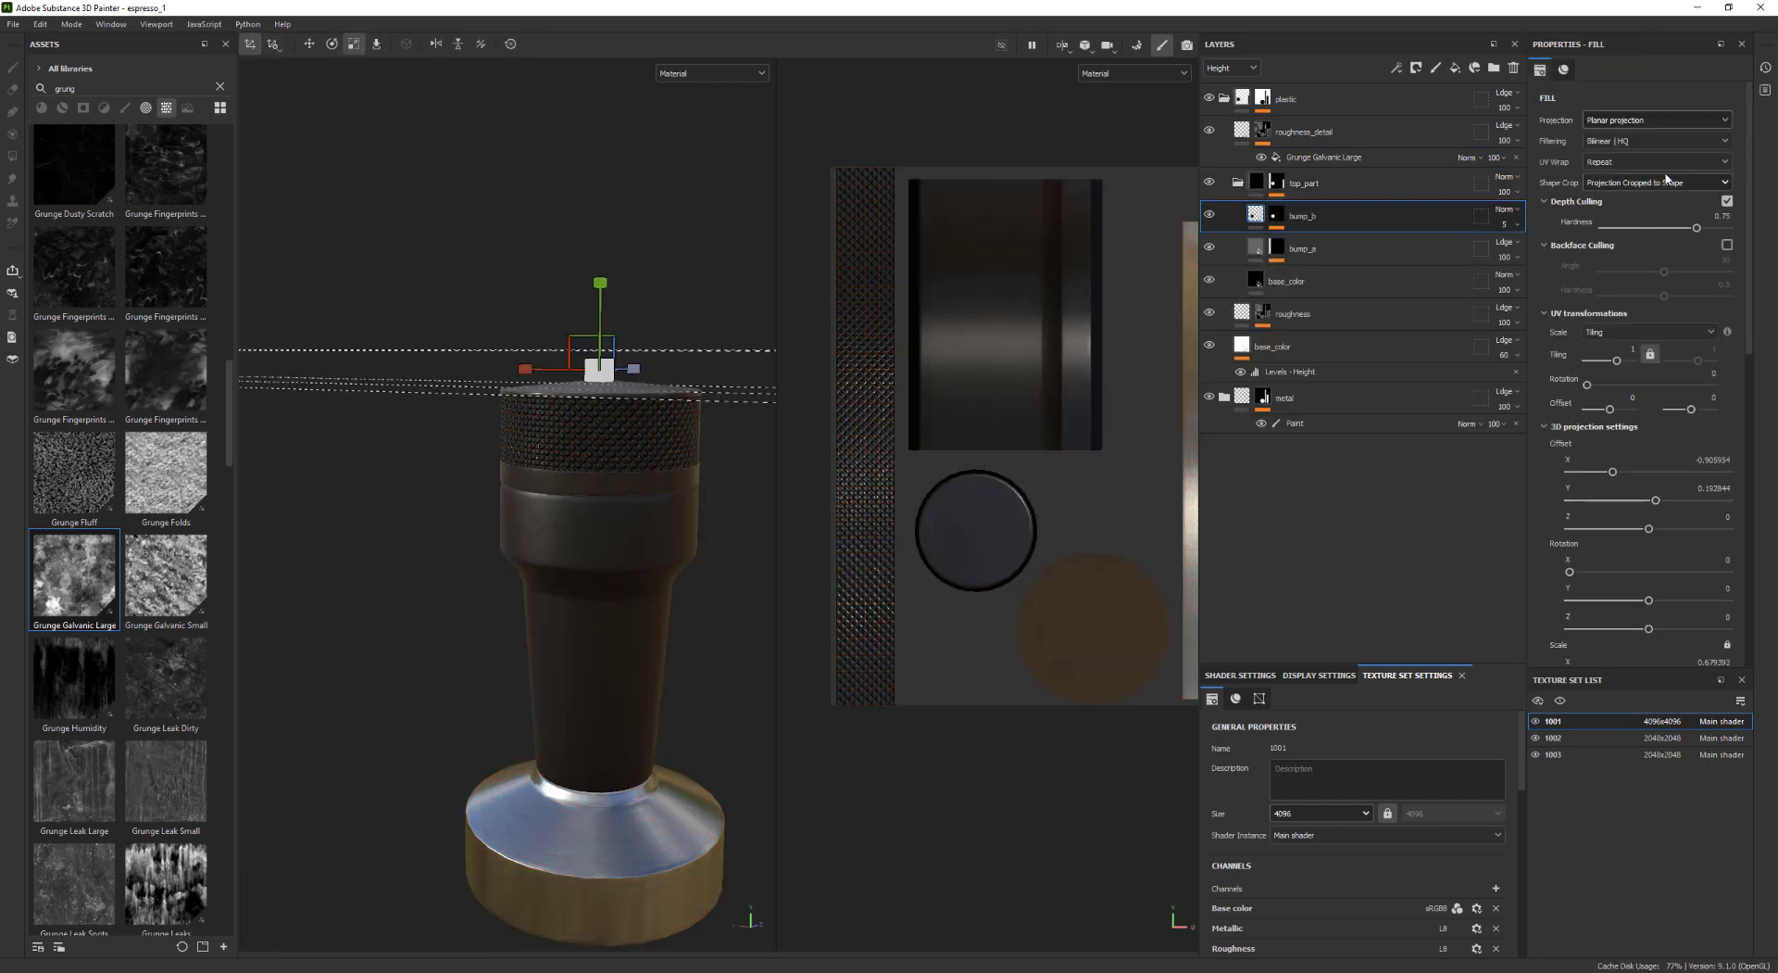
click(1237, 183)
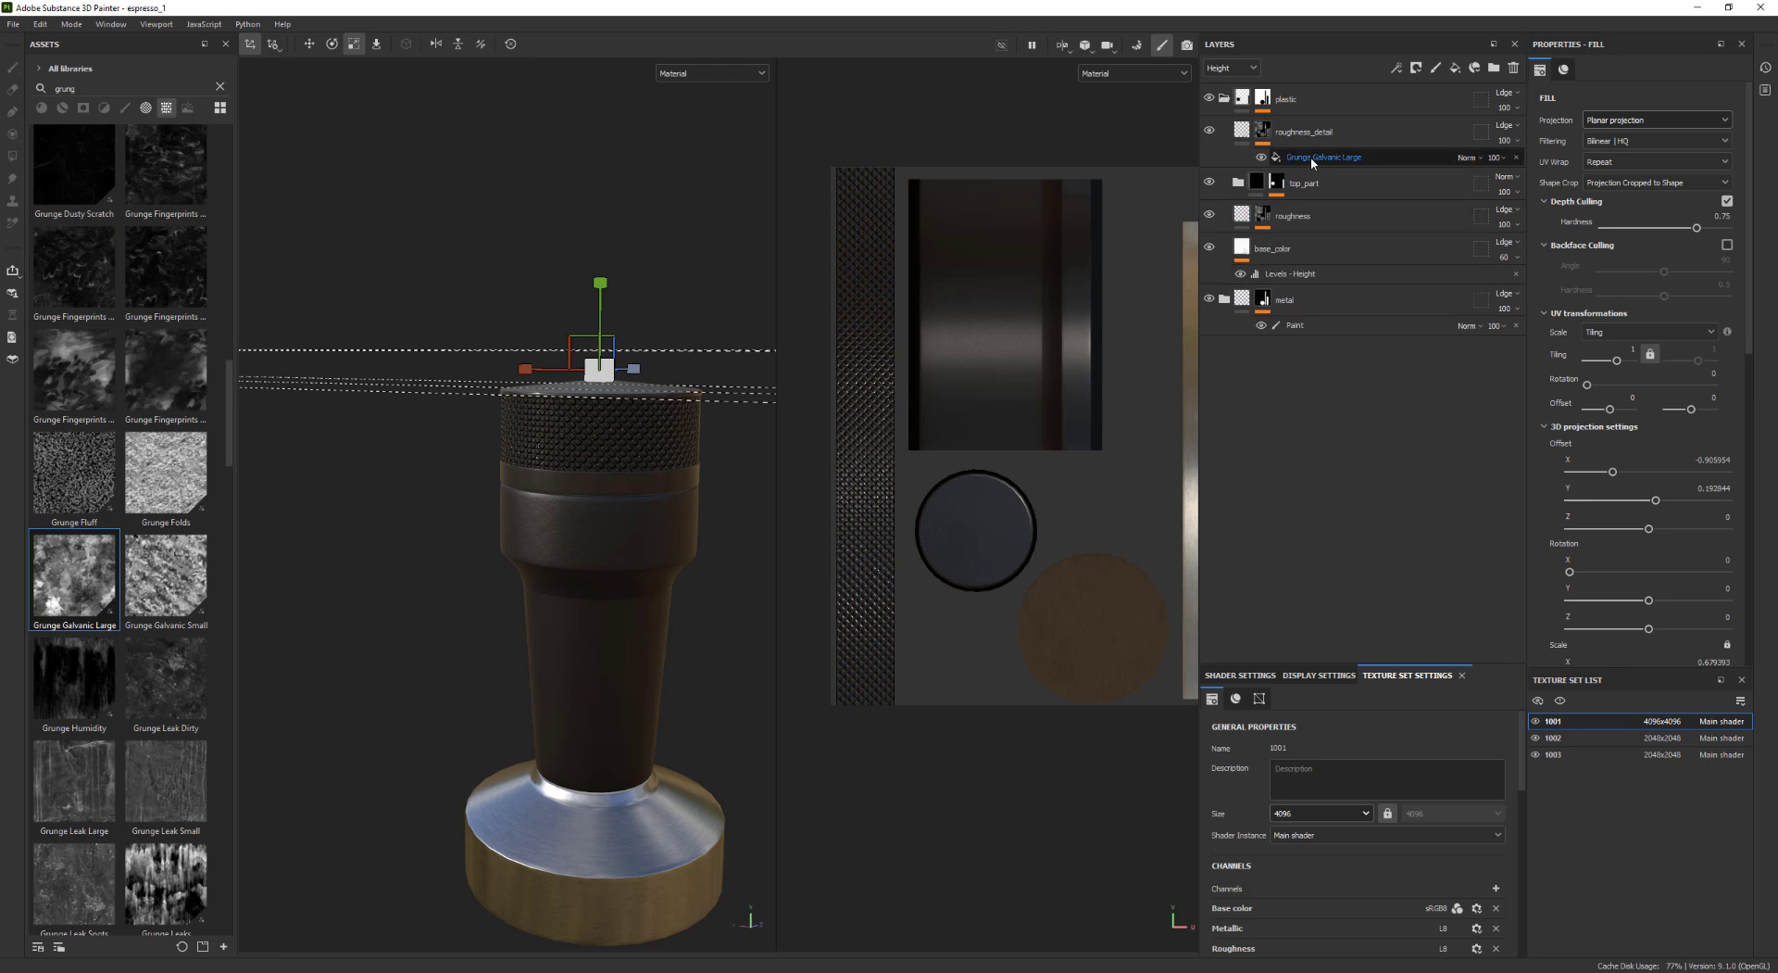
click(1313, 158)
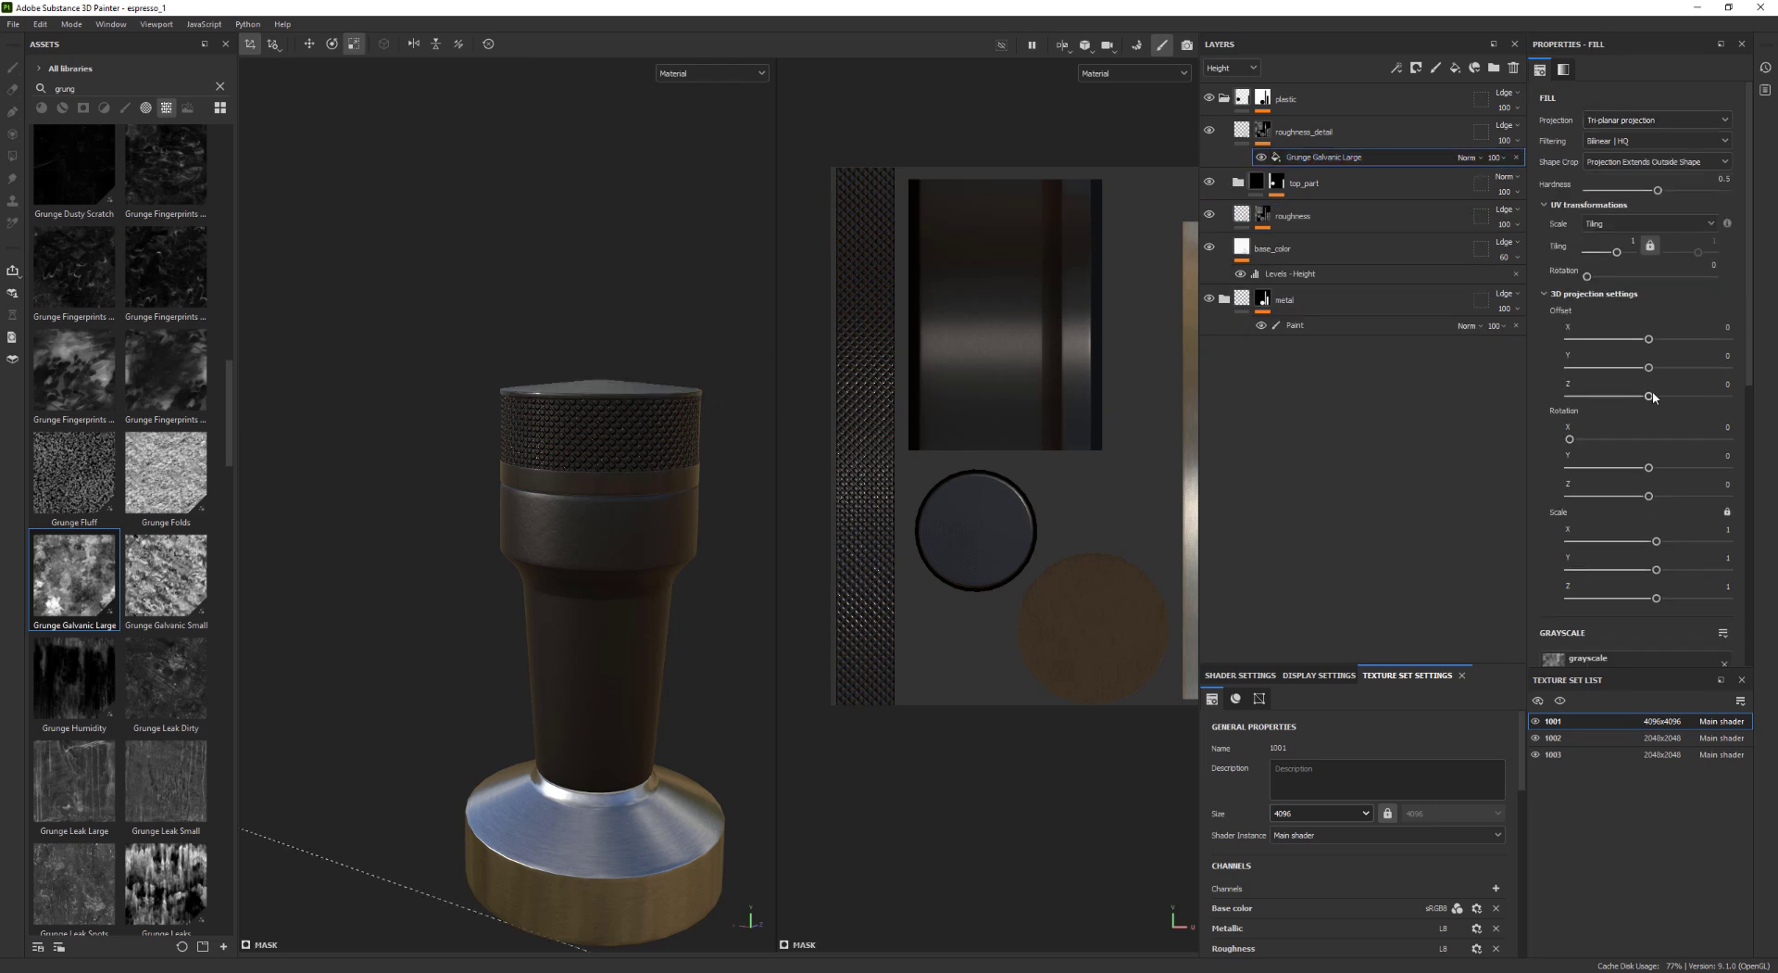
Raise the roughness_detail layer's roughness to about 0.8
mouse_move(674, 463)
alt+mouse_down()
mouse_move(552, 540)
mouse_move(706, 464)
alt+mouse_up()
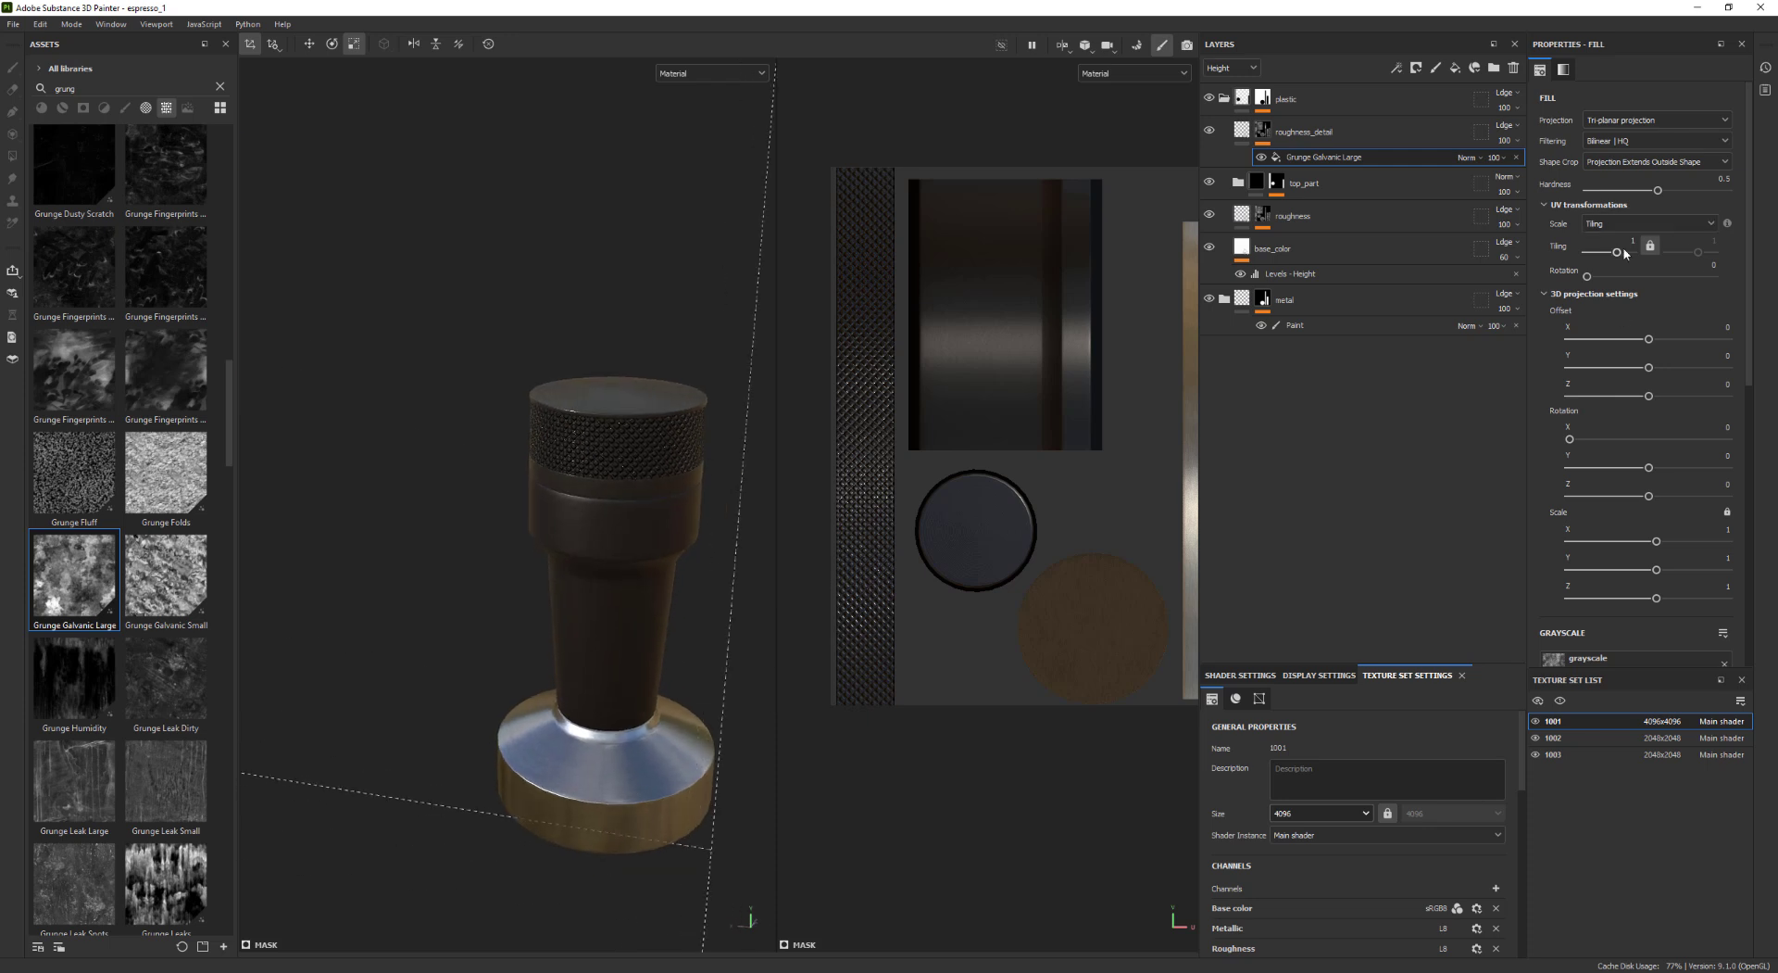
click(1304, 132)
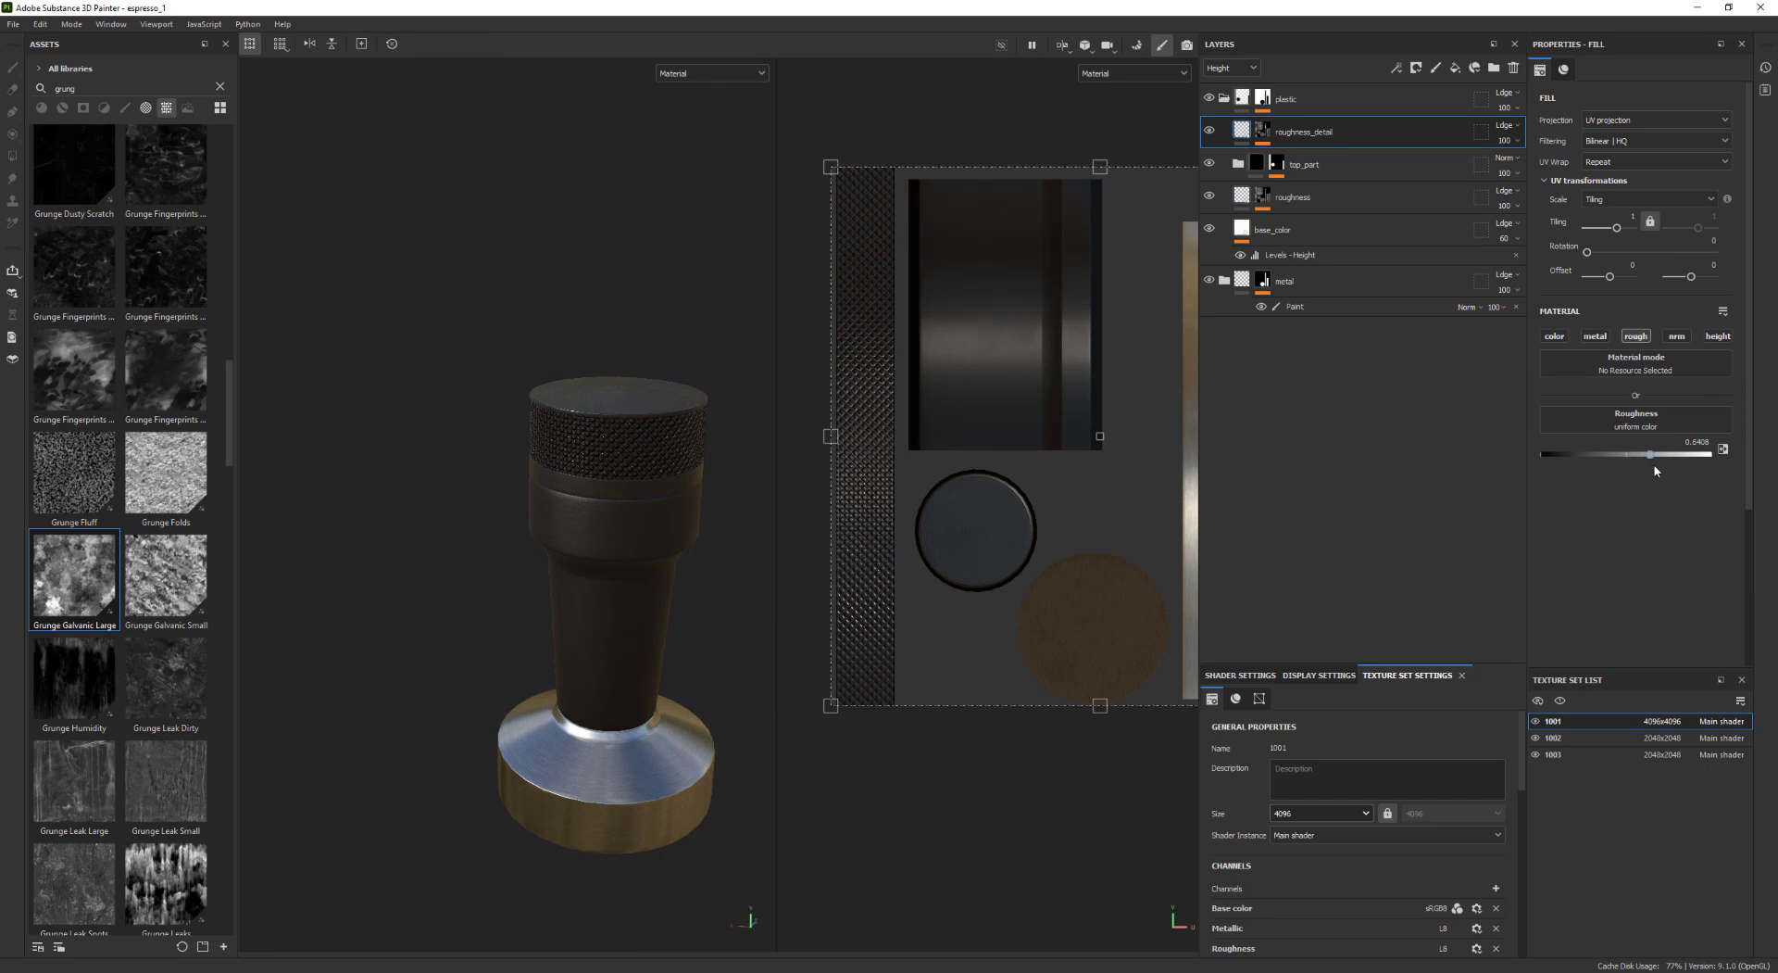
drag(1661, 470, 1676, 467)
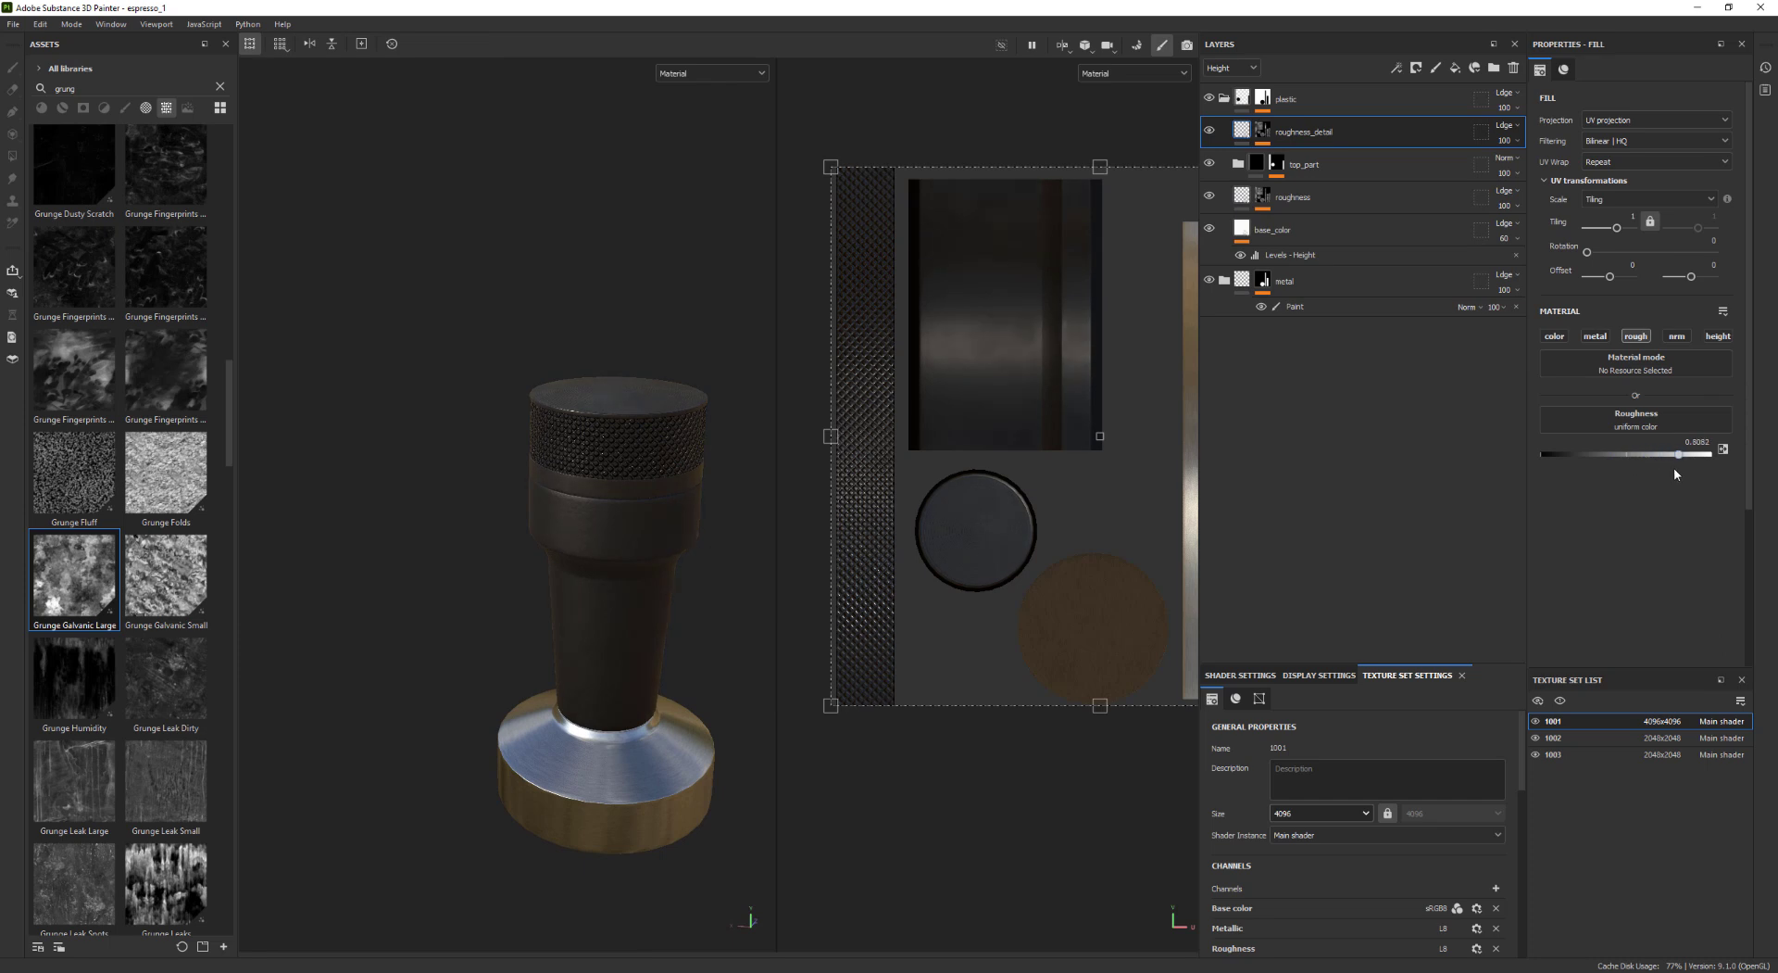
Display the Roughness channel in the viewports and set the mask grunge's tri-planar hardness to 0
click(1262, 135)
click(1315, 157)
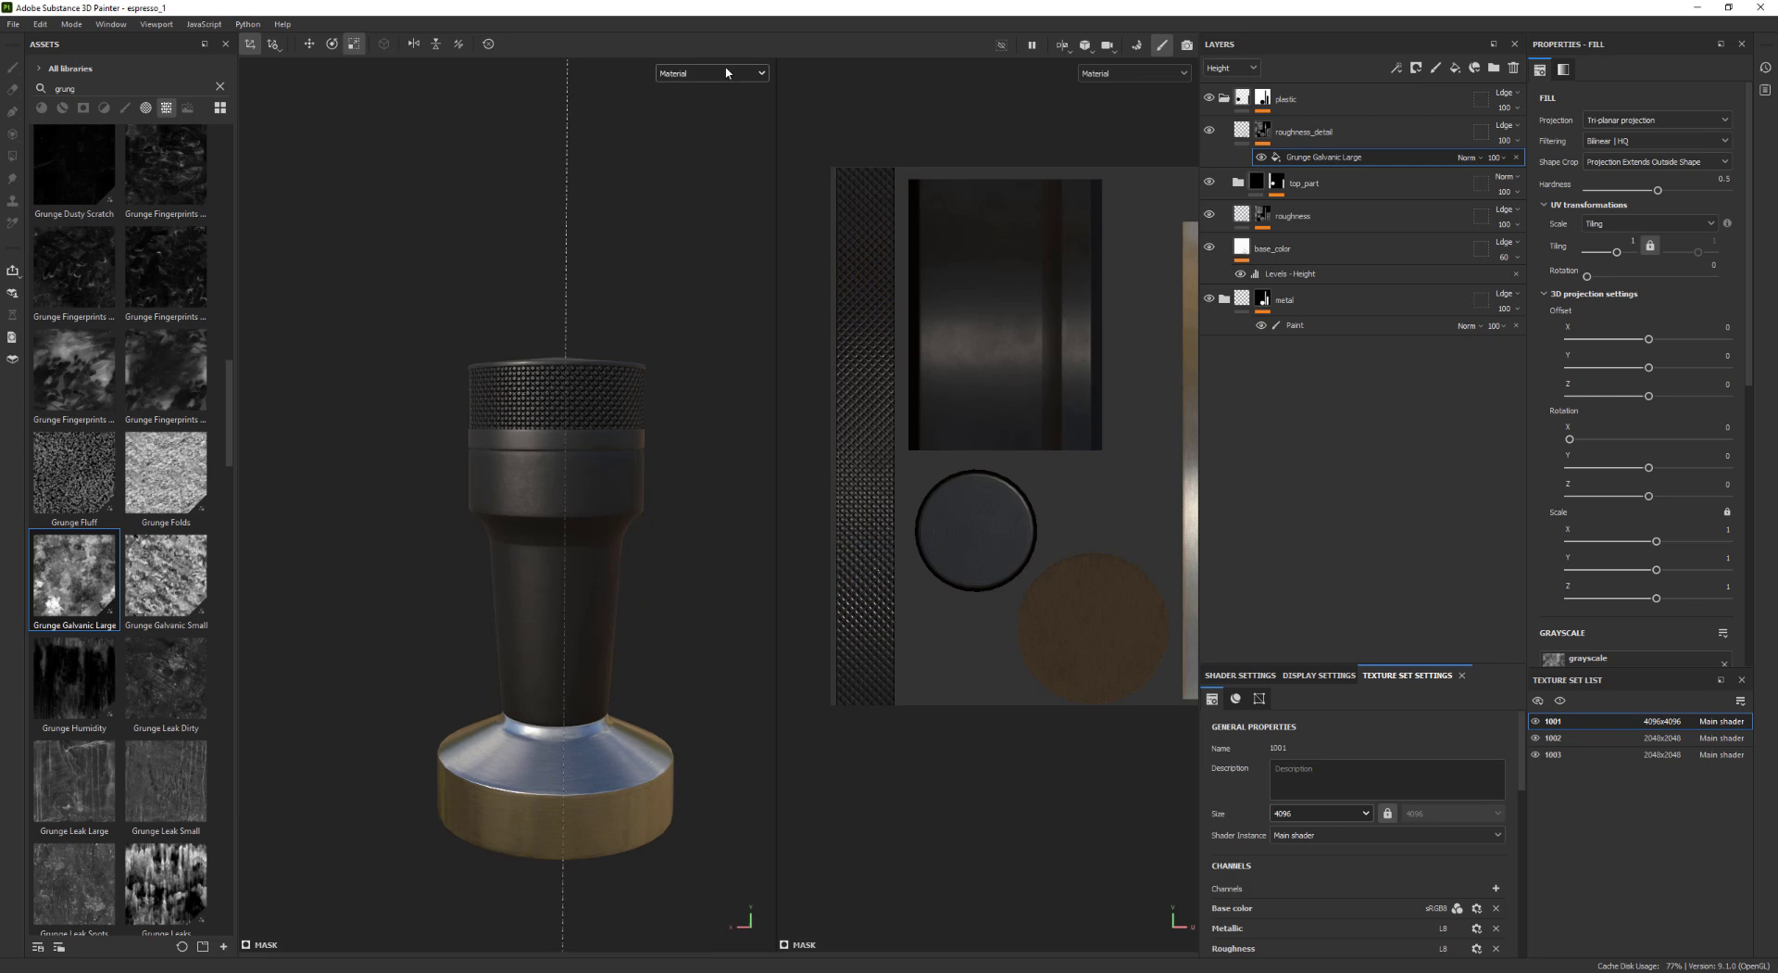
click(708, 161)
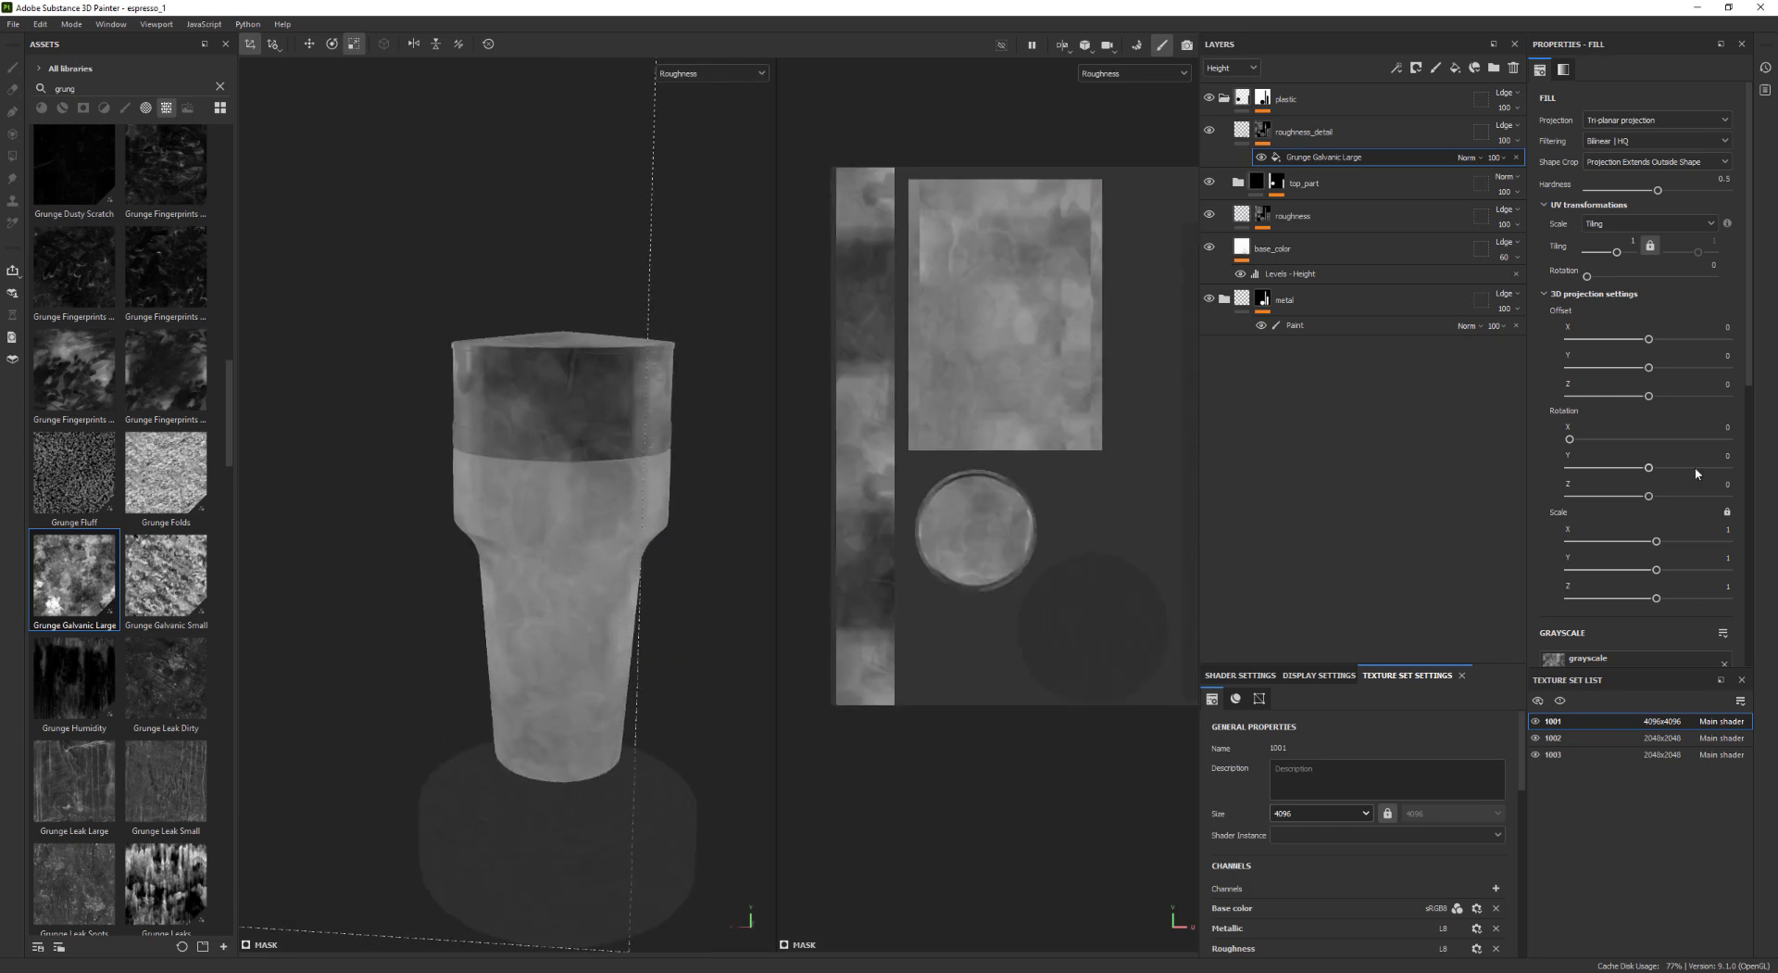
drag(1747, 298, 1647, 252)
drag(1657, 190, 1512, 193)
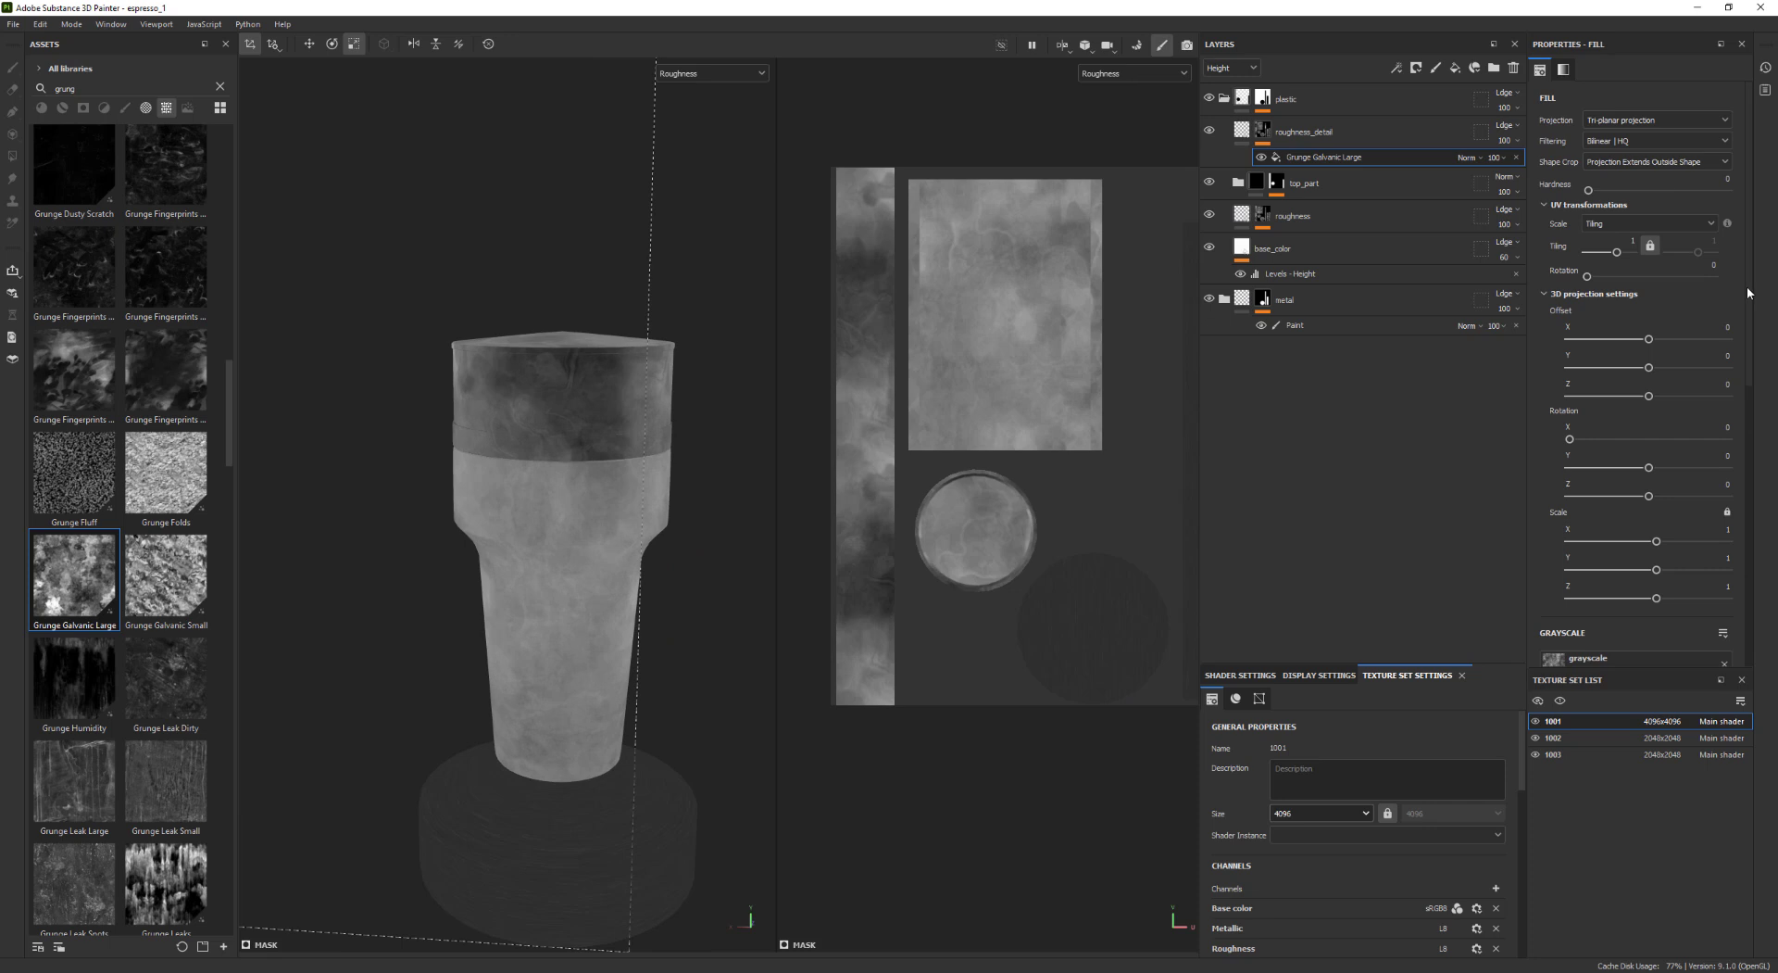
Set the grunge's tiling to 2, contrast to about 0.71 and balance to about 0.42
drag(1747, 293, 1703, 476)
drag(1557, 444, 1600, 453)
scroll(1748, 299, up, 6)
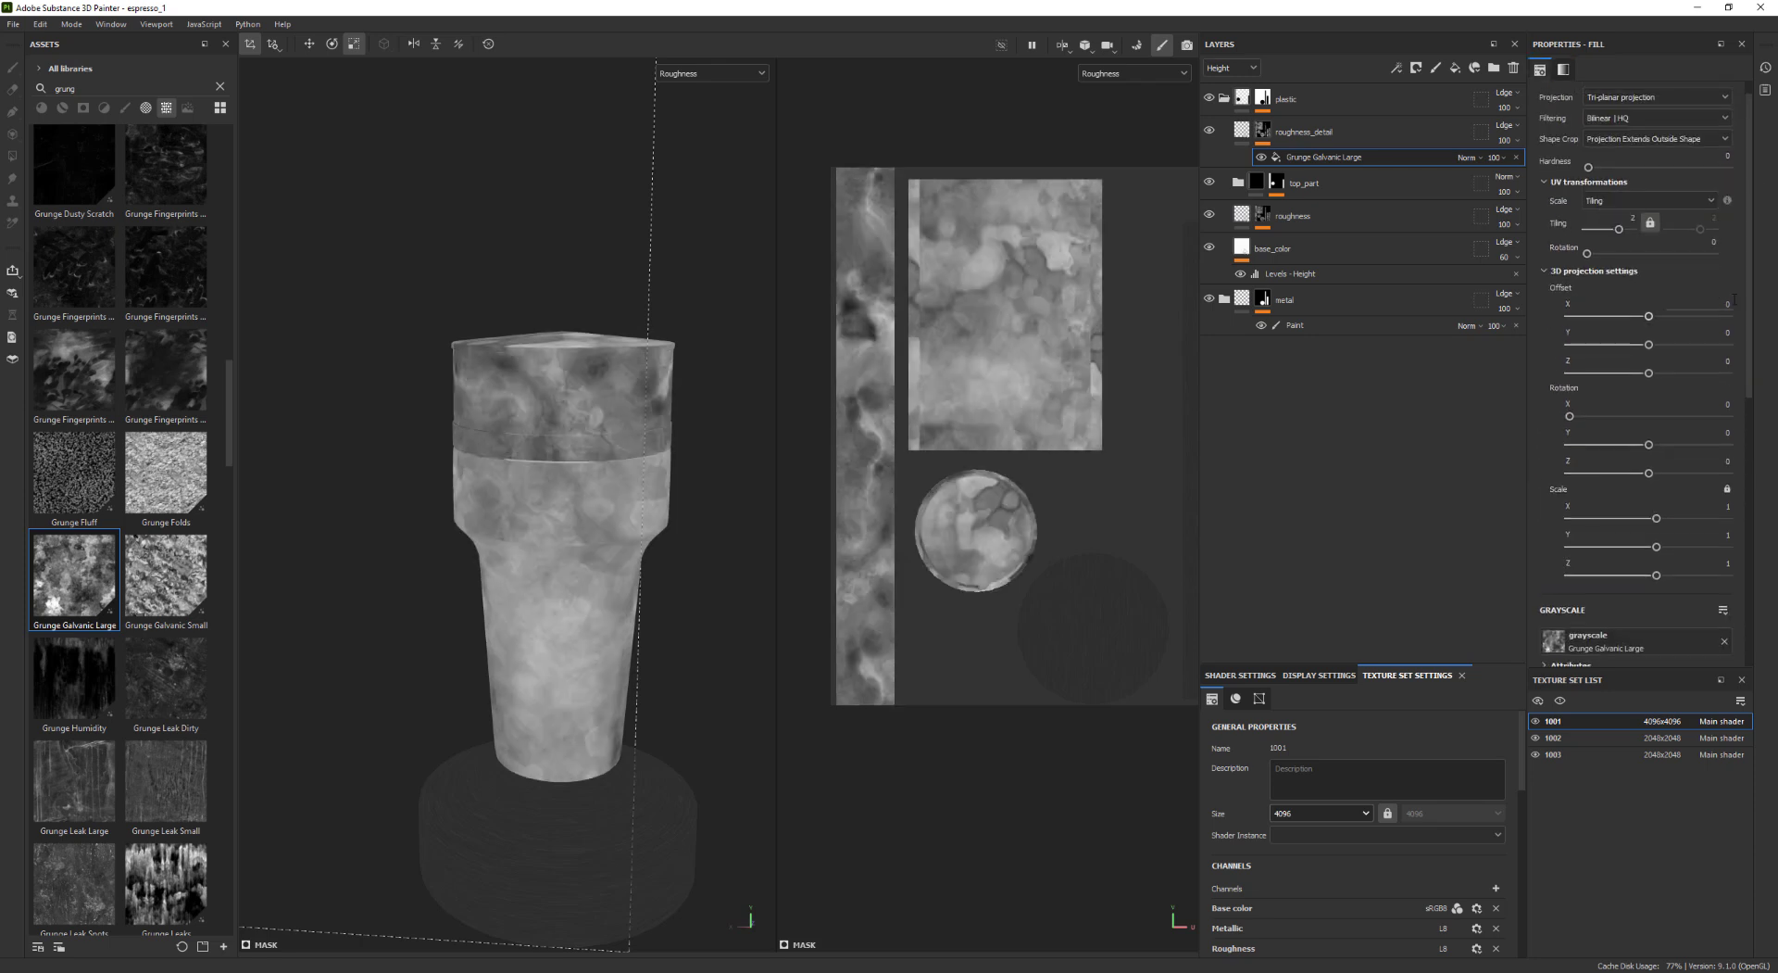
scroll(1732, 389, down, 5)
mouse_move(1623, 493)
mouse_down()
mouse_move(1695, 493)
mouse_move(1605, 465)
mouse_move(1627, 464)
mouse_up()
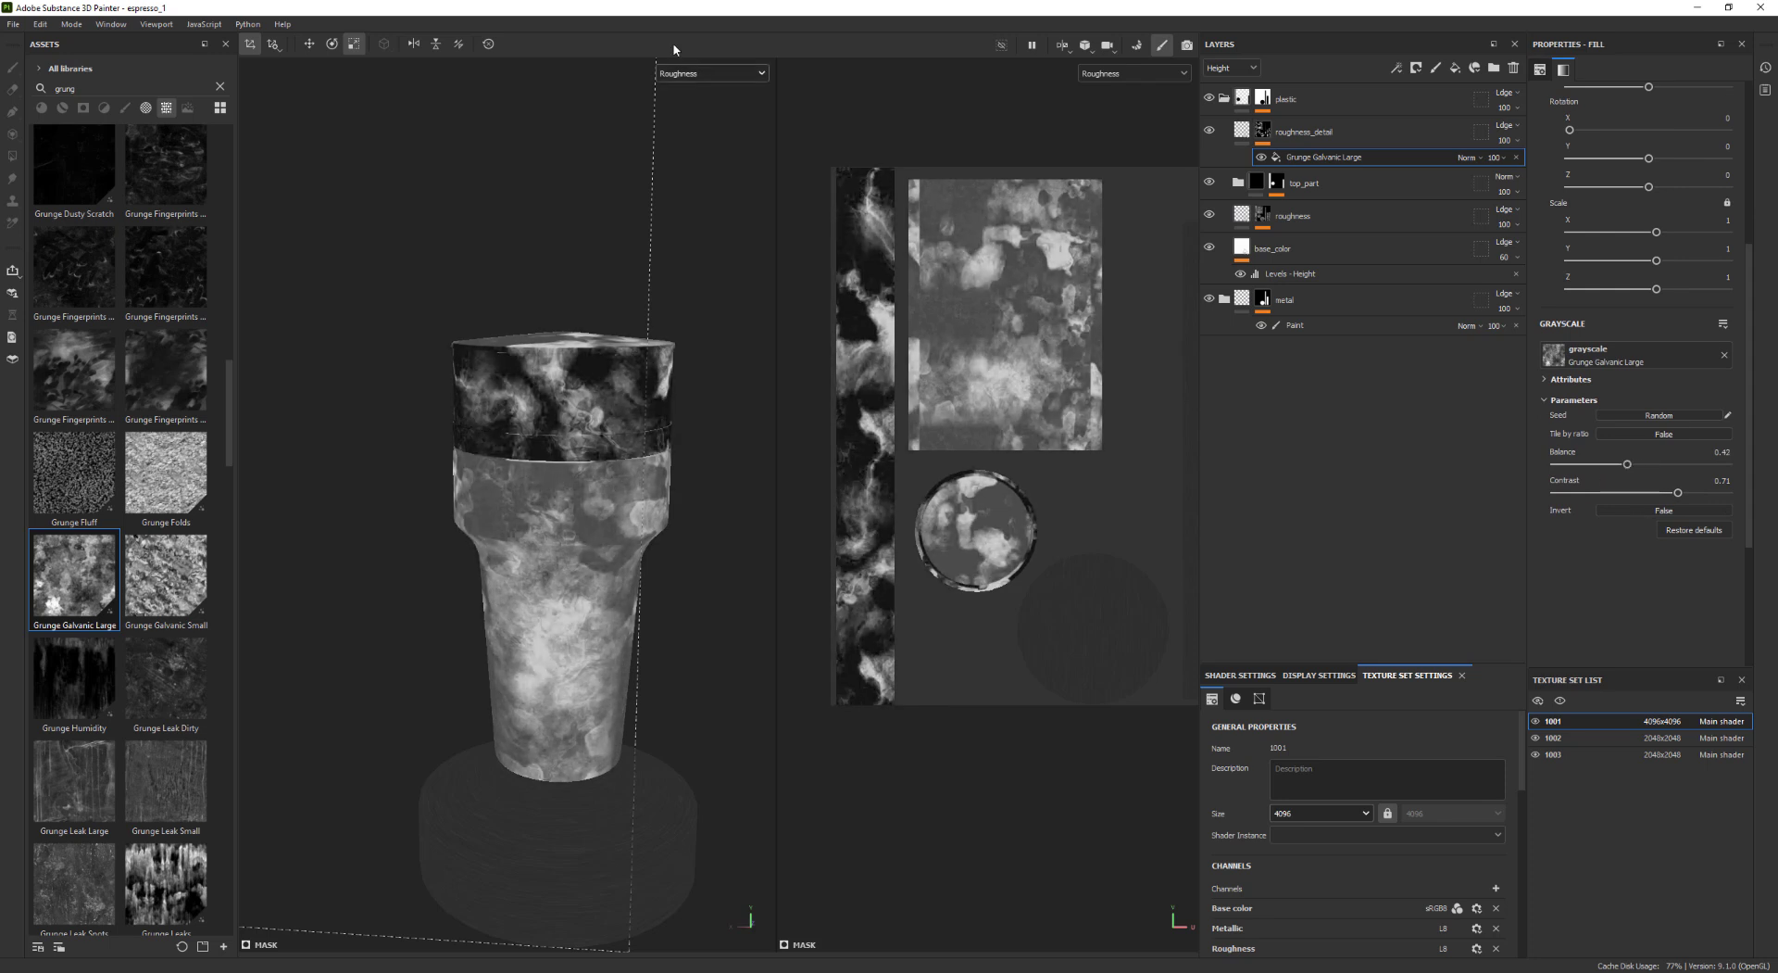
Return the viewports to Material display and inspect the grunge roughness on the tamper from above
click(711, 73)
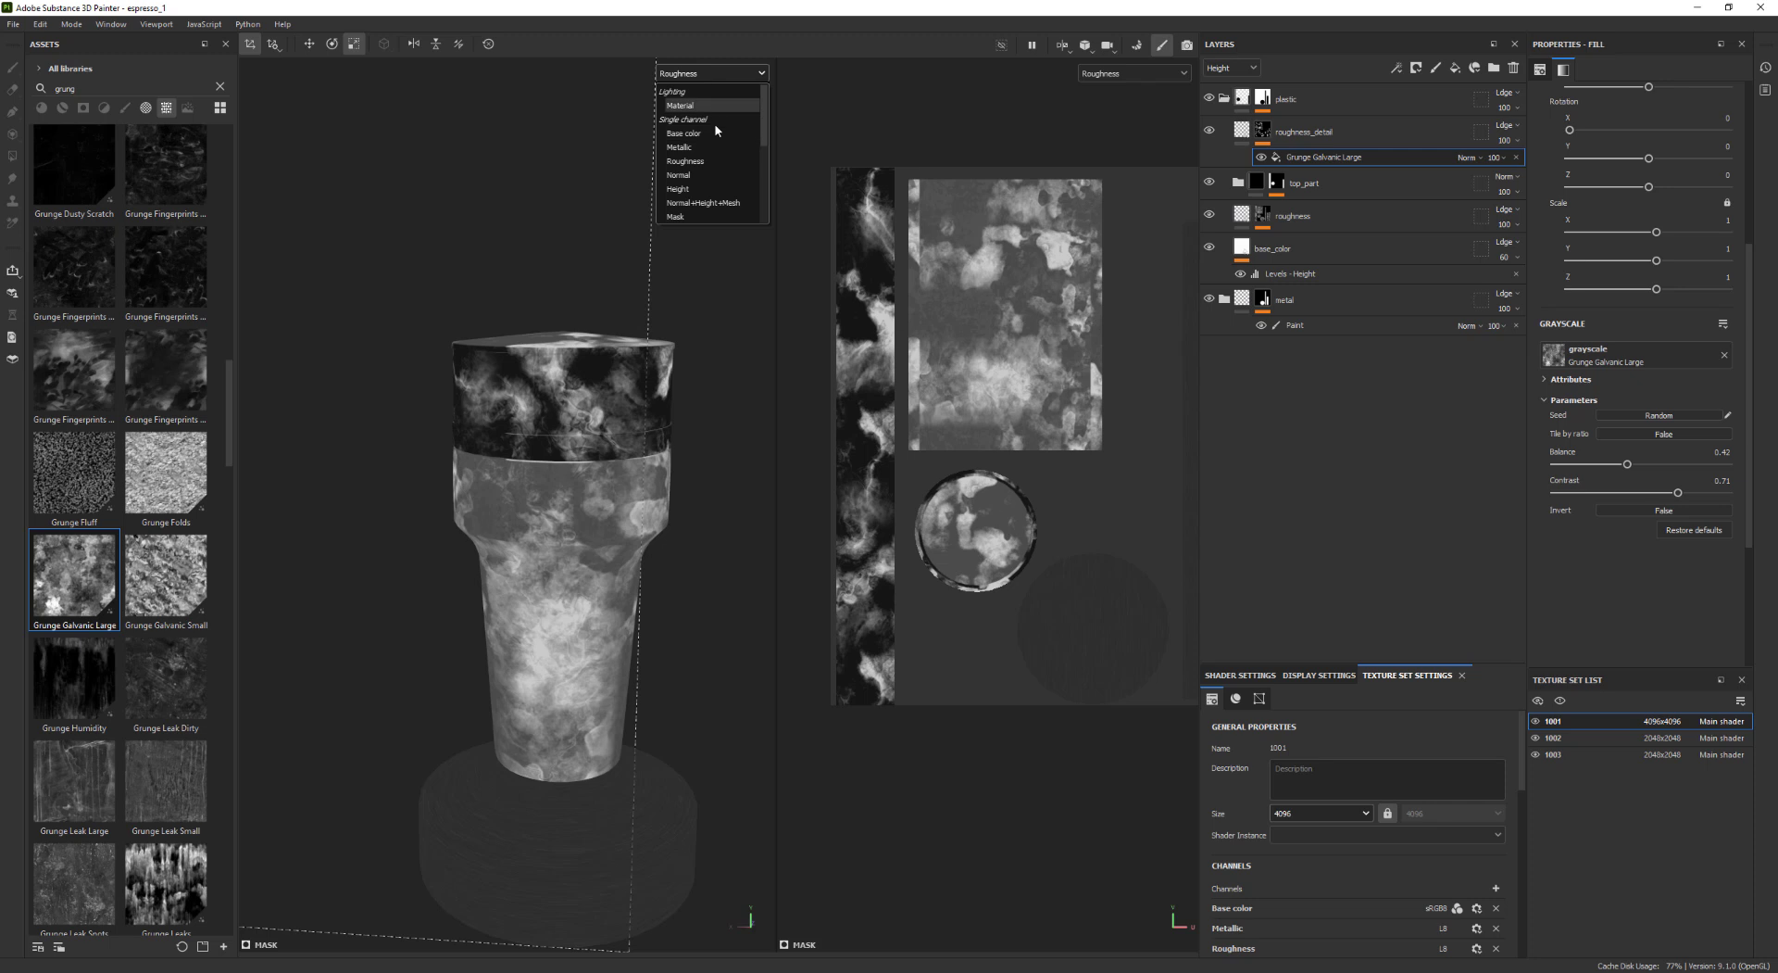
click(718, 107)
alt+drag(702, 341, 587, 556)
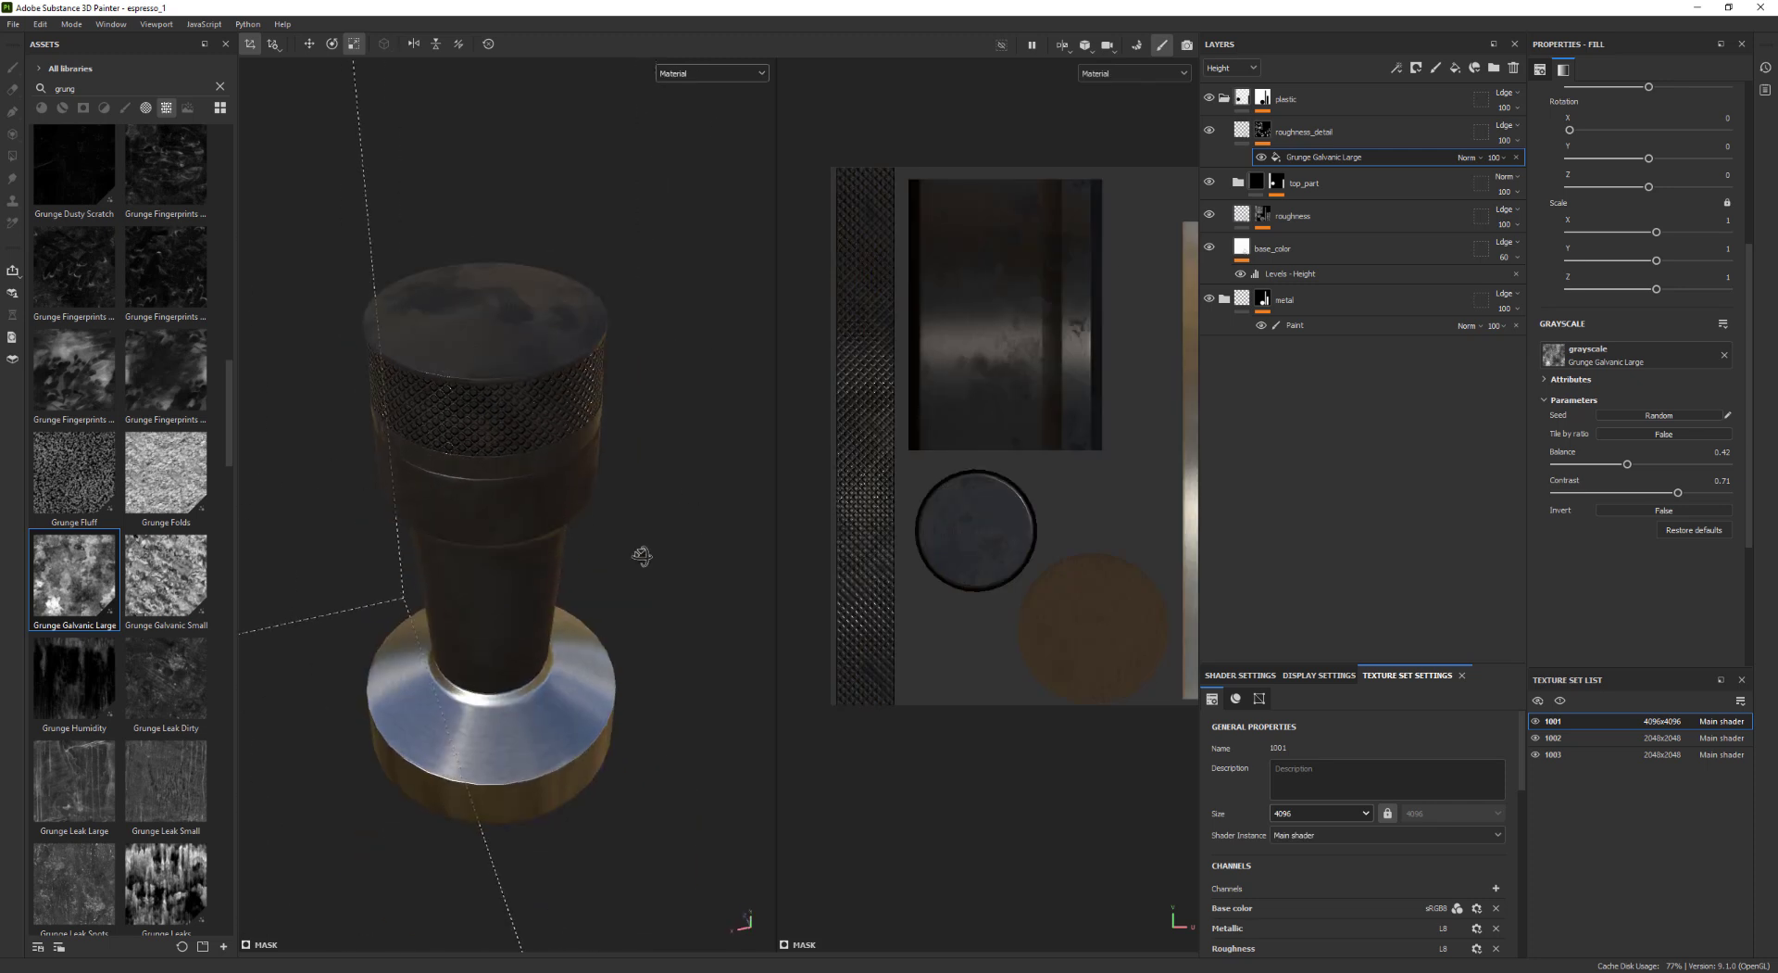
Show the Roughness channel in the layer stack and lower the roughness_detail layer's opacity to 32
click(1239, 75)
click(1231, 115)
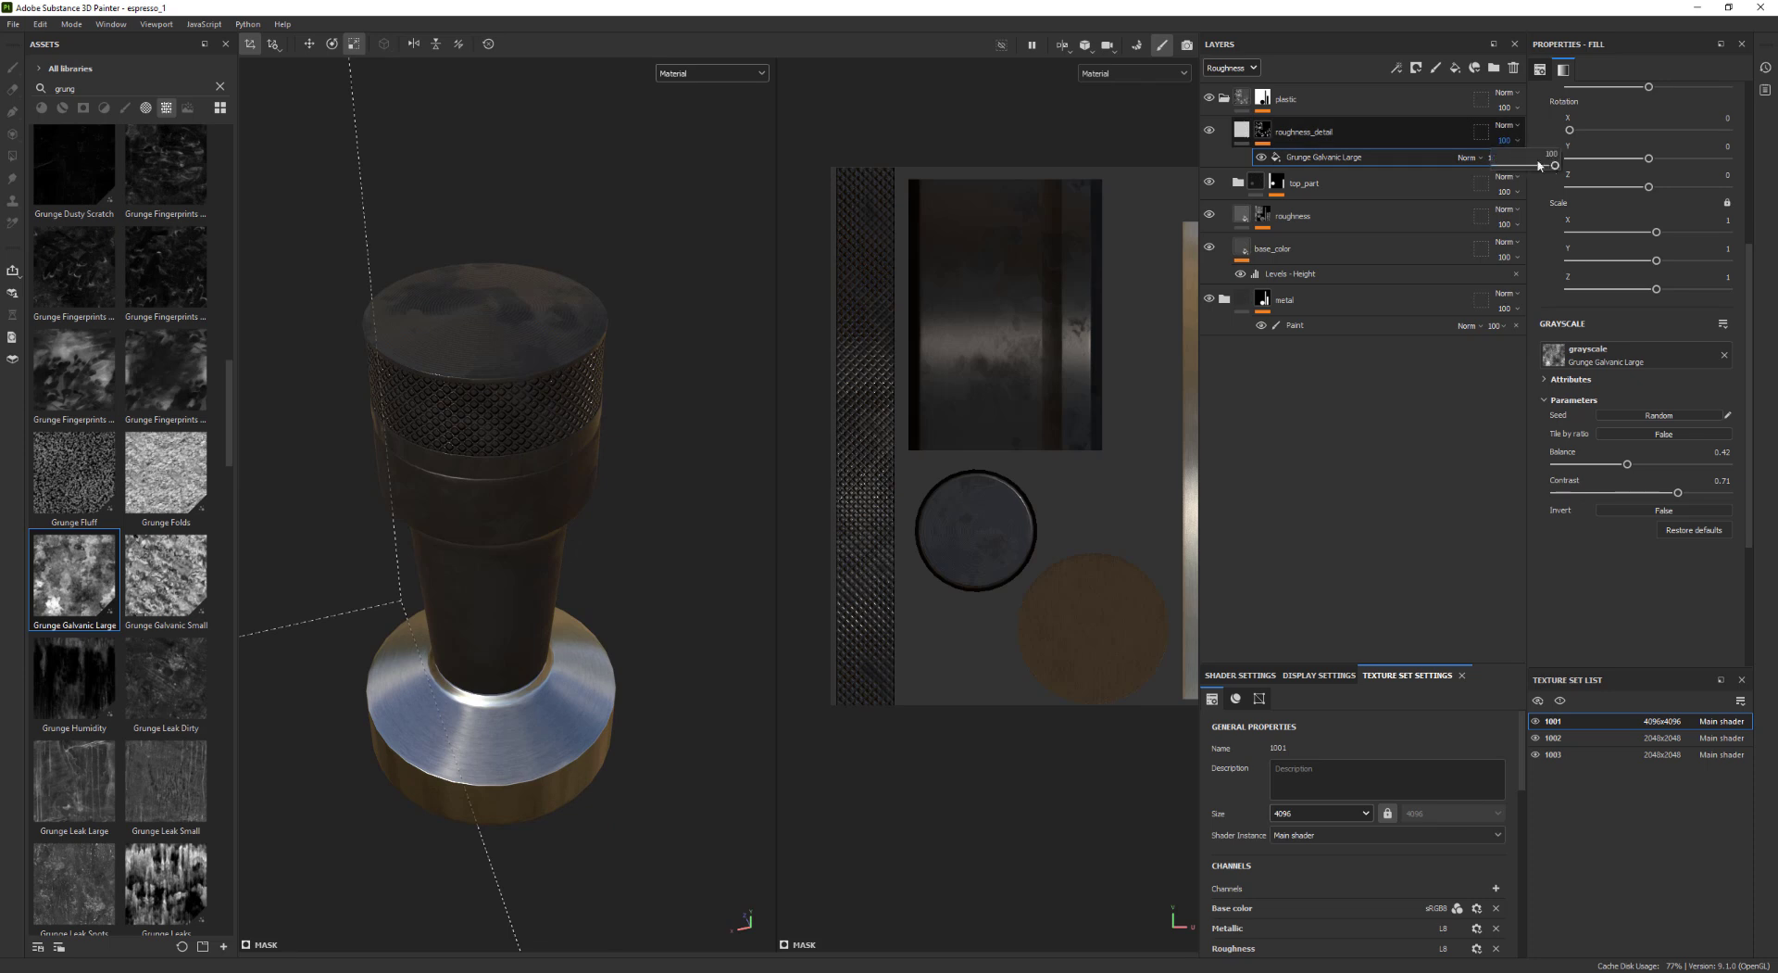
drag(1540, 165, 1519, 174)
alt+drag(565, 491, 547, 261)
scroll(655, 385, down, 5)
alt+drag(477, 433, 559, 485)
scroll(559, 484, up, 5)
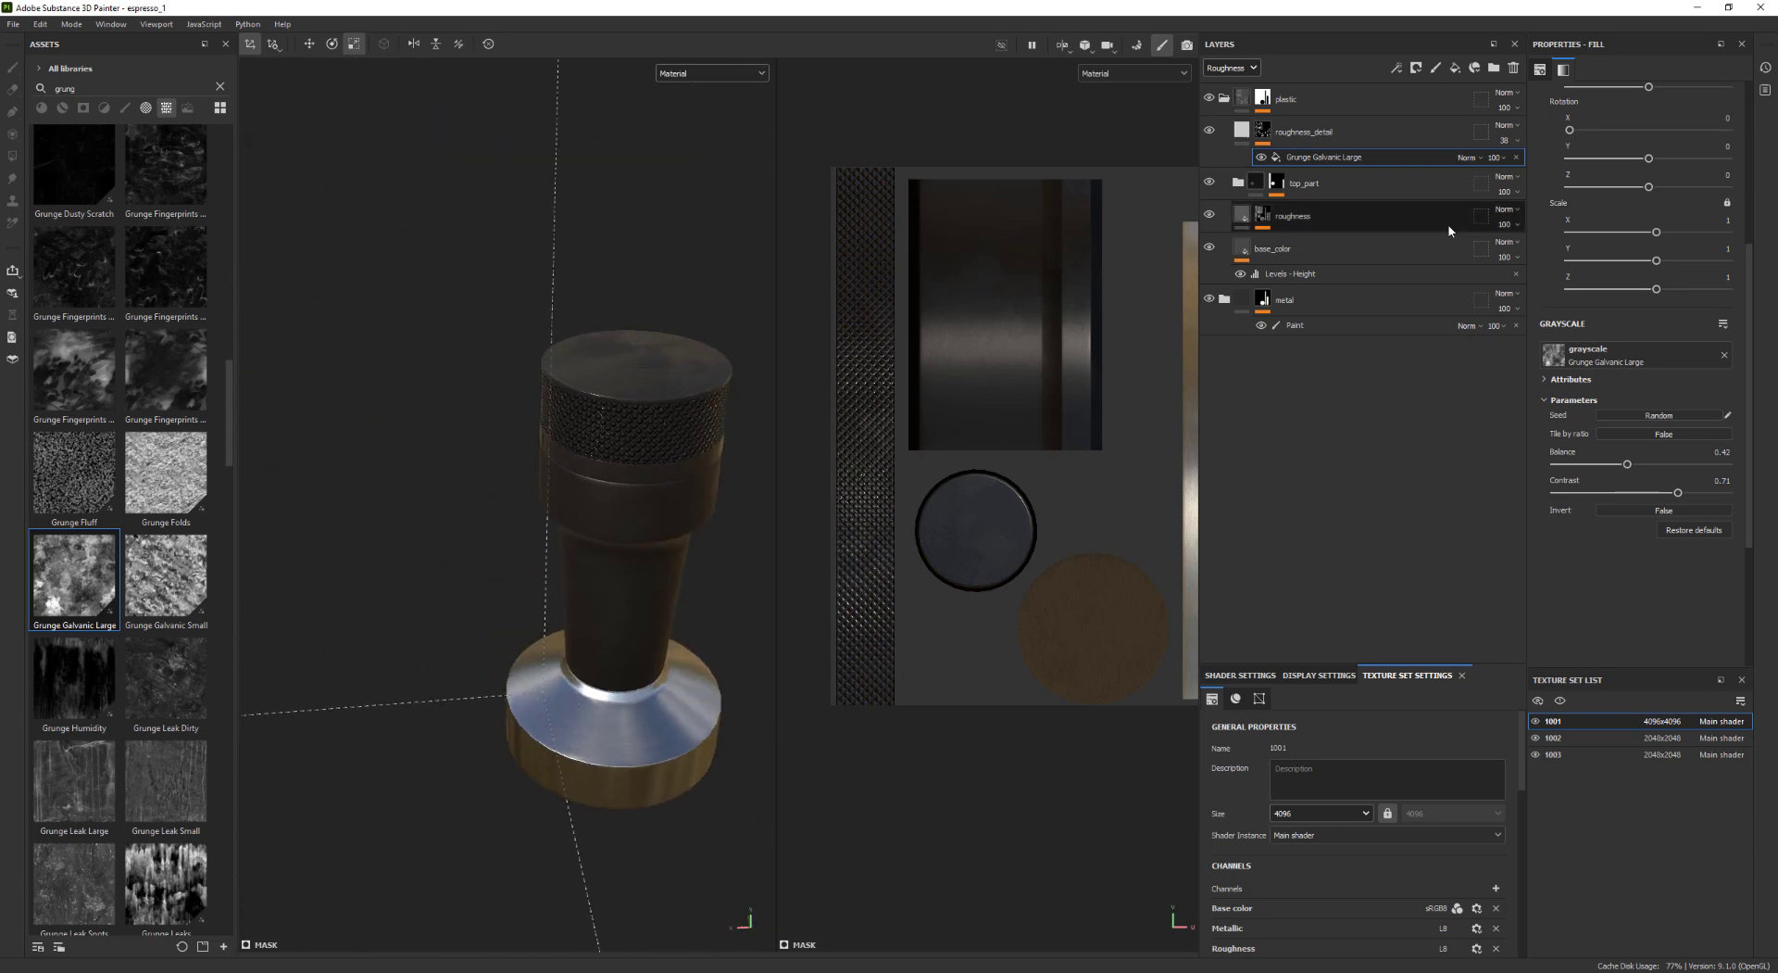
click(1514, 141)
drag(1520, 173, 1514, 172)
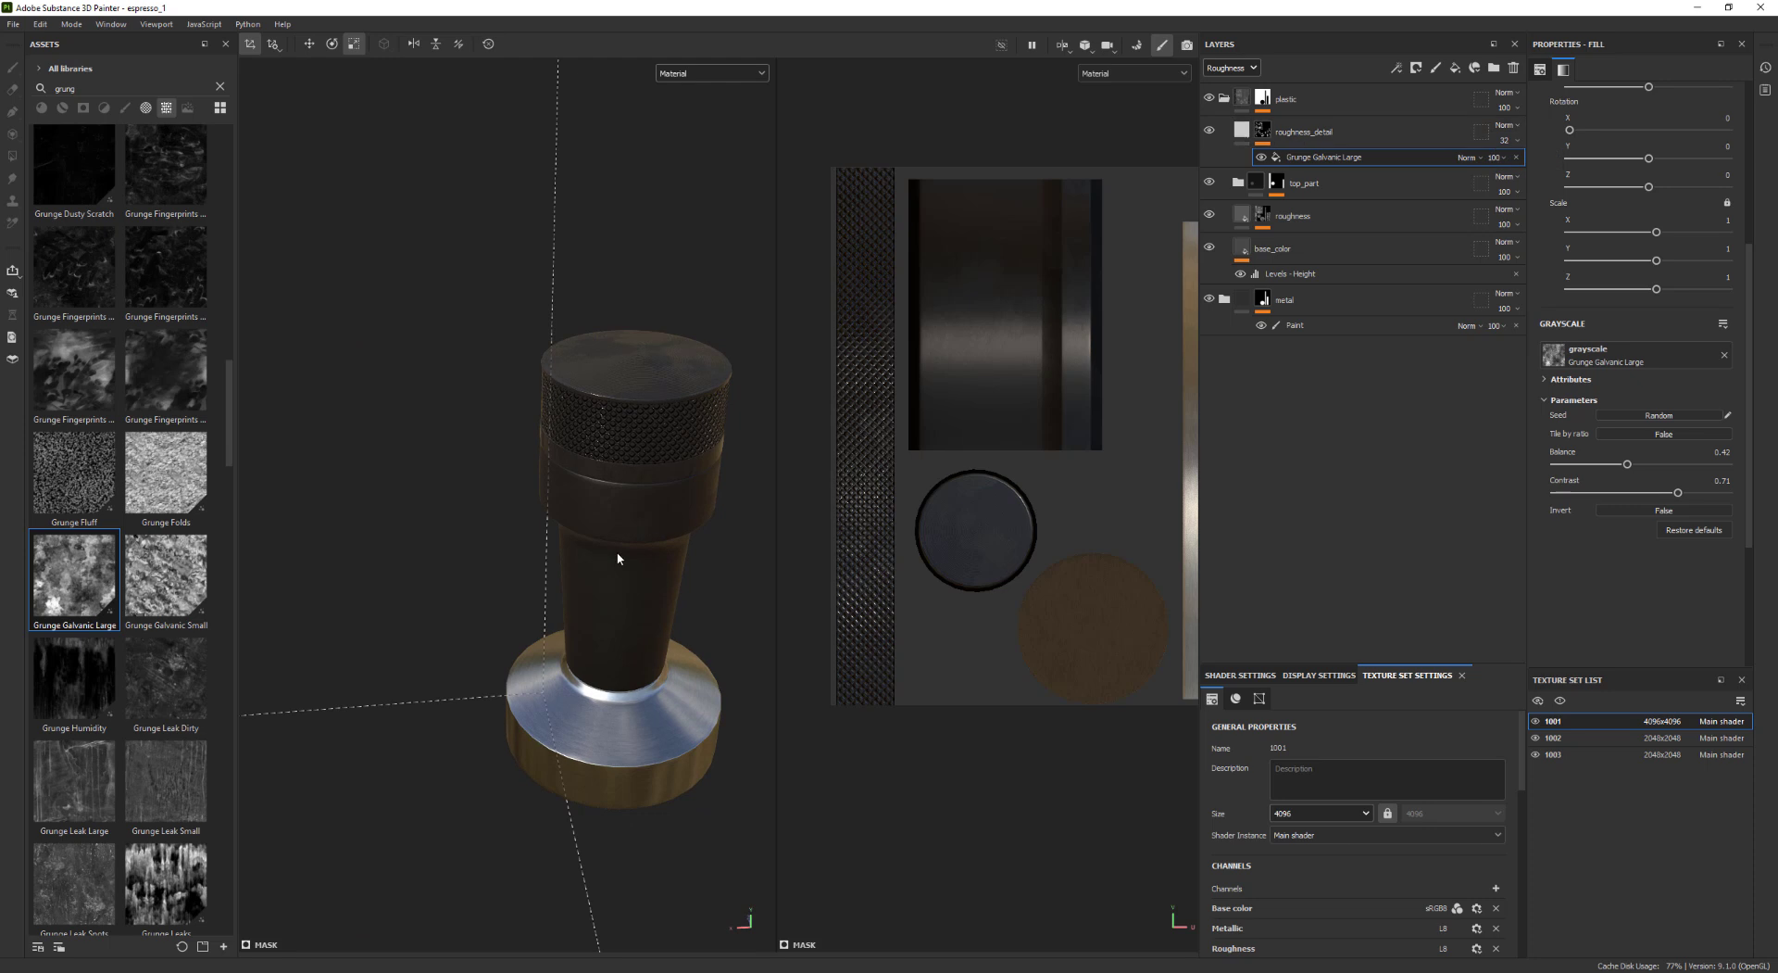
alt+drag(617, 558, 528, 658)
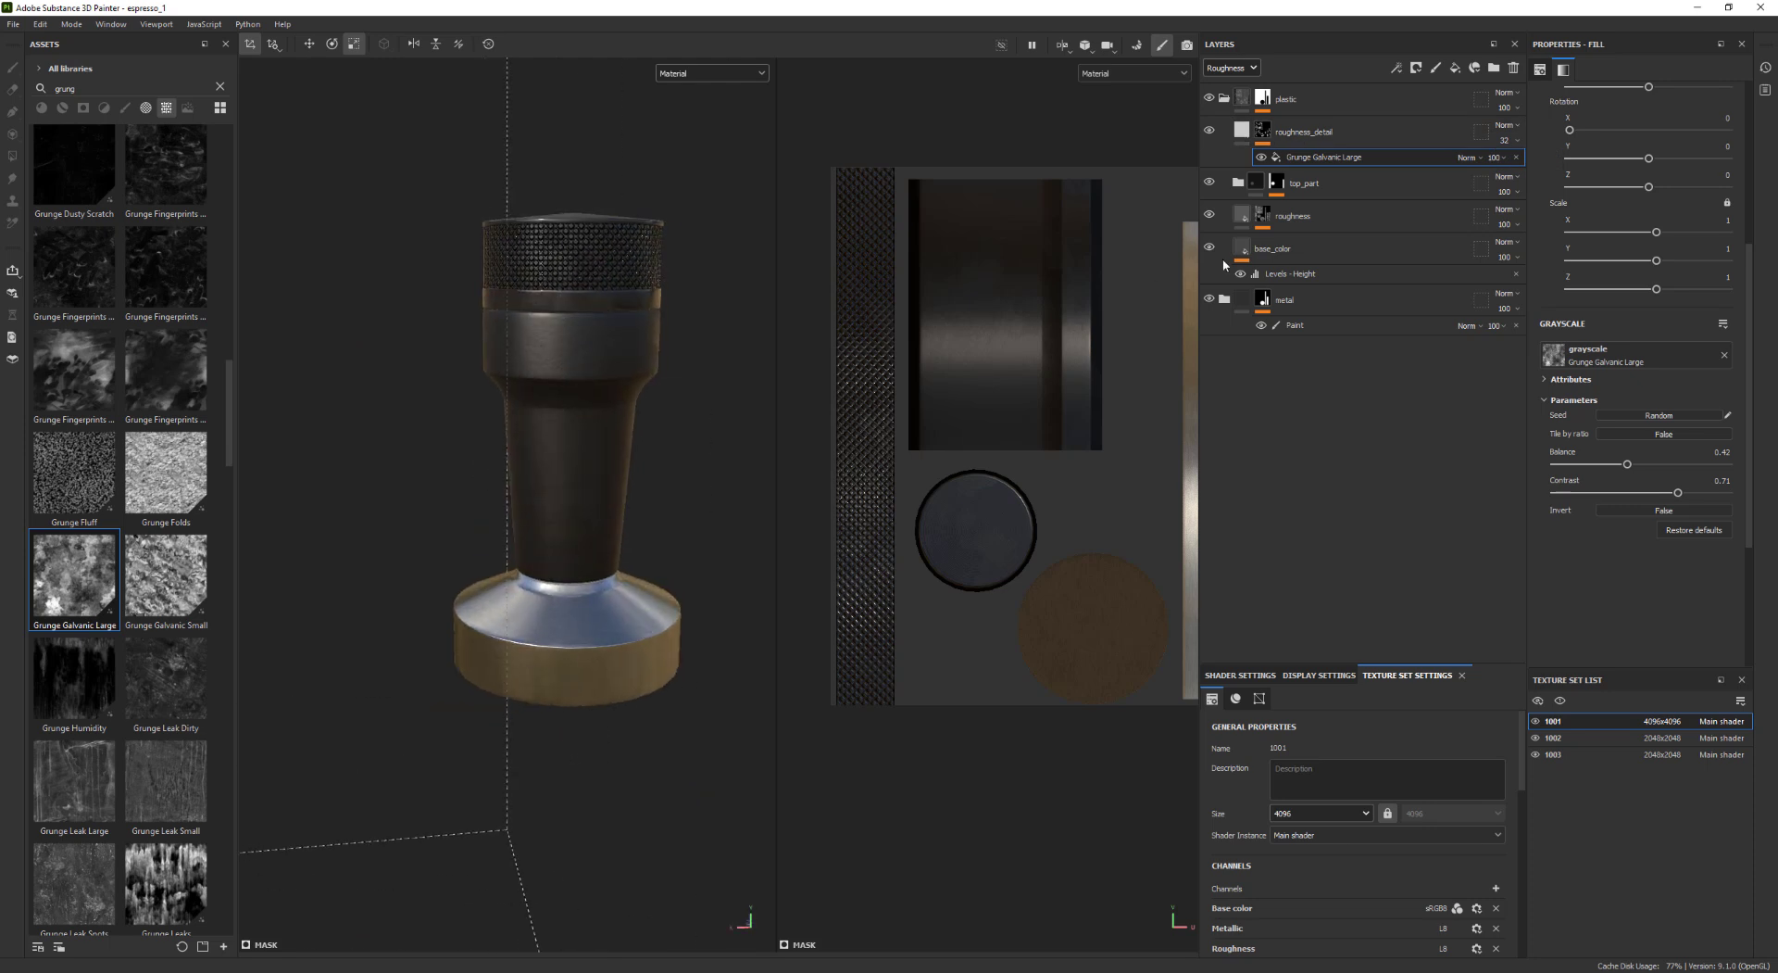
Collapse the plastic folder, then add a fill layer inside the metal folder and name it roughness
click(1224, 98)
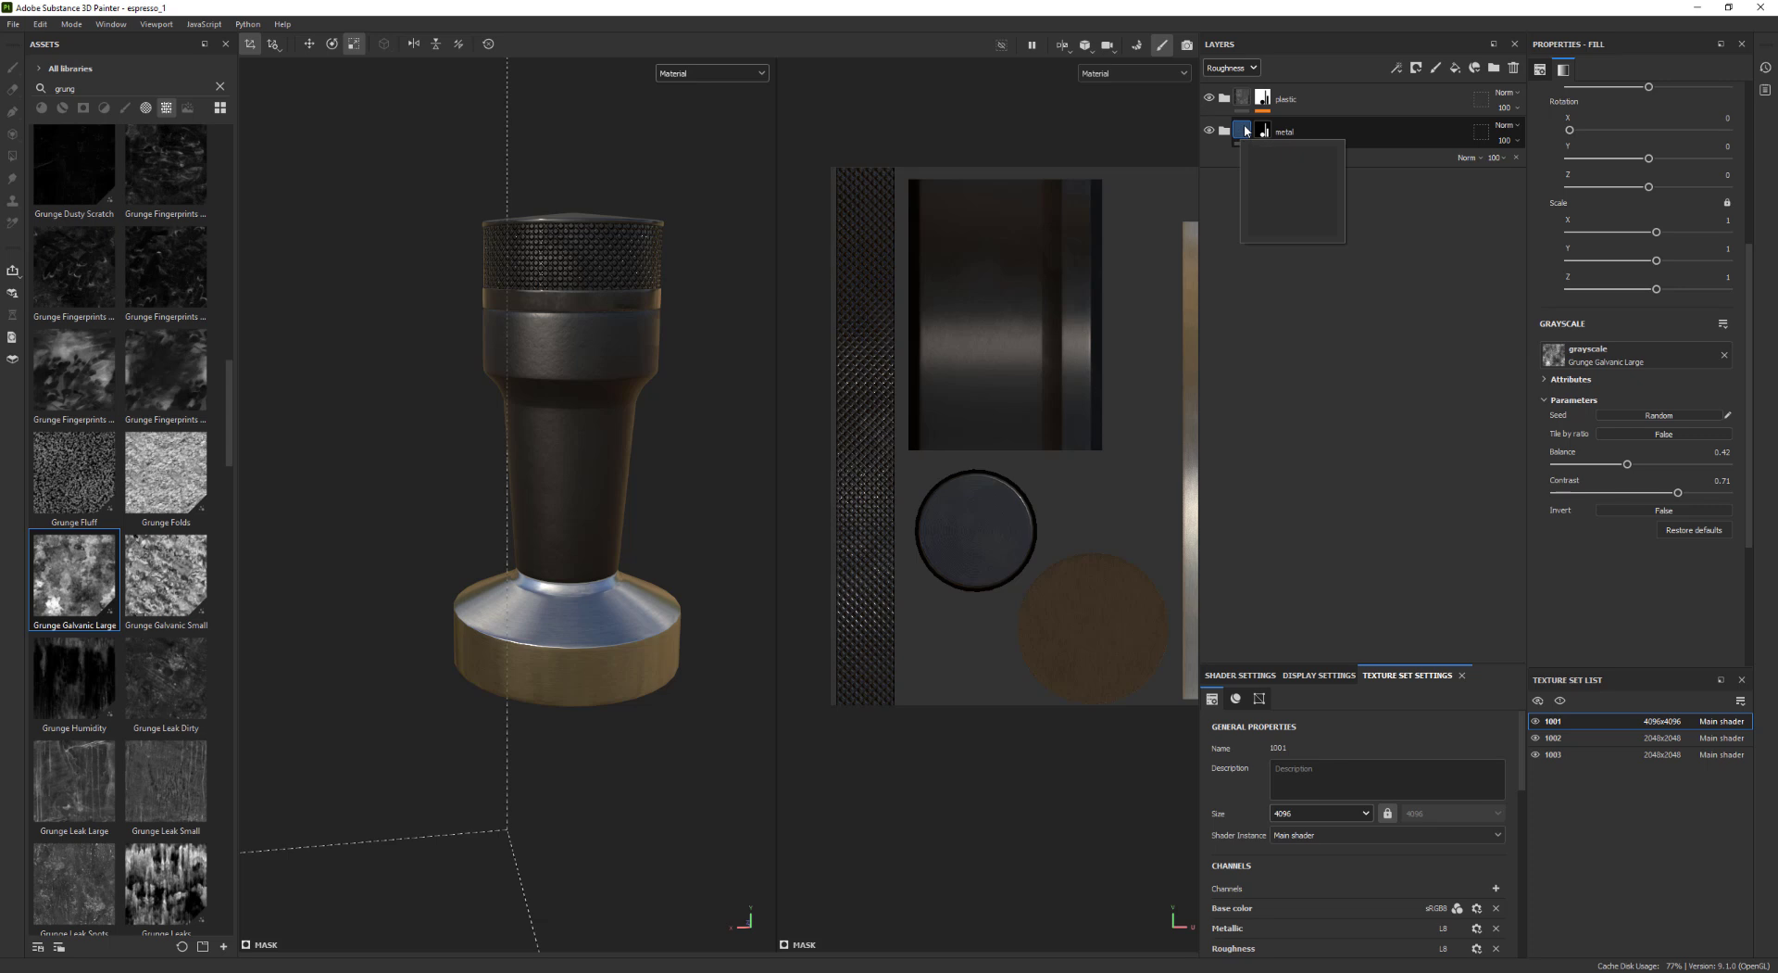
click(1225, 131)
click(1235, 187)
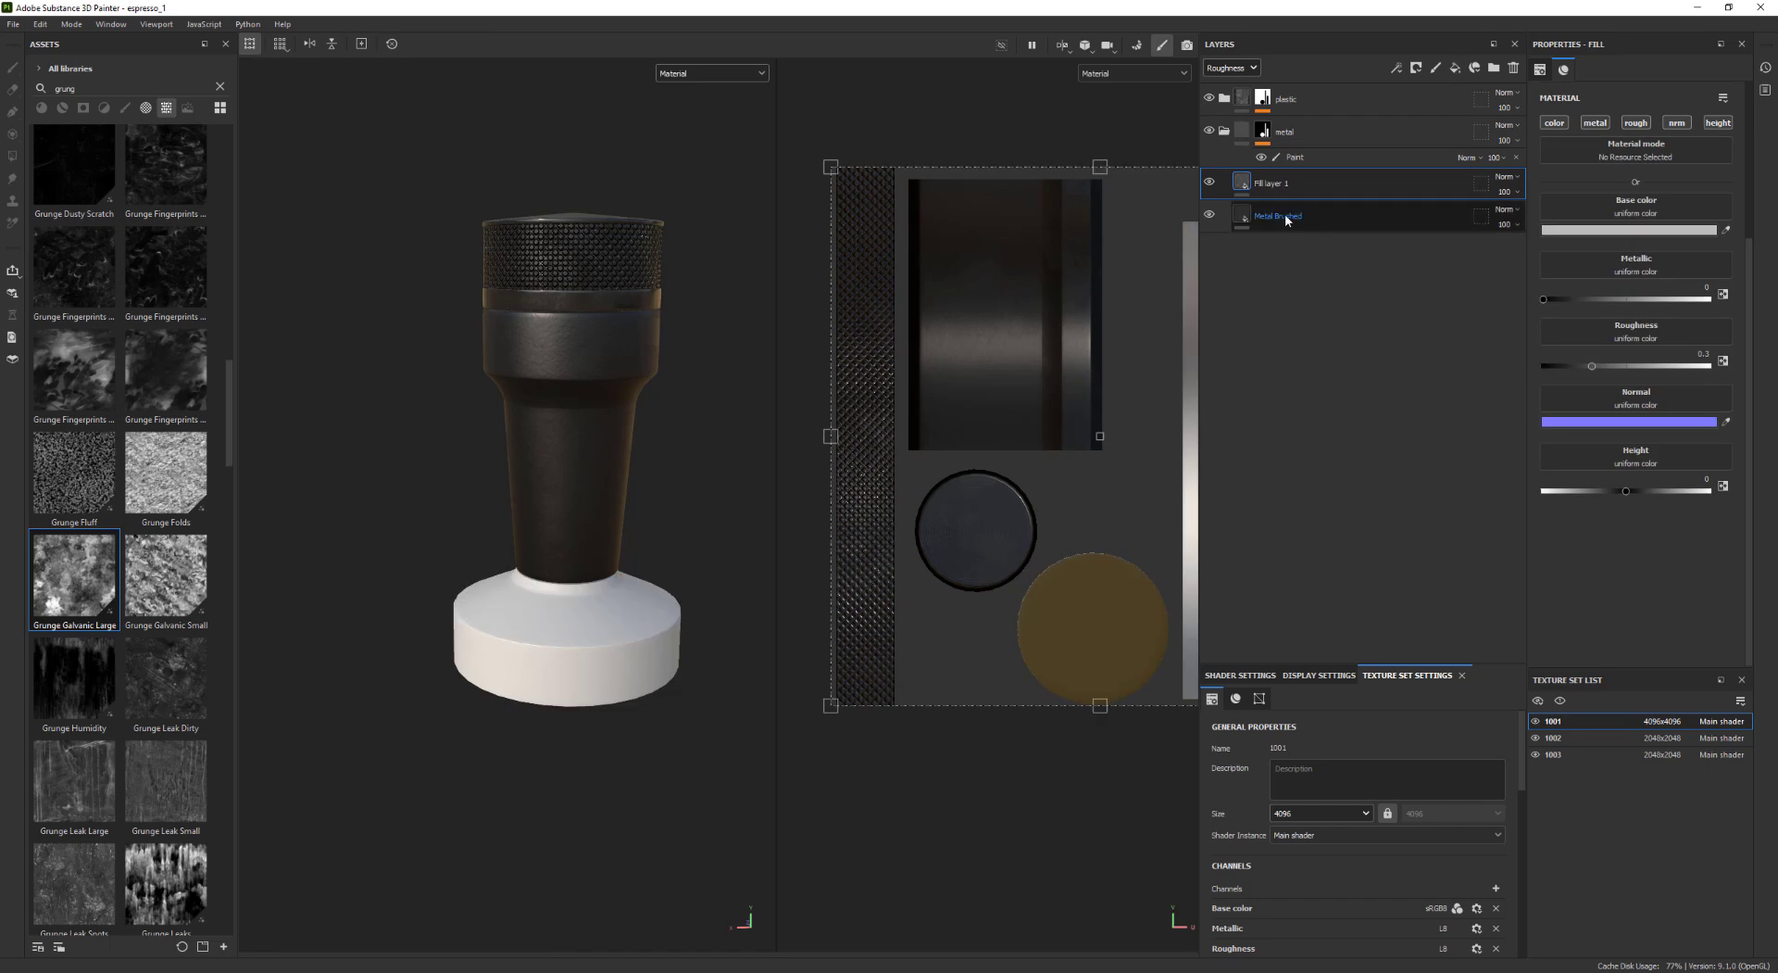
double_click(1280, 183)
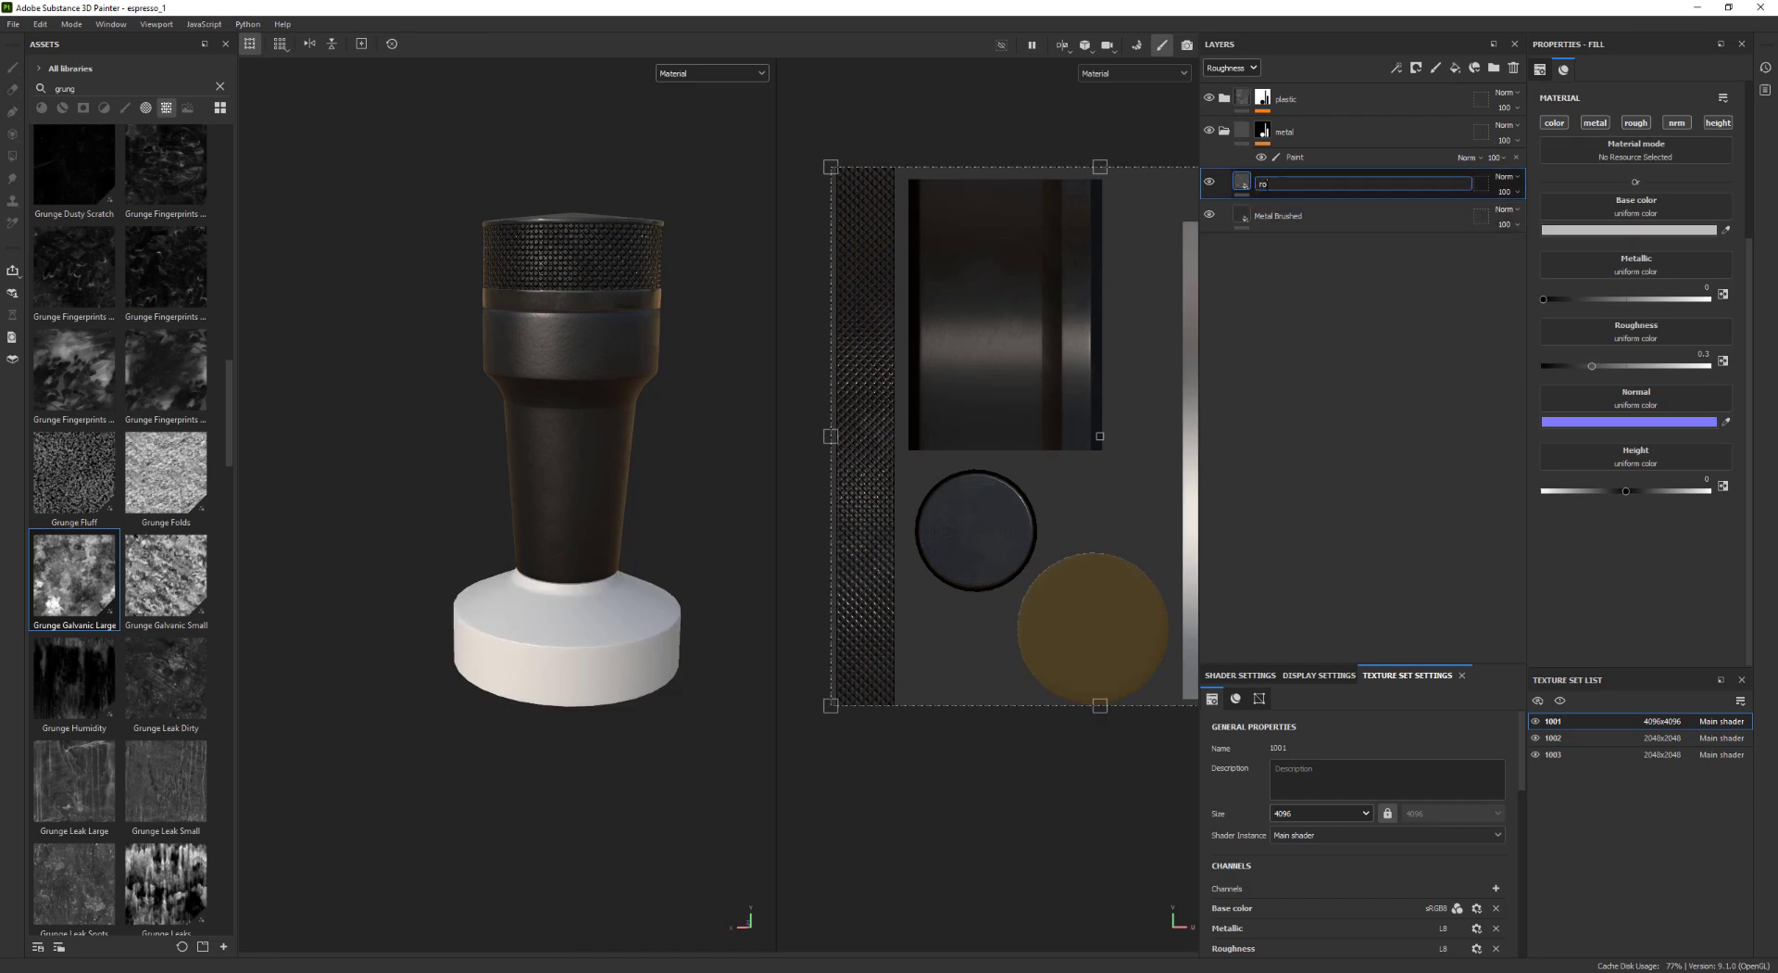
text(roughness)
key(Return)
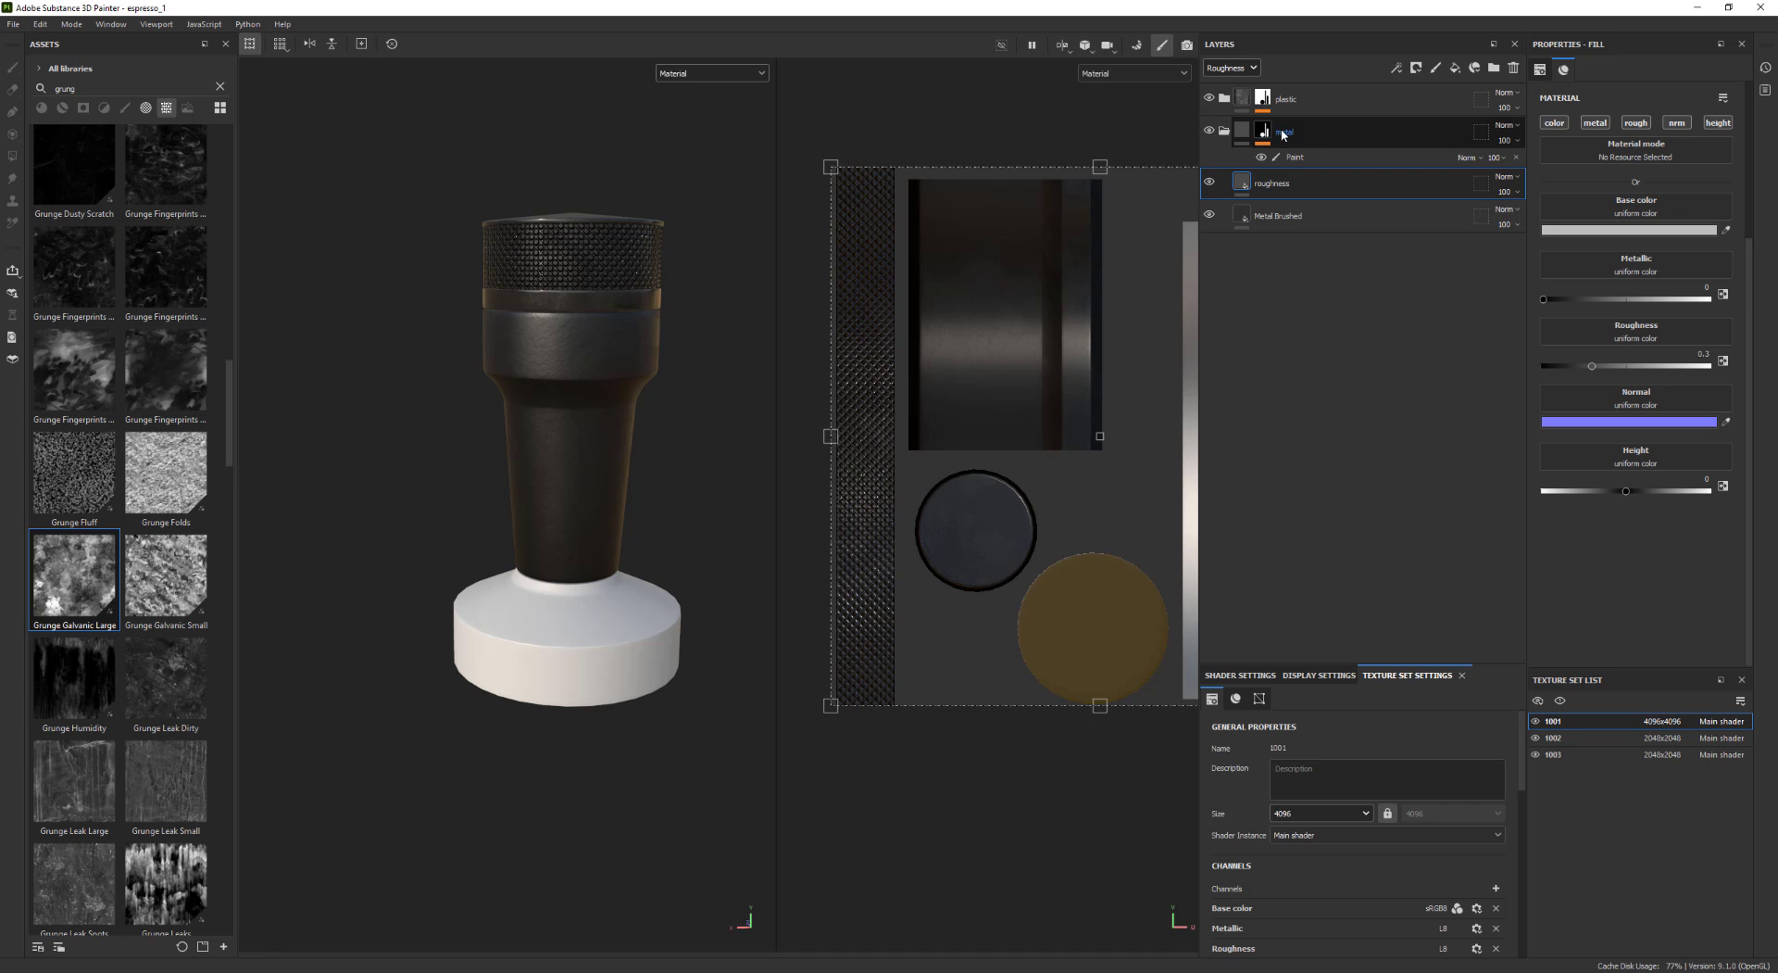
Restrict the metal folder's roughness layer to the color and roughness channels and set its roughness to about 0.48
alt+click(1635, 122)
alt+right_drag(675, 384, 618, 533)
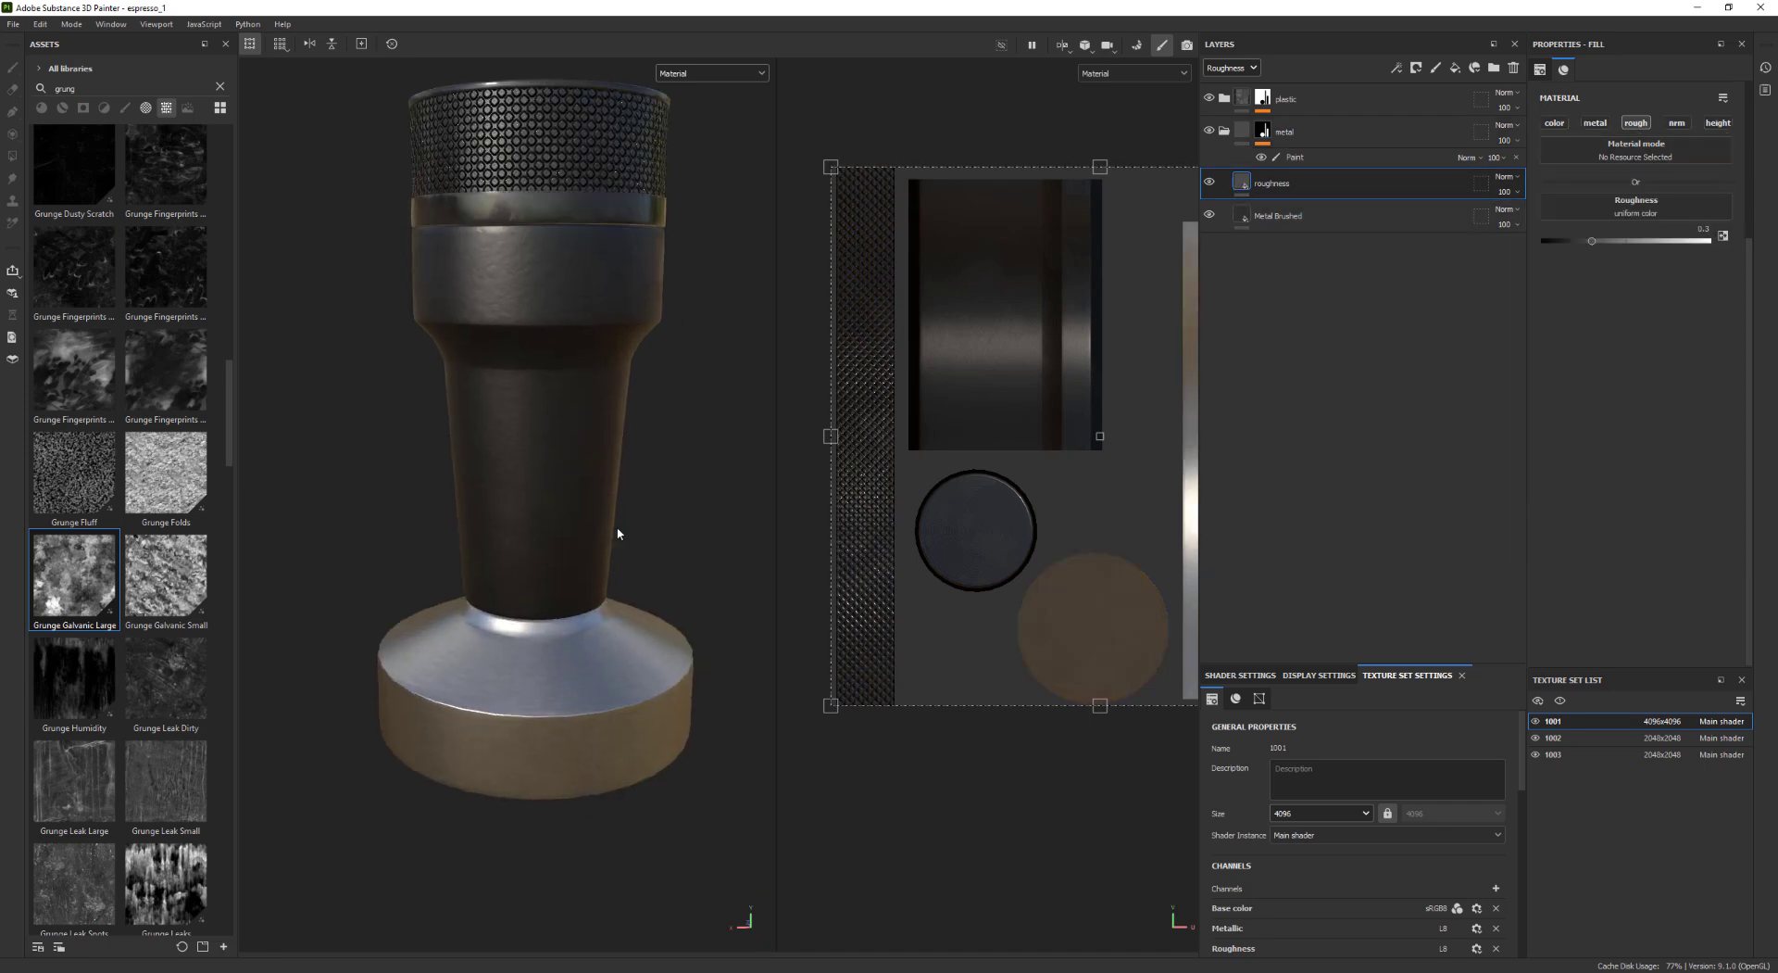
click(1554, 122)
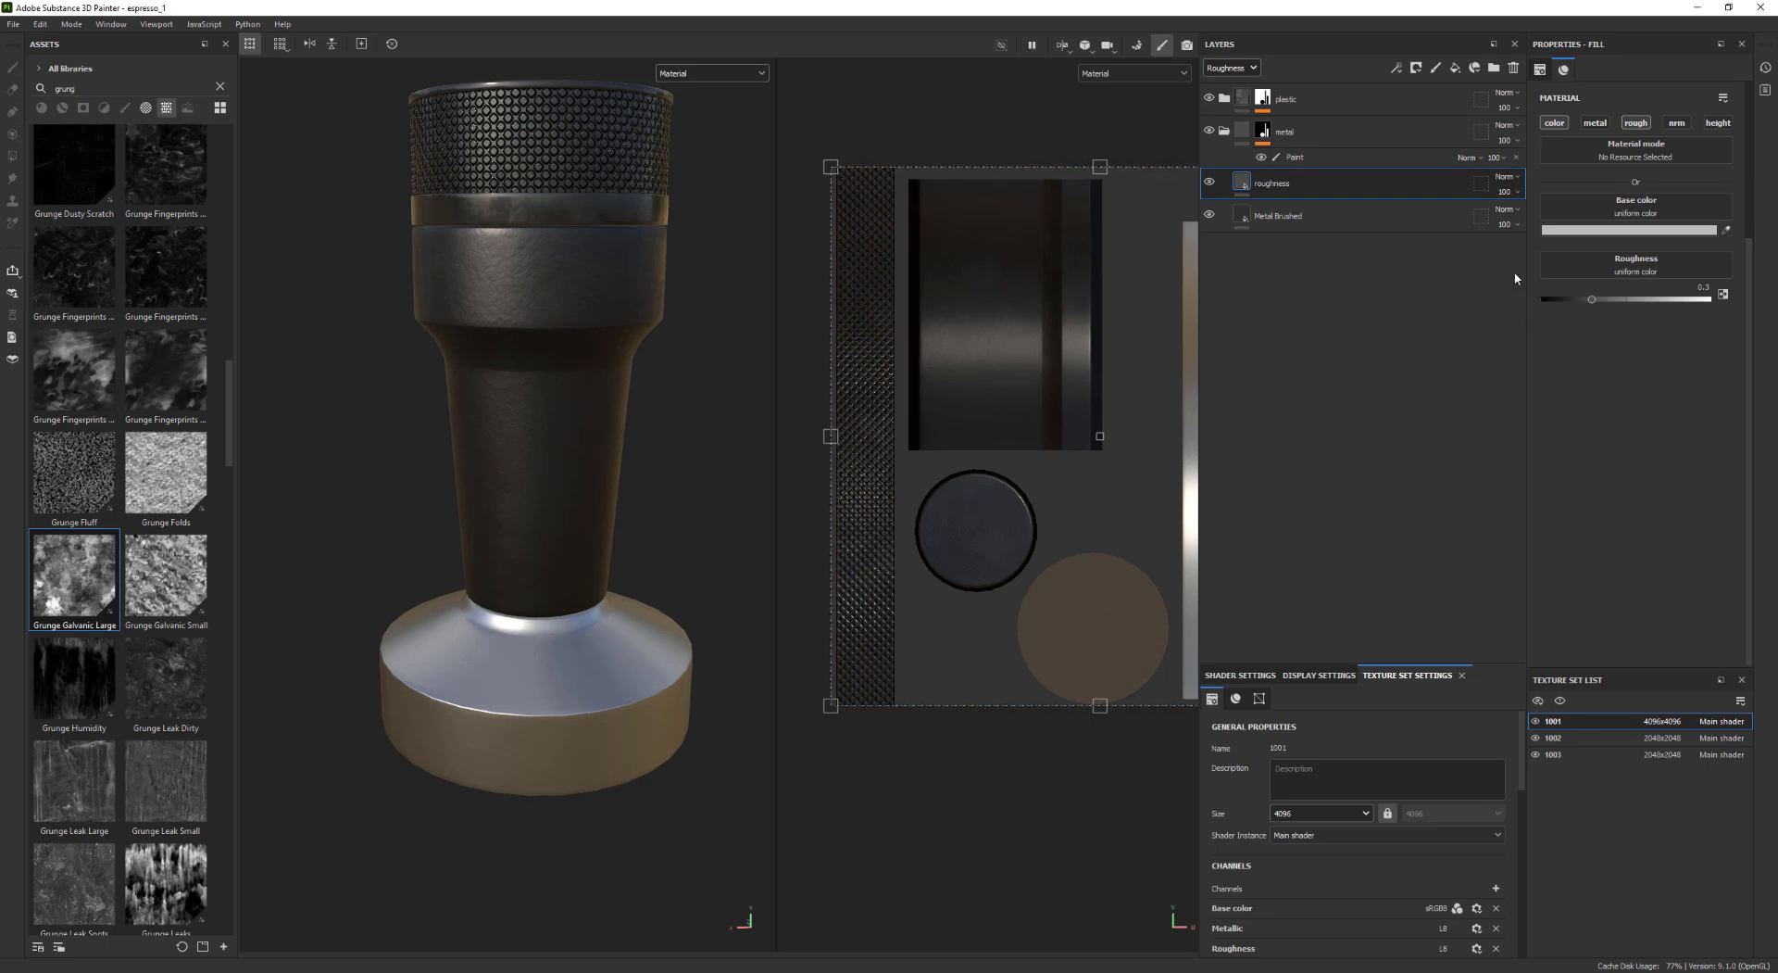
drag(1596, 303, 1621, 301)
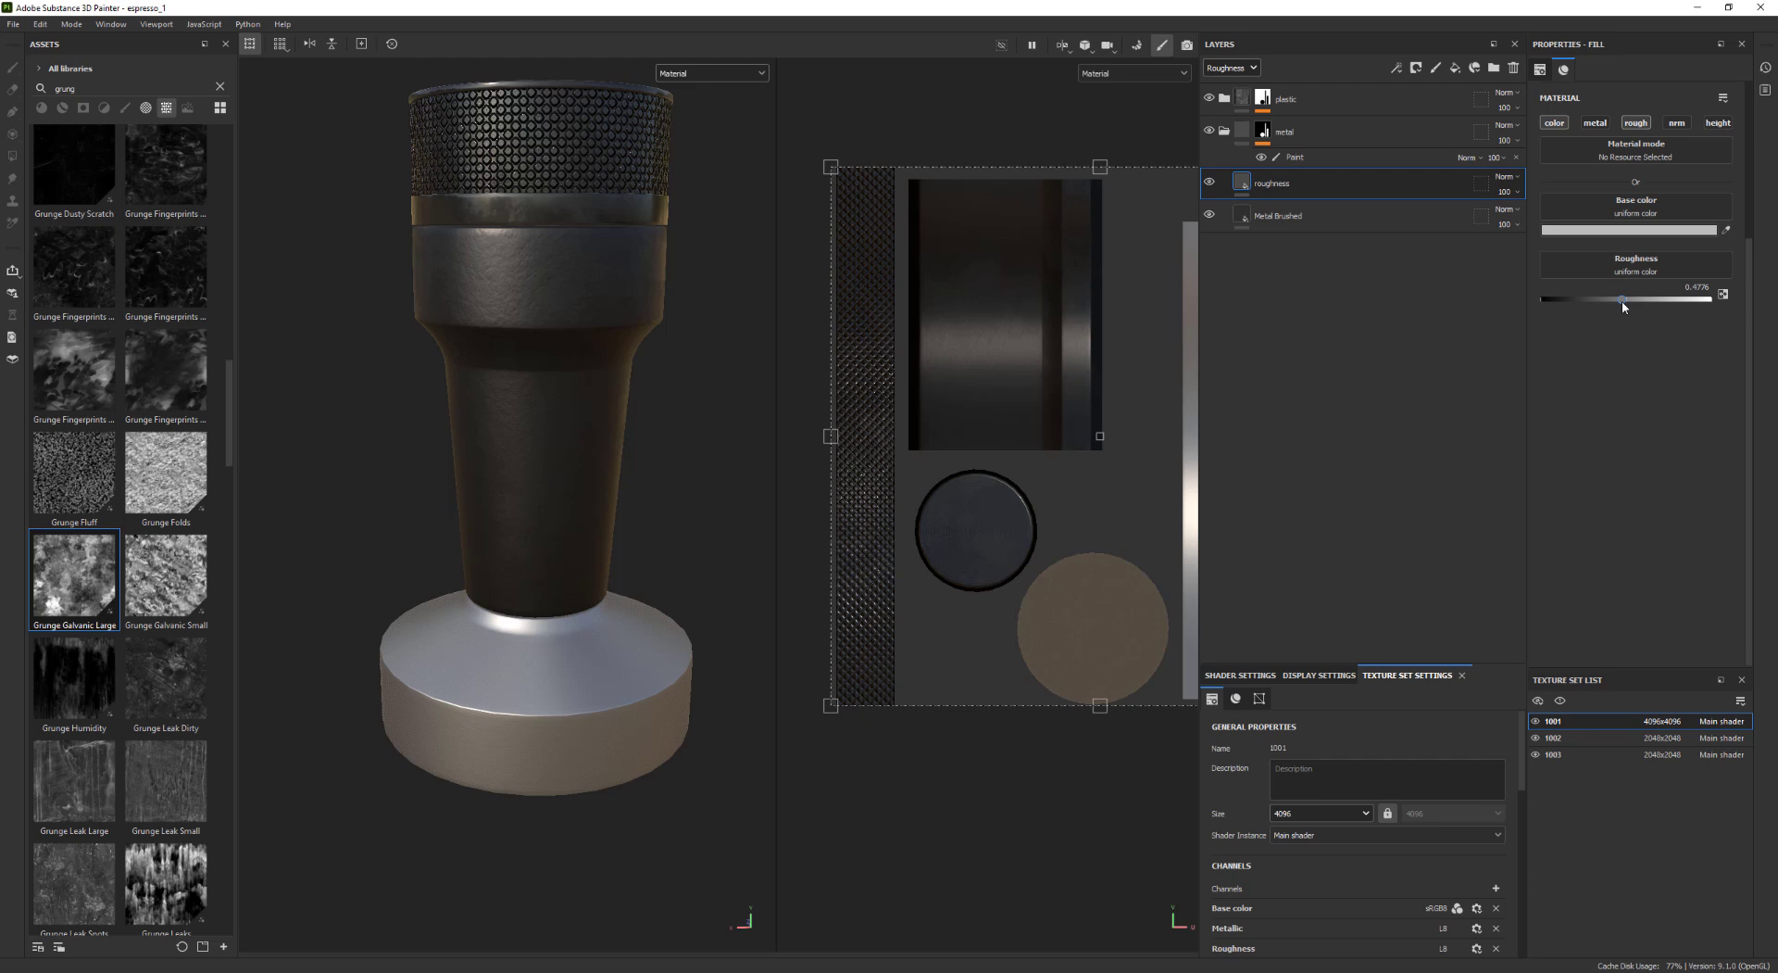
Add a black mask to the metal folder's roughness layer
right_click(1252, 182)
click(1341, 202)
right_click(1265, 182)
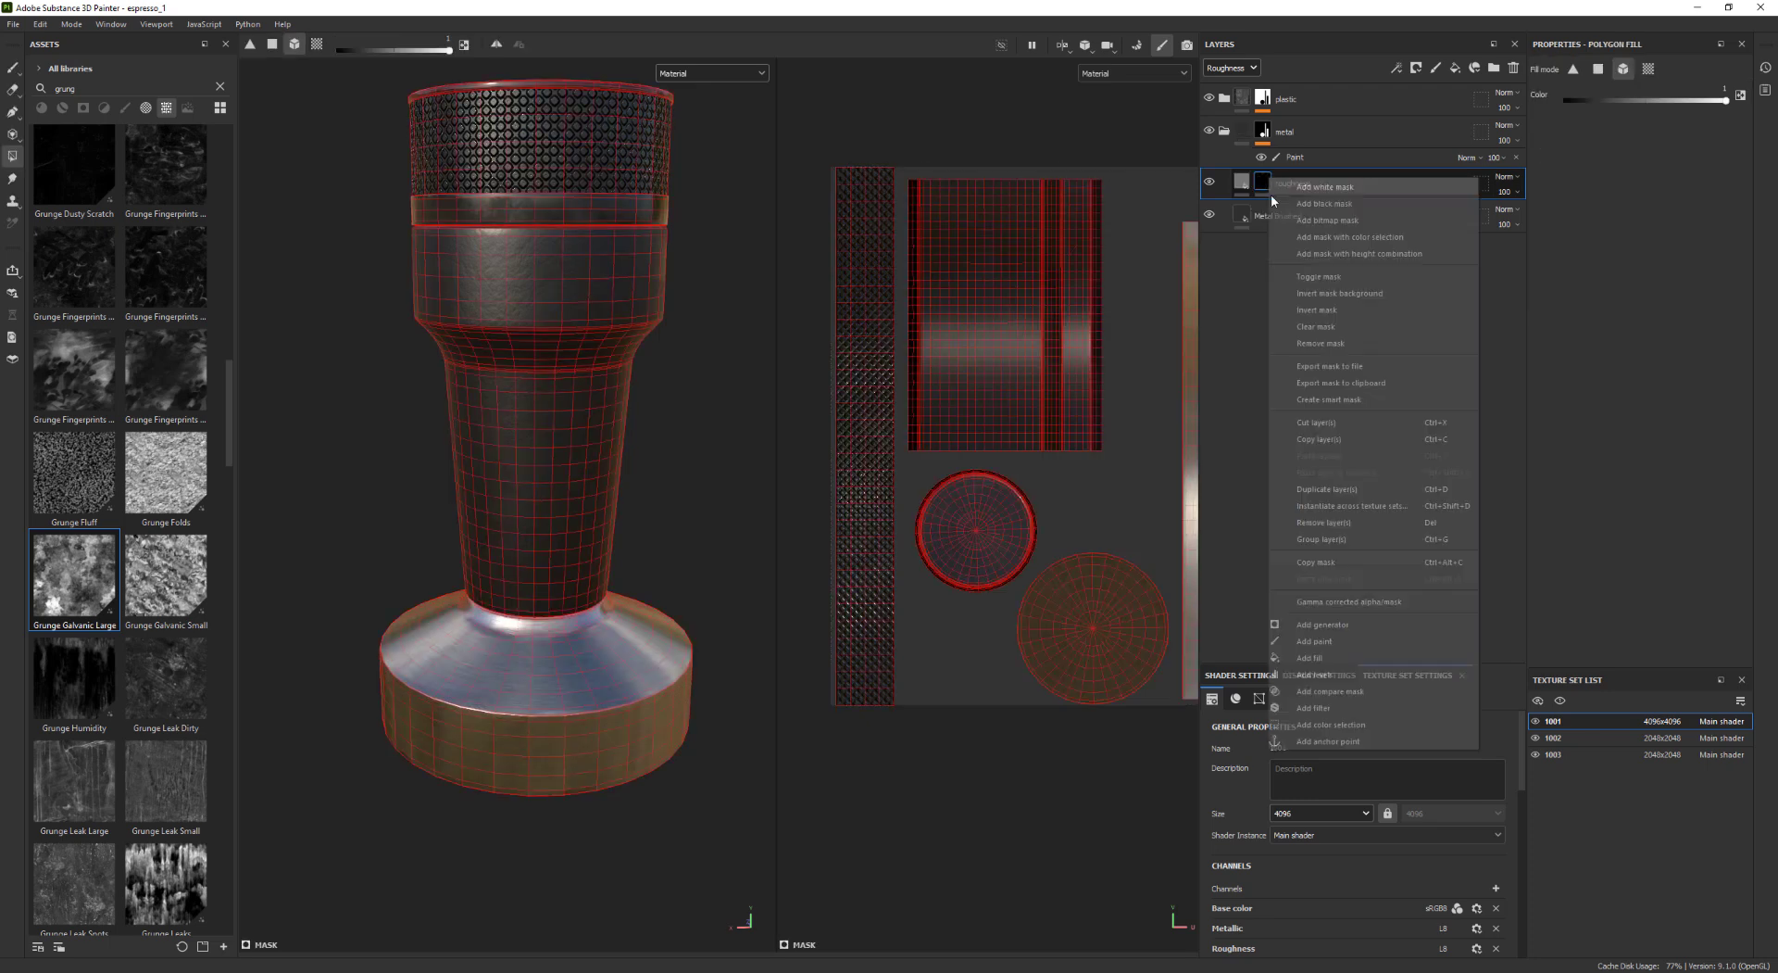
click(1380, 625)
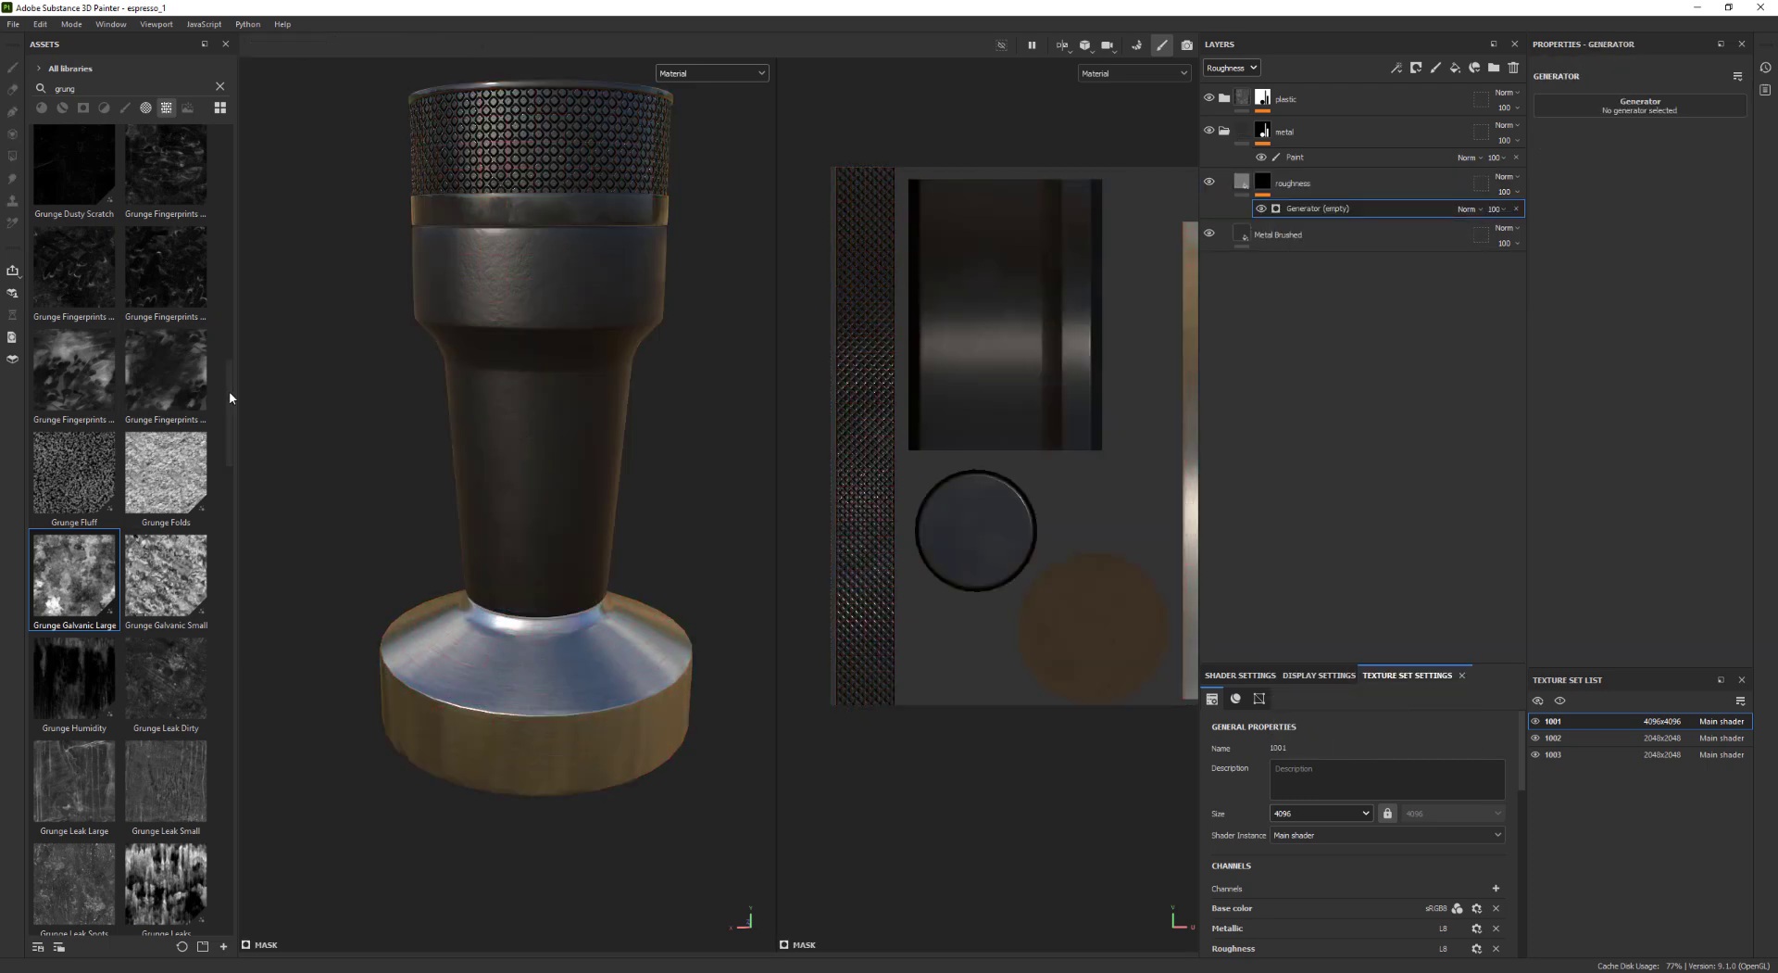
drag(229, 391, 231, 500)
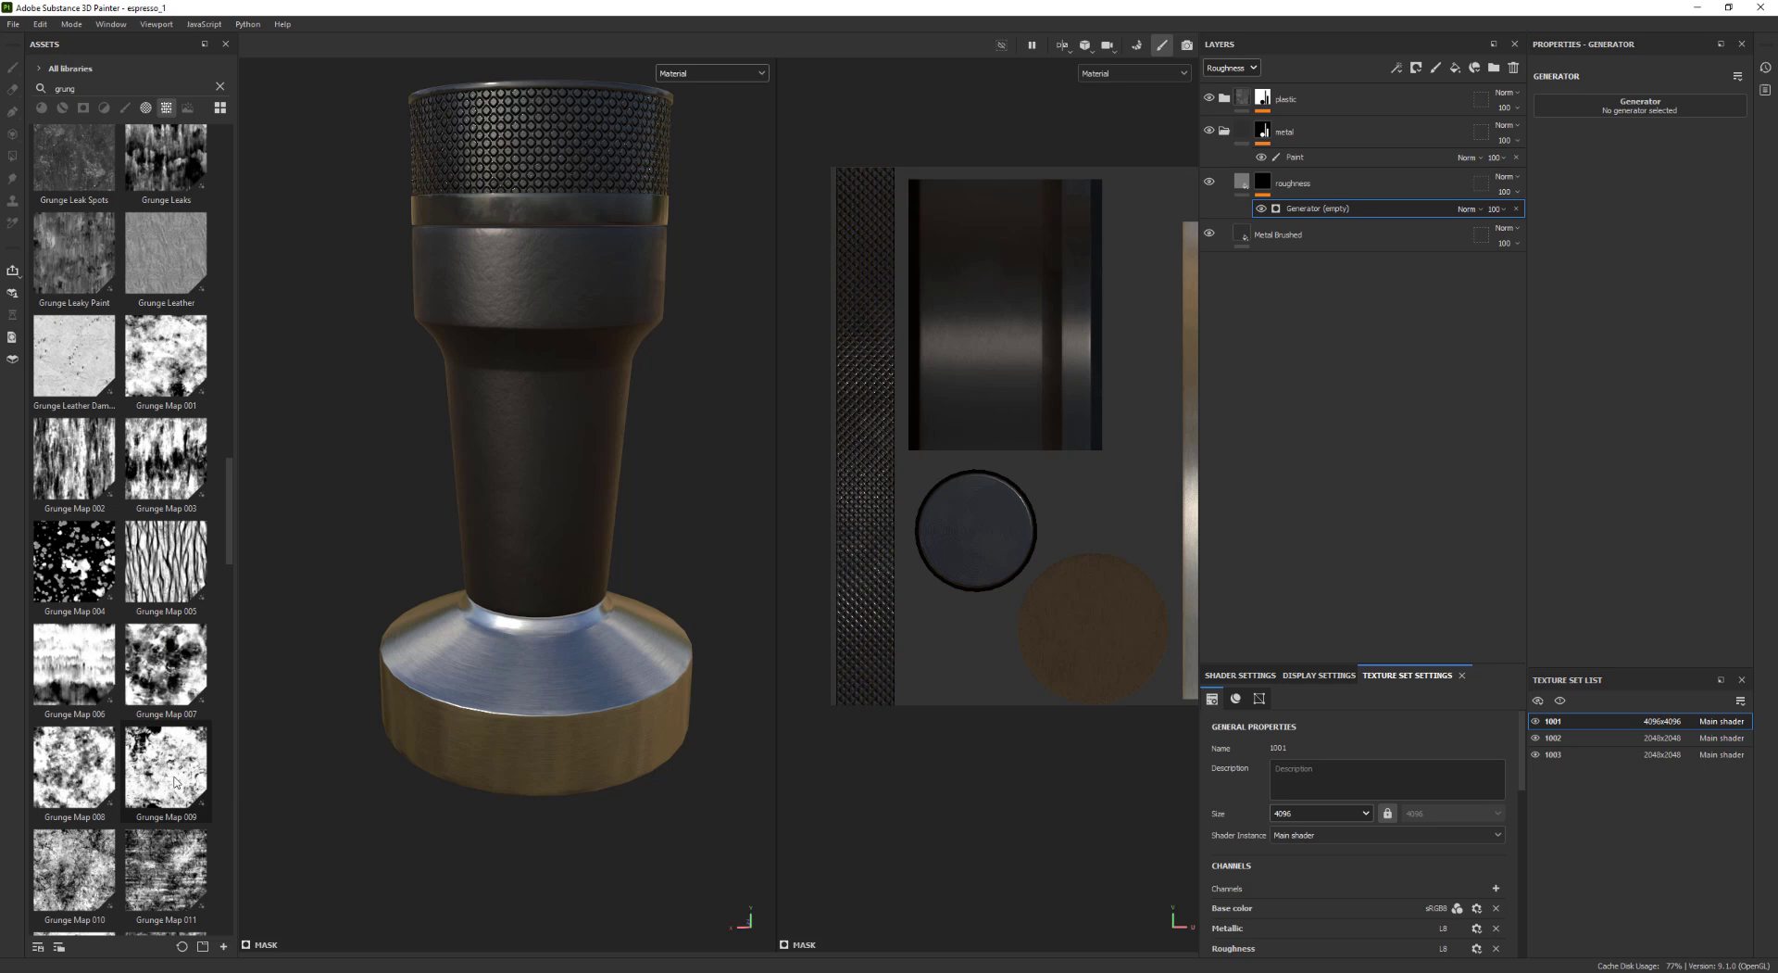
mouse_move(172, 780)
drag(162, 778, 1639, 123)
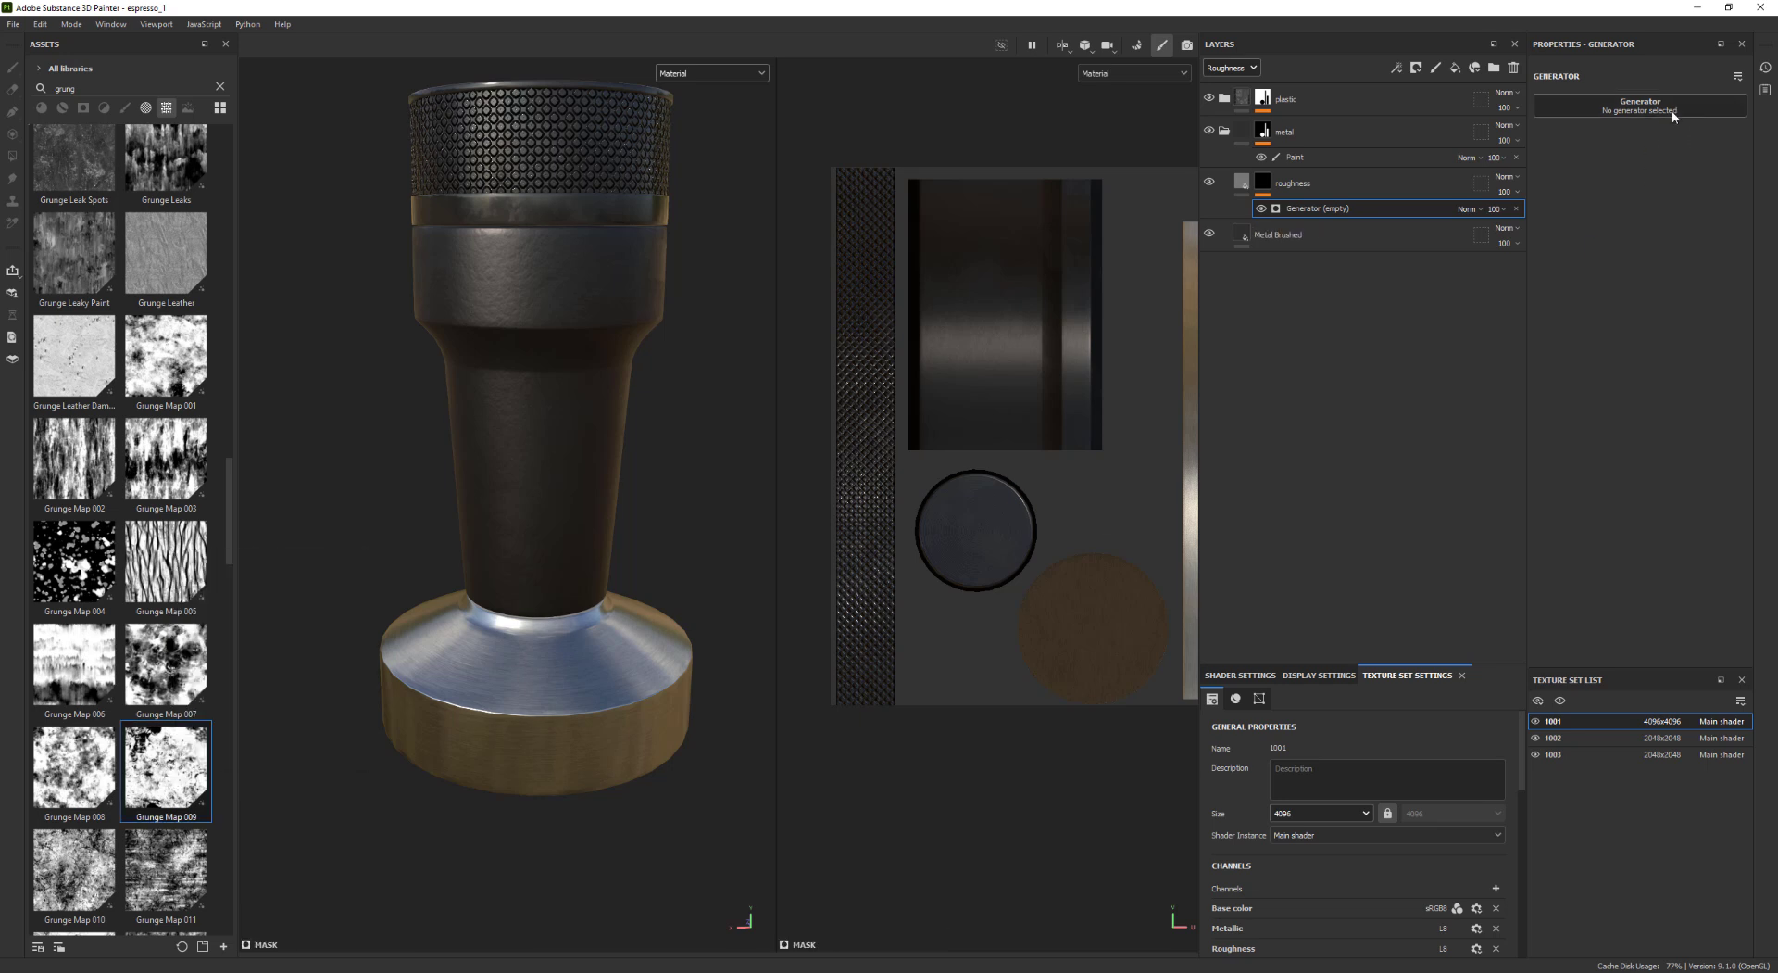
click(1516, 209)
Add a fill to the metal roughness layer's mask using Grunge Map 009 with Invert set to True
right_click(1266, 183)
click(1365, 666)
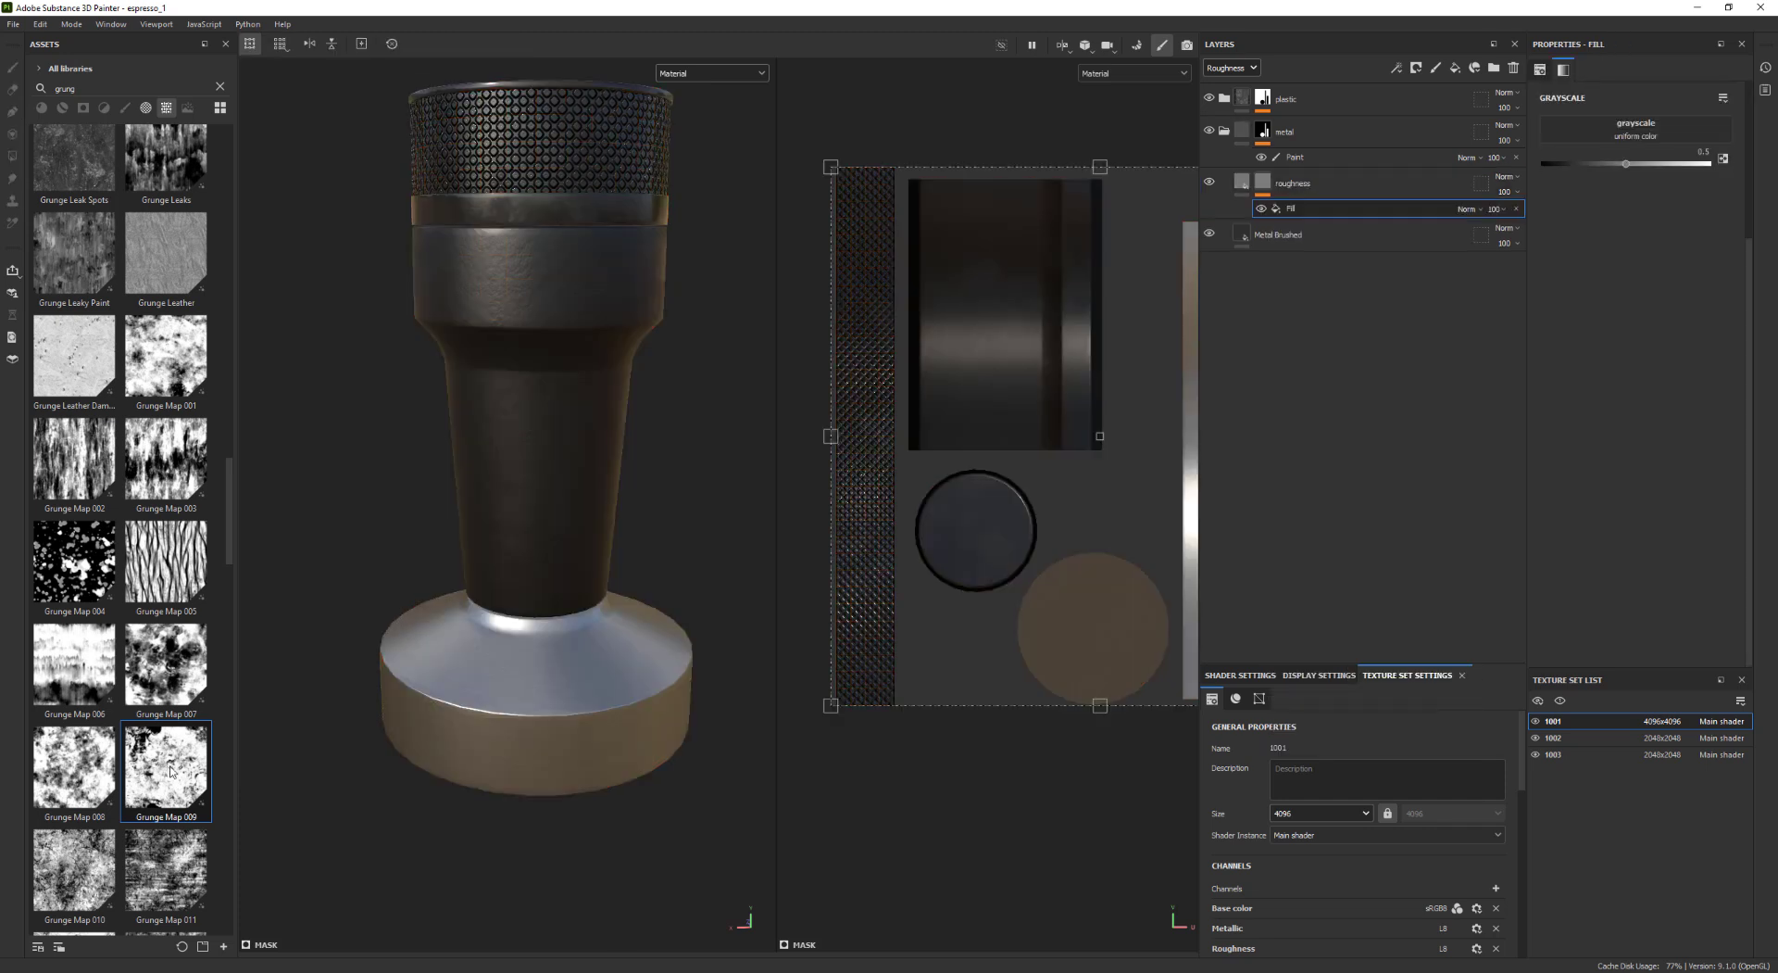
drag(167, 769, 1588, 130)
alt+drag(623, 543, 624, 589)
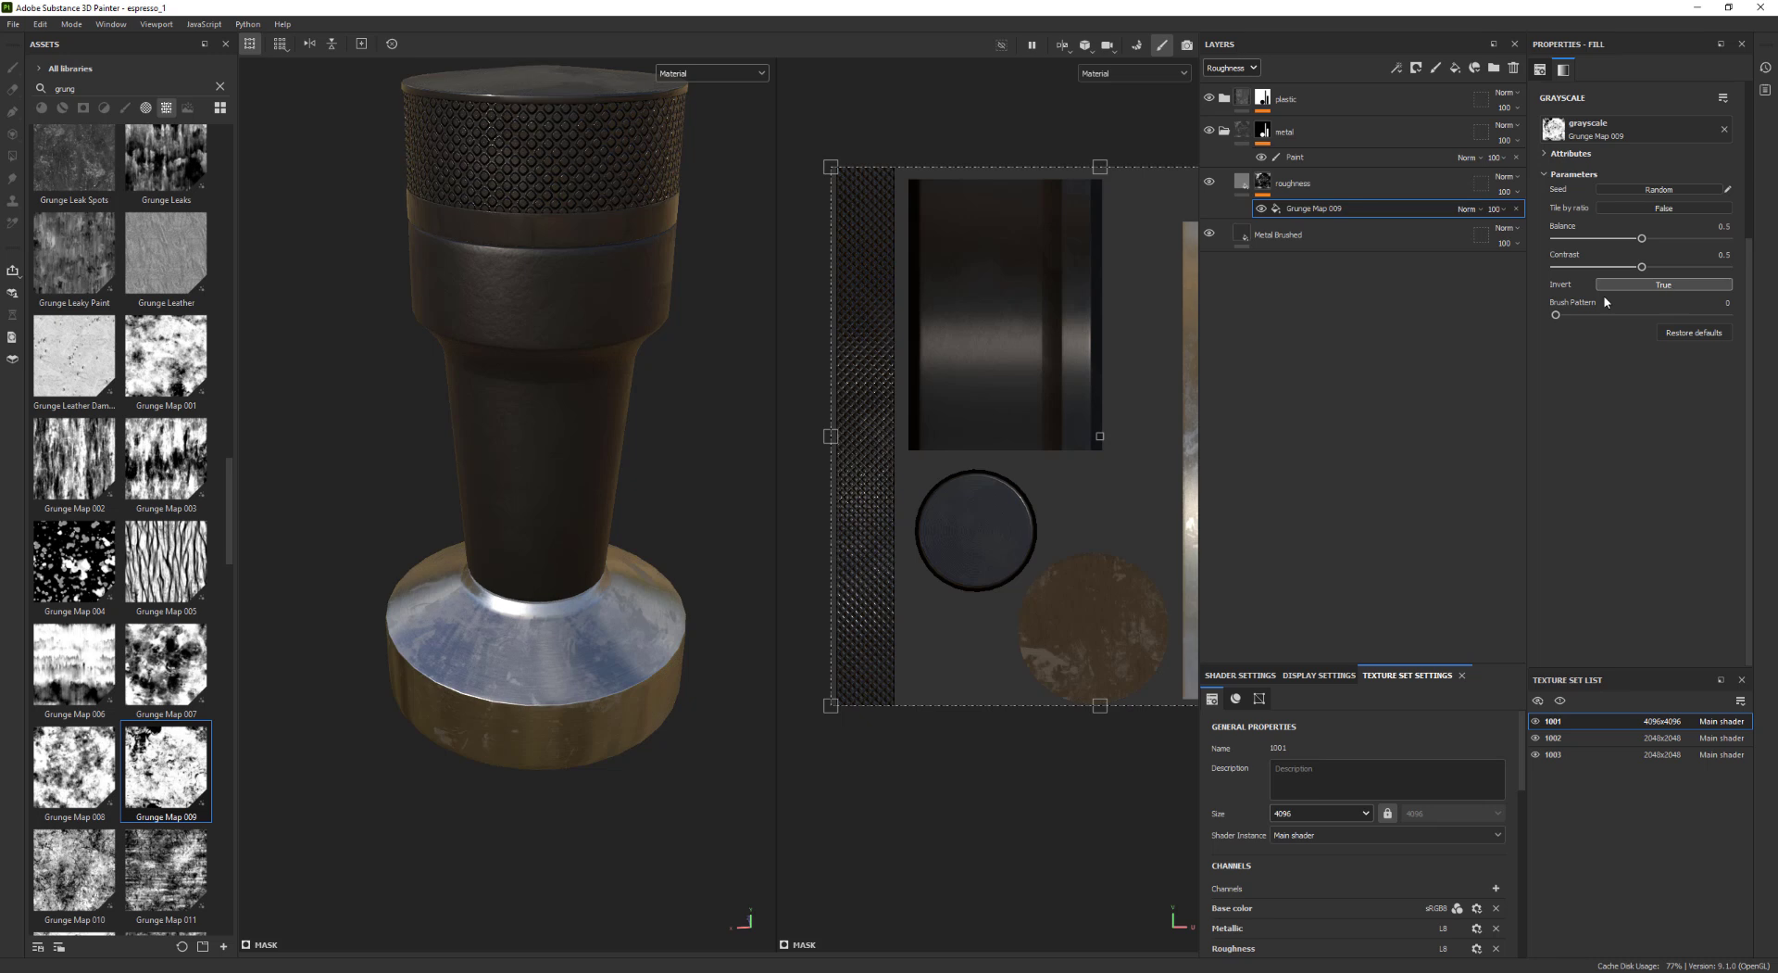
Set the mask's Grunge Map 009 balance to about 0.56 and contrast to about 0.31
alt+right_drag(565, 602, 584, 745)
alt+drag(584, 746, 665, 603)
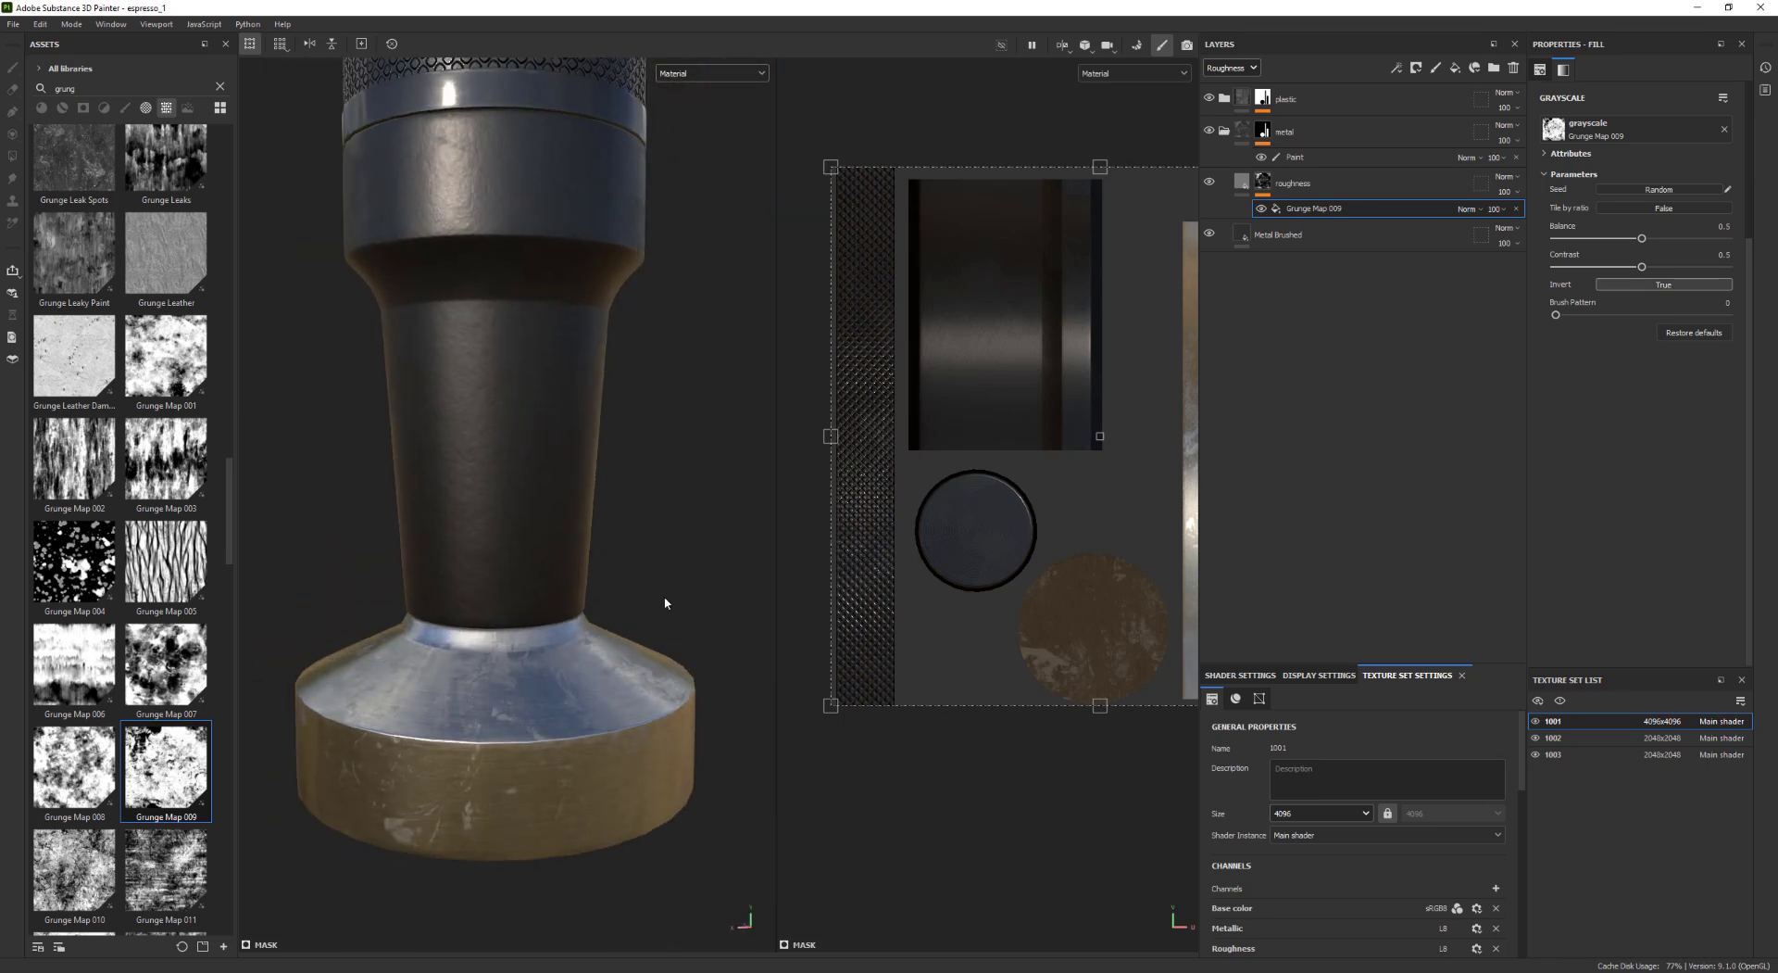
drag(1641, 239, 1616, 268)
mouse_move(545, 584)
alt+mouse_down()
mouse_move(549, 666)
mouse_move(557, 595)
alt+mouse_up()
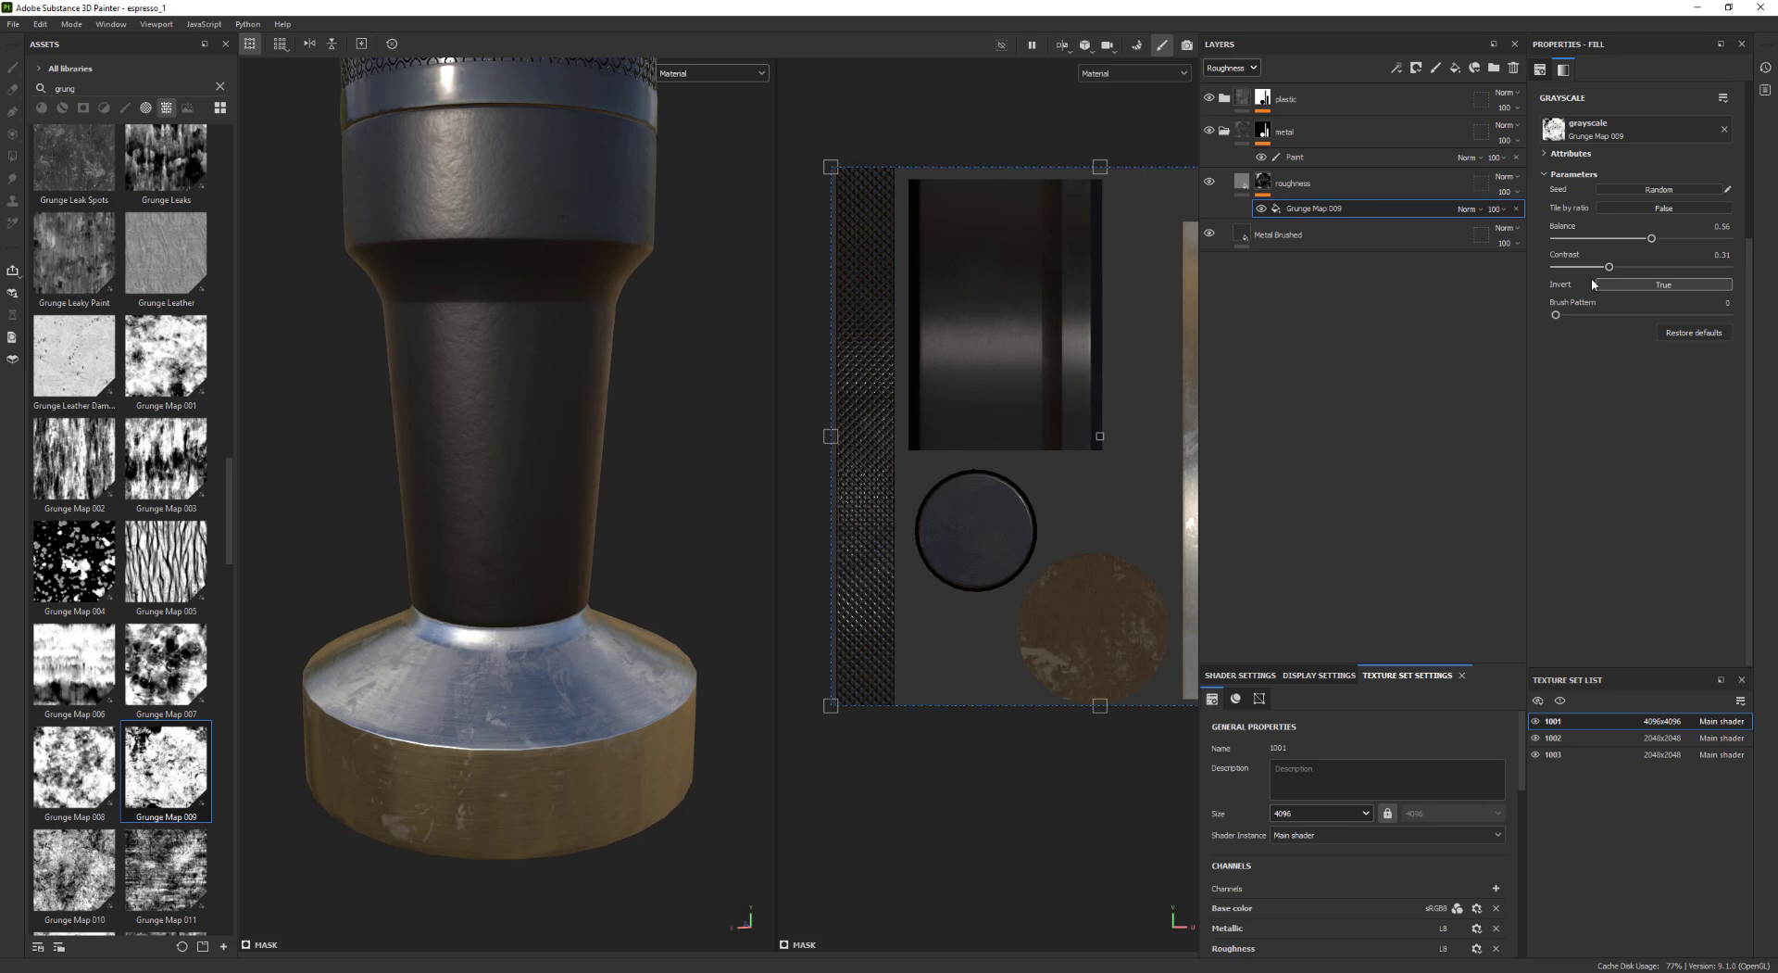
Turn off the metal roughness layer's color channel and set its roughness to about 0.32
click(1226, 182)
click(1556, 123)
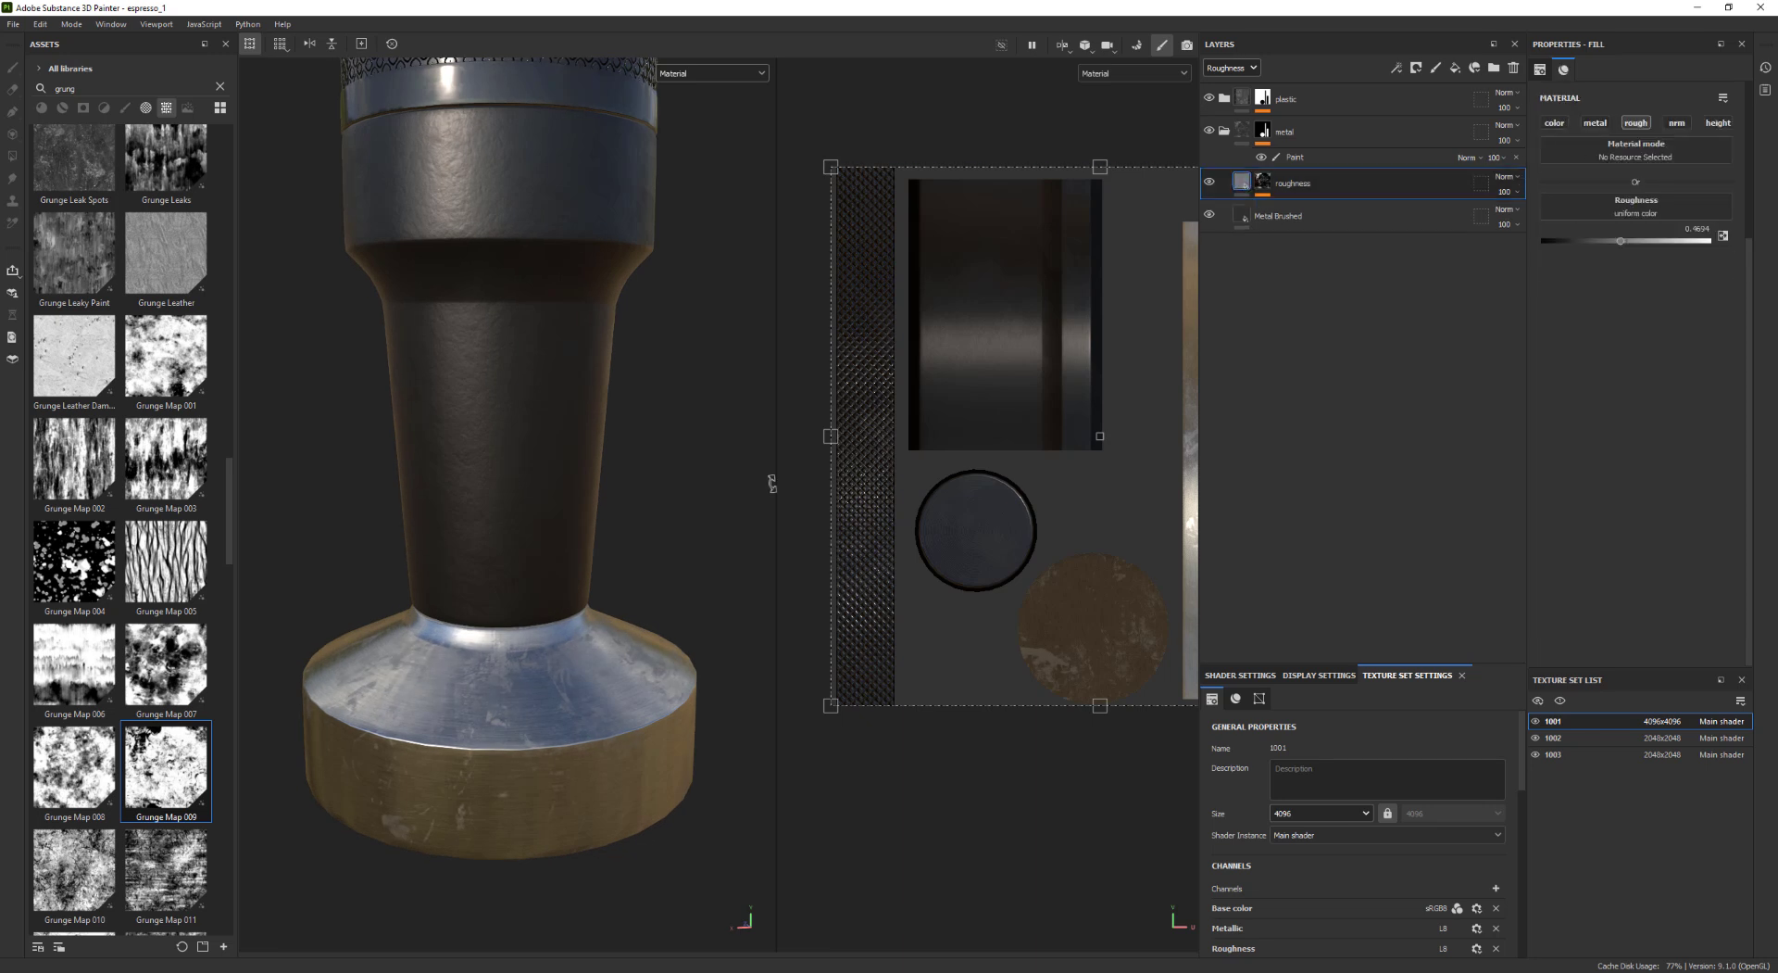
alt+drag(673, 425, 659, 514)
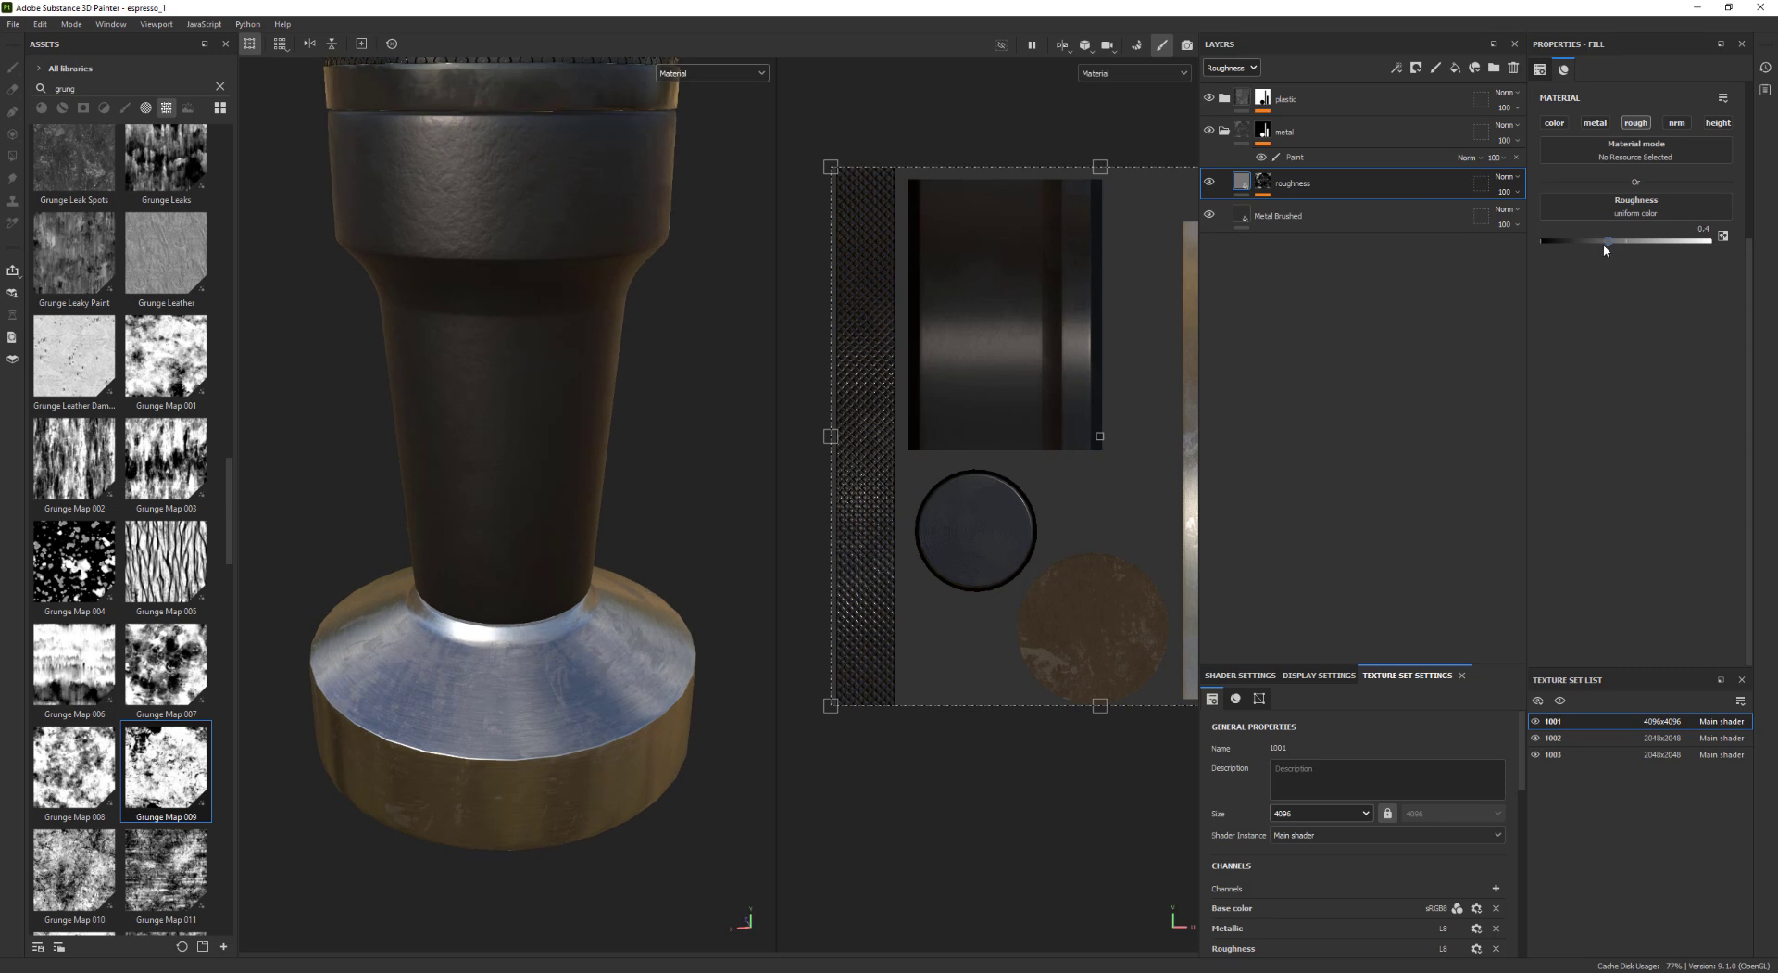
drag(1605, 248, 1596, 248)
alt+drag(528, 630, 507, 560)
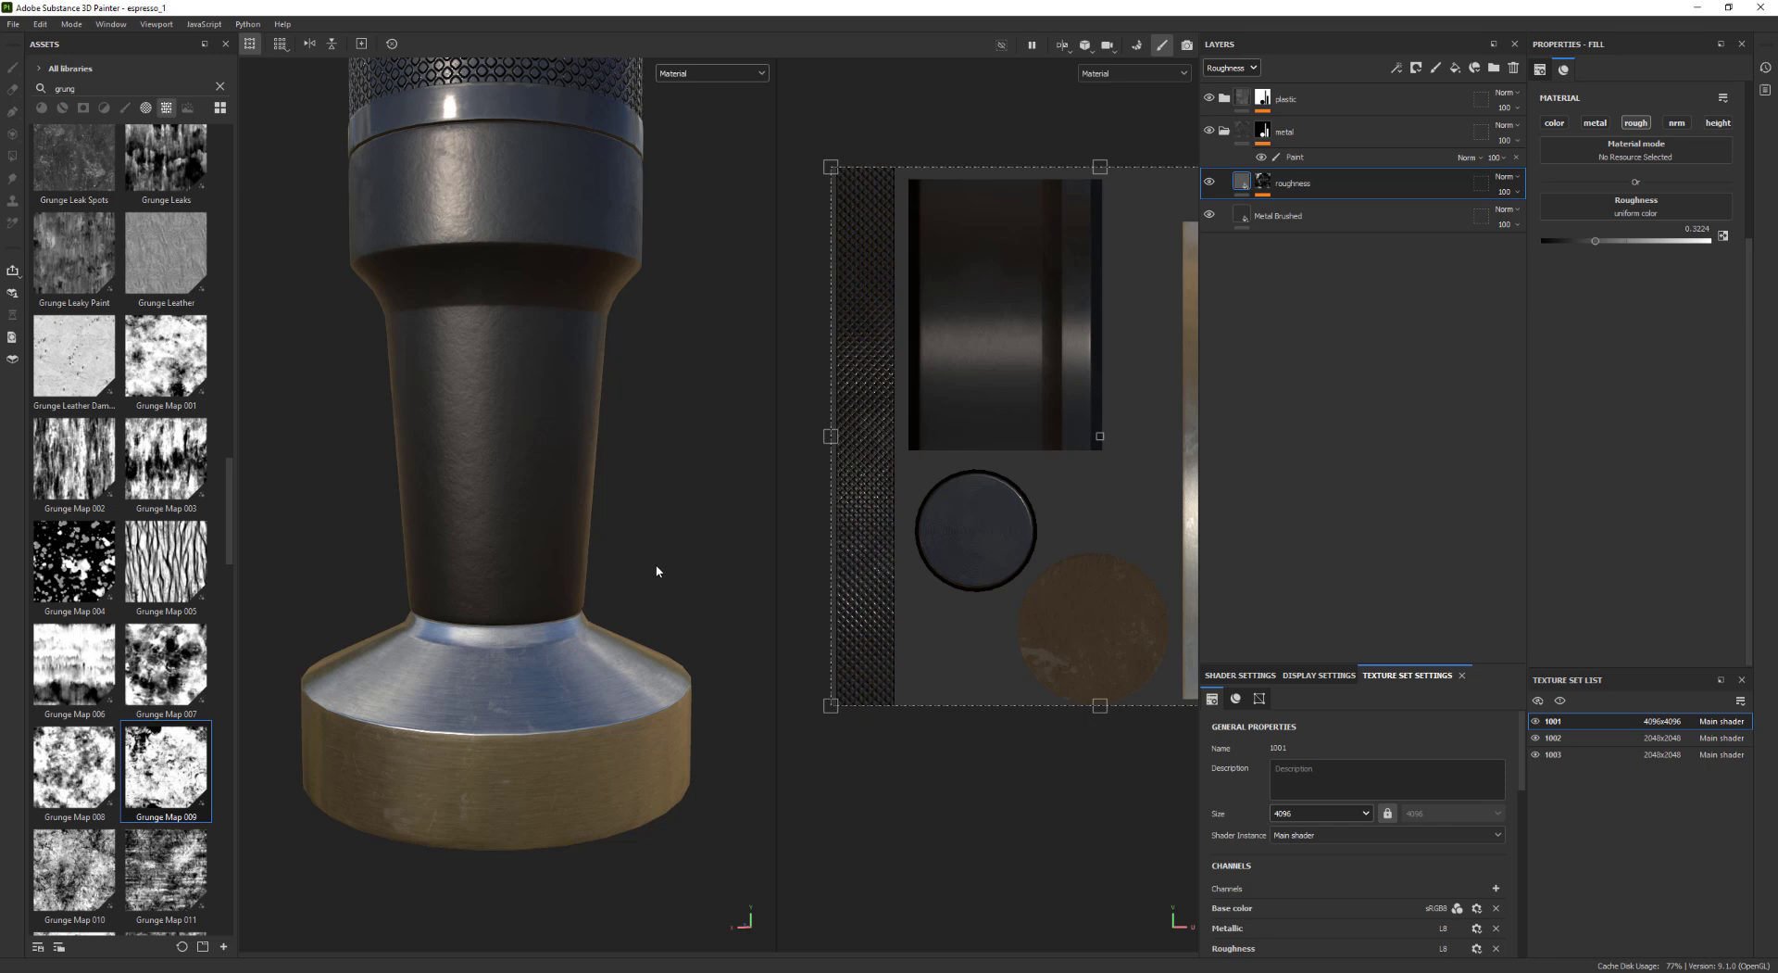
Switch the Grunge Map 009 fill in the metal roughness mask to tri-planar projection
mouse_move(655, 568)
alt+mouse_down()
mouse_move(576, 679)
mouse_move(636, 568)
alt+mouse_up()
alt+right_drag(635, 568, 676, 757)
alt+drag(676, 758, 695, 649)
click(1269, 186)
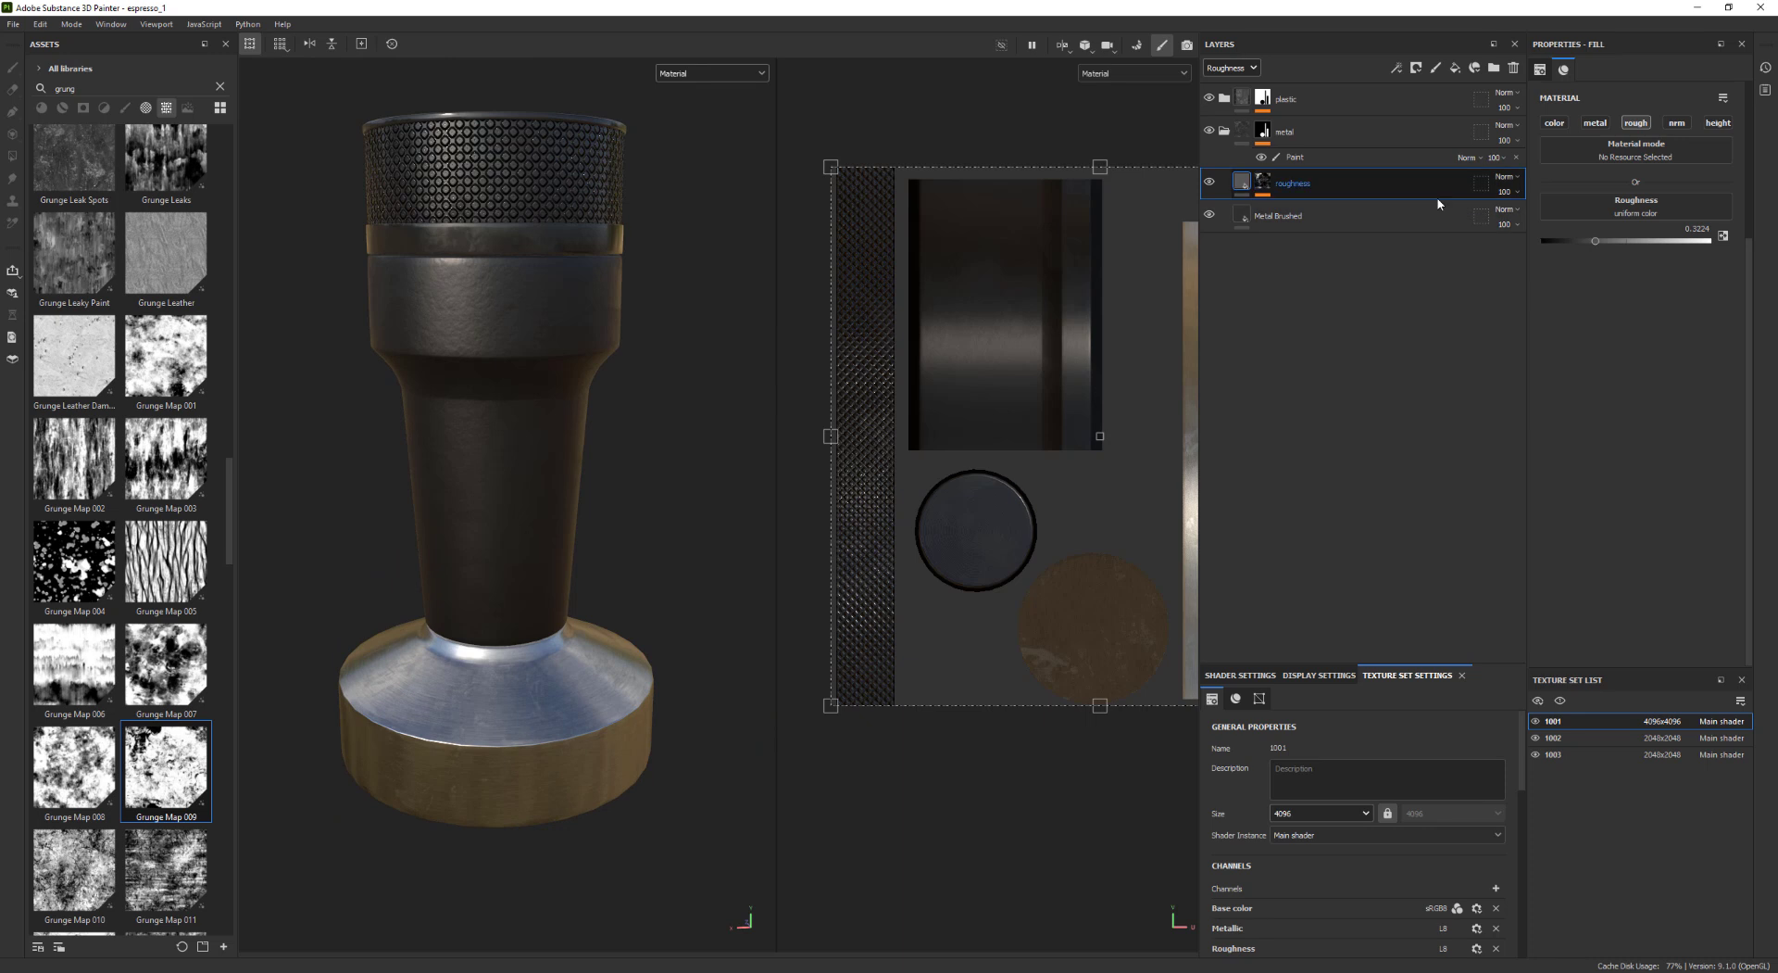
drag(1274, 182, 1274, 182)
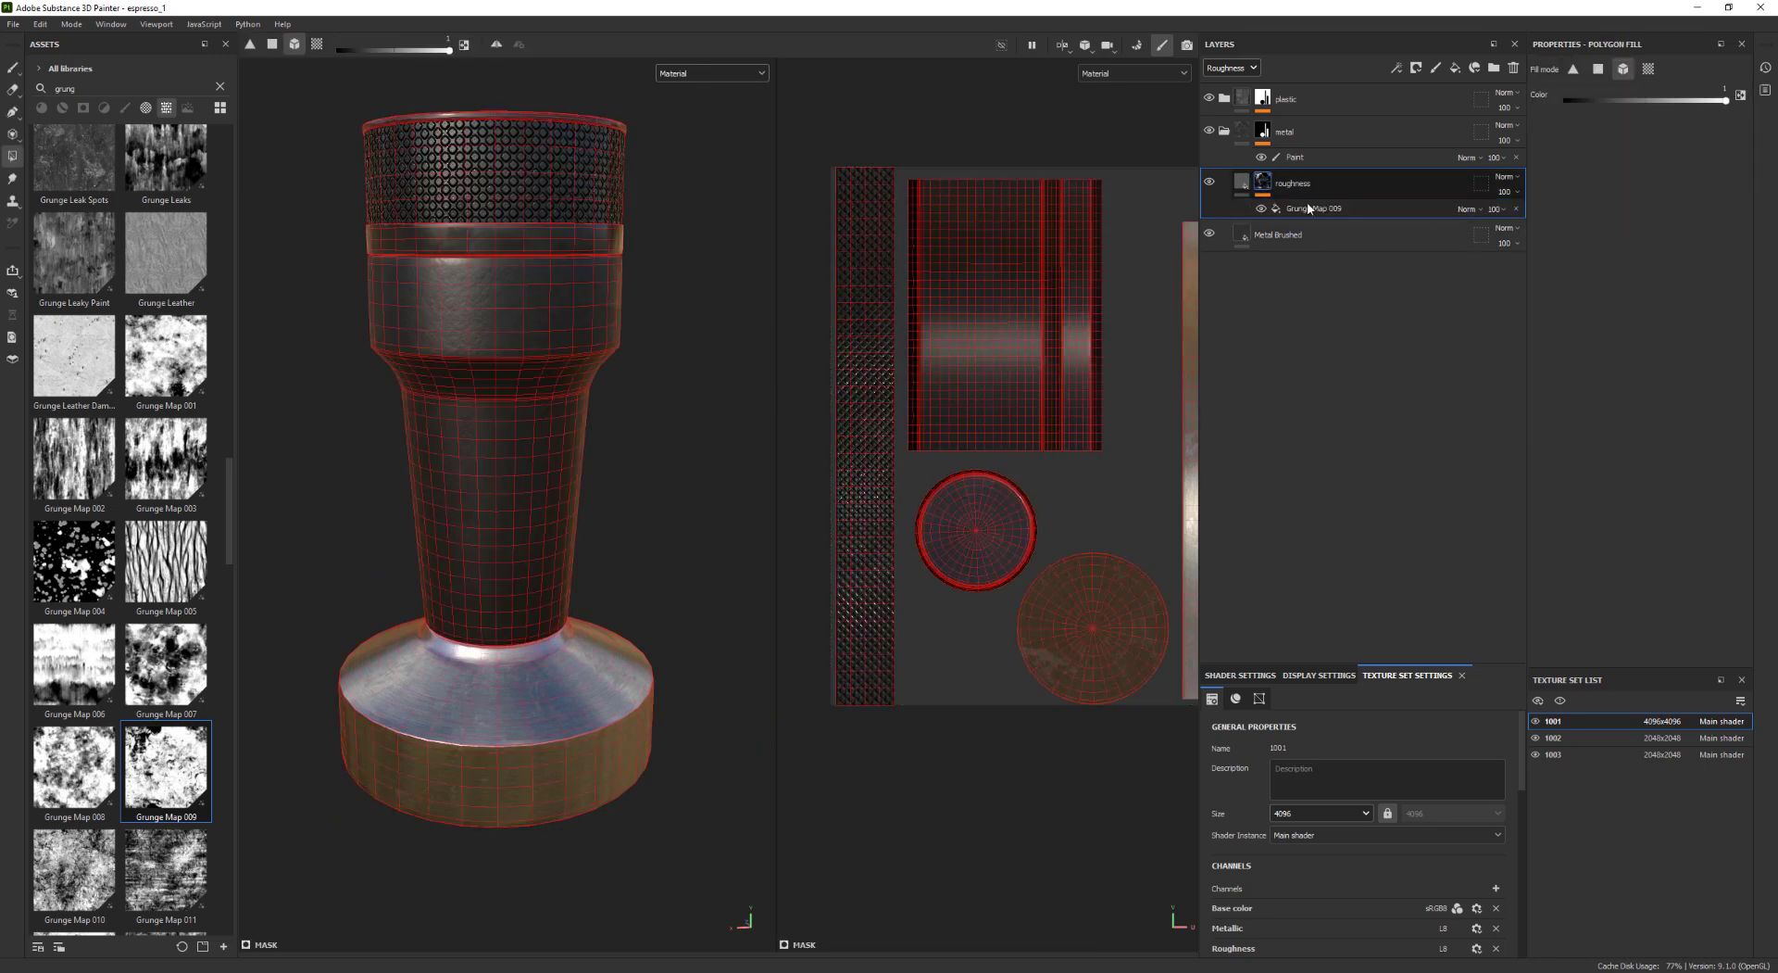
click(1630, 100)
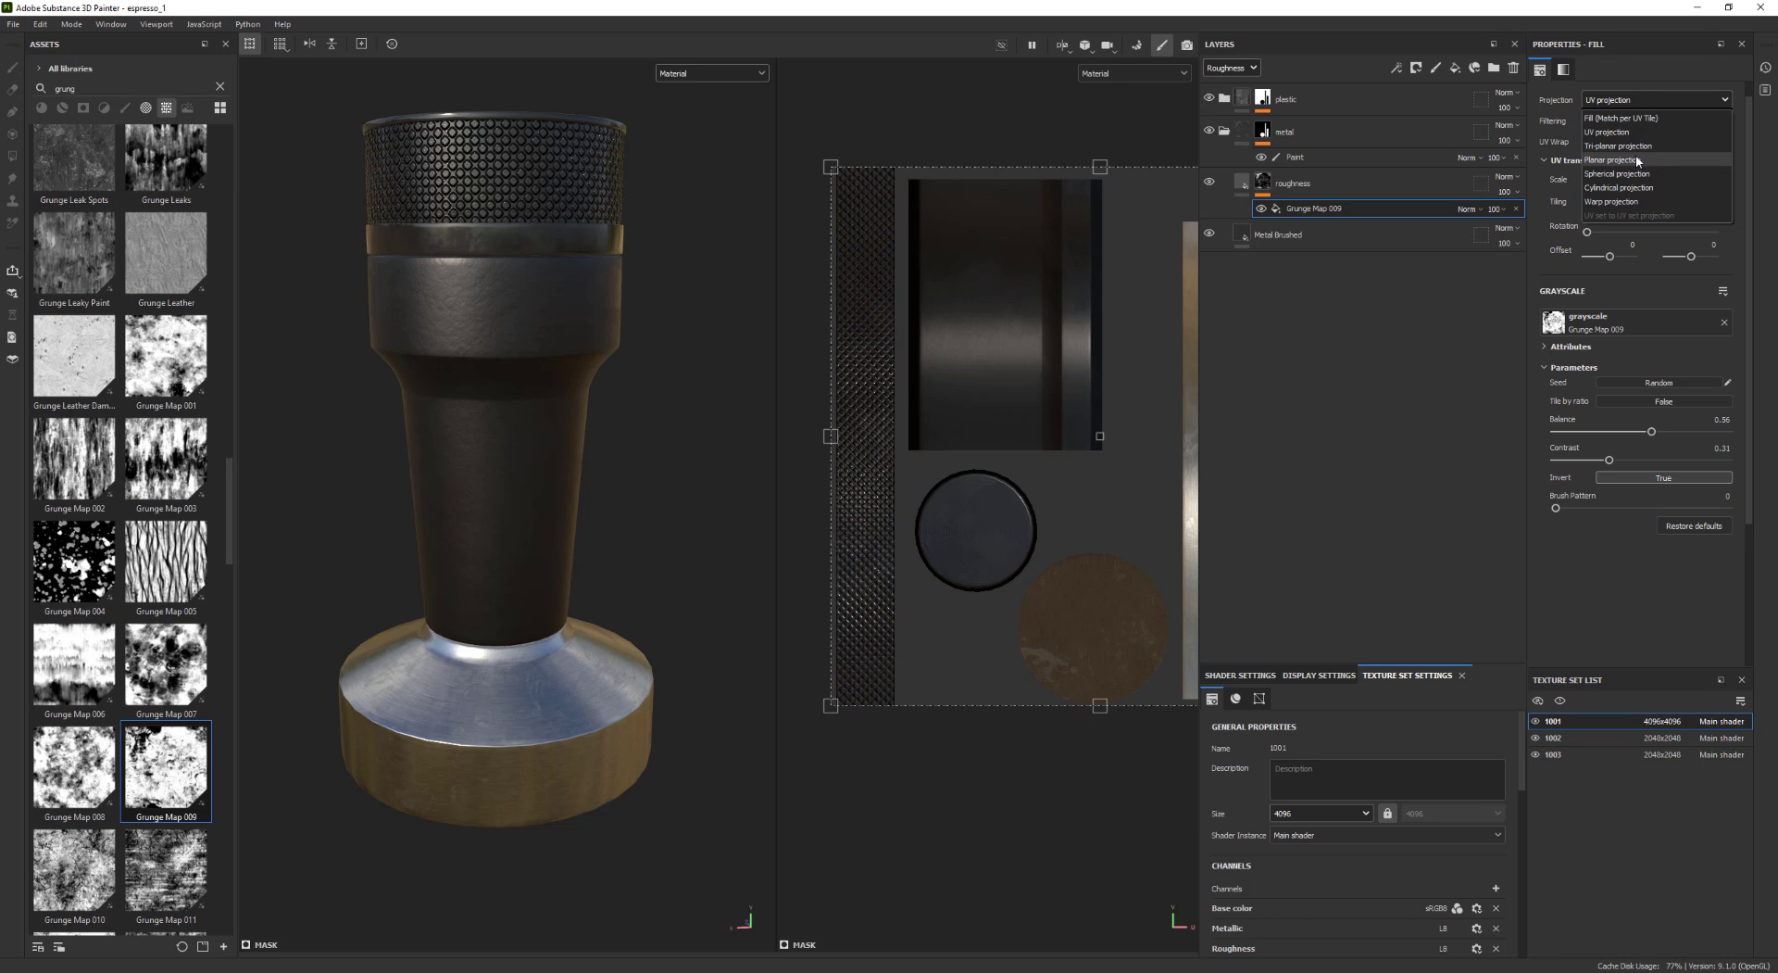
click(1645, 146)
alt+drag(648, 596, 605, 646)
key(Return)
Examine the Metal Brushed layer's appearance on the tamper base and in the UV layout
click(1296, 234)
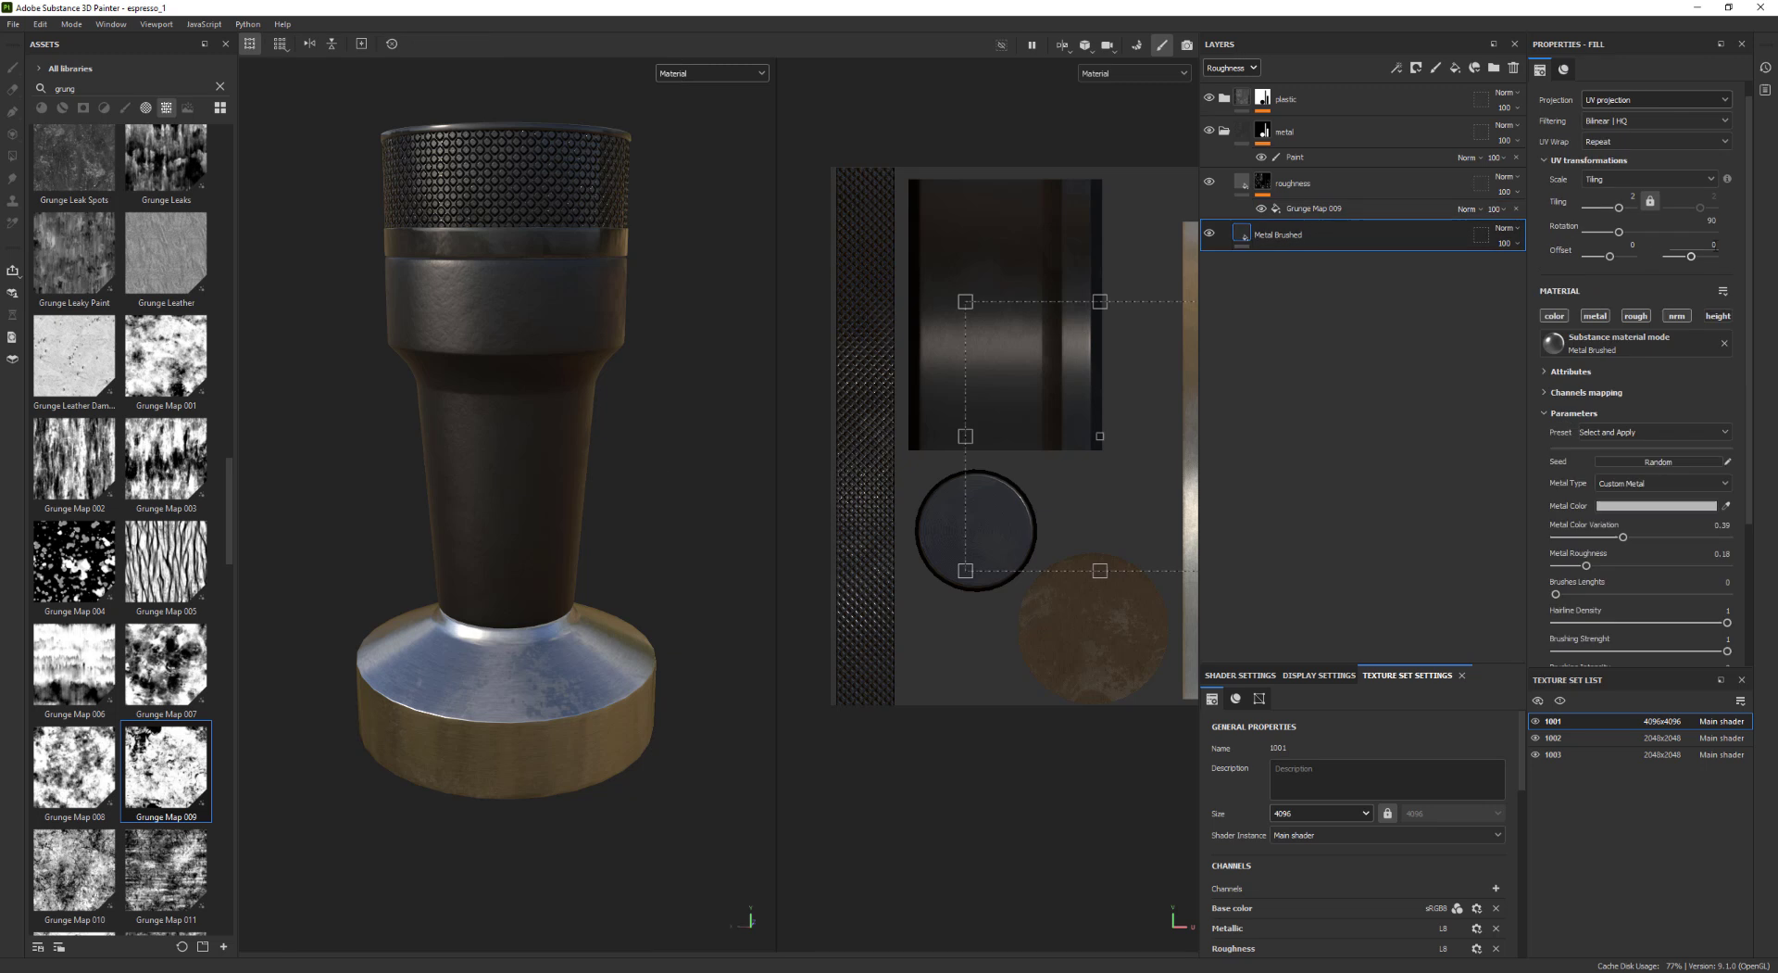
scroll(528, 469, up, 3)
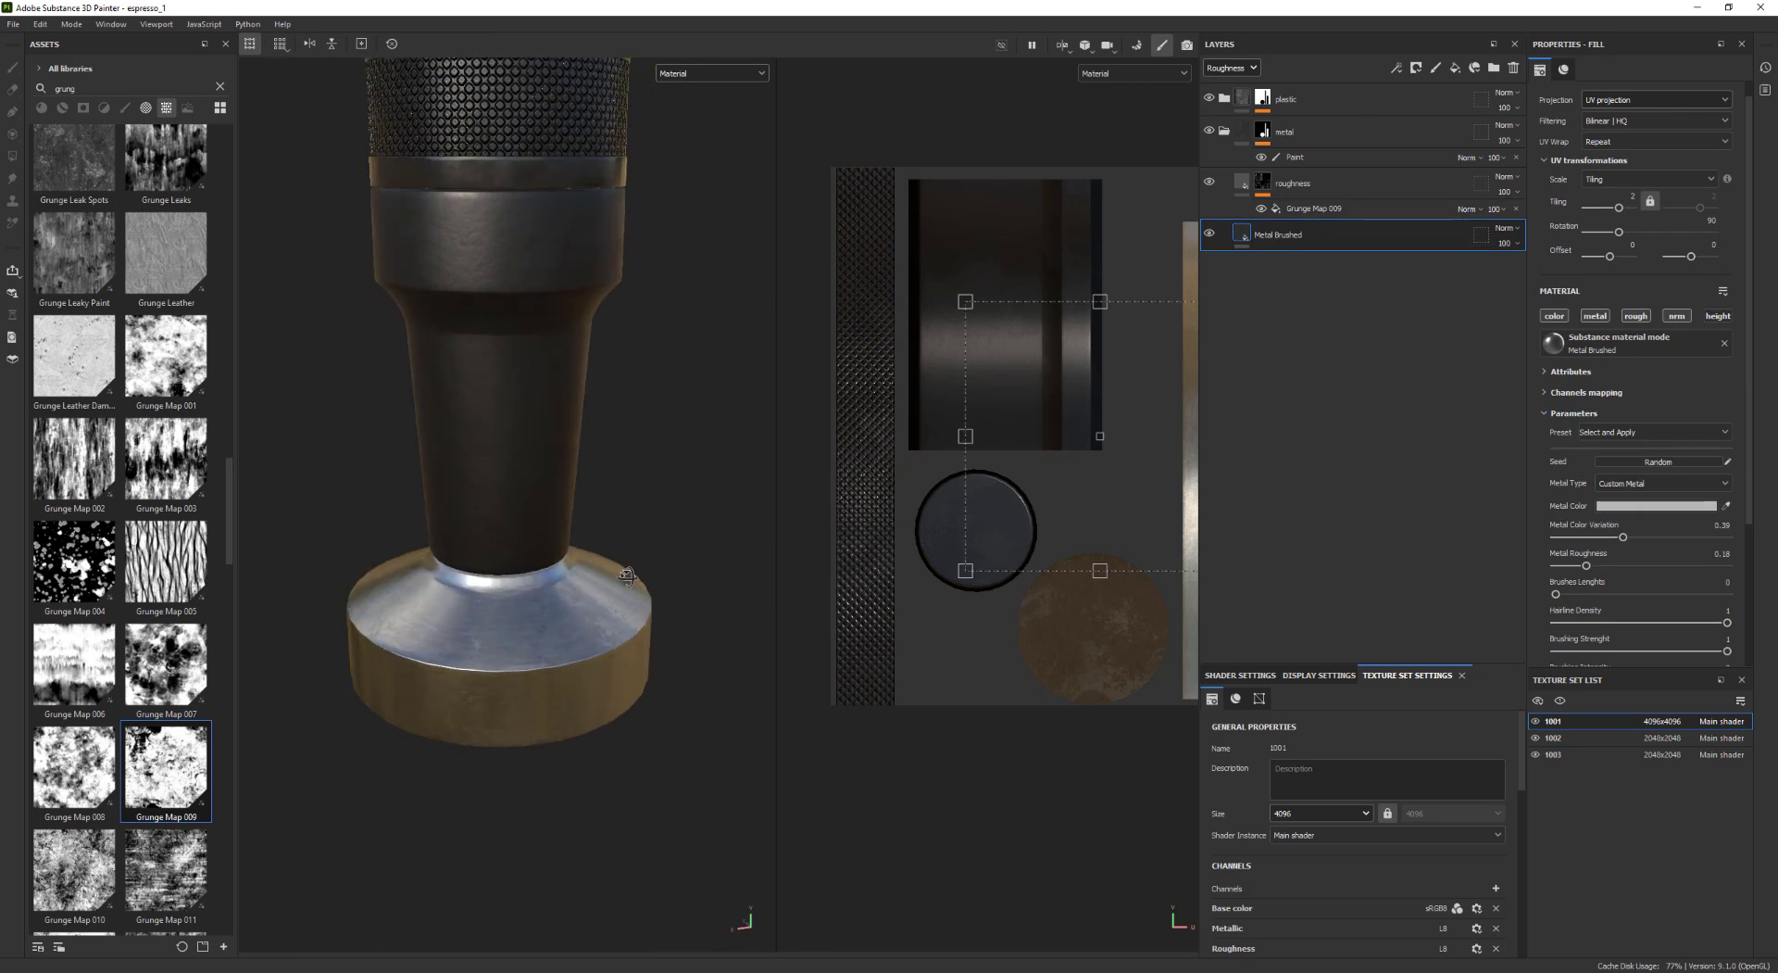
scroll(884, 440, down, 2)
middle_drag(884, 440, 791, 424)
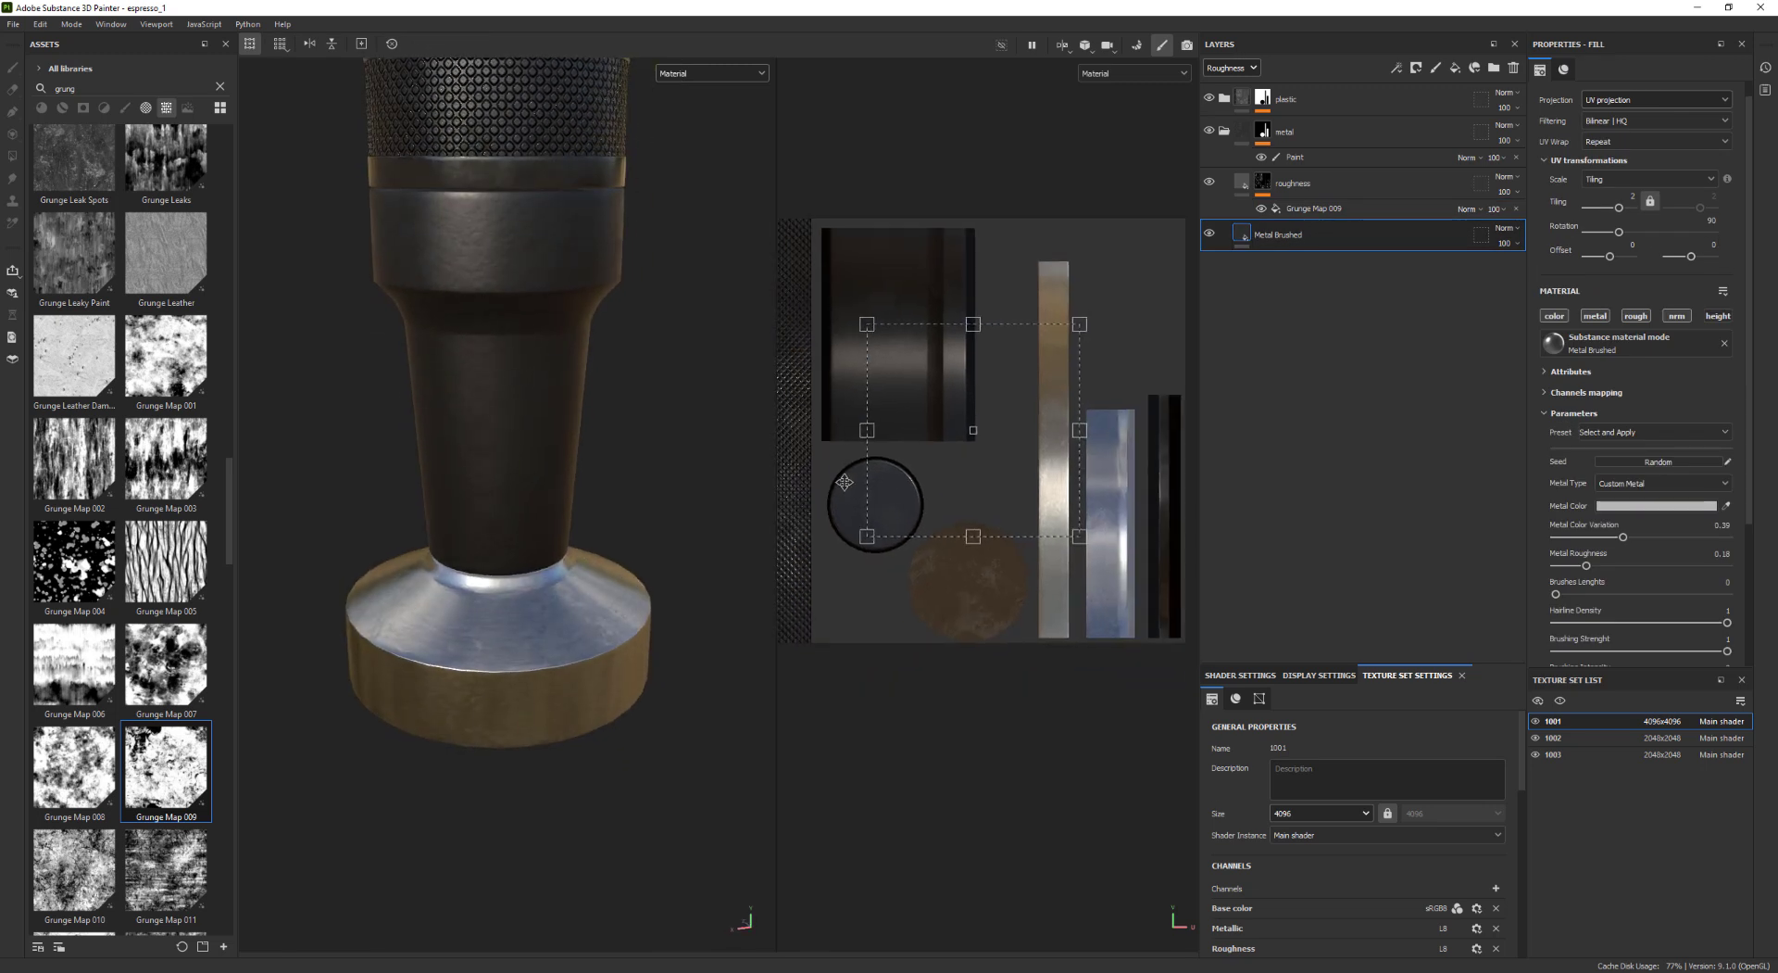
scroll(585, 539, down, 5)
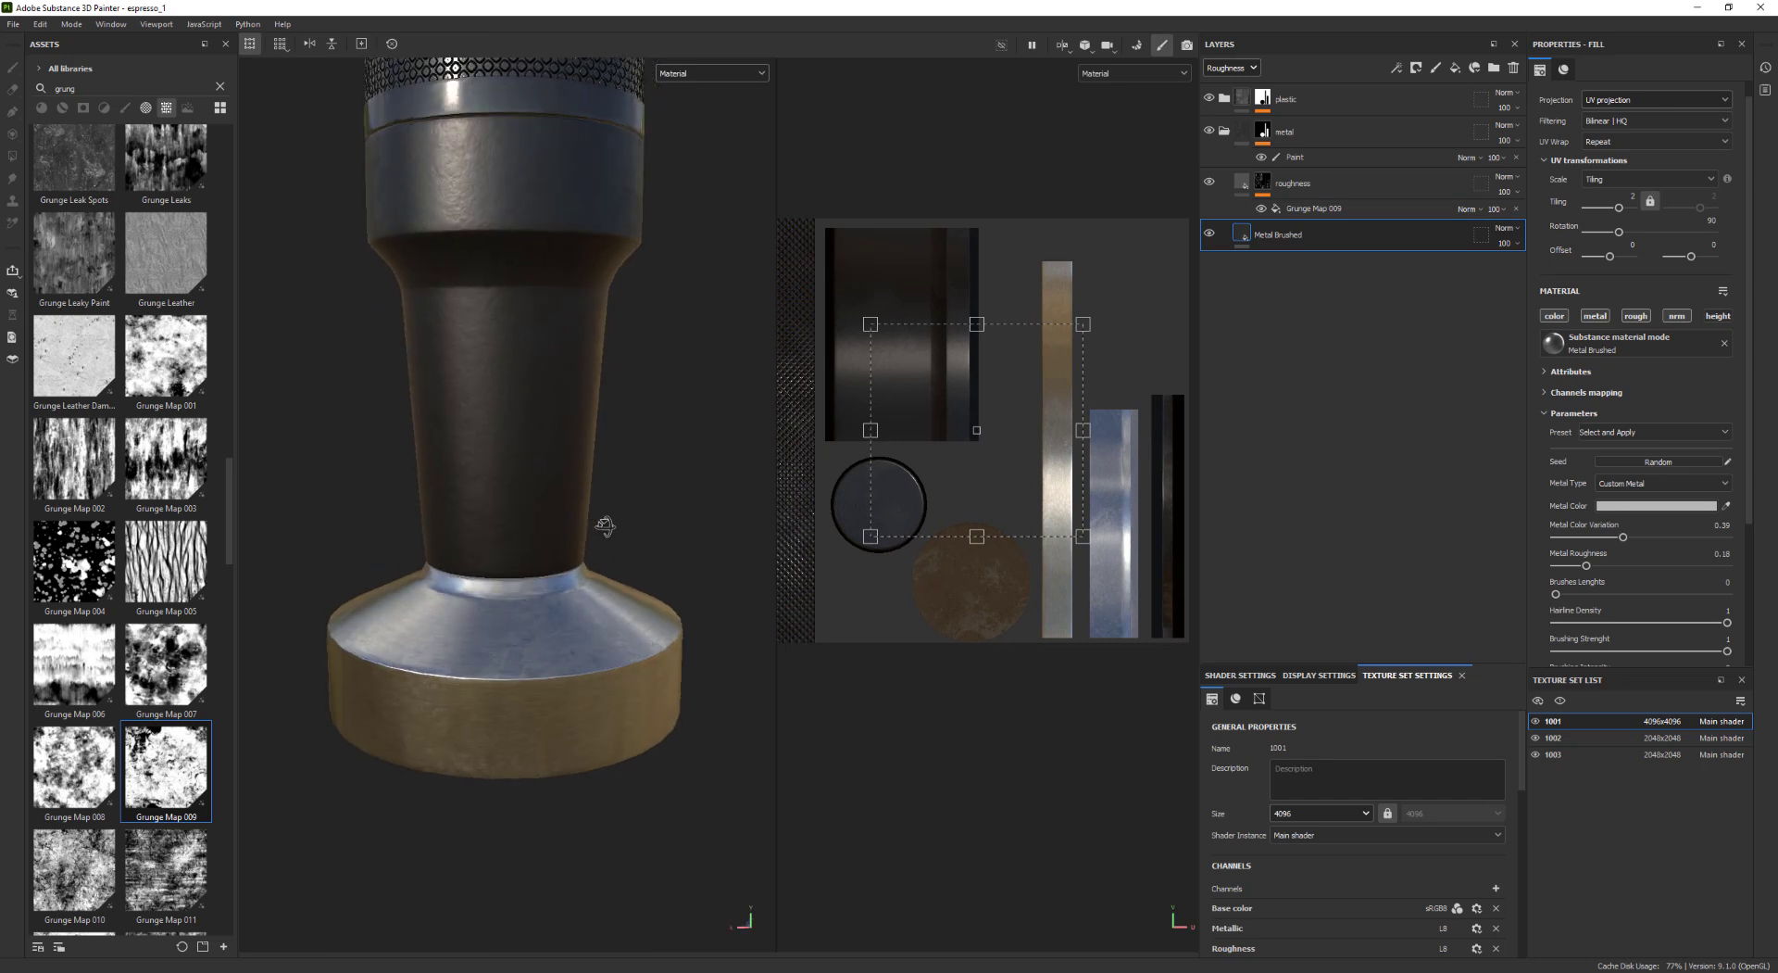
Add a fill layer above the metal folder's roughness layer and name it corner
click(1224, 134)
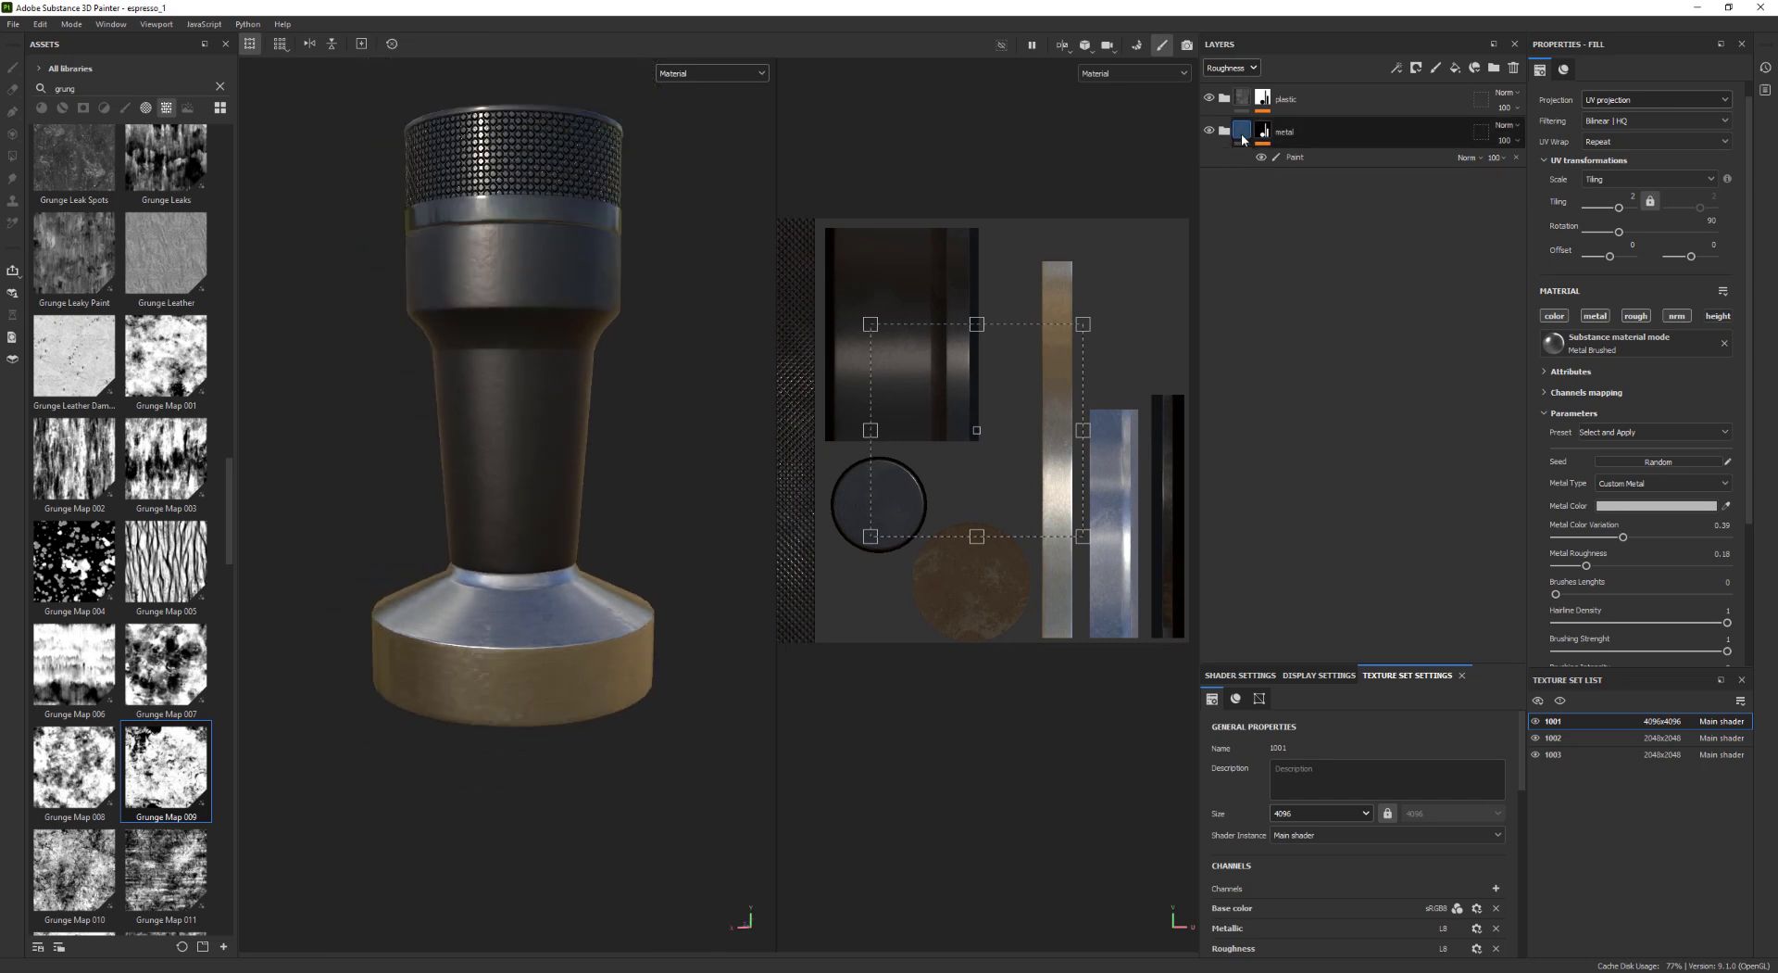
click(1225, 132)
click(1315, 165)
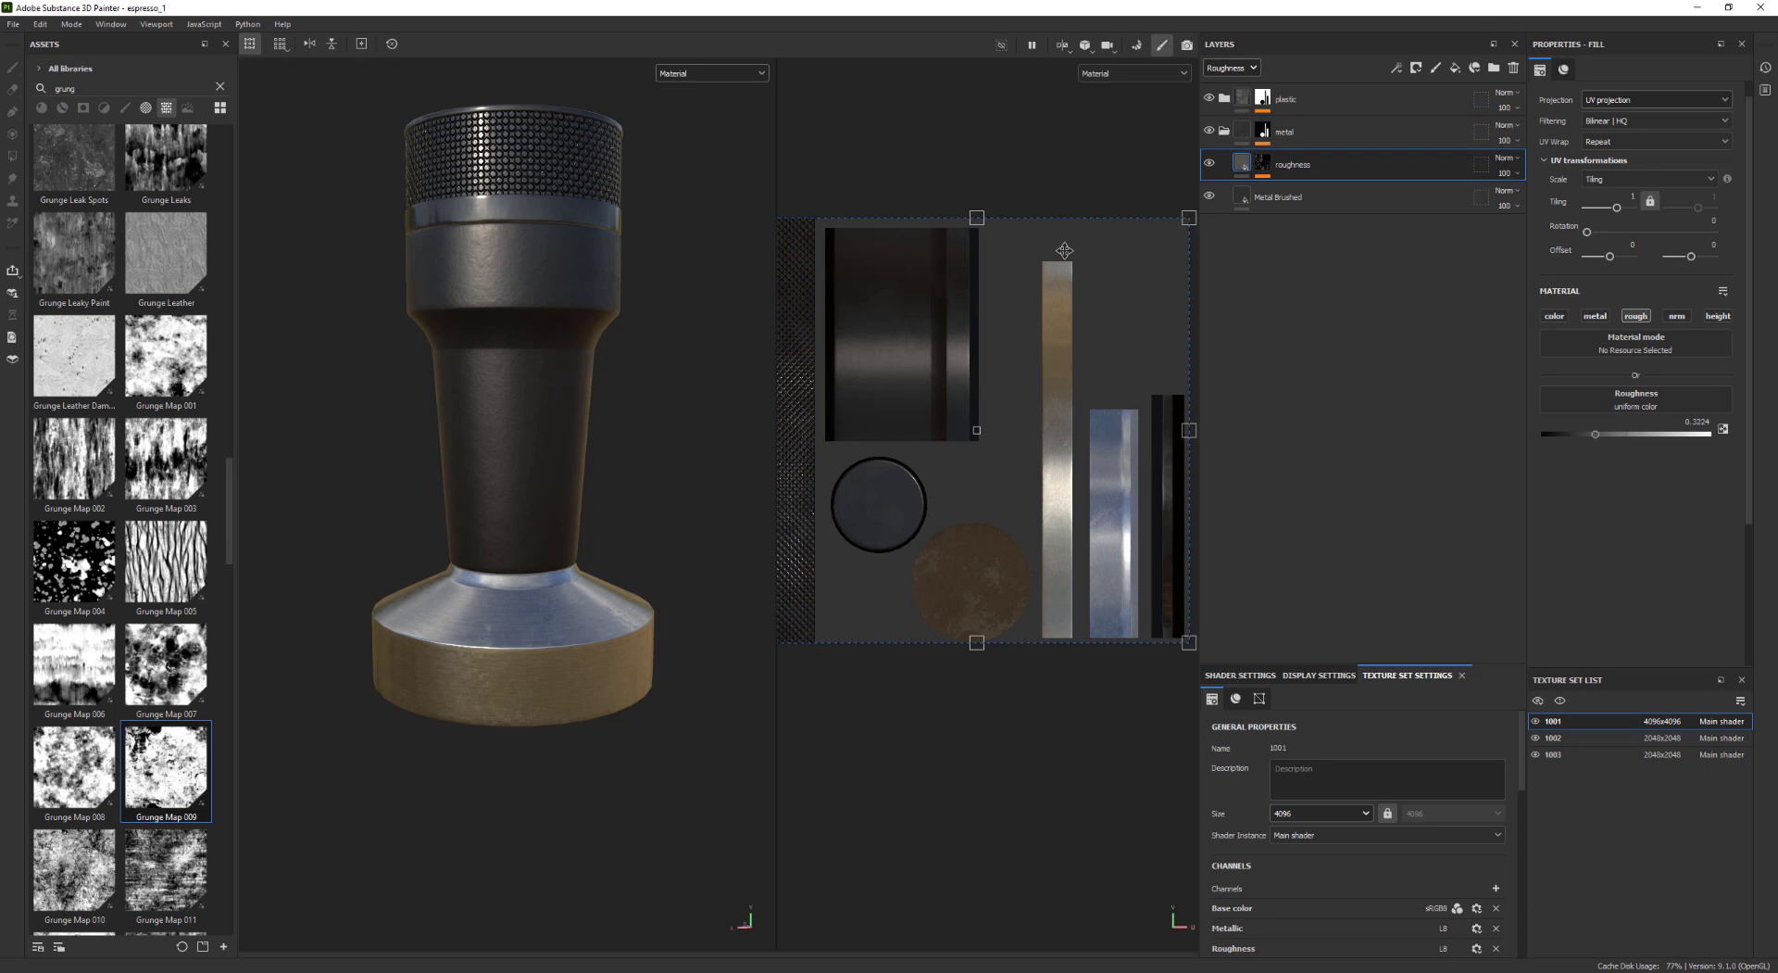
scroll(441, 652, up, 2)
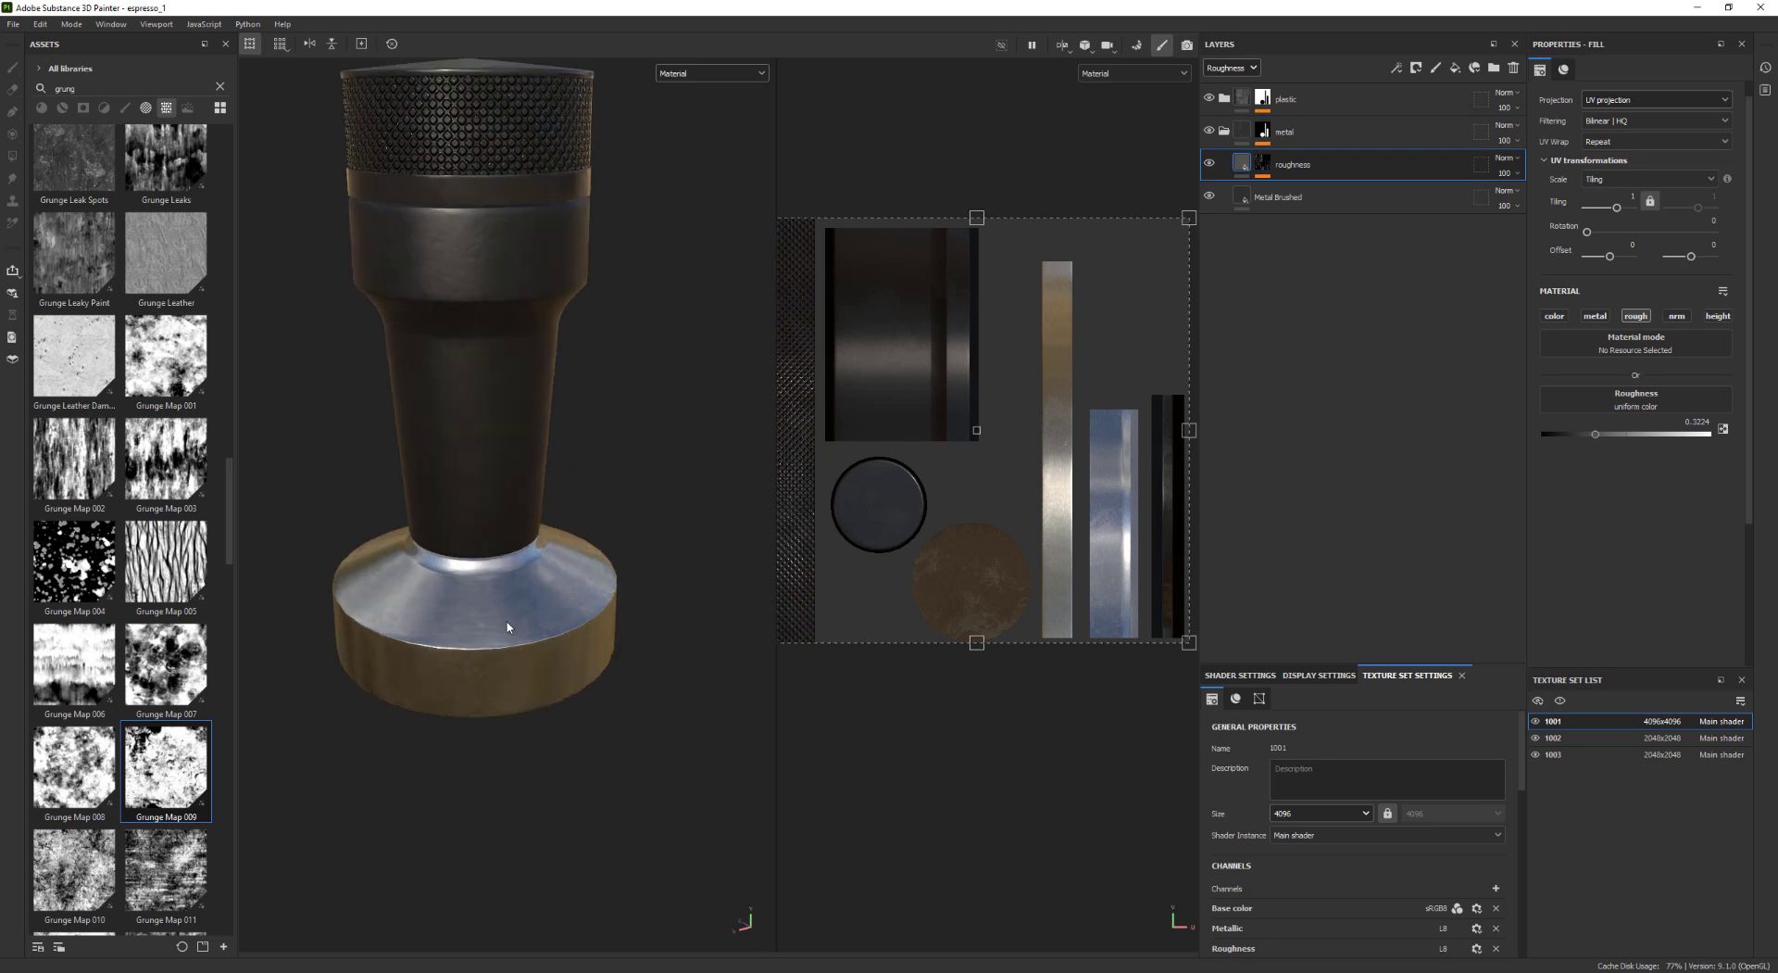
click(1451, 75)
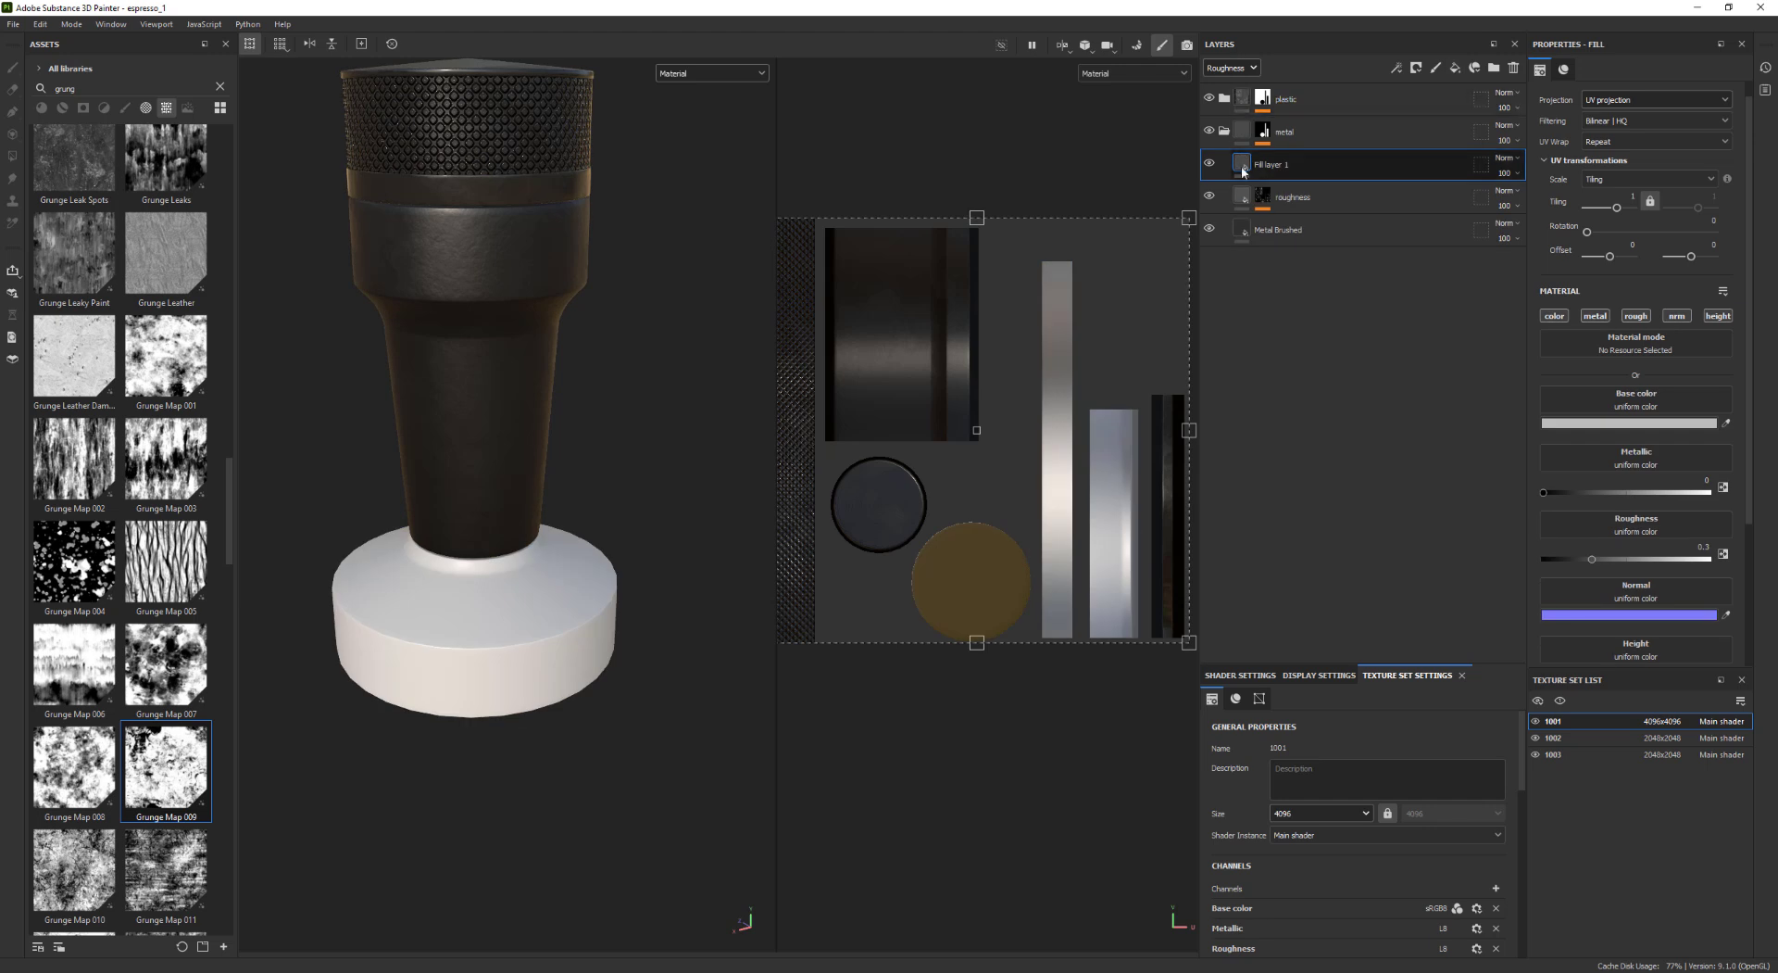
double_click(1282, 167)
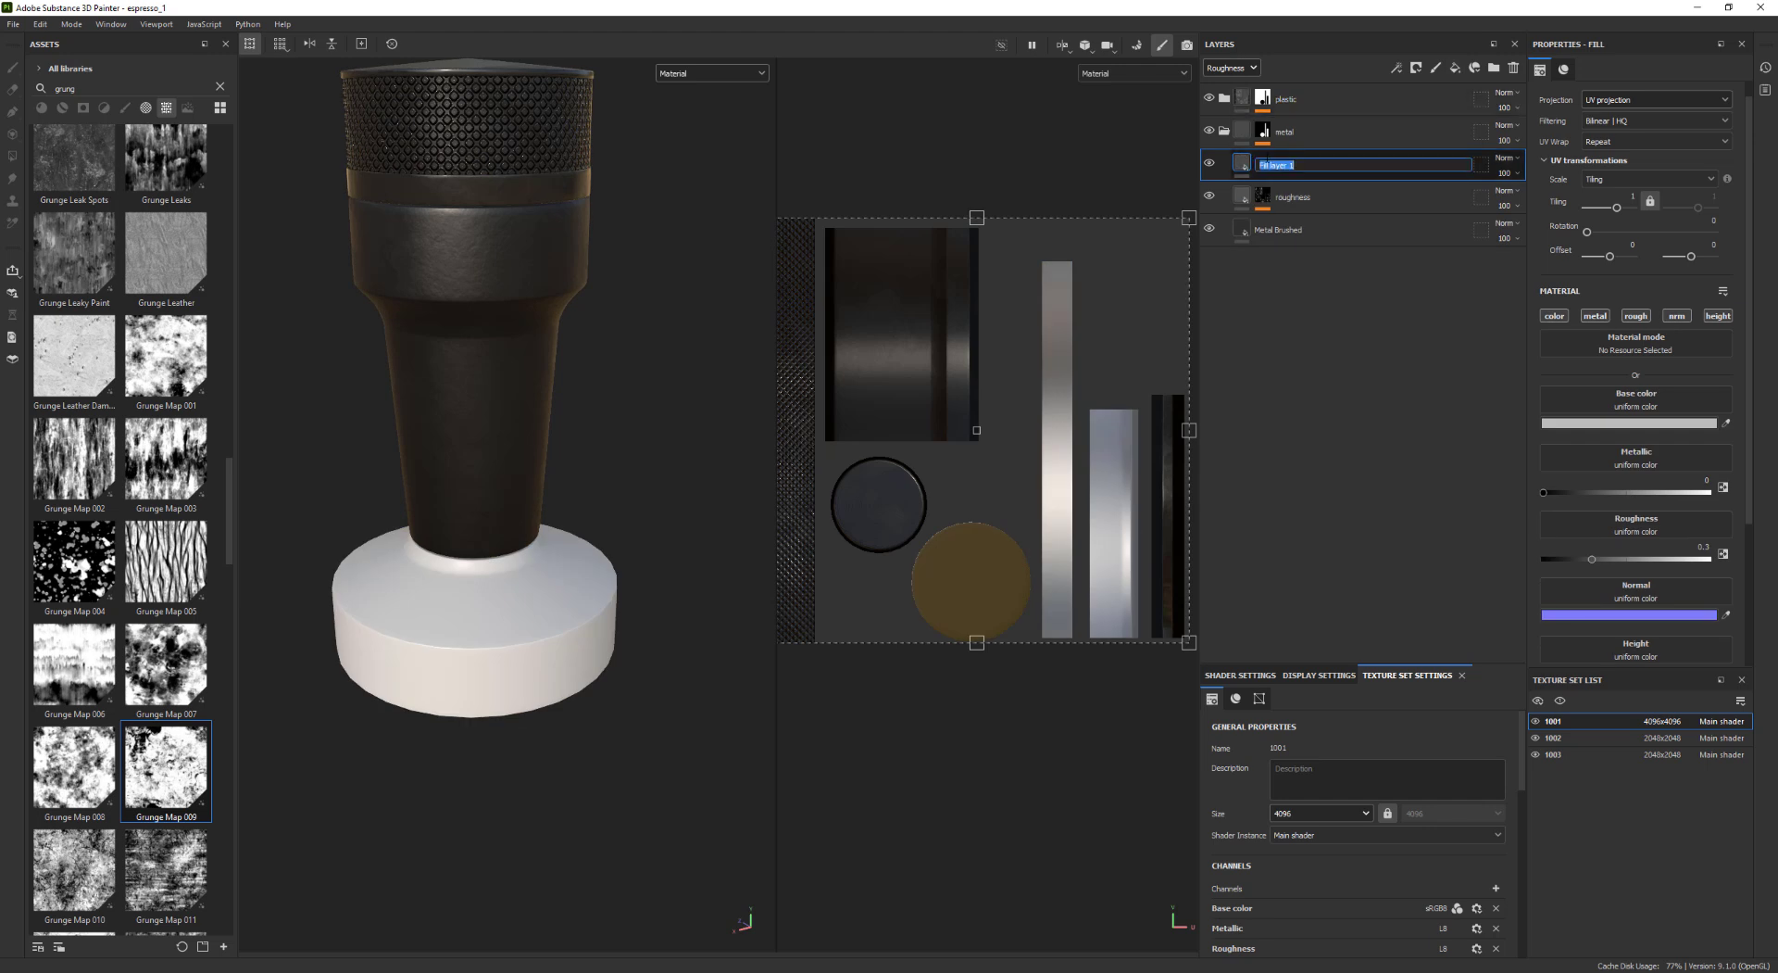
key(Return)
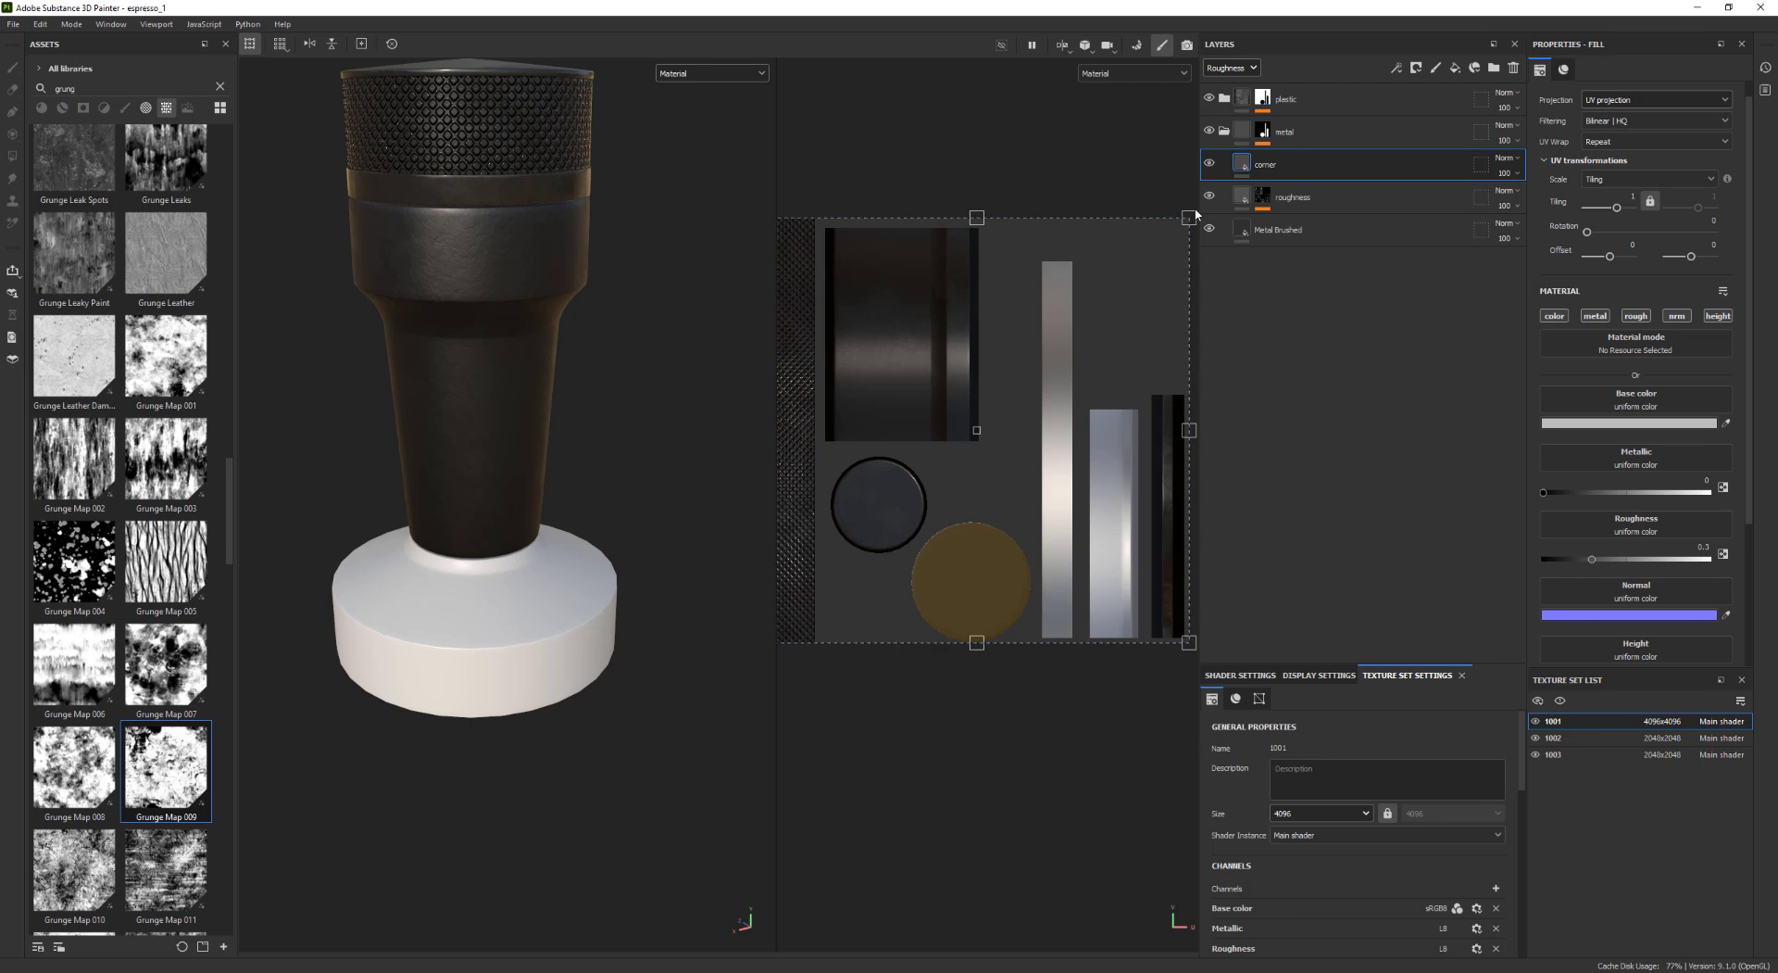
Give the metal folder's corner layer a black mask driven by a Curvature generator
right_click(1246, 162)
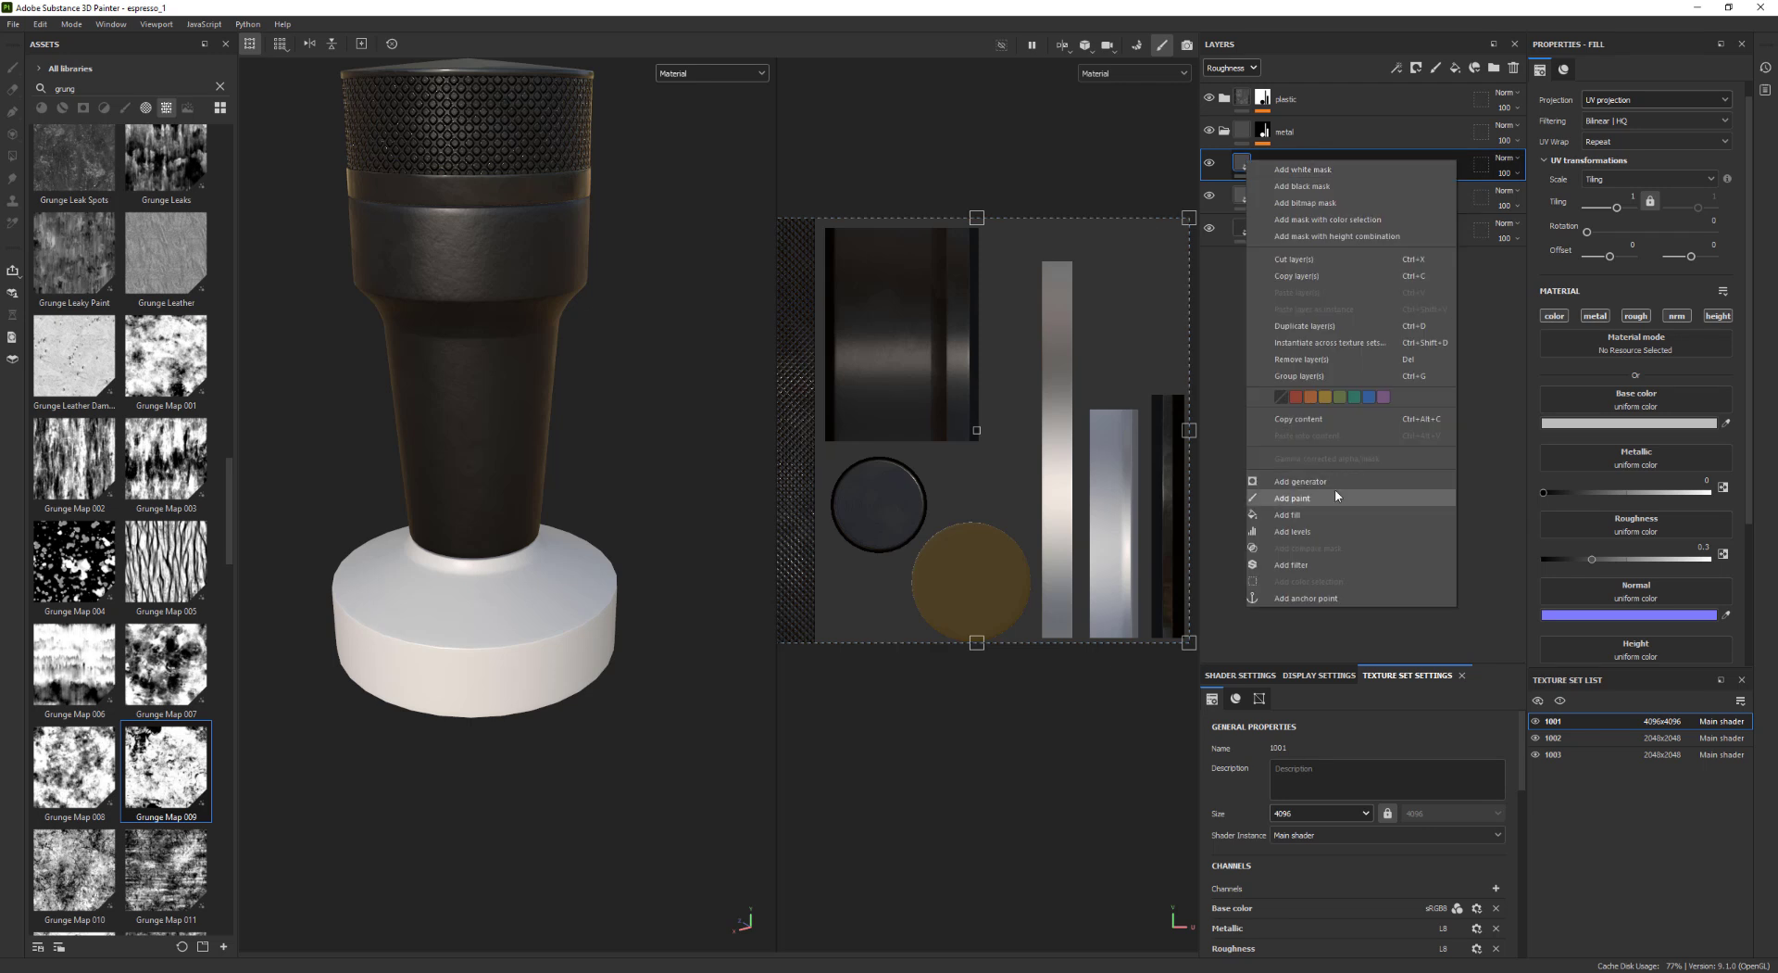
click(1280, 176)
right_click(1266, 164)
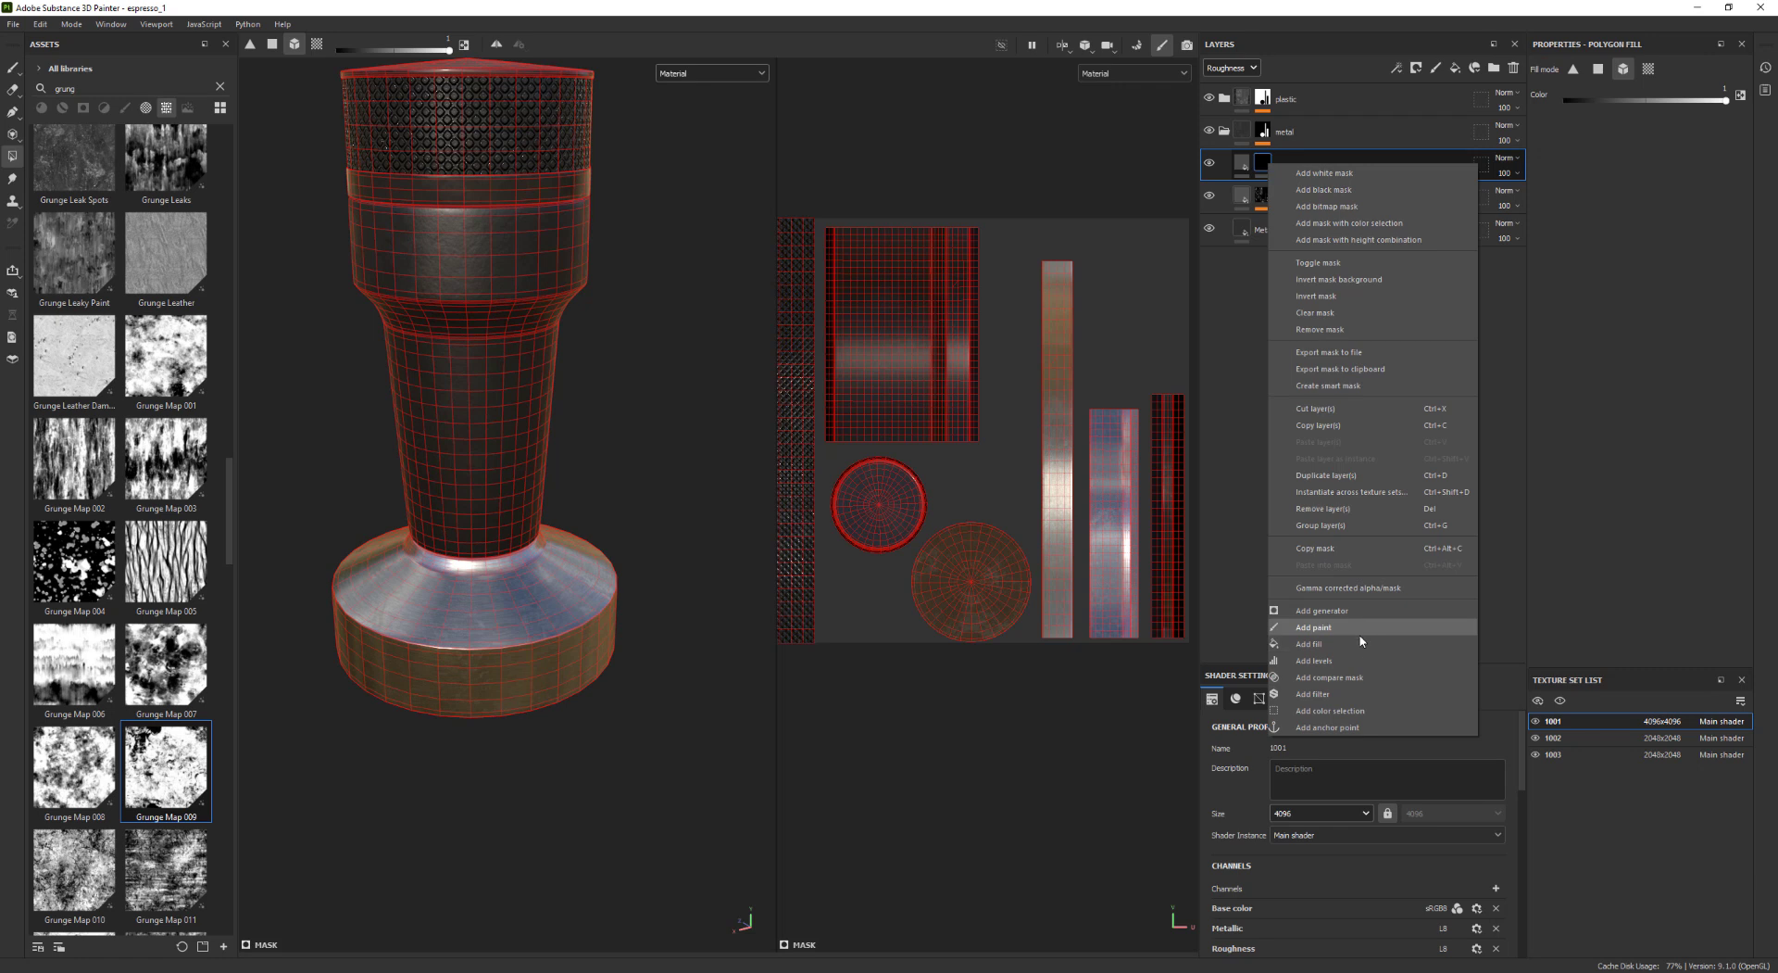
click(1371, 611)
click(1681, 113)
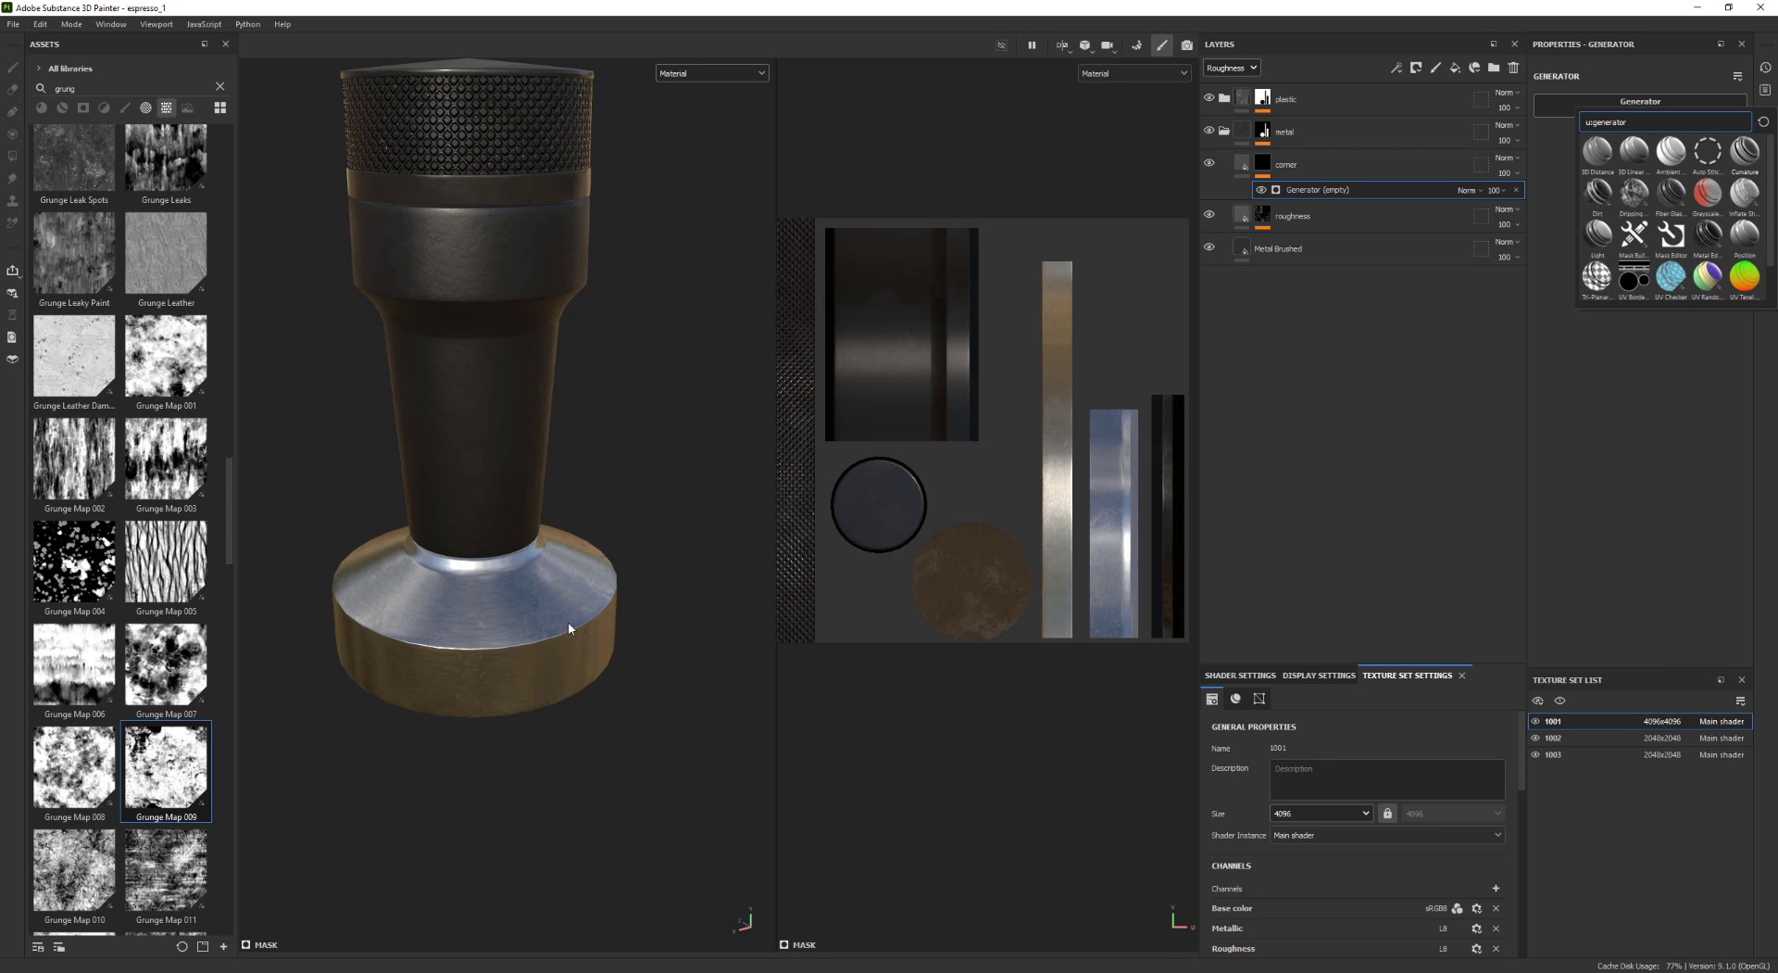
Narrow the metal corner mask's Curvature generator to global balance 0.07, contrast 0.14 and blur about 1.56
scroll(569, 629, up, 2)
drag(1551, 251, 1728, 273)
mouse_move(1616, 227)
mouse_down()
mouse_move(1558, 225)
mouse_move(1606, 252)
mouse_up()
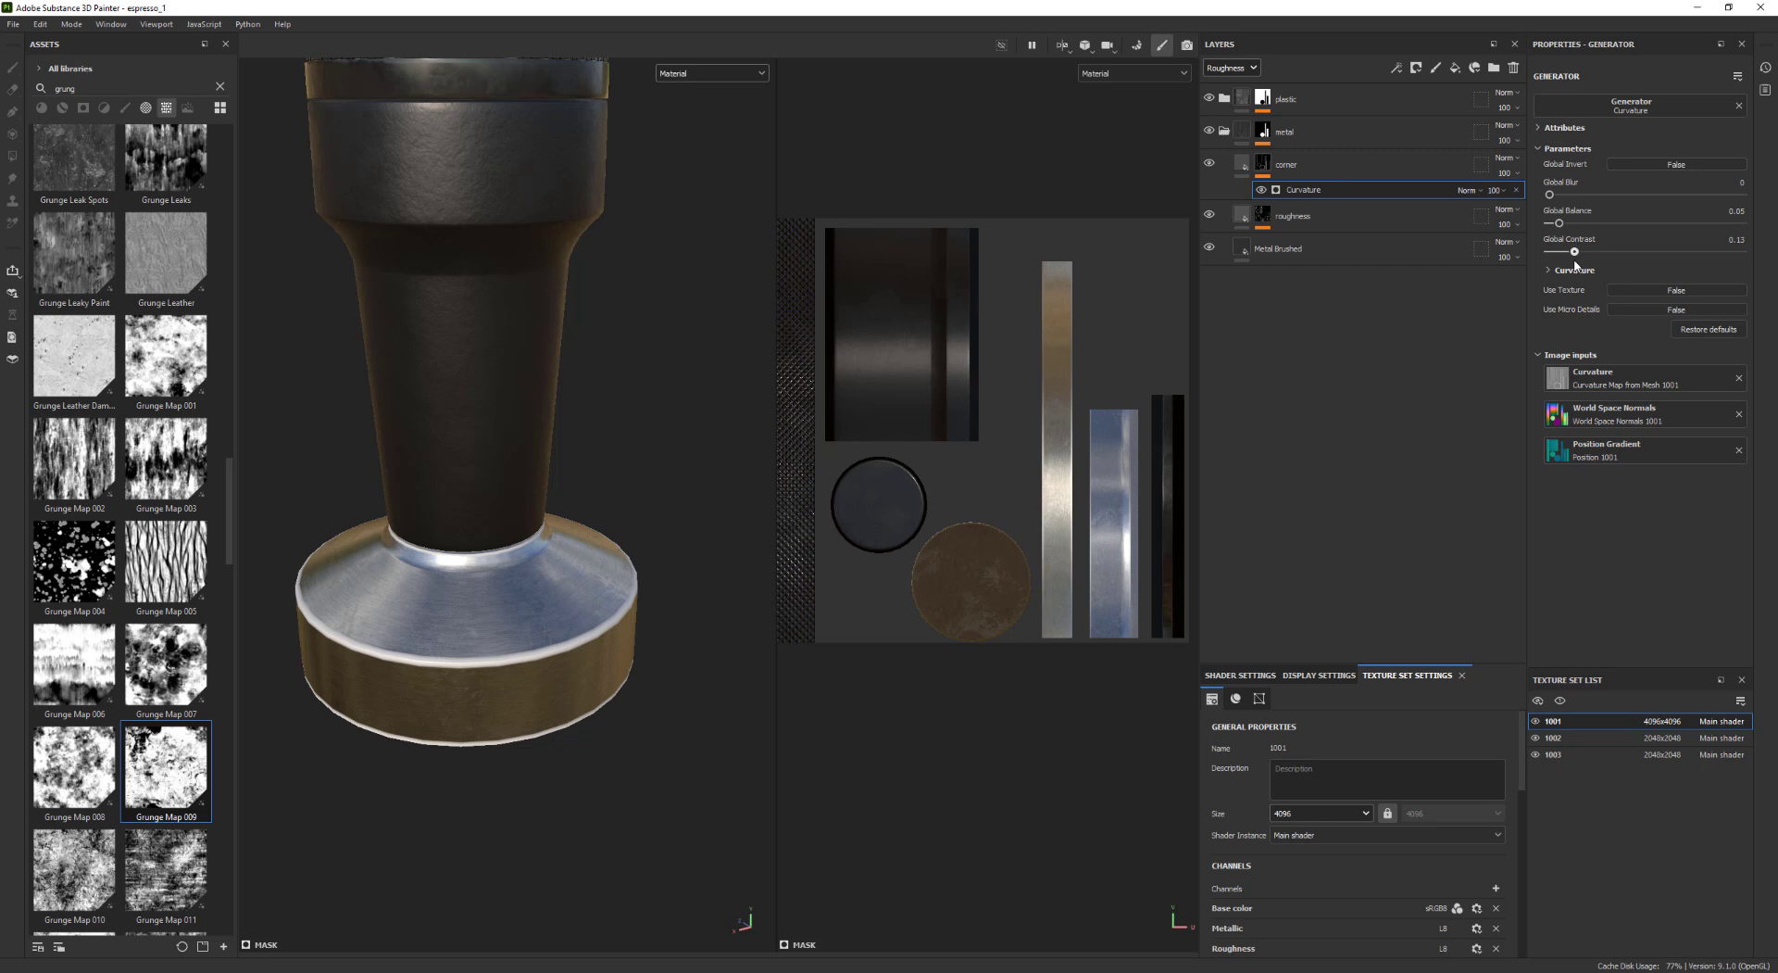
mouse_move(1555, 196)
mouse_down()
mouse_move(1564, 224)
mouse_move(1573, 200)
mouse_up()
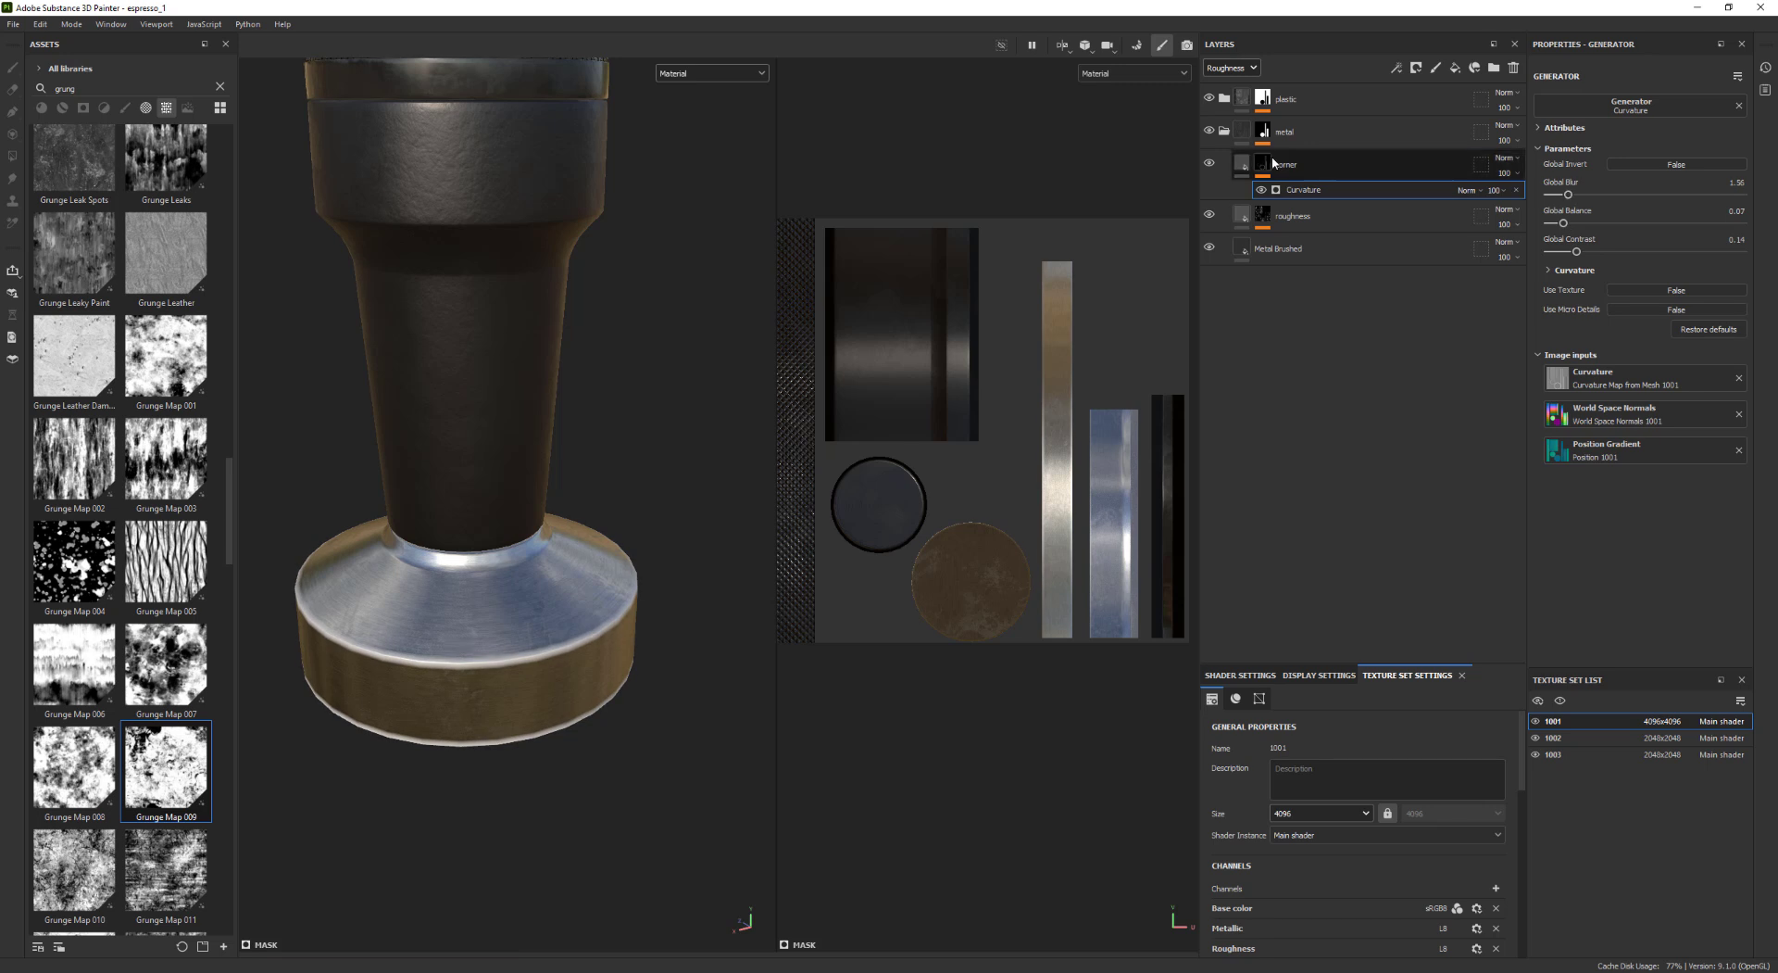
Turn off the metal corner layer's normal and height channels and set its metallic value to 1
click(1244, 166)
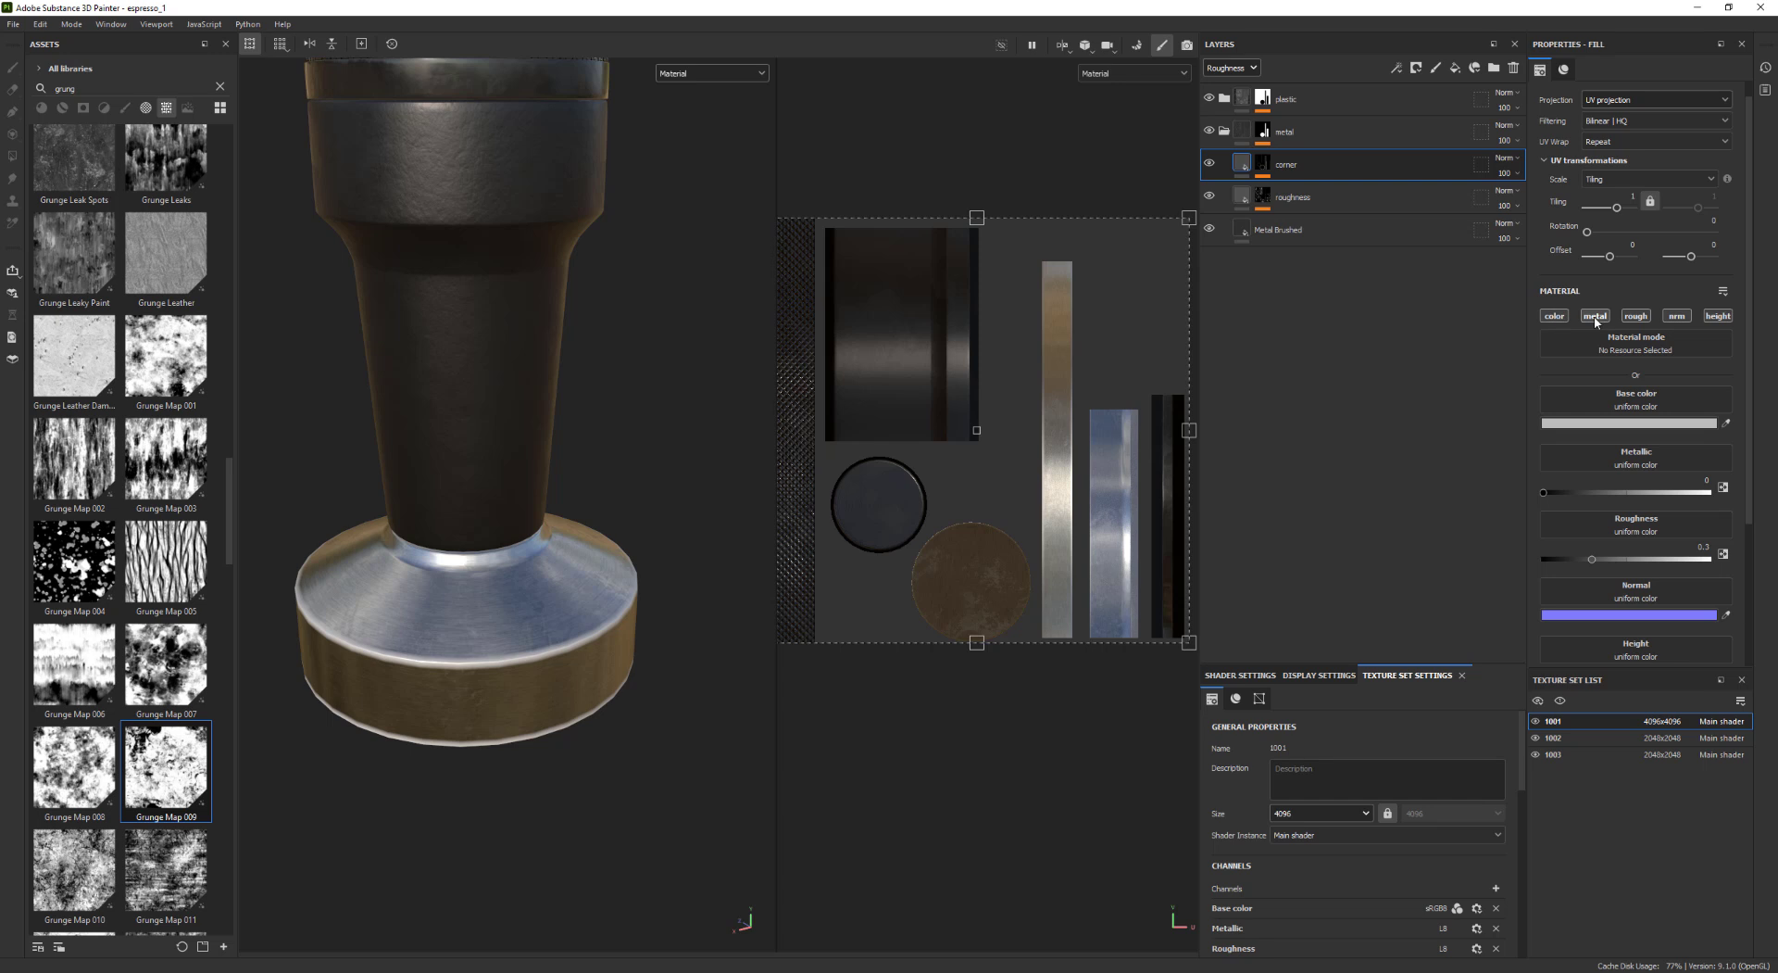
click(1677, 316)
click(1718, 316)
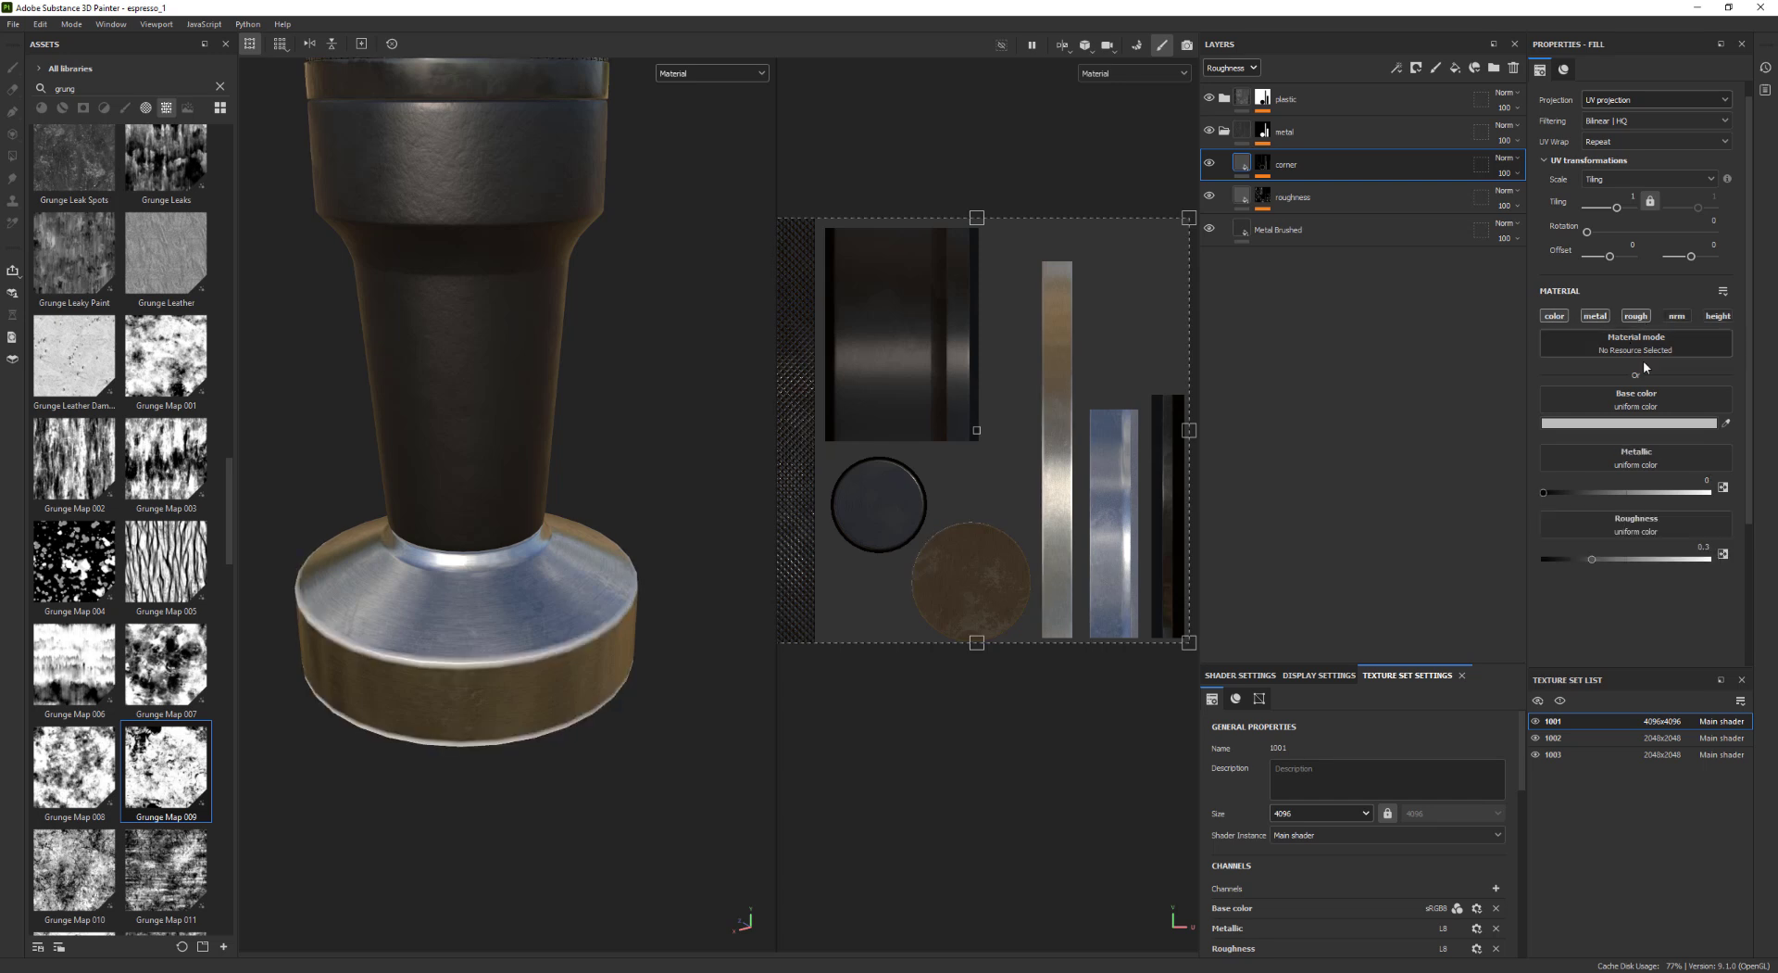
drag(1554, 493, 1776, 508)
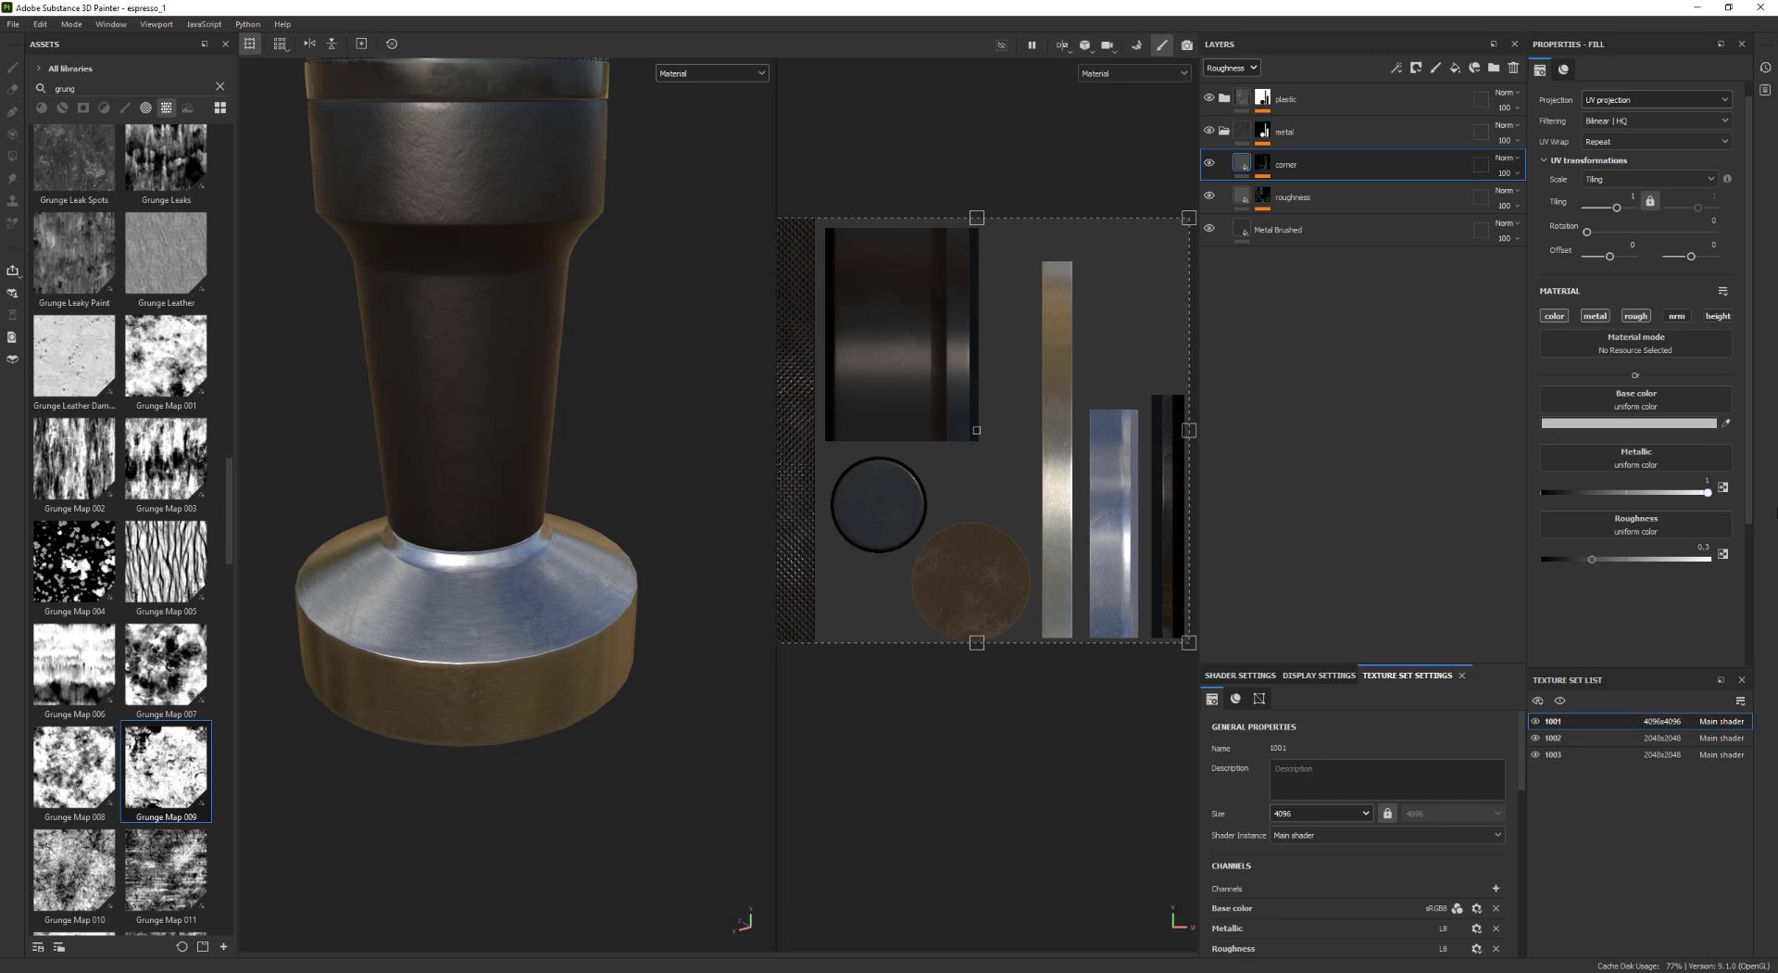
Set the metal corner layer's base color to near-white ECECEC and its roughness to about 0.04
click(1662, 430)
drag(1442, 537, 1424, 519)
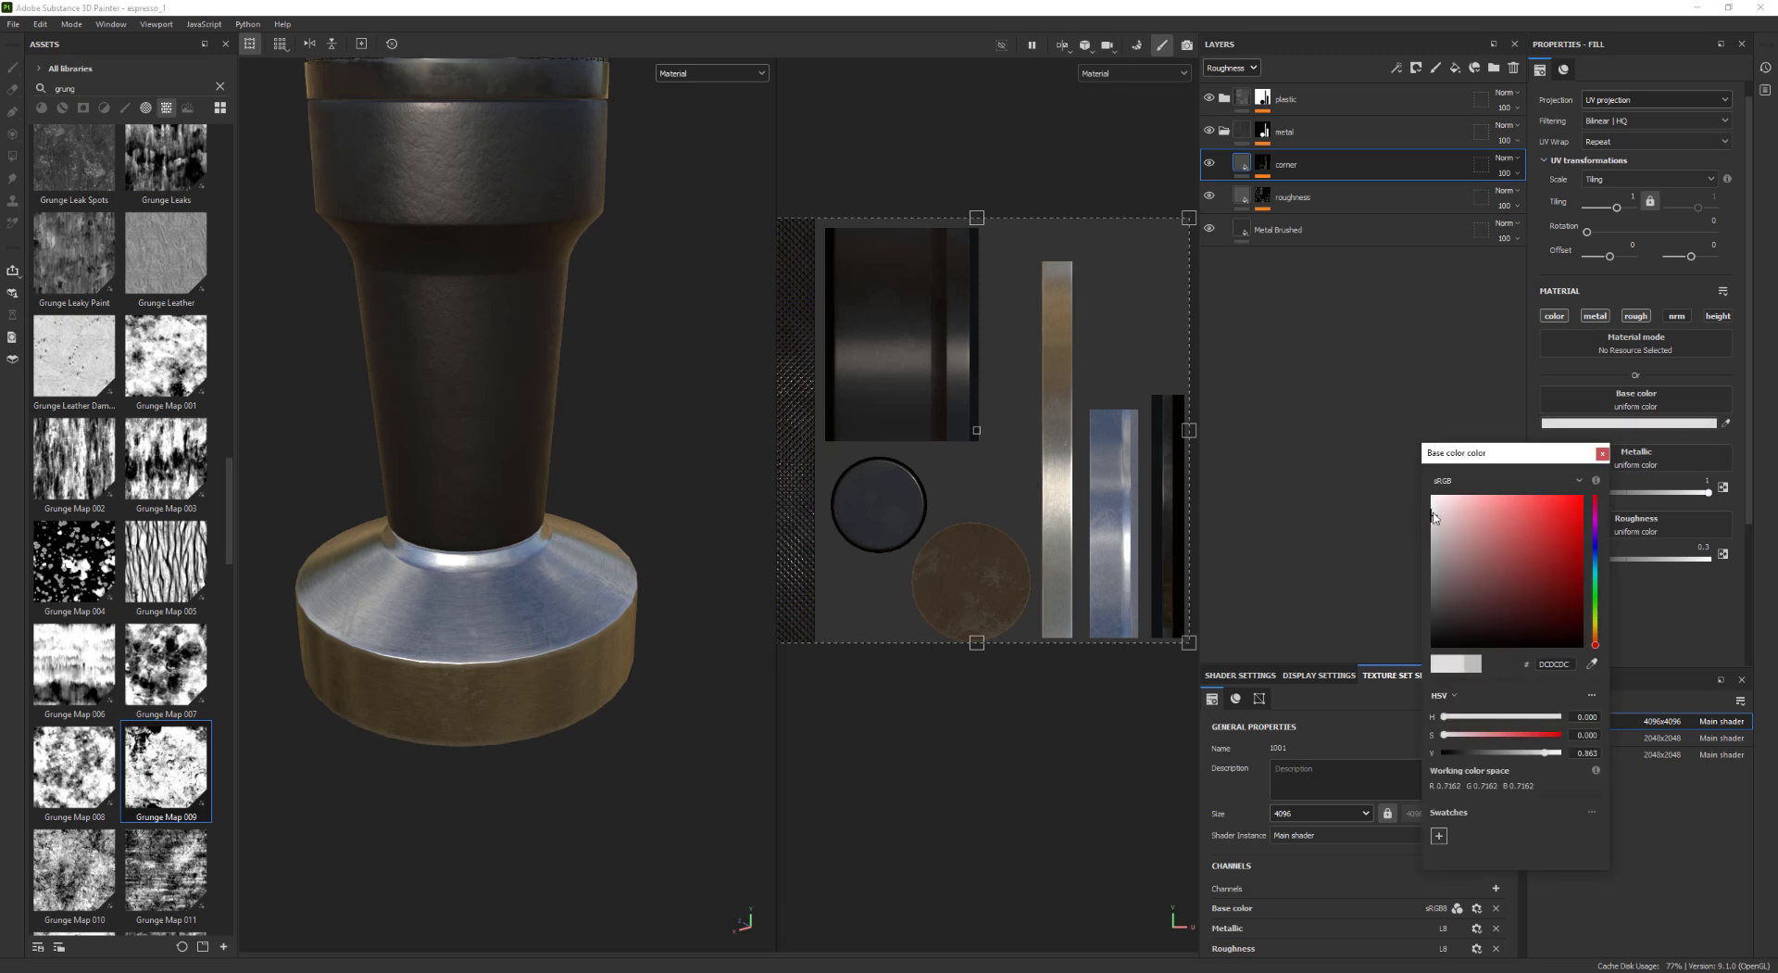
click(1601, 453)
drag(1592, 559, 1562, 559)
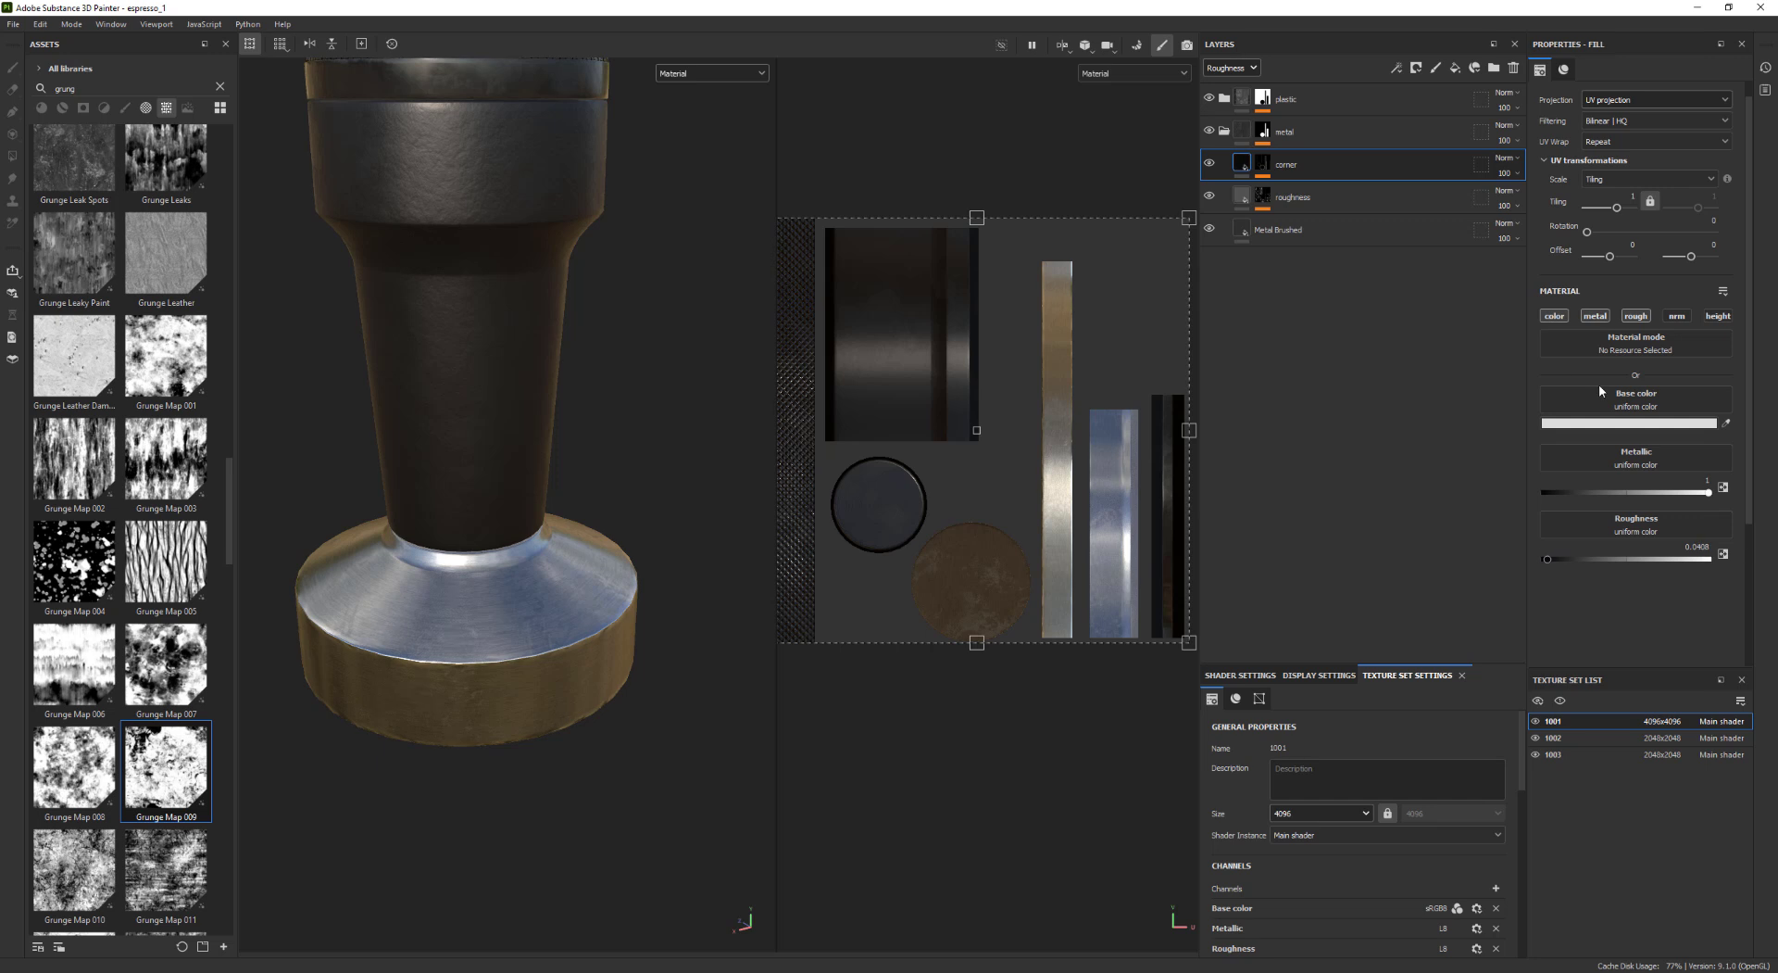
click(1599, 423)
drag(1435, 515, 1422, 507)
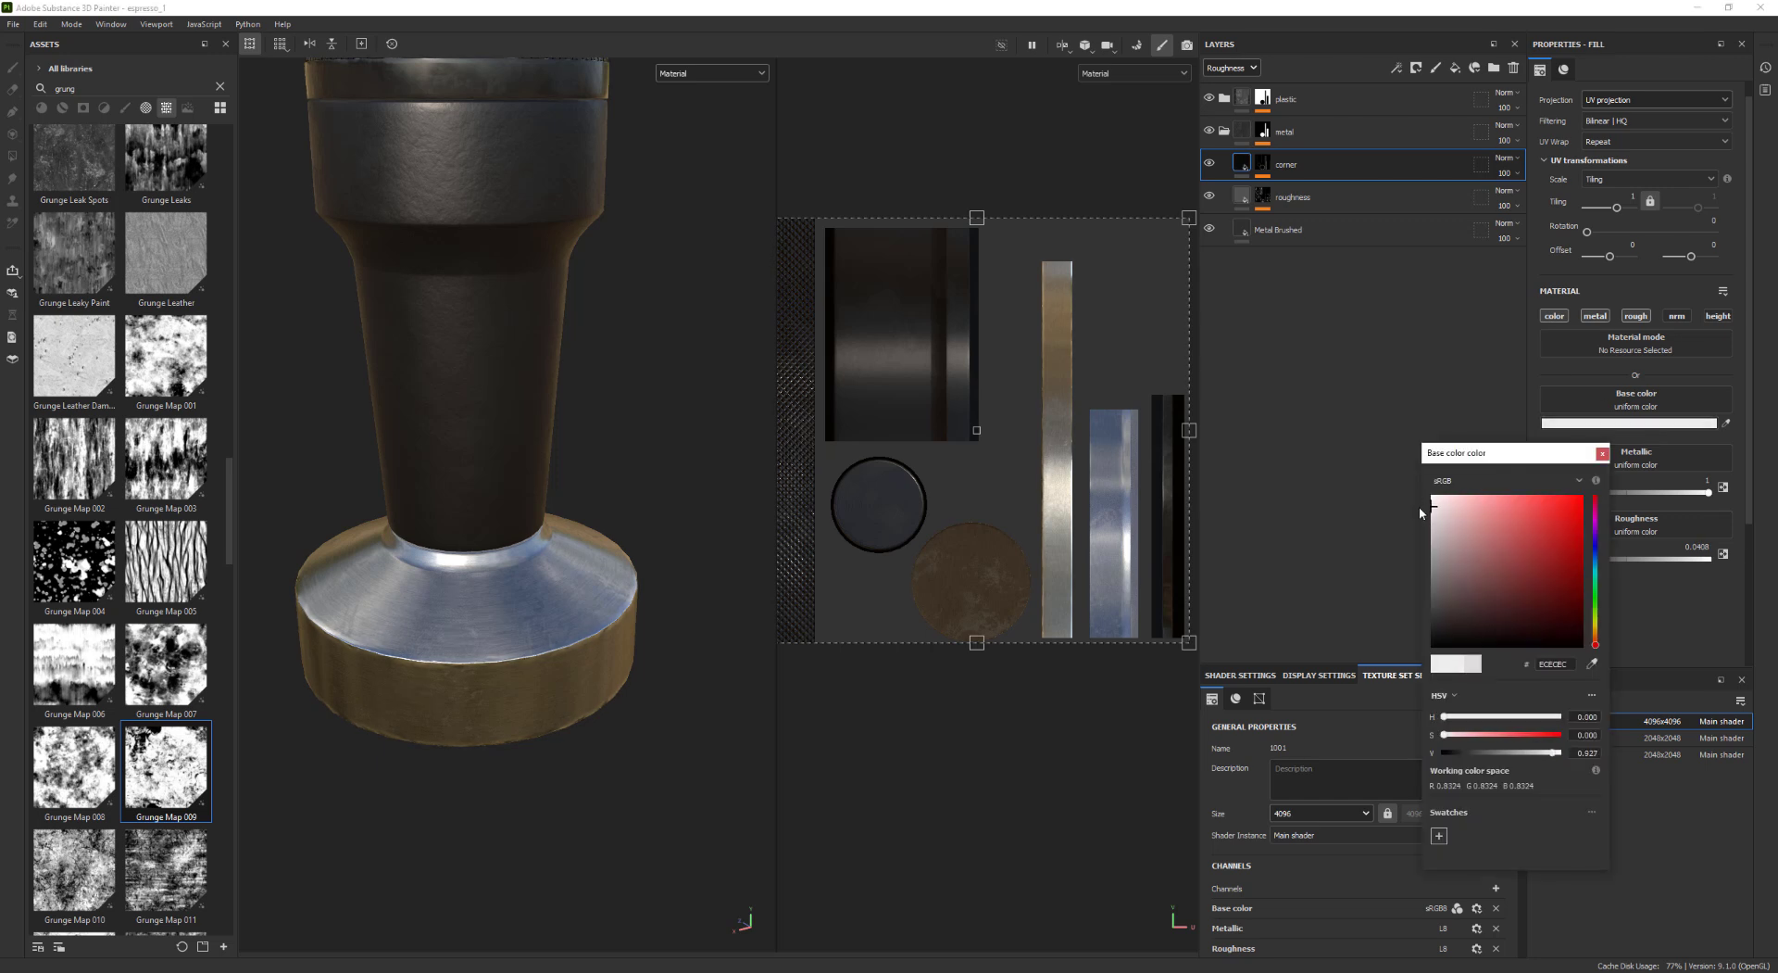
click(1602, 453)
Inspect the whole tamper, checking how the metal base's corner highlights look near and far
scroll(556, 444, down, 5)
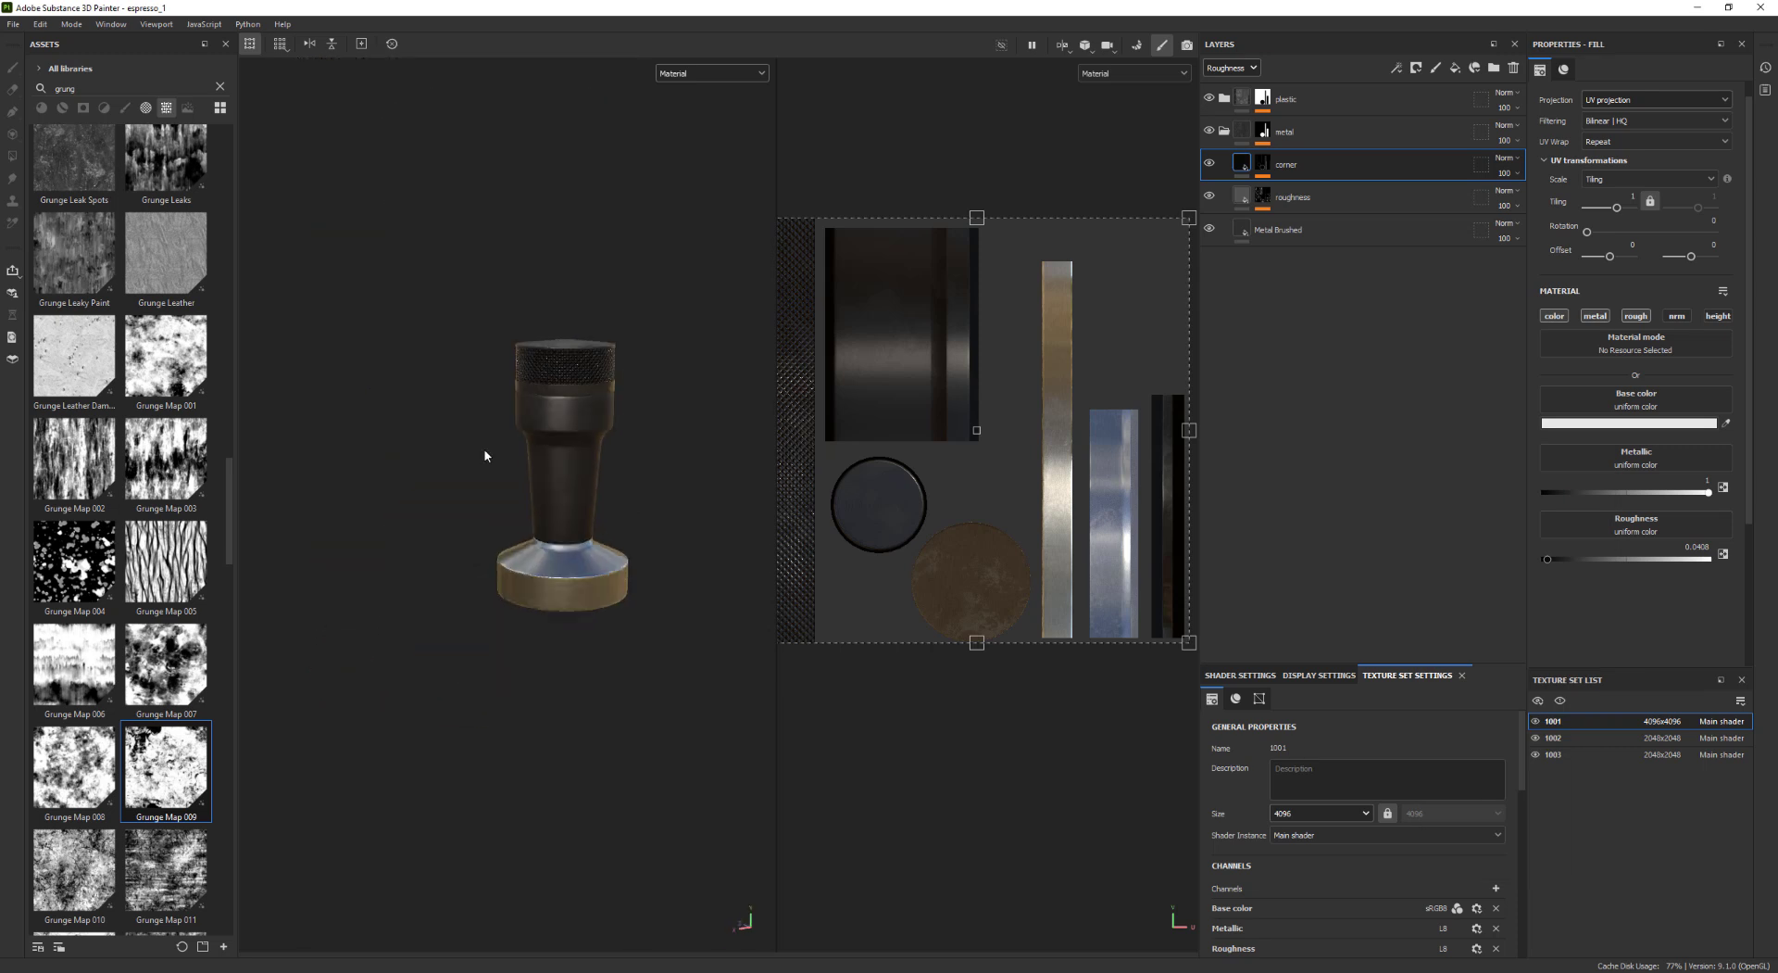
scroll(612, 553, up, 5)
mouse_move(612, 553)
alt+mouse_down()
mouse_move(575, 608)
mouse_move(546, 579)
mouse_move(600, 581)
alt+mouse_up()
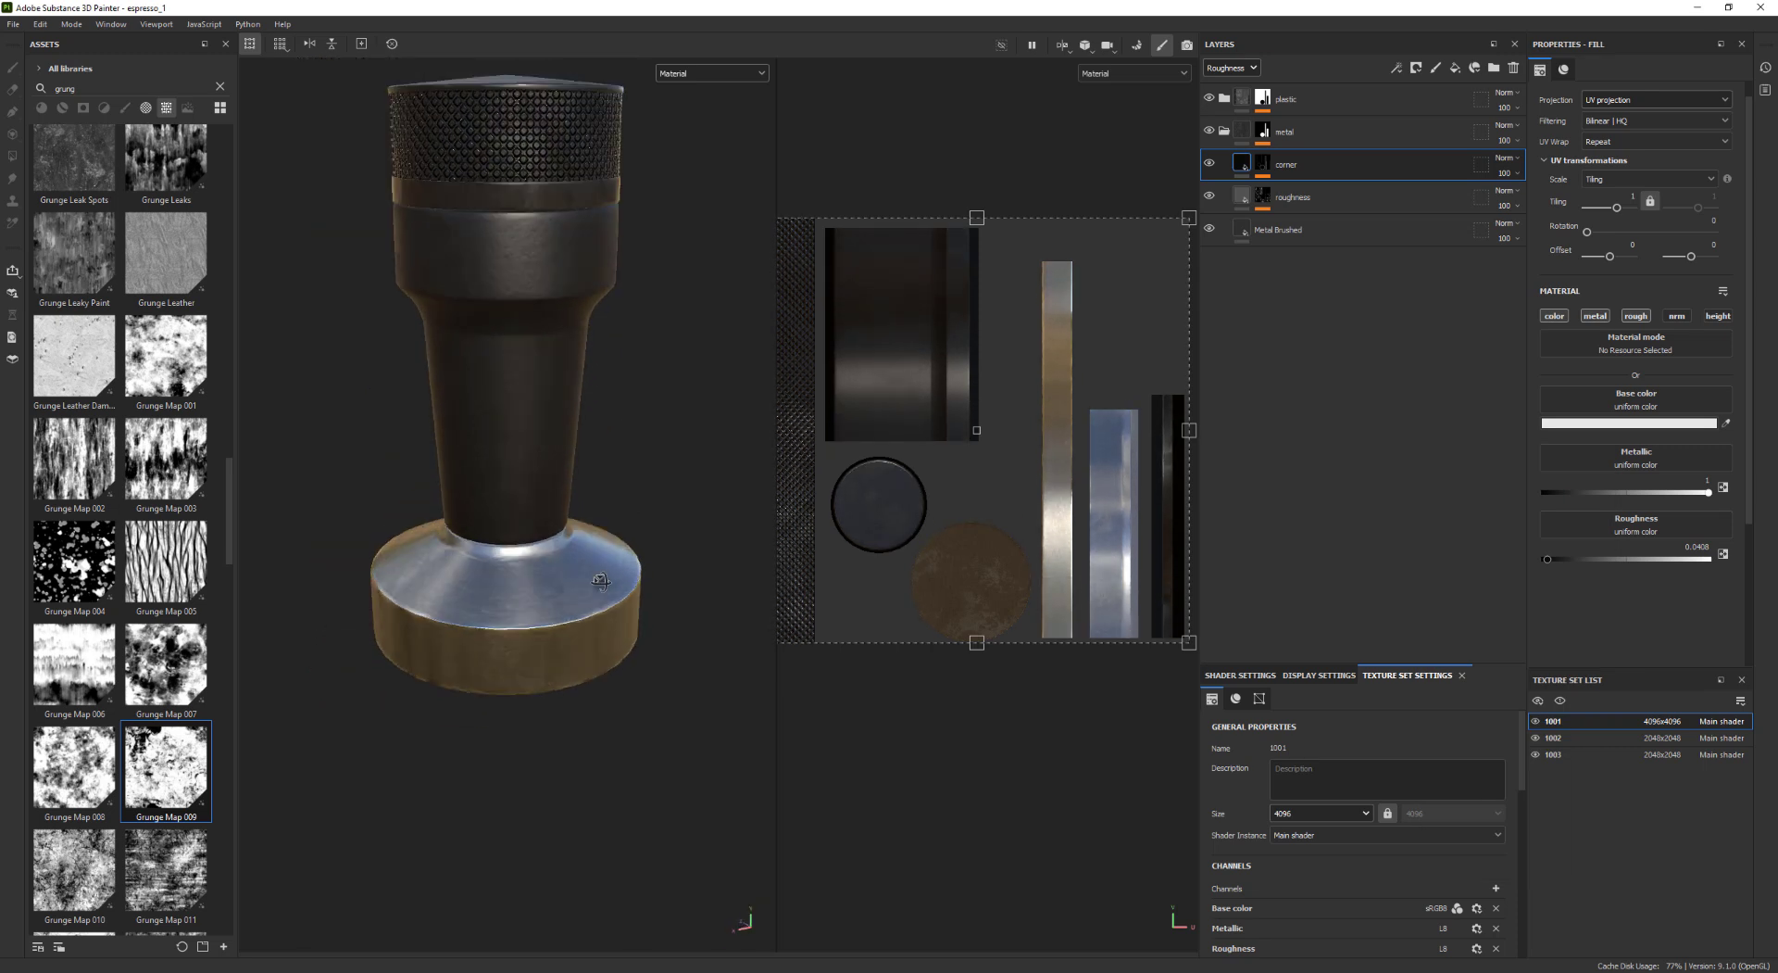
alt+right_drag(600, 581, 524, 467)
alt+middle_drag(524, 467, 548, 504)
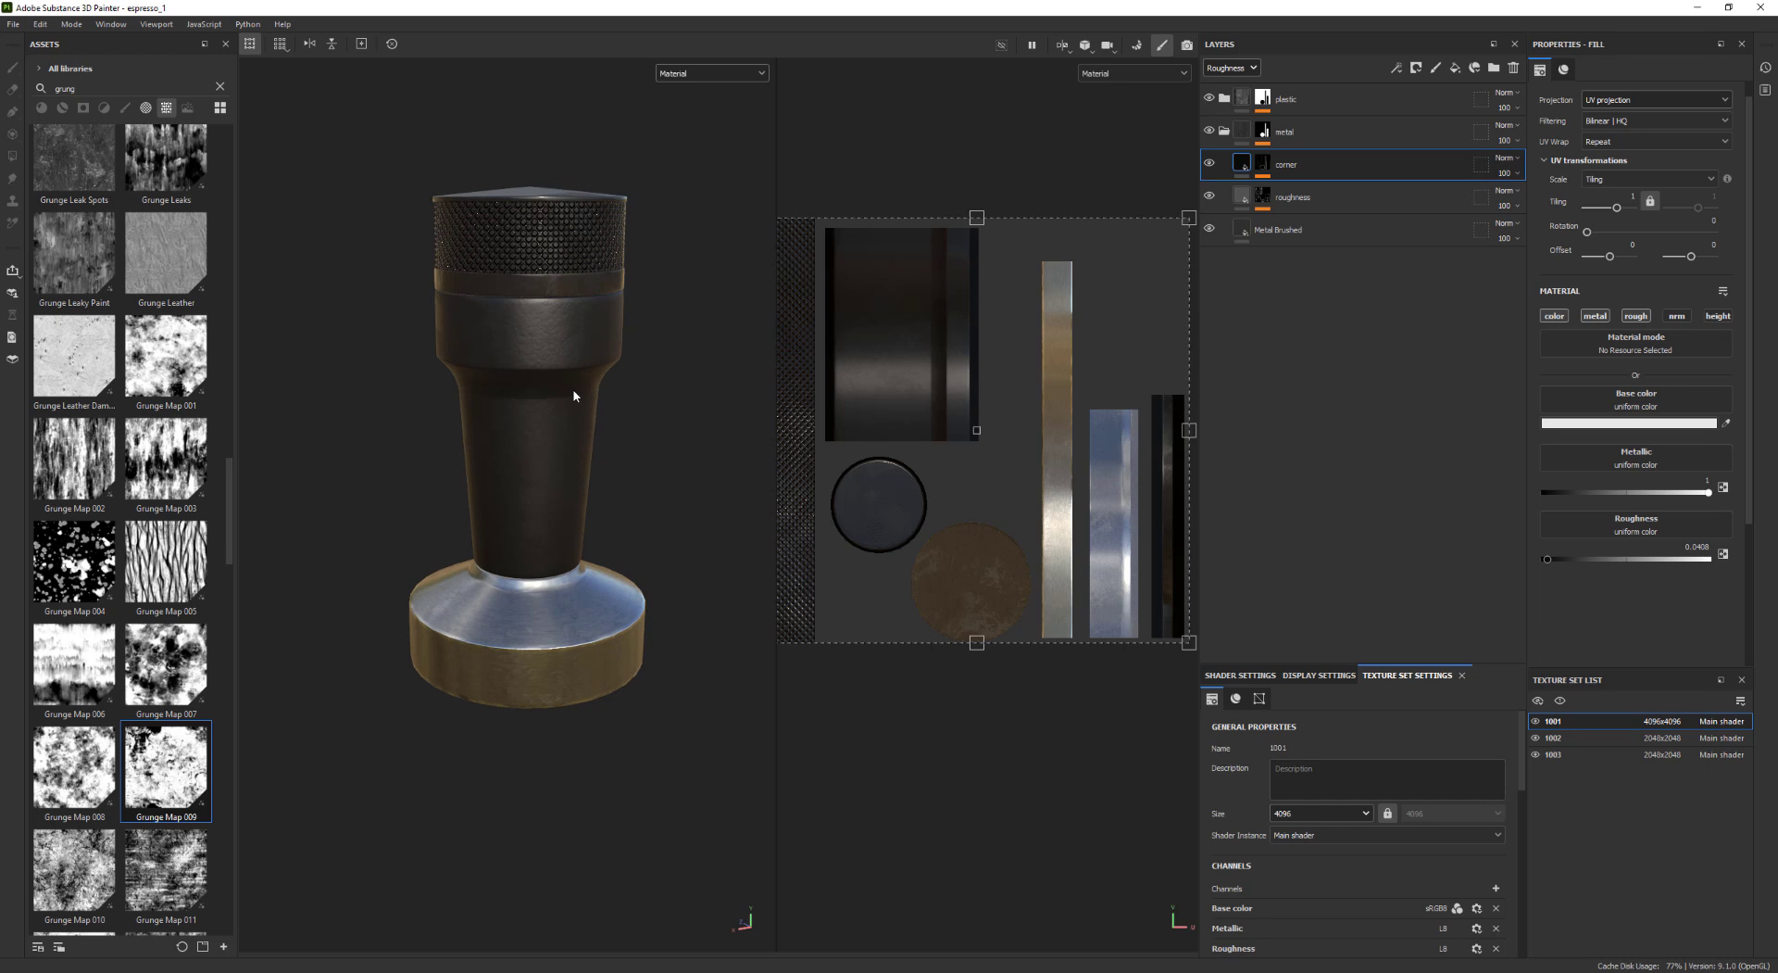
alt+right_drag(520, 303, 541, 354)
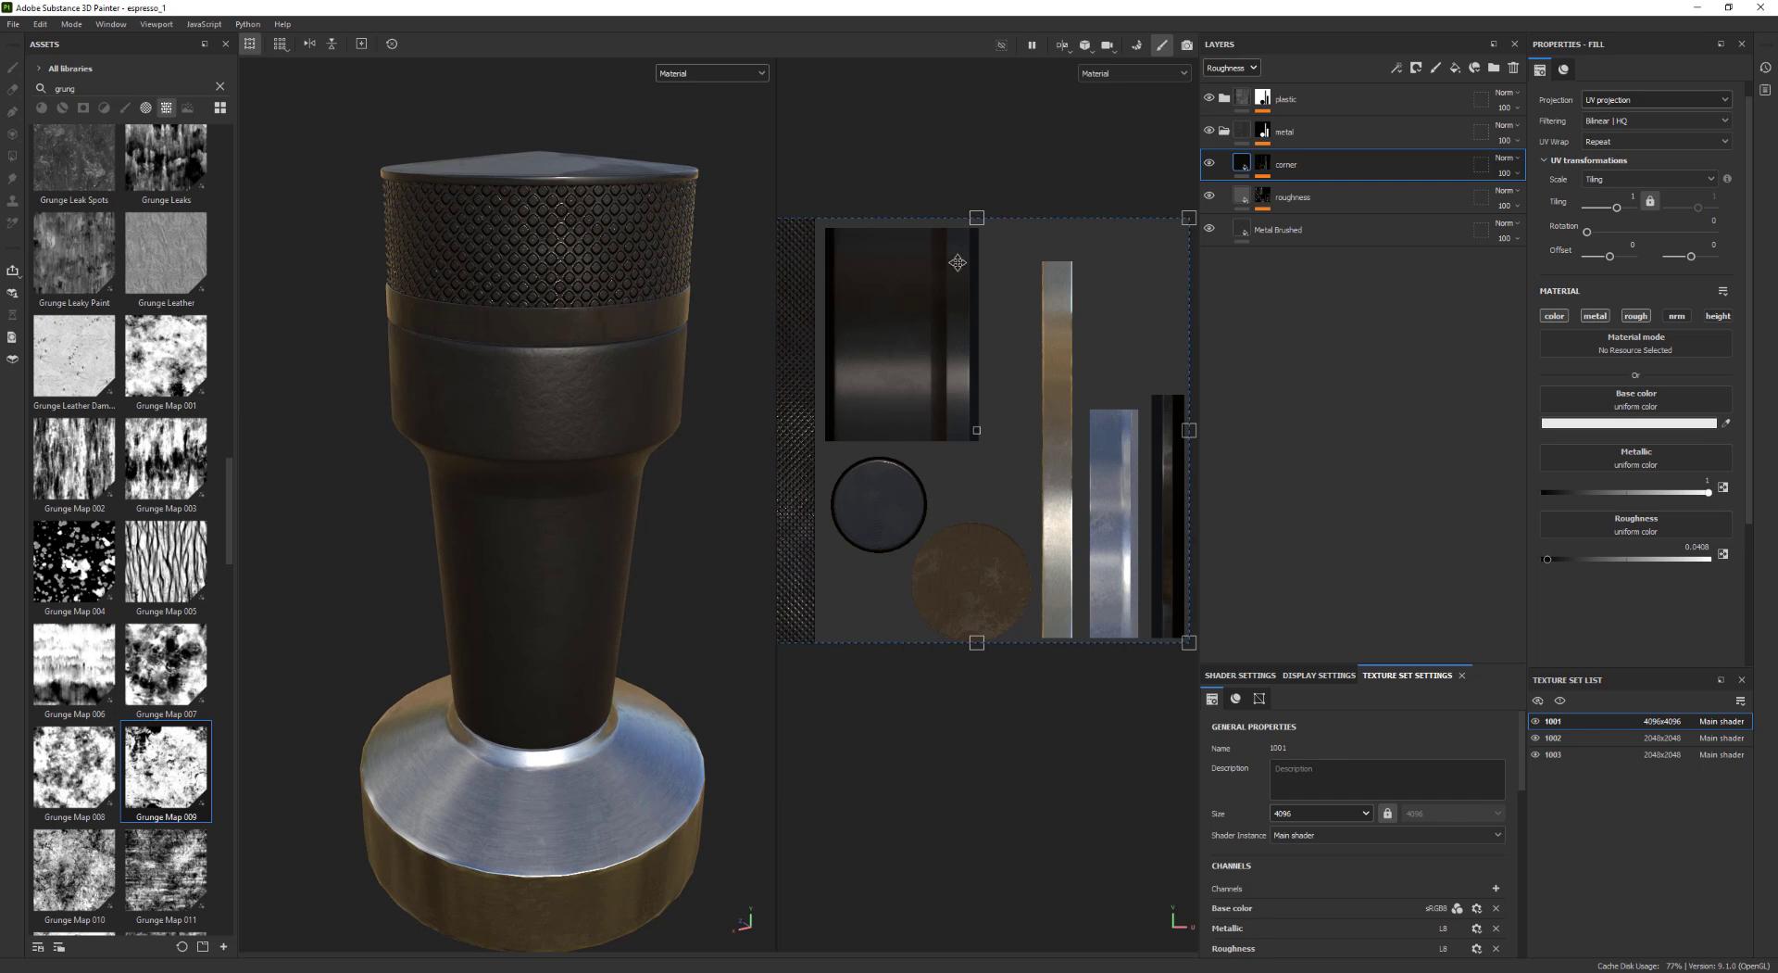
Add a roughness-only fill layer above the plastic folder's roughness layer, set its roughness to about 0.12 and name it corner
click(1224, 132)
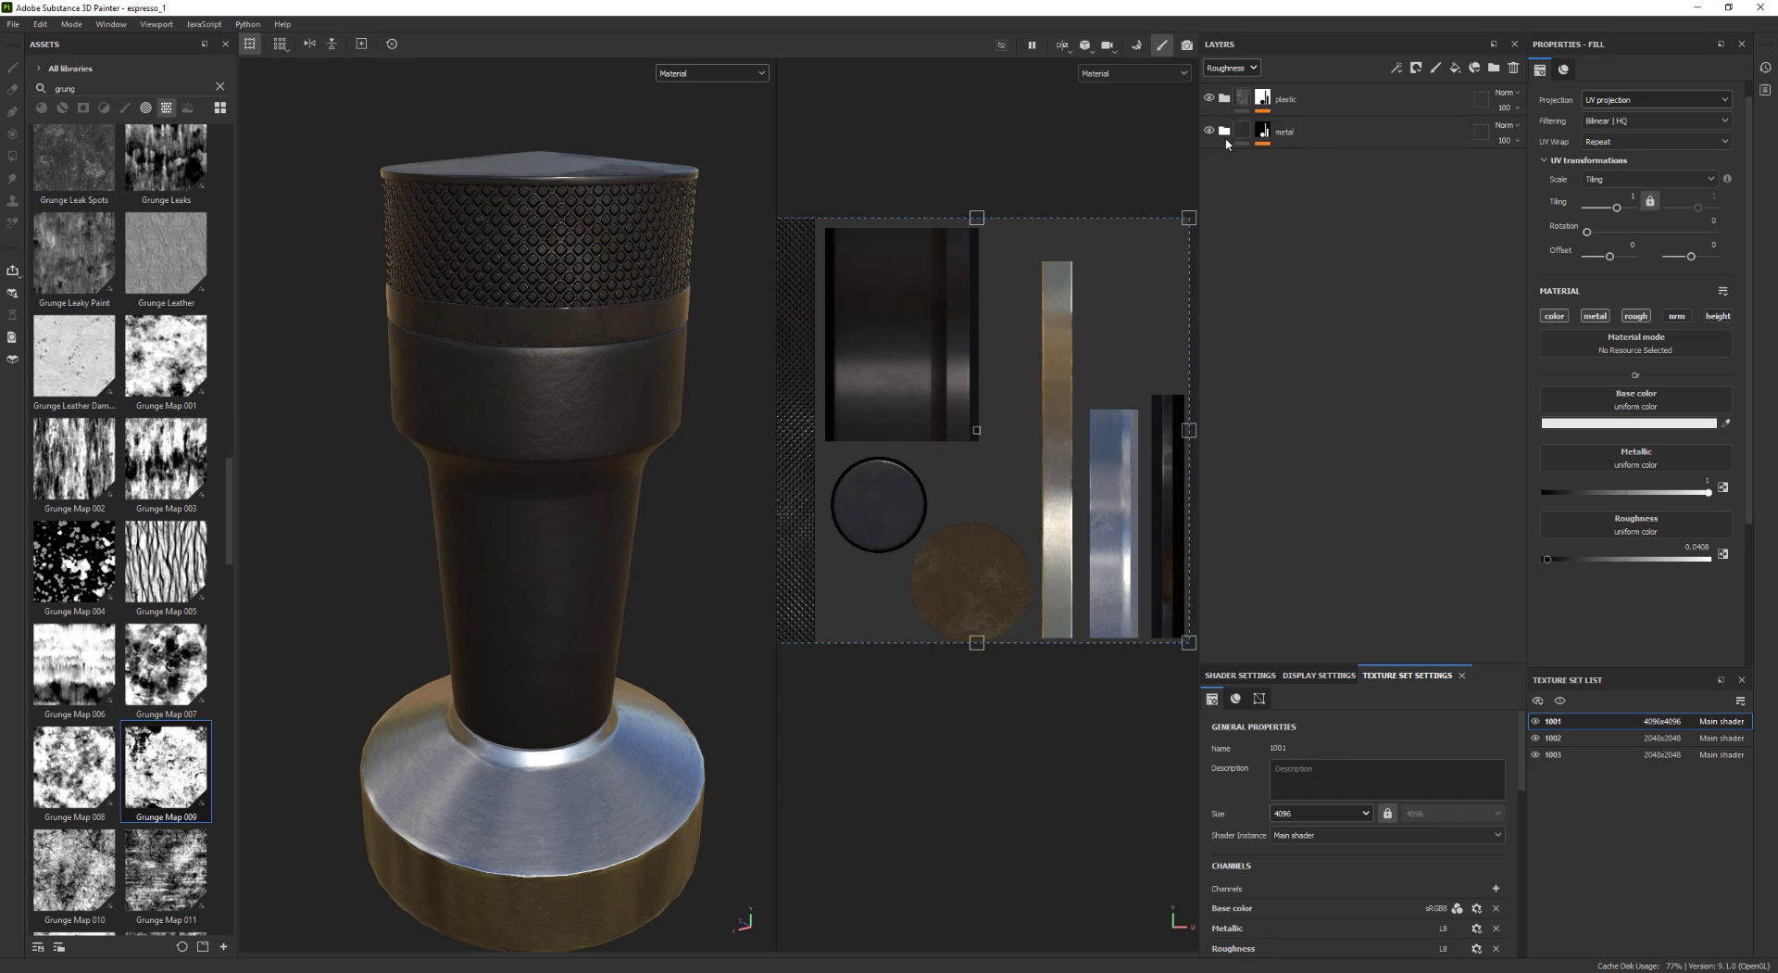
click(1224, 99)
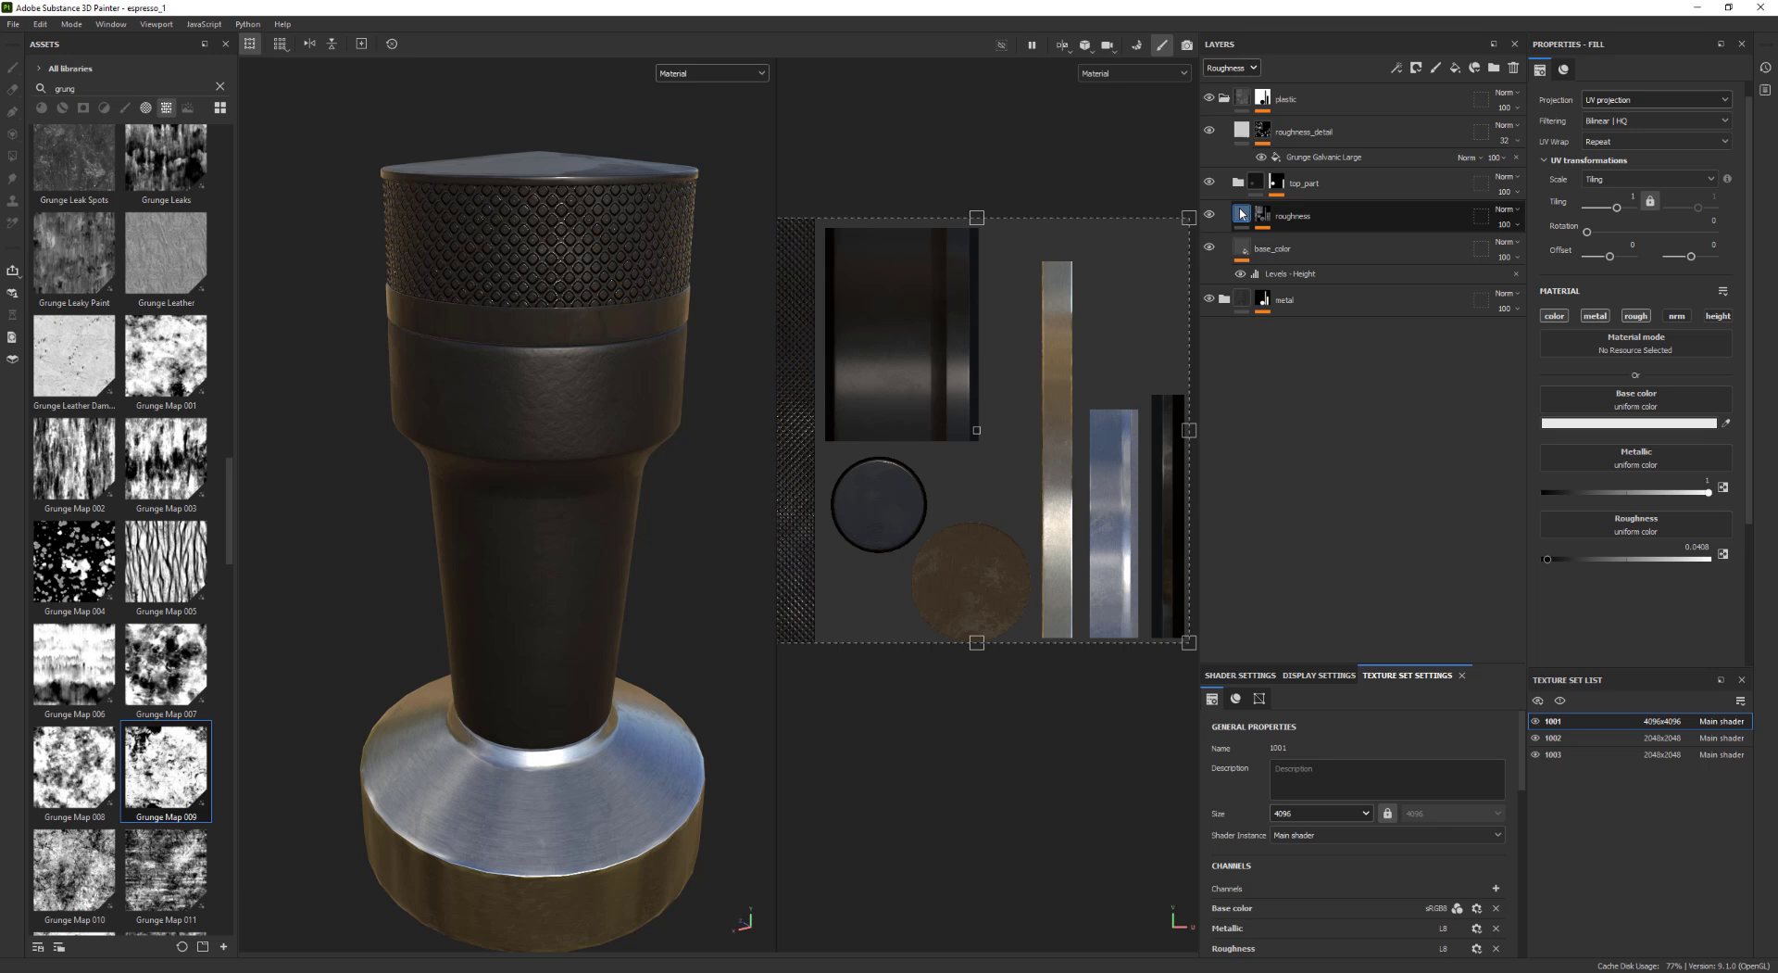
click(1241, 220)
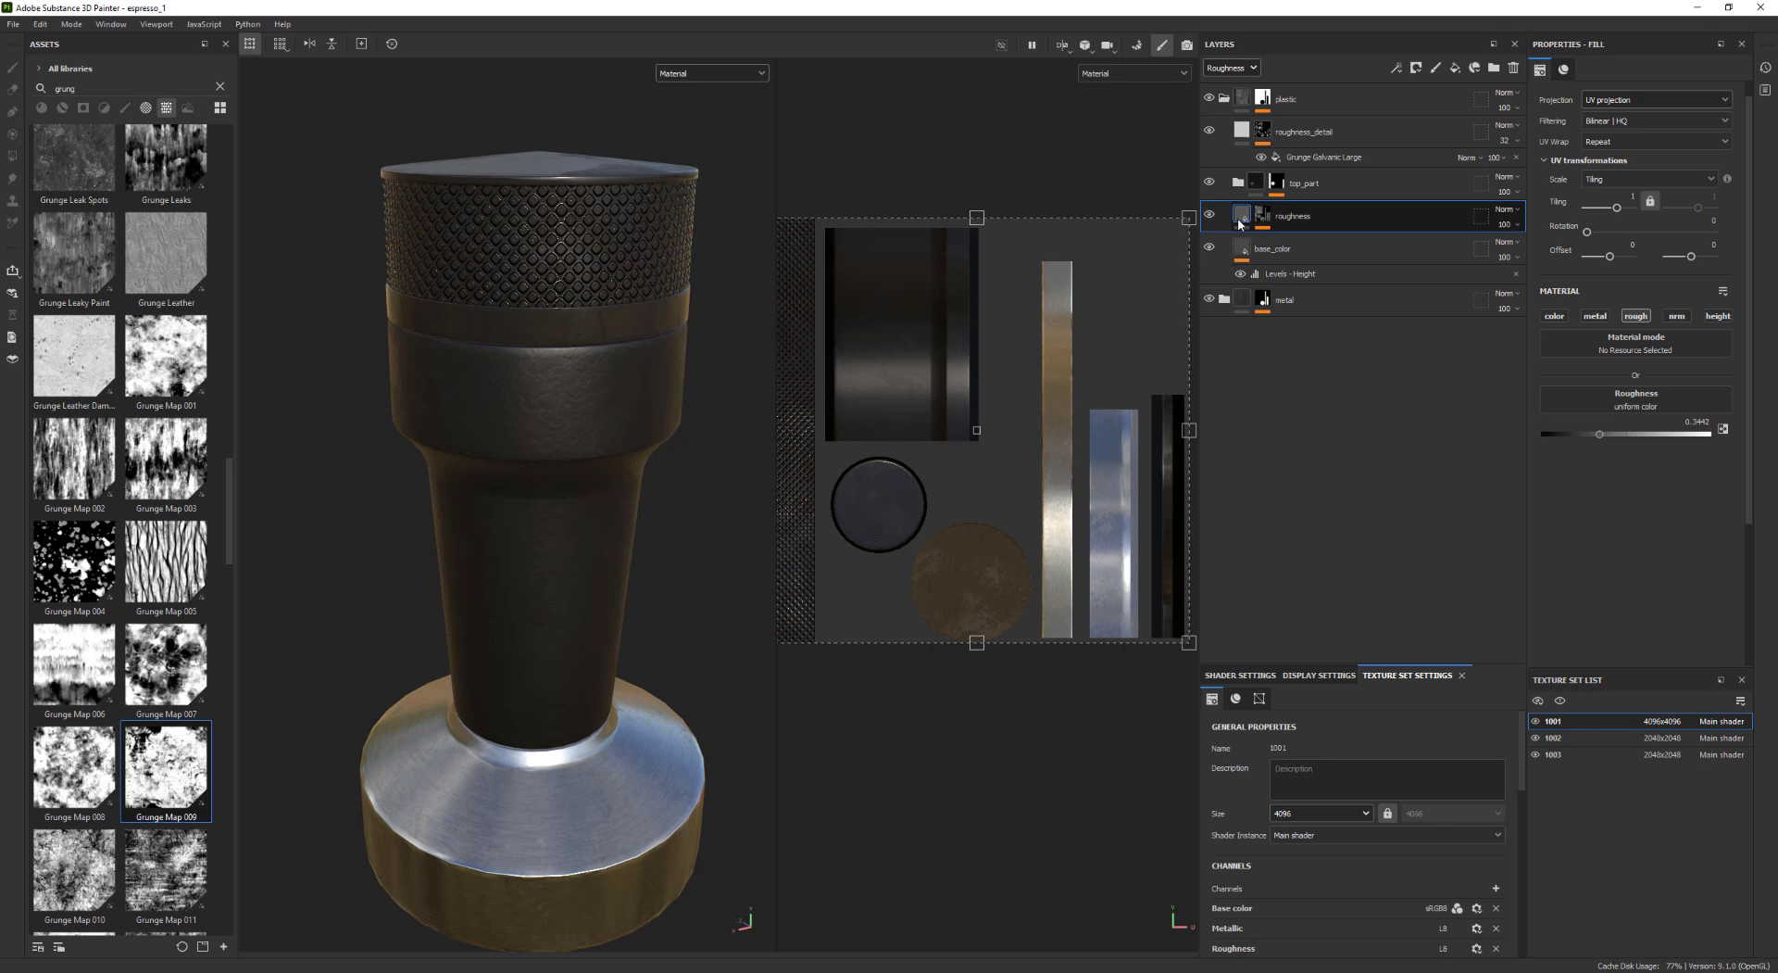
click(1456, 68)
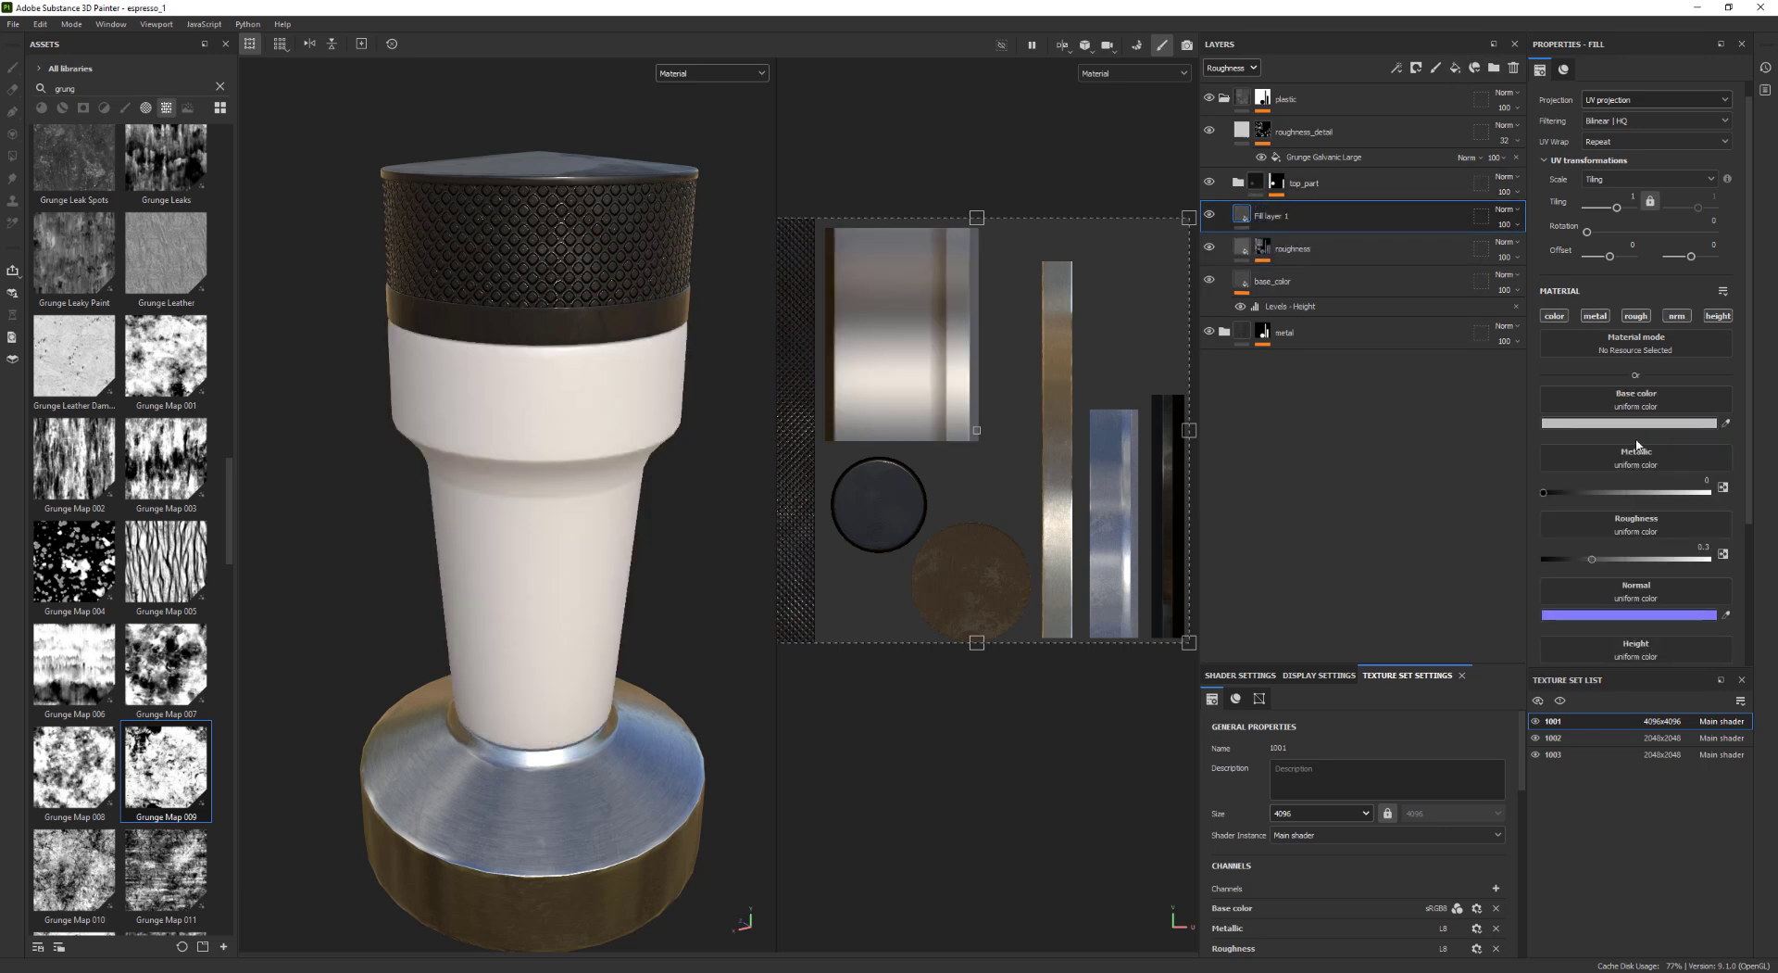
click(1638, 317)
drag(1592, 432, 1561, 435)
double_click(1315, 216)
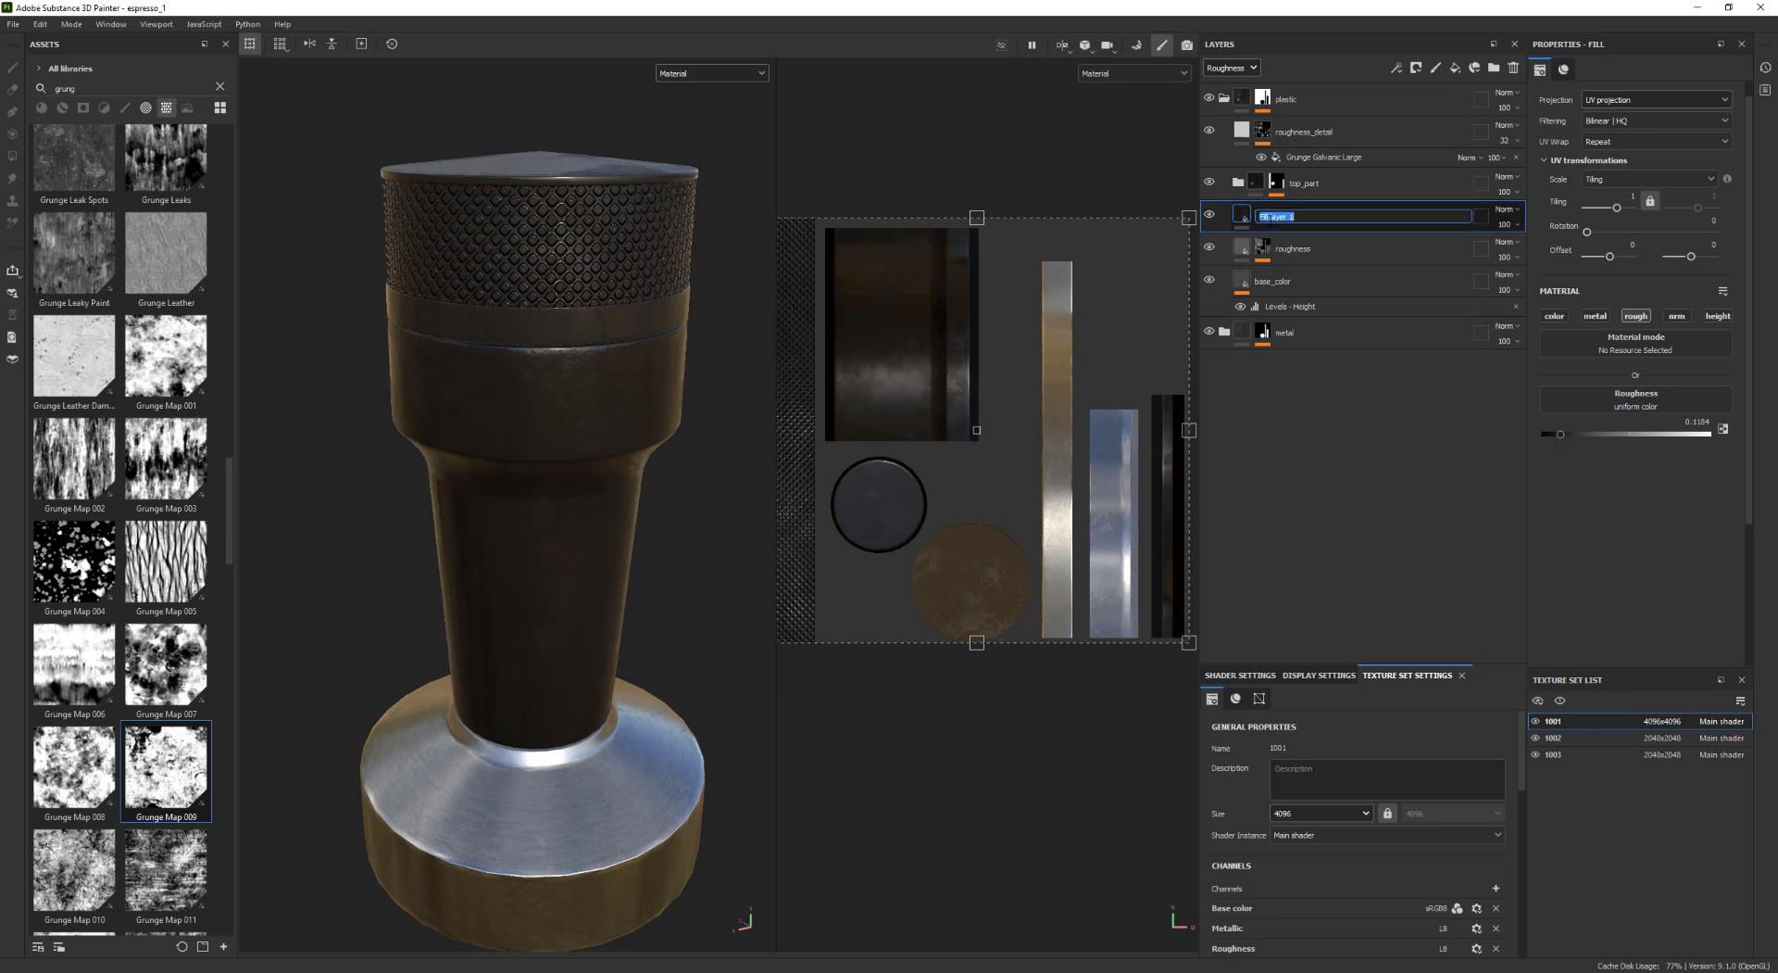
text(corner)
key(Return)
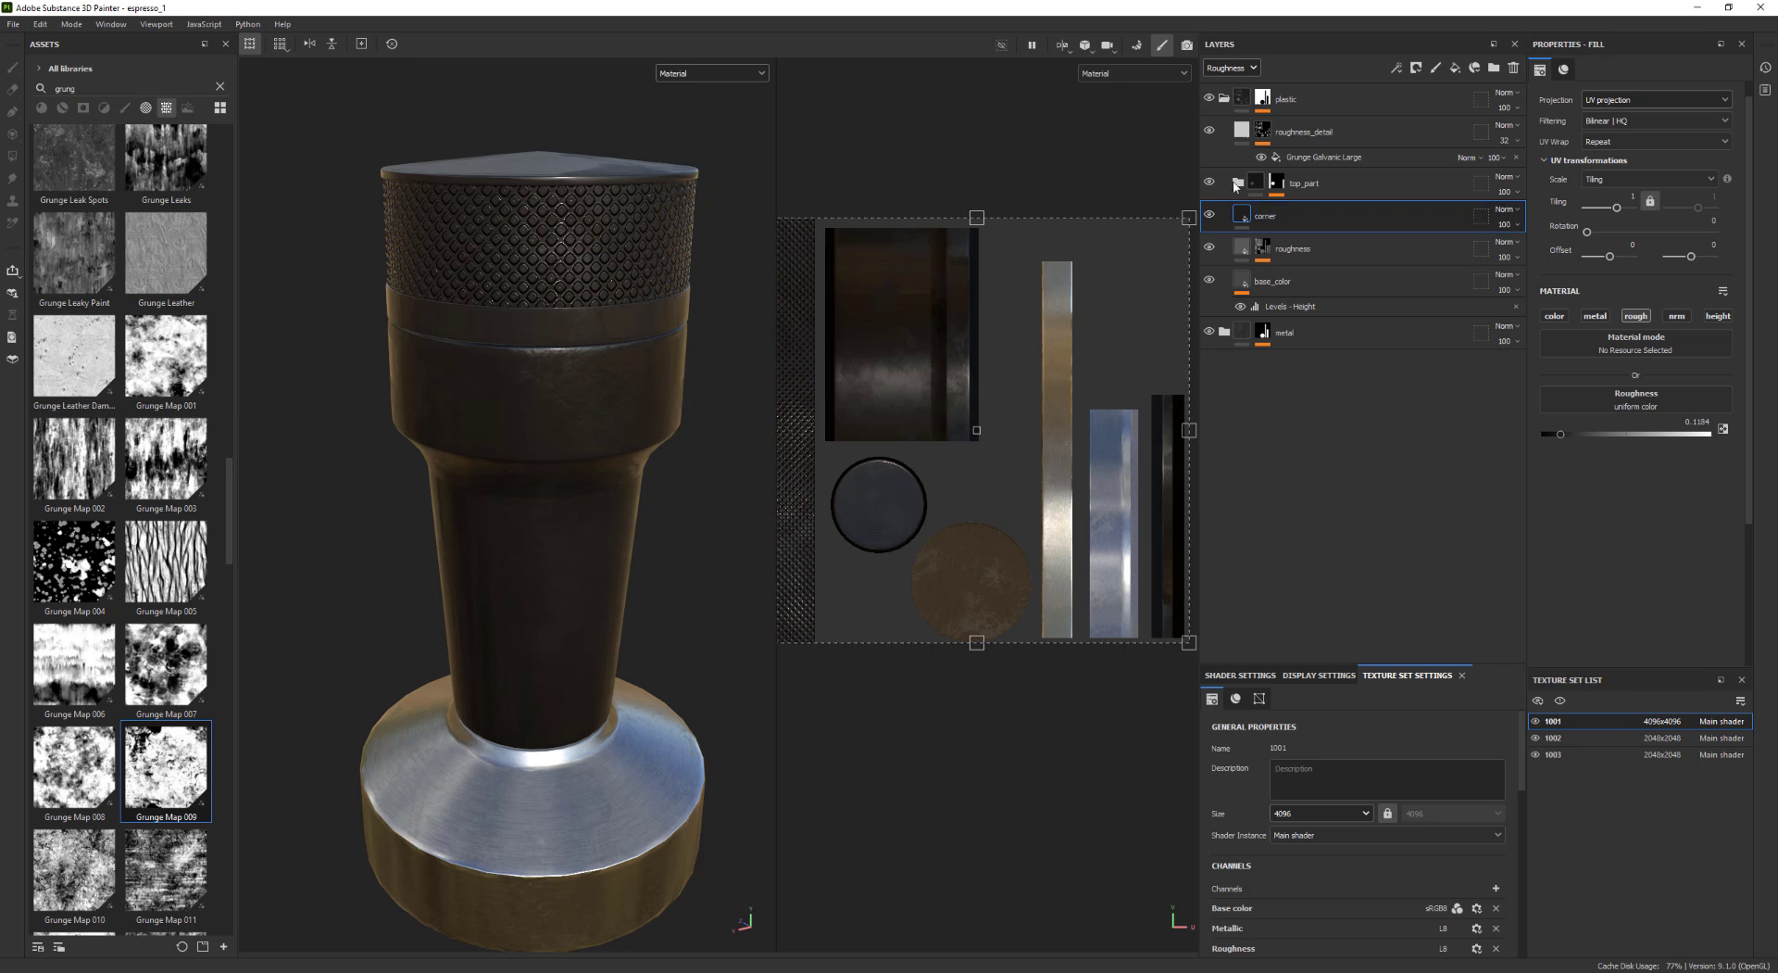
Add a black mask with a Curvature generator to the plastic folder's corner layer
right_click(1244, 214)
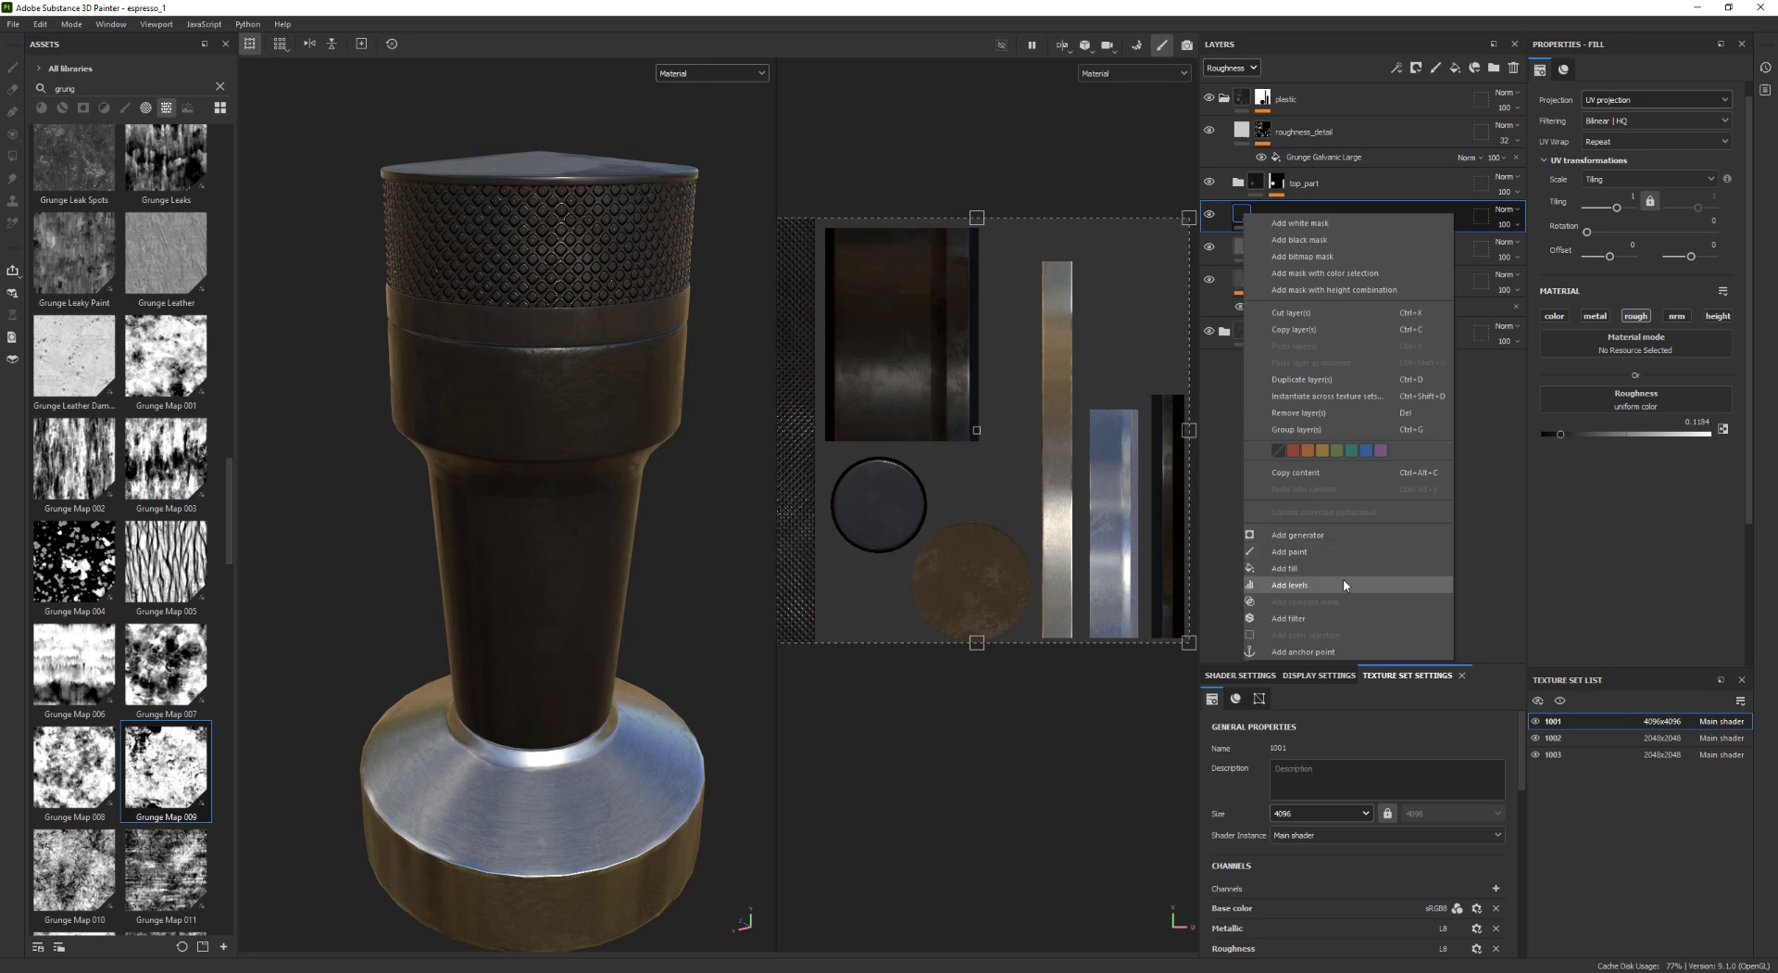
click(1330, 240)
right_click(1262, 215)
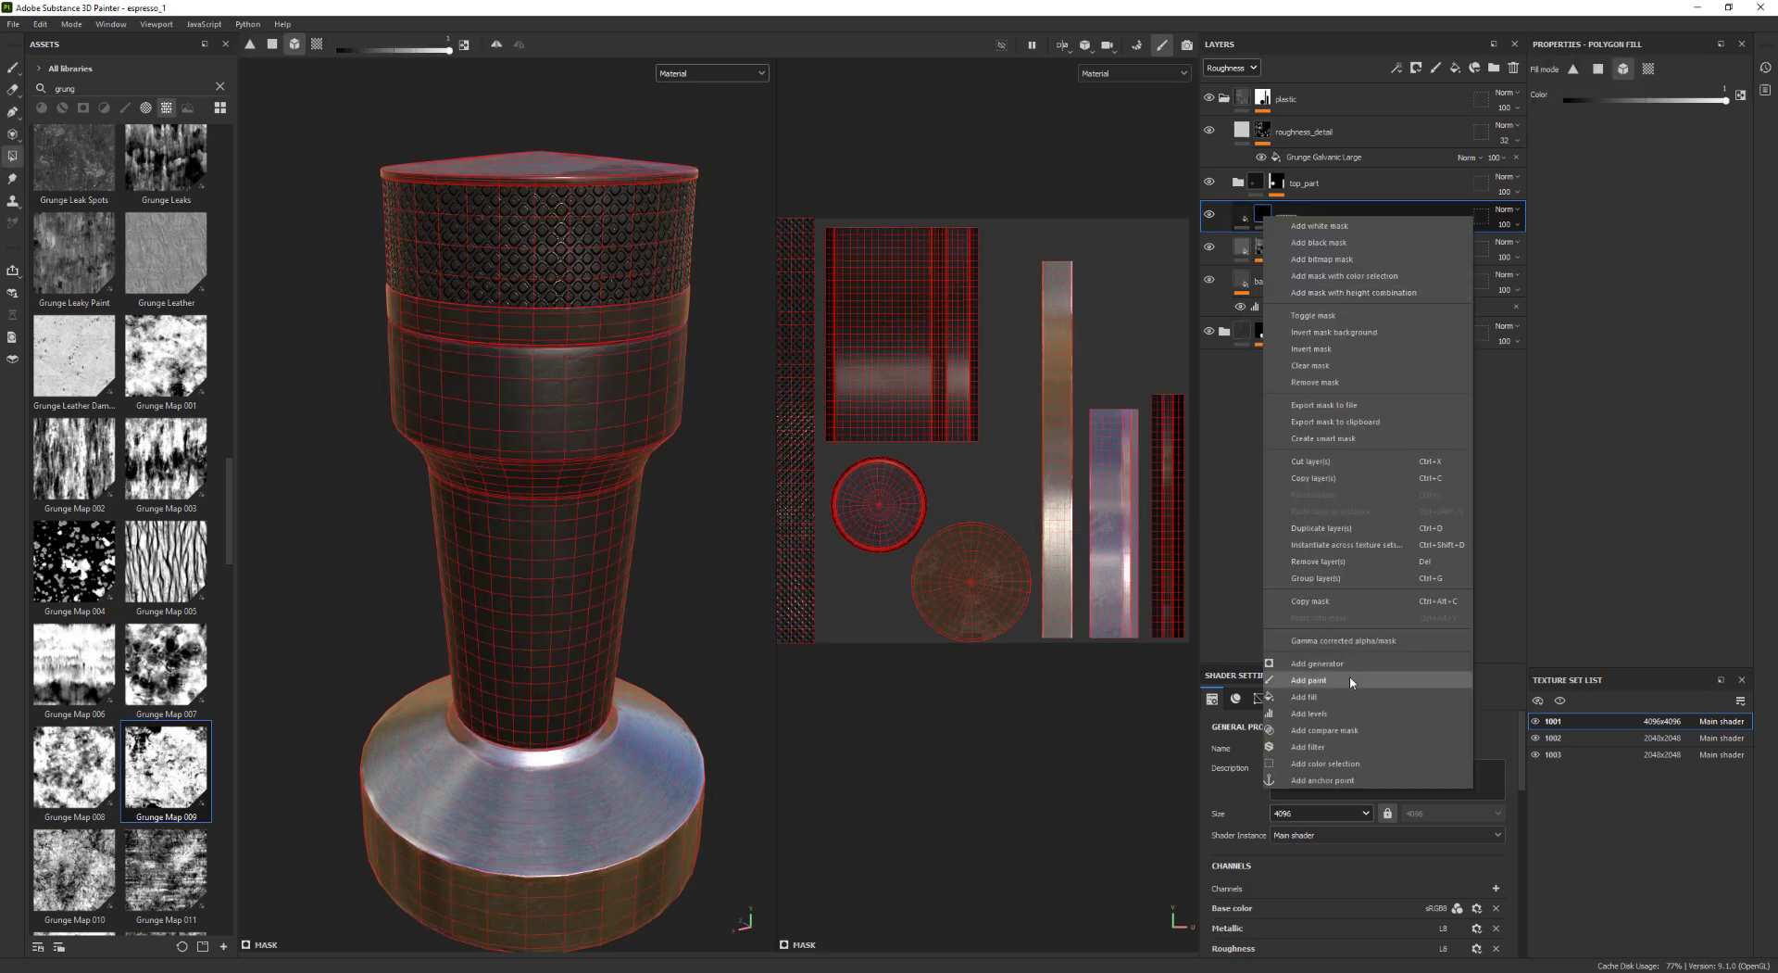
click(1371, 664)
click(1670, 113)
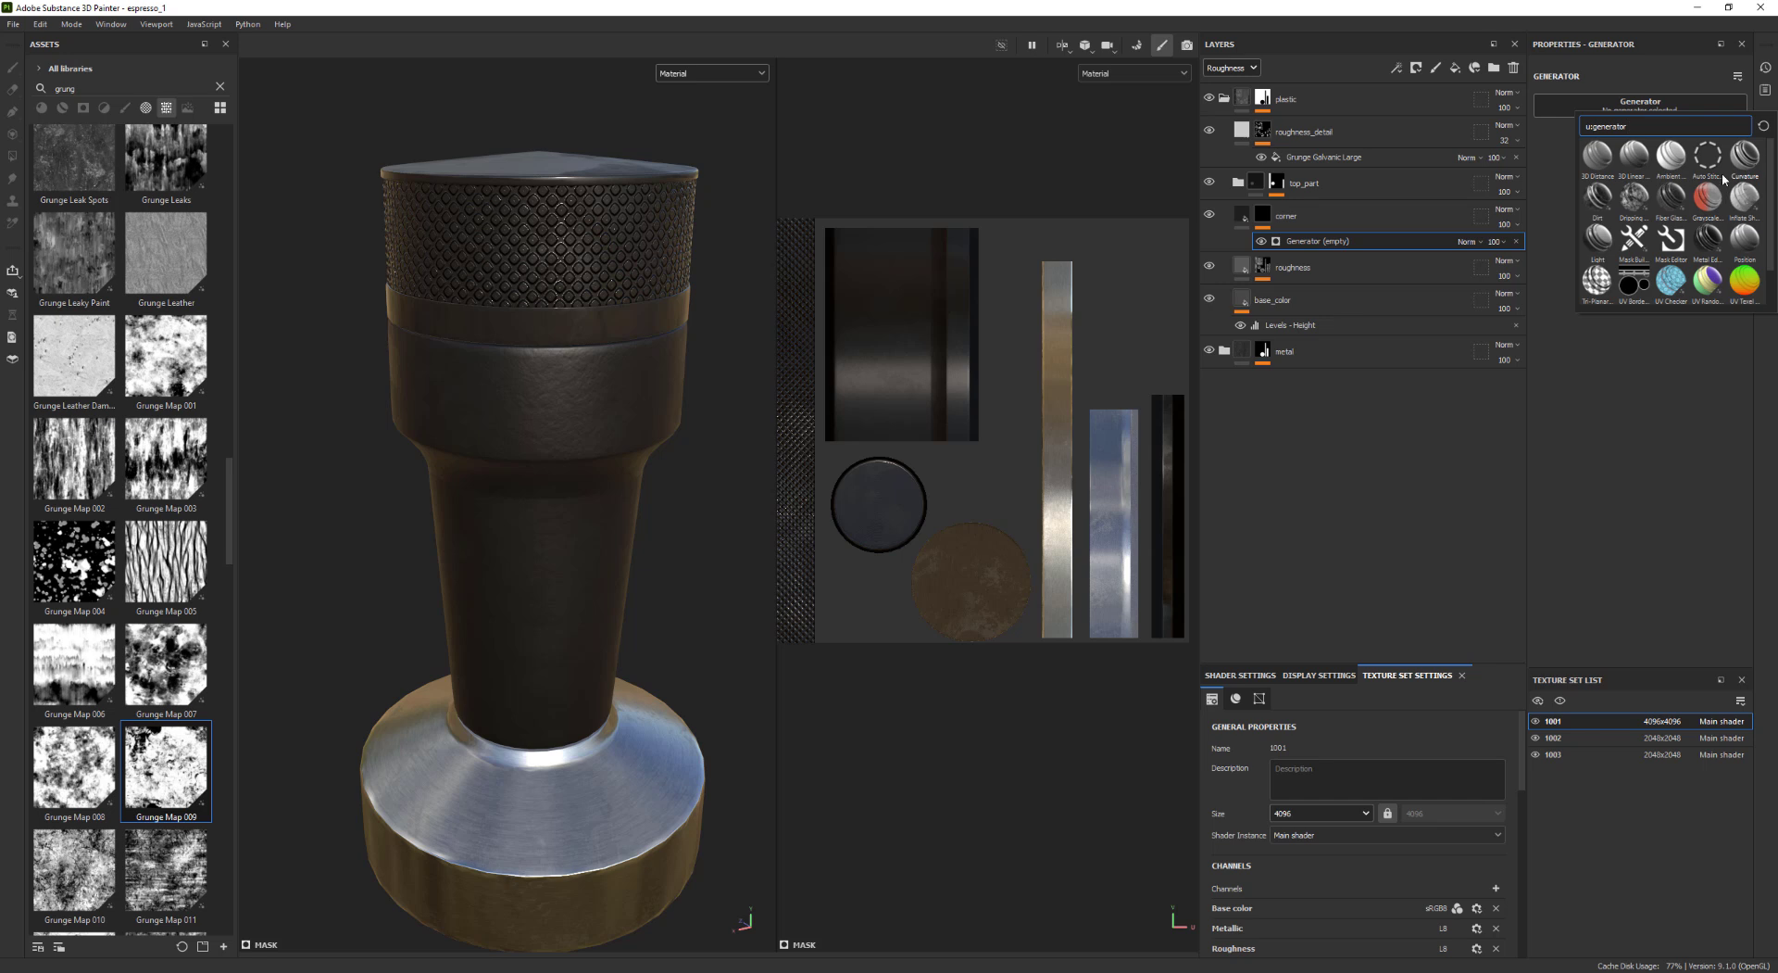
click(1741, 157)
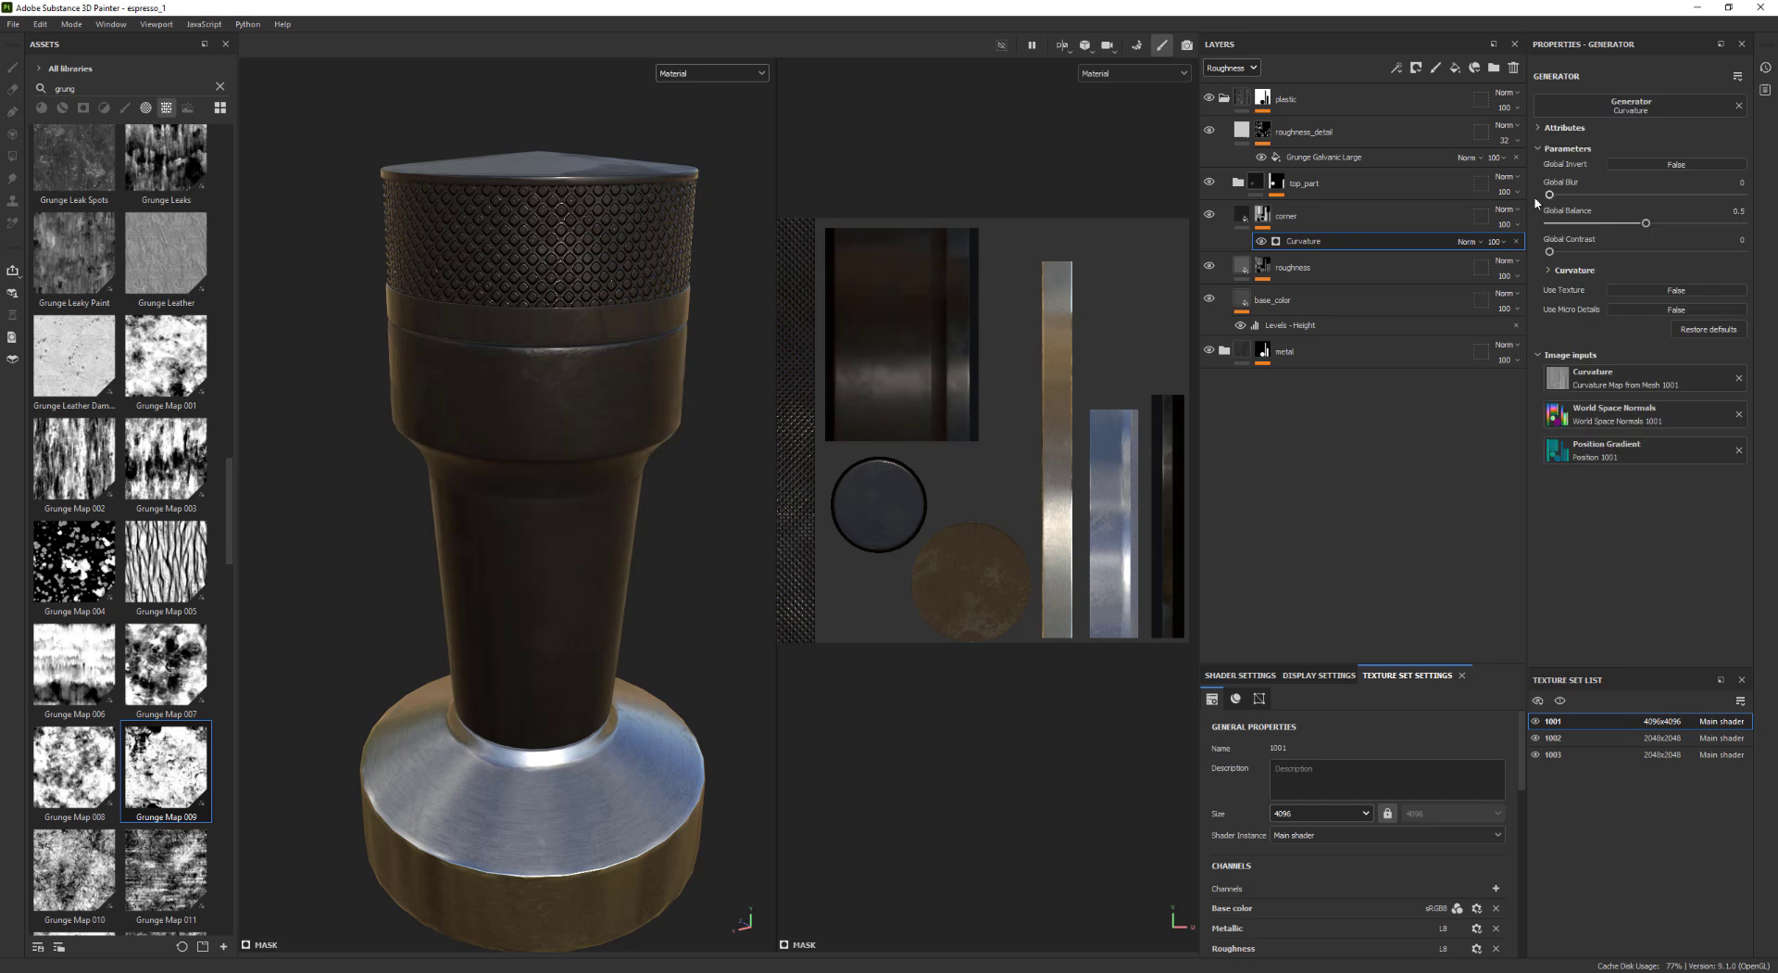
Tune the plastic corner mask's Curvature generator to blur 0.29, balance 0.03 and contrast 0.1, using the color channel only as a temporary preview
click(1365, 221)
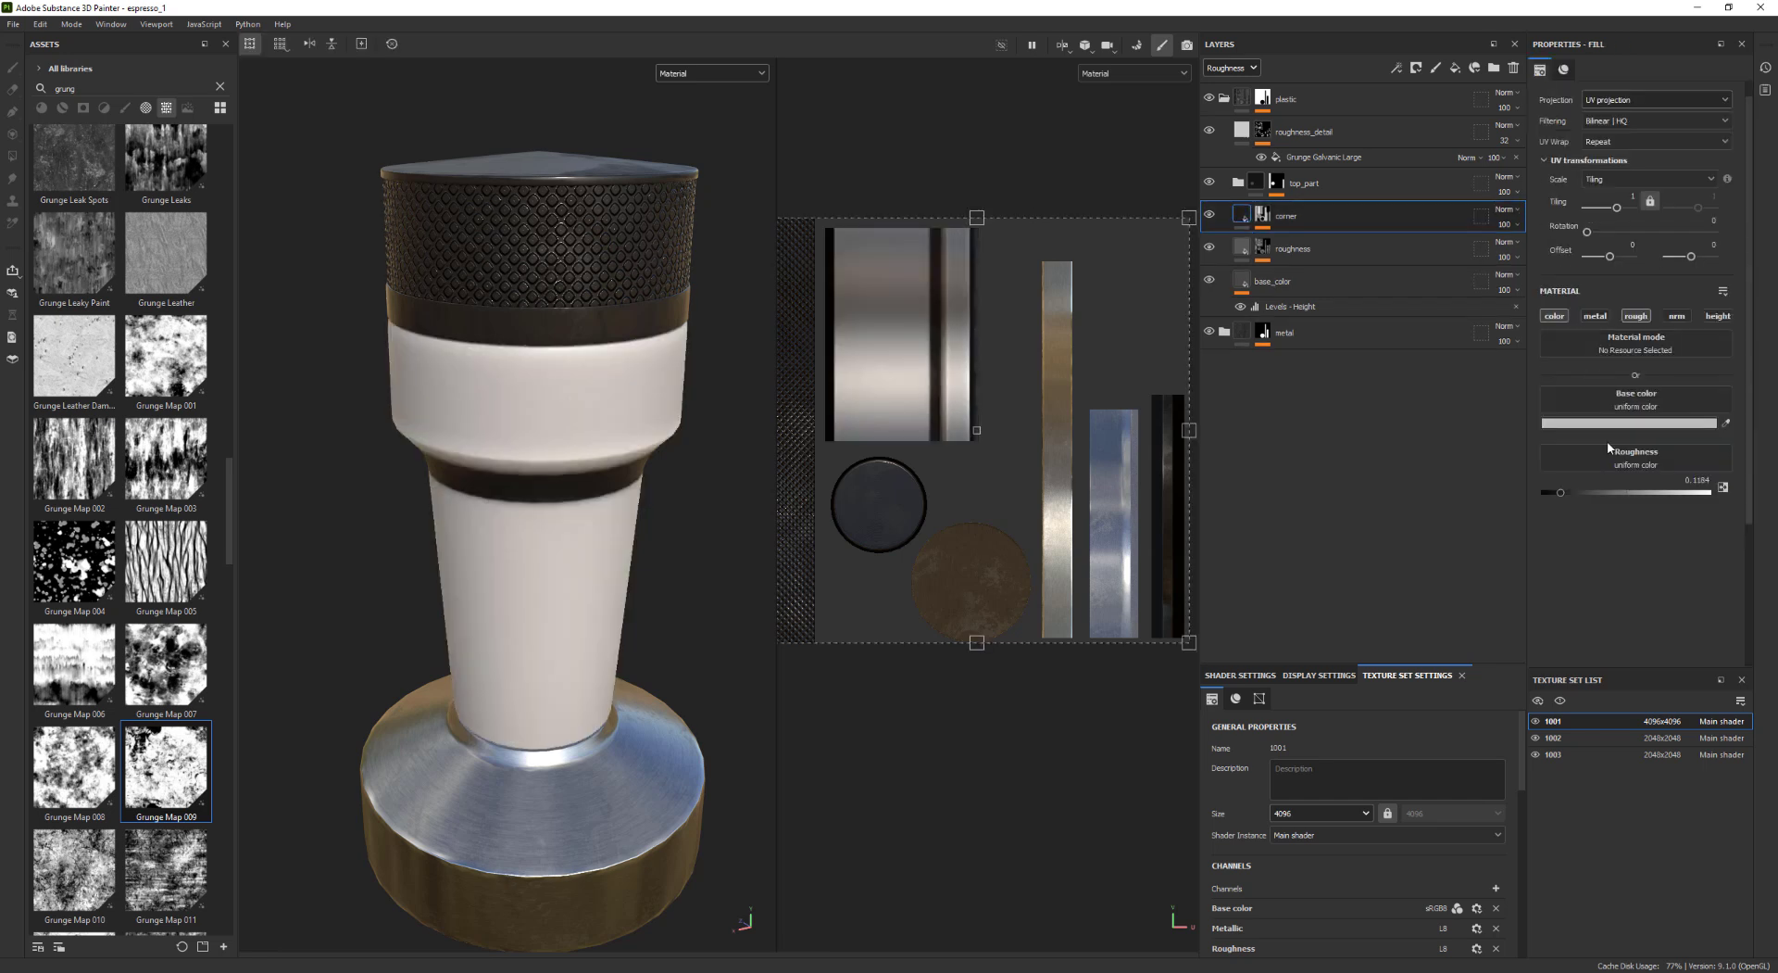
click(1265, 214)
click(1316, 241)
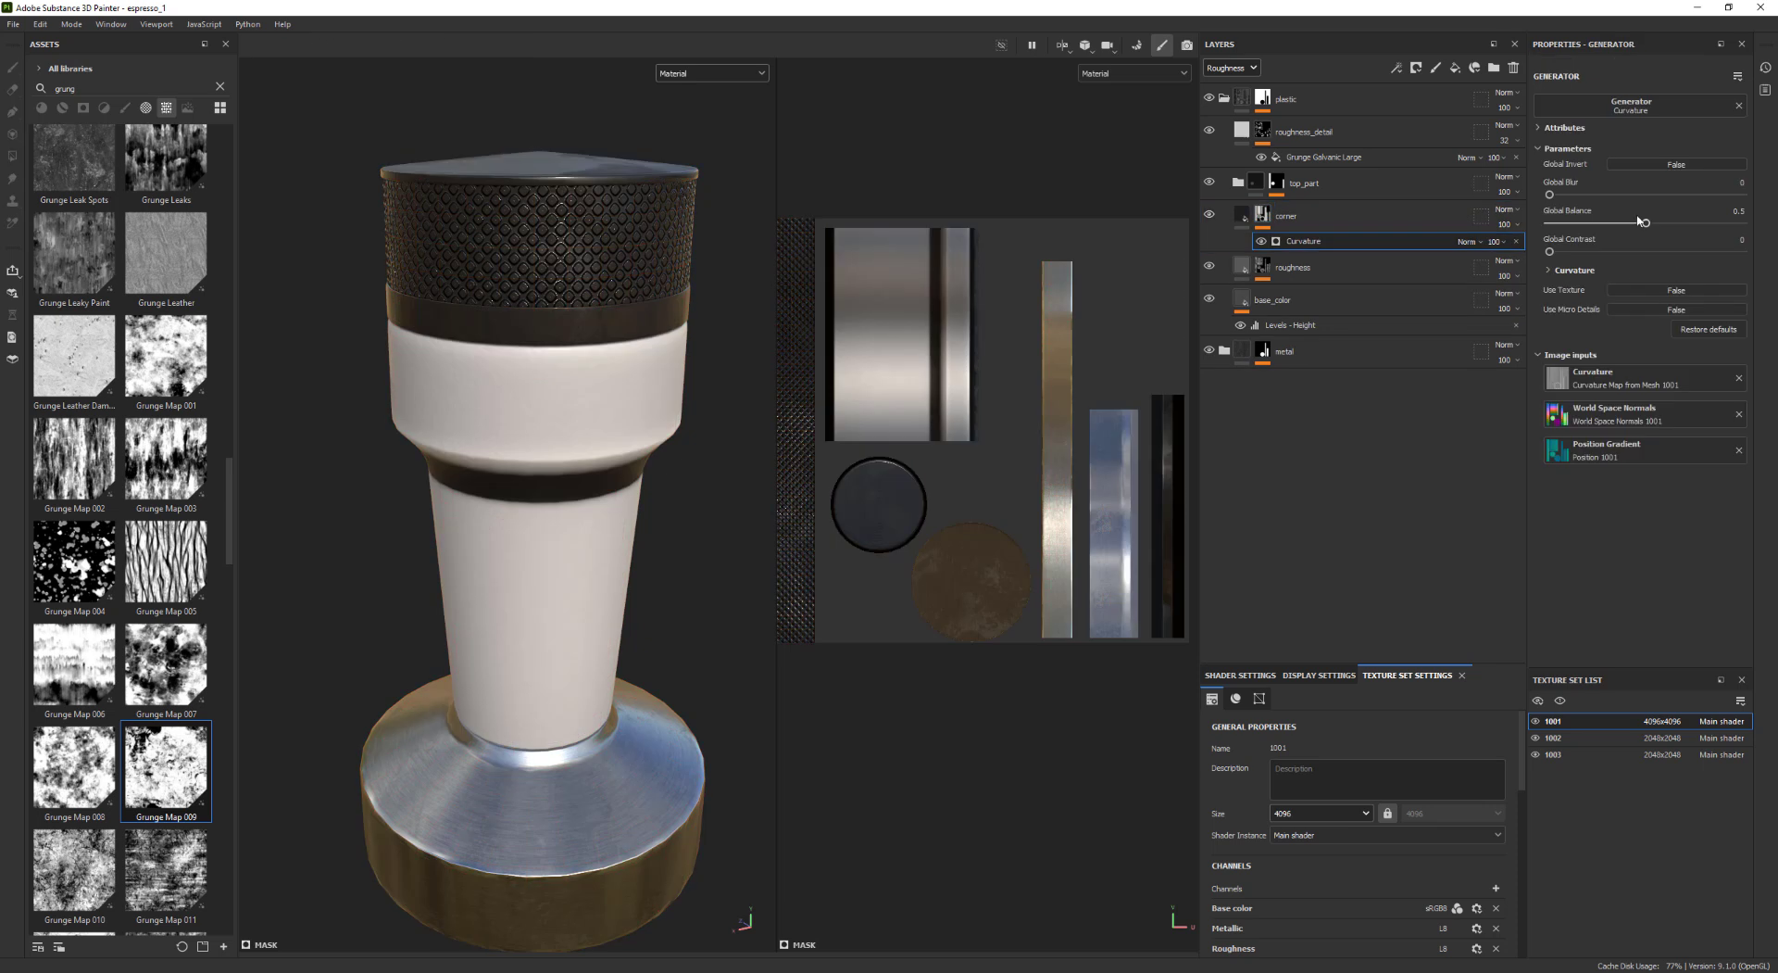
mouse_move(1583, 226)
mouse_down()
mouse_move(1559, 229)
mouse_move(1557, 197)
mouse_move(1540, 196)
mouse_move(1557, 224)
mouse_up()
click(1242, 216)
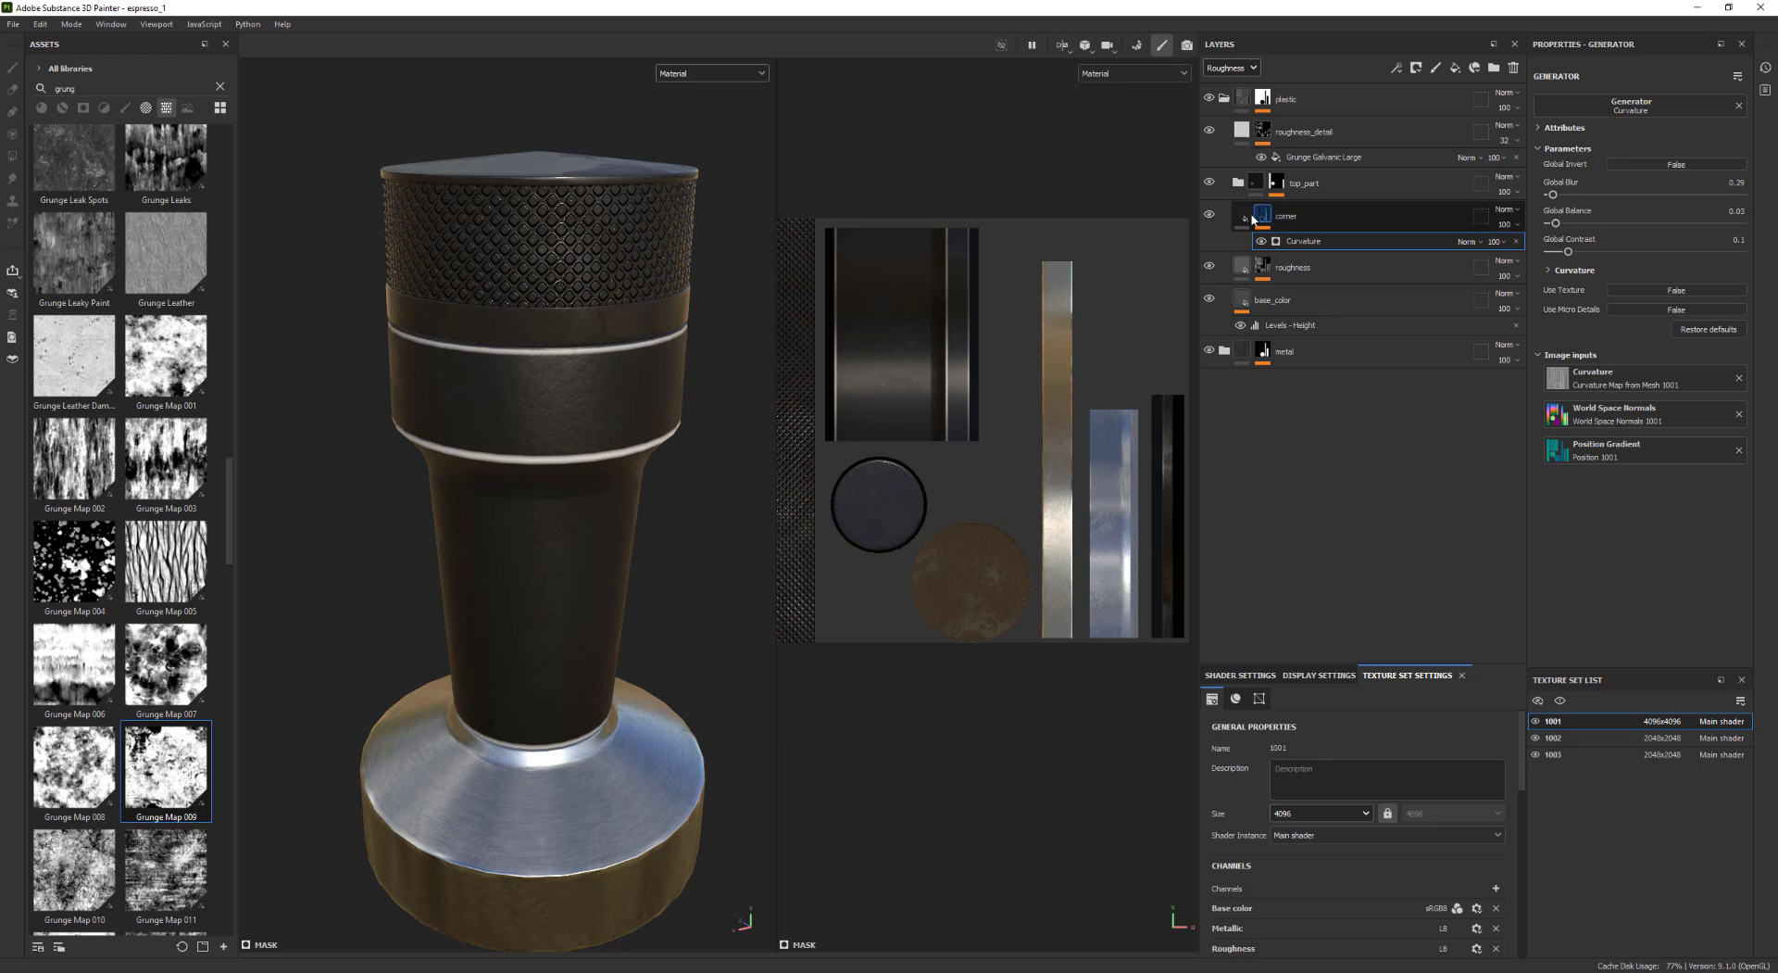
click(1555, 316)
Lower the plastic corner layer's roughness to about 0.08 and check the handle's edges under different lighting angles
scroll(603, 448, up, 2)
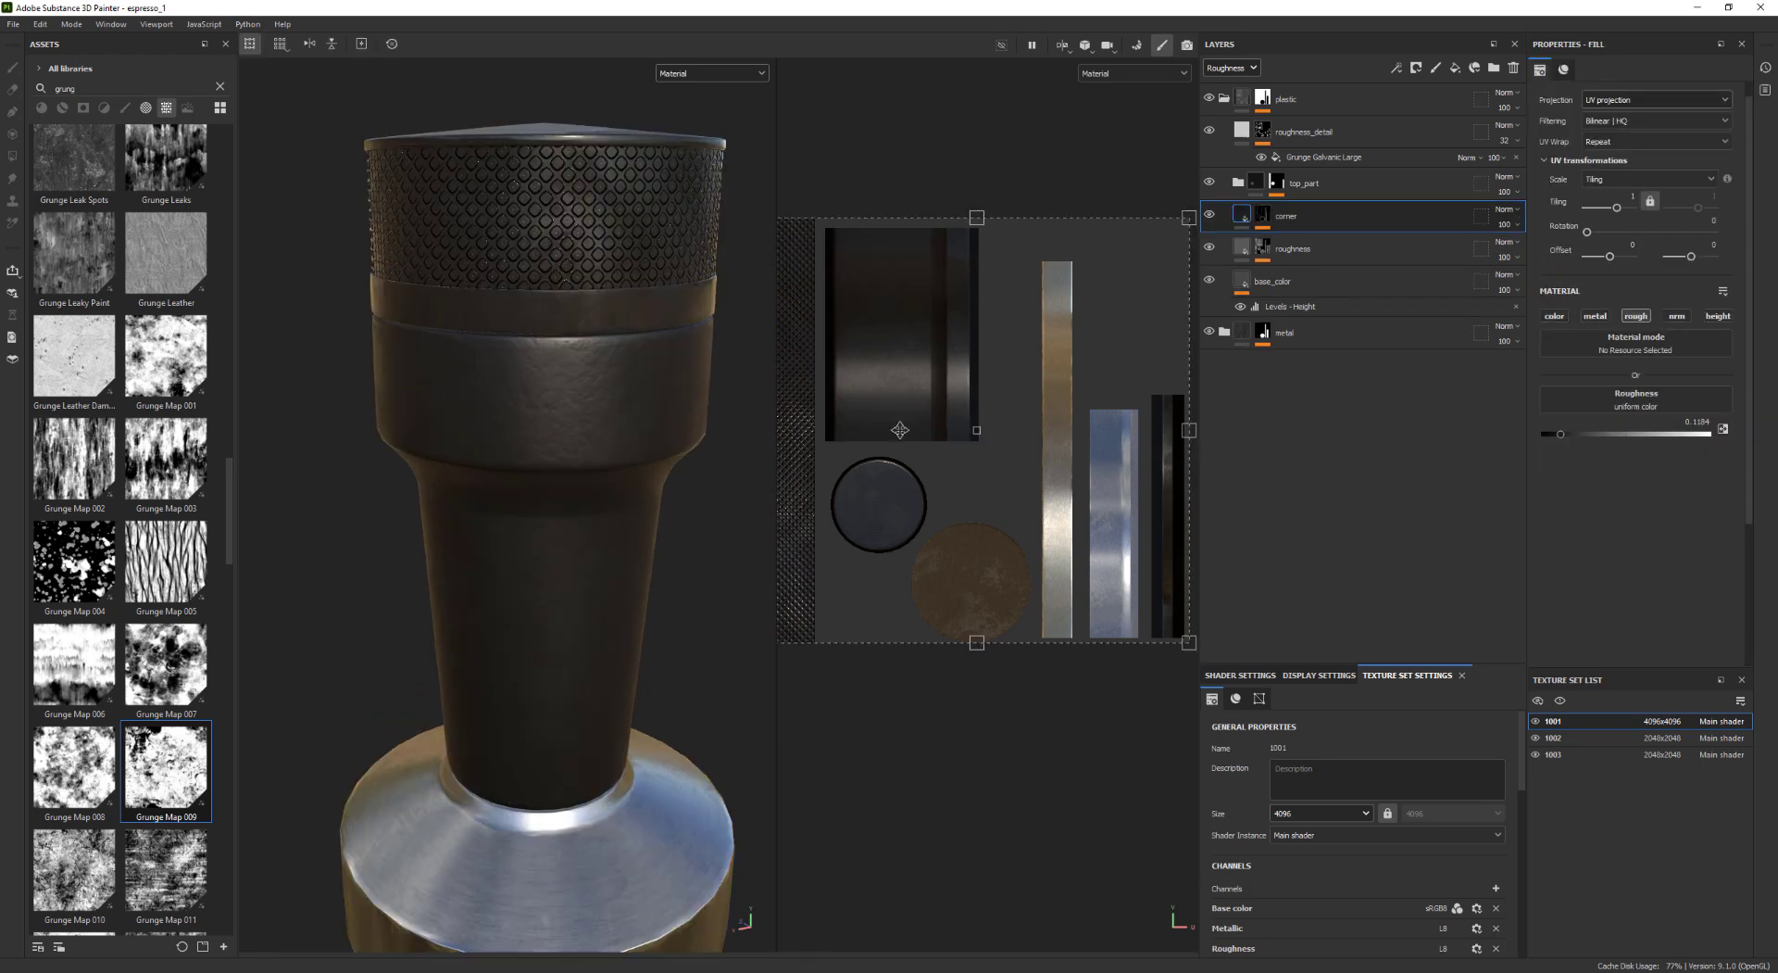
alt+drag(571, 430, 580, 464)
shift+right_drag(580, 464, 620, 504)
alt+drag(620, 503, 620, 397)
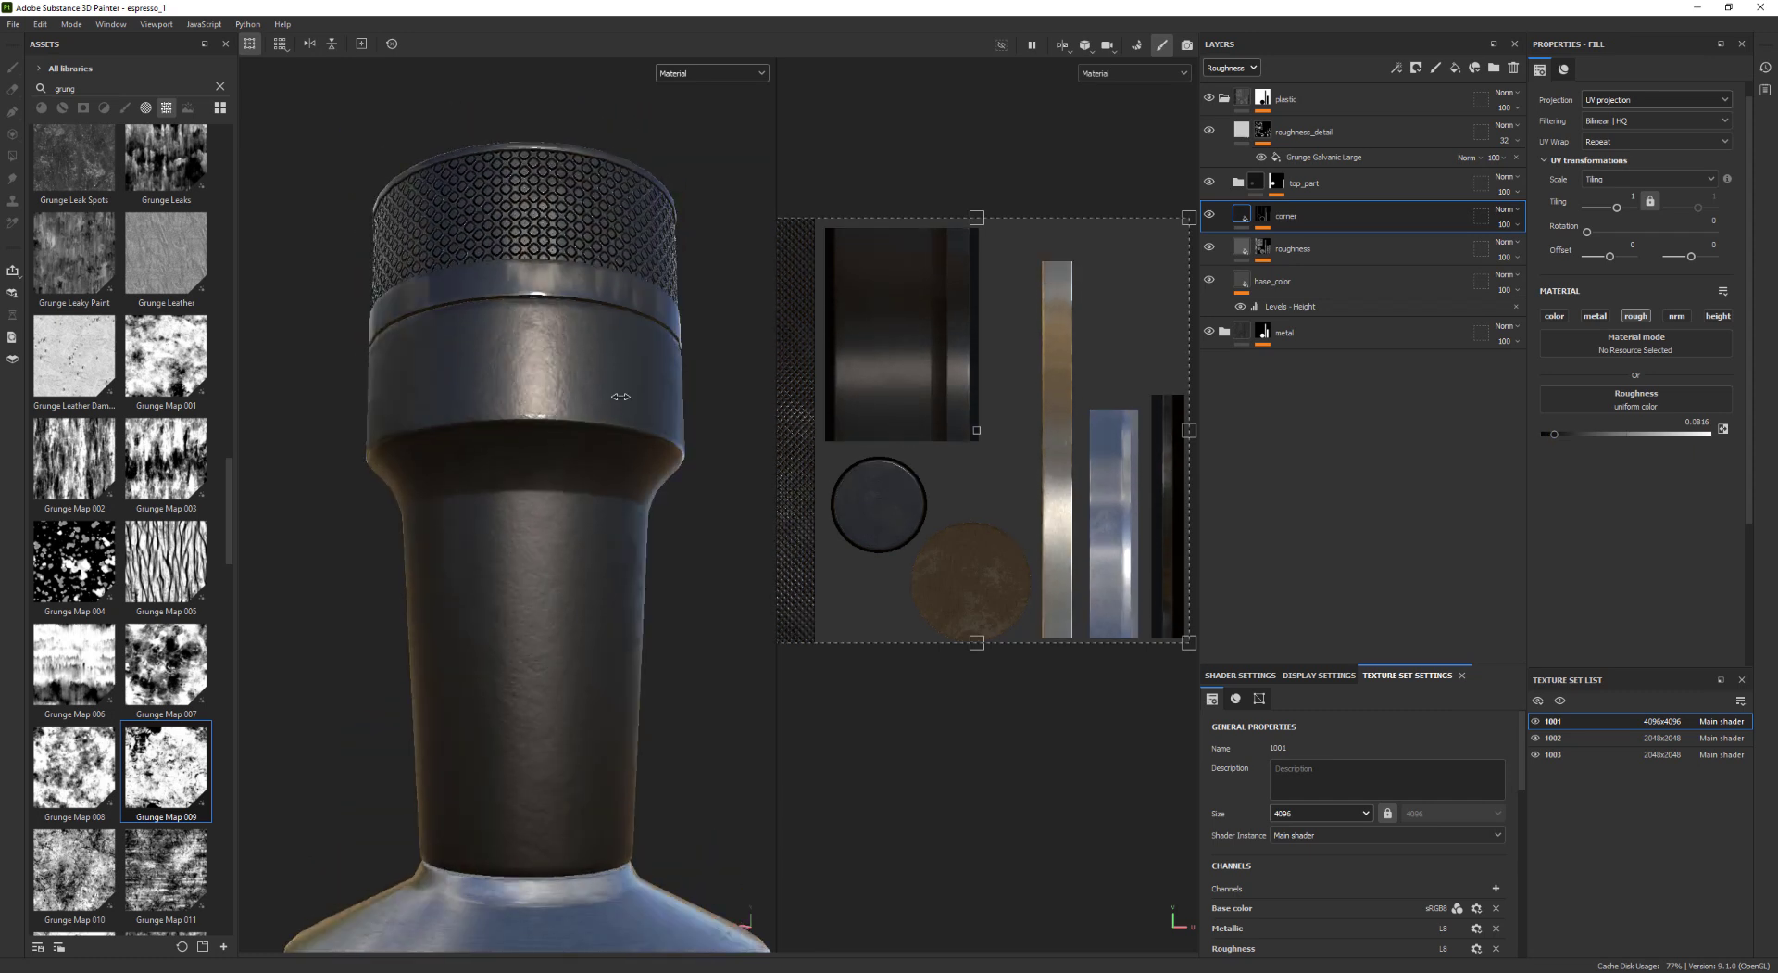
shift+right_drag(619, 398, 672, 433)
alt+right_drag(672, 433, 481, 485)
alt+drag(481, 484, 618, 481)
alt+right_drag(619, 482, 885, 402)
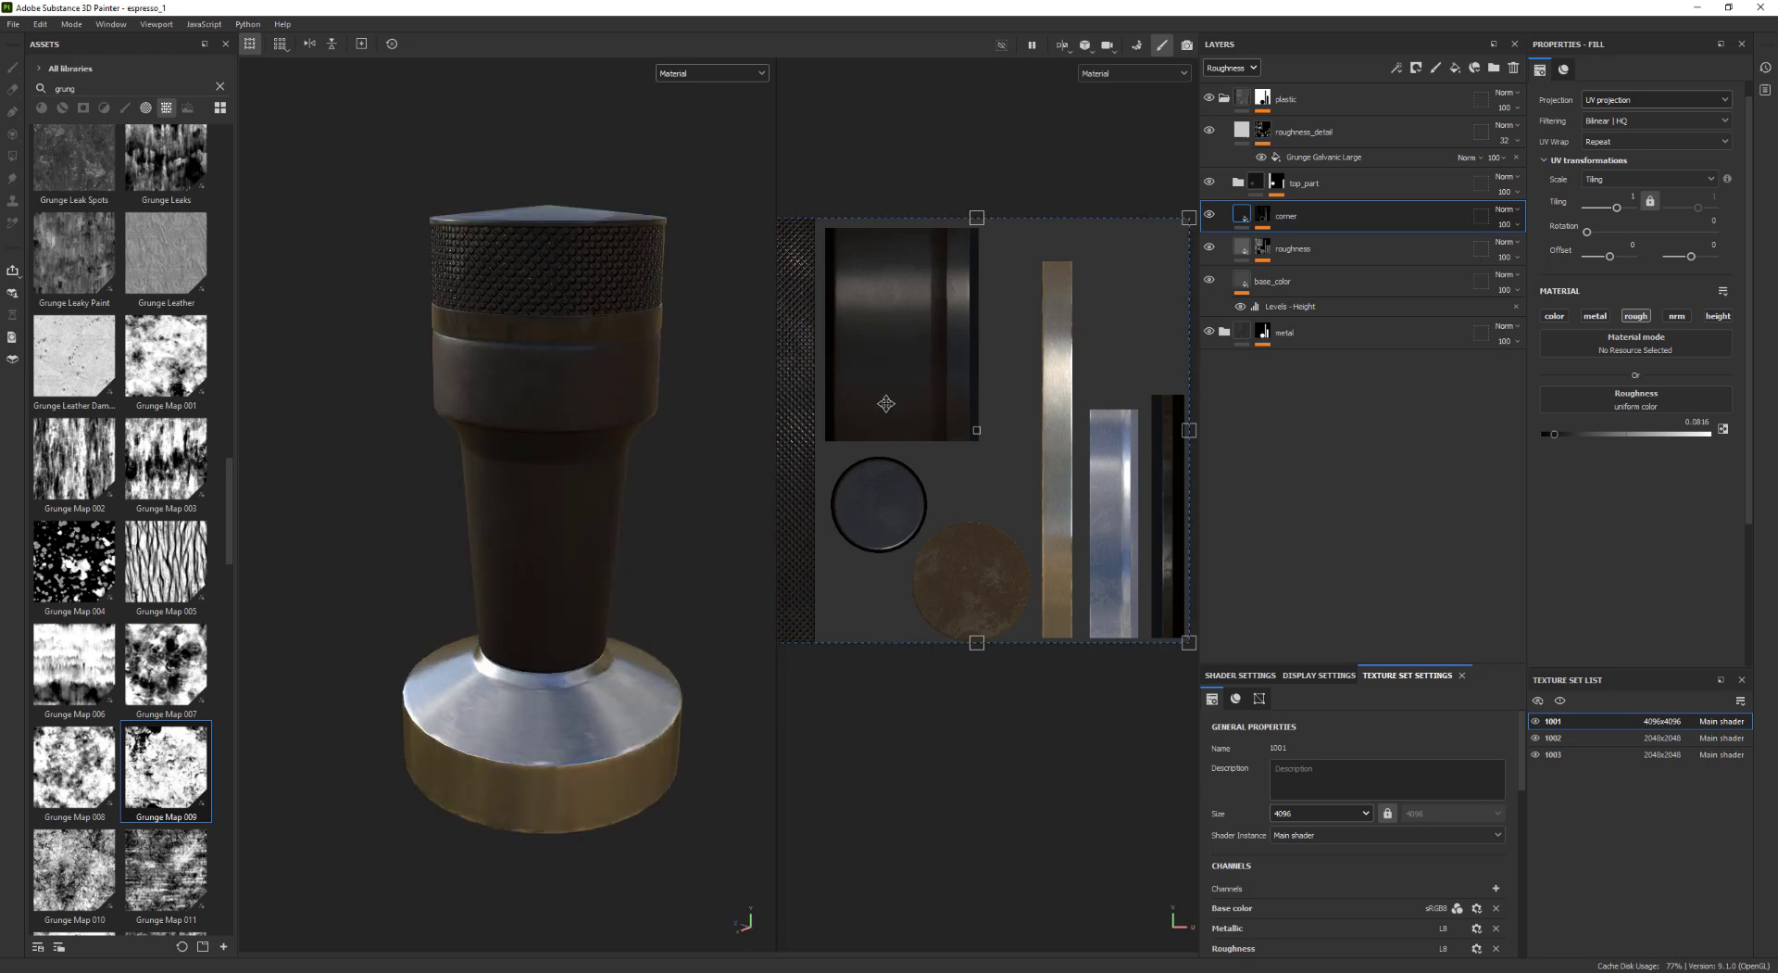
Lower the height opacity of the bump_a layer in the top_part folder to 23 and check the knurling on the handle
click(1239, 183)
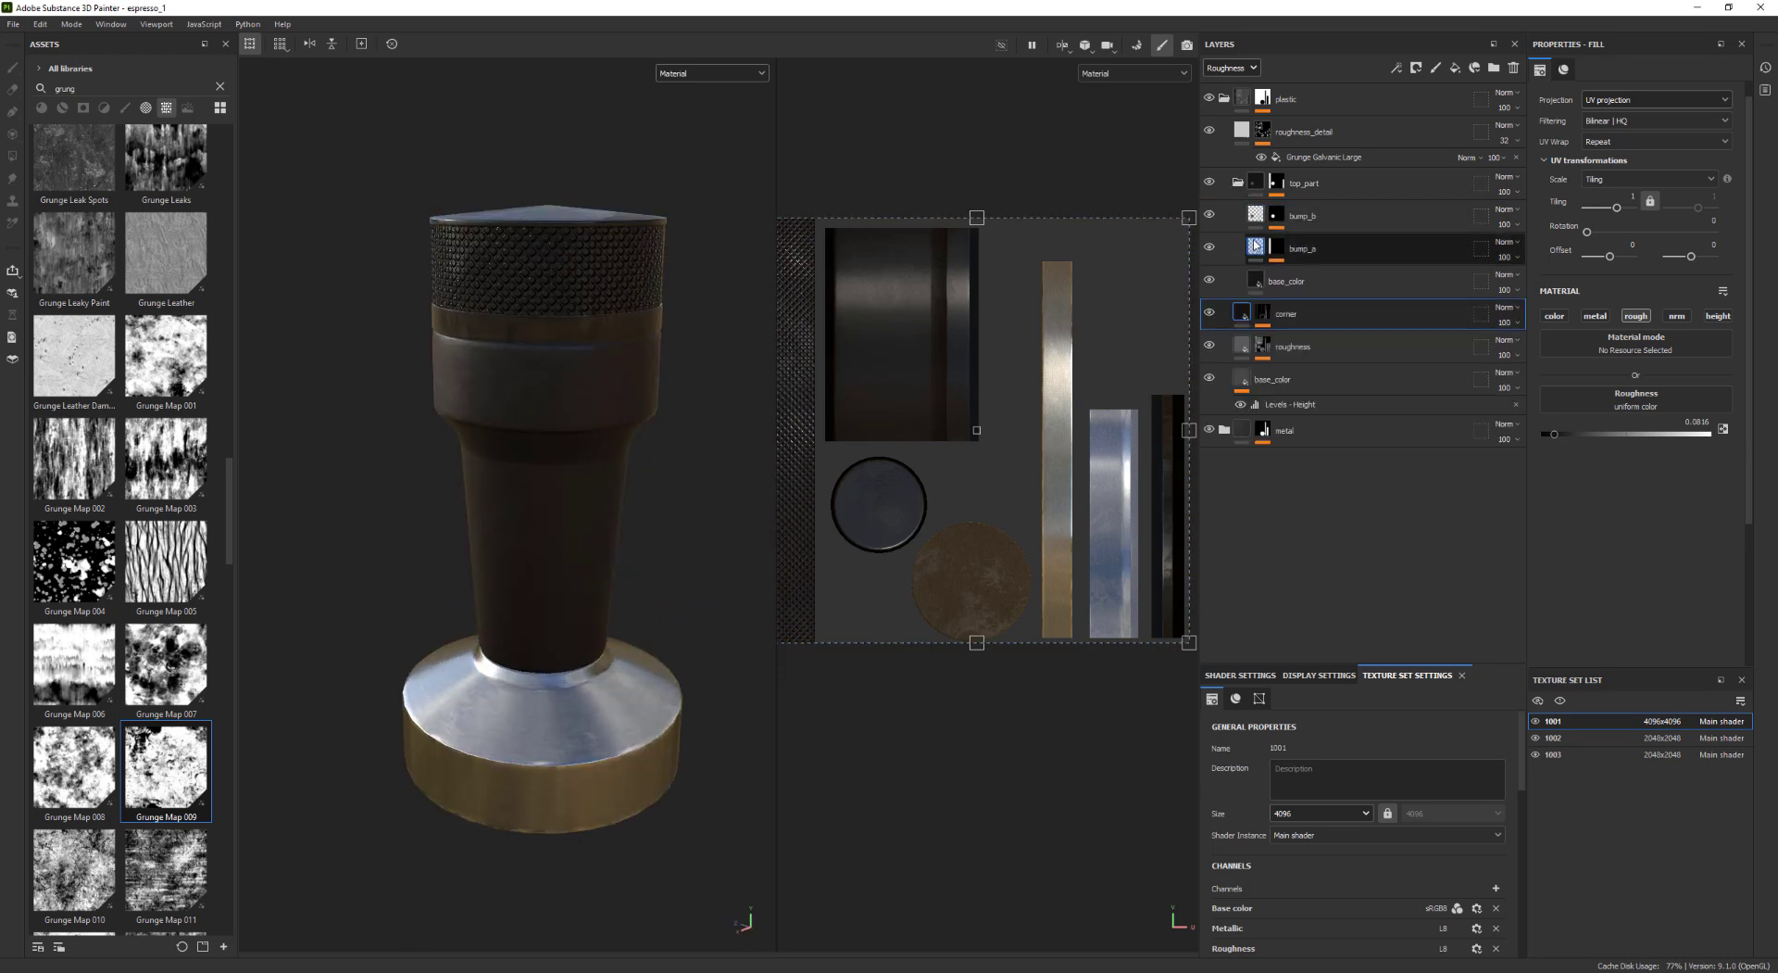
click(1255, 248)
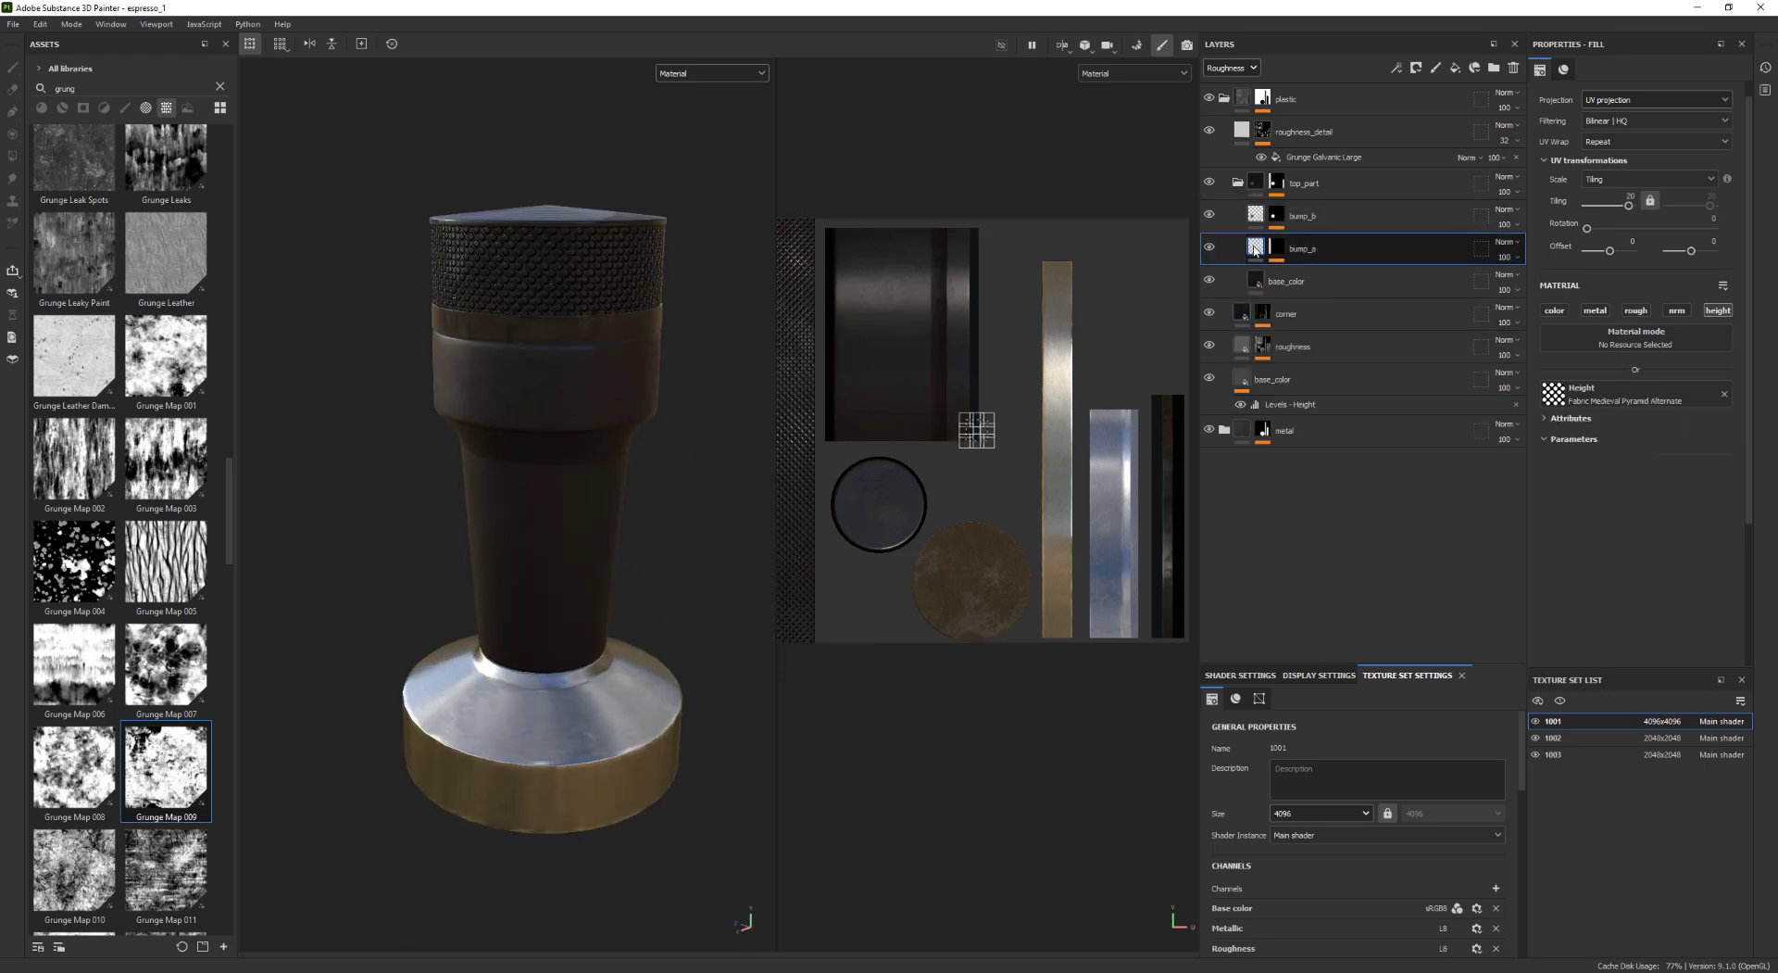
click(1517, 259)
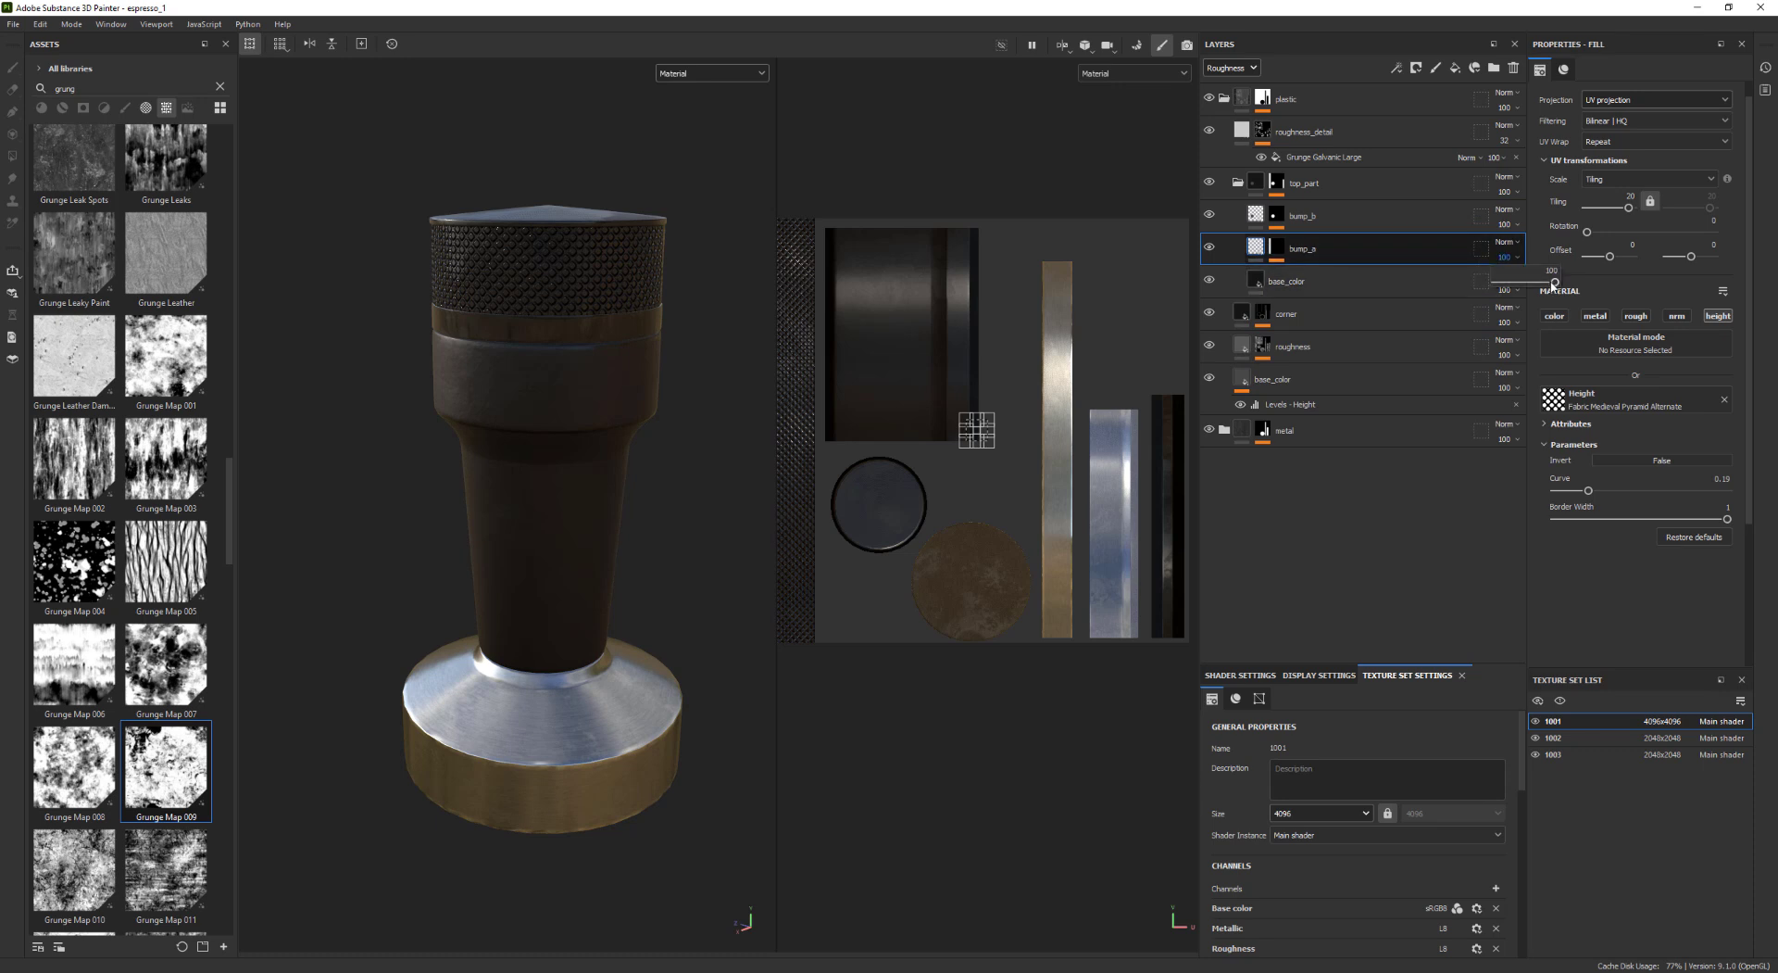
click(1231, 68)
click(1233, 142)
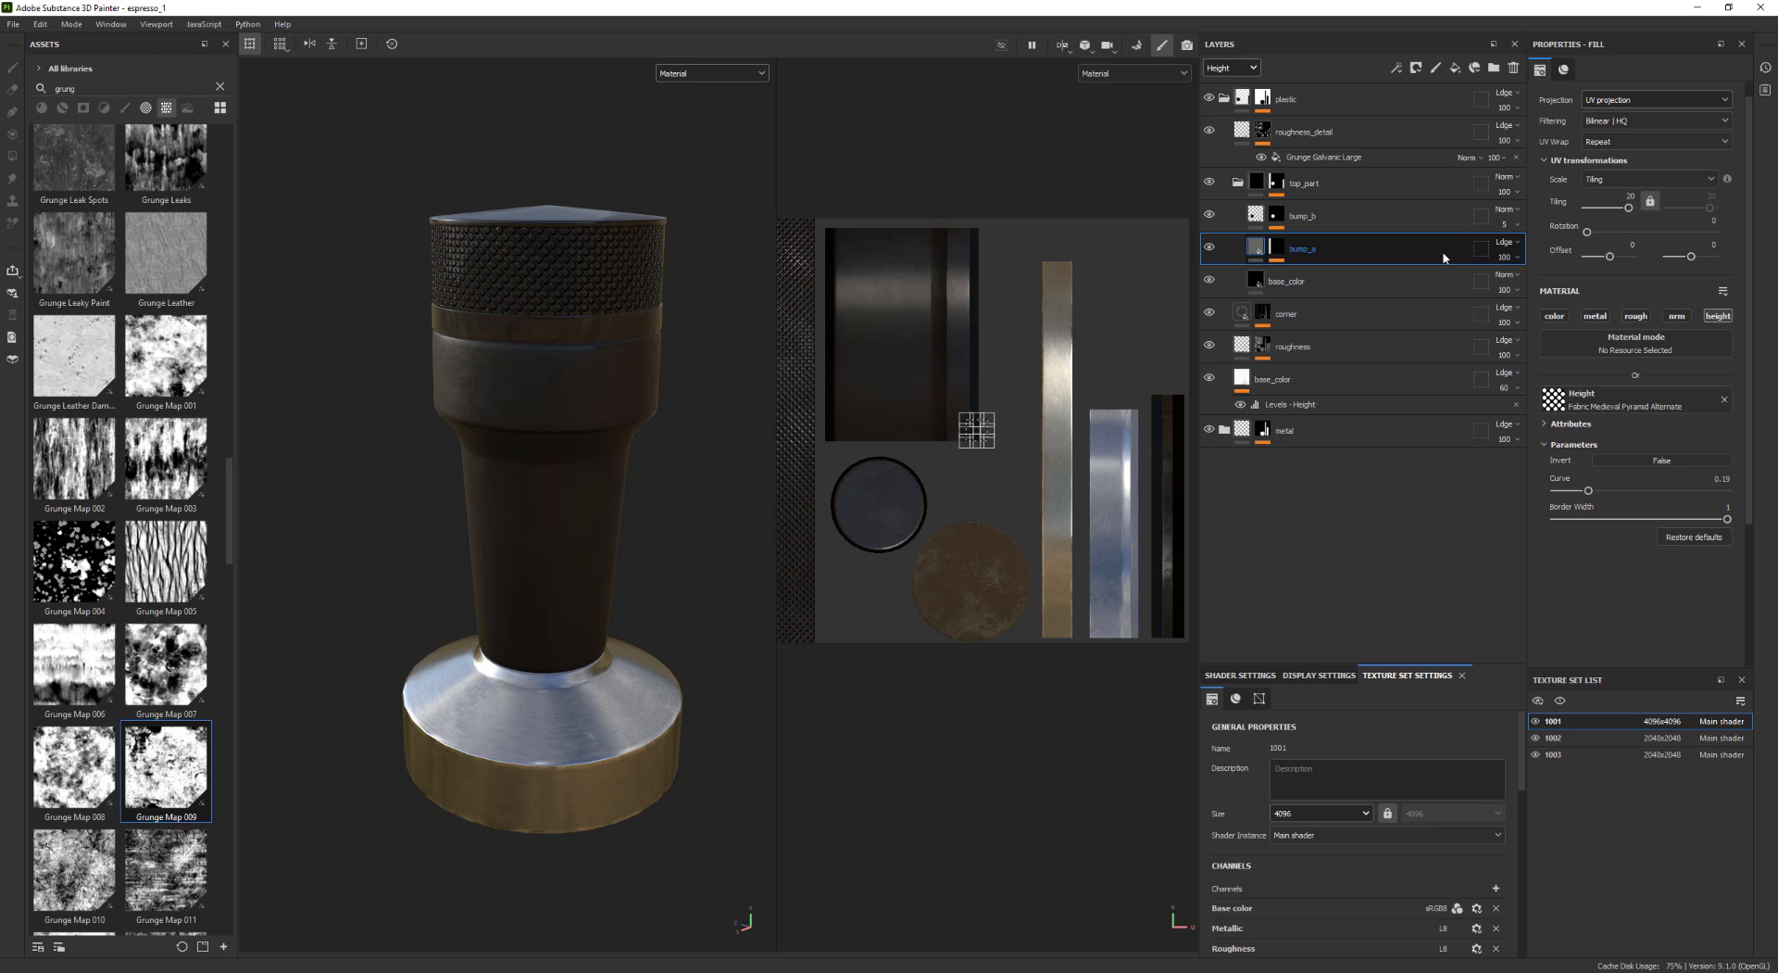
click(1521, 262)
drag(1550, 283, 1507, 284)
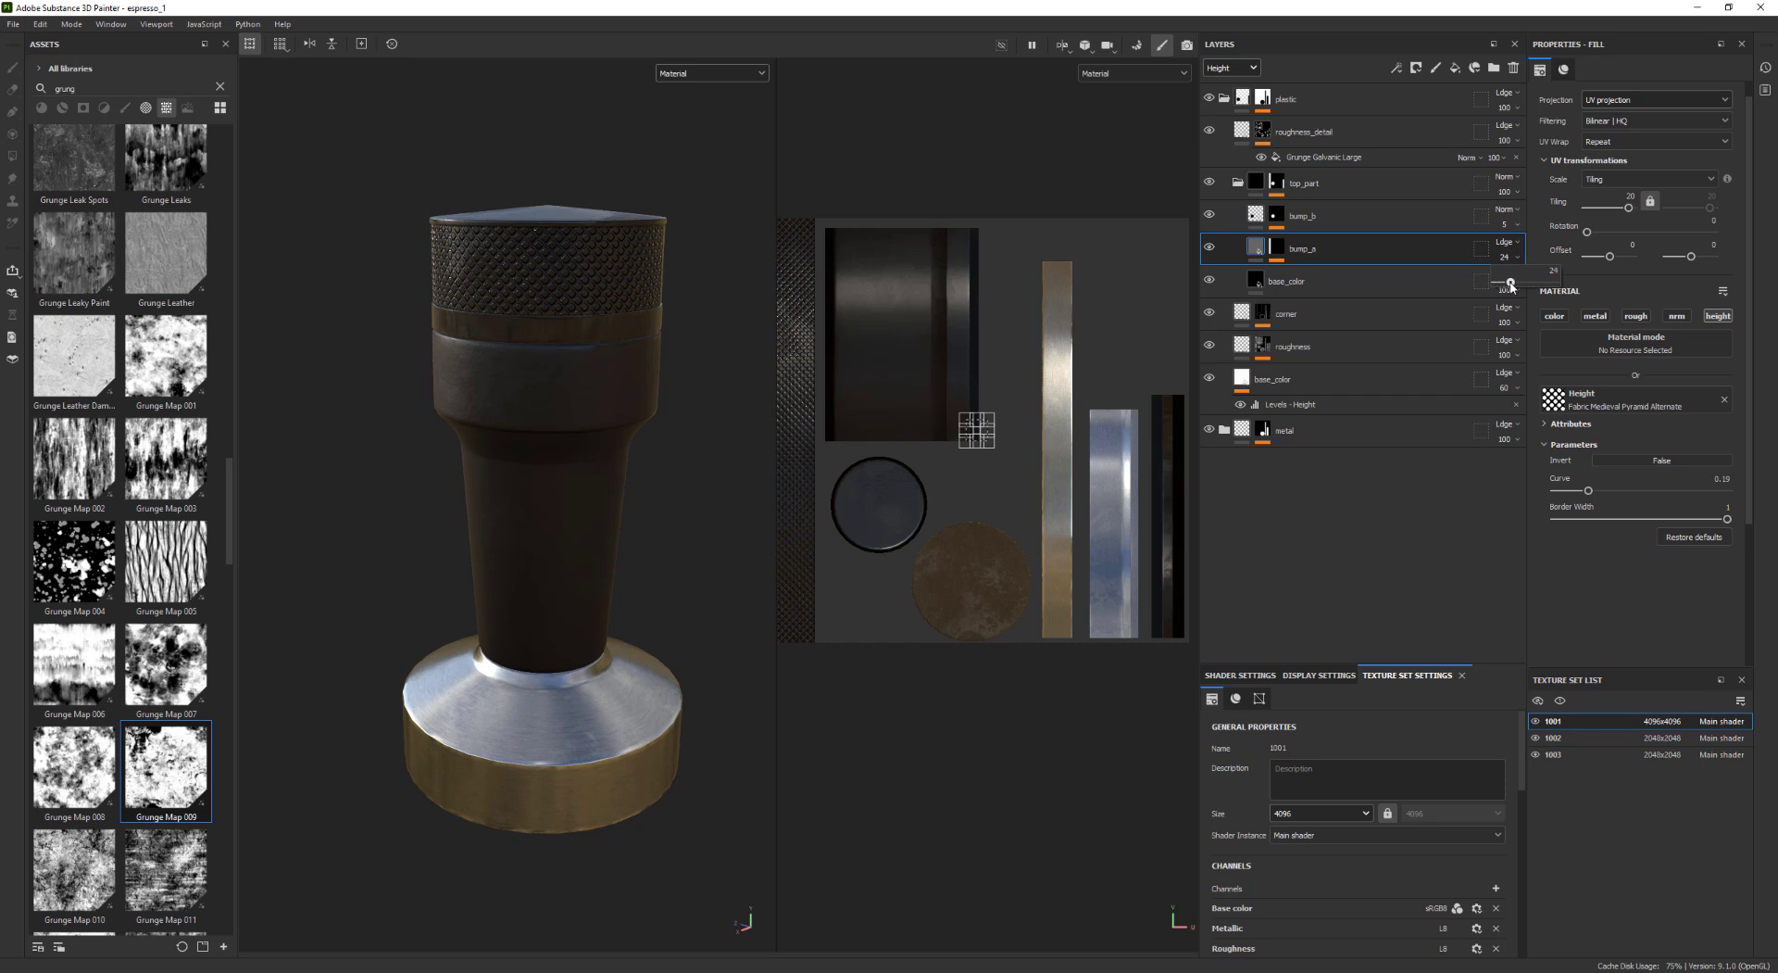
drag(1514, 284, 1510, 284)
alt+drag(704, 378, 296, 402)
alt+right_drag(296, 402, 647, 389)
alt+middle_drag(648, 389, 620, 445)
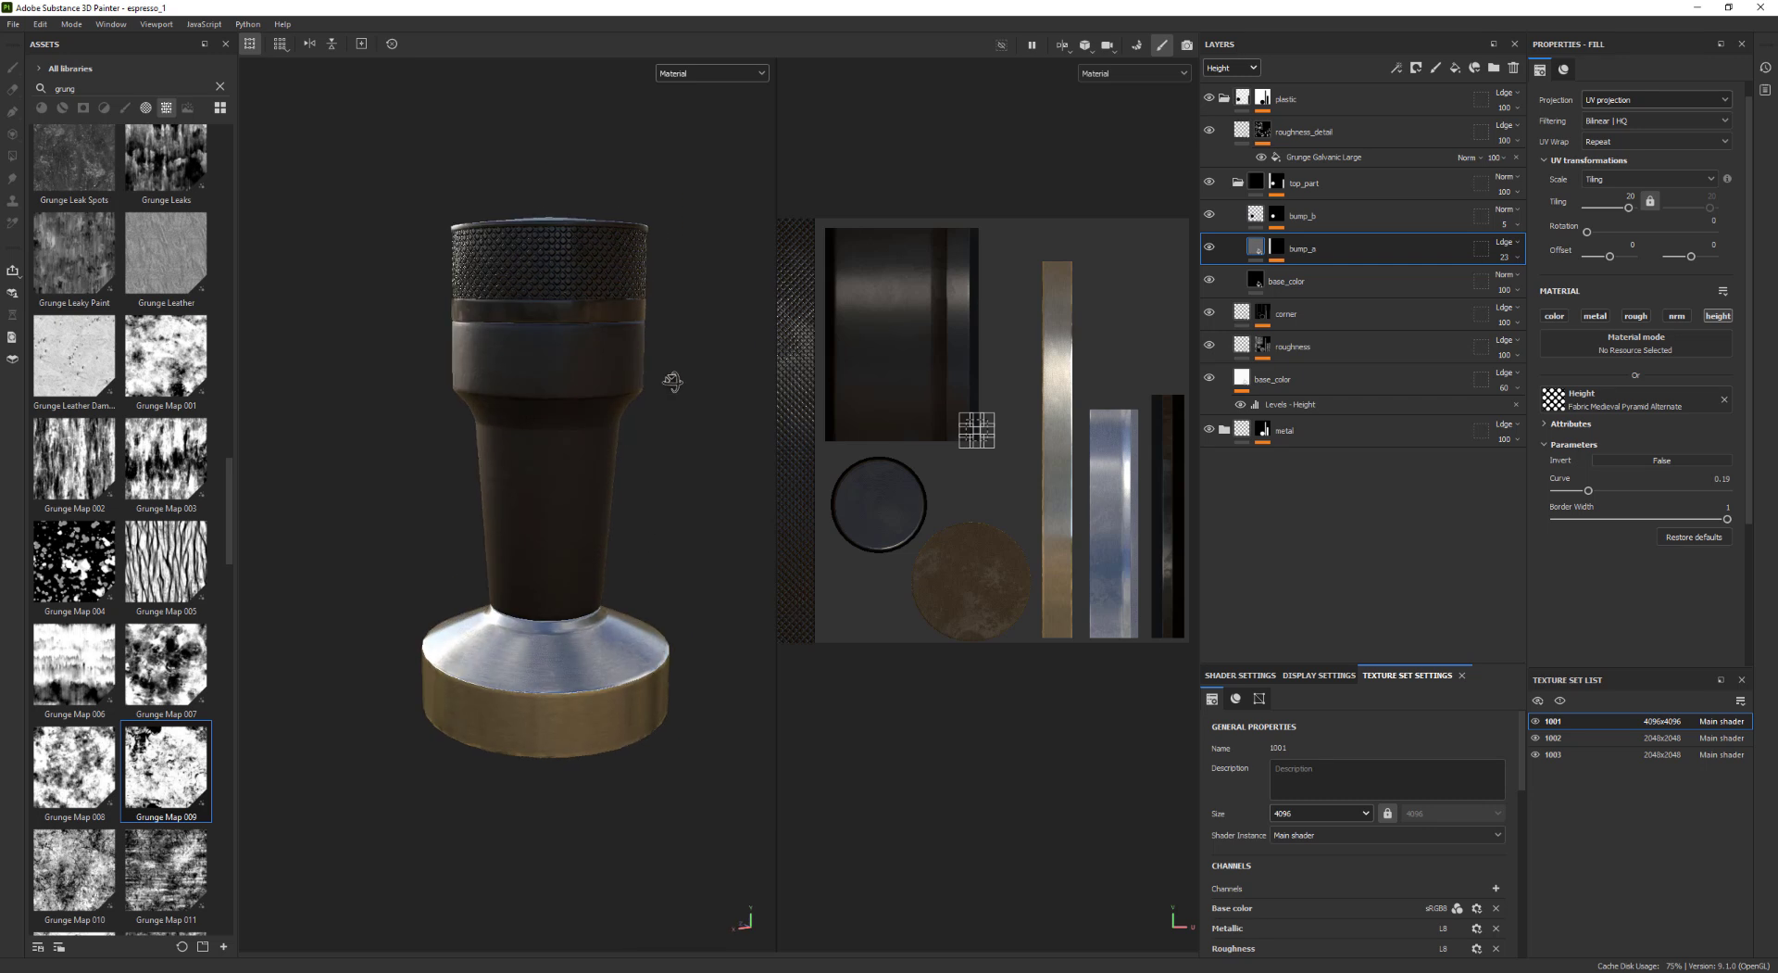
alt+drag(671, 381, 556, 492)
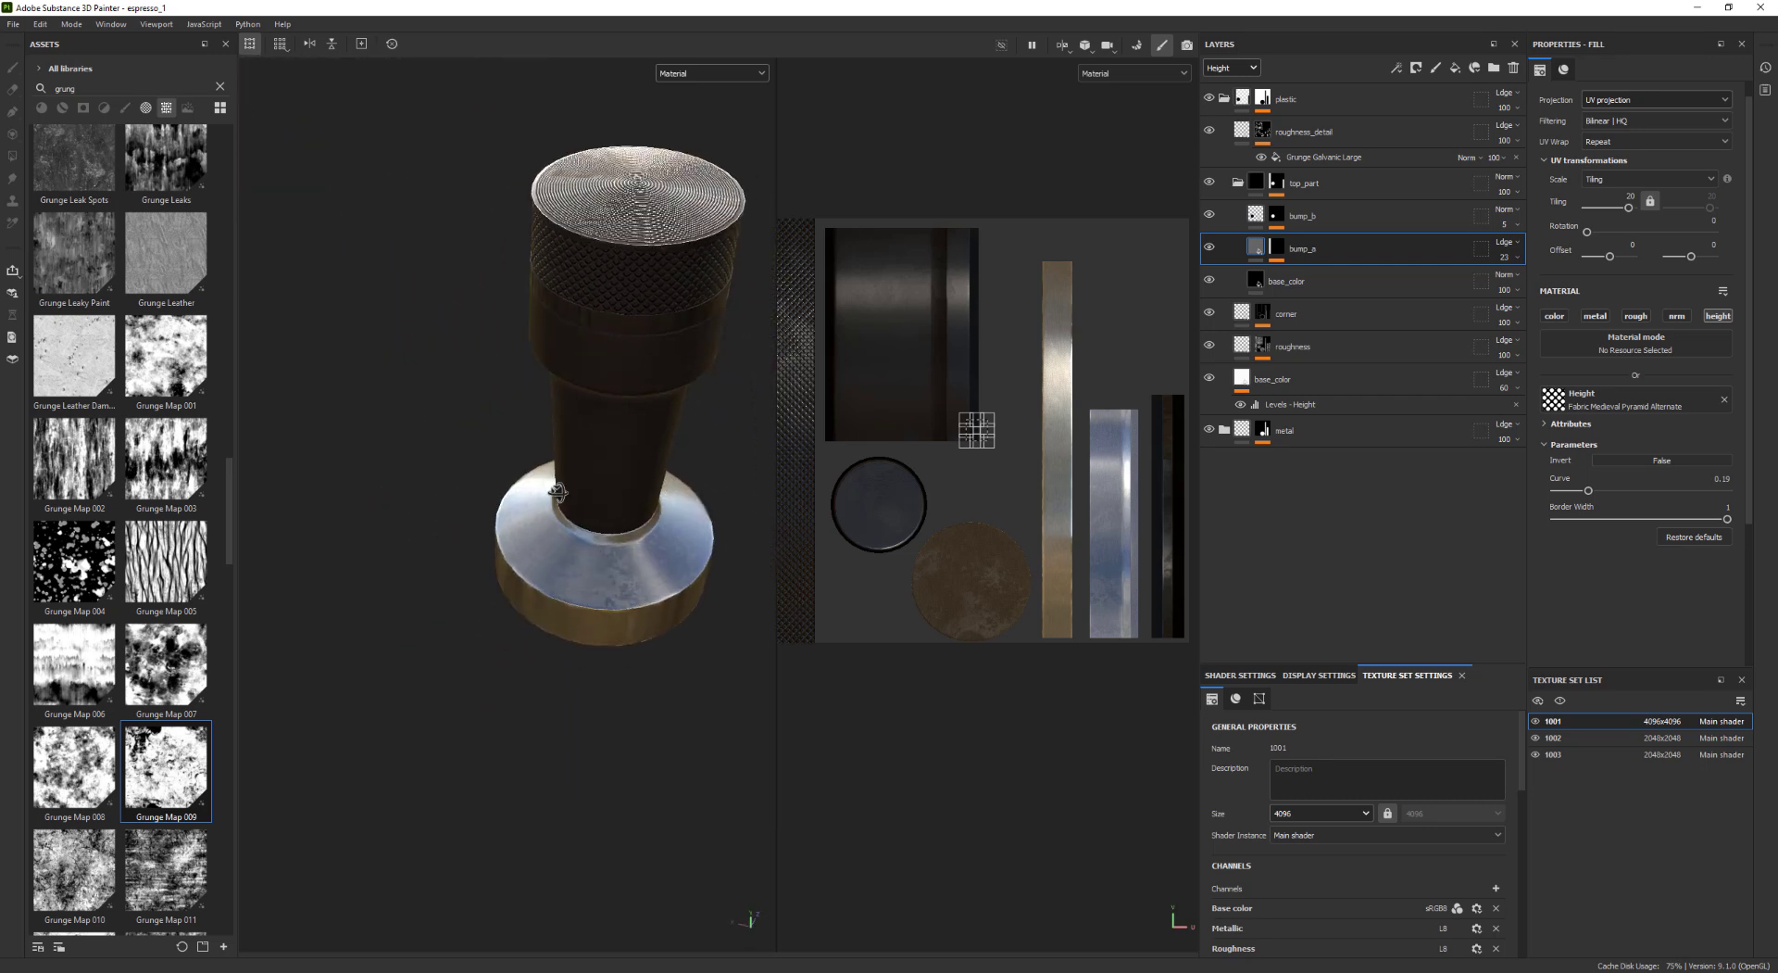
Compare the handle's top face with and without the bump_b layer and reduce that layer's height opacity to 2
click(1209, 215)
click(1208, 215)
alt+right_drag(611, 370, 437, 370)
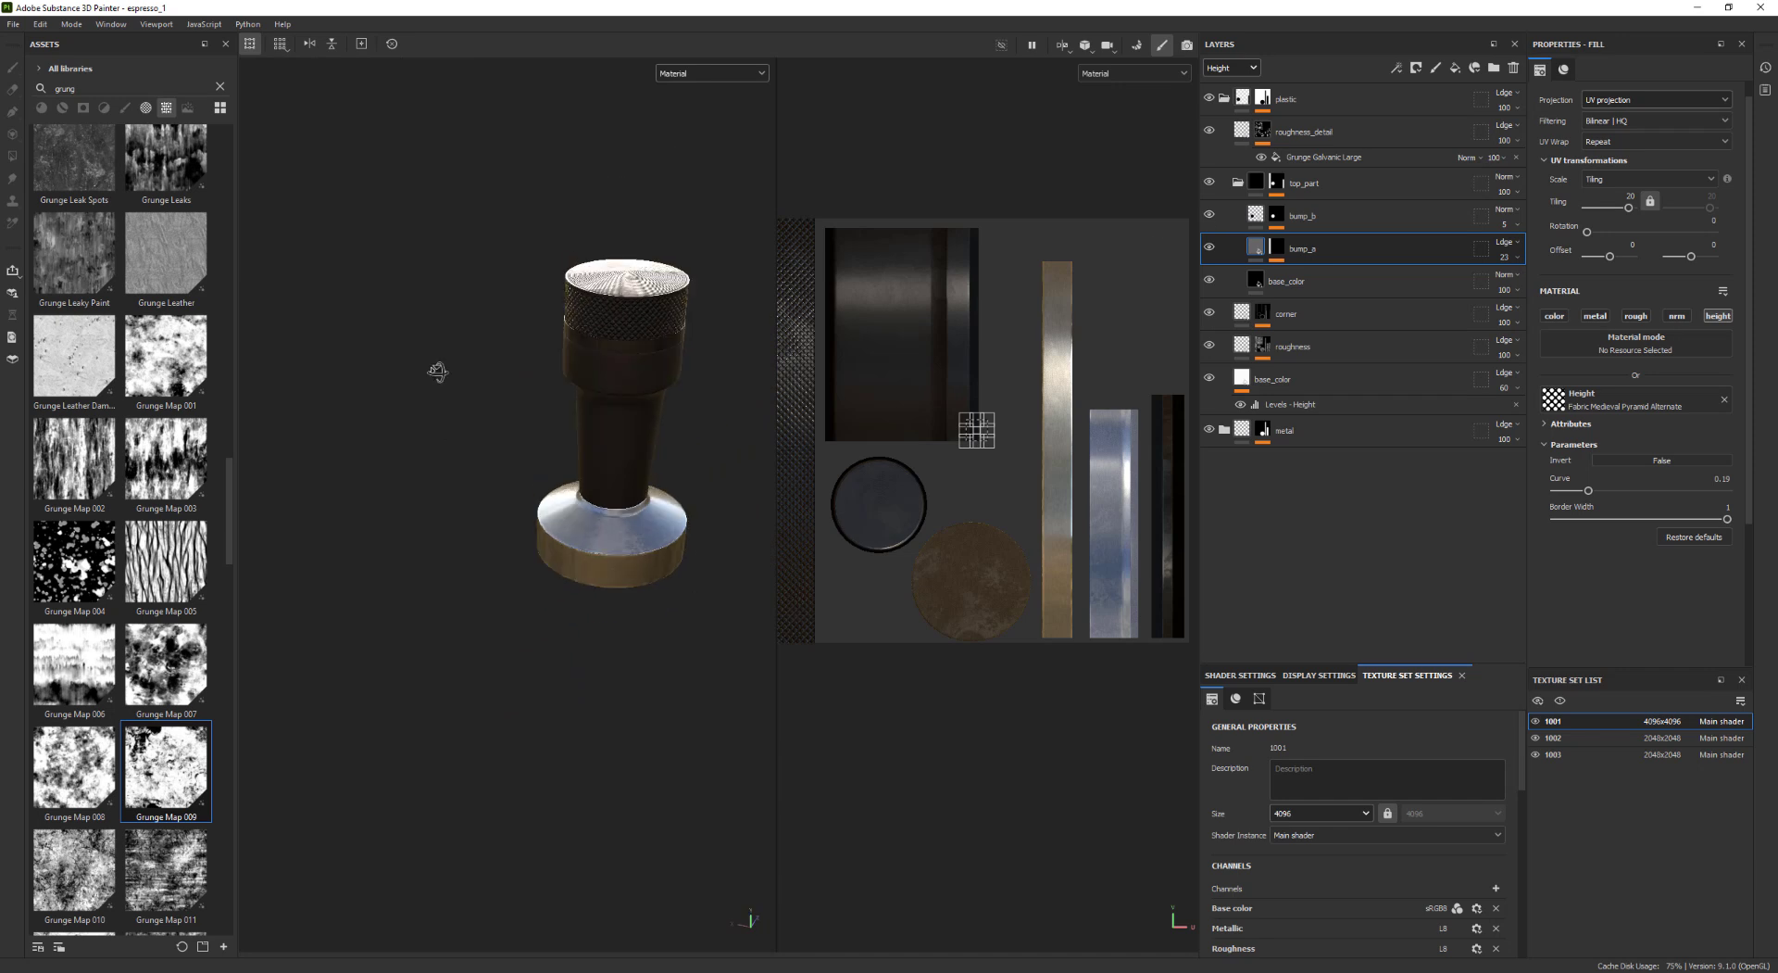
alt+drag(437, 369, 429, 425)
alt+right_drag(429, 425, 593, 369)
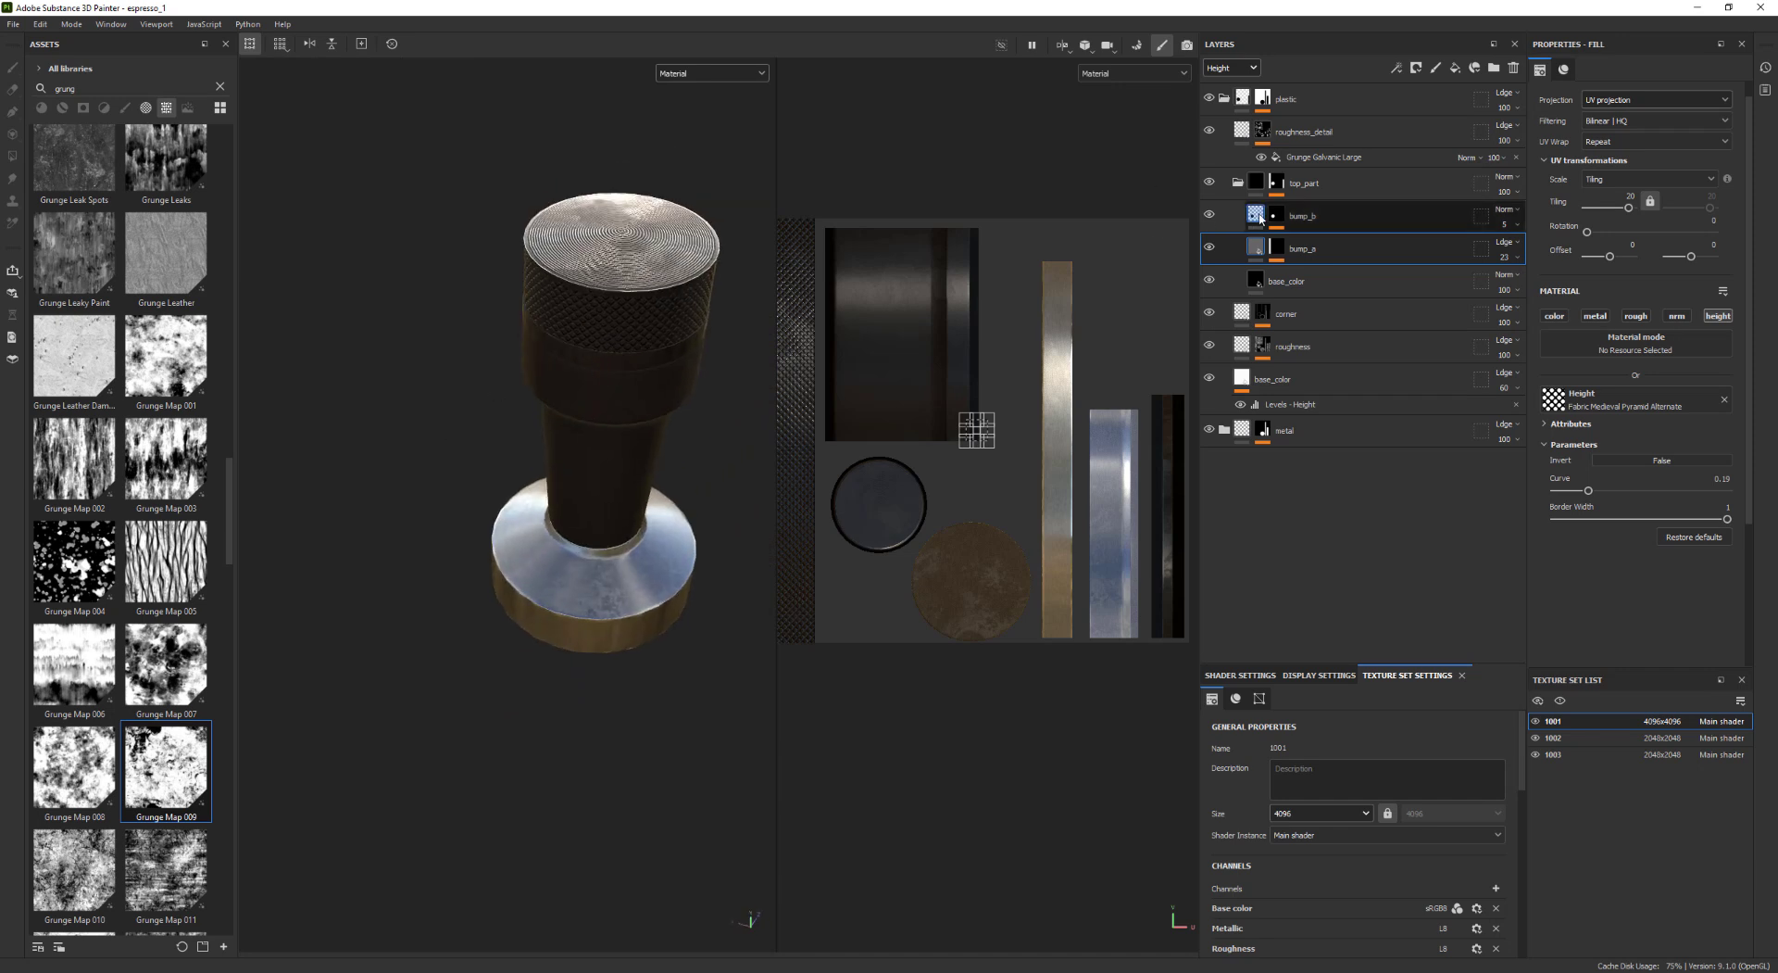
click(1519, 225)
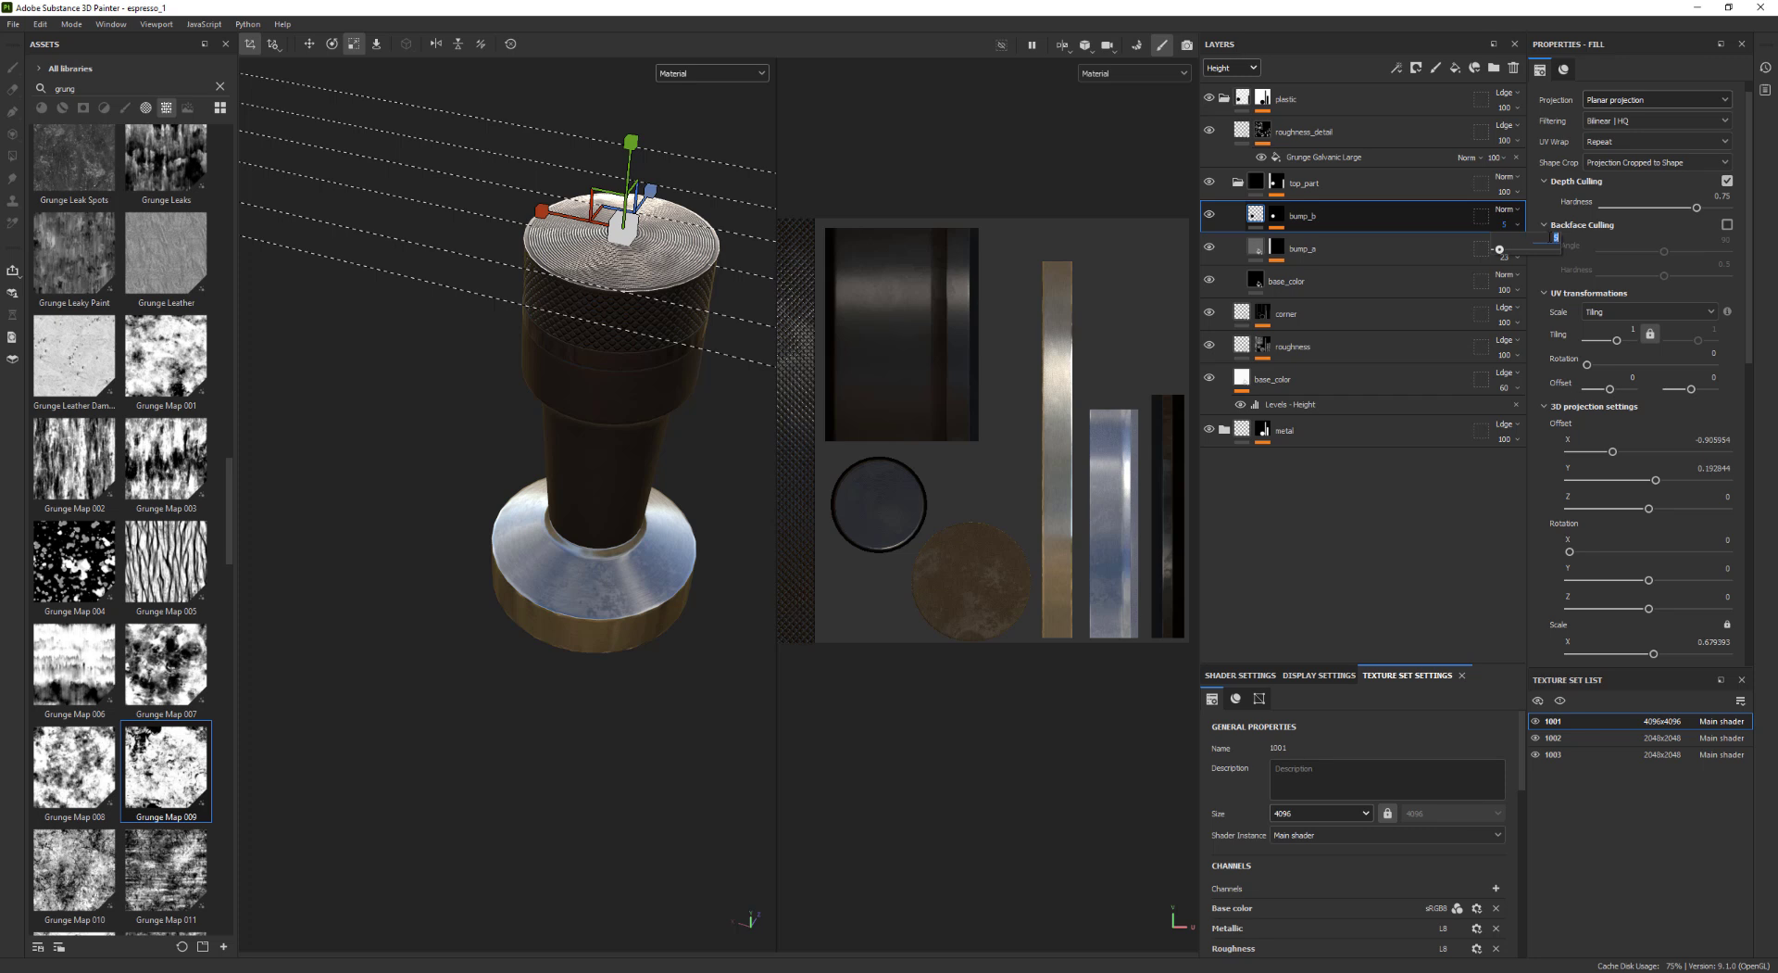
text(3)
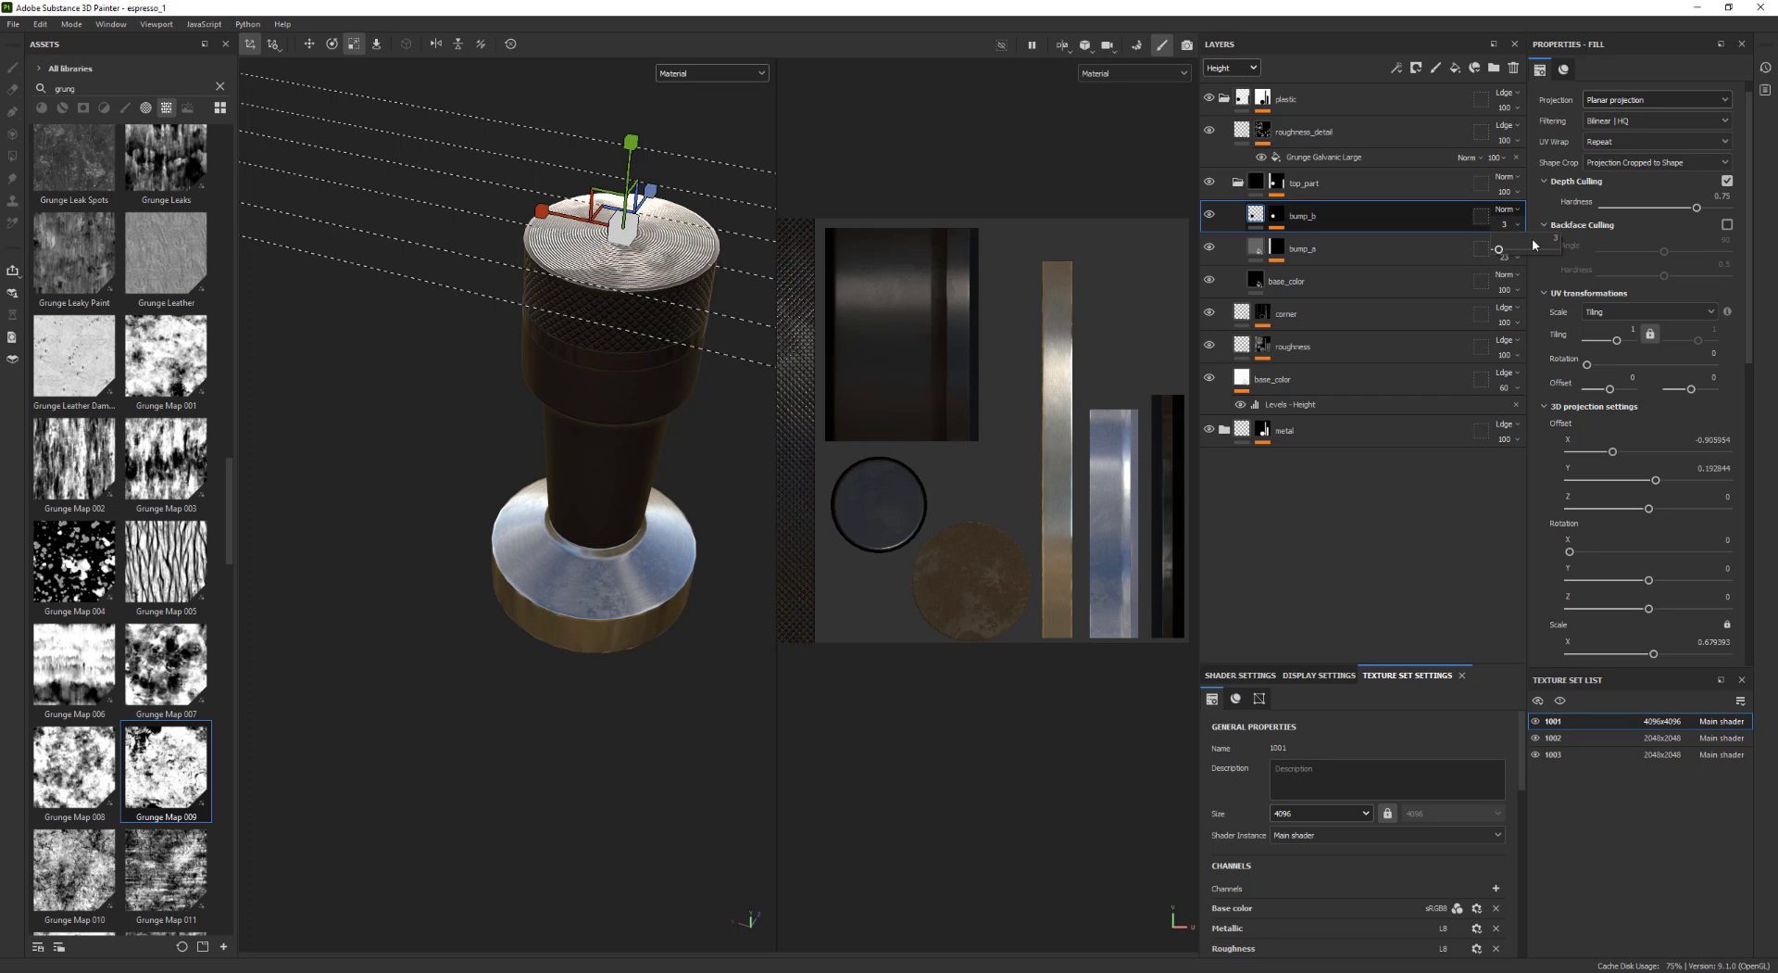
drag(1551, 239, 1567, 242)
text(2)
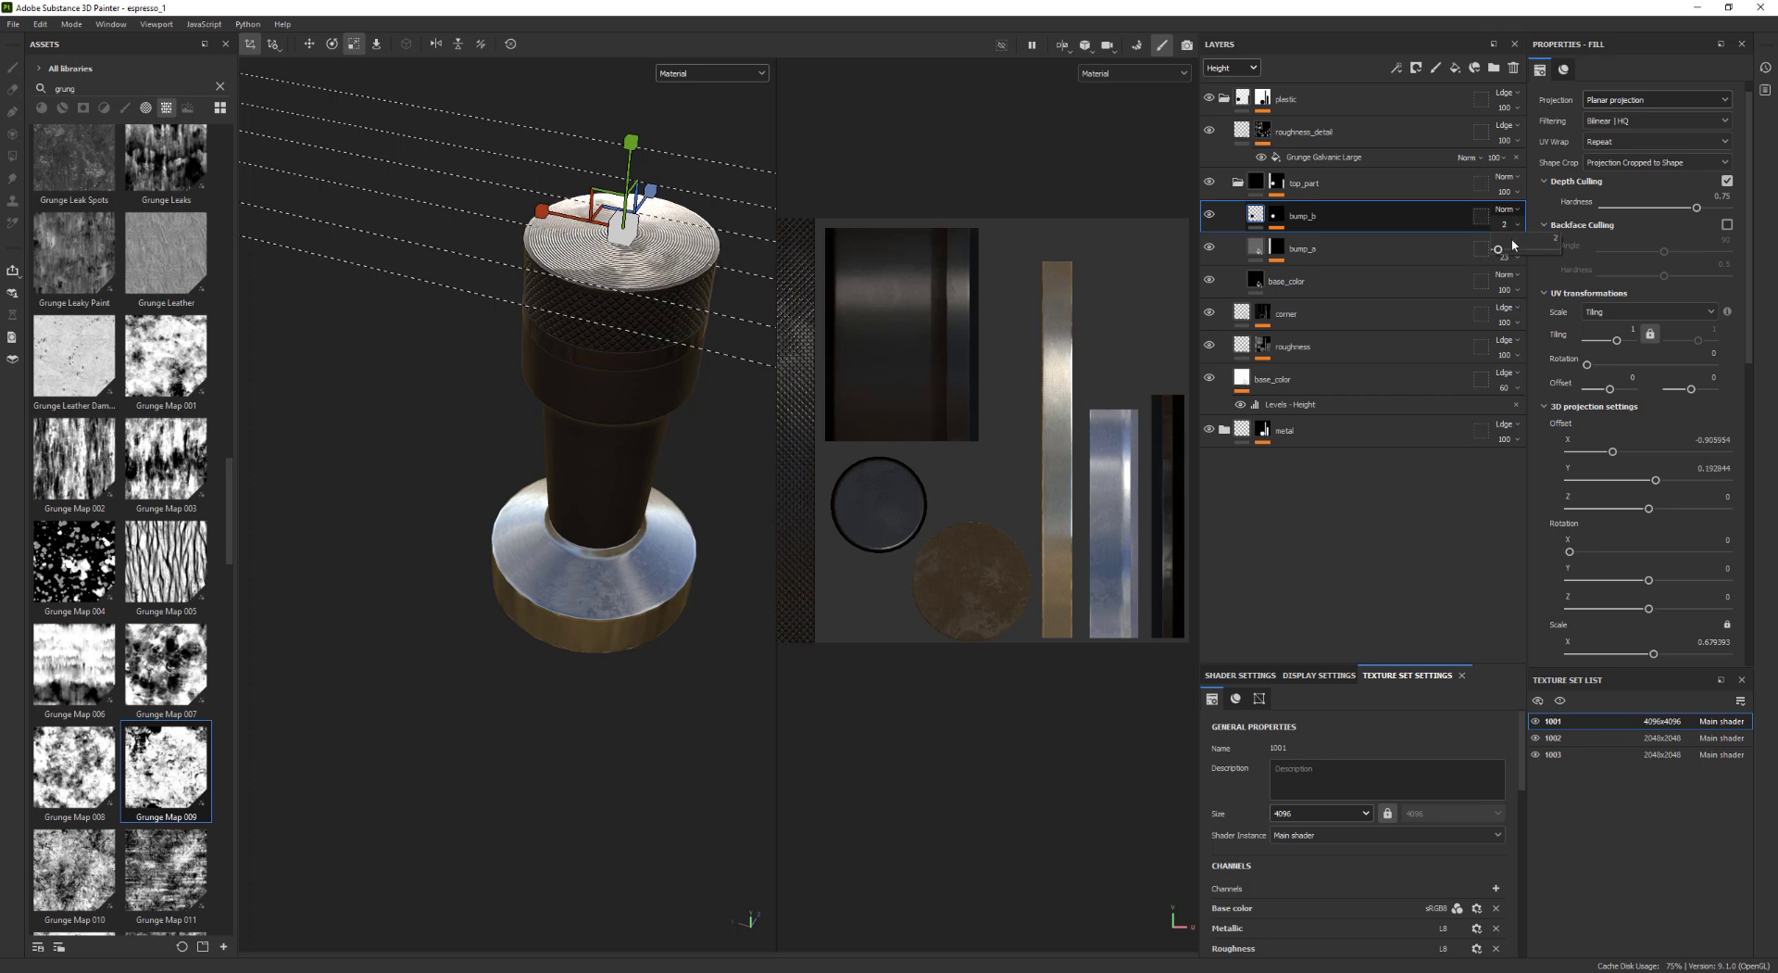
click(723, 563)
click(1256, 247)
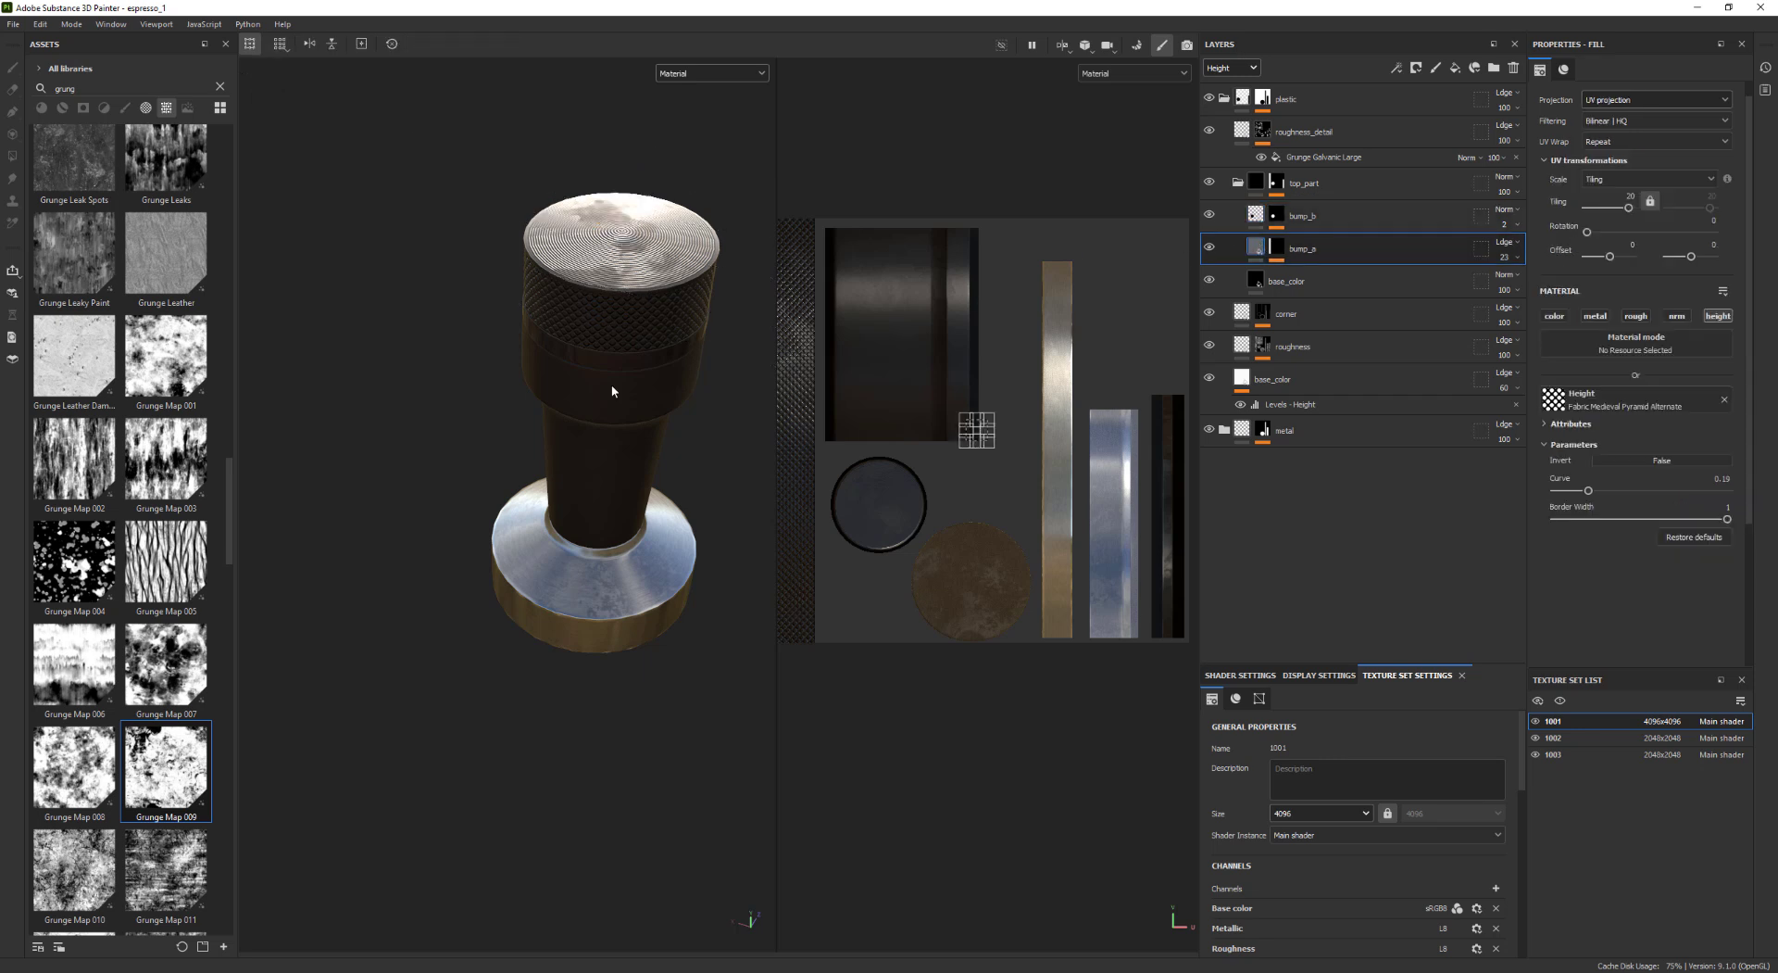
mouse_move(611, 389)
alt+mouse_down()
mouse_move(619, 362)
mouse_move(623, 386)
alt+mouse_up()
mouse_move(622, 385)
shift+right_down()
mouse_move(642, 386)
mouse_move(620, 397)
shift+right_up()
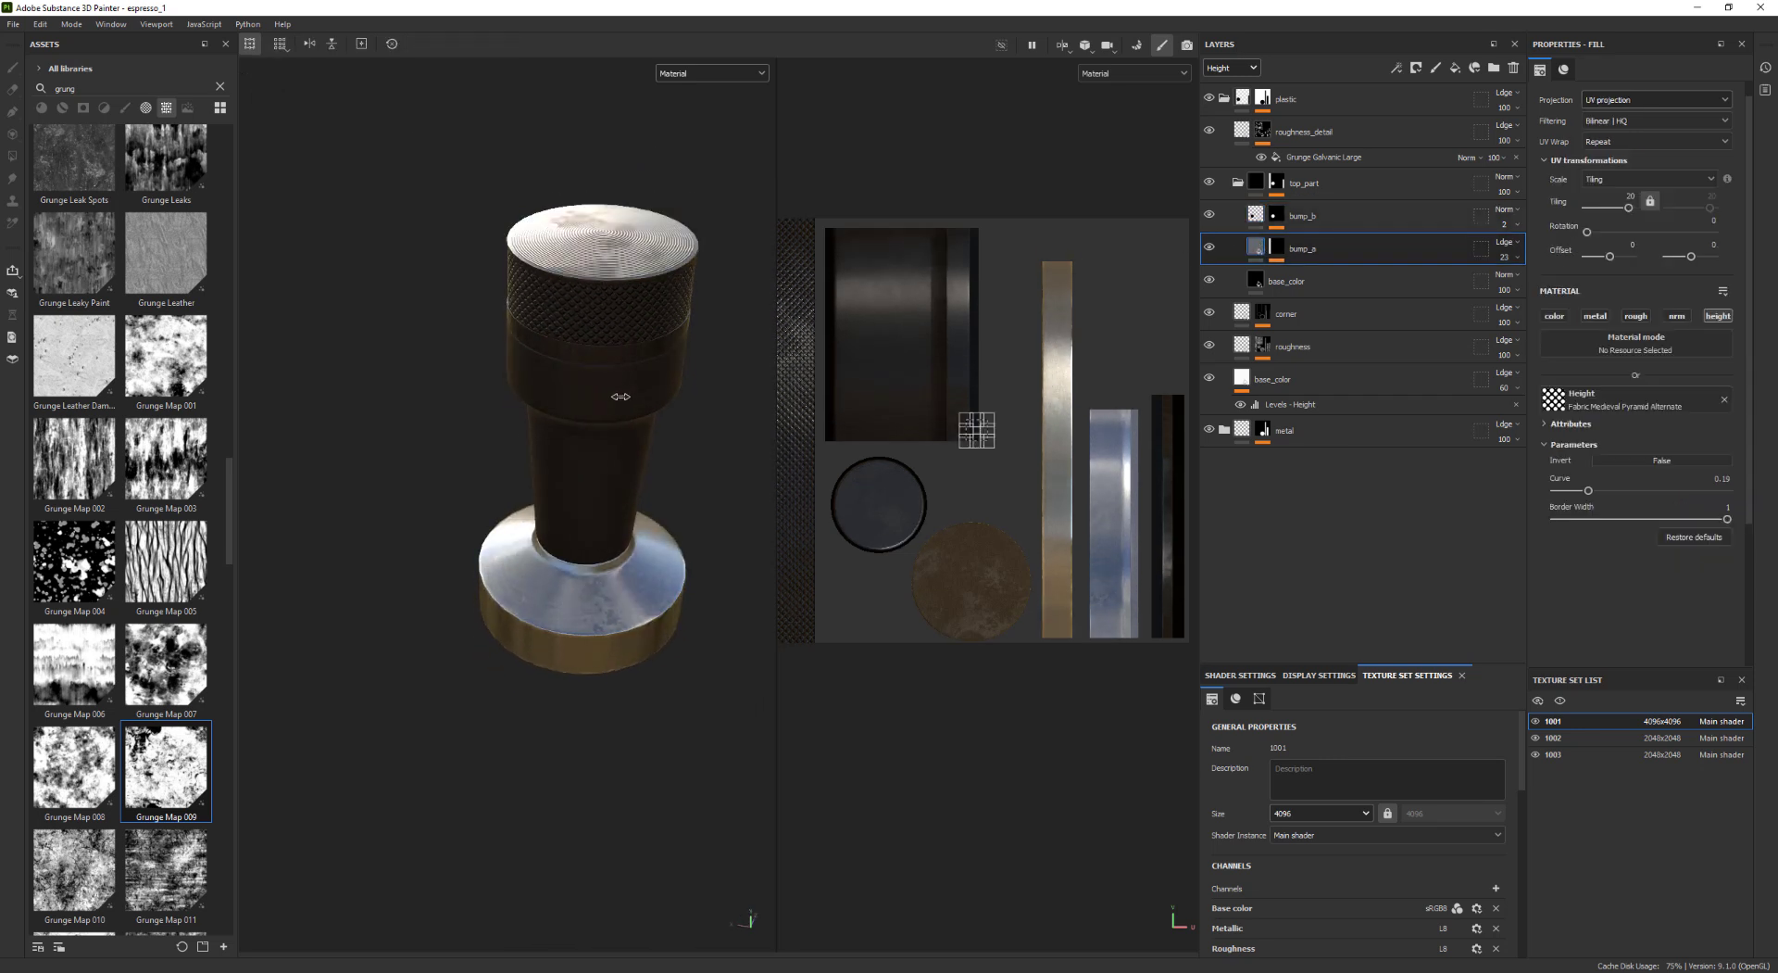
Add a fill layer above the corner layer in the metal folder for the tamper's flat round base
alt+drag(621, 397, 516, 480)
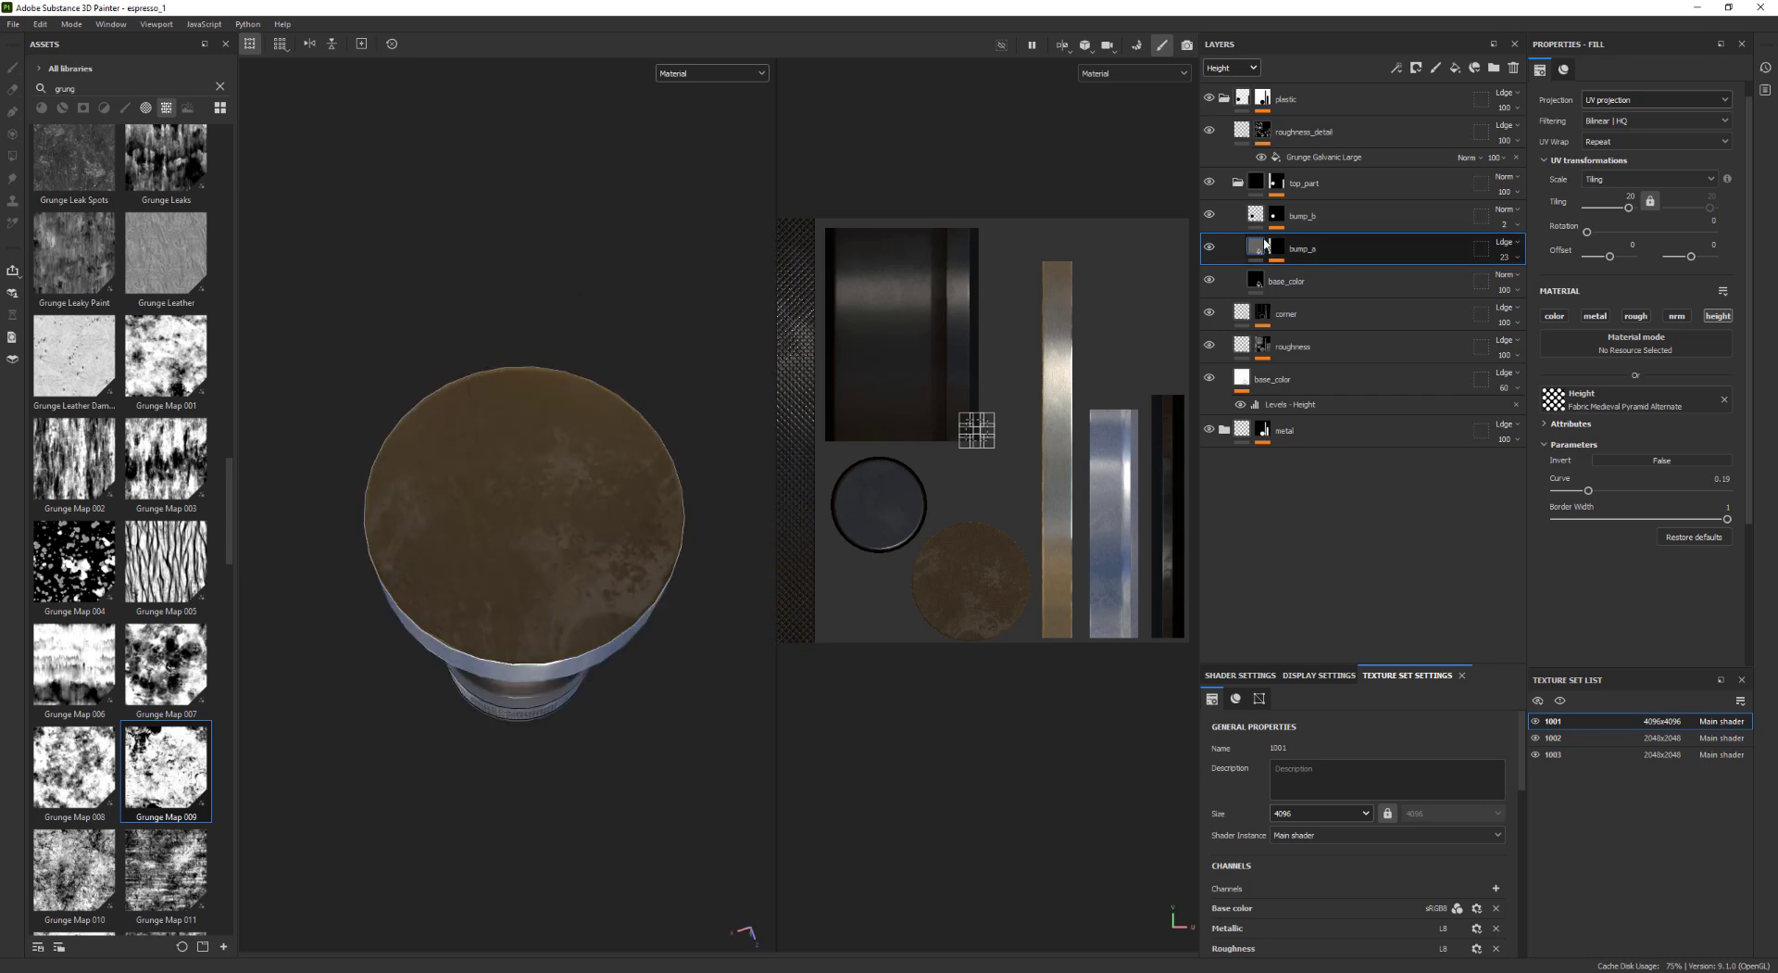
click(1239, 184)
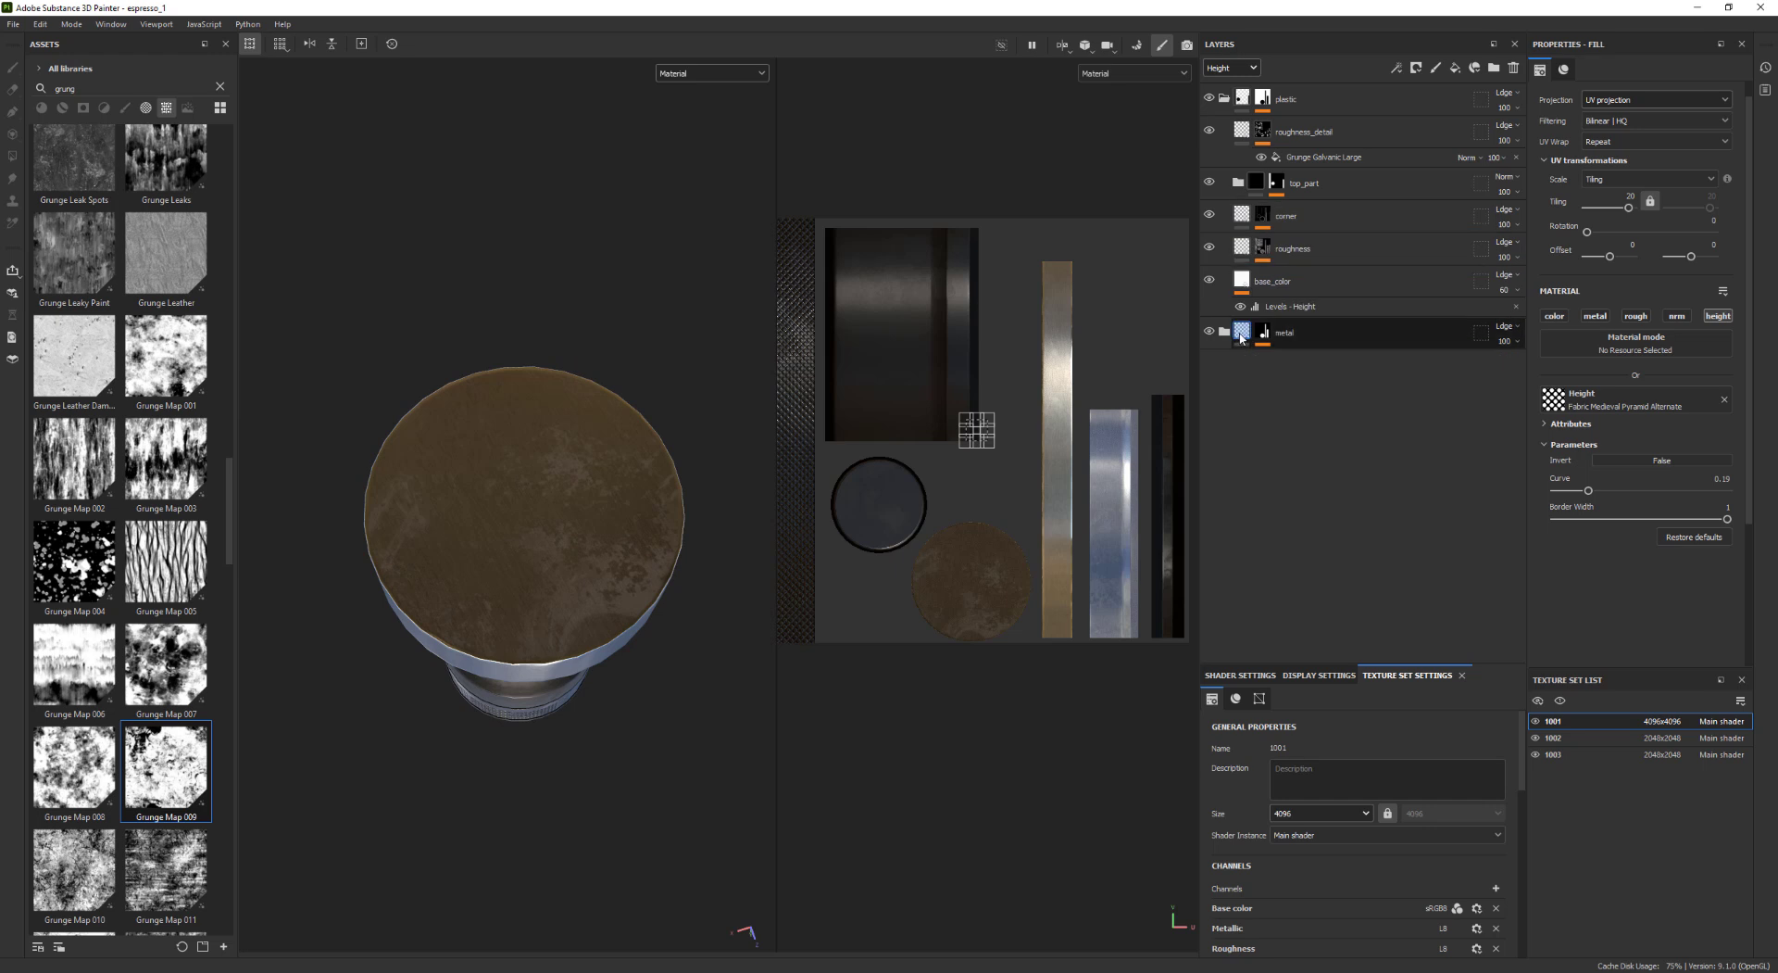
click(1224, 98)
click(1223, 131)
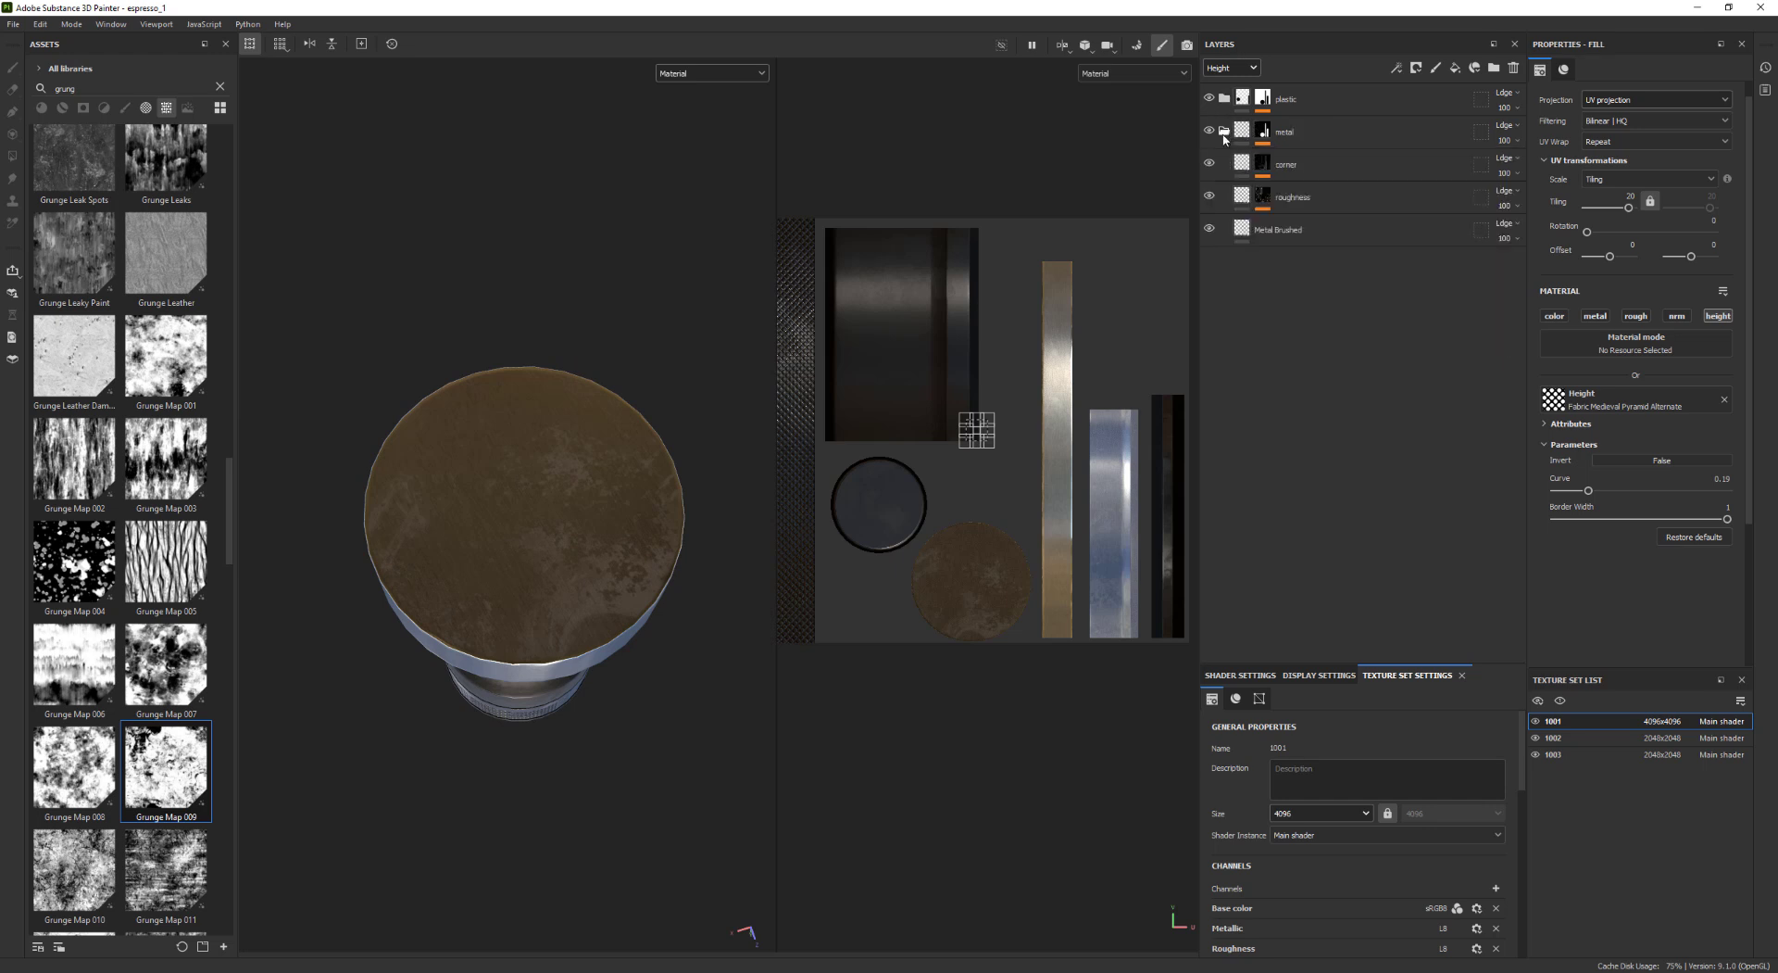
click(1247, 170)
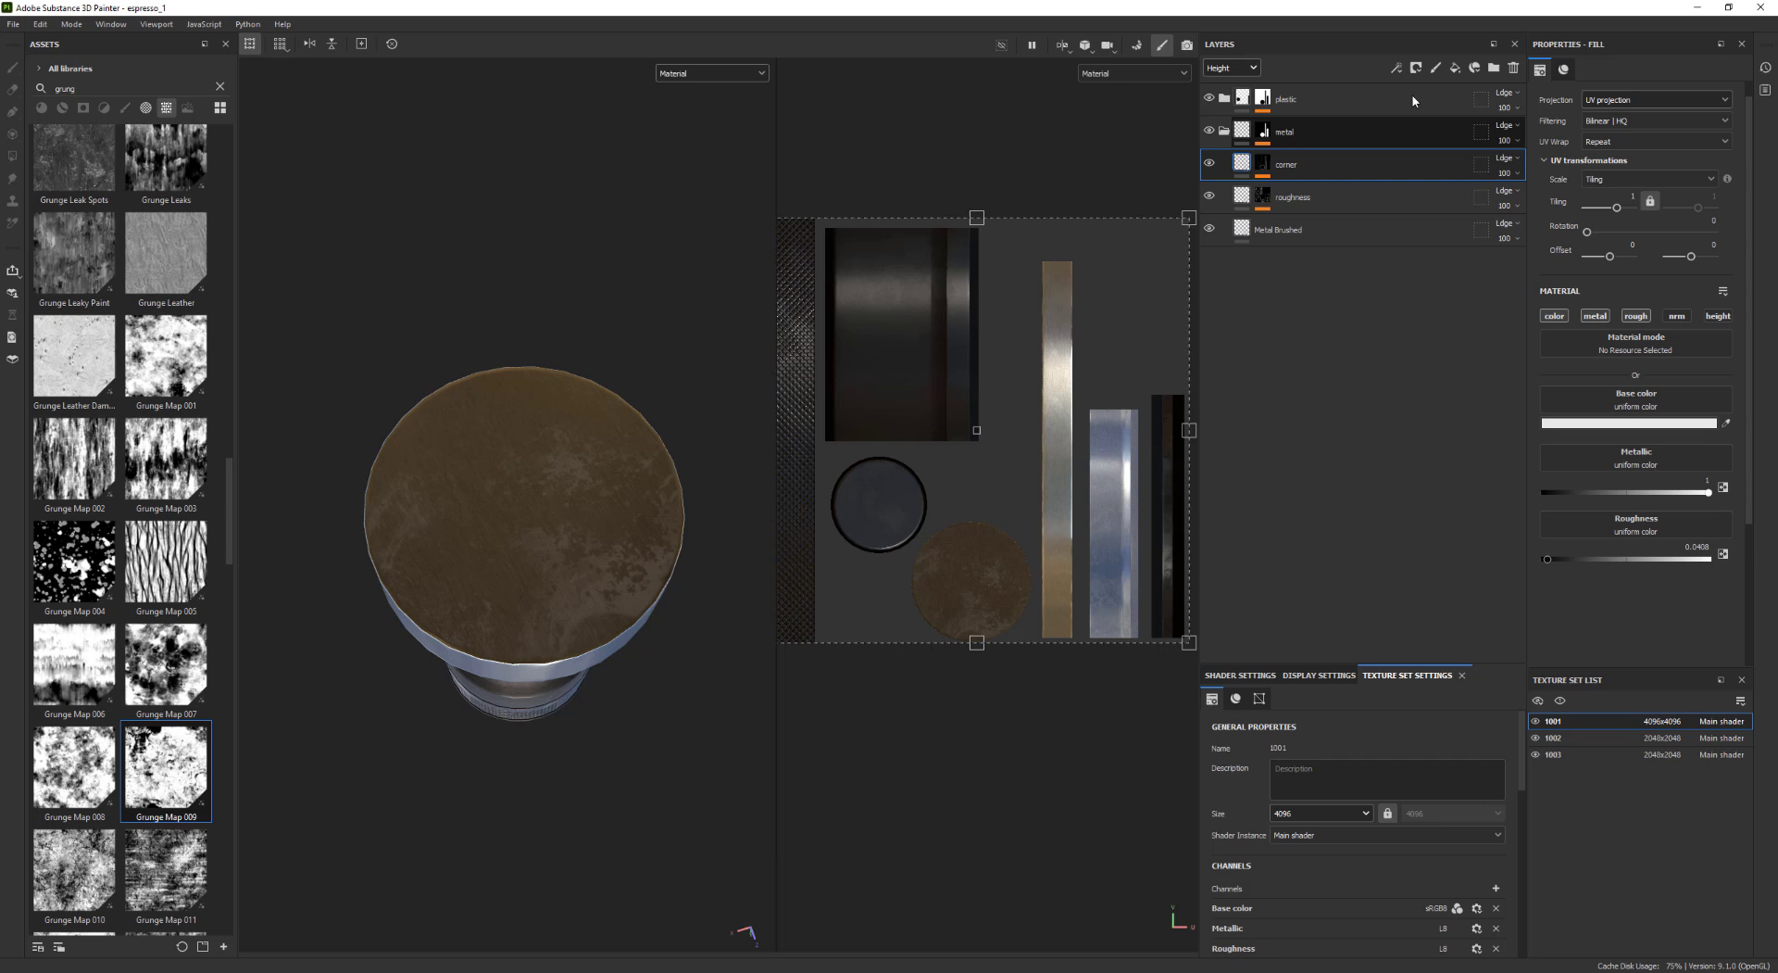
click(1454, 67)
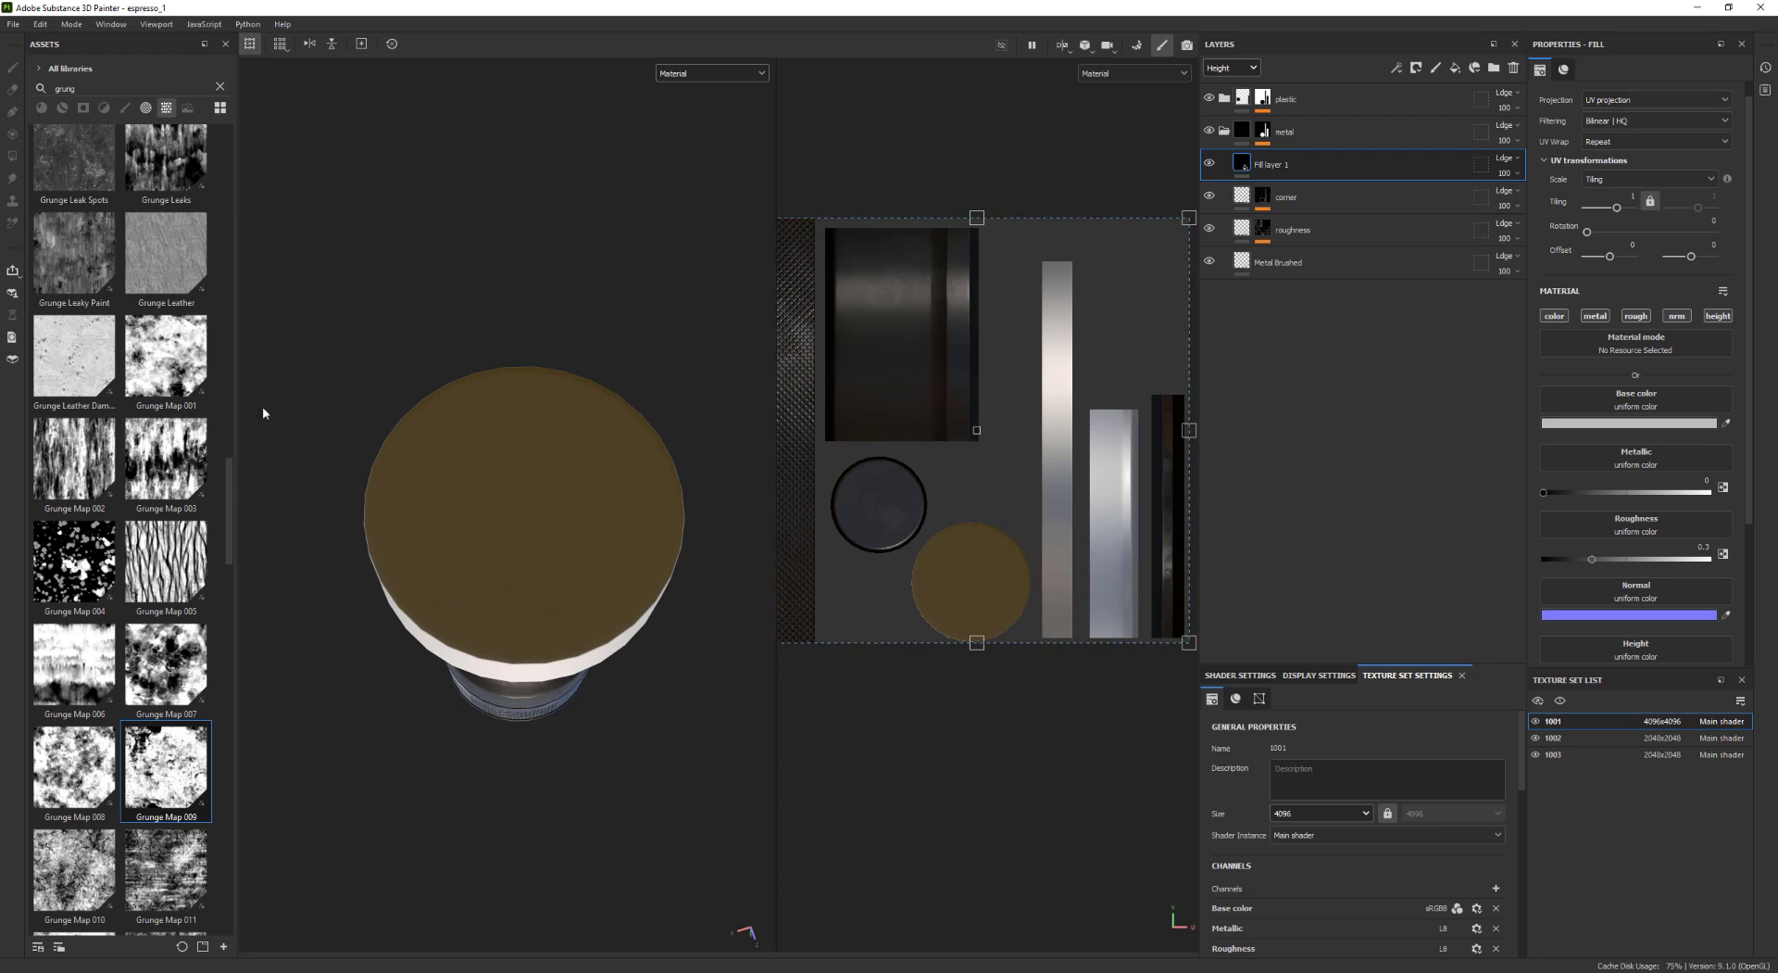
Find the Anisotropic Radial texture in the assets and assign it to the new fill layer's base color
drag(228, 482, 226, 209)
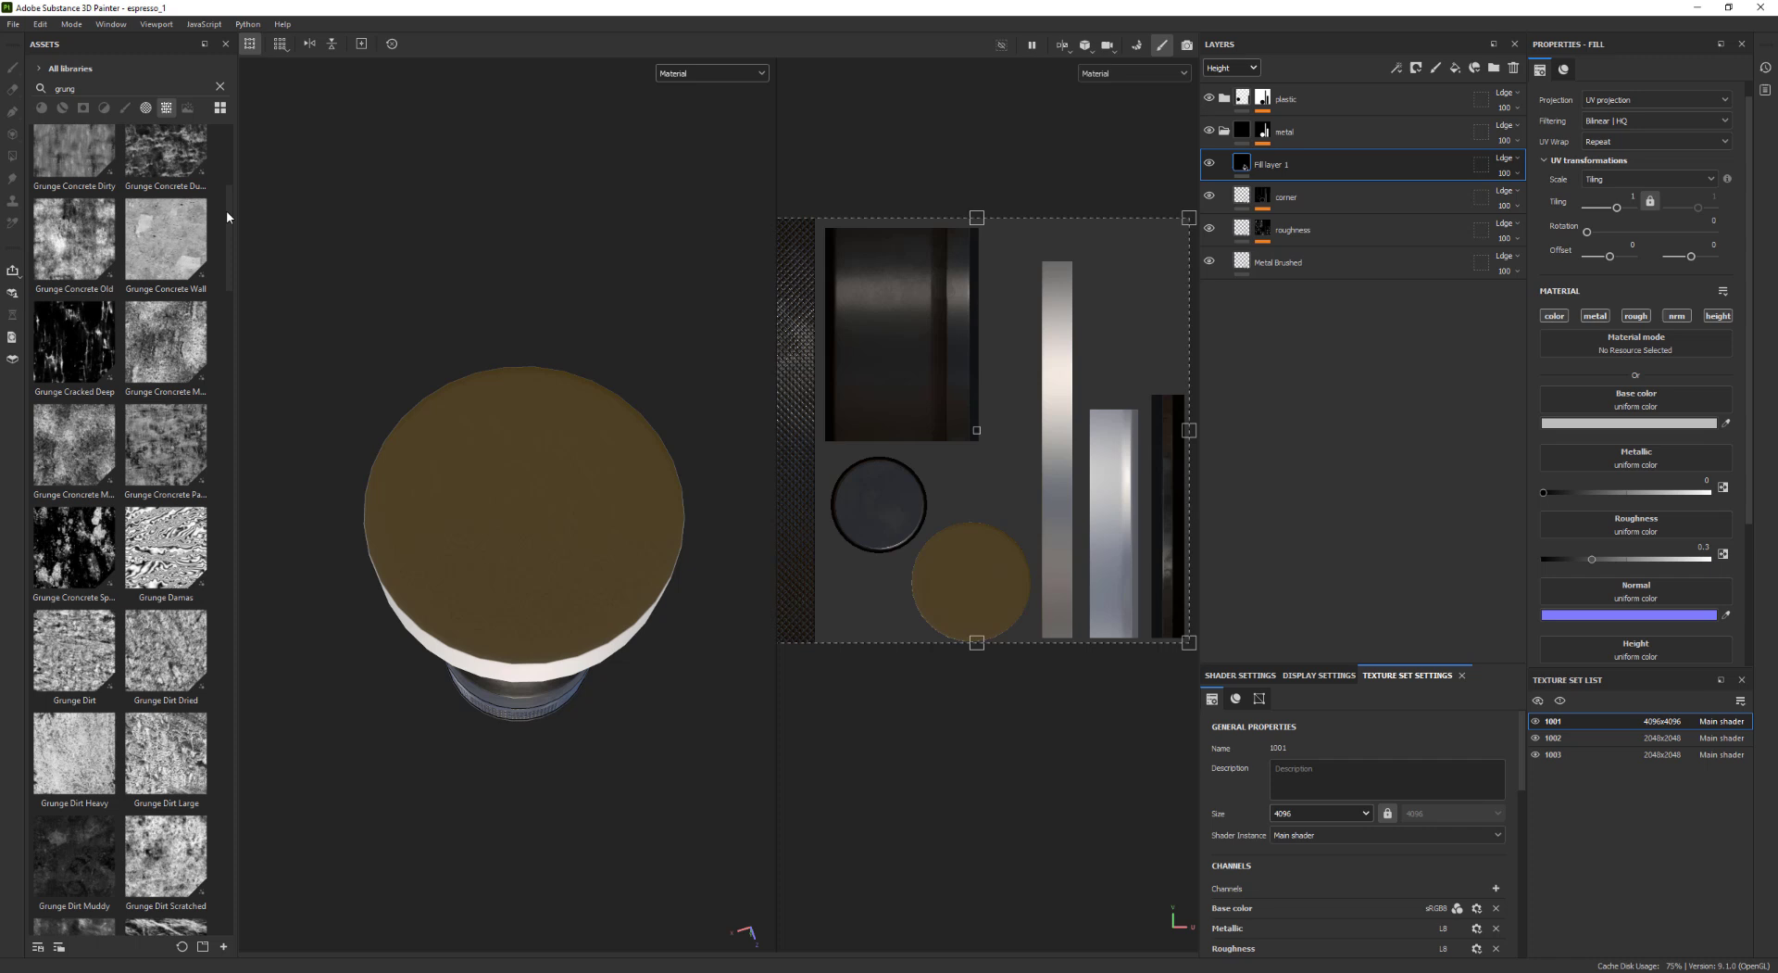
drag(228, 331, 217, 841)
click(166, 107)
click(145, 108)
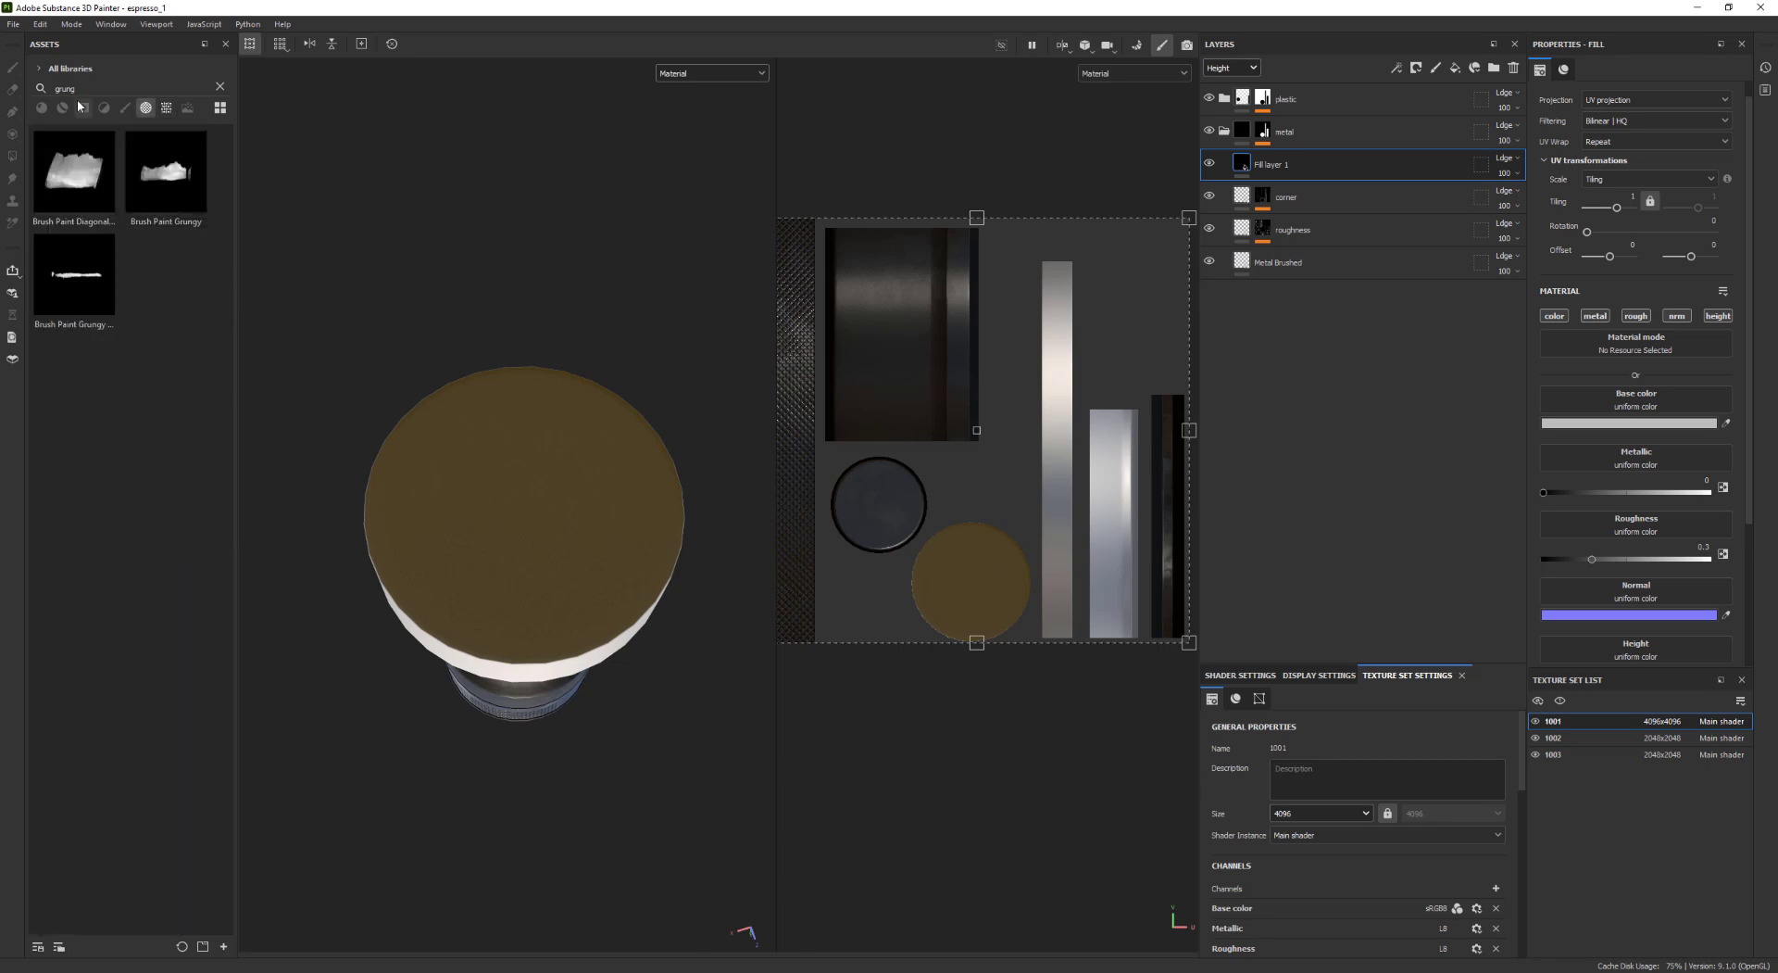
click(166, 107)
click(219, 86)
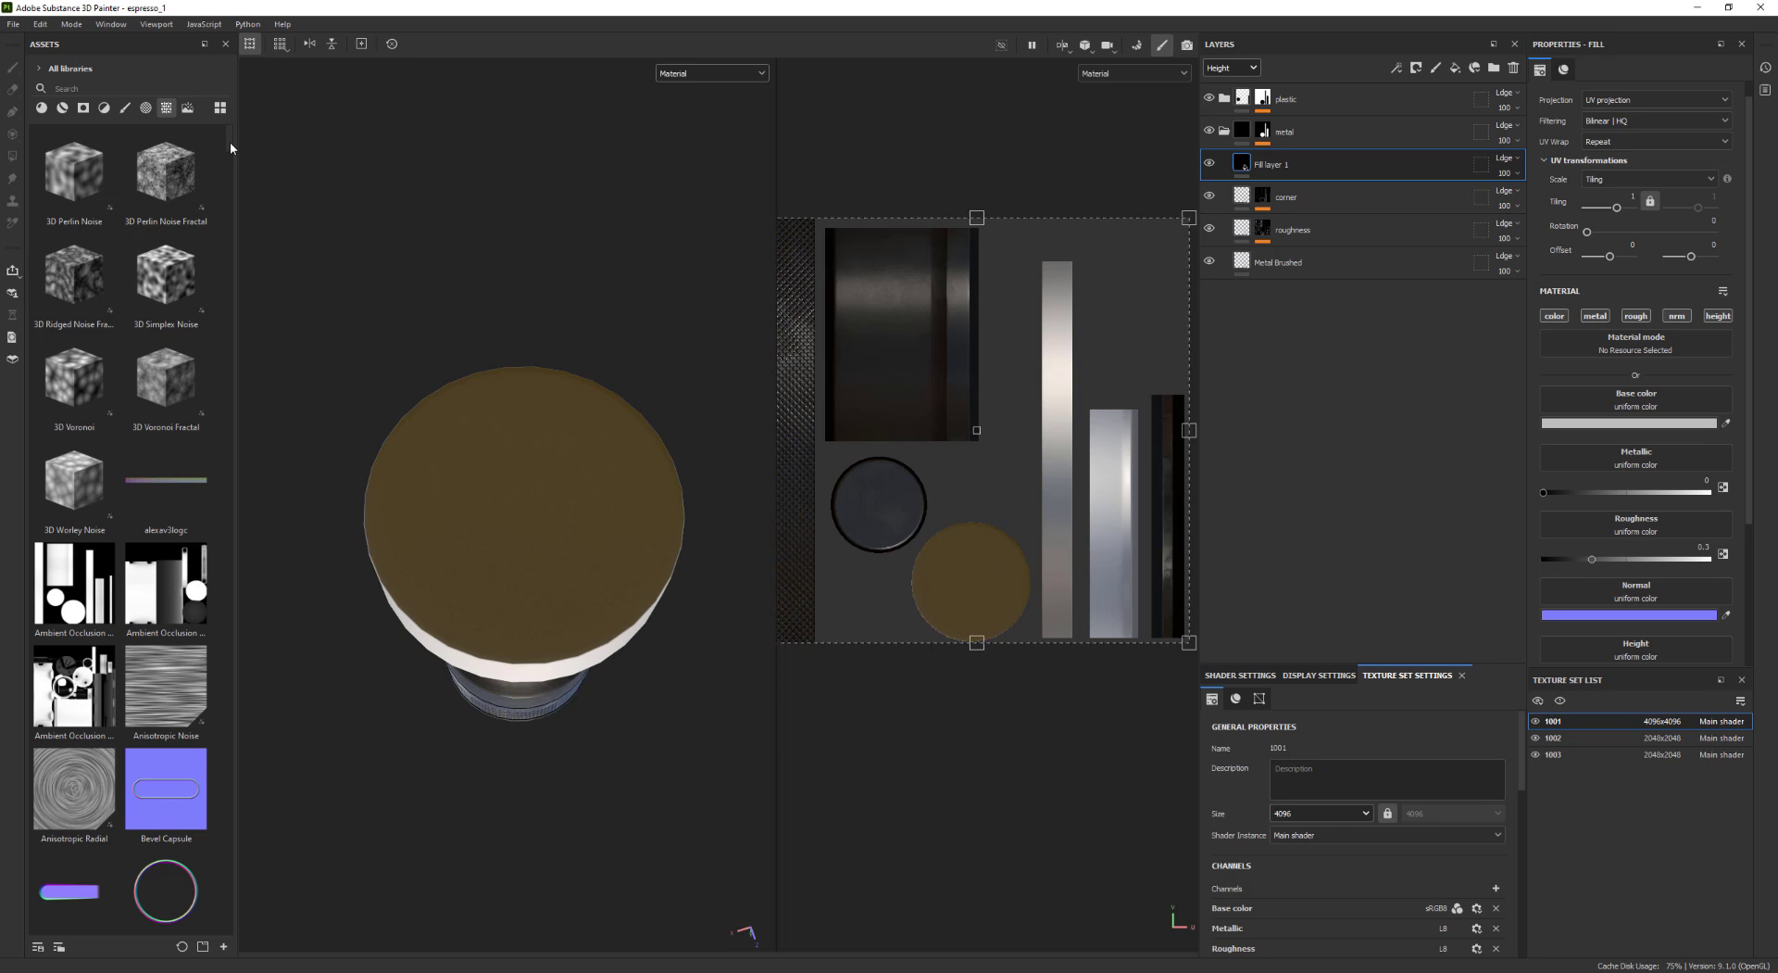
mouse_move(229, 143)
mouse_down()
mouse_move(228, 173)
mouse_move(229, 152)
mouse_up()
scroll(68, 726, down, 1)
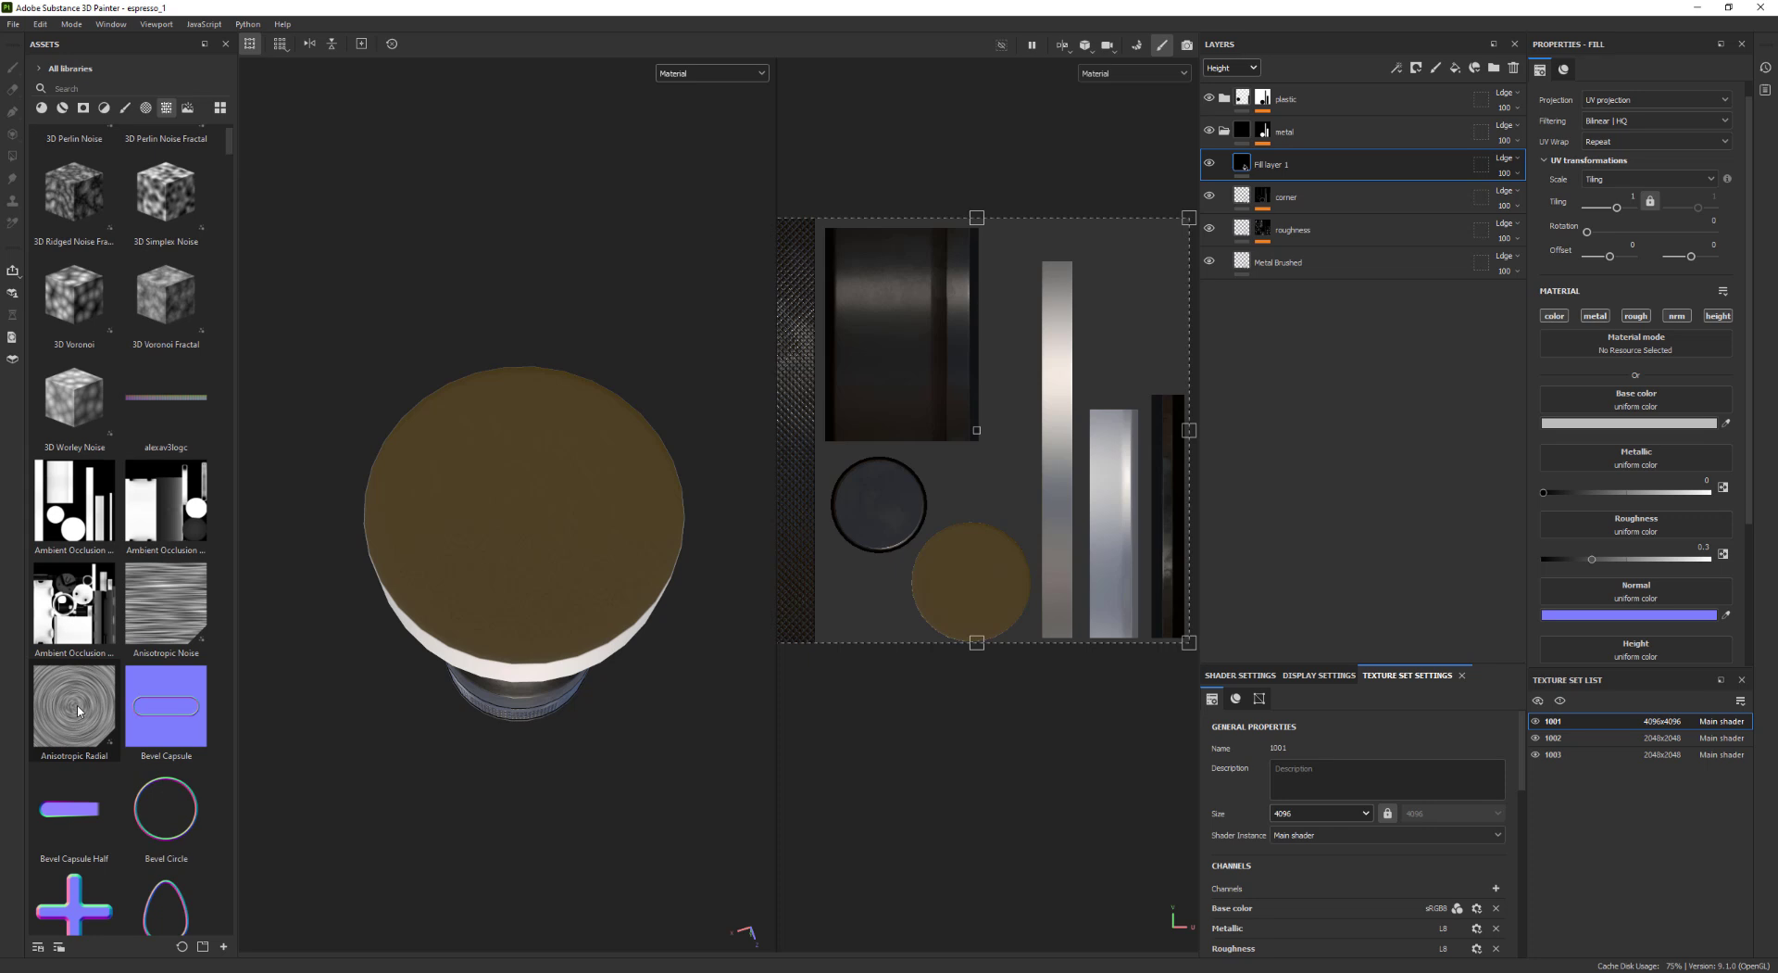
mouse_move(82, 714)
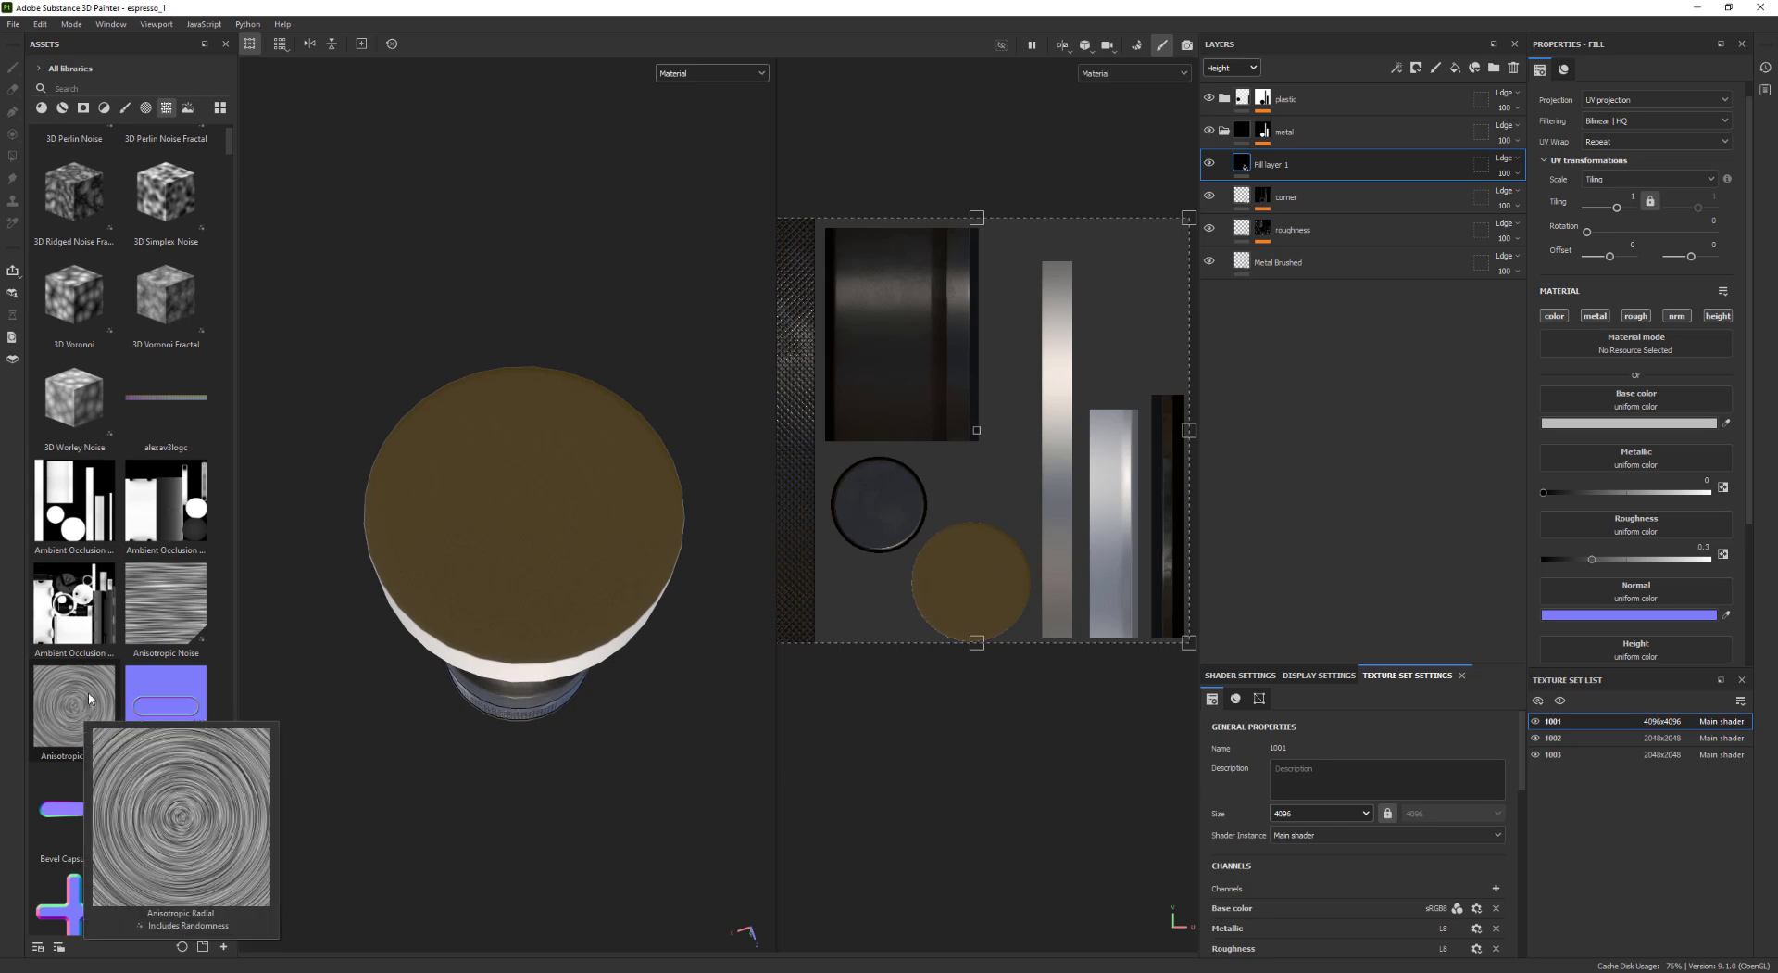
drag(91, 701, 1635, 406)
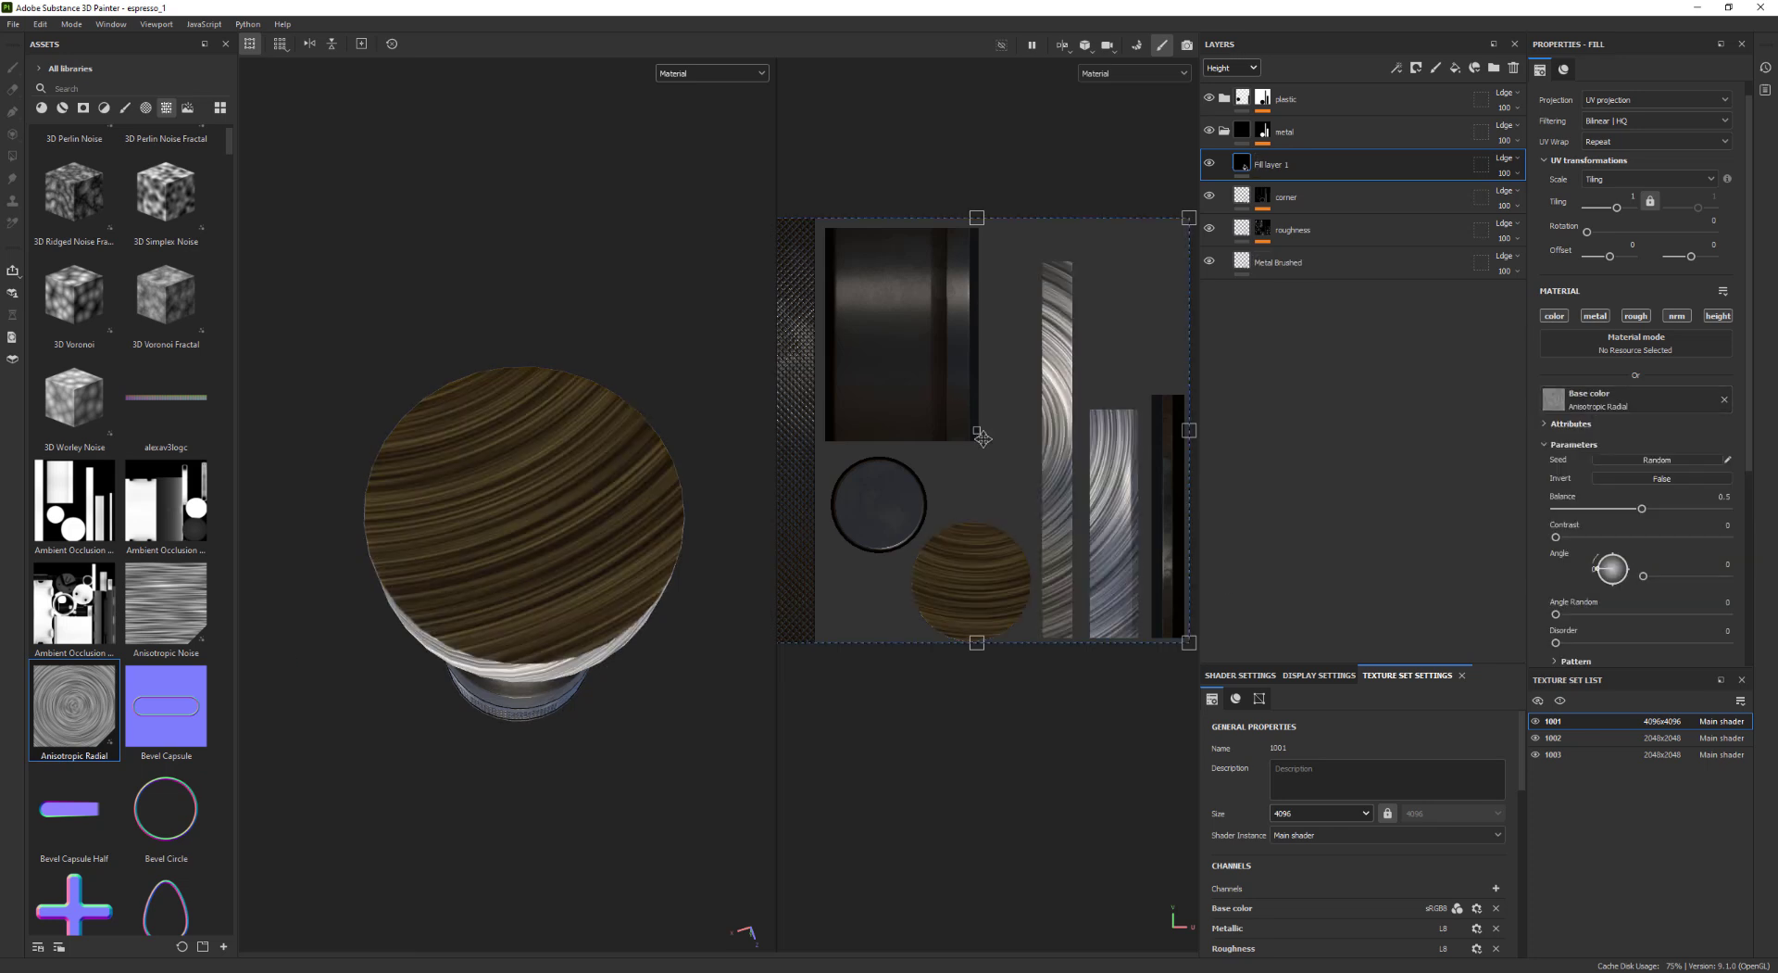
Set the fill layer's UV wrap to None, then scale and centre the radial pattern over the round base's UV island
drag(1012, 471, 1014, 624)
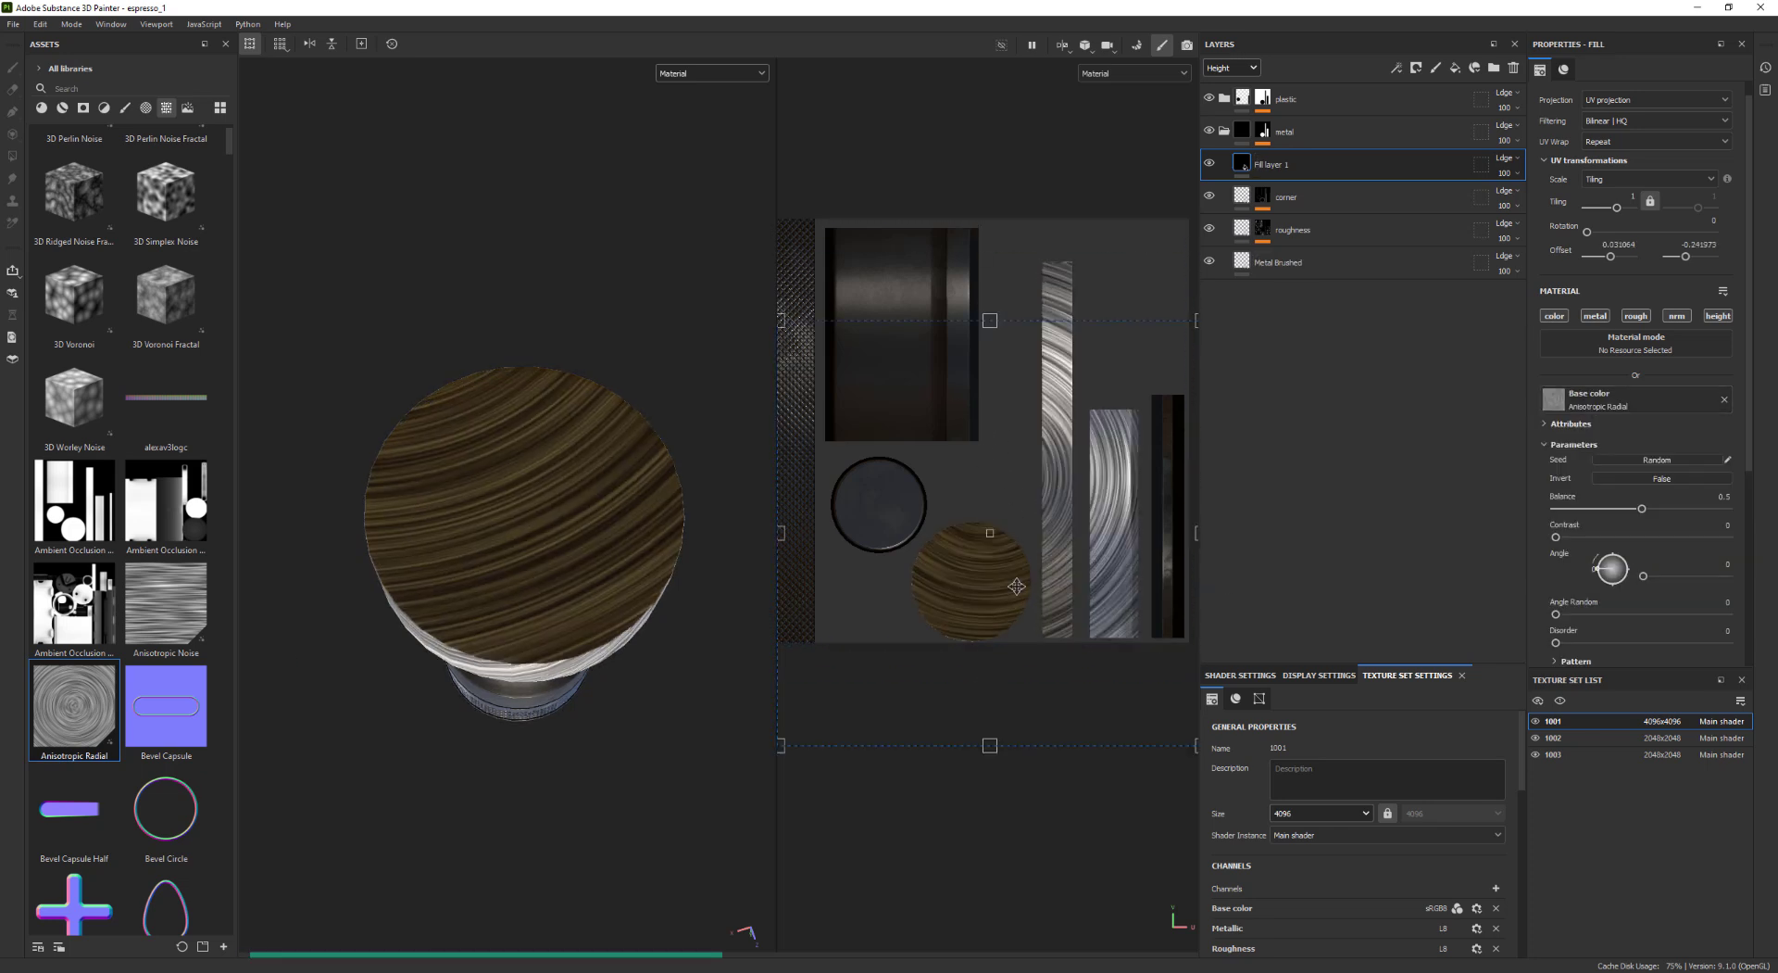
drag(1137, 471, 1135, 467)
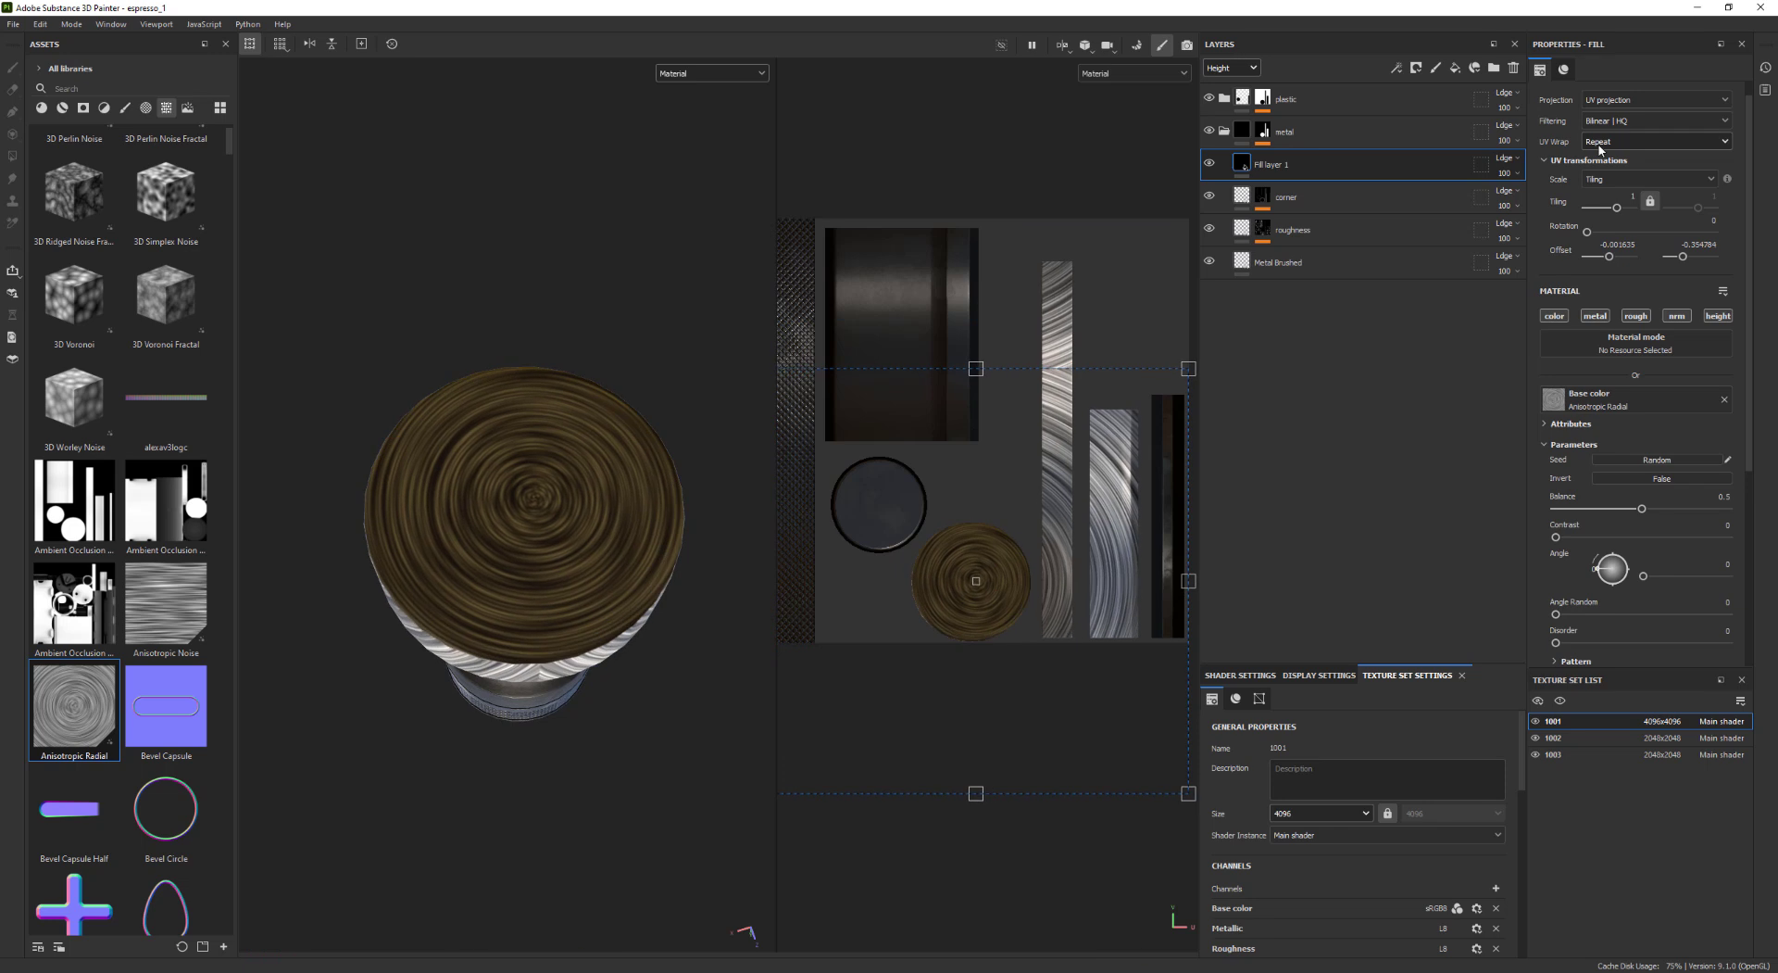
click(1653, 137)
click(1643, 157)
drag(1185, 792, 982, 593)
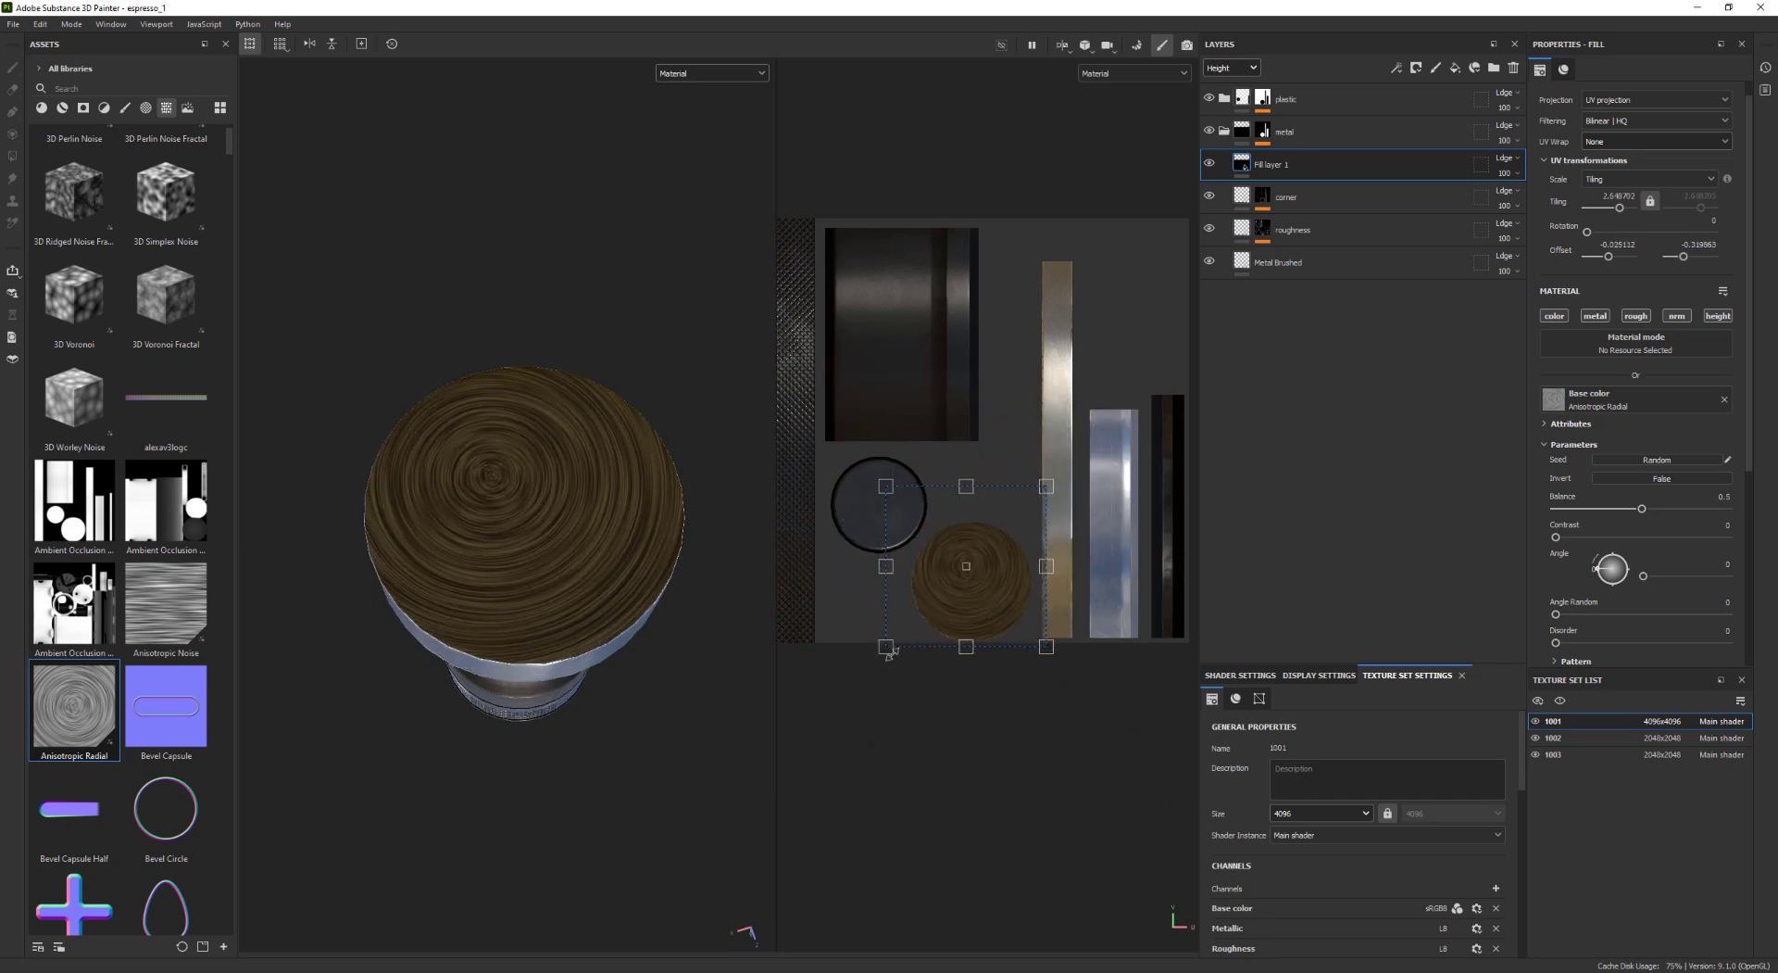
drag(885, 642, 985, 603)
alt+right_drag(967, 614, 1091, 641)
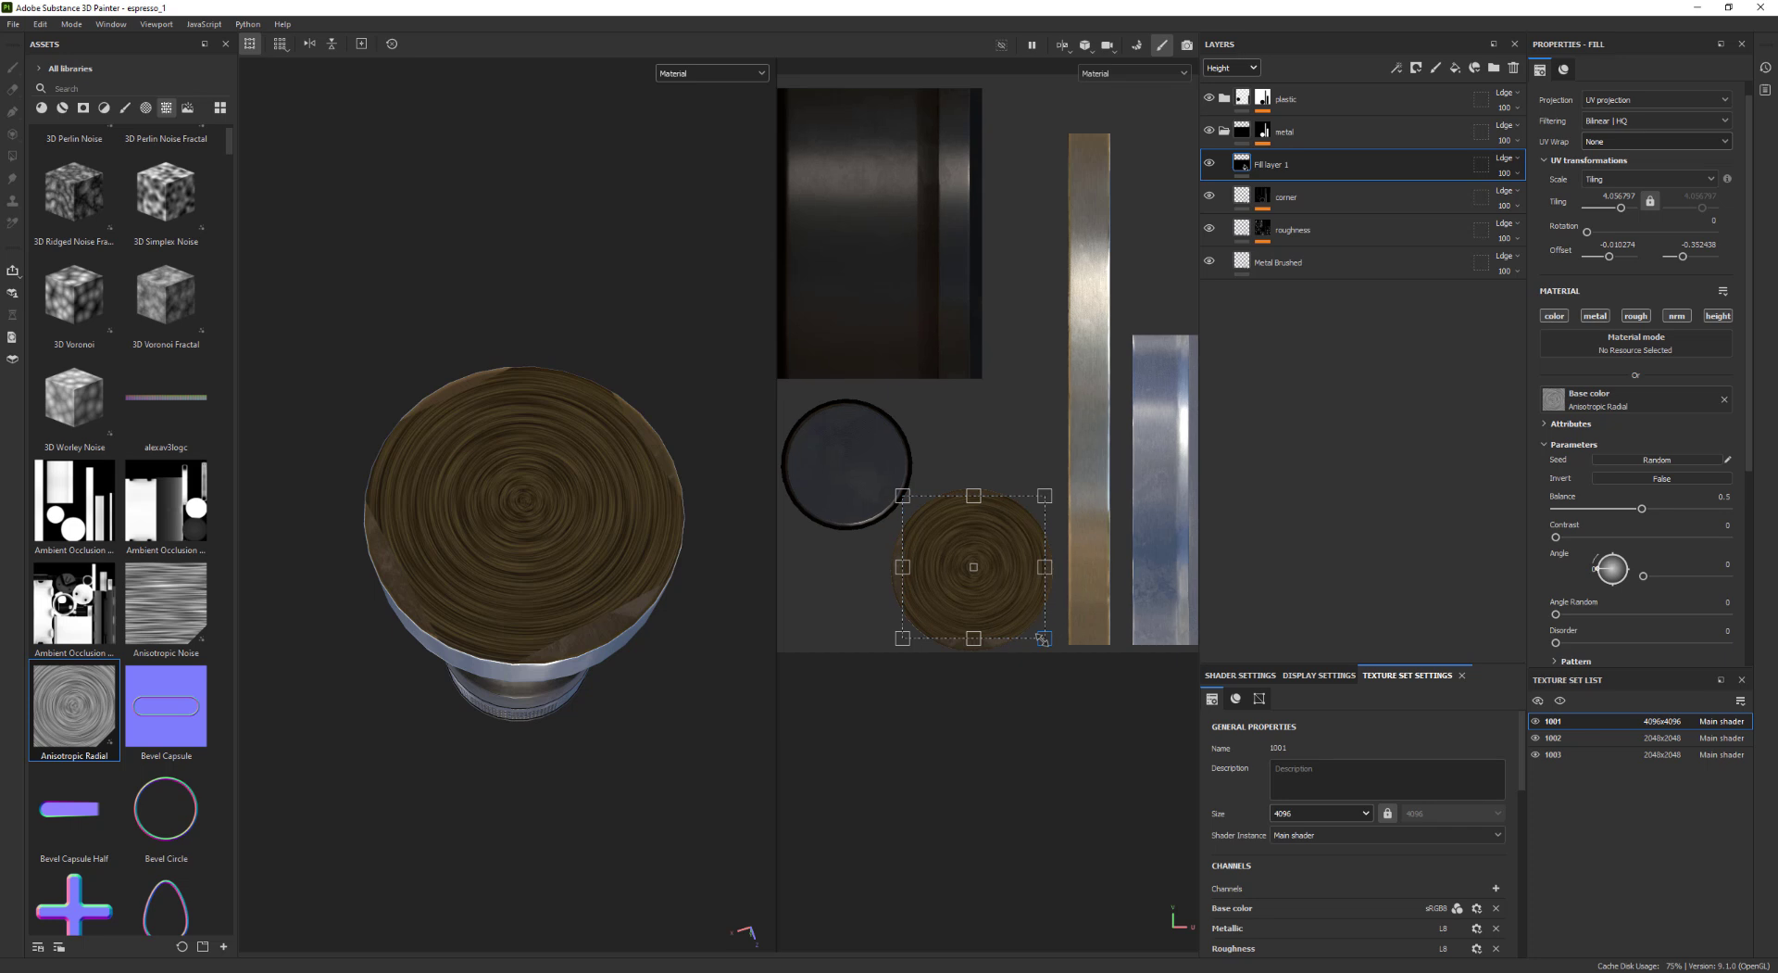
drag(1043, 637, 1073, 668)
drag(986, 613, 980, 608)
Assign the Anisotropic Radial texture to the metal fill layer's height channel as well
alt+drag(524, 570, 529, 400)
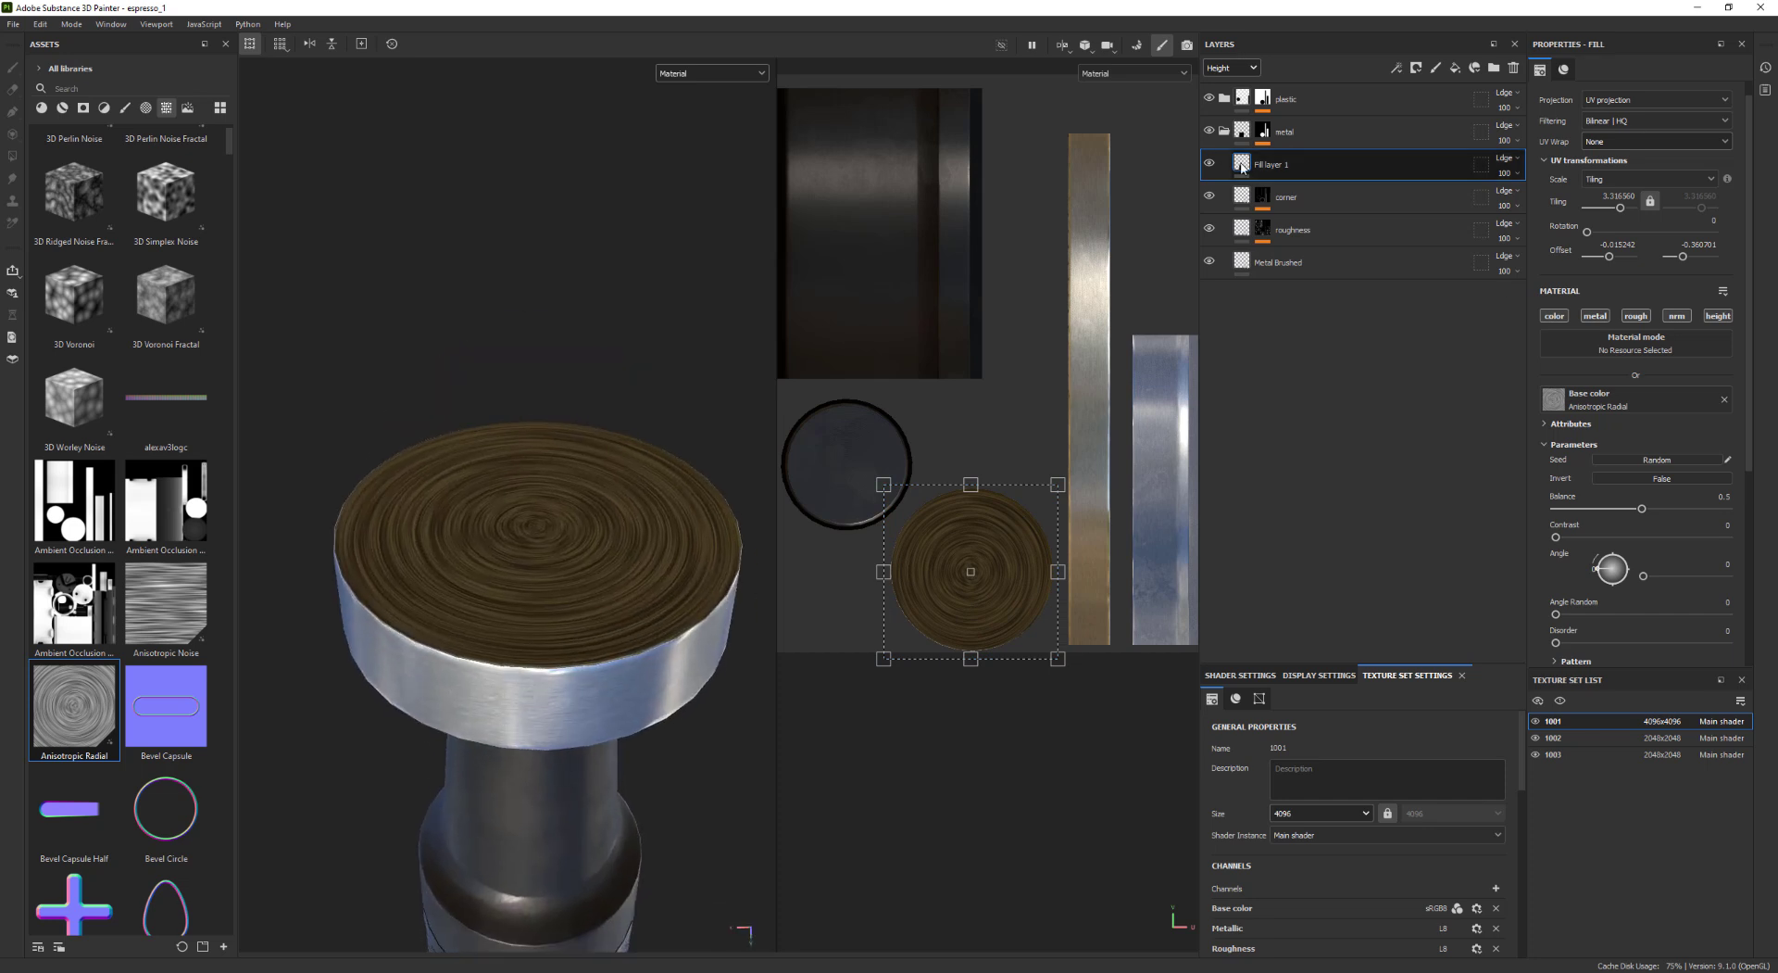
scroll(1741, 560, down, 3)
scroll(1743, 593, down, 2)
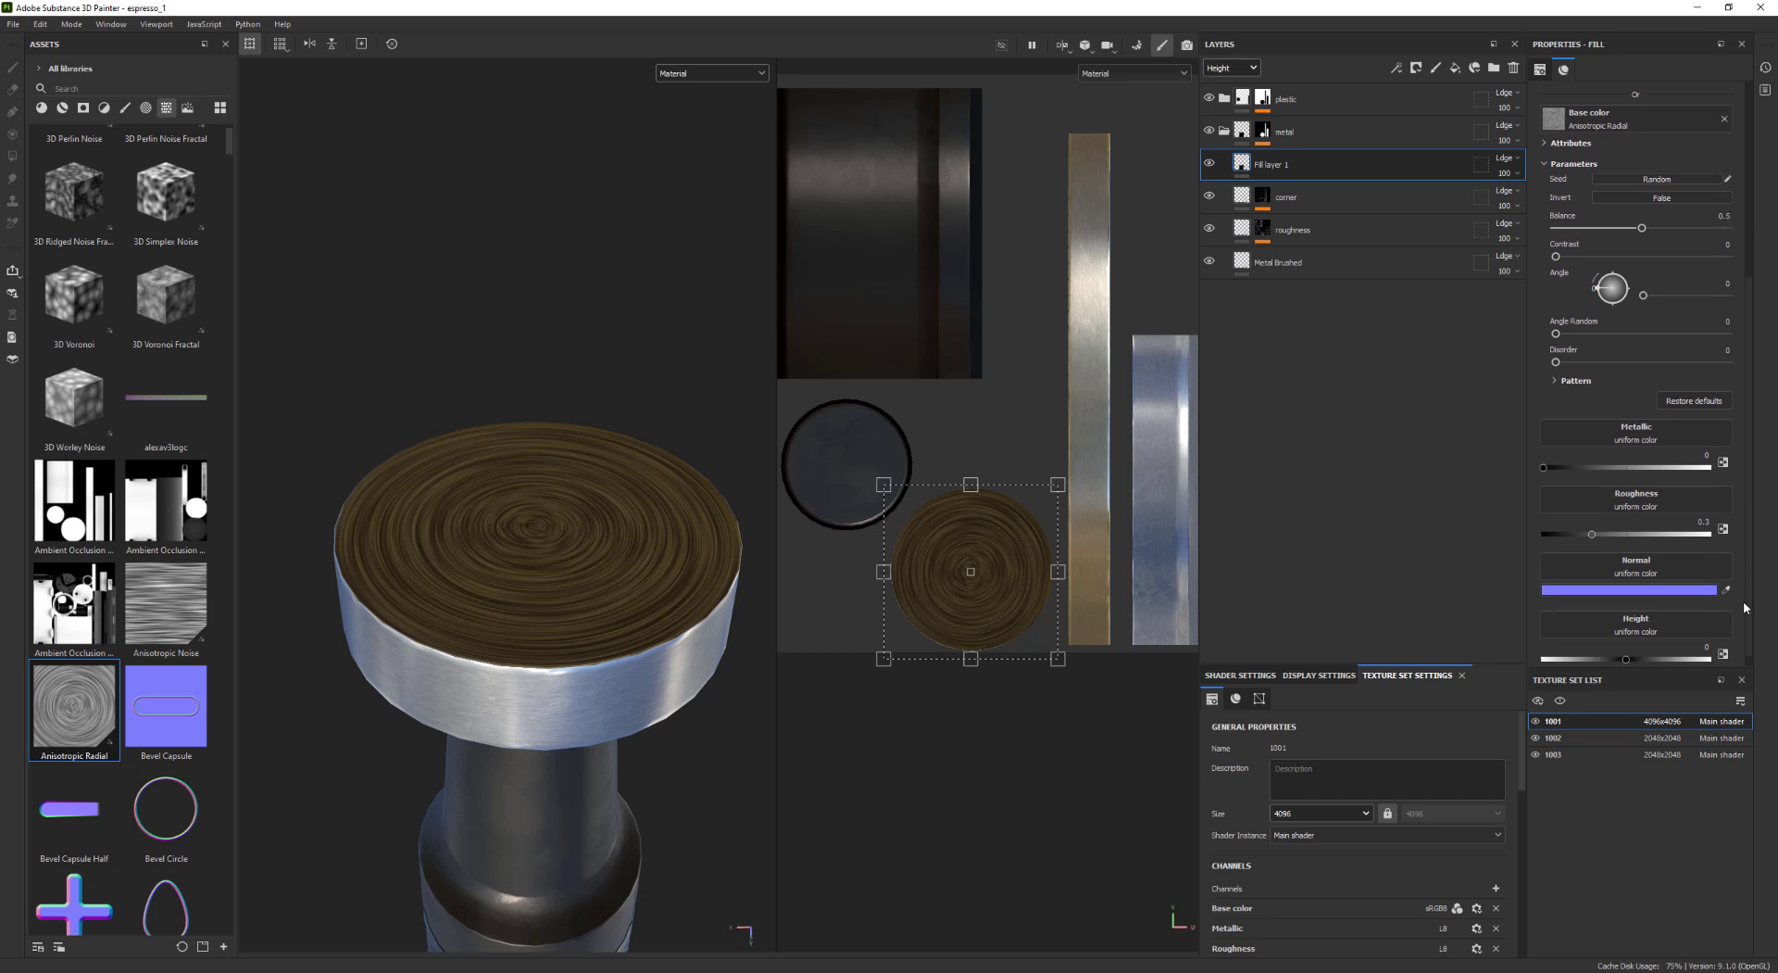
drag(76, 702, 1646, 612)
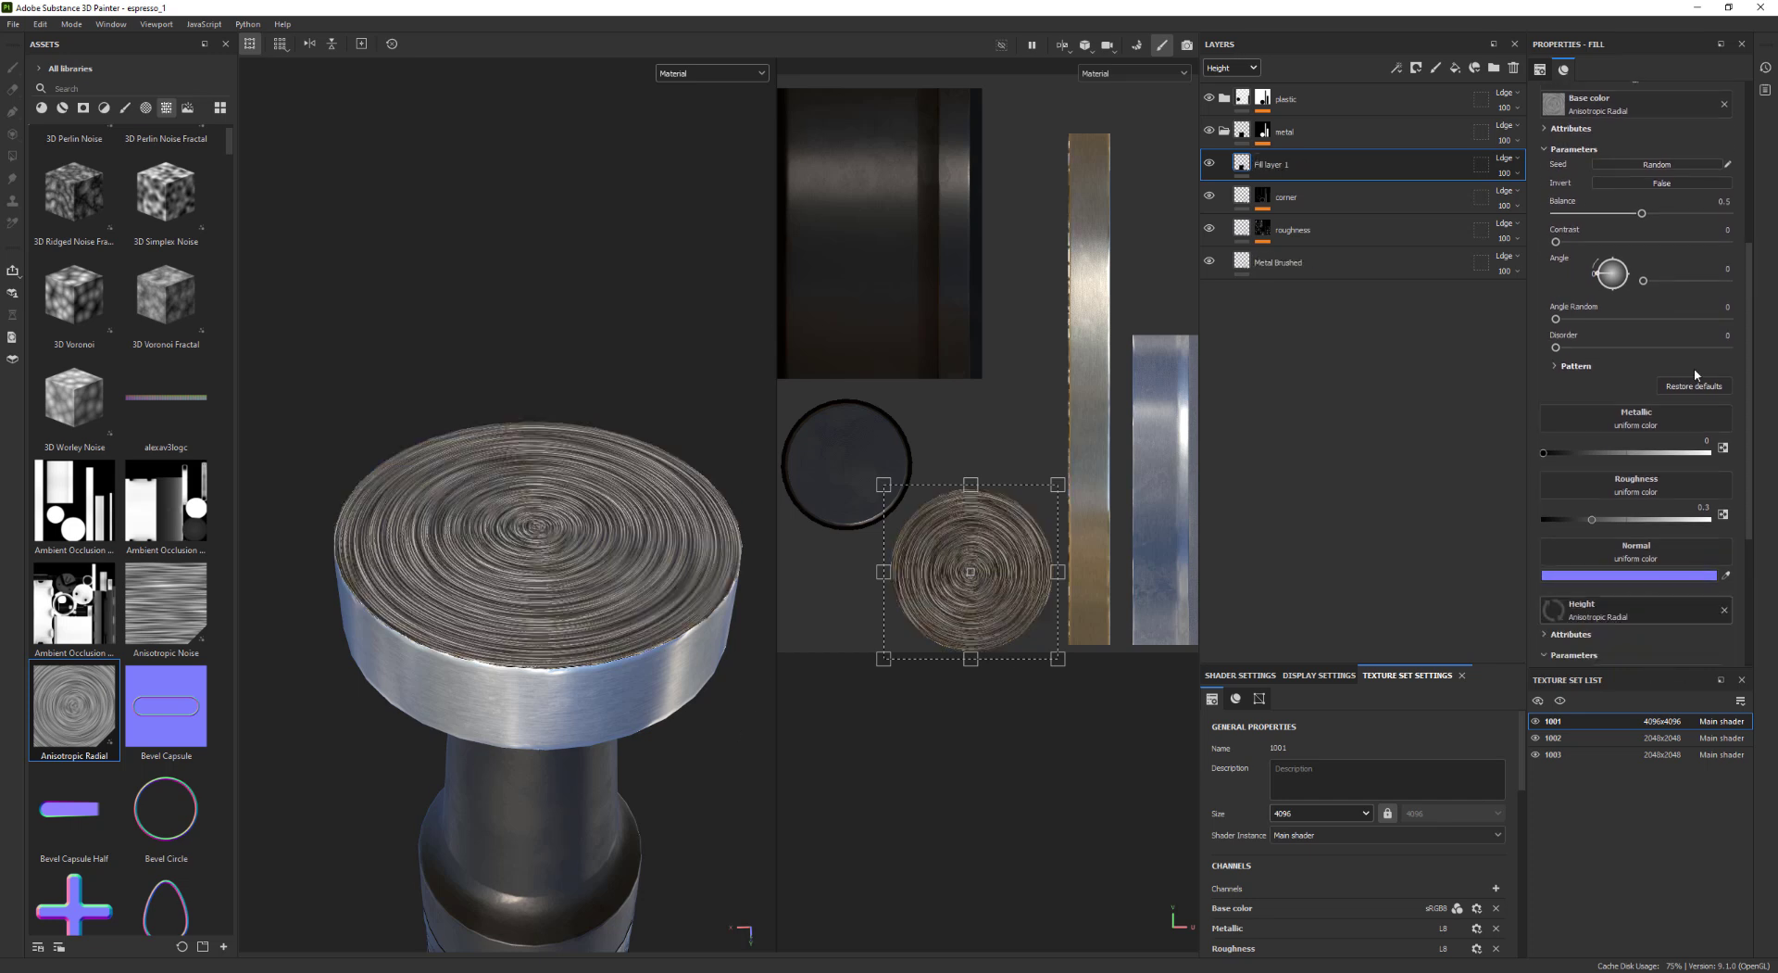
Restrict the radial fill layer to the height channel only and lower its height opacity to about 2
scroll(1745, 360, up, 4)
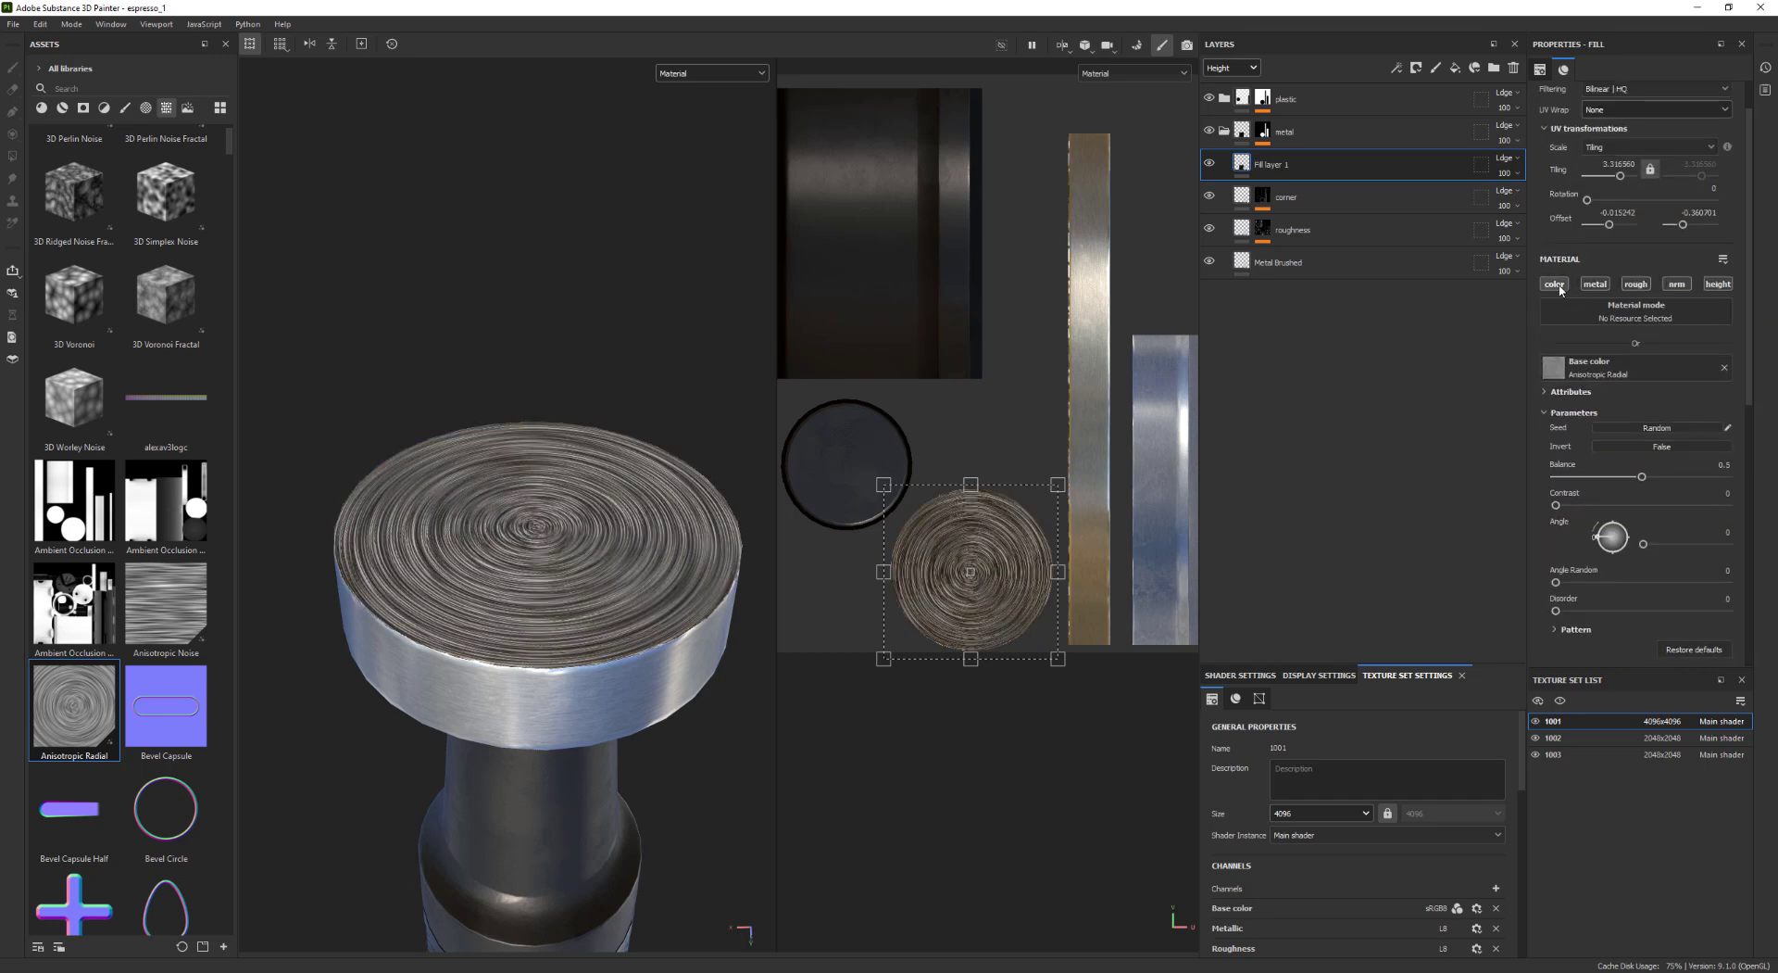
alt+click(1716, 285)
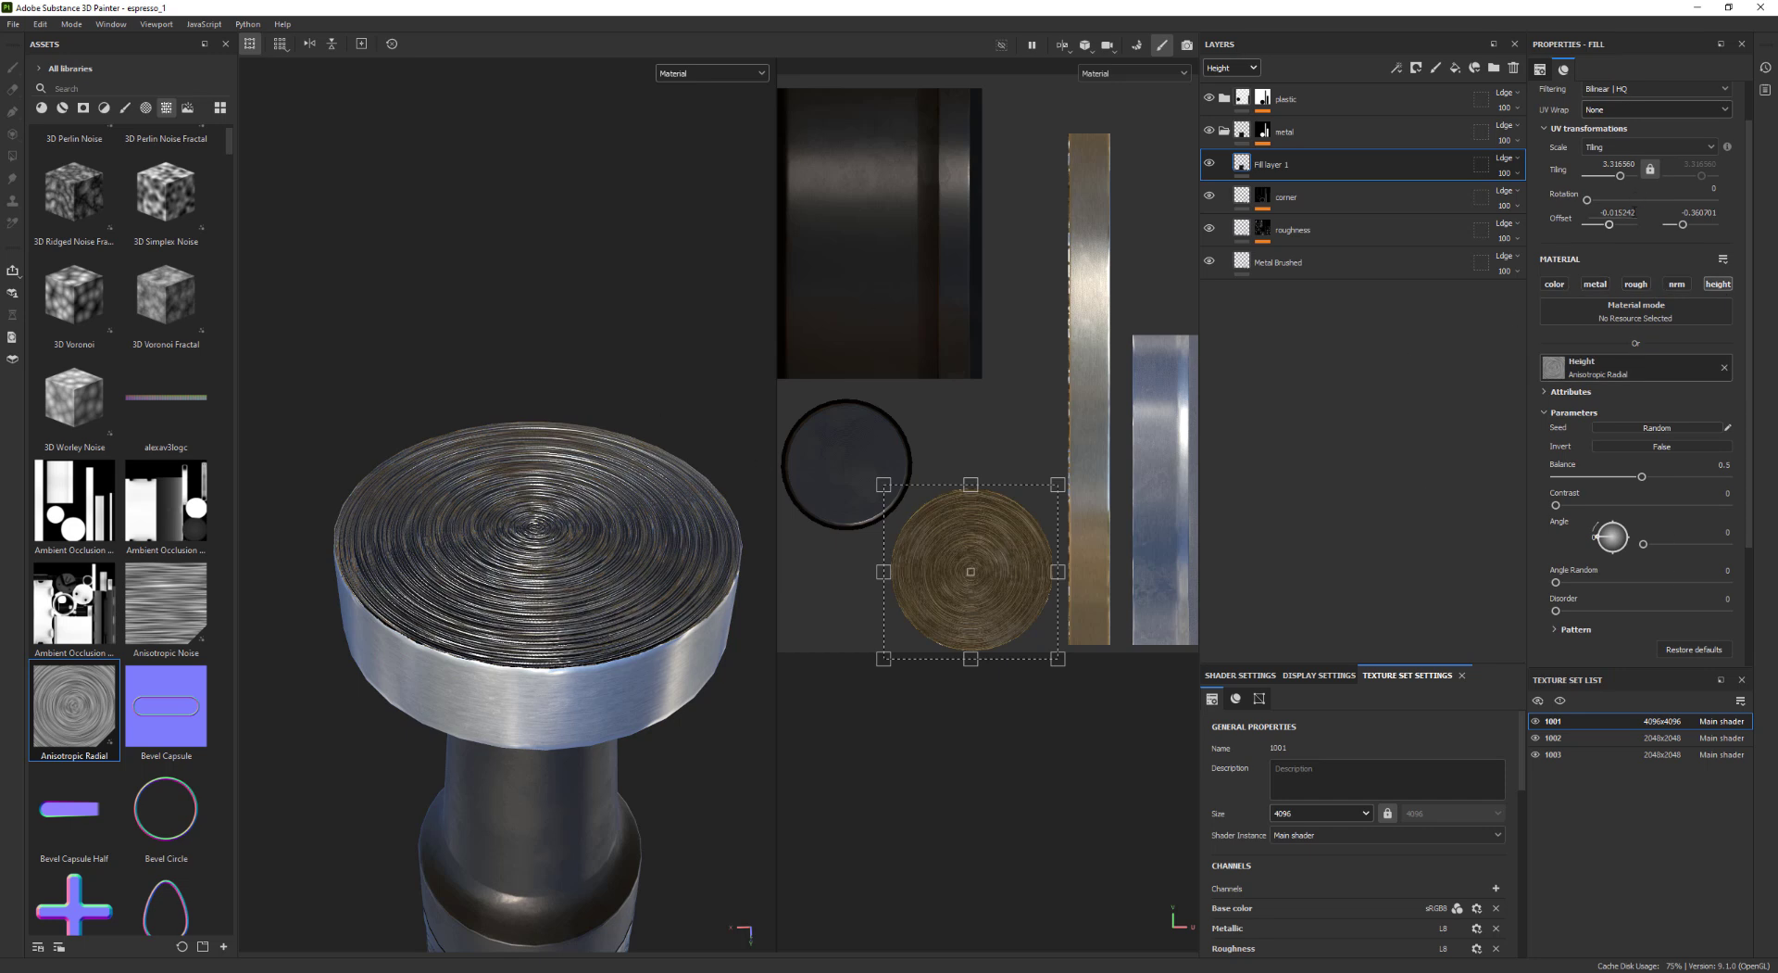
click(1504, 173)
drag(1534, 199, 1497, 199)
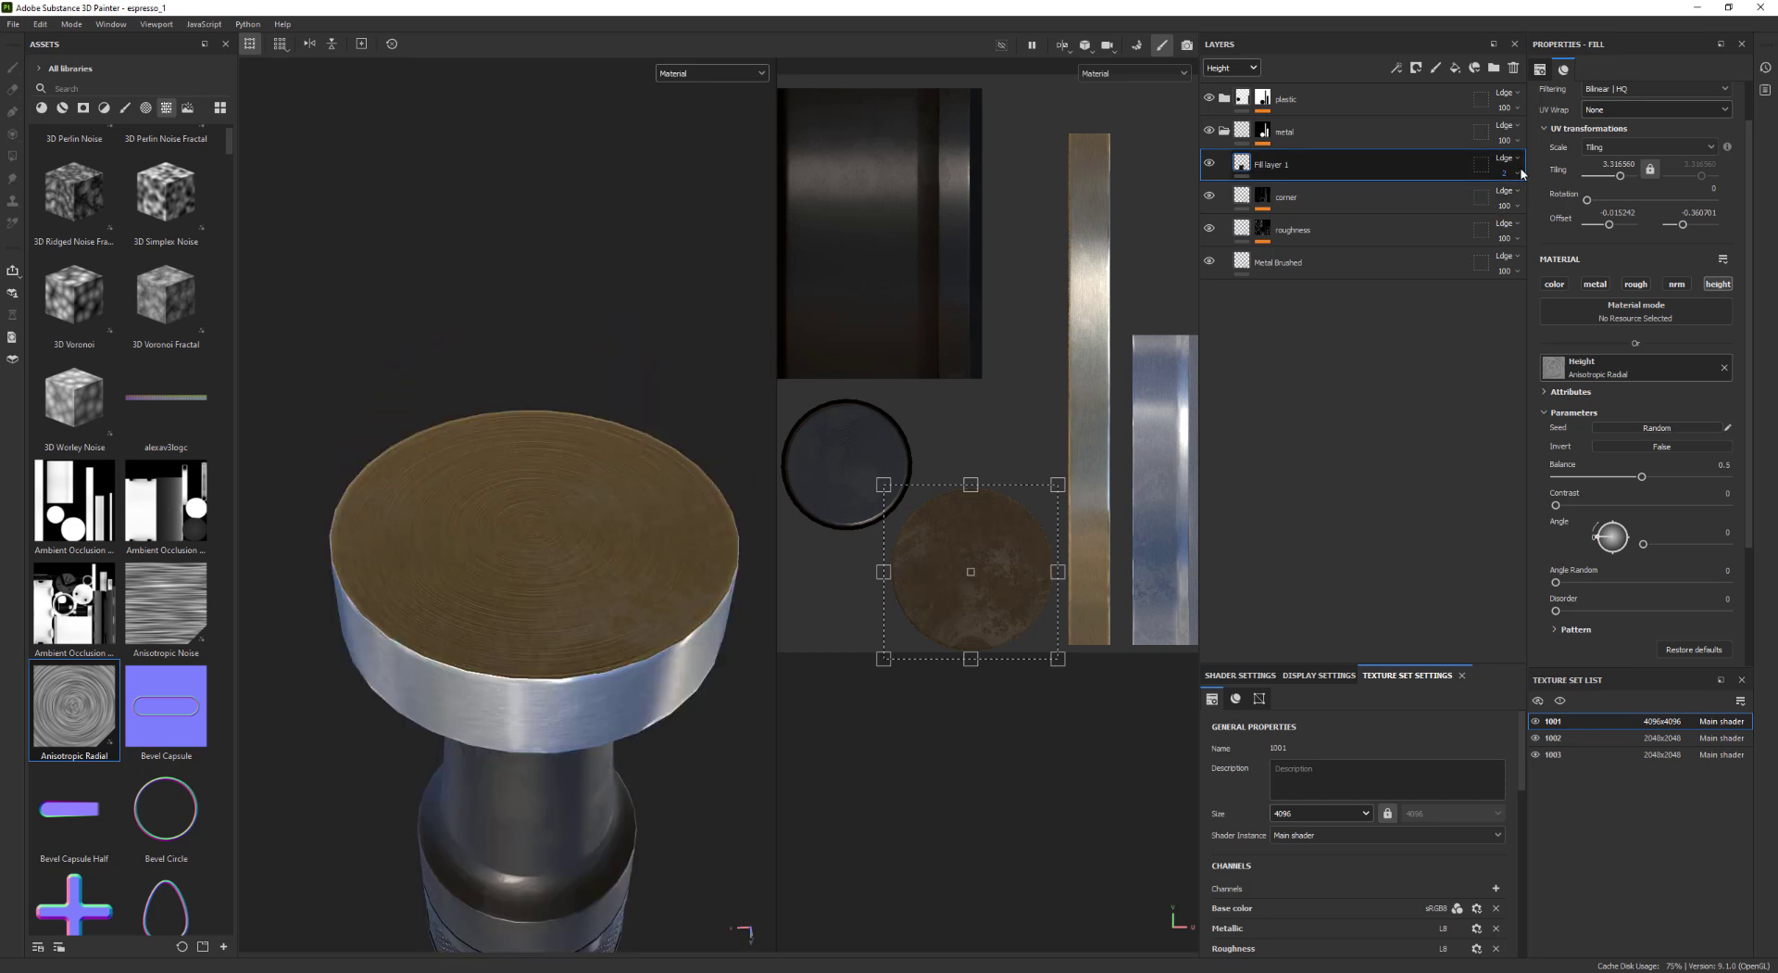
Collapse the metal group and expand the plastic group with its top_part folder
click(1520, 173)
alt+drag(575, 349, 491, 262)
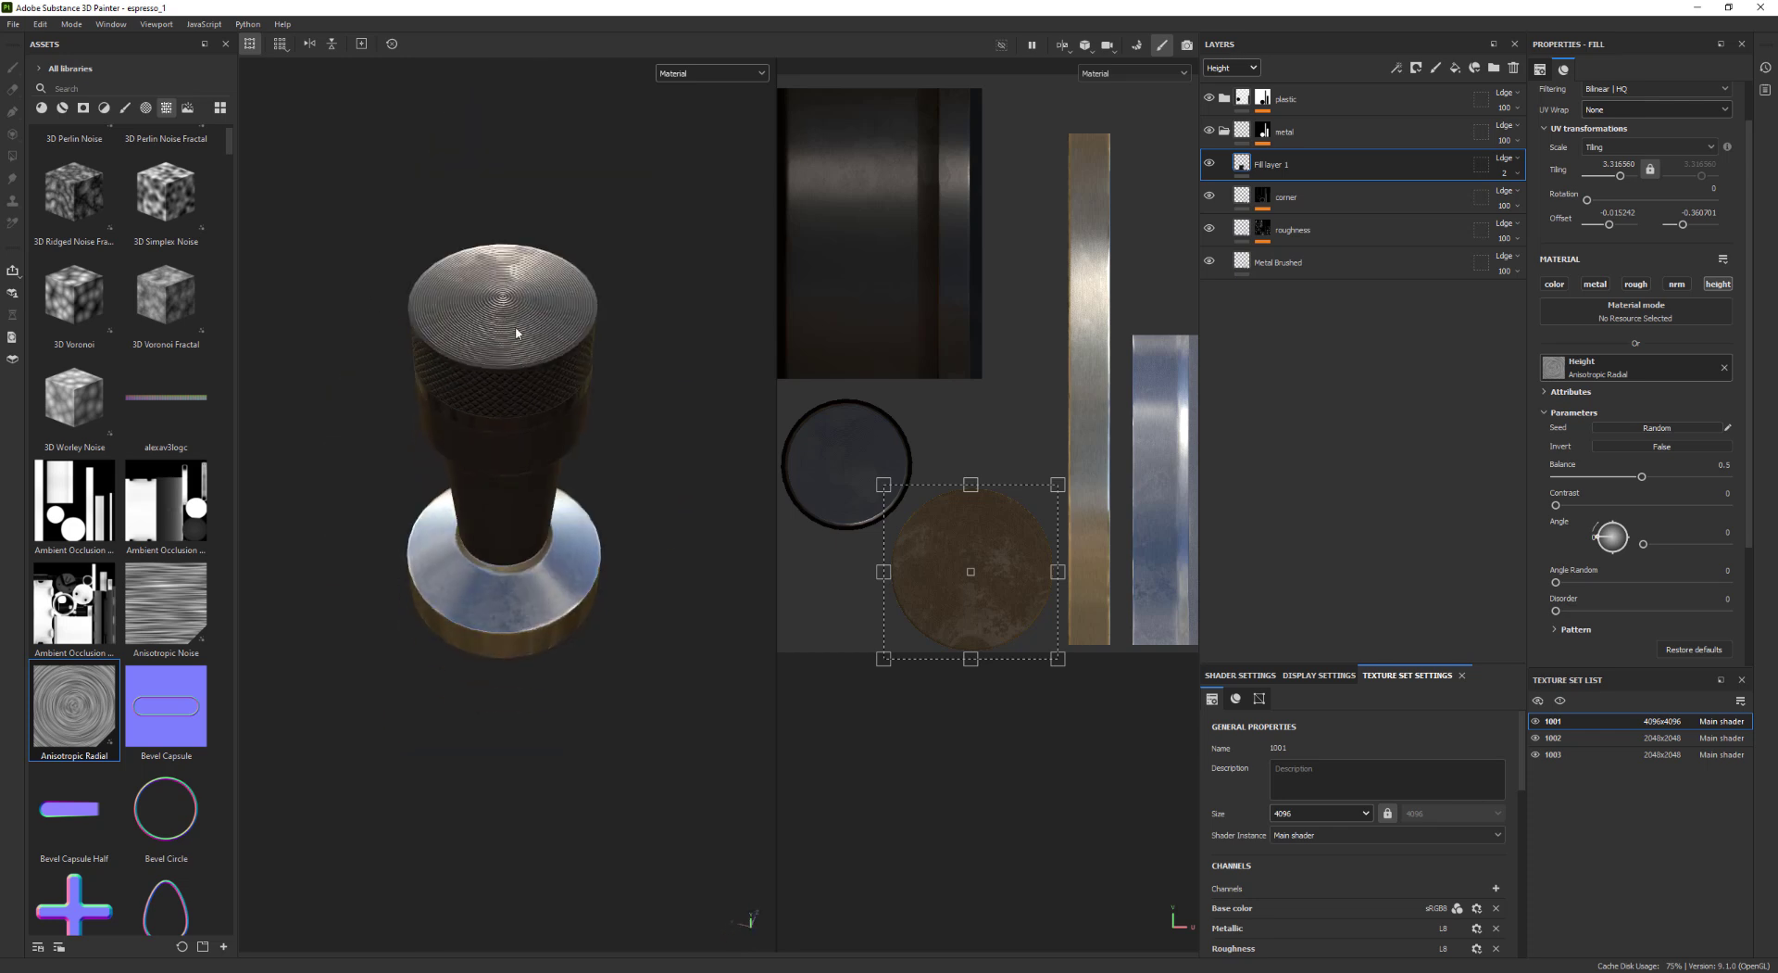
alt+drag(516, 333, 497, 301)
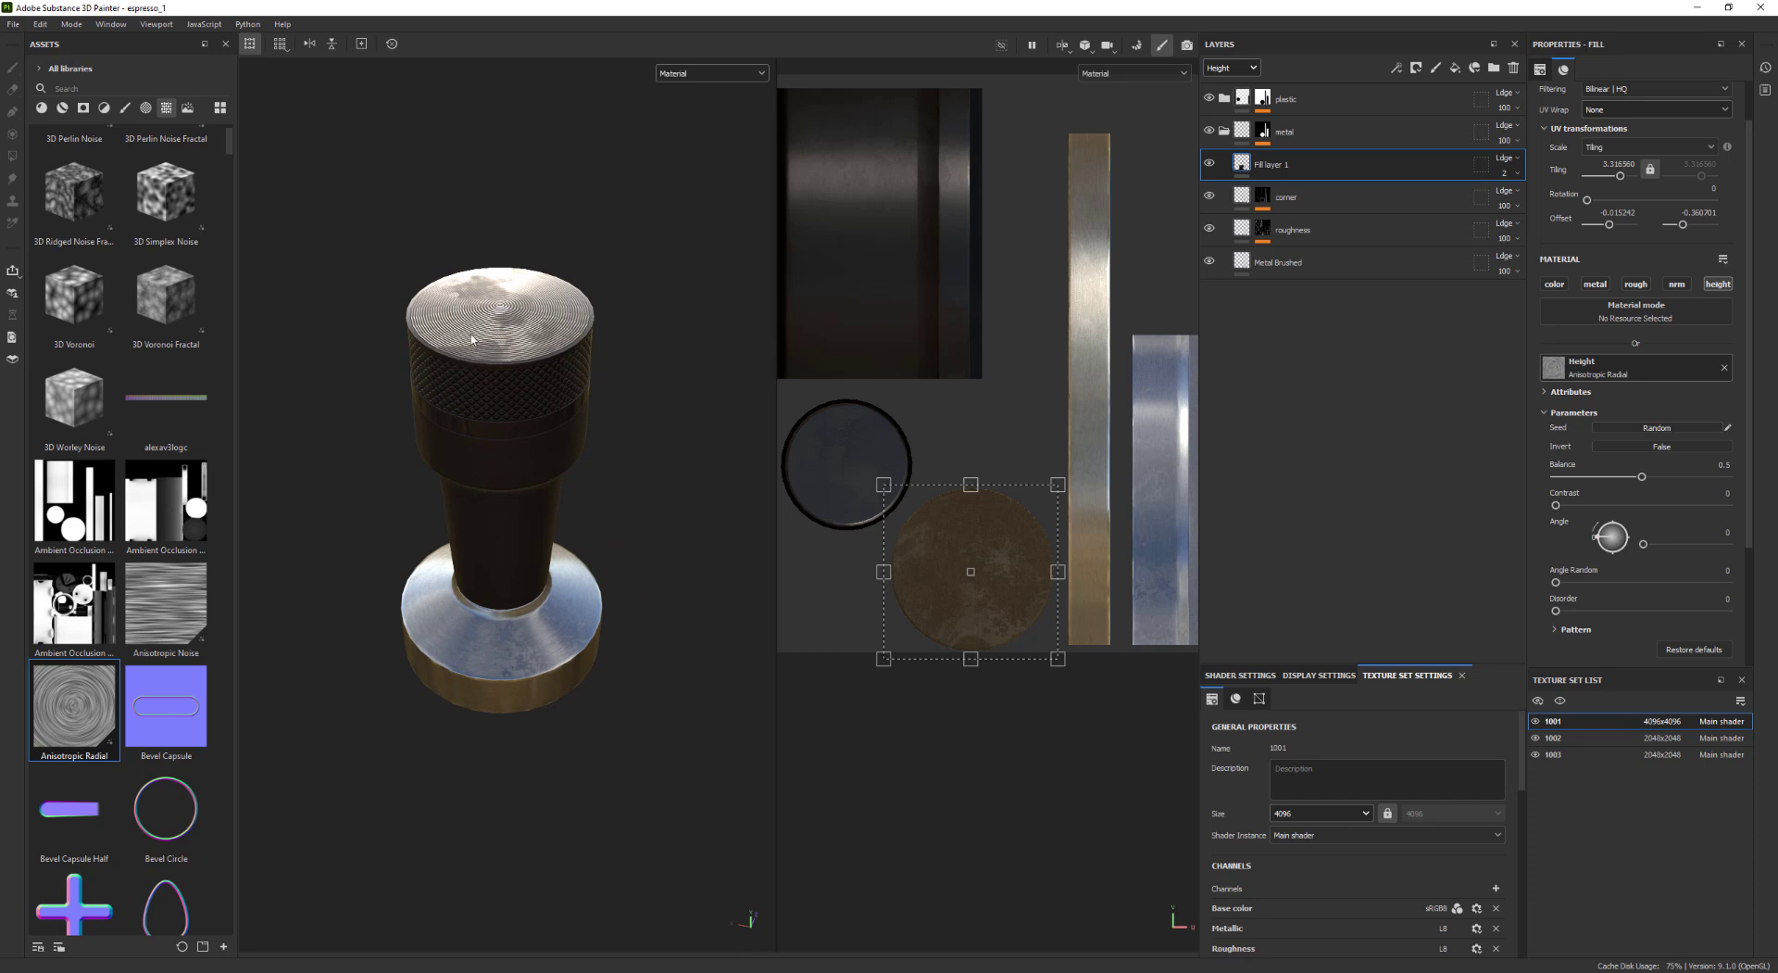
click(1223, 131)
click(1223, 98)
click(1263, 214)
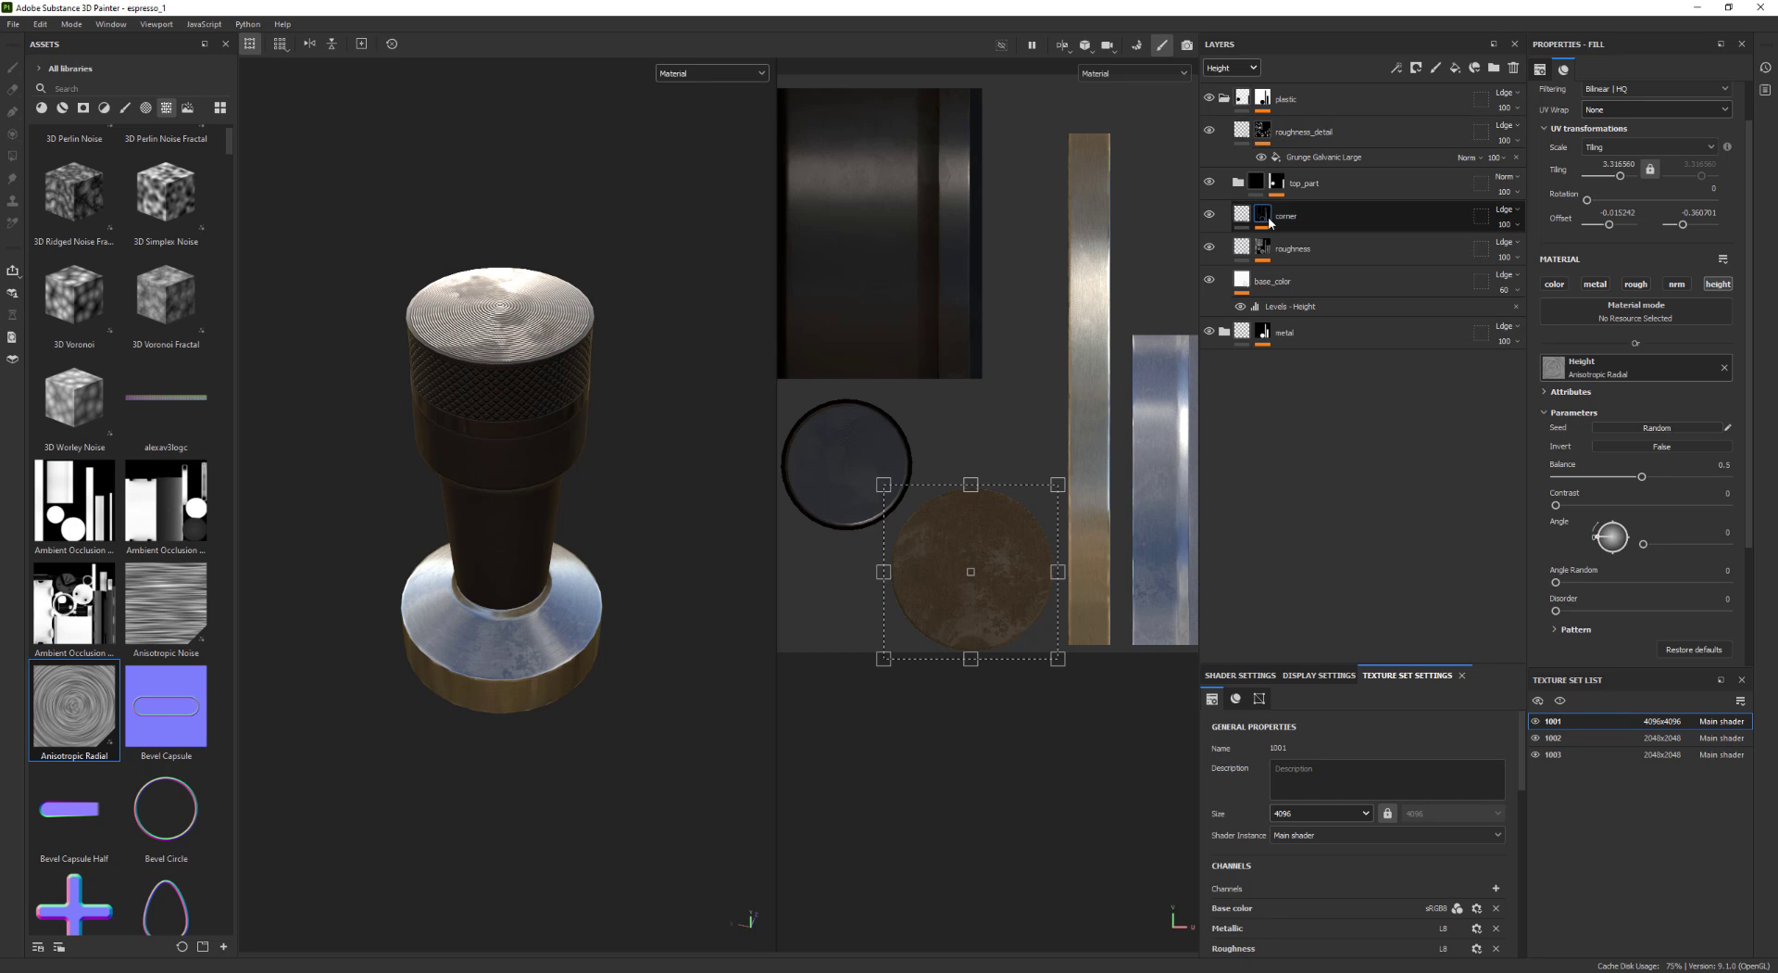
click(1275, 183)
click(1267, 246)
click(1259, 189)
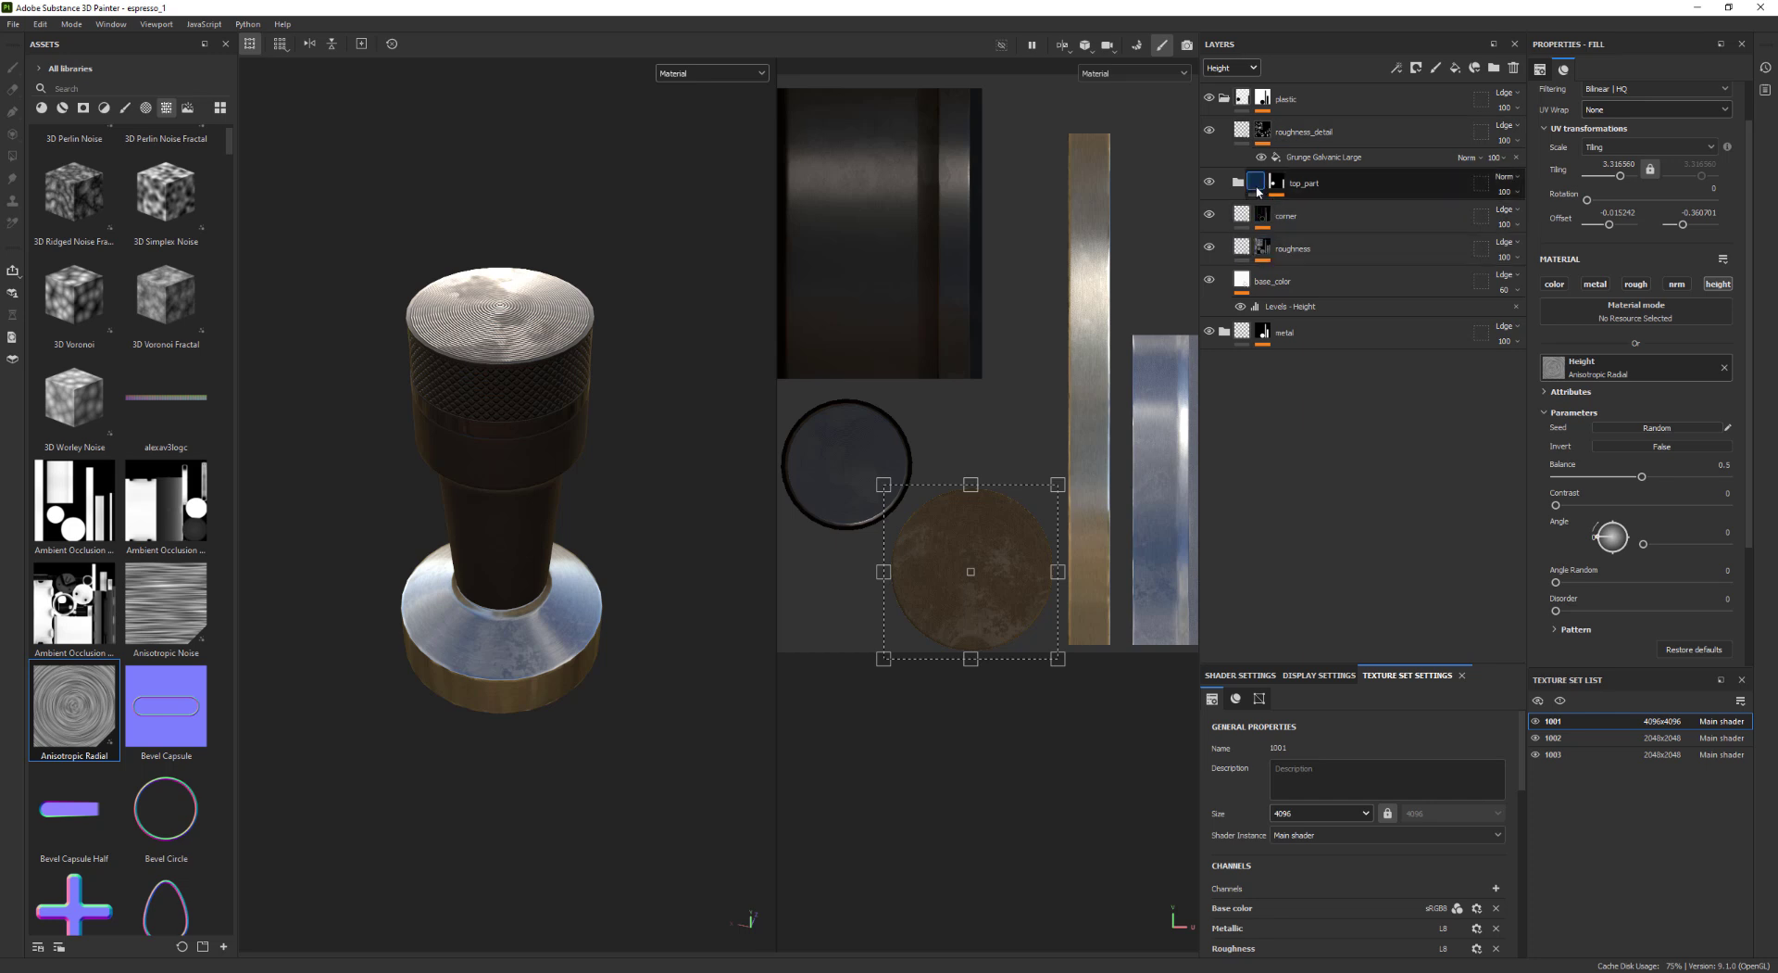
click(1248, 215)
click(1237, 183)
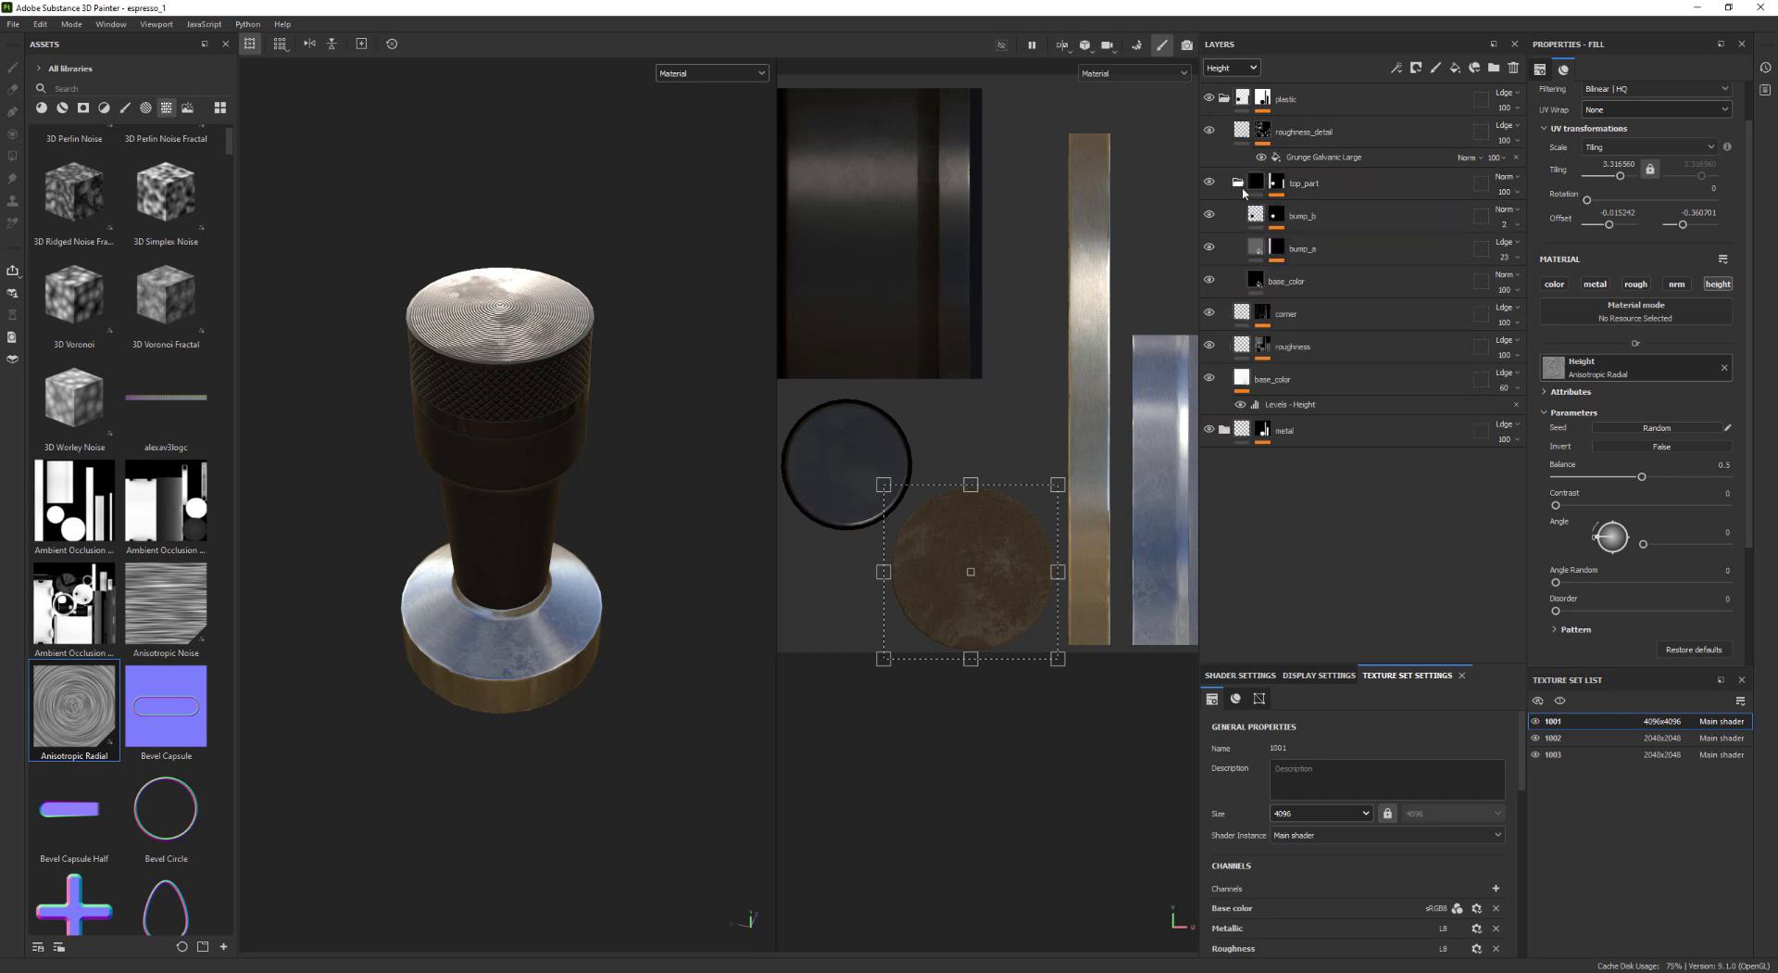
Toggle the visibility of bump_a and bump_b to identify which layer shapes the handle's top face
click(1209, 246)
click(1209, 246)
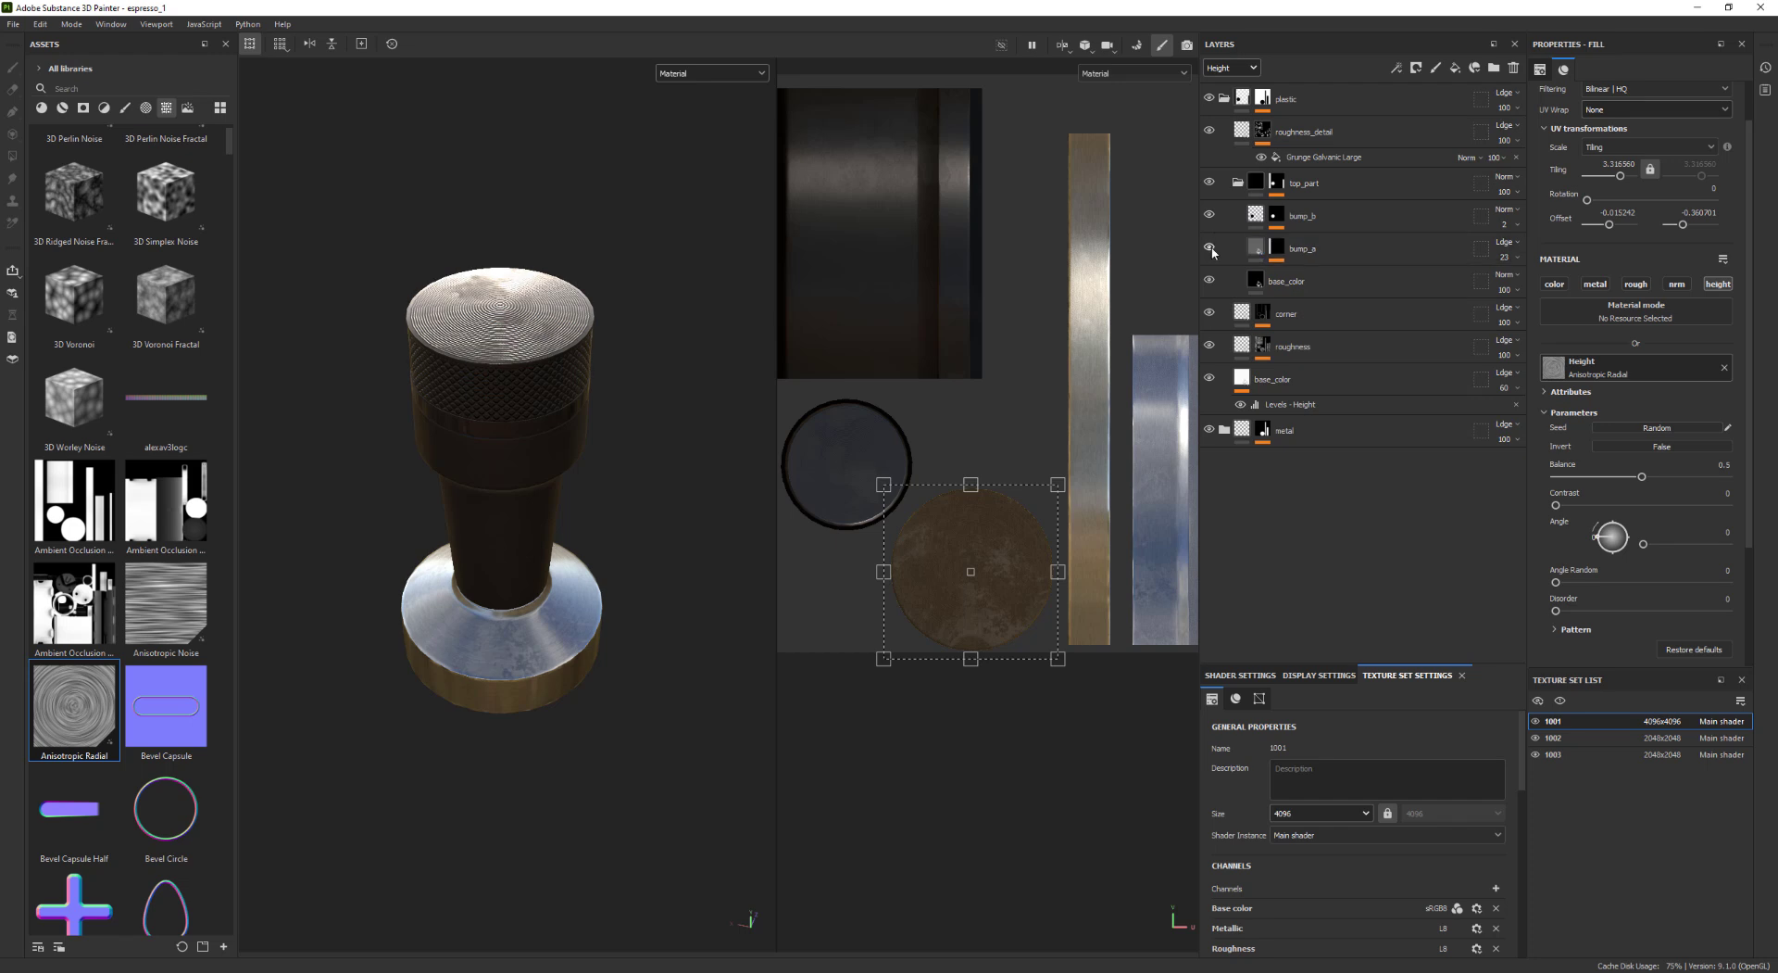
click(1209, 214)
click(1208, 214)
Duplicate the bump_b layer and hide the original
click(1250, 222)
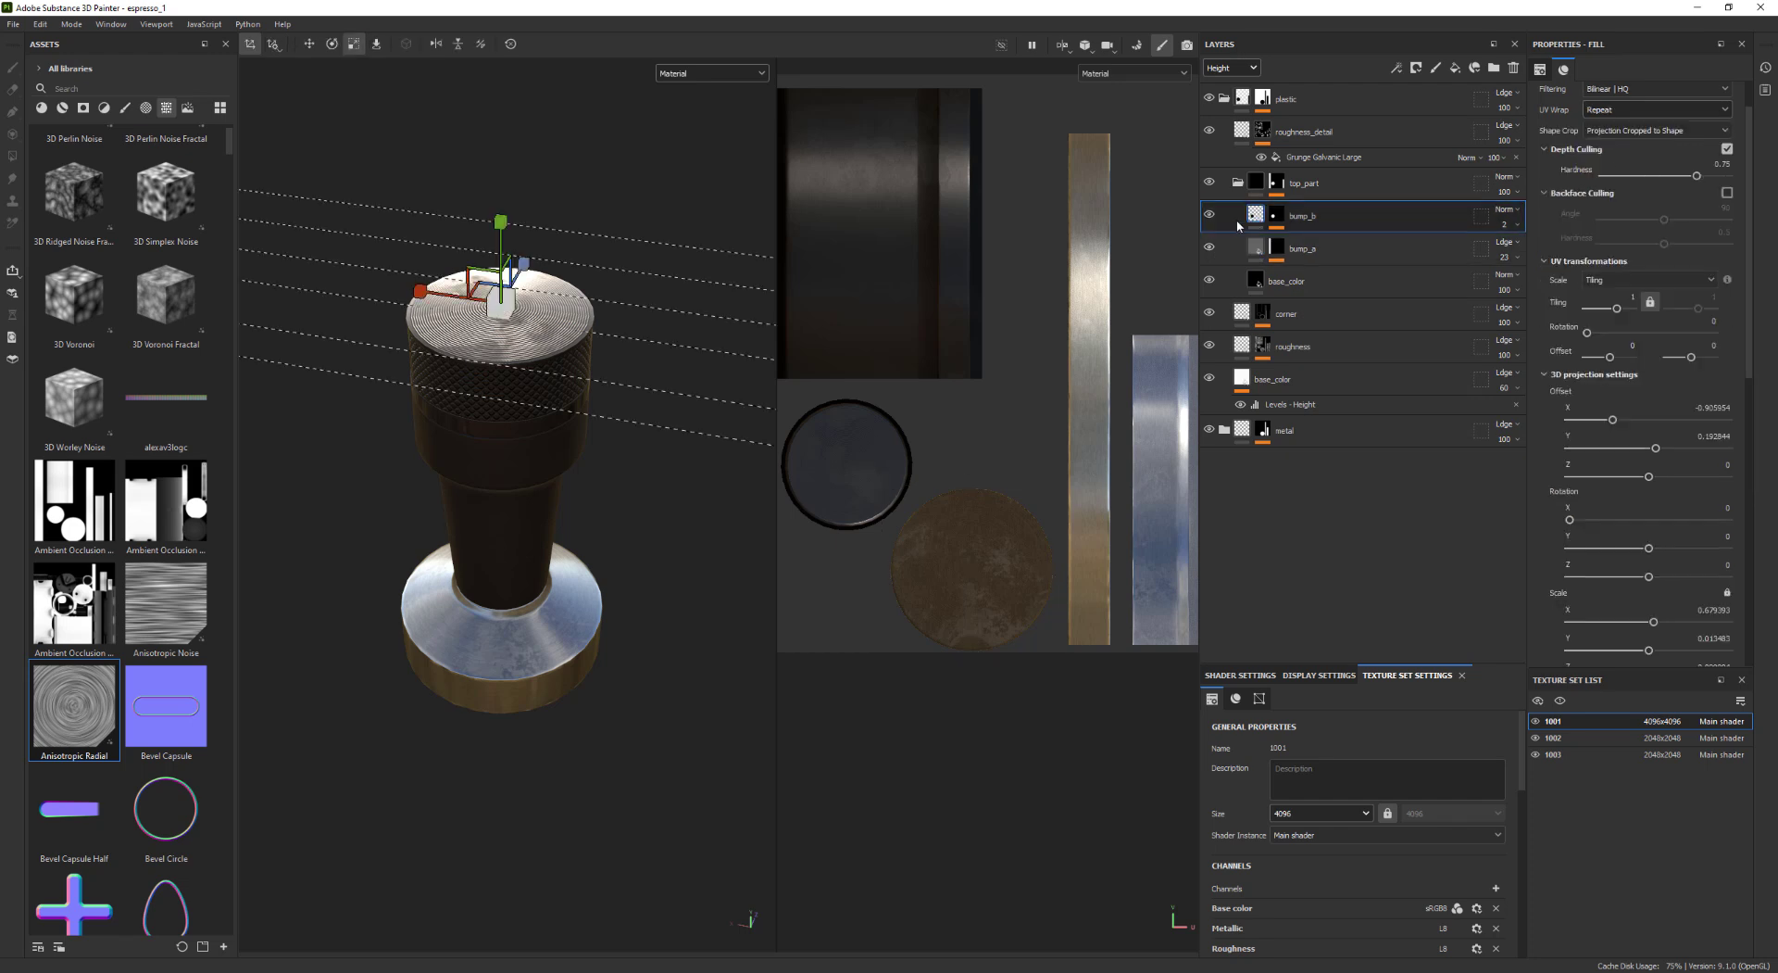
key(ctrl+d)
click(1210, 248)
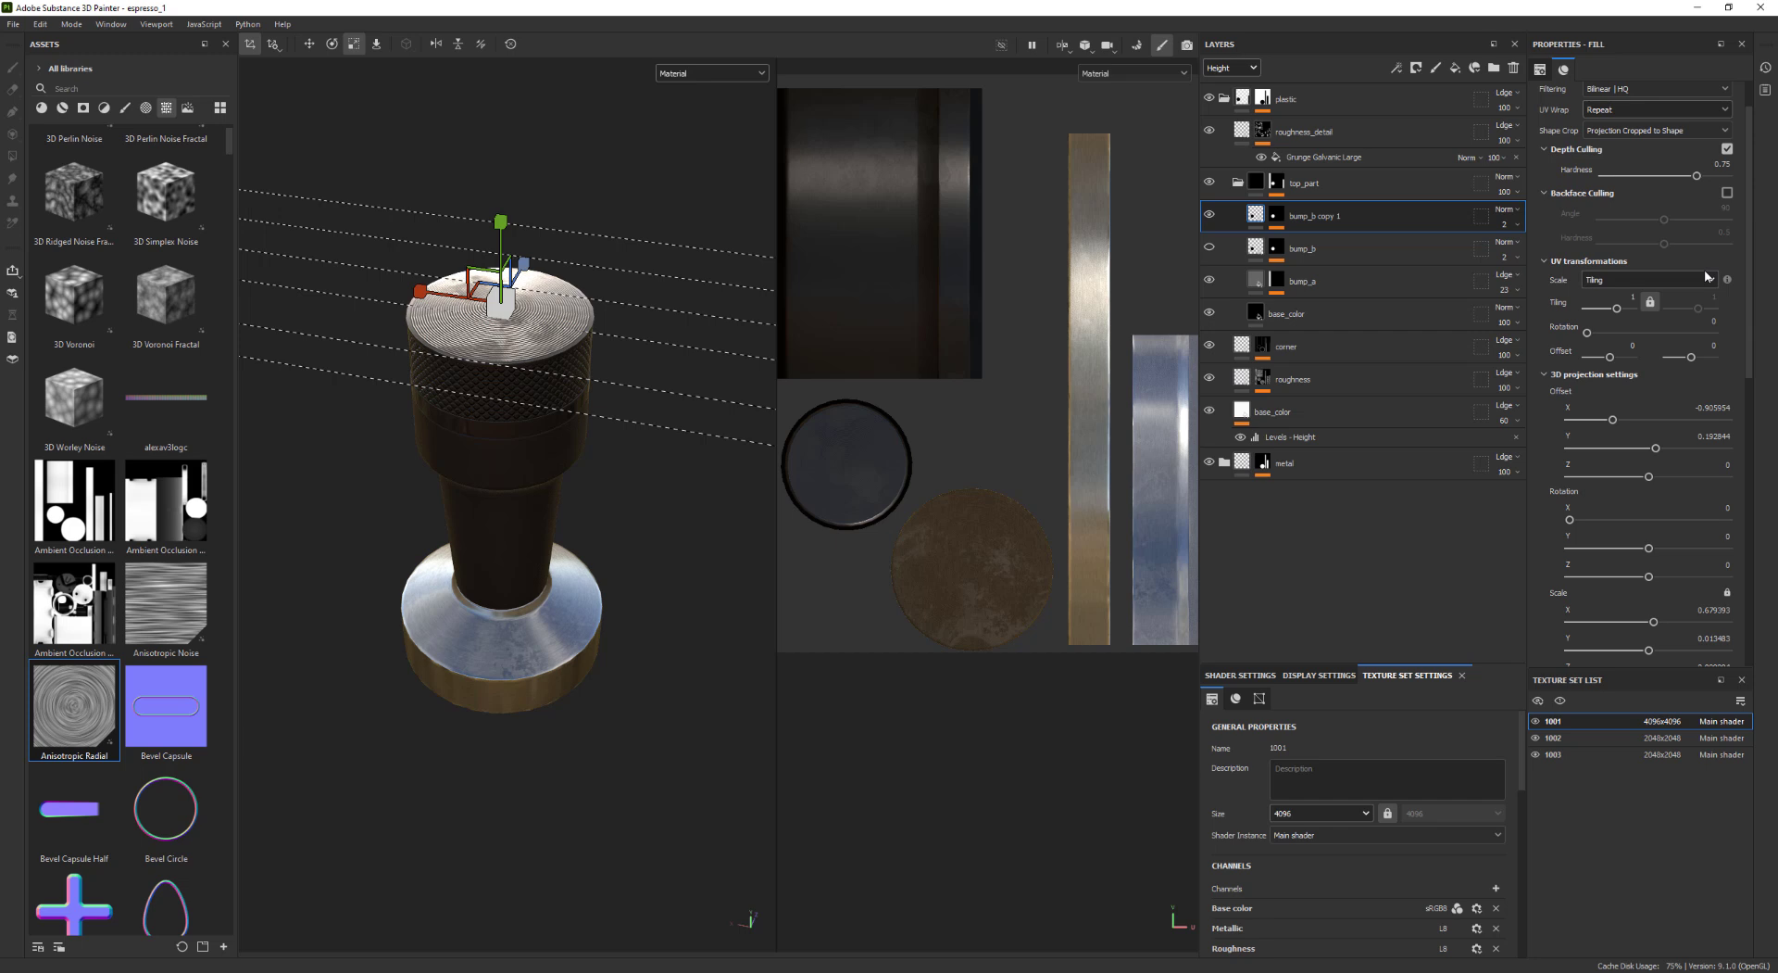
Switch the duplicated bump layer to UV projection with UV Wrap set to None
scroll(1741, 132, up, 2)
click(1654, 120)
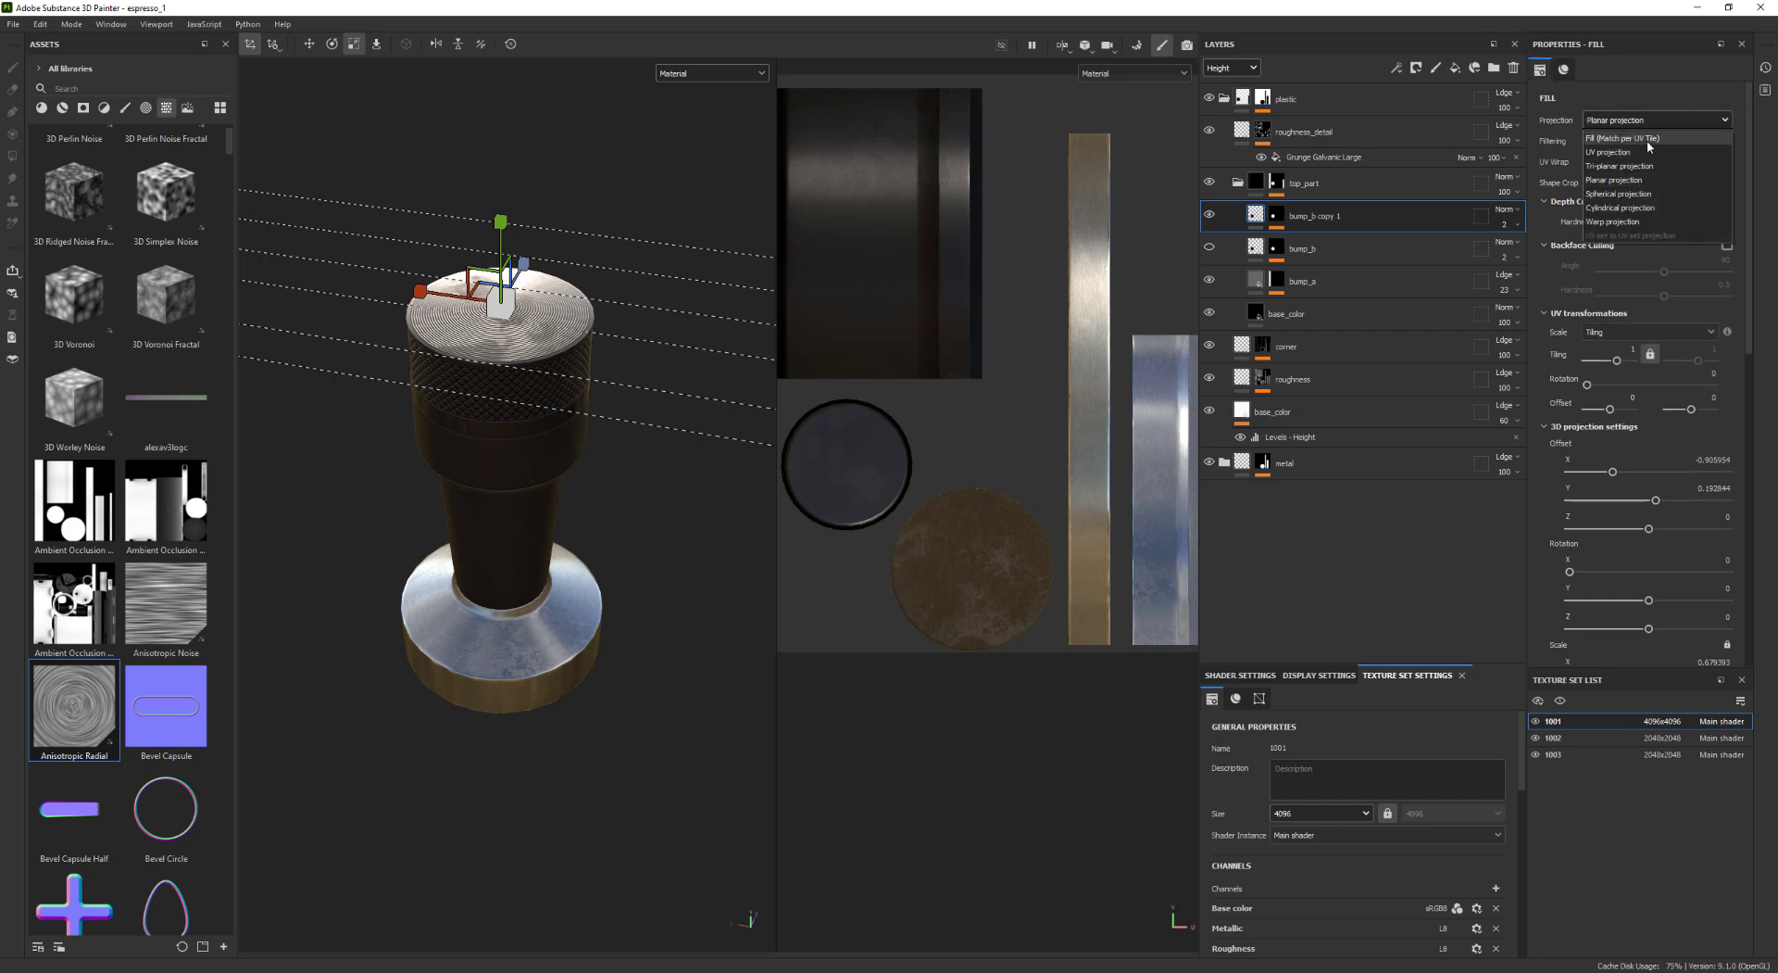
click(1642, 154)
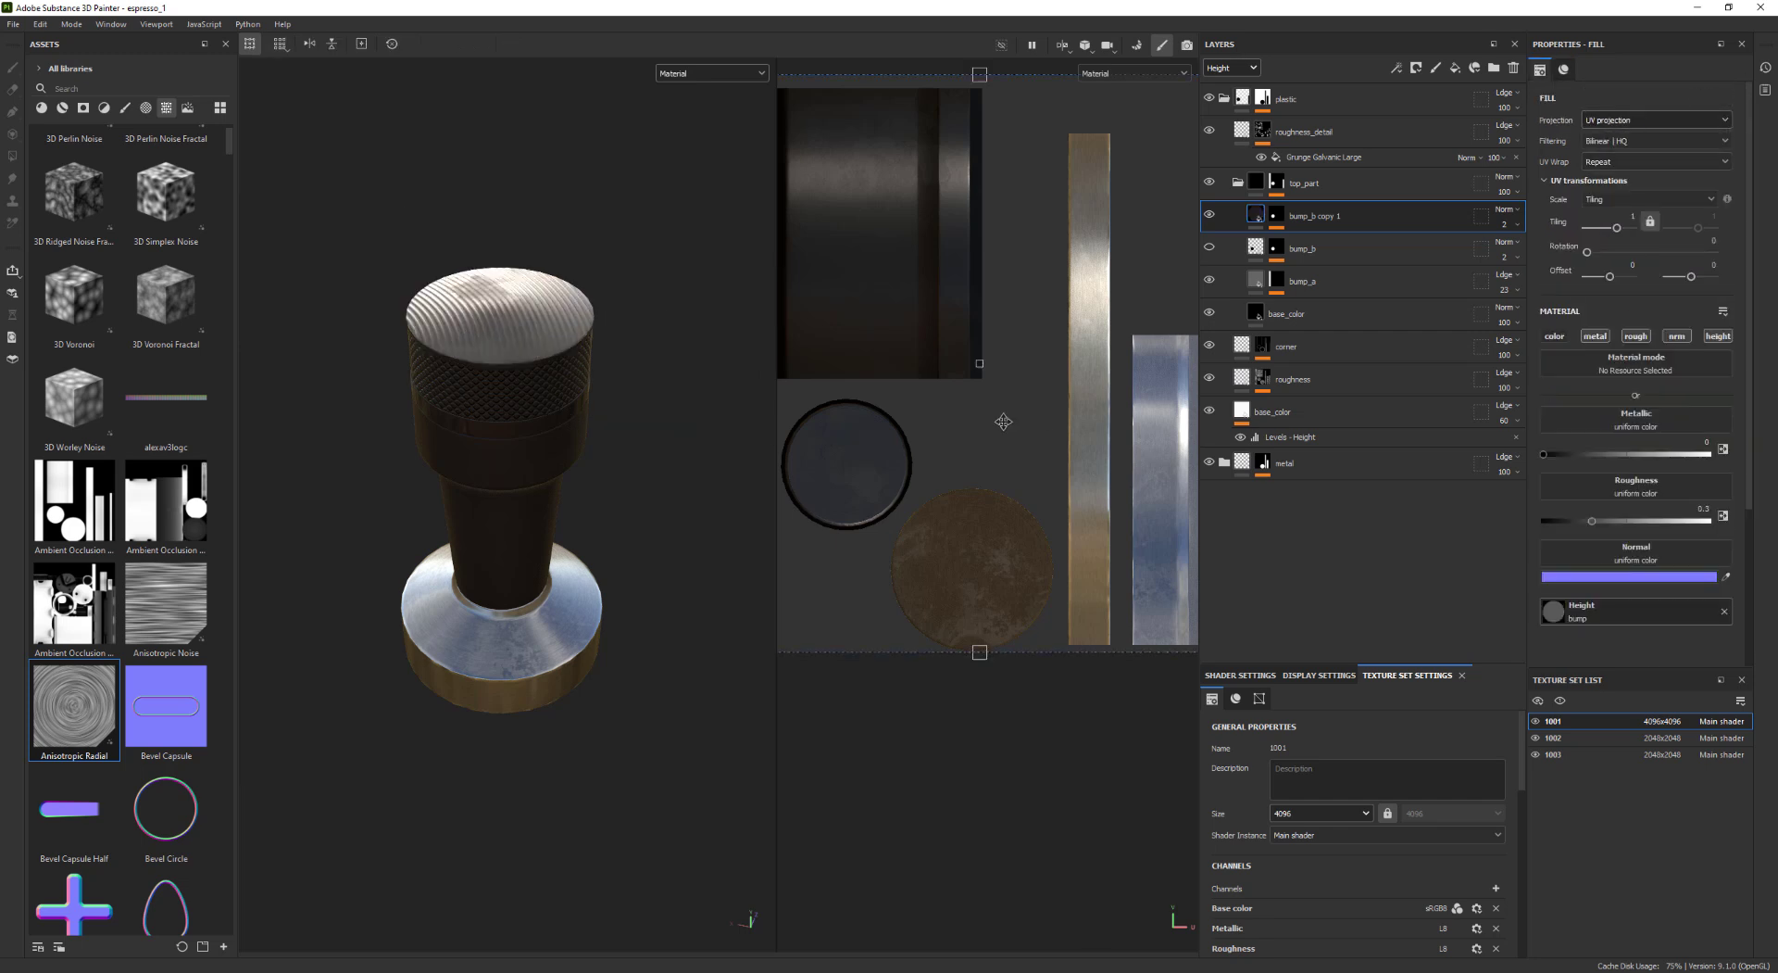
scroll(1003, 421, down, 3)
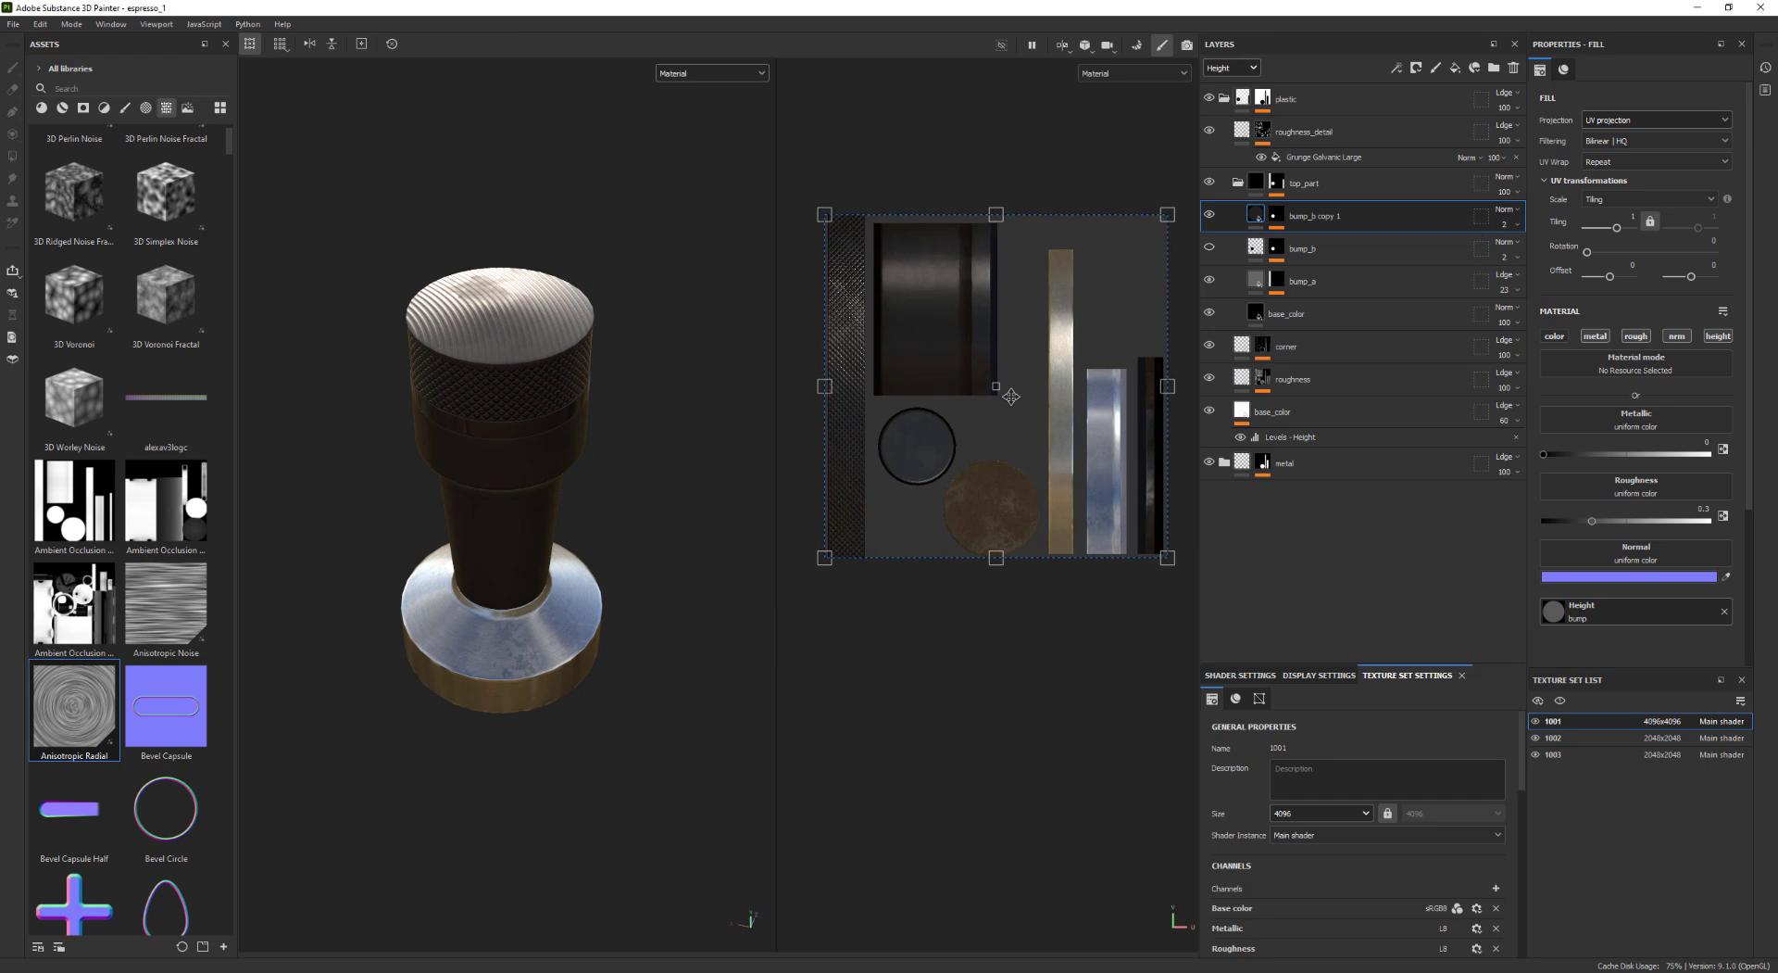
click(1637, 160)
click(1636, 178)
Move and shrink the circular bump pattern onto the handle top's round UV island, at a tiling of about 5.44
drag(952, 439, 932, 459)
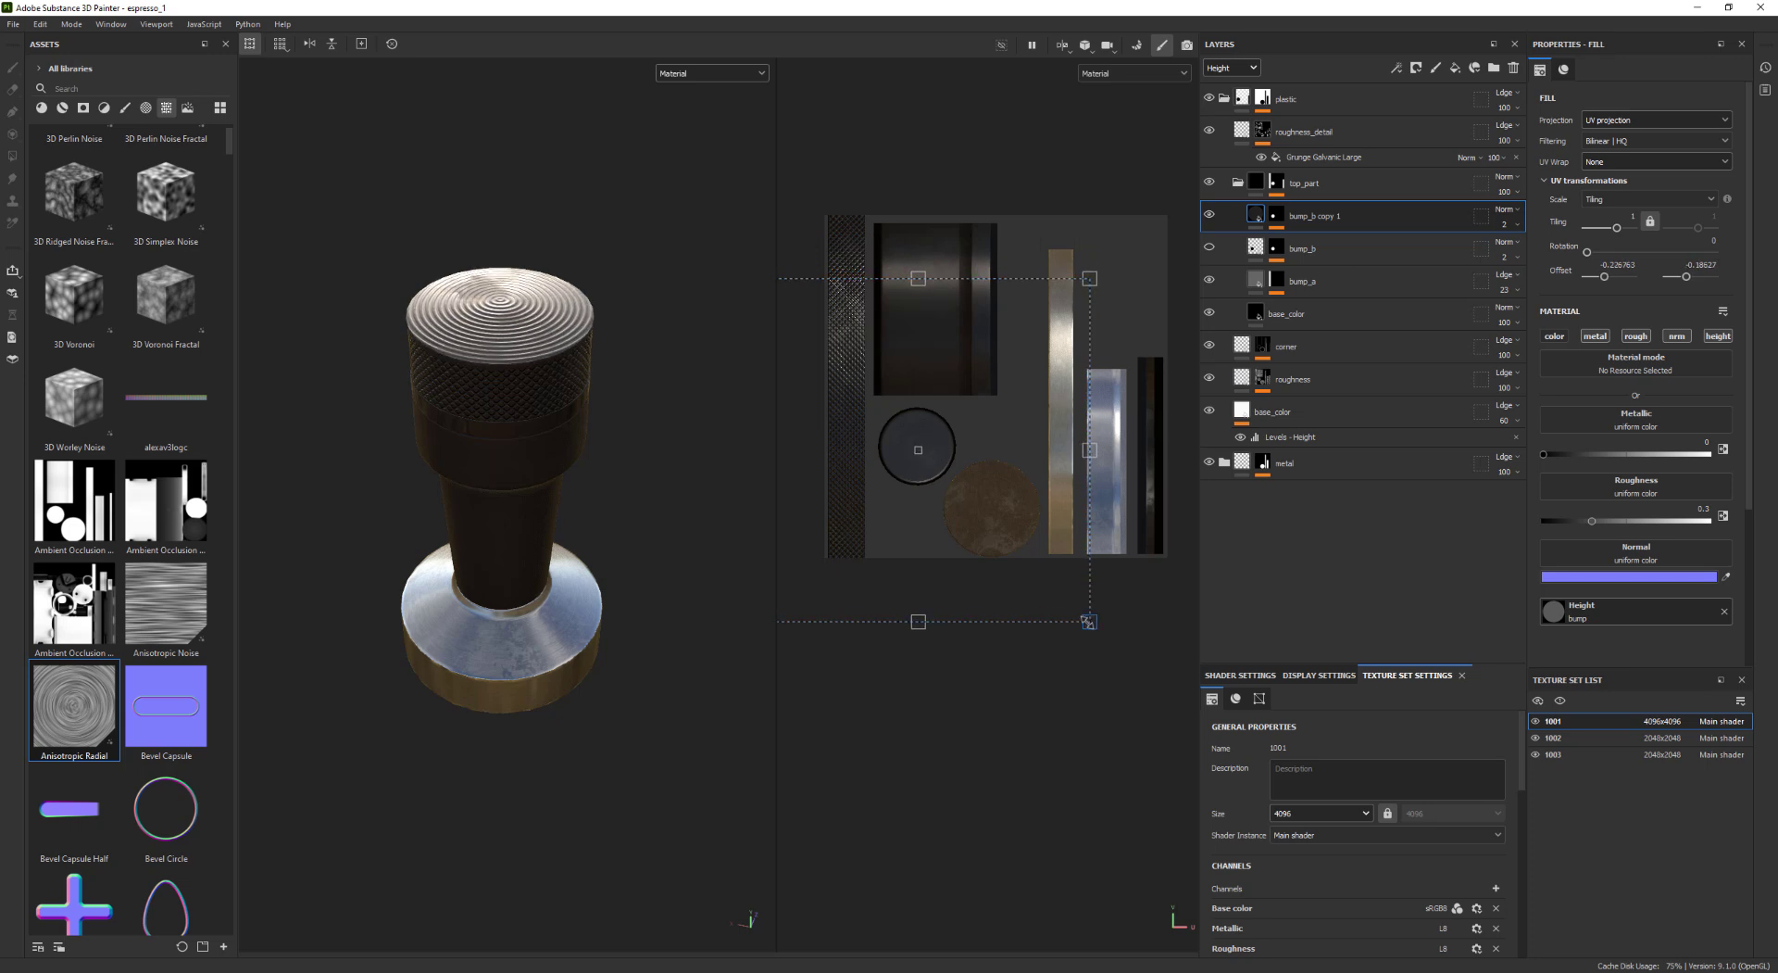
drag(1089, 621, 943, 475)
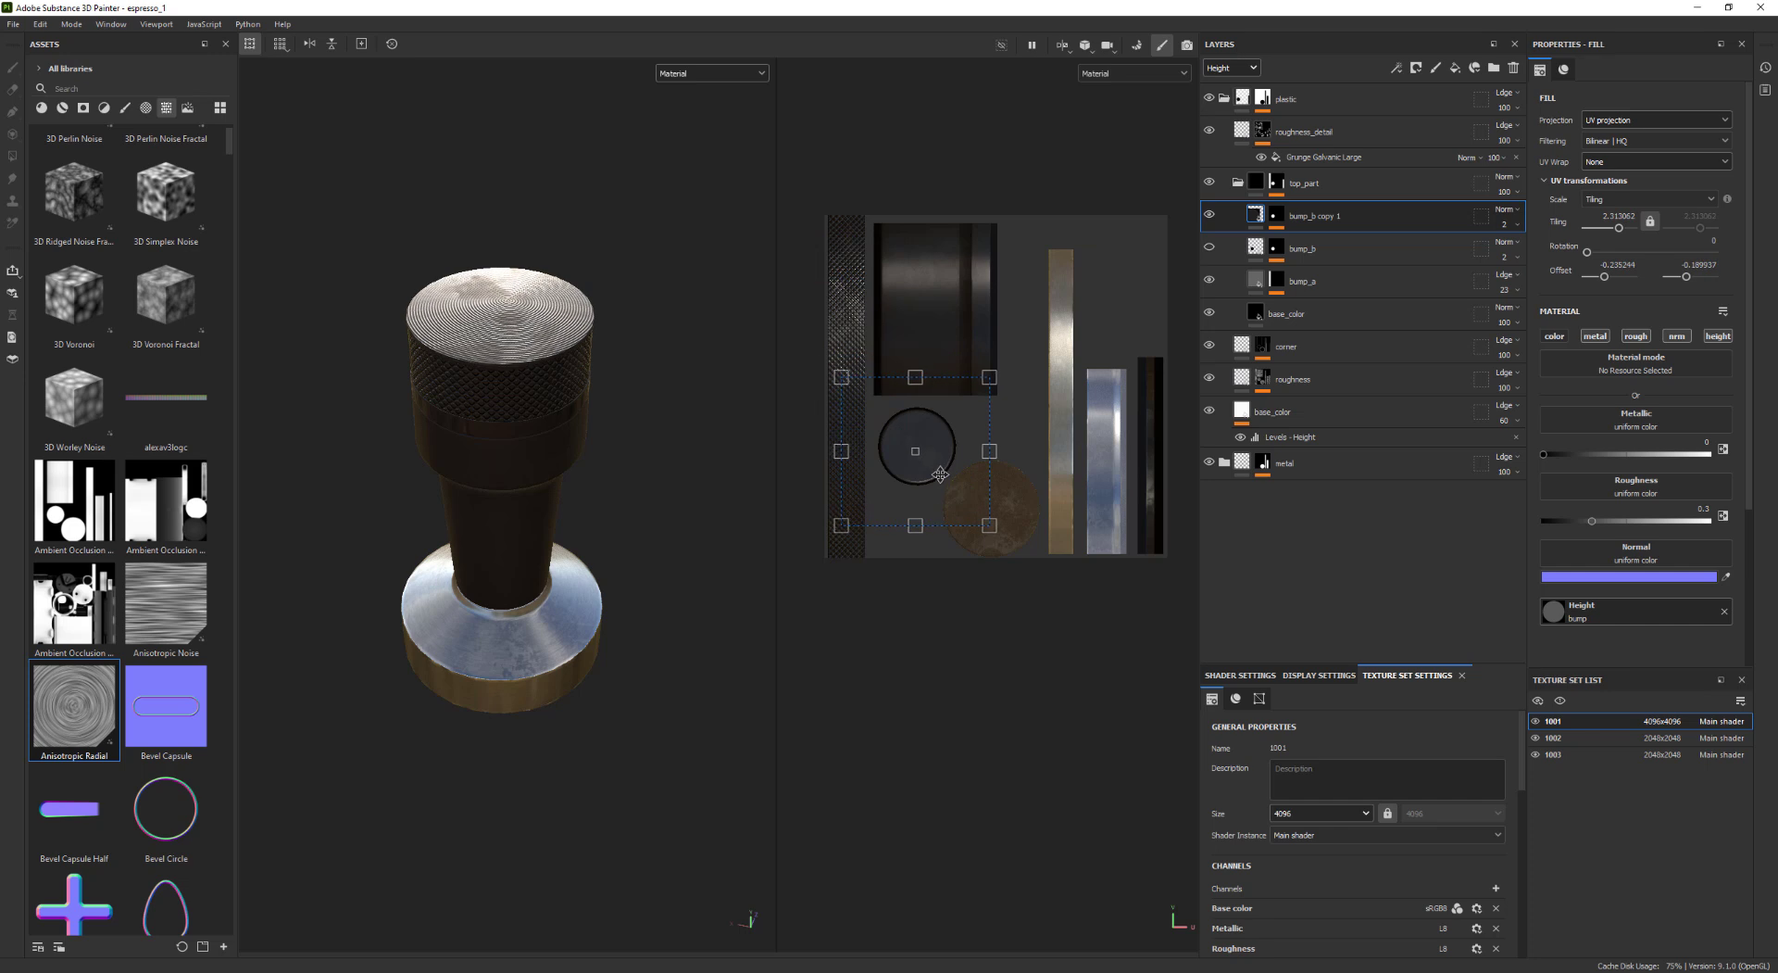
alt+drag(567, 457, 596, 490)
scroll(754, 508, up, 2)
scroll(965, 522, up, 1)
scroll(942, 503, up, 5)
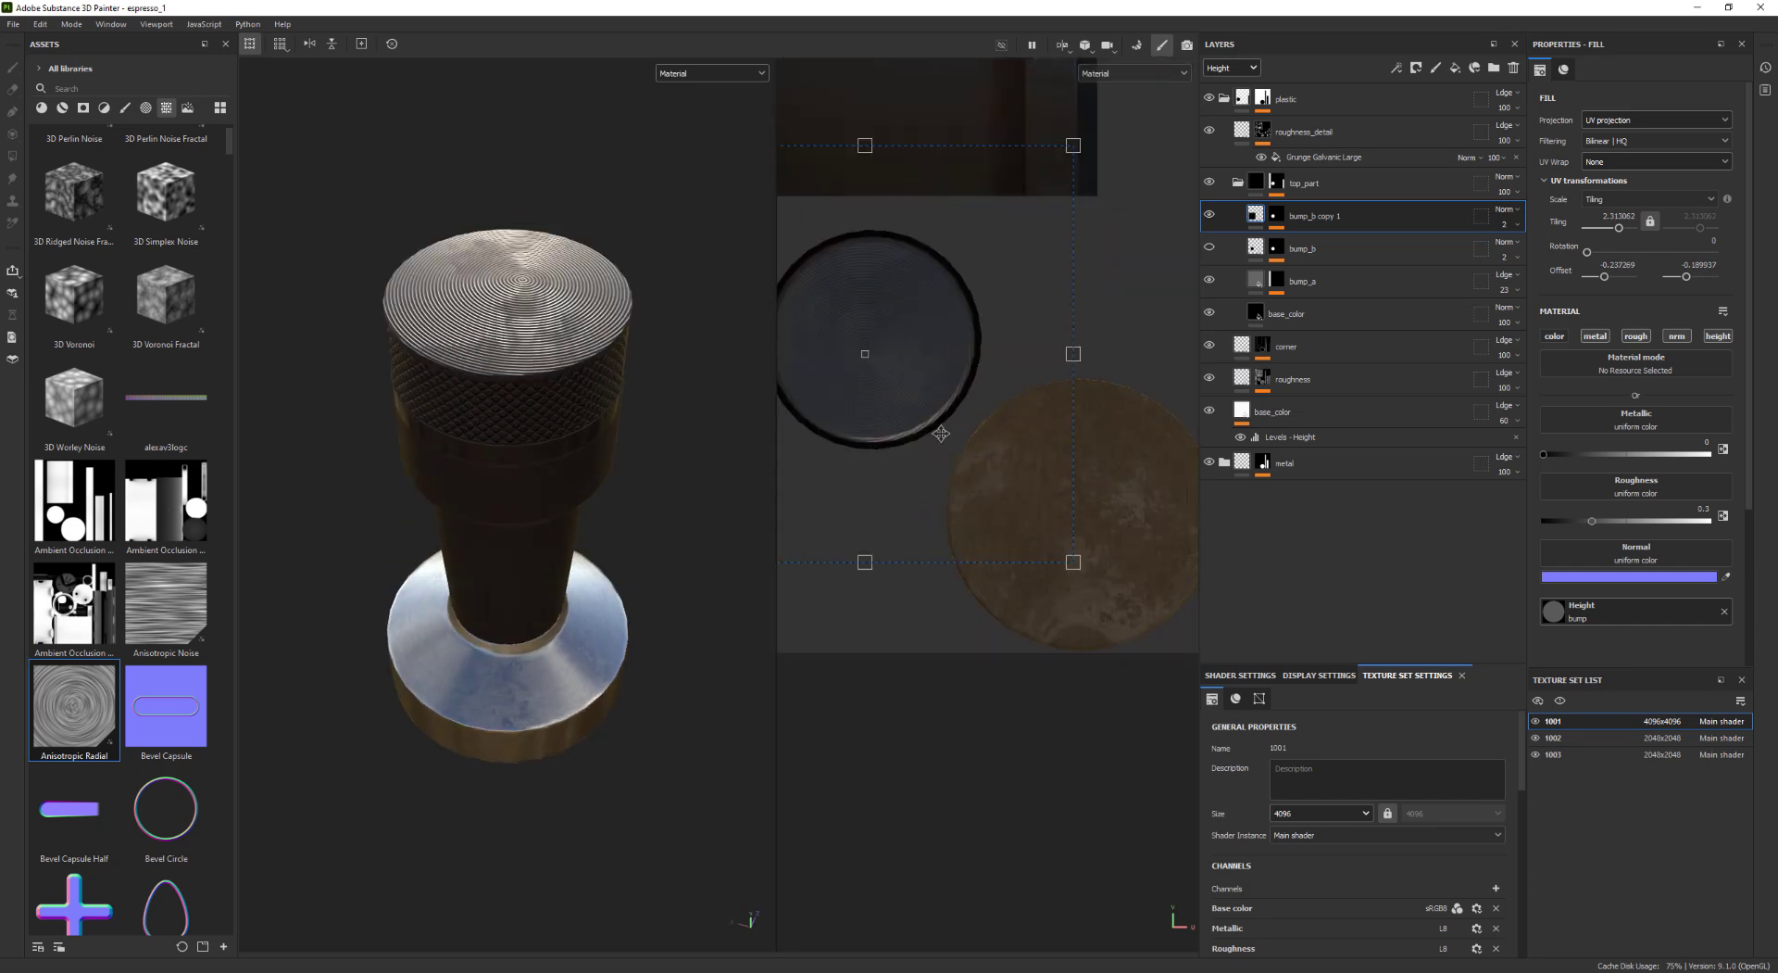
alt+middle_drag(942, 503, 995, 584)
drag(940, 473, 945, 461)
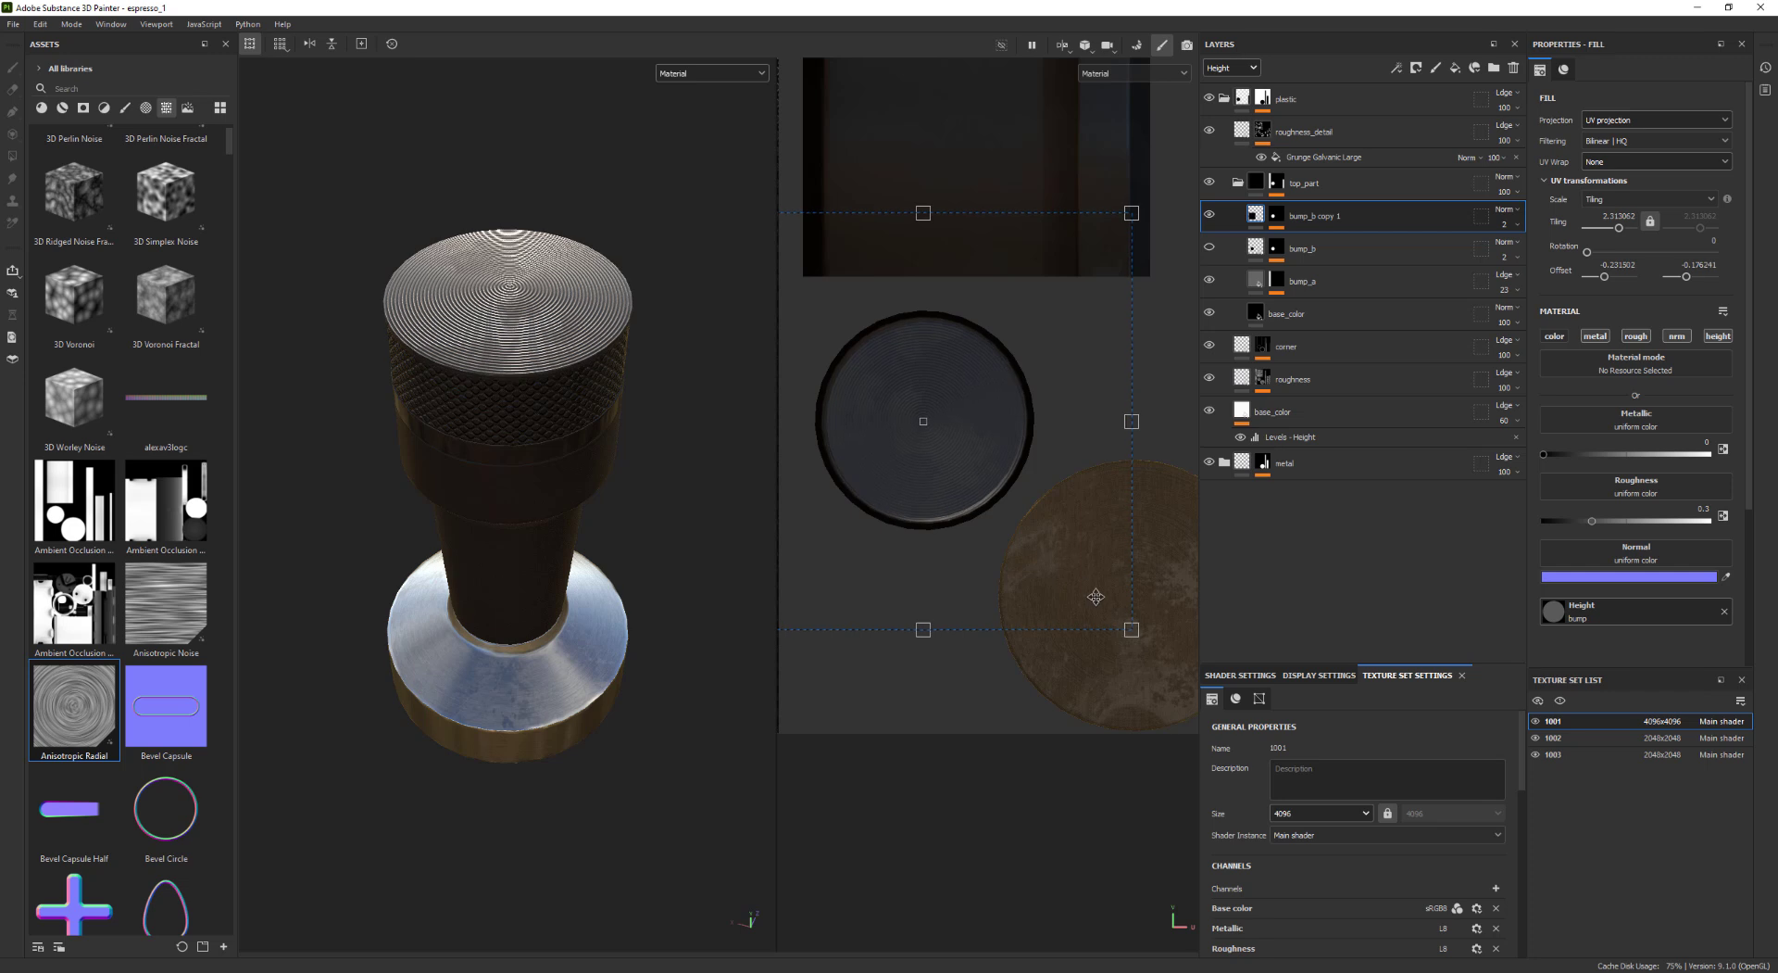
drag(1081, 580, 932, 429)
drag(864, 367, 989, 477)
Fine-tune the bump pattern's size and centring on the handle-top island, to a tiling of about 4.93
alt+drag(571, 372, 815, 461)
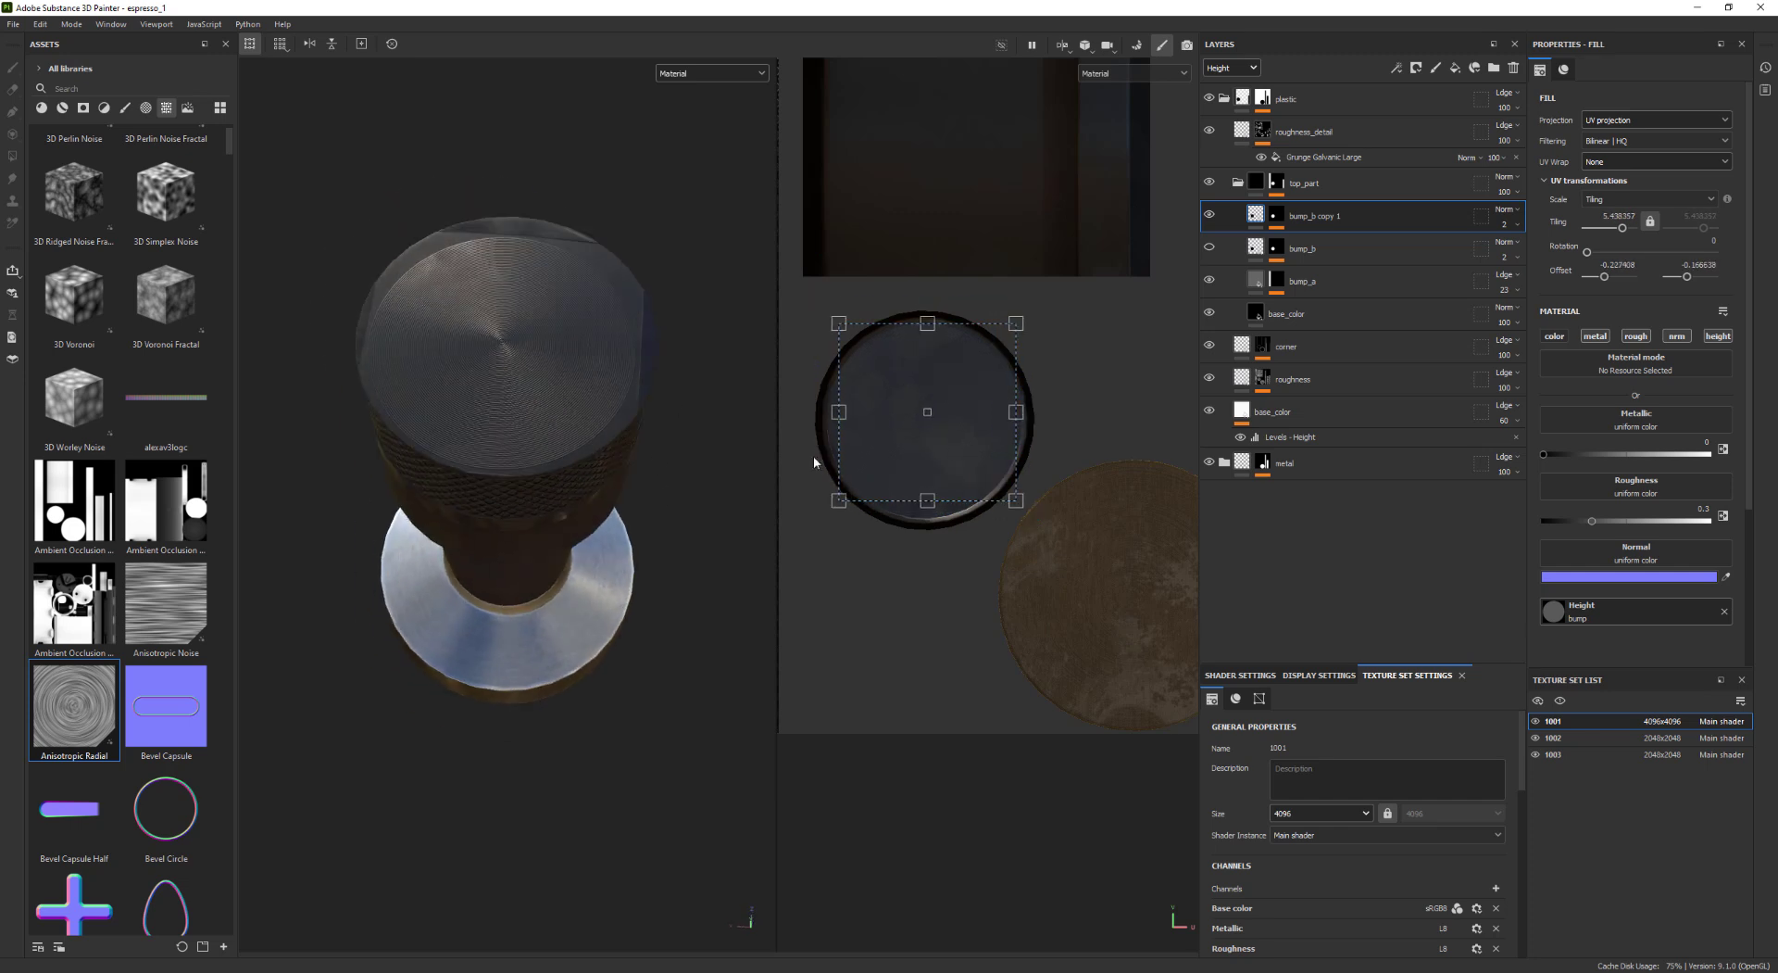
drag(951, 454, 949, 457)
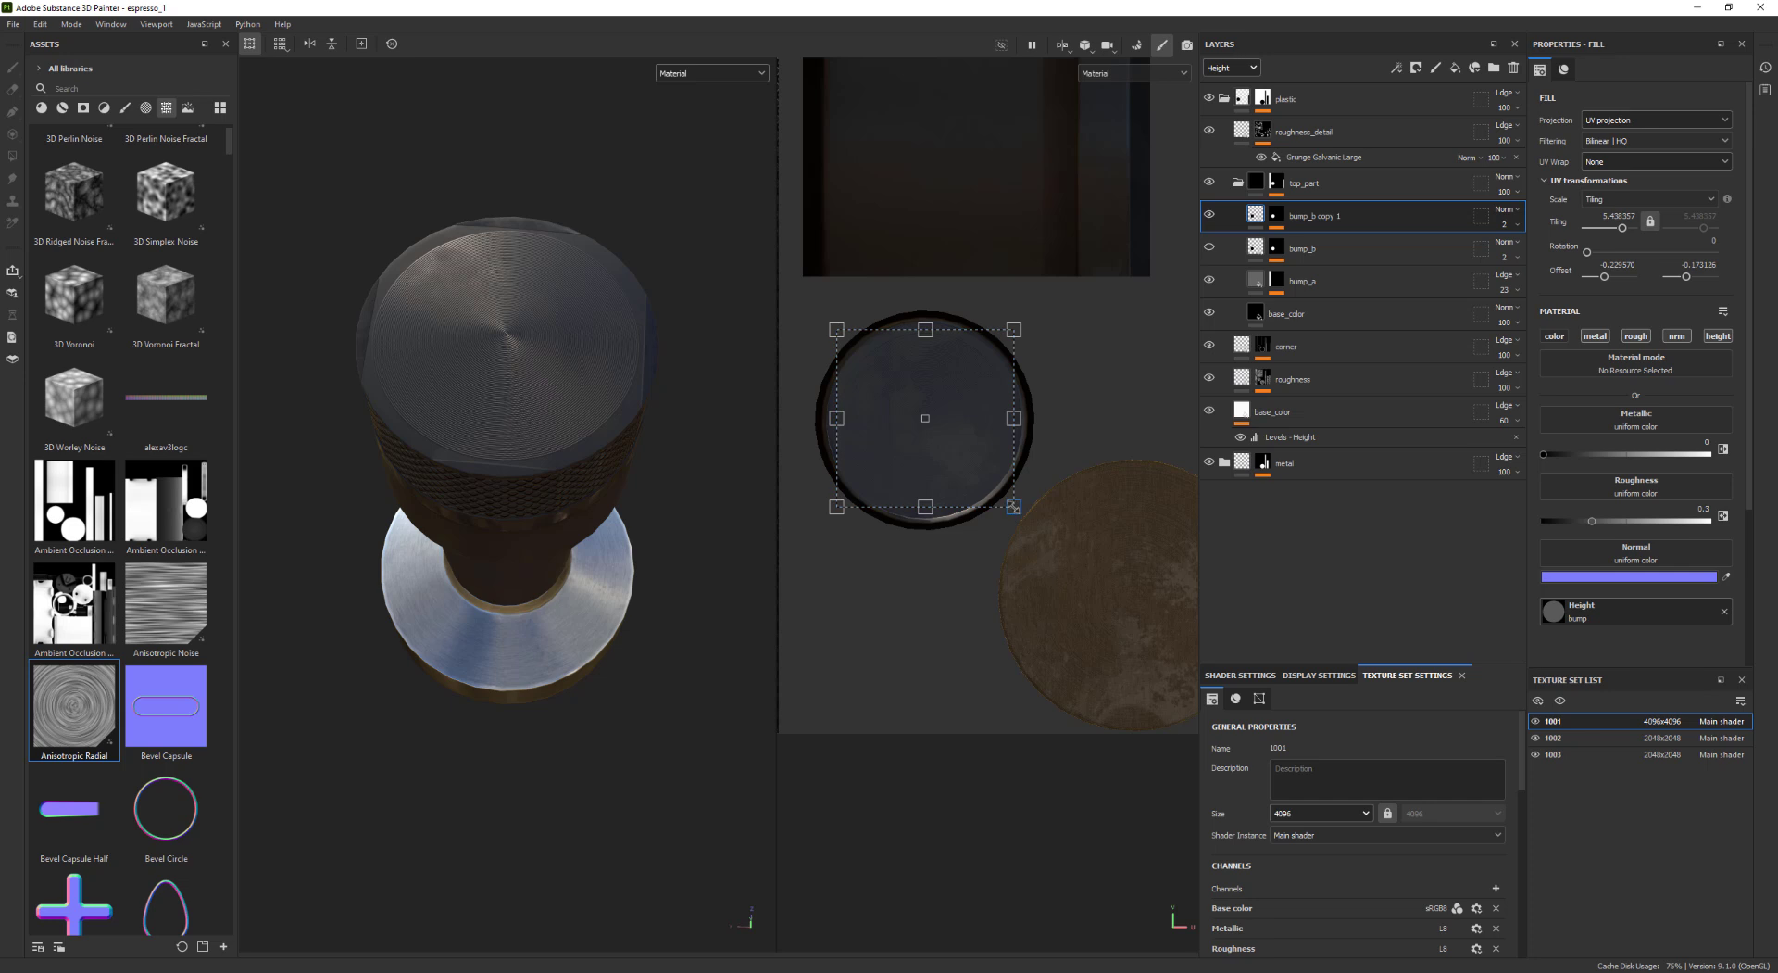
drag(1012, 508, 1034, 527)
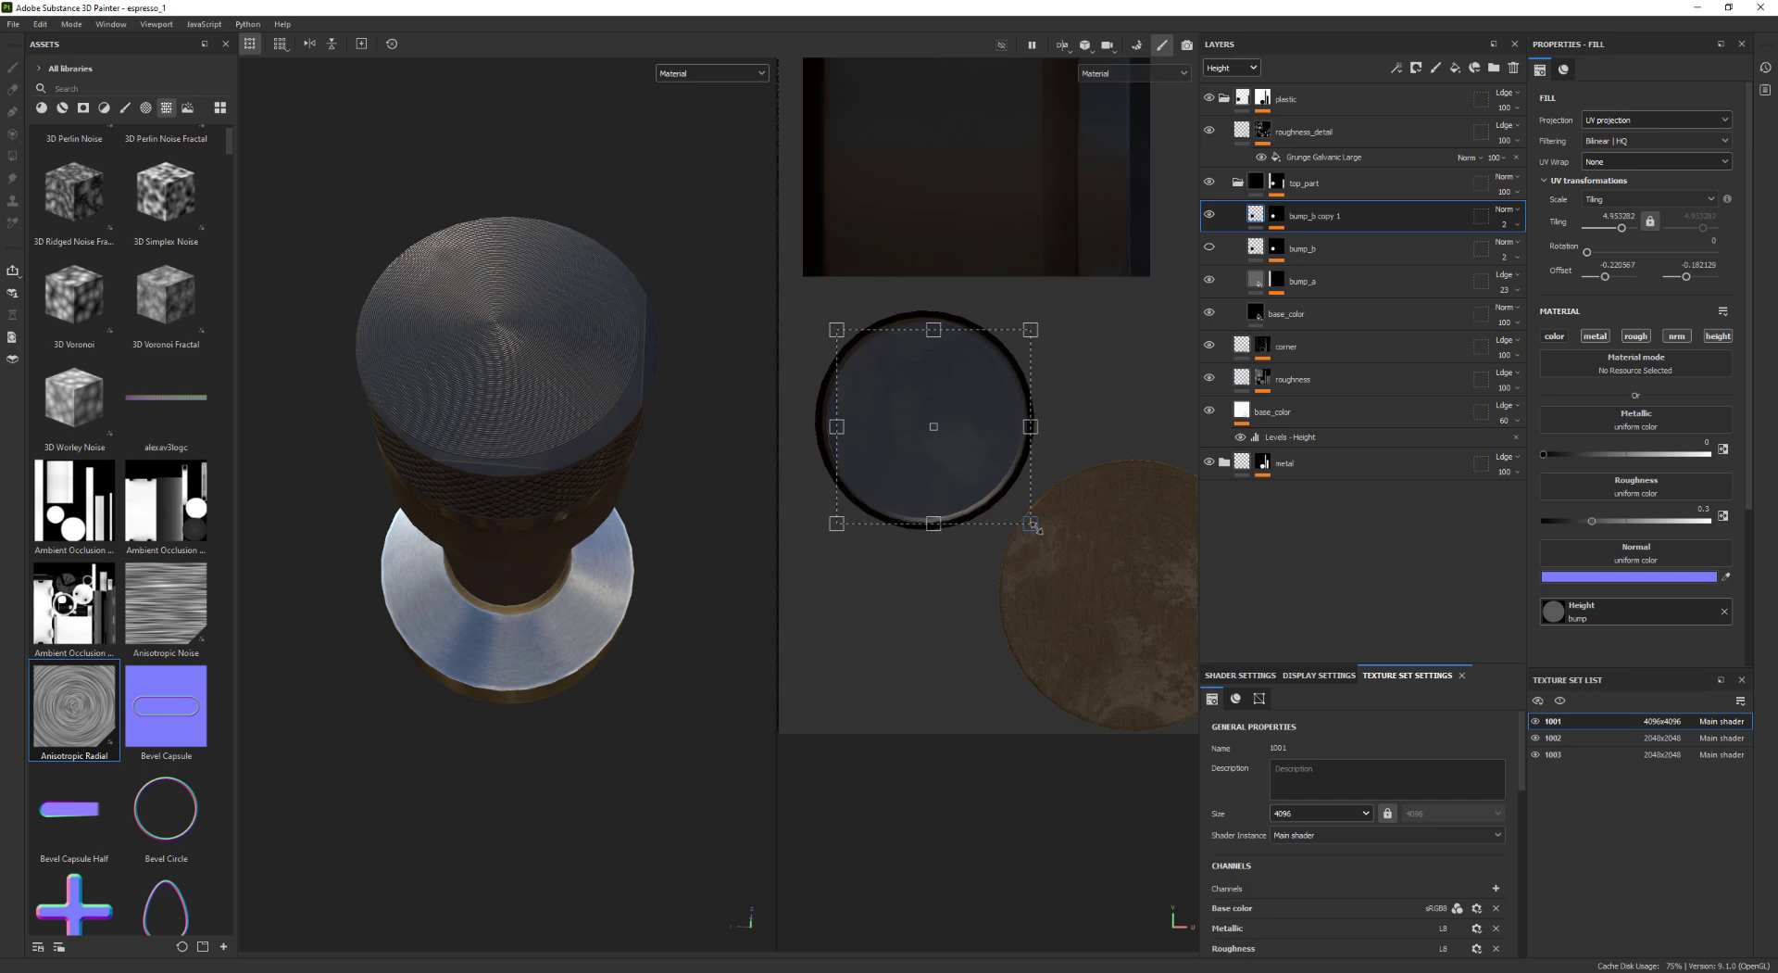
drag(955, 464, 944, 461)
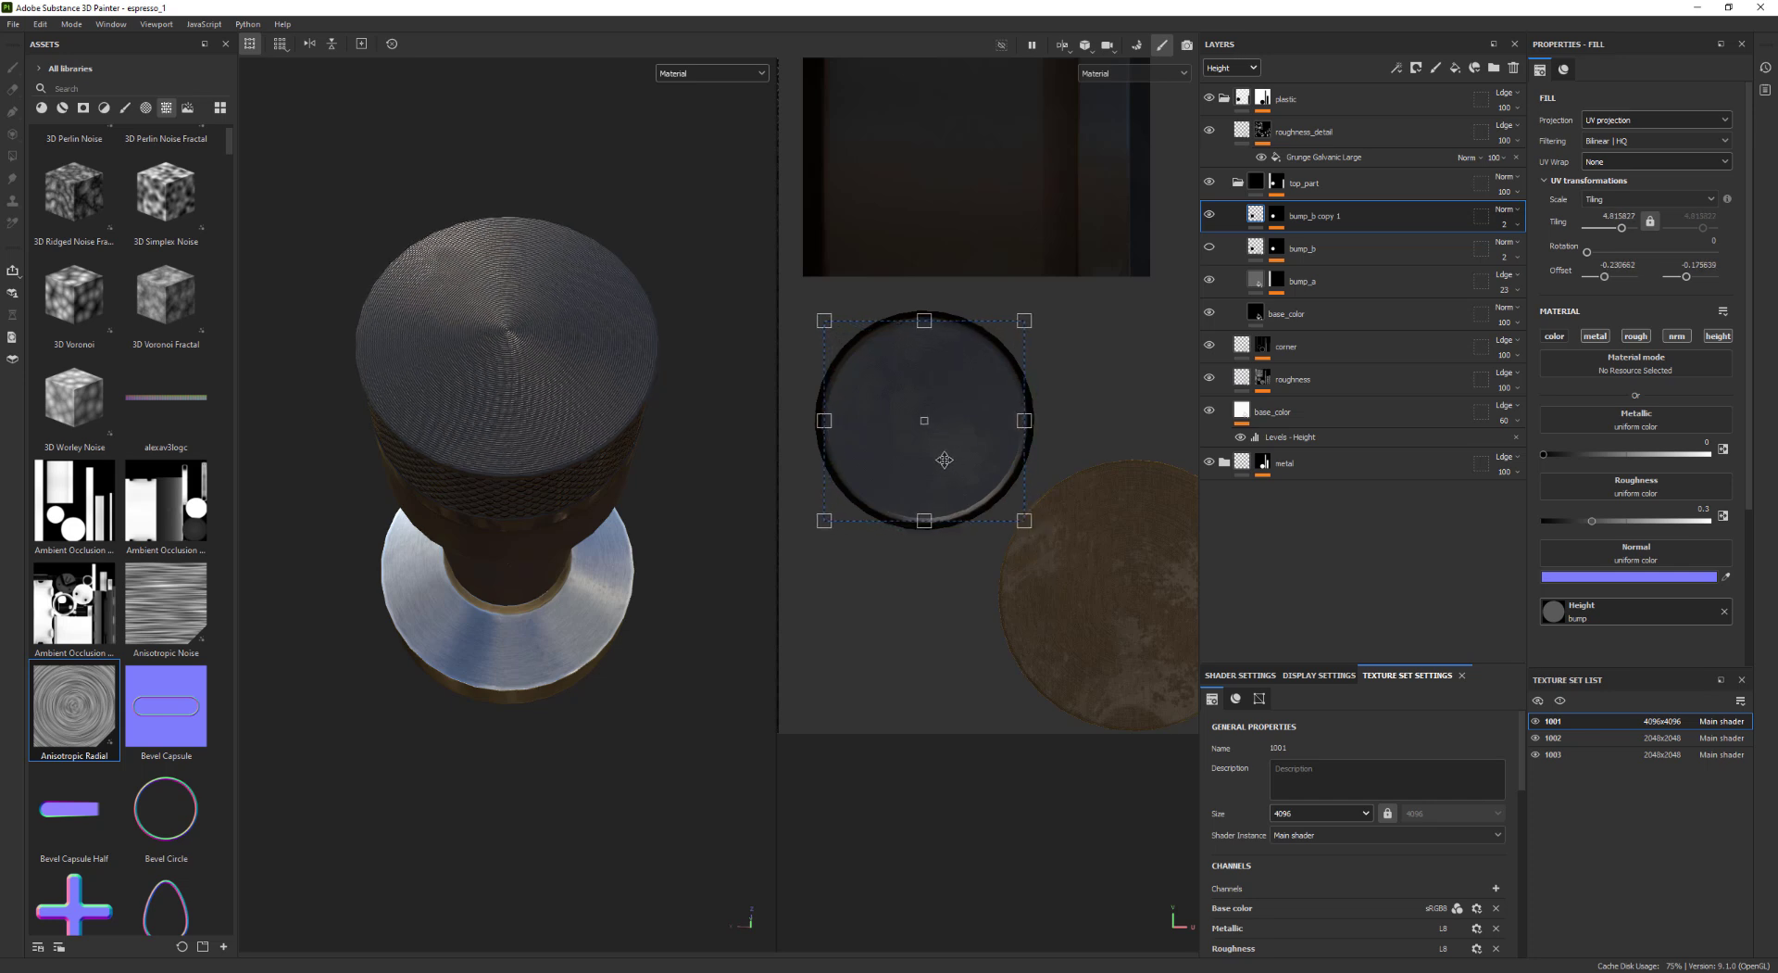
alt+drag(575, 504, 636, 508)
drag(935, 446, 947, 456)
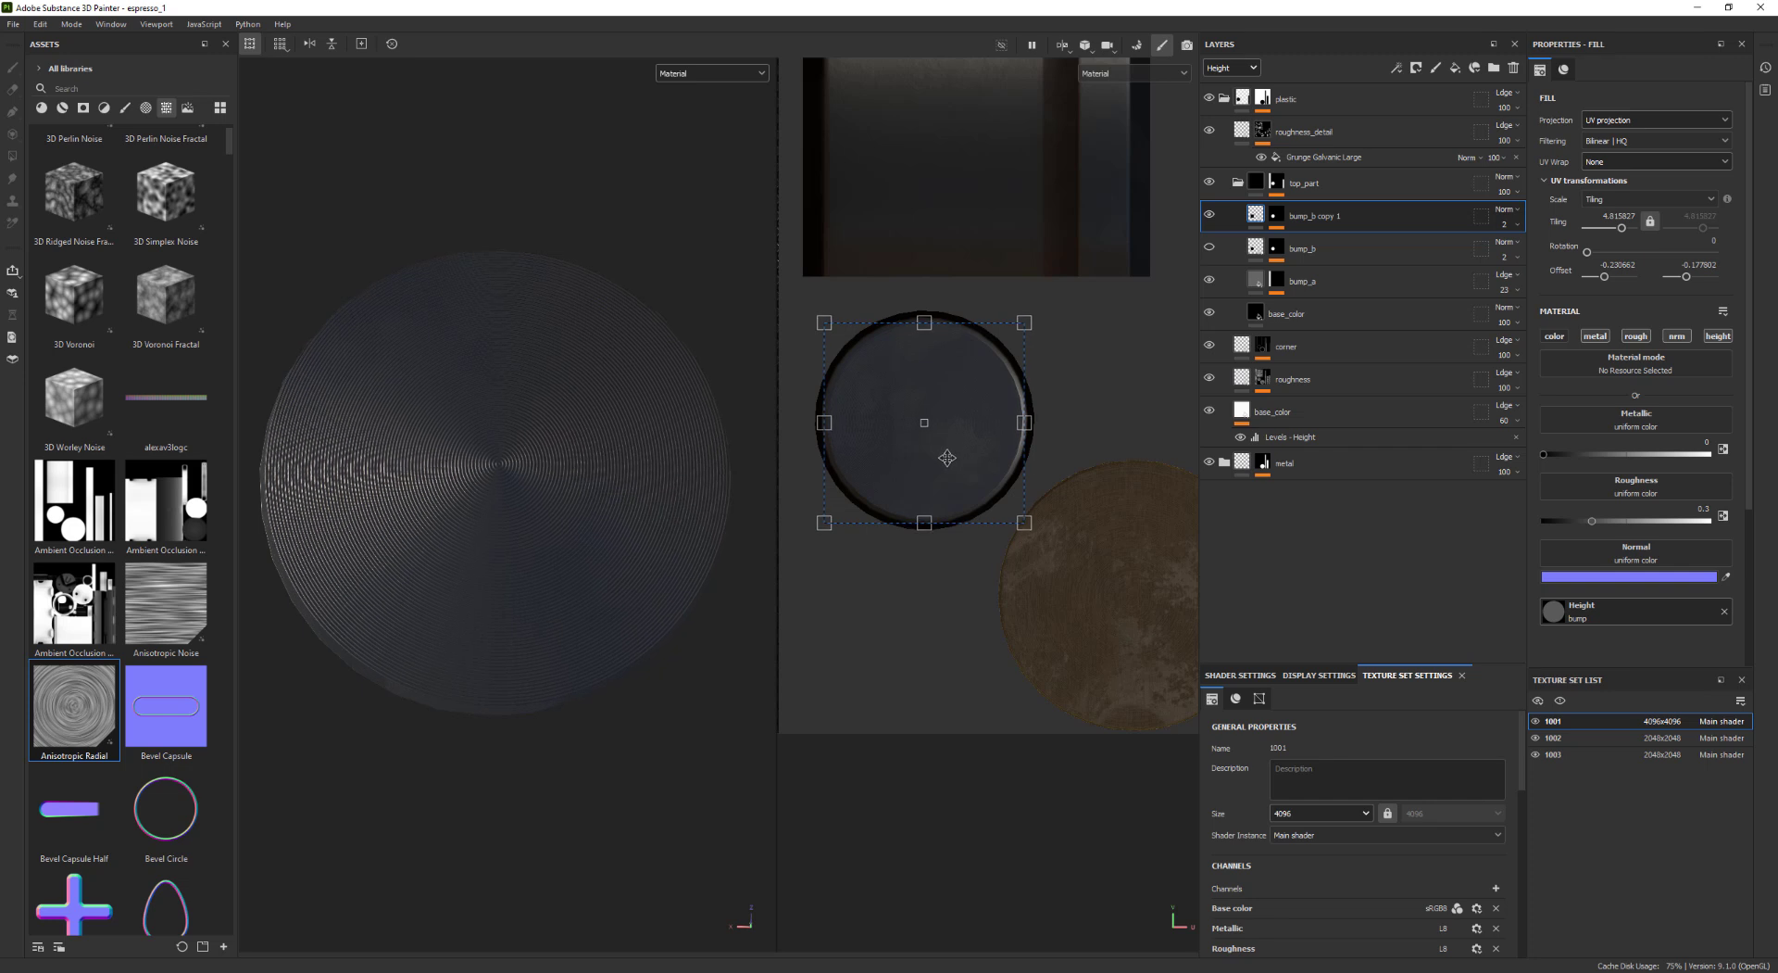
drag(1024, 520, 1010, 509)
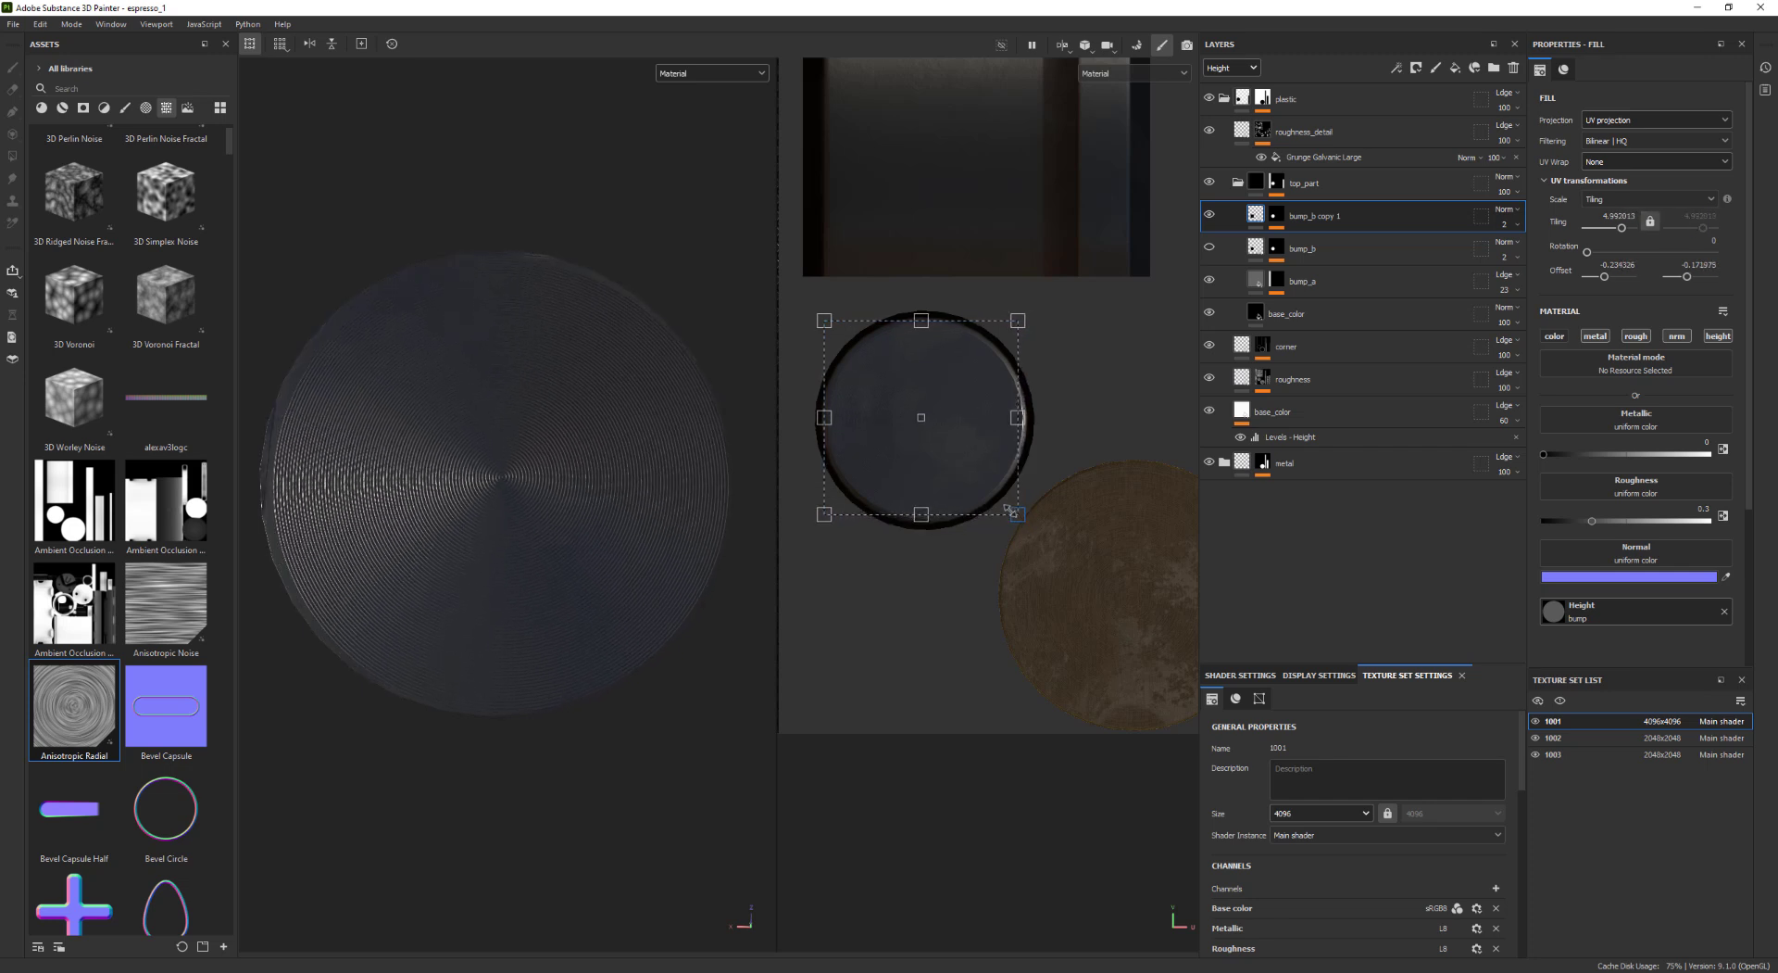
drag(955, 450, 959, 452)
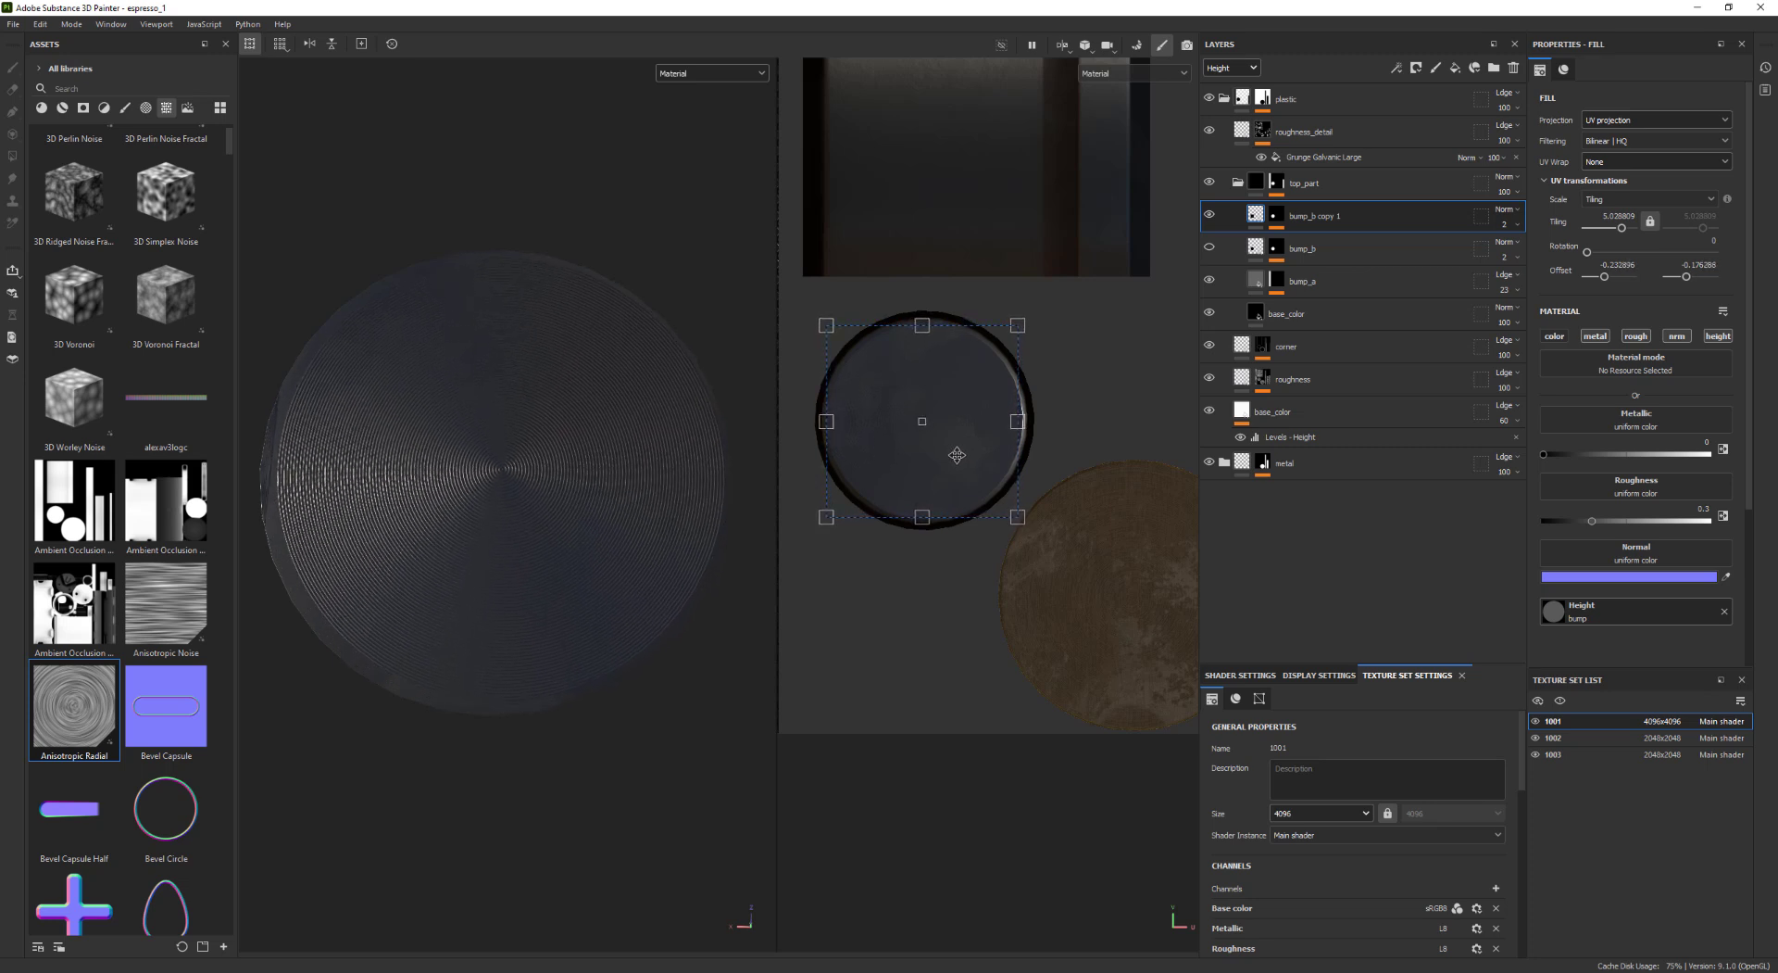
drag(824, 323, 855, 370)
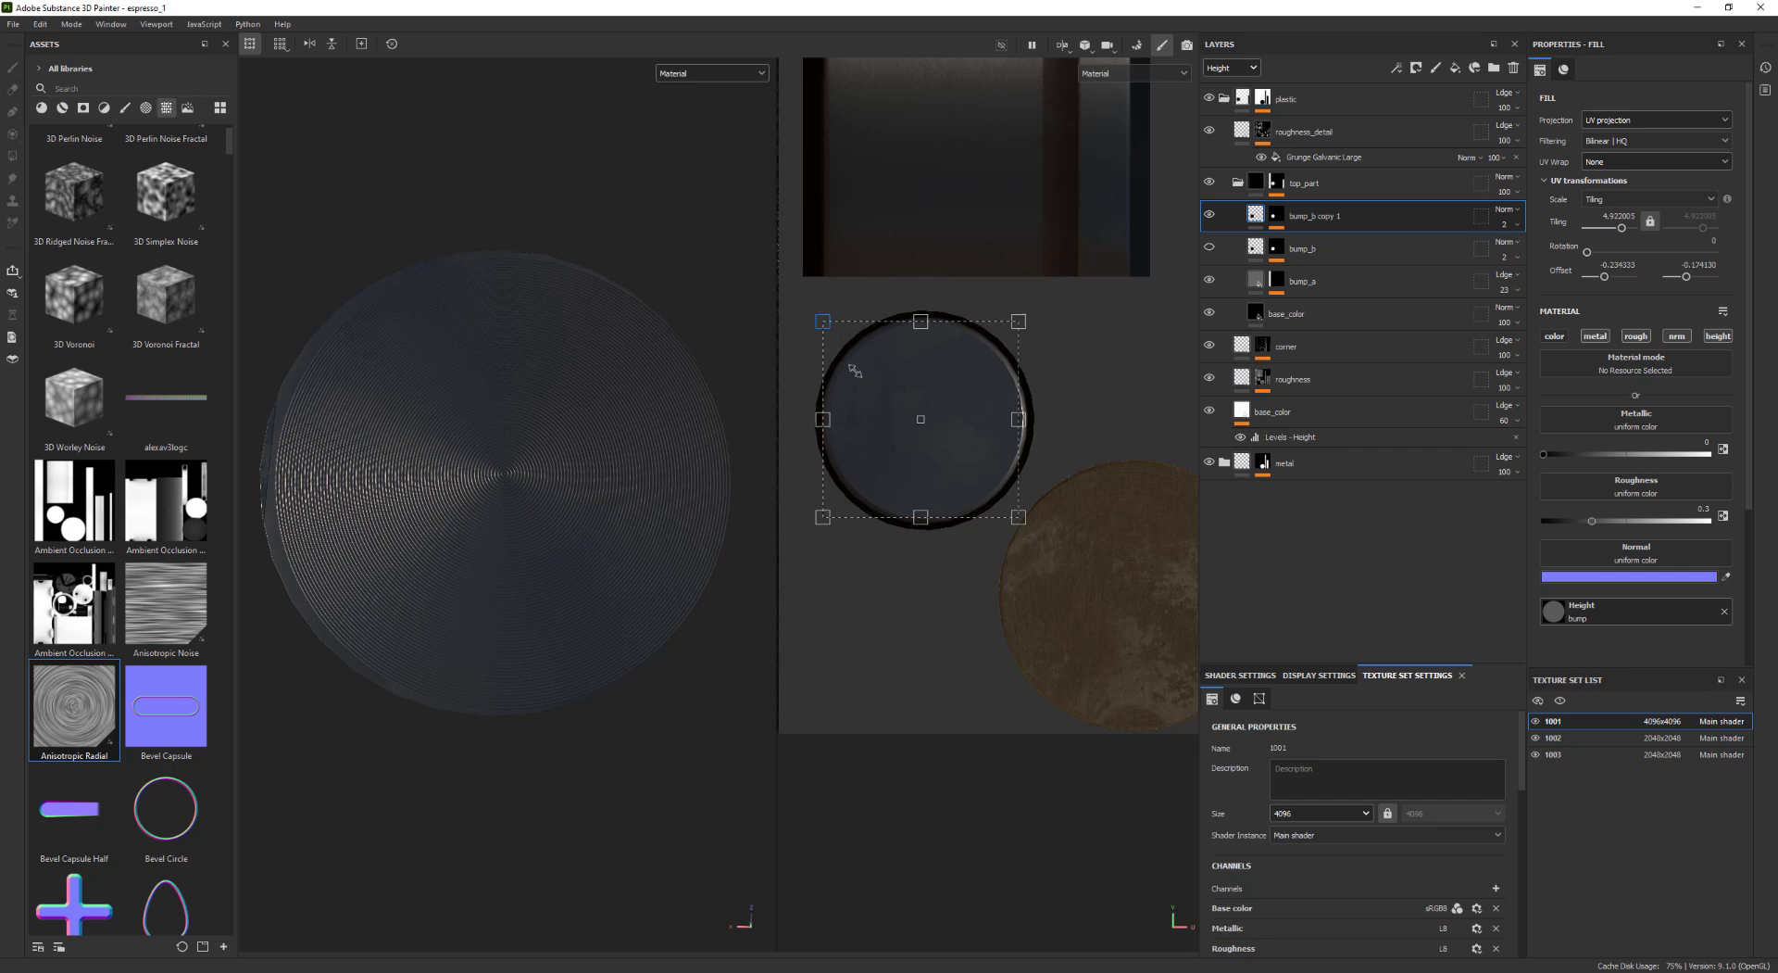
drag(904, 454, 908, 455)
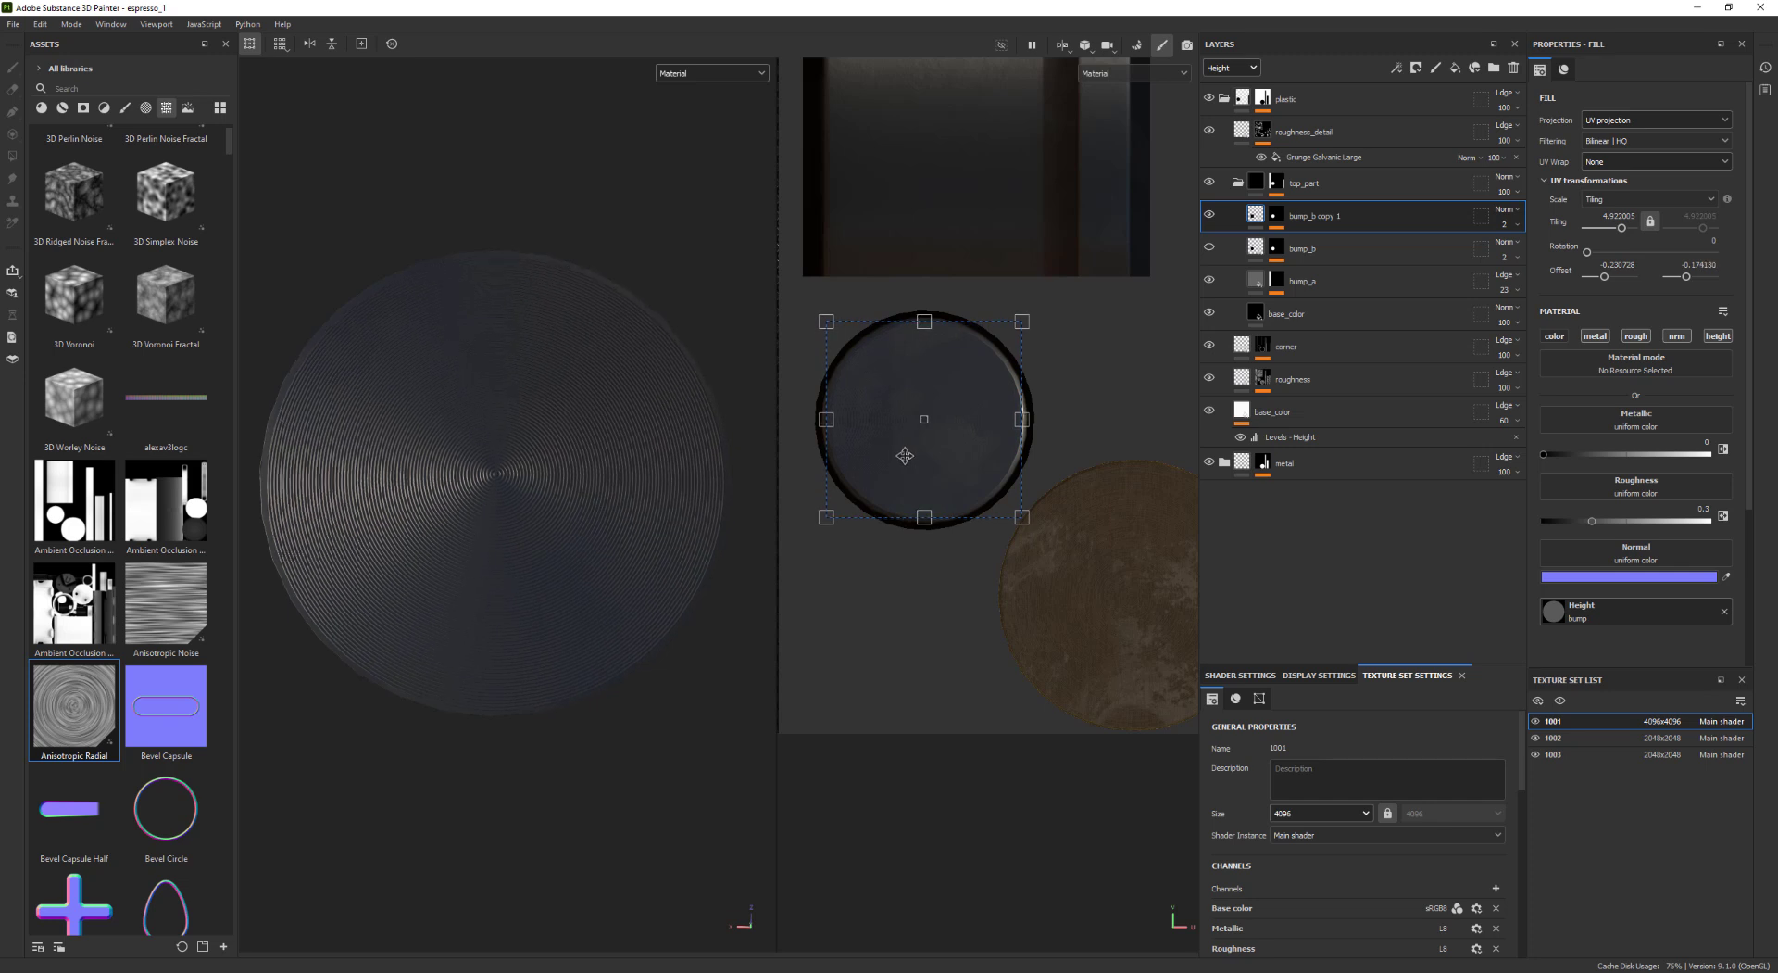
Set the height opacity of the duplicated bump layer to 5
alt+drag(477, 533, 540, 270)
alt+right_drag(540, 270, 547, 473)
alt+drag(548, 473, 575, 508)
alt+right_drag(575, 508, 622, 500)
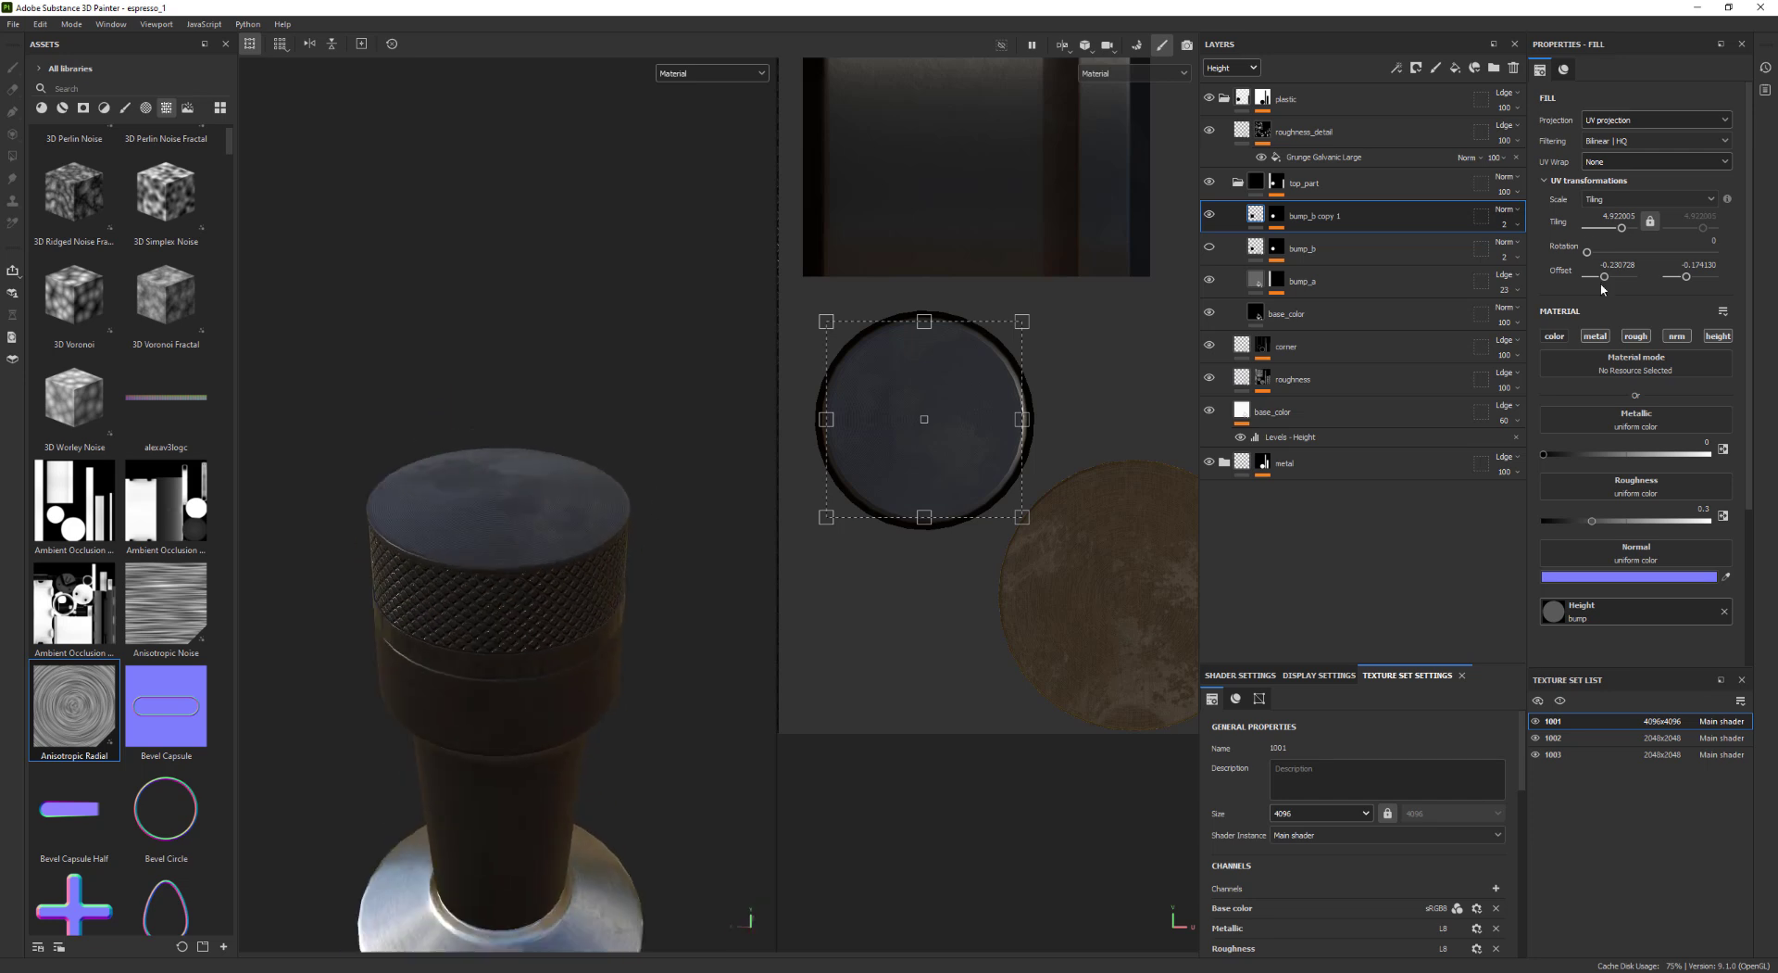
click(1278, 218)
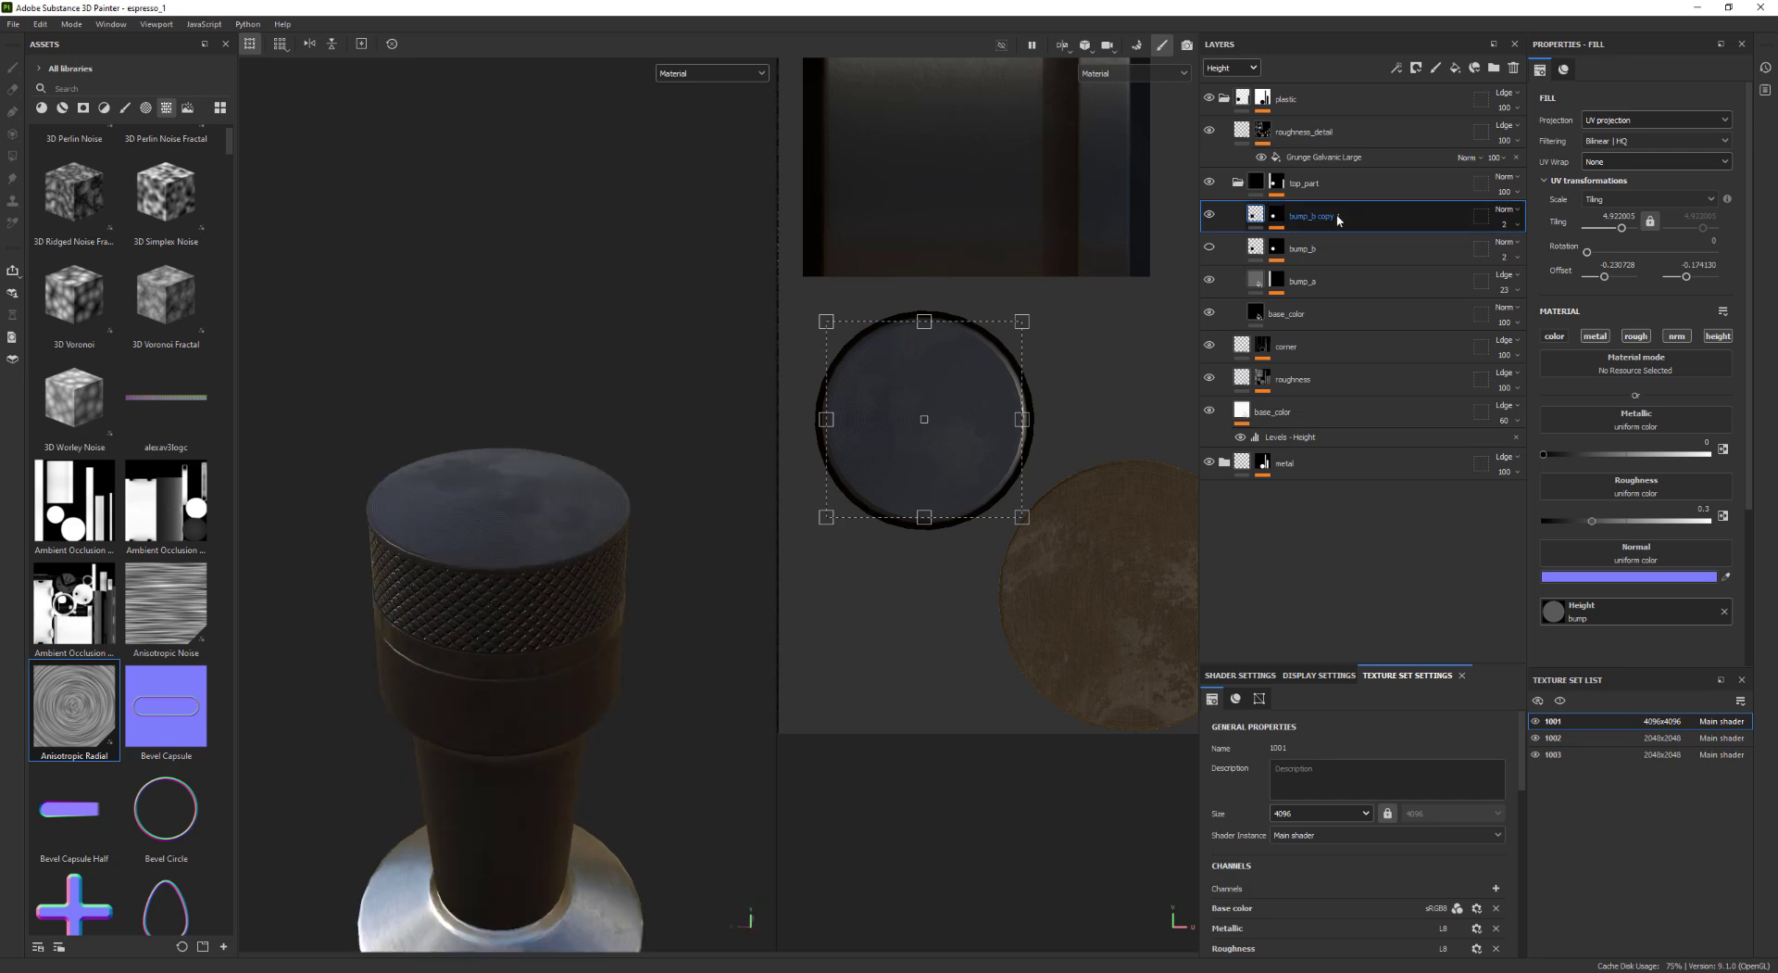
double_click(1554, 239)
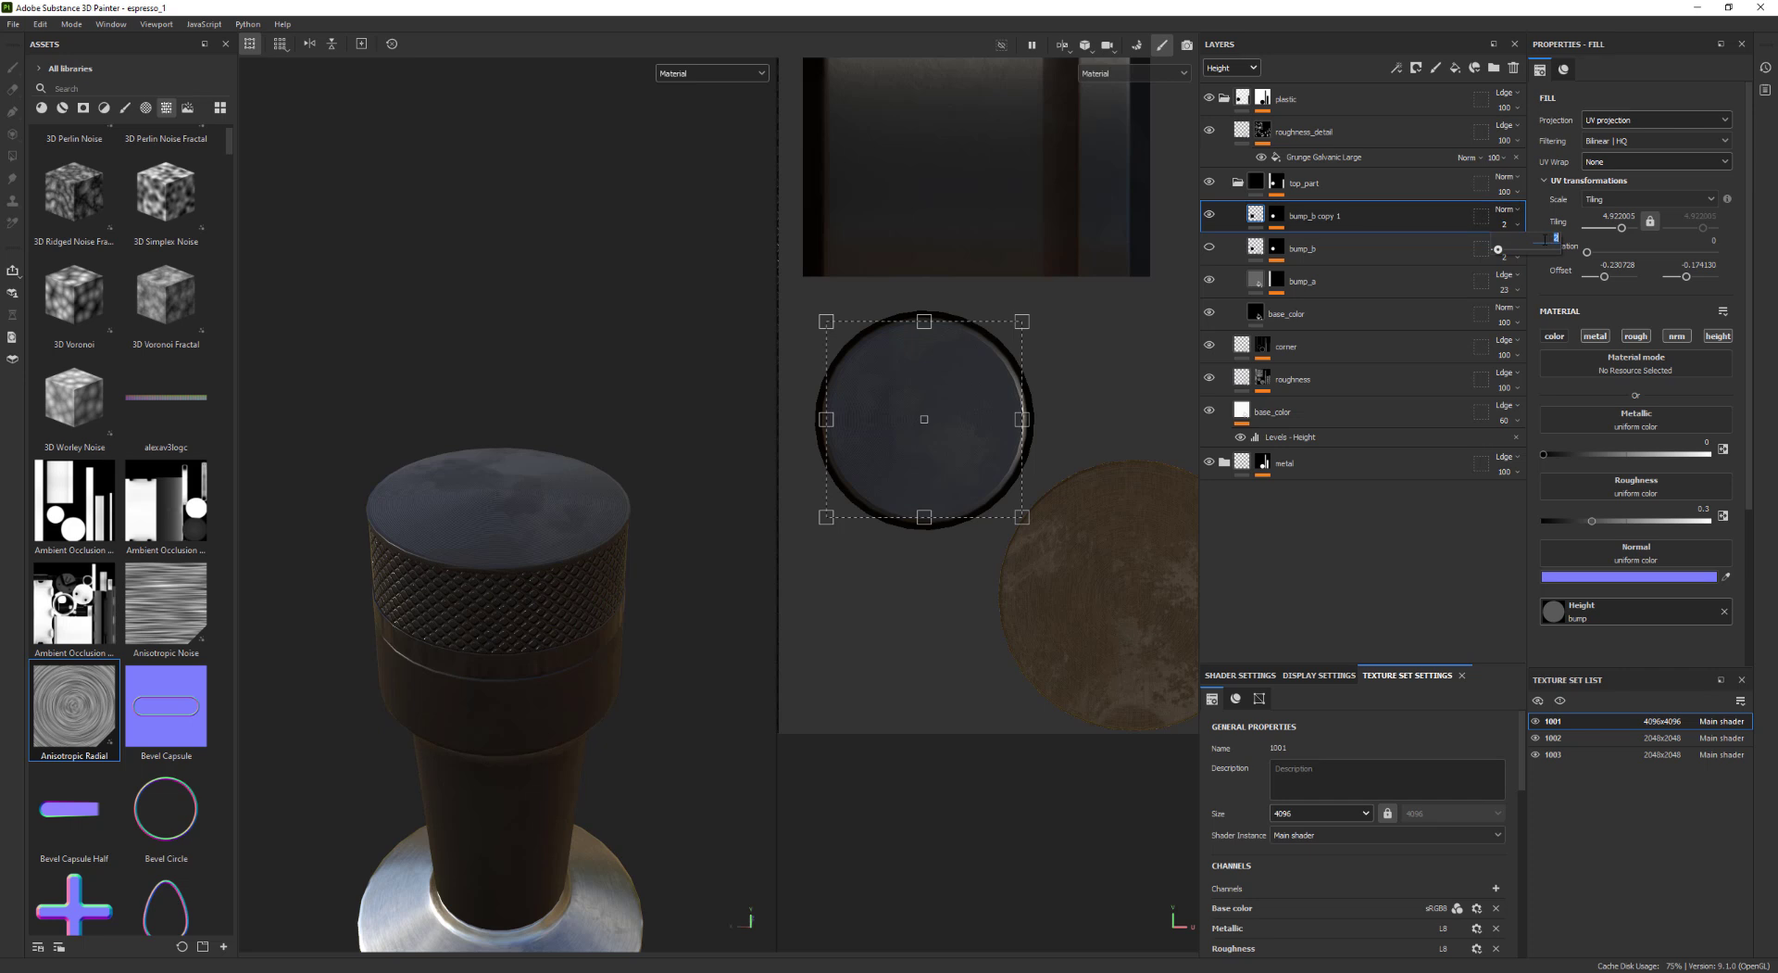
alt+drag(588, 425, 640, 556)
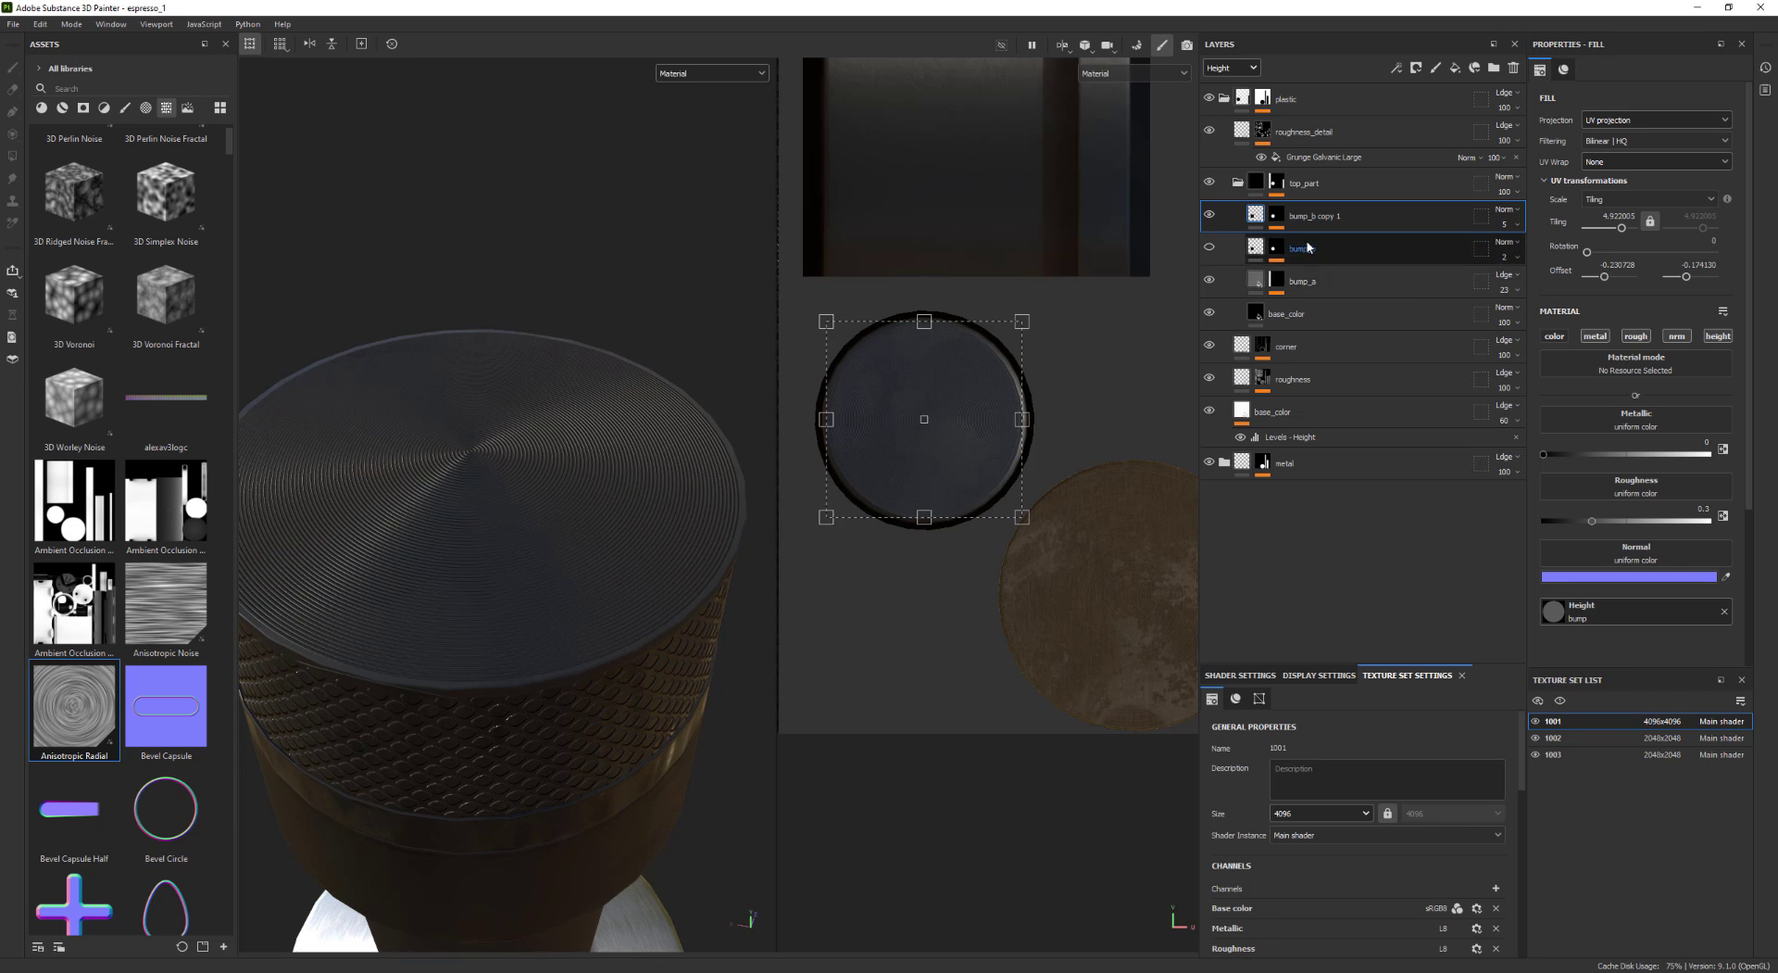
Delete the hidden original bump_b layer and rename its copy to bump_b
click(1253, 250)
key(Delete)
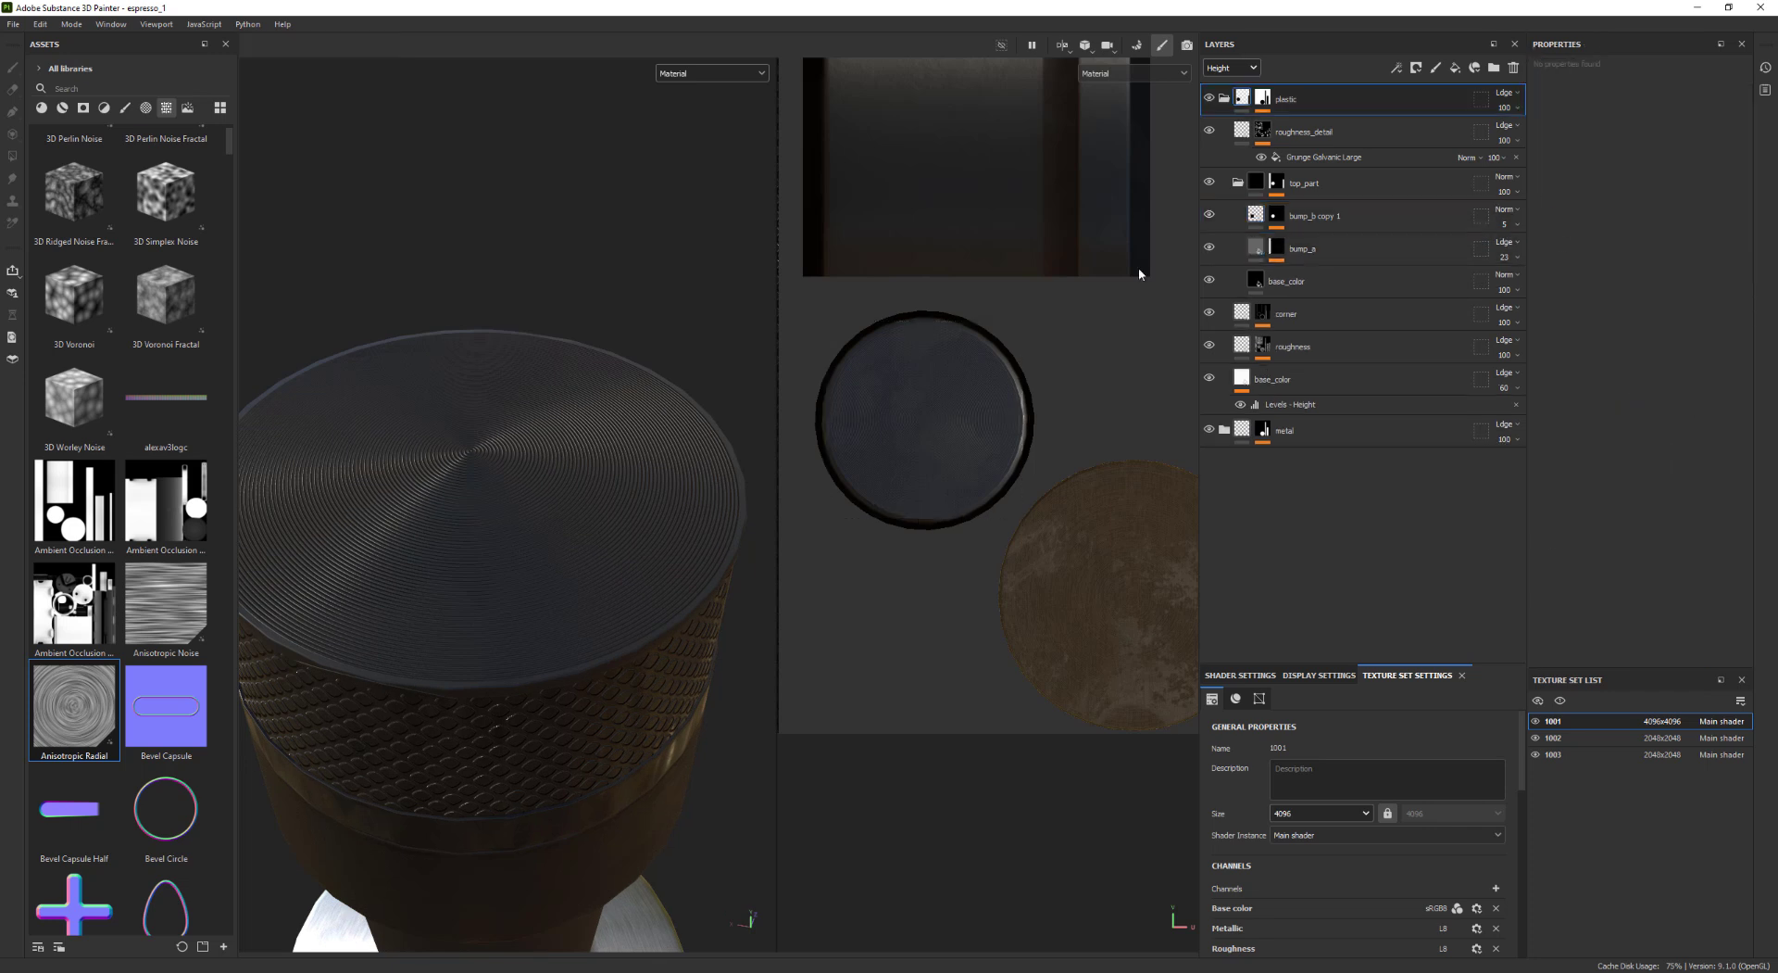
double_click(1331, 217)
text(bump_b)
key(Return)
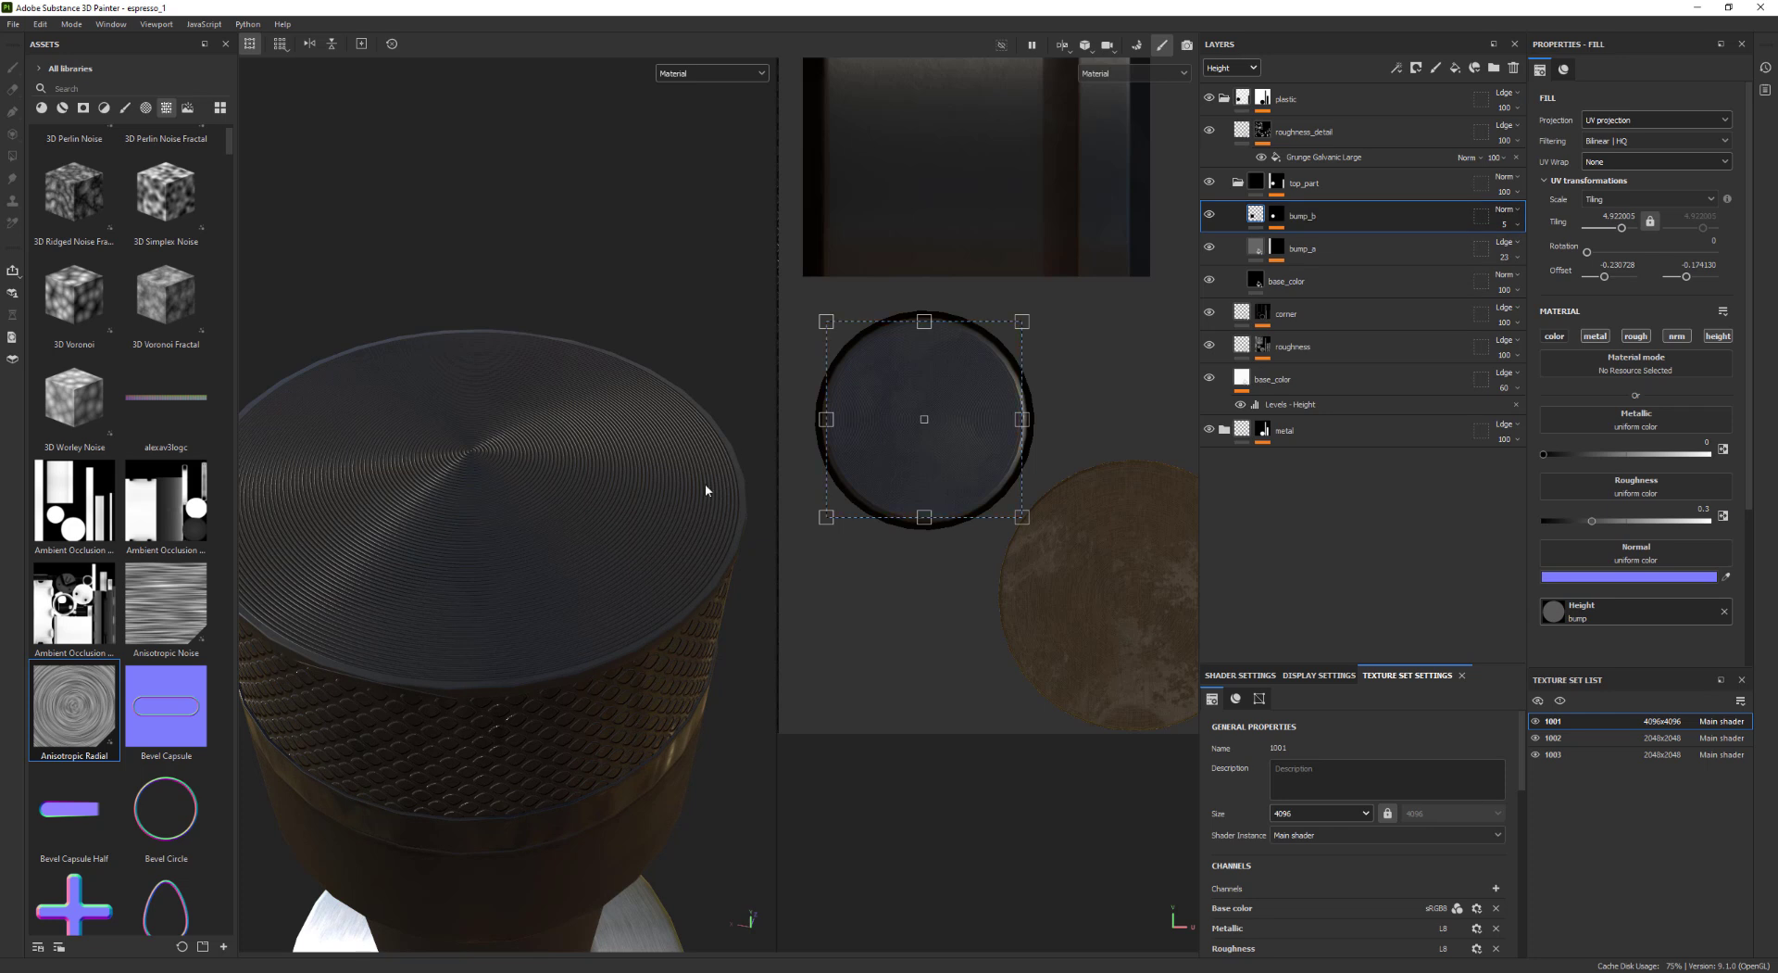
Check the tamper from several angles, and collapse the top_part folder and the plastic group
alt+drag(706, 491, 494, 512)
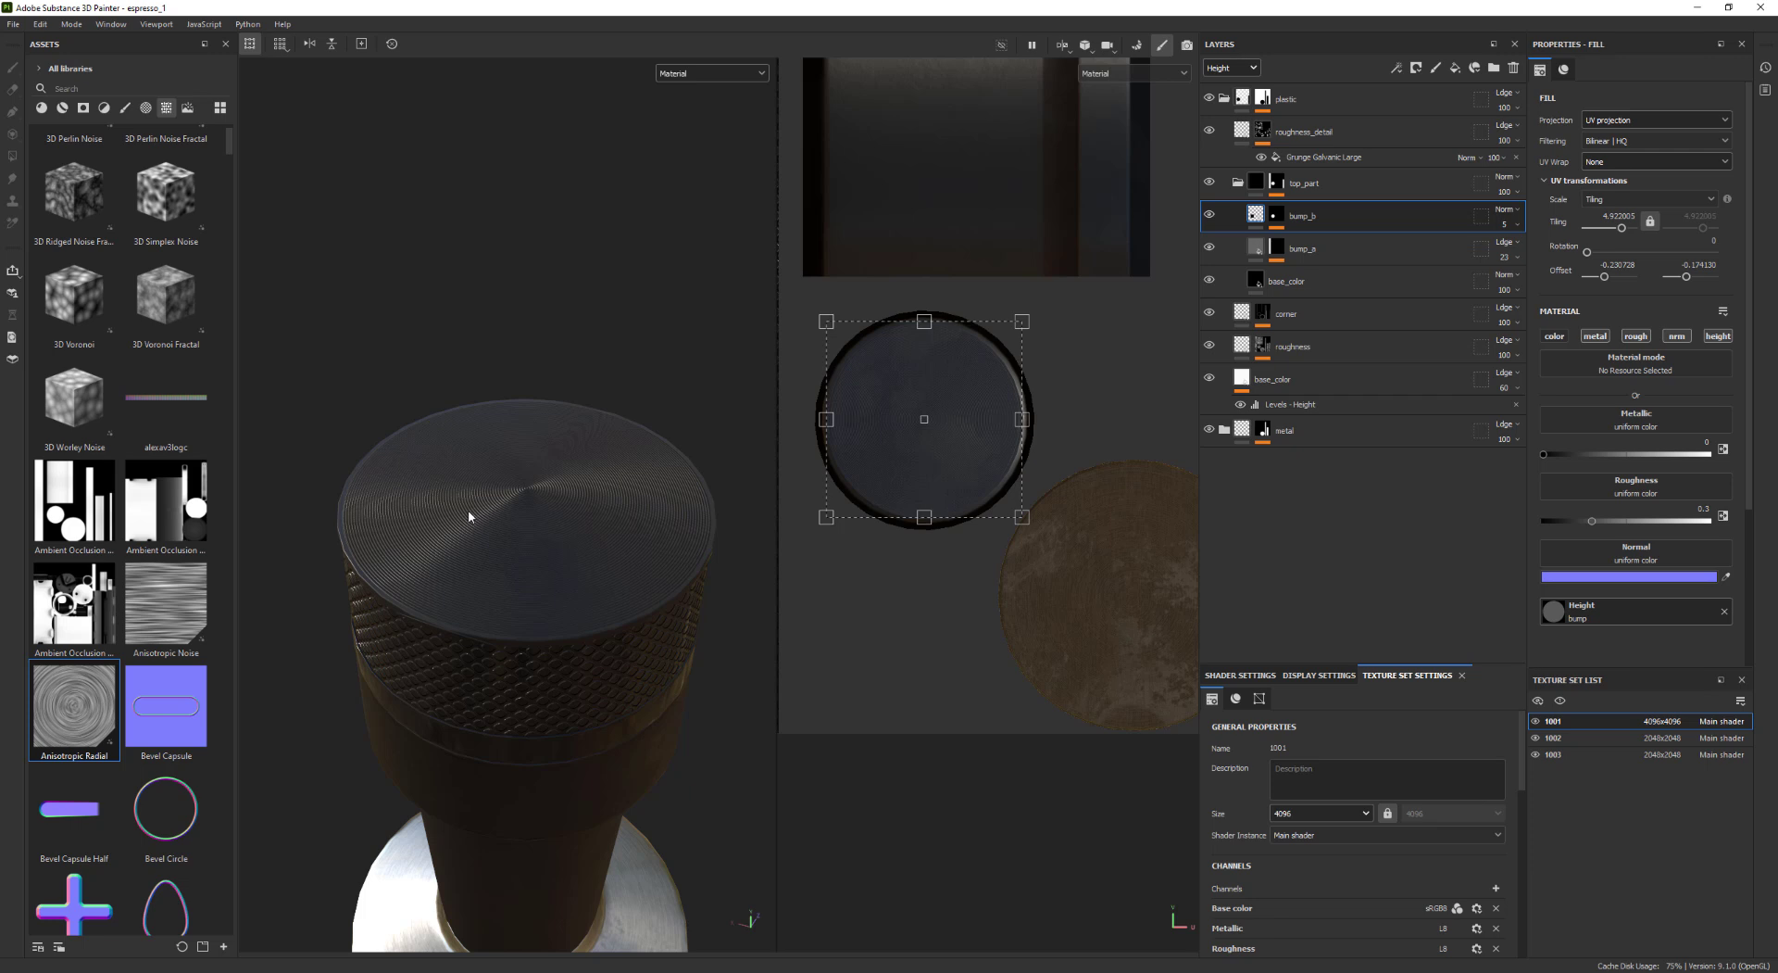
alt+drag(466, 517, 436, 568)
alt+right_drag(436, 569, 369, 537)
alt+drag(369, 536, 526, 570)
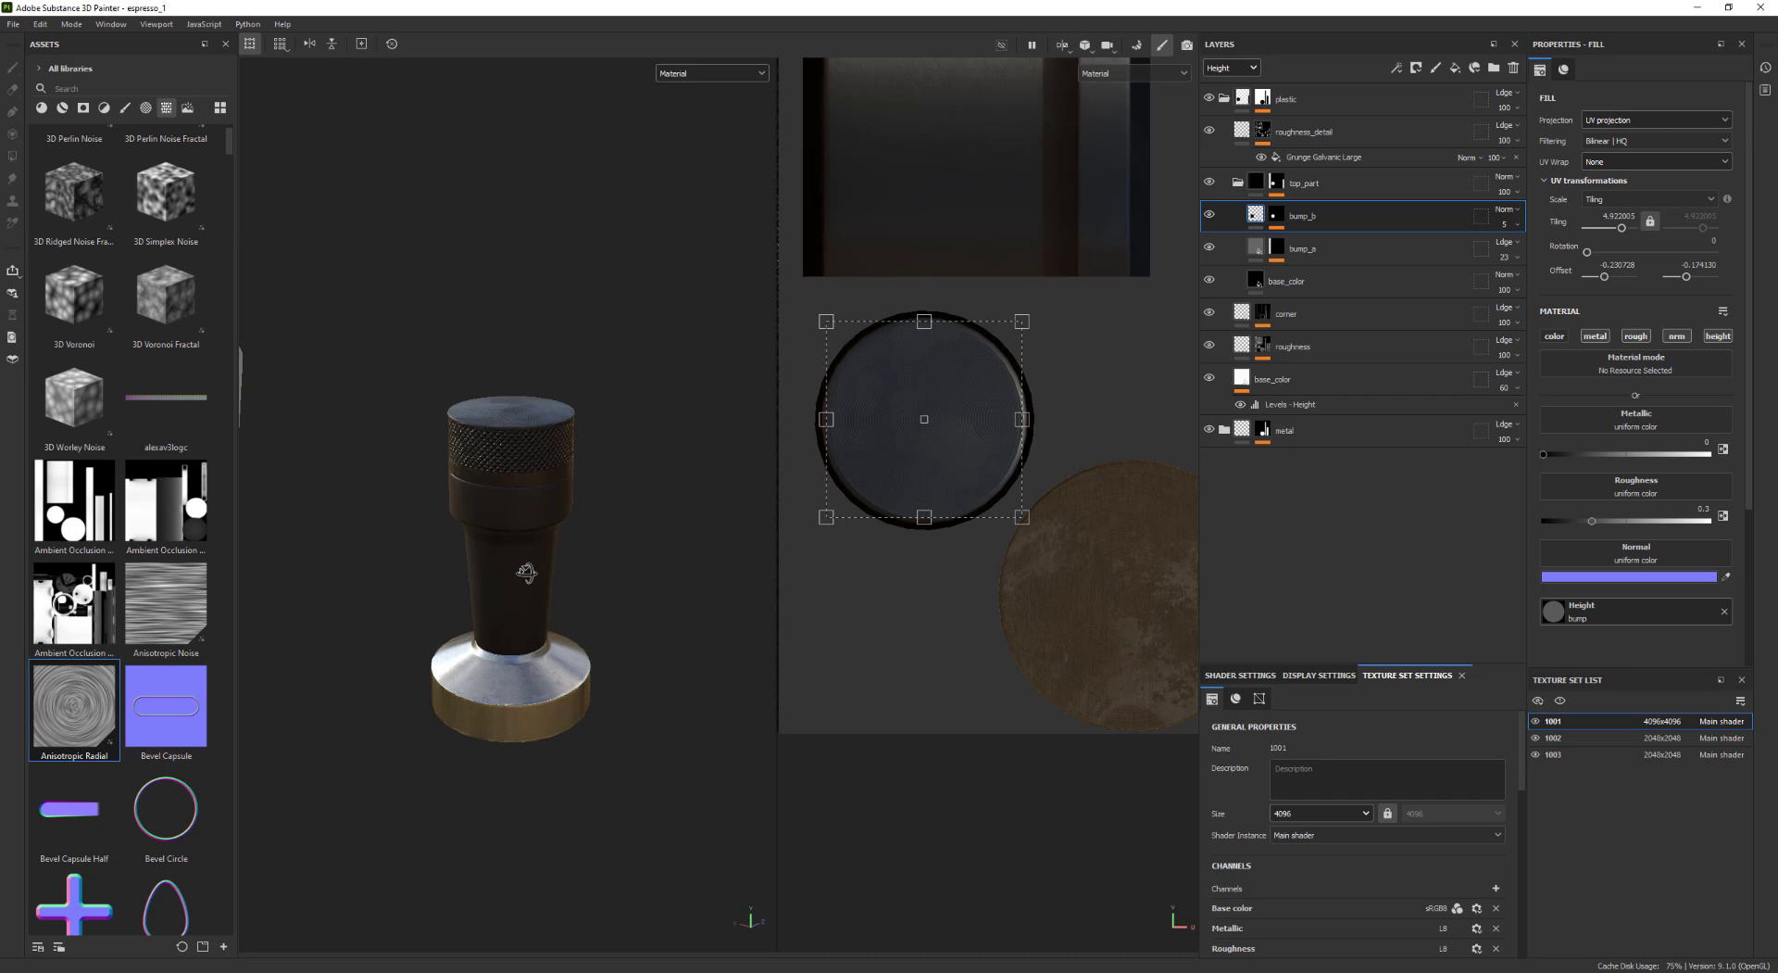
alt+right_drag(526, 570, 472, 508)
alt+drag(472, 508, 621, 543)
click(1238, 182)
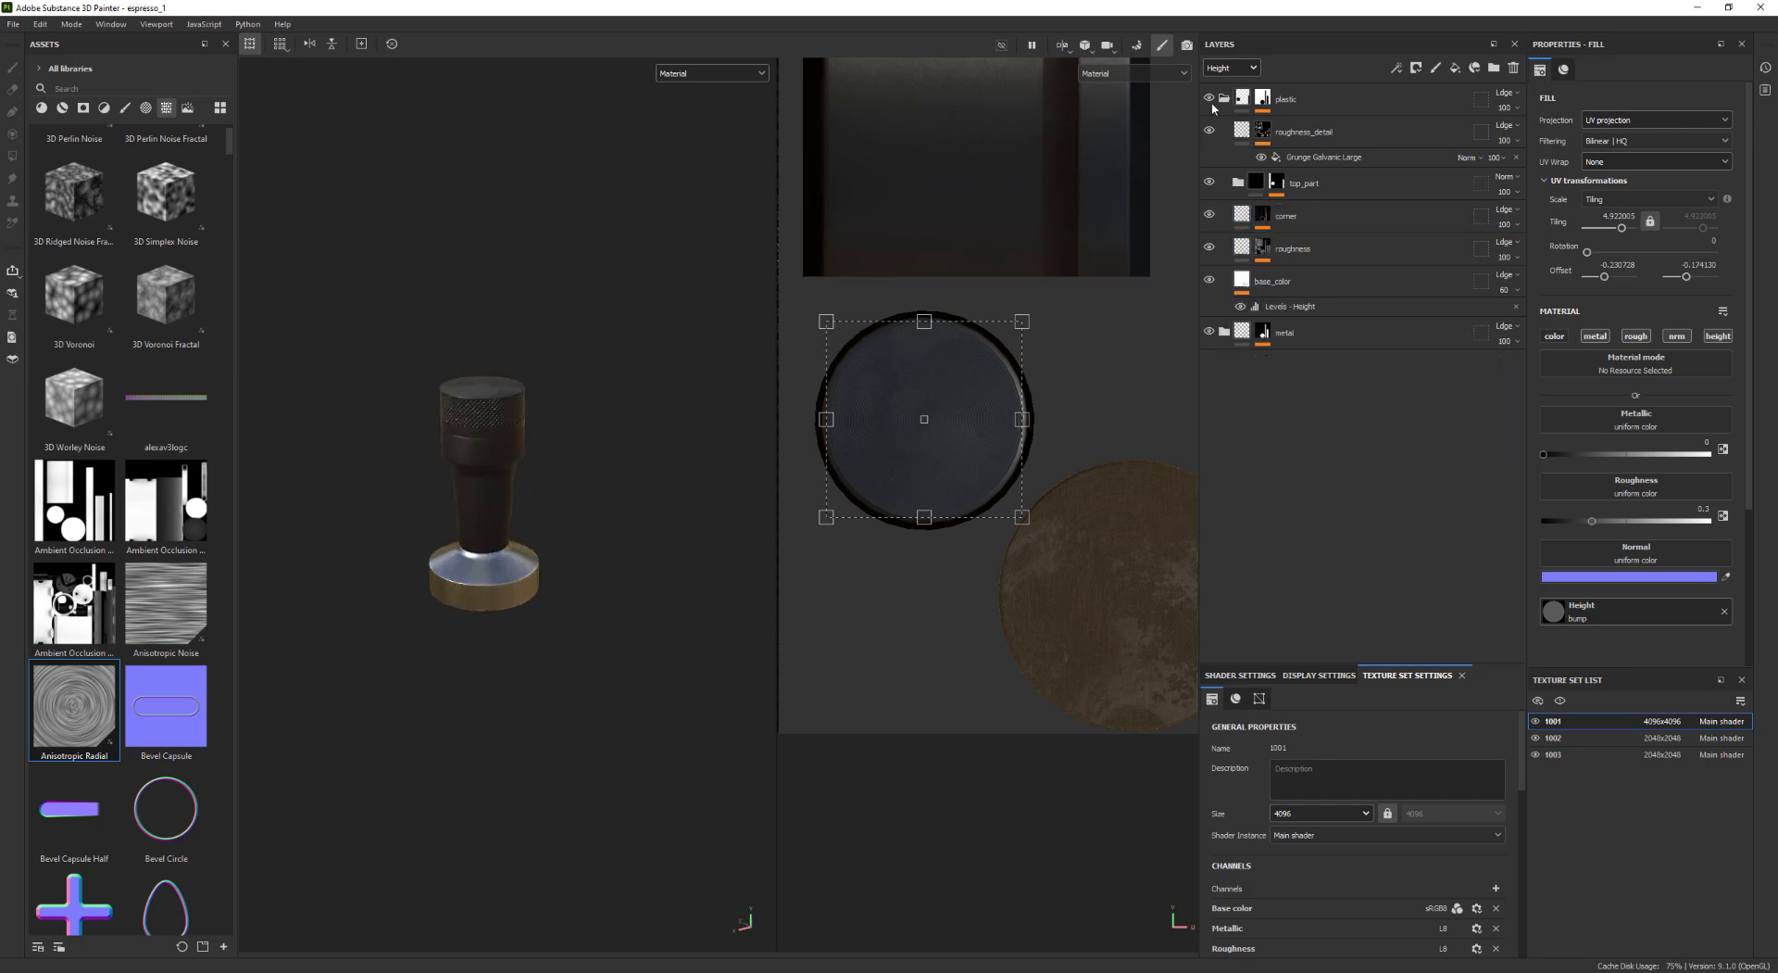
click(1224, 99)
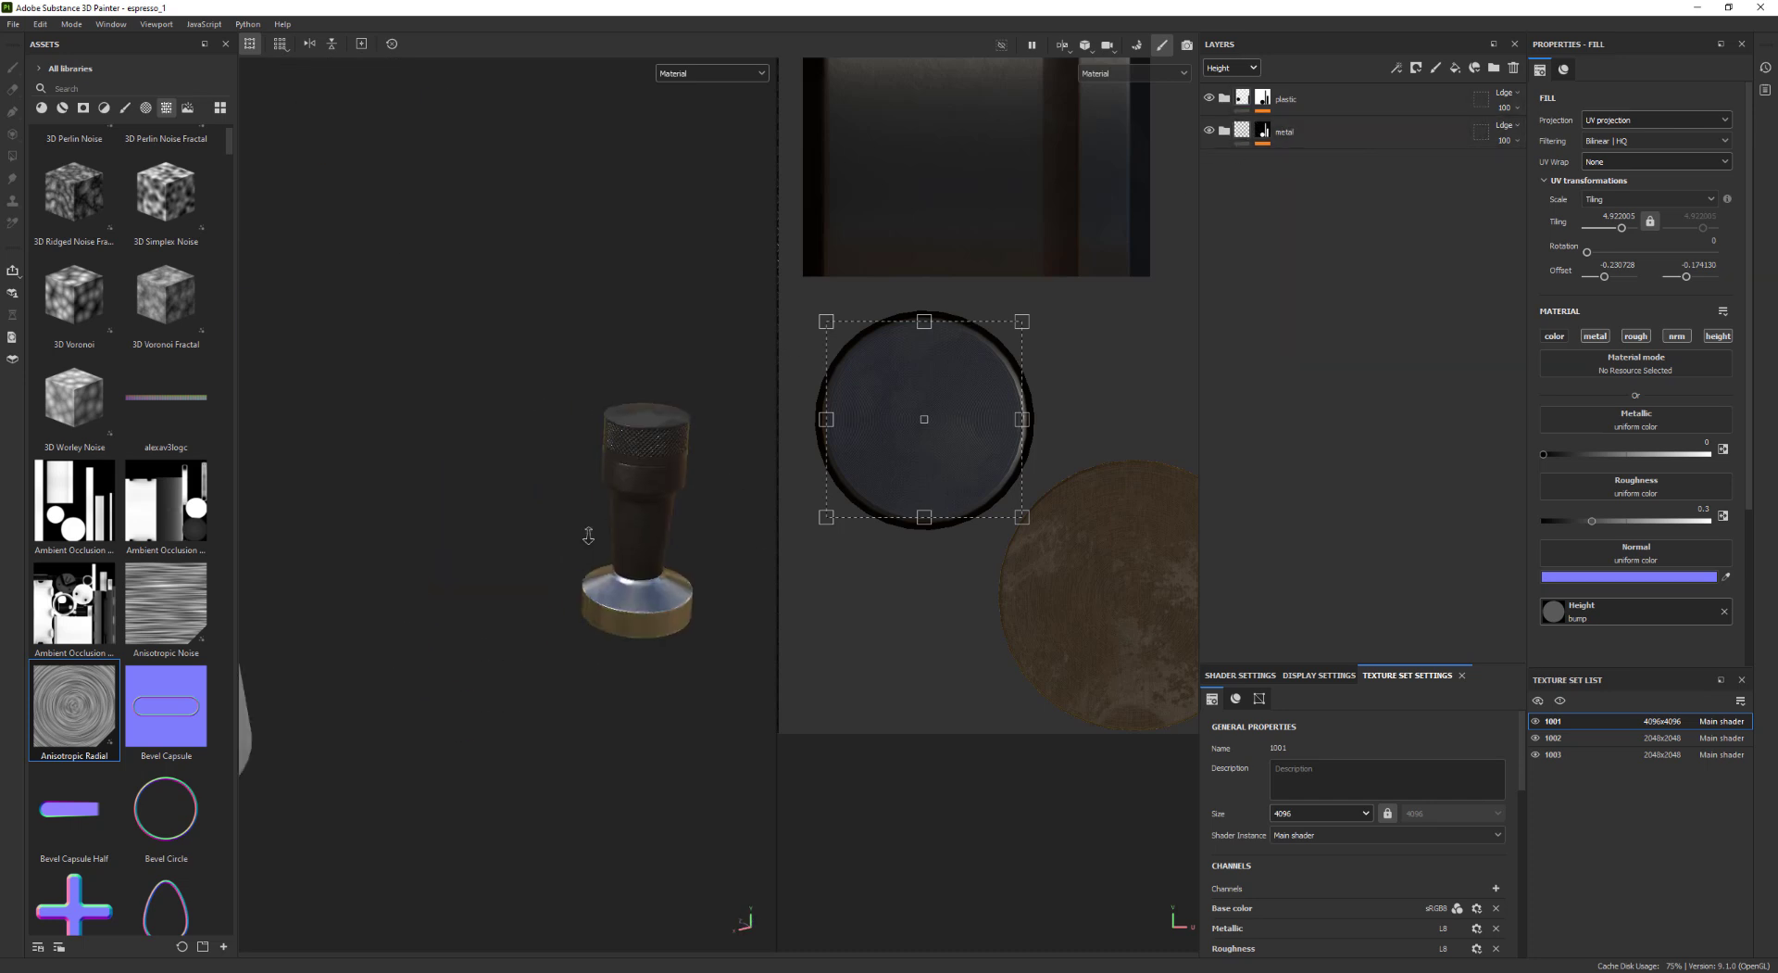
Frame the whole tamper in the 3D view and save the project
alt+right_drag(588, 536, 518, 505)
alt+middle_drag(519, 505, 834, 352)
alt+drag(315, 580, 528, 546)
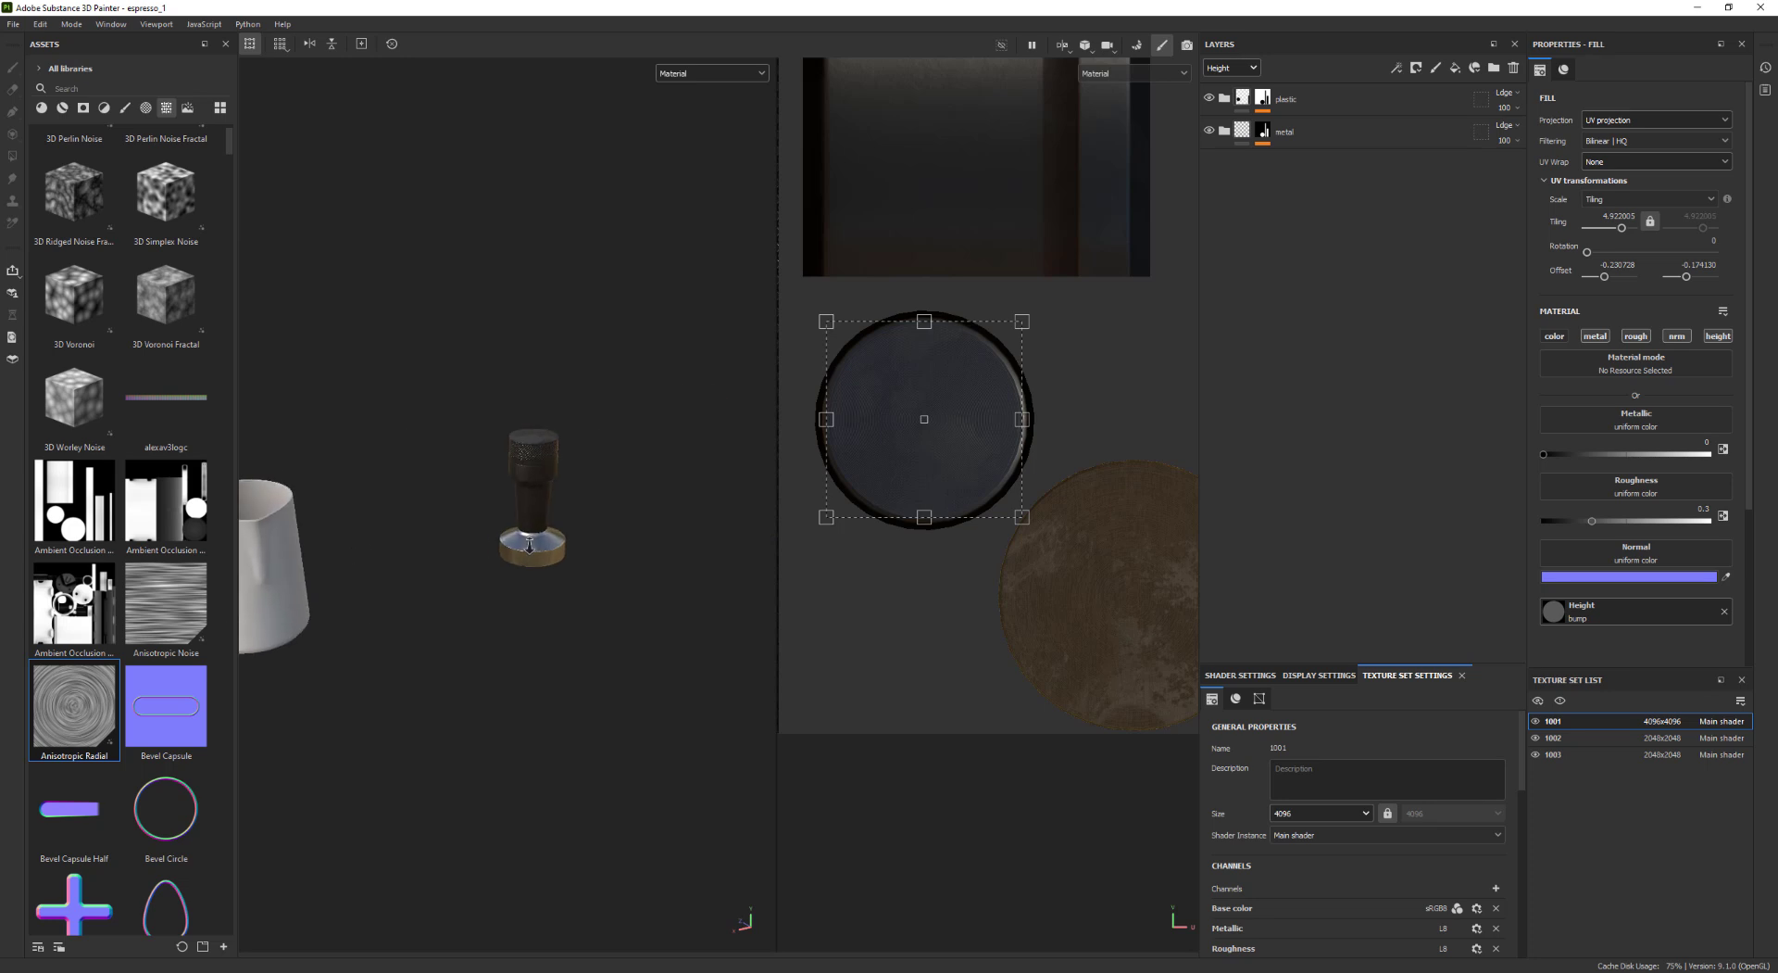
key(f)
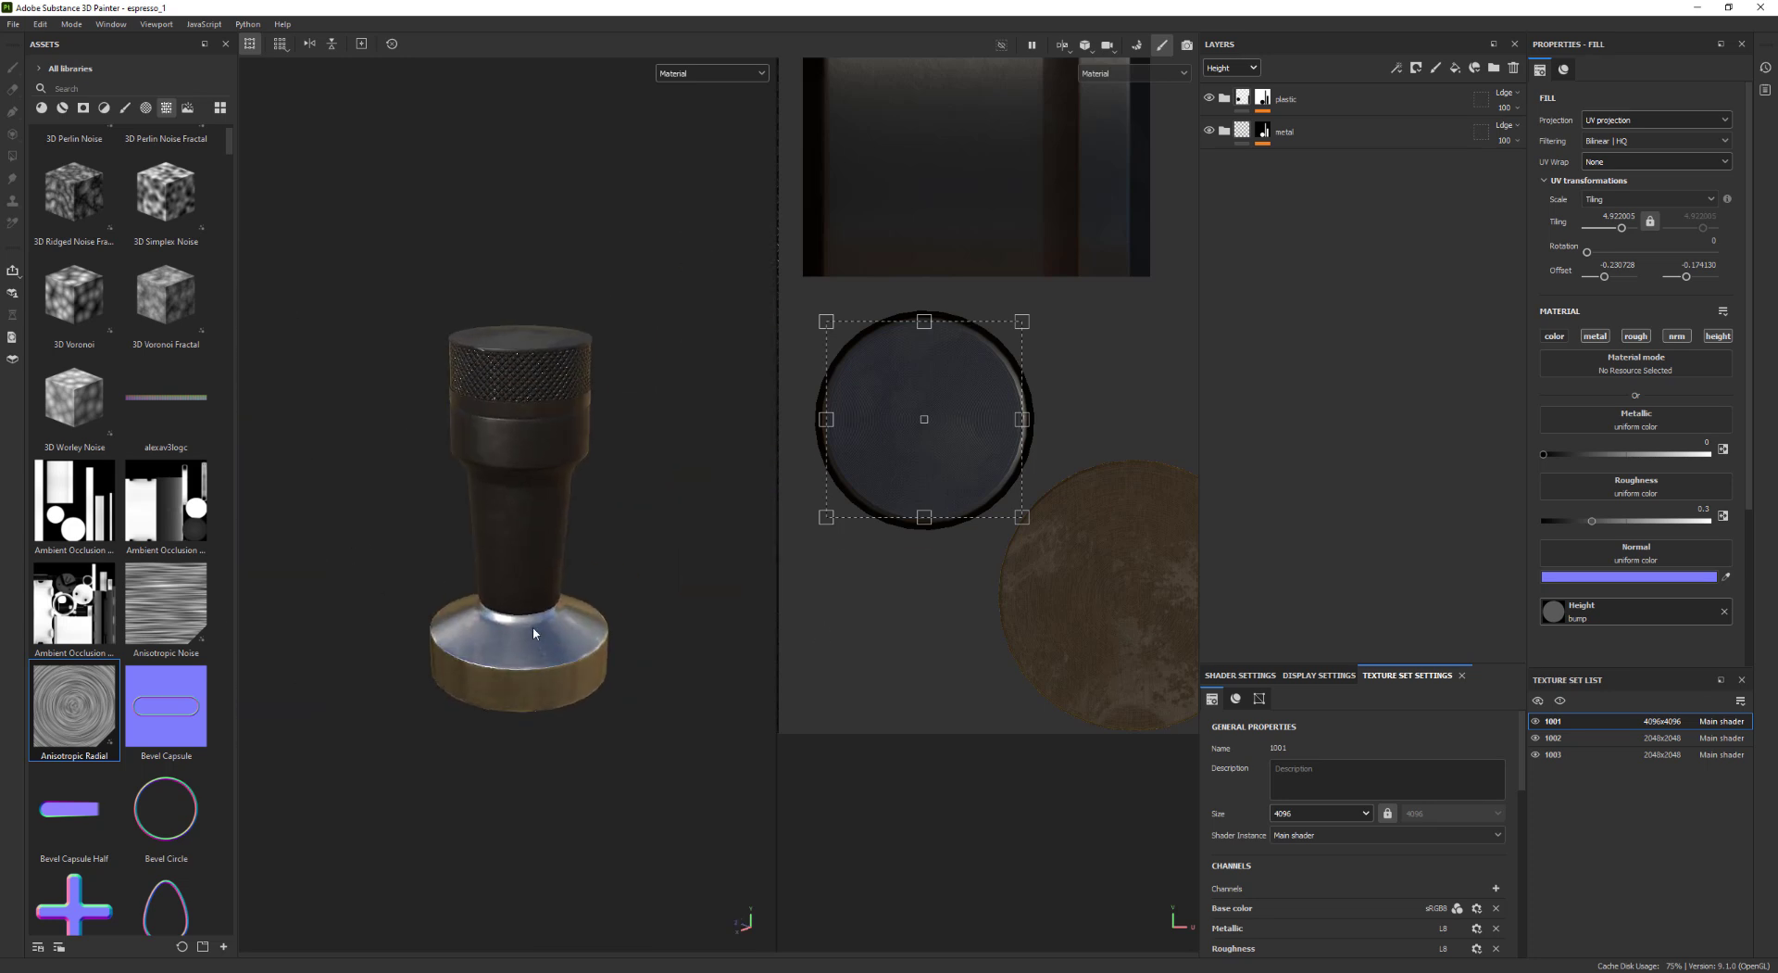
key(ctrl)
key(ctrl+s)
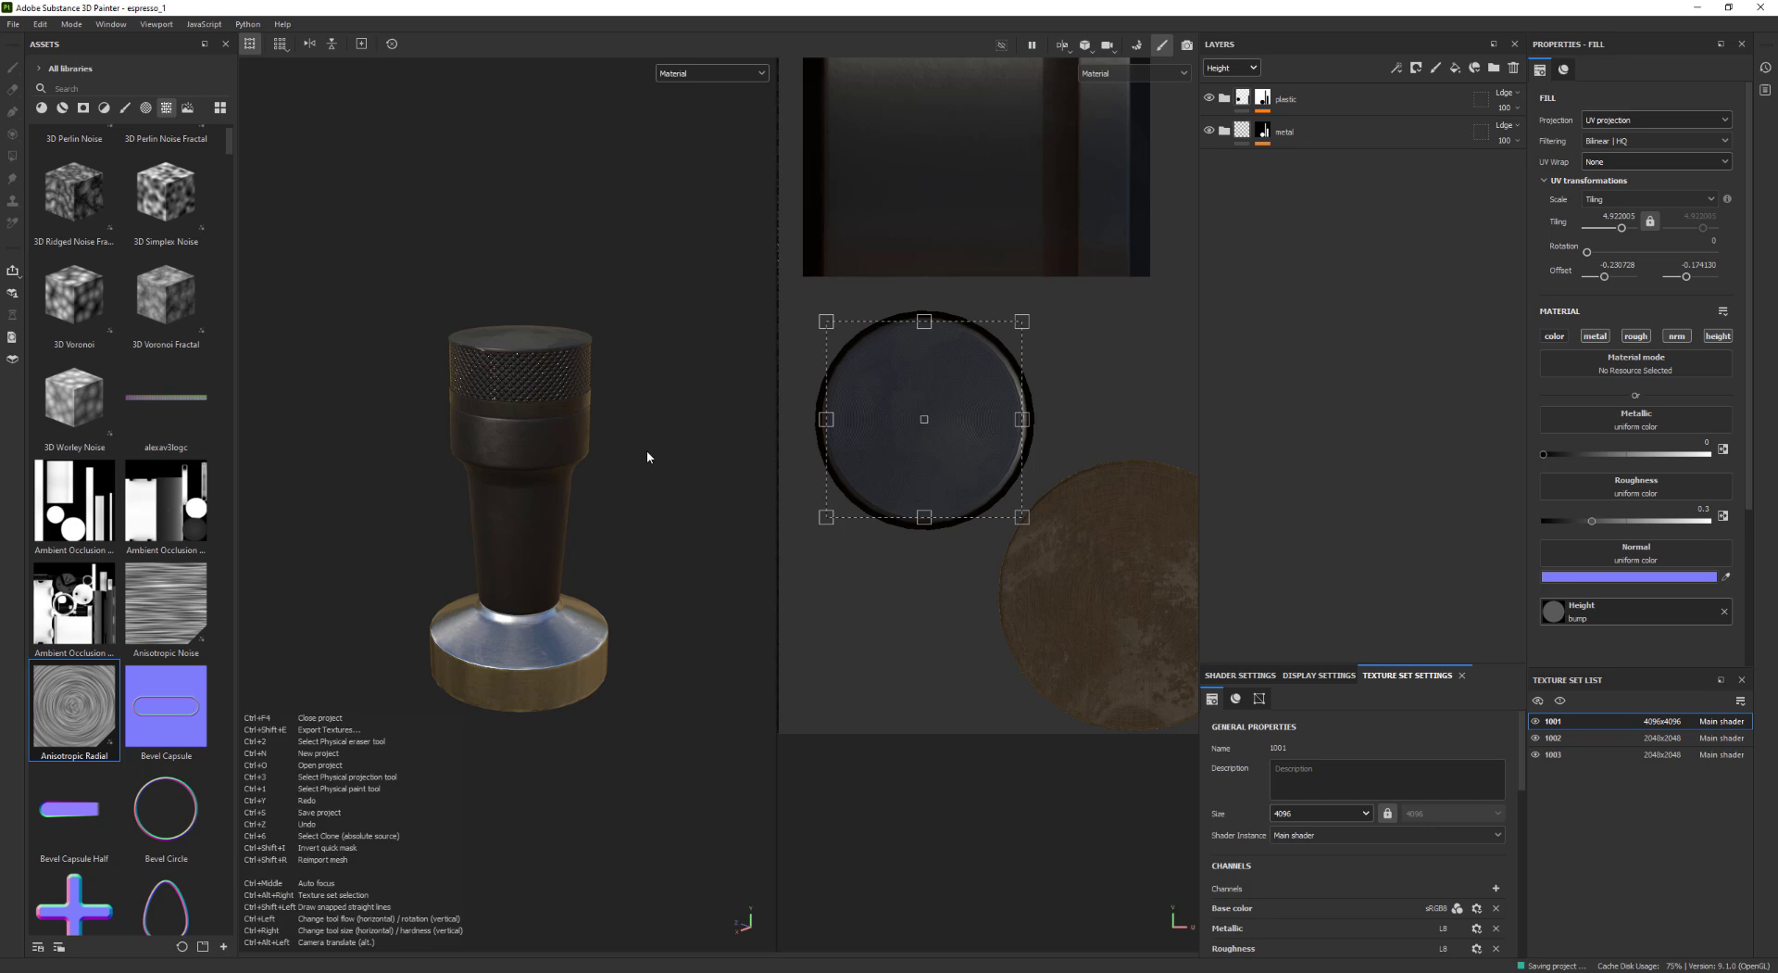